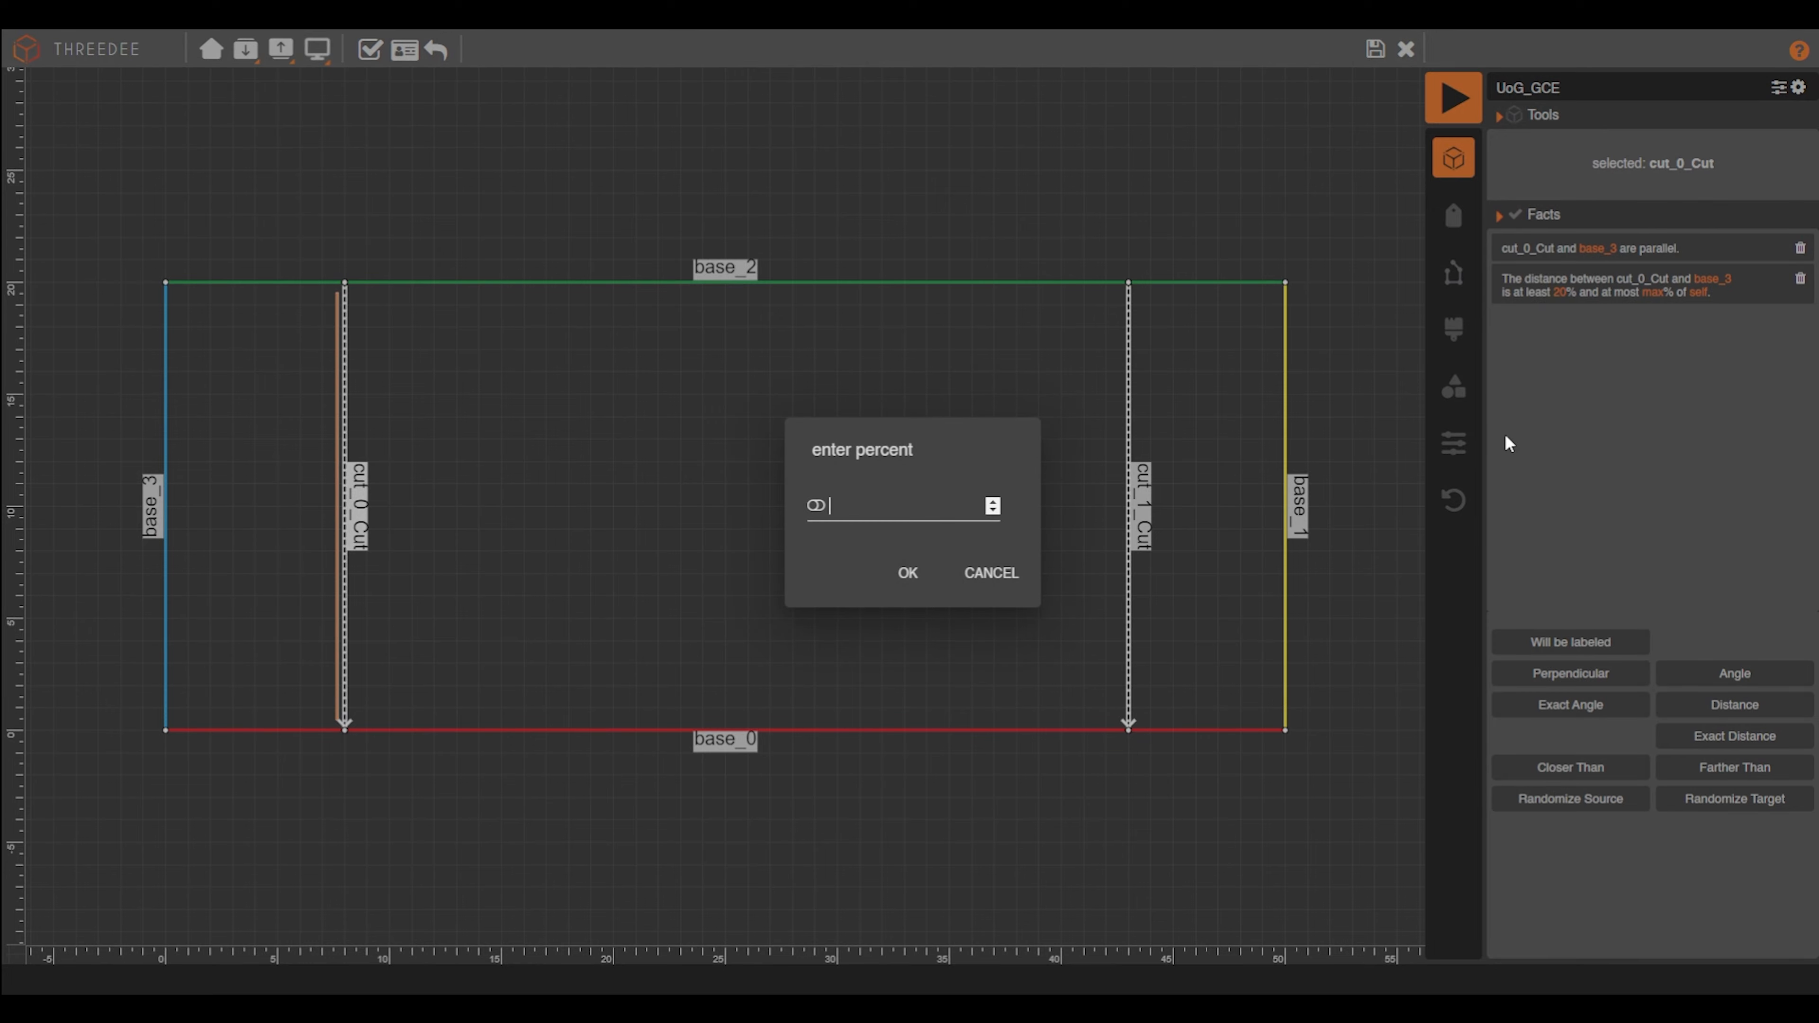
# Set the maximum distance between cut_0_Cut and base_3 to 20% and choose the reference segment for the percentage
pyautogui.click(913, 577)
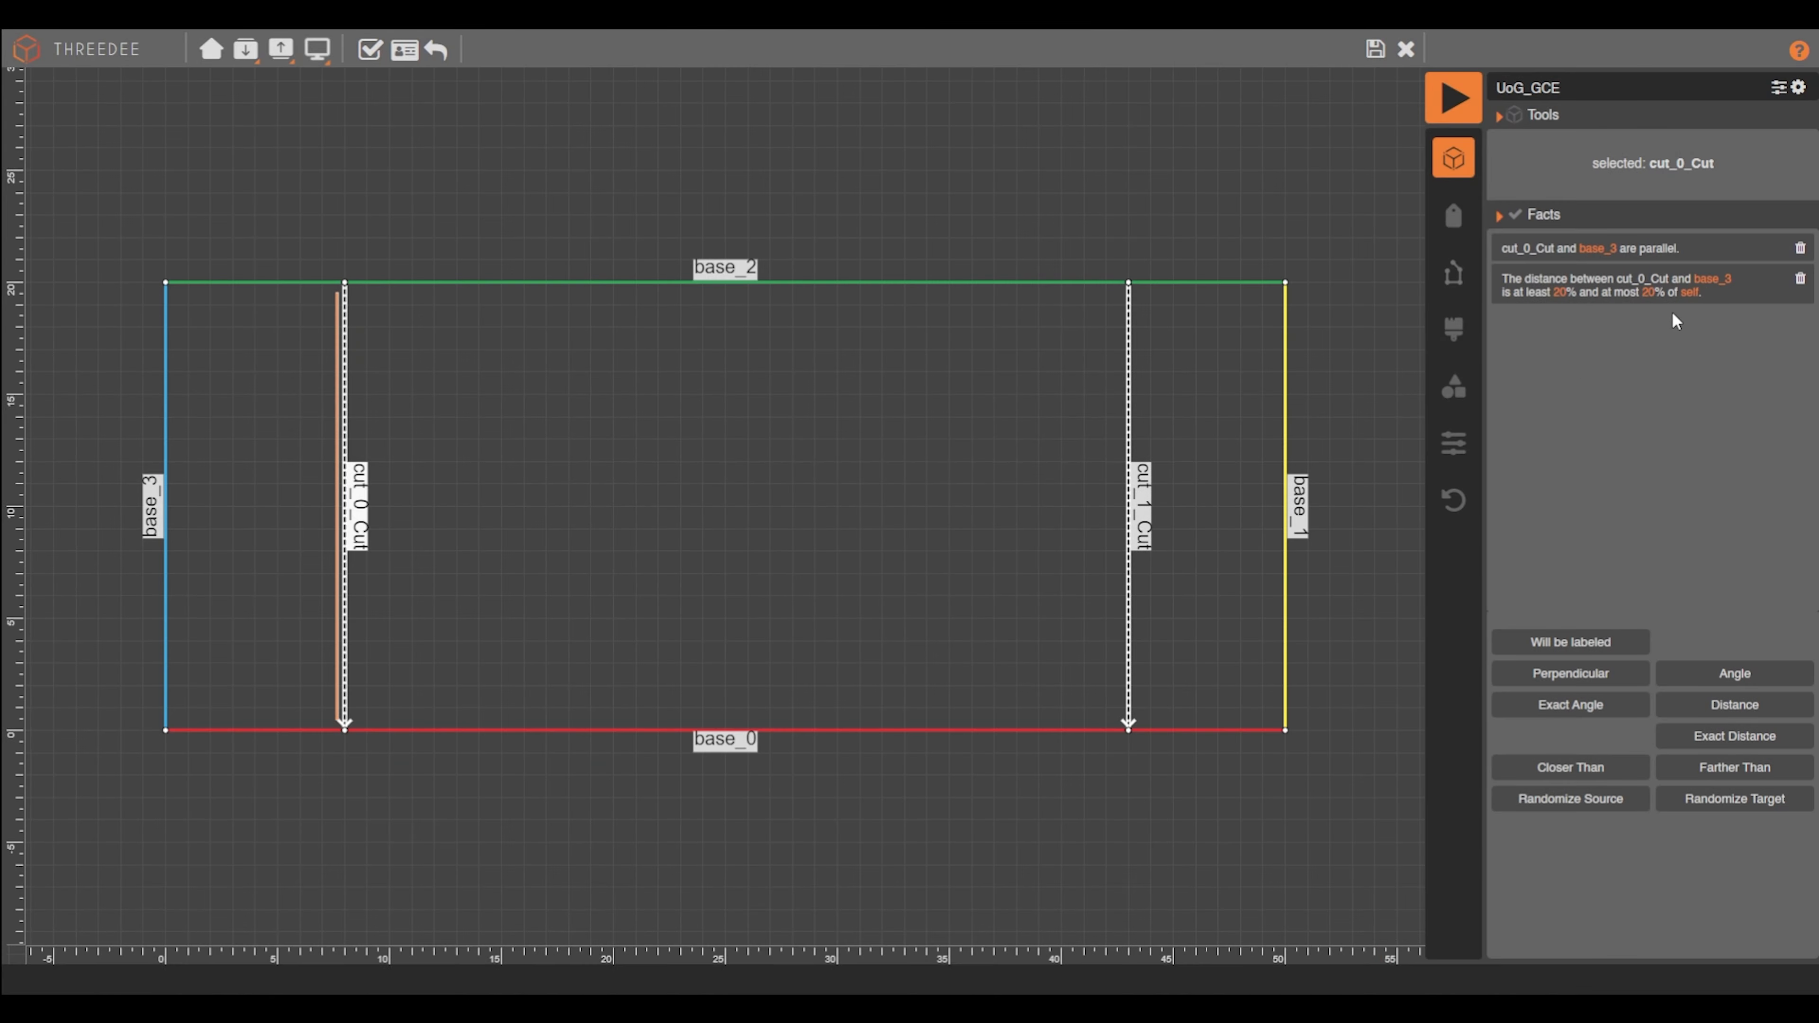
pyautogui.click(1688, 293)
pyautogui.click(999, 574)
# Make cut_1_Cut parallel to base_1 and add a percentage distance fact to the cut
pyautogui.click(1118, 609)
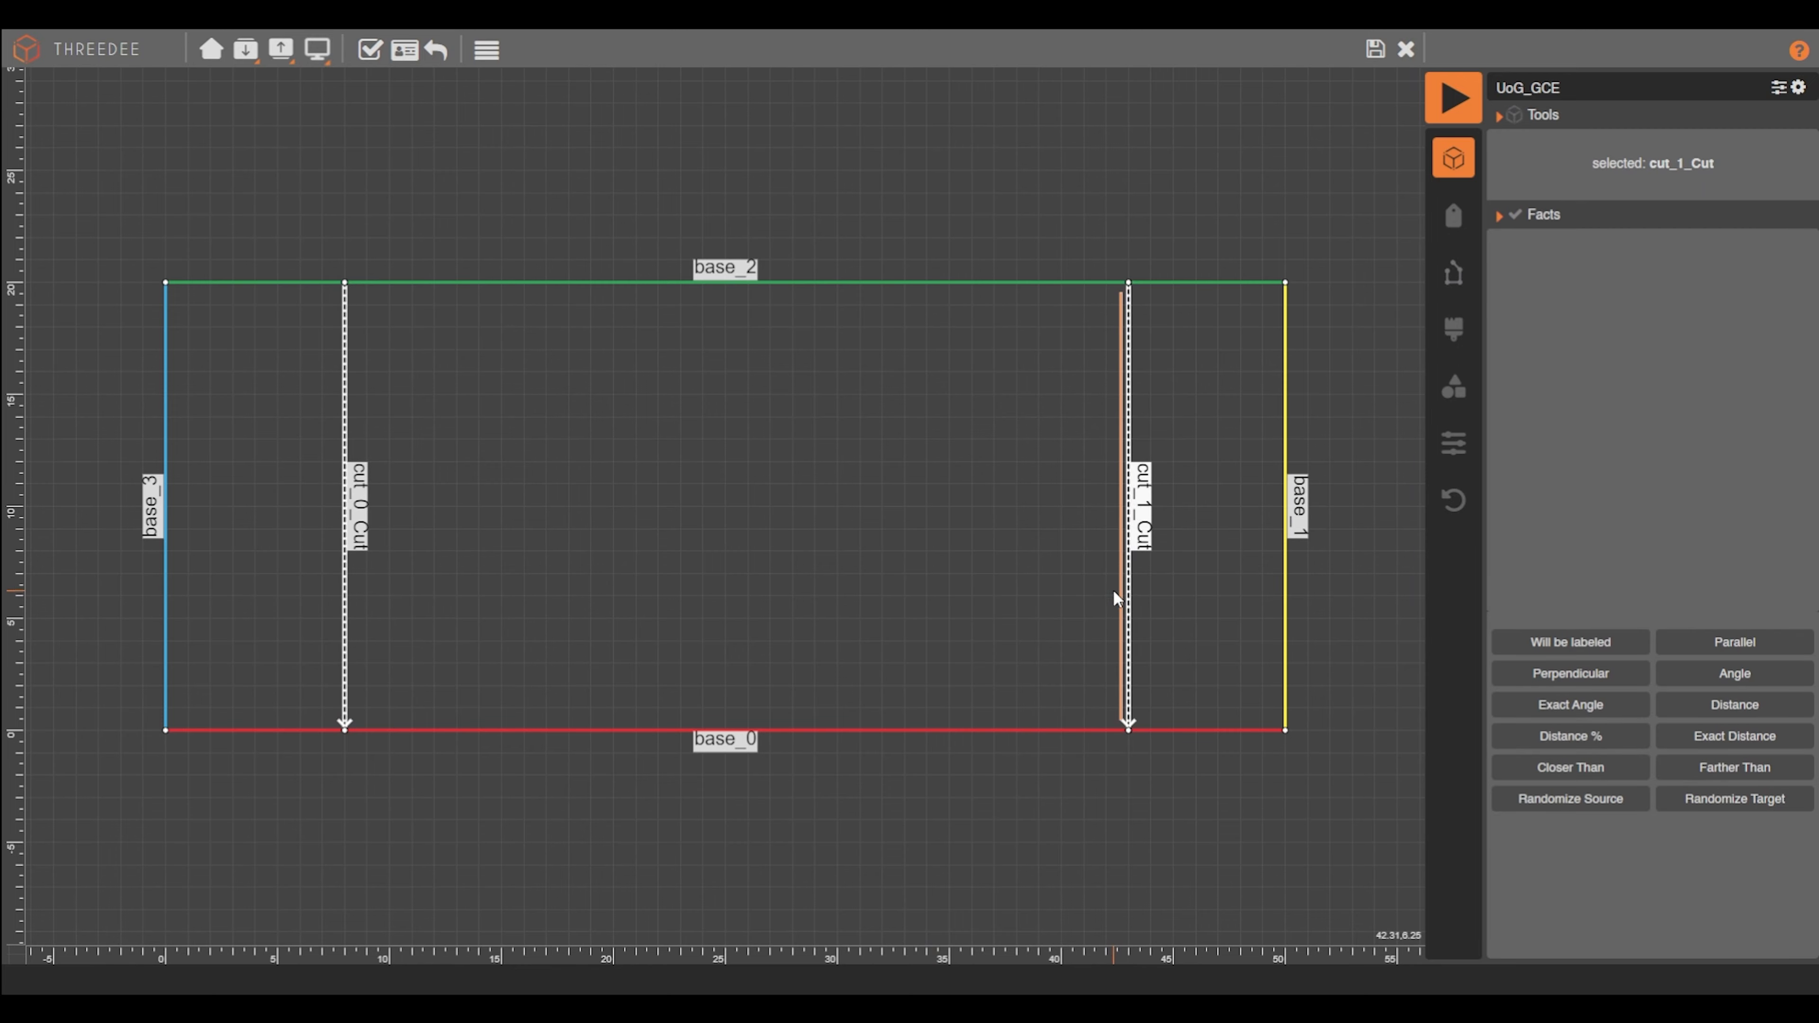
pyautogui.keyDown('shift'); pyautogui.click(1288, 571); pyautogui.keyUp('shift')
pyautogui.click(1583, 713)
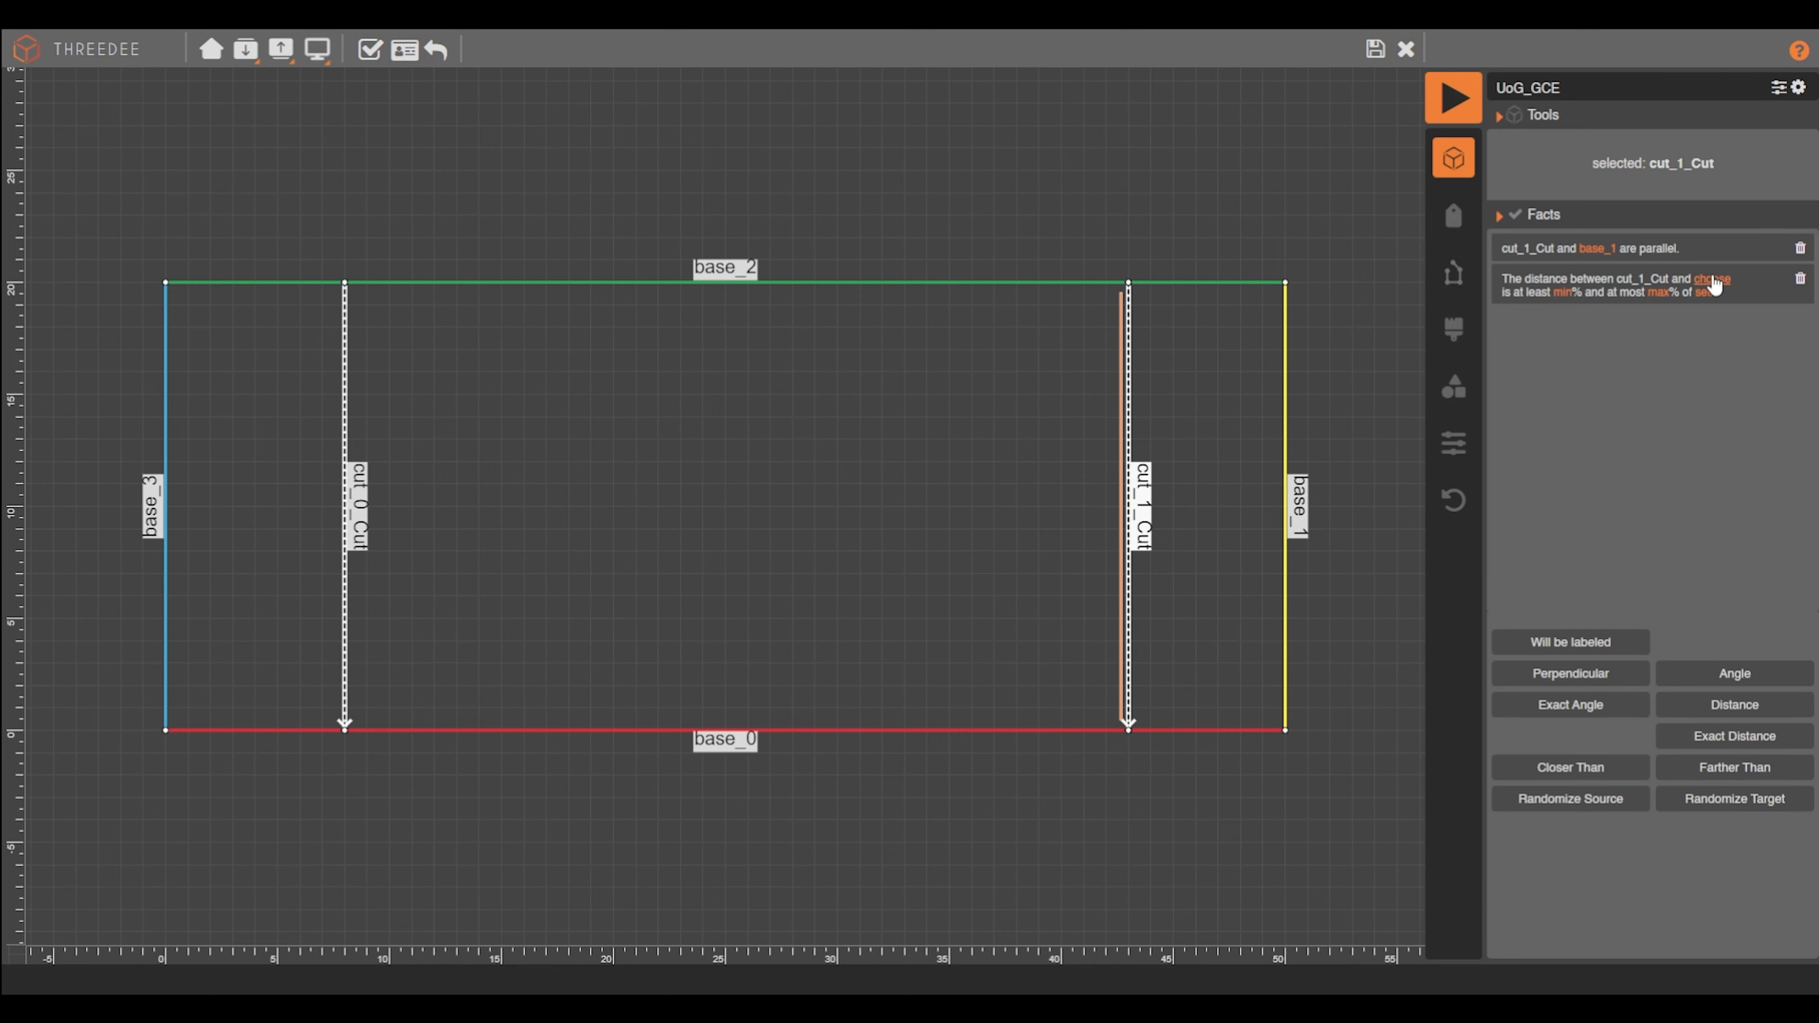
# Set the distance between cut_1_Cut and base_1 to at least 20% and at most 20% of base_0
pyautogui.click(1717, 282)
pyautogui.click(897, 606)
pyautogui.click(1559, 292)
pyautogui.write('20')
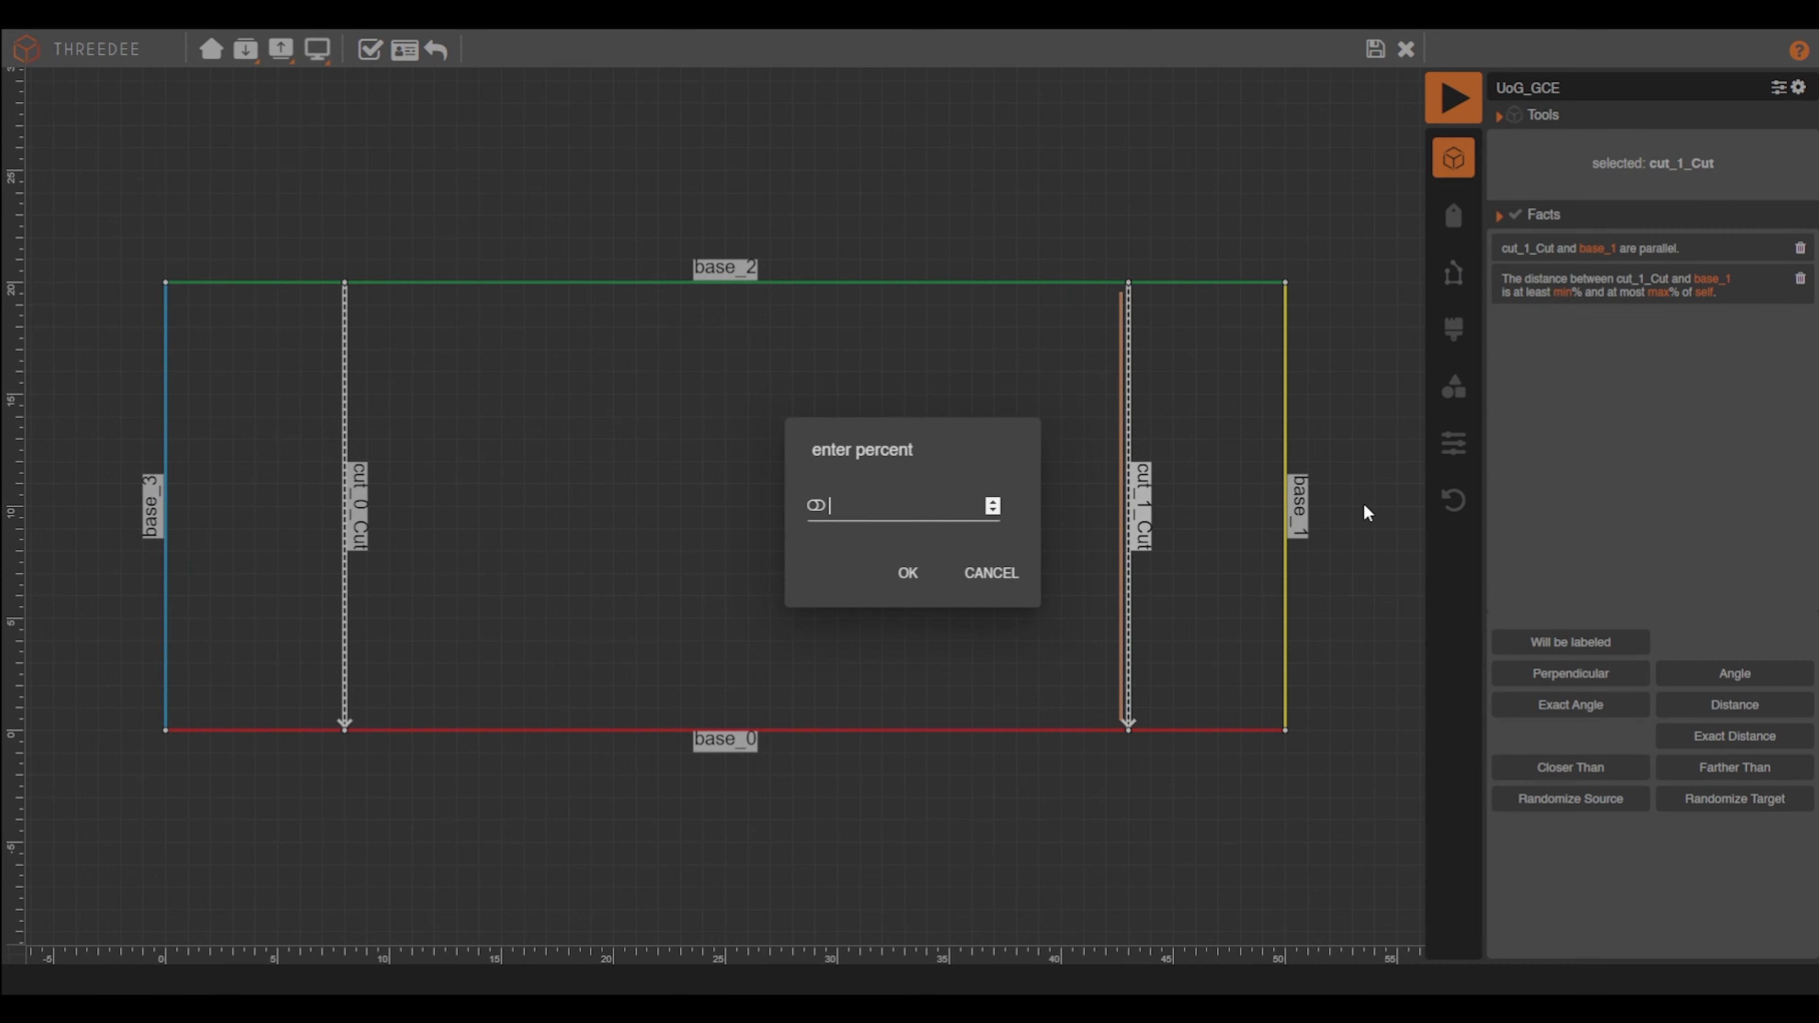
pyautogui.click(908, 573)
pyautogui.click(1647, 292)
pyautogui.write('20')
pyautogui.click(907, 573)
pyautogui.click(1690, 292)
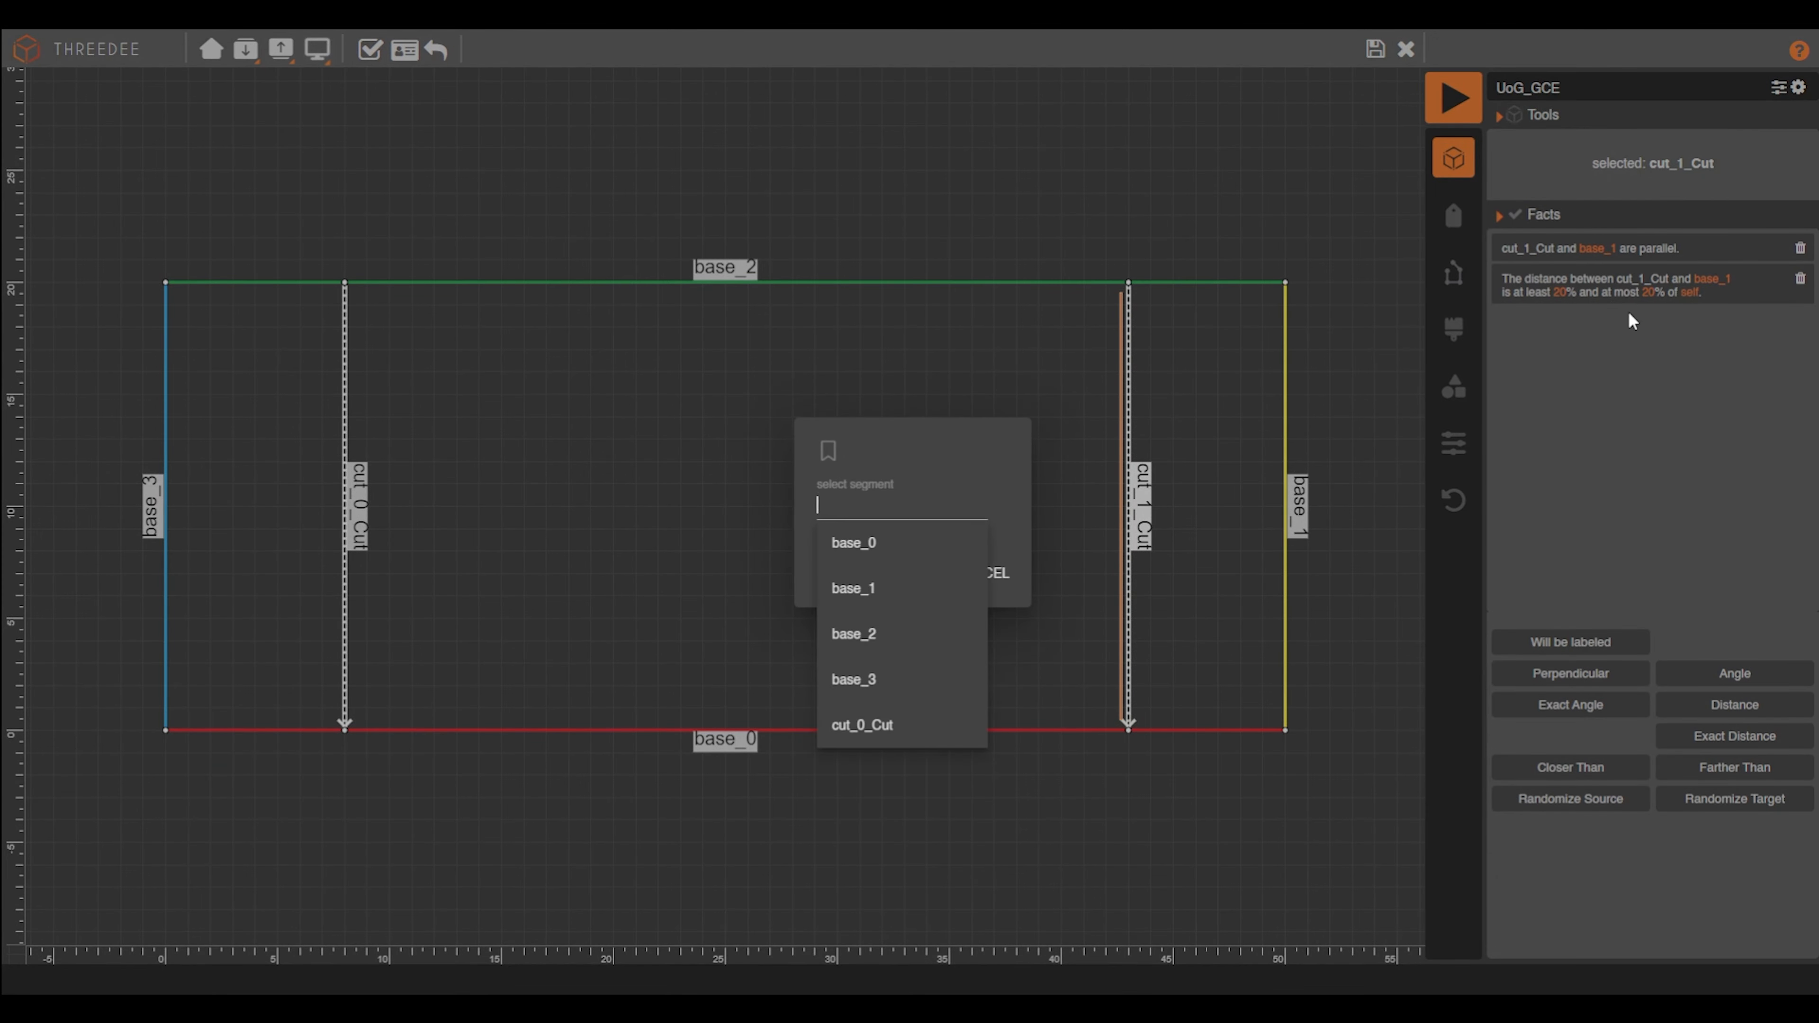
pyautogui.click(870, 542)
# Label the middle face between the two cuts as center
pyautogui.click(240, 391)
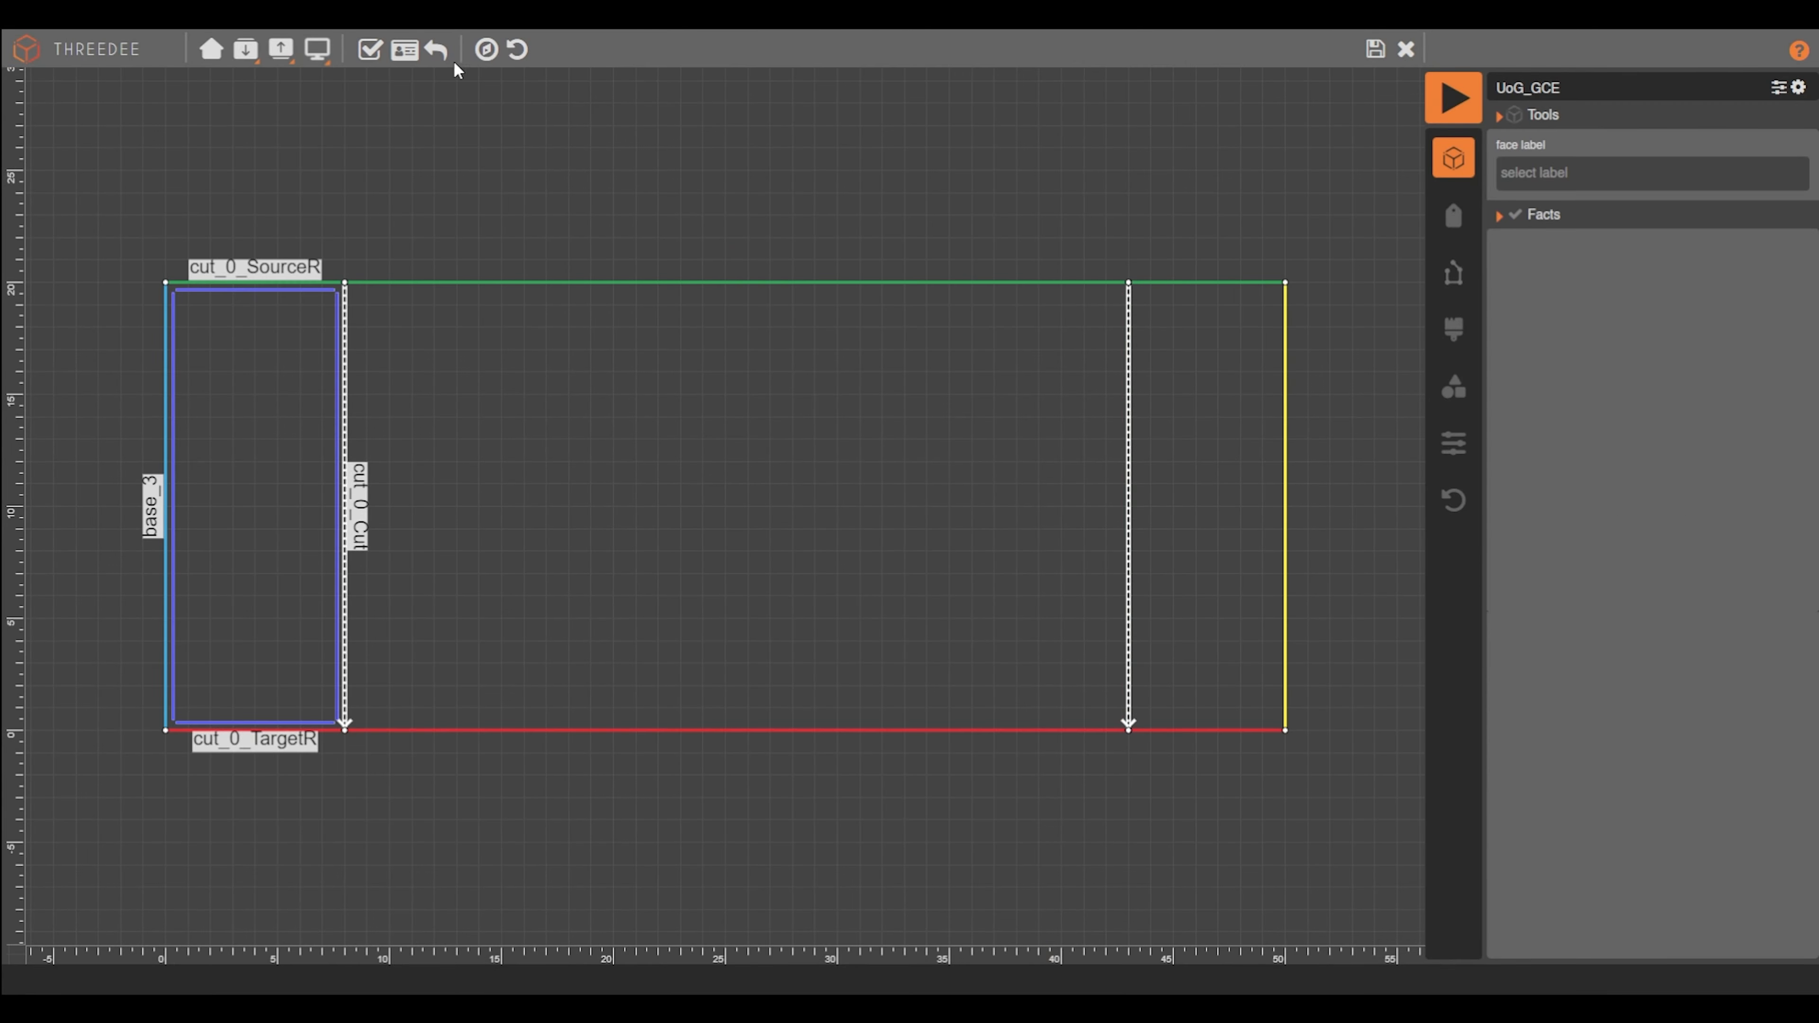
pyautogui.click(1176, 356)
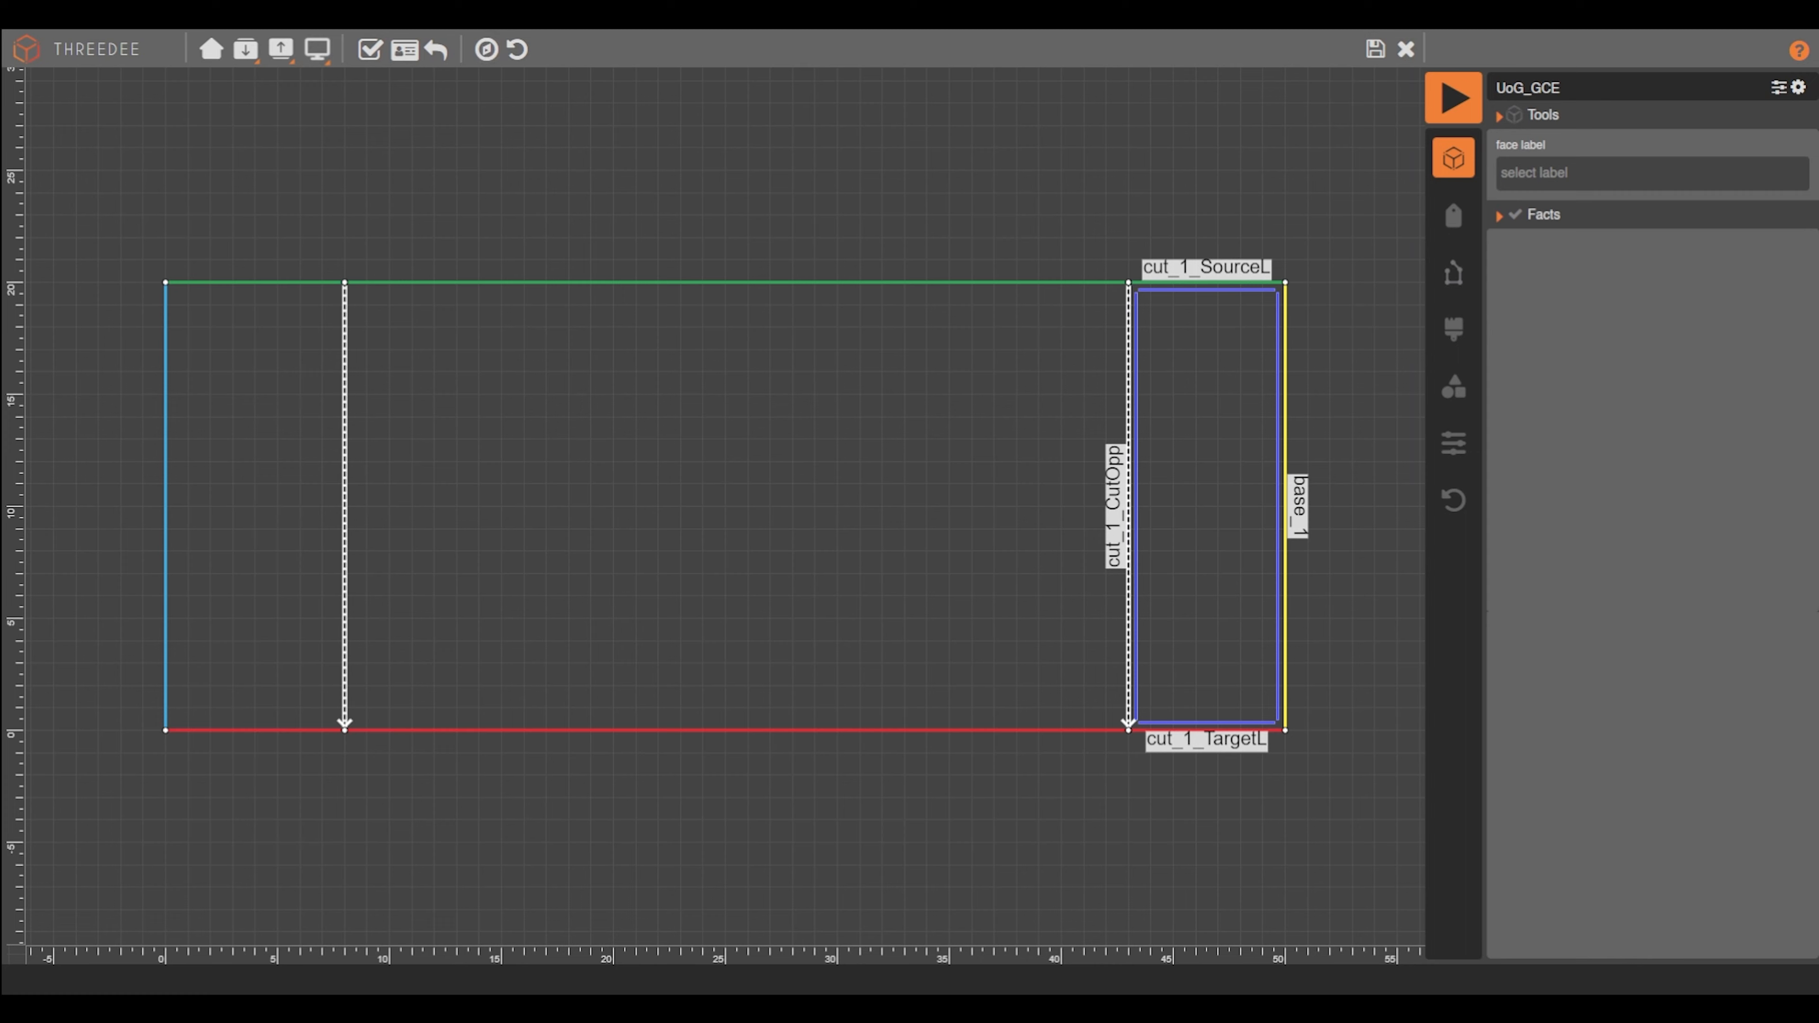
pyautogui.click(781, 366)
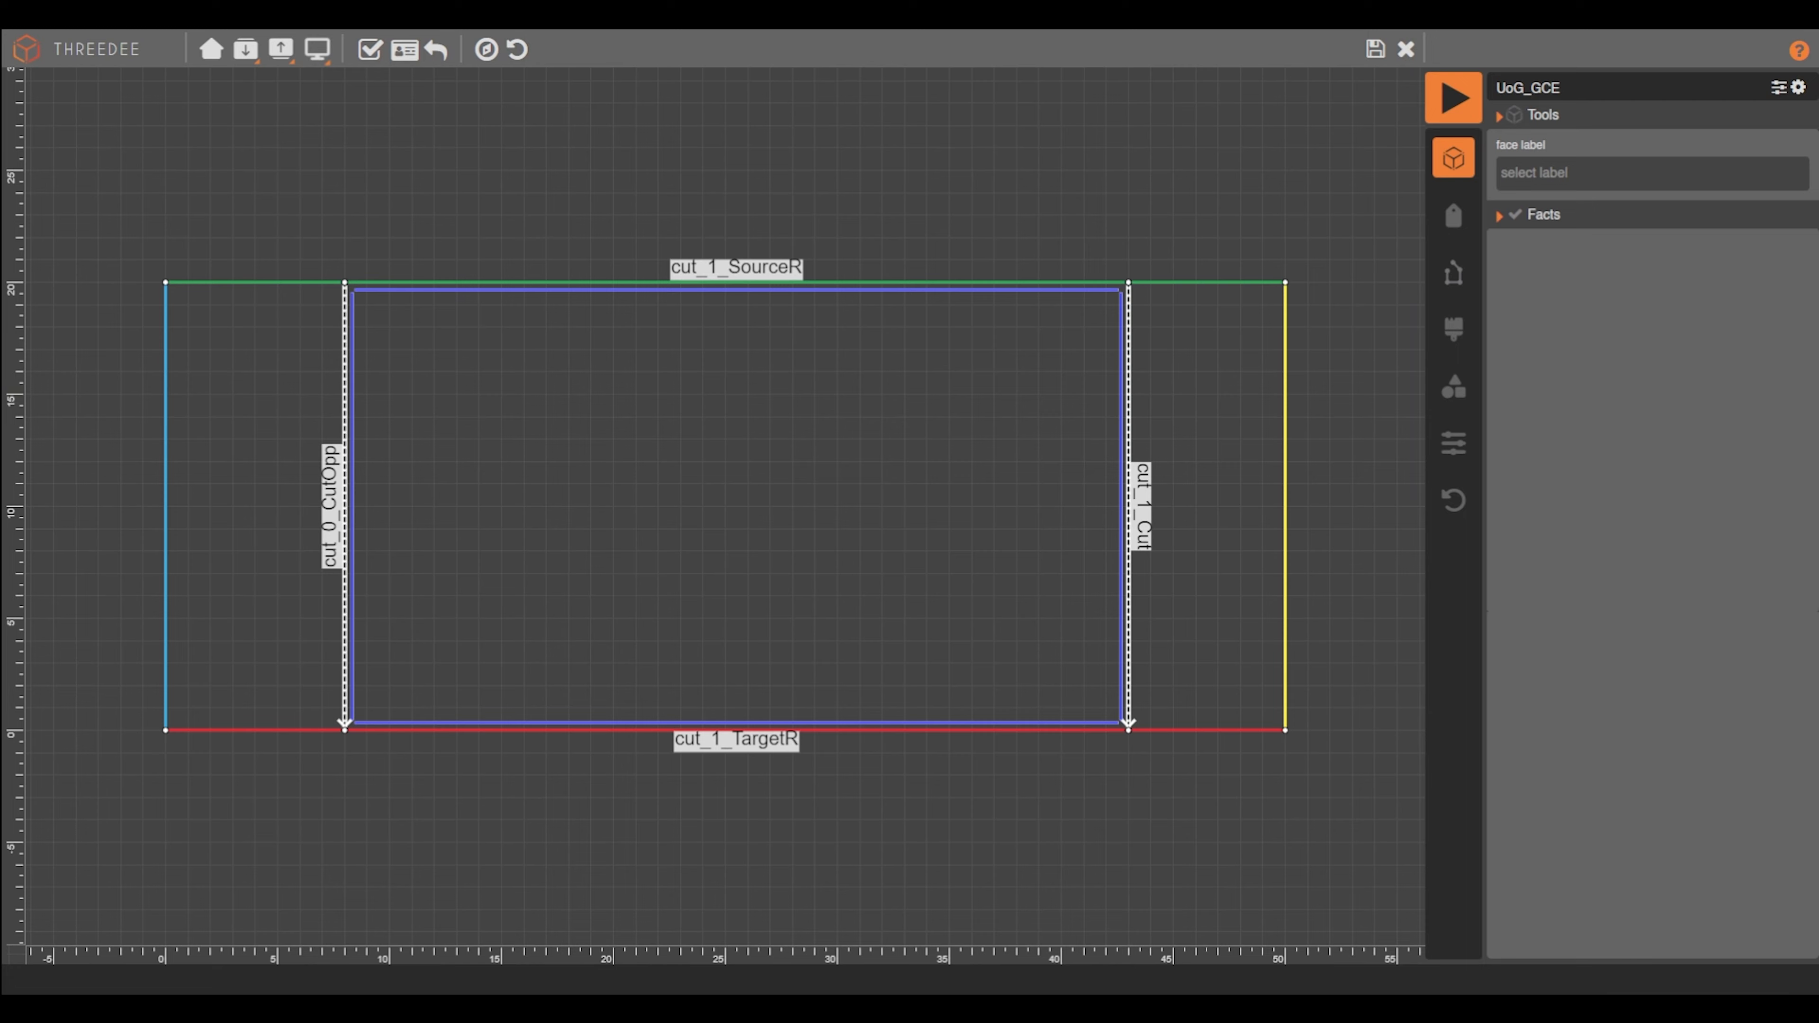
pyautogui.click(1561, 173)
pyautogui.write('c')
pyautogui.click(1550, 208)
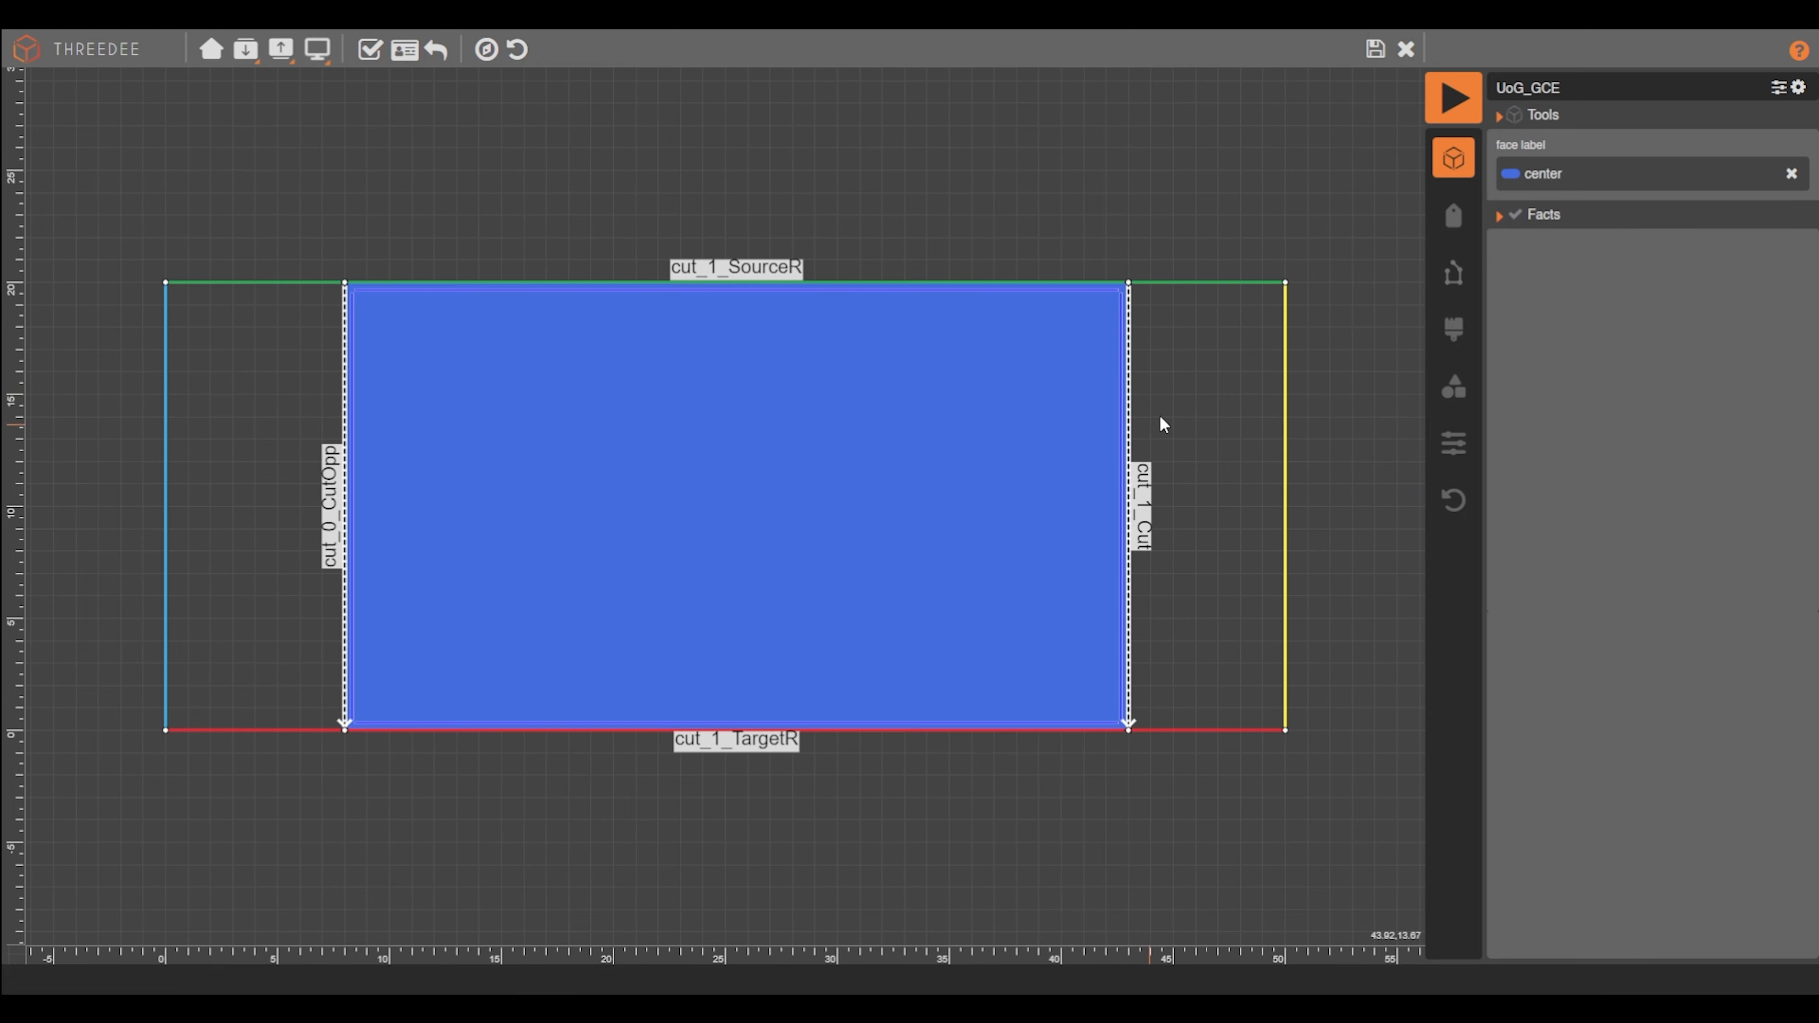
# Label both outer faces as sides and save the cut drawing
pyautogui.click(1181, 424)
pyautogui.click(1549, 173)
pyautogui.write('si')
pyautogui.click(1549, 211)
pyautogui.click(272, 459)
pyautogui.click(1552, 173)
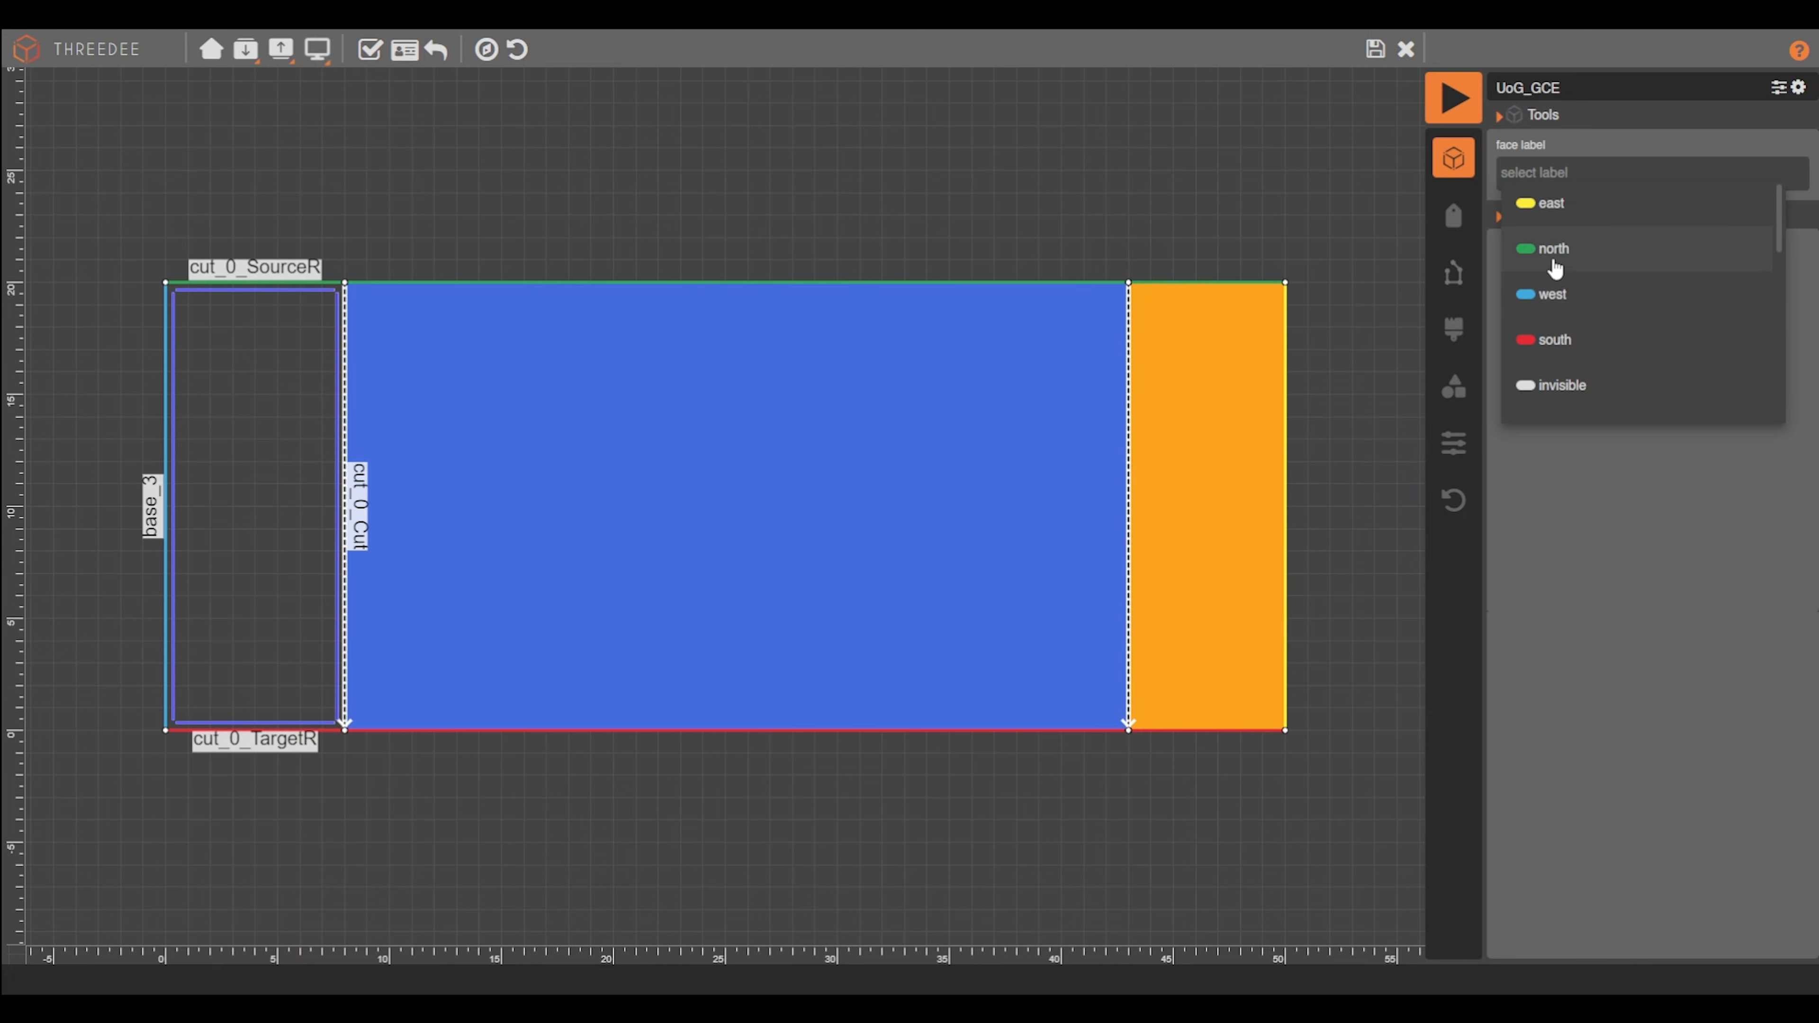
pyautogui.write('si')
pyautogui.click(1550, 209)
pyautogui.click(1376, 50)
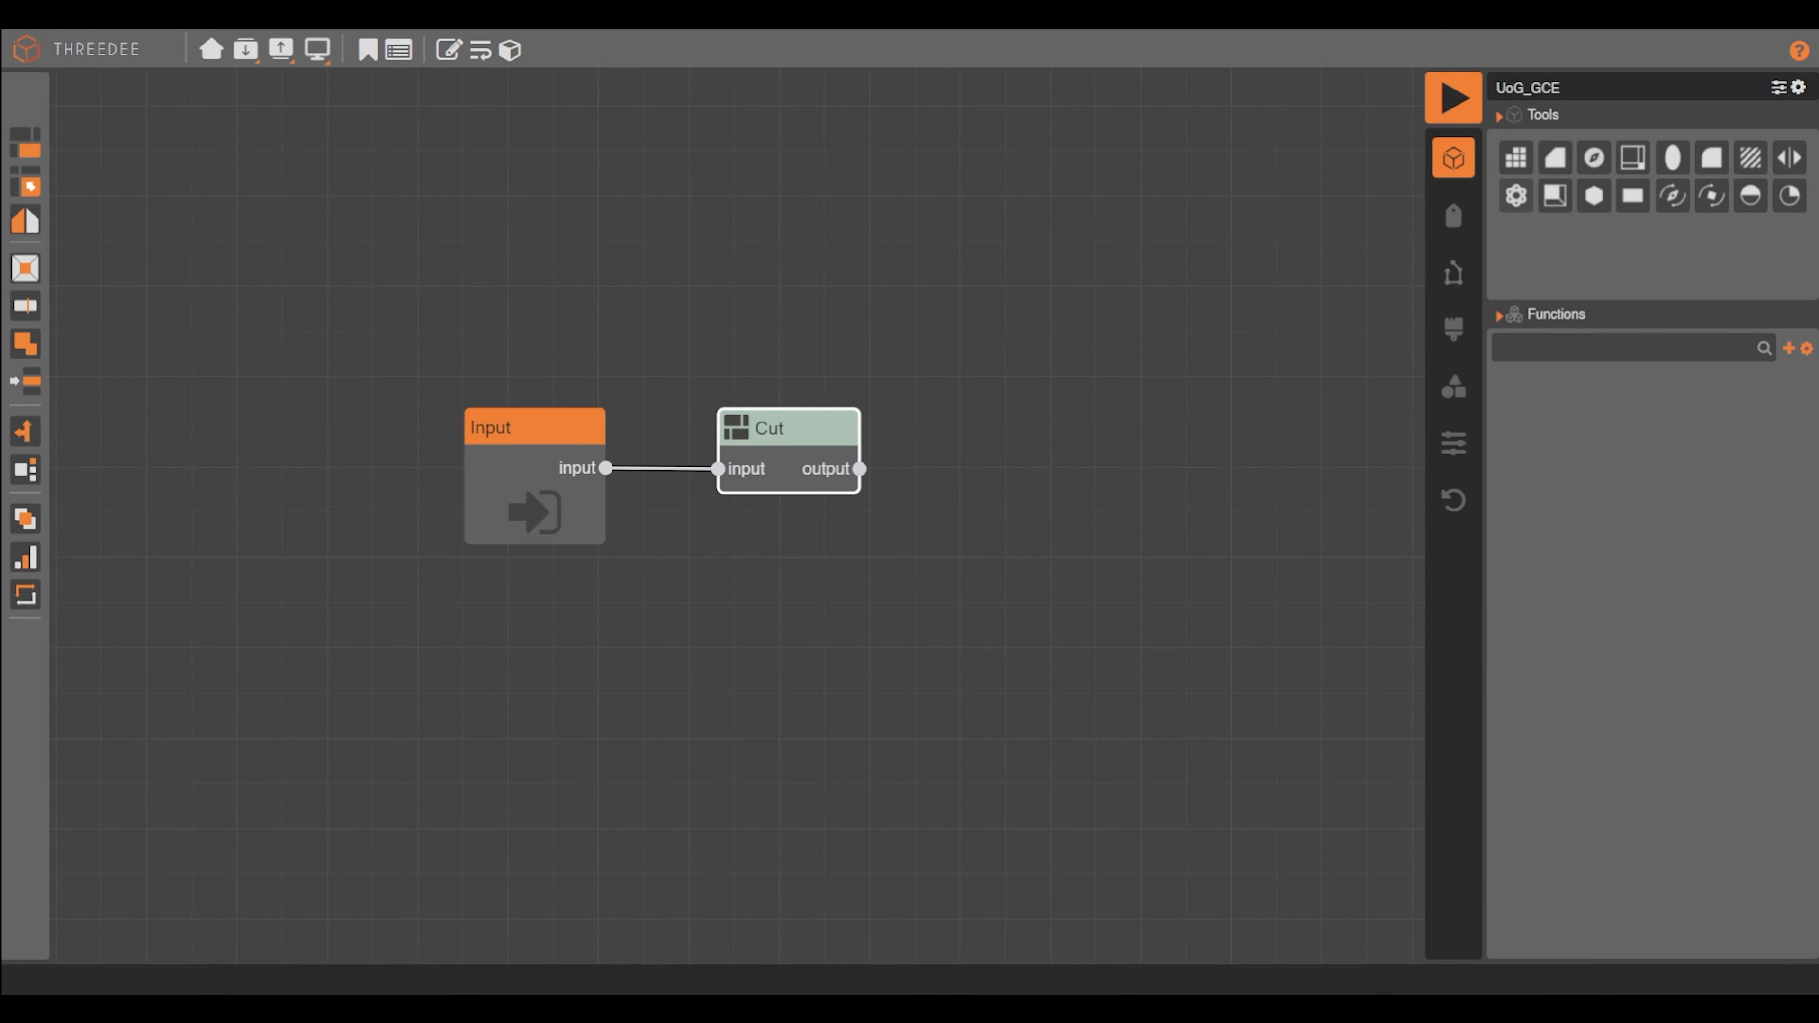
# Run the graph, inspect the cut faces in the 3D result, and return to the node graph
pyautogui.click(1456, 101)
pyautogui.moveTo(1022, 348); pyautogui.dragTo(953, 509)
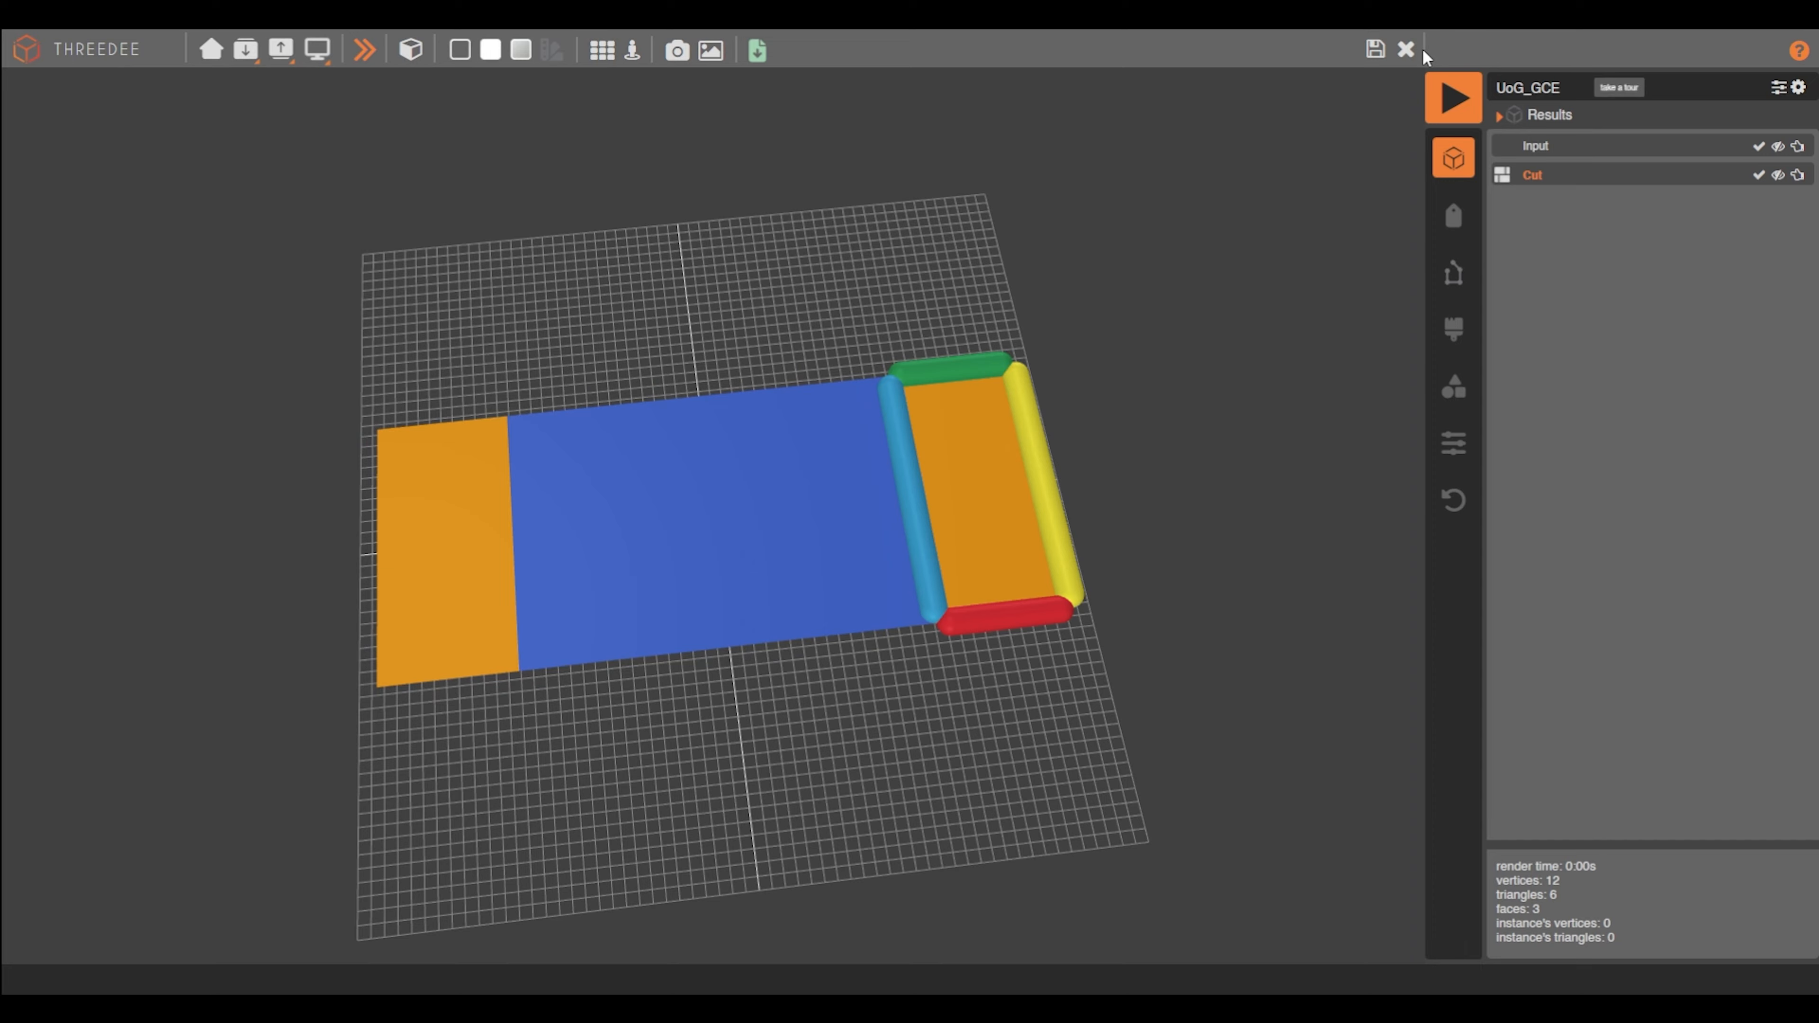
pyautogui.click(1406, 49)
# Connect a Select node to the Cut output, selecting by label with the sides and center labels
pyautogui.moveTo(671, 494); pyautogui.dragTo(701, 490)
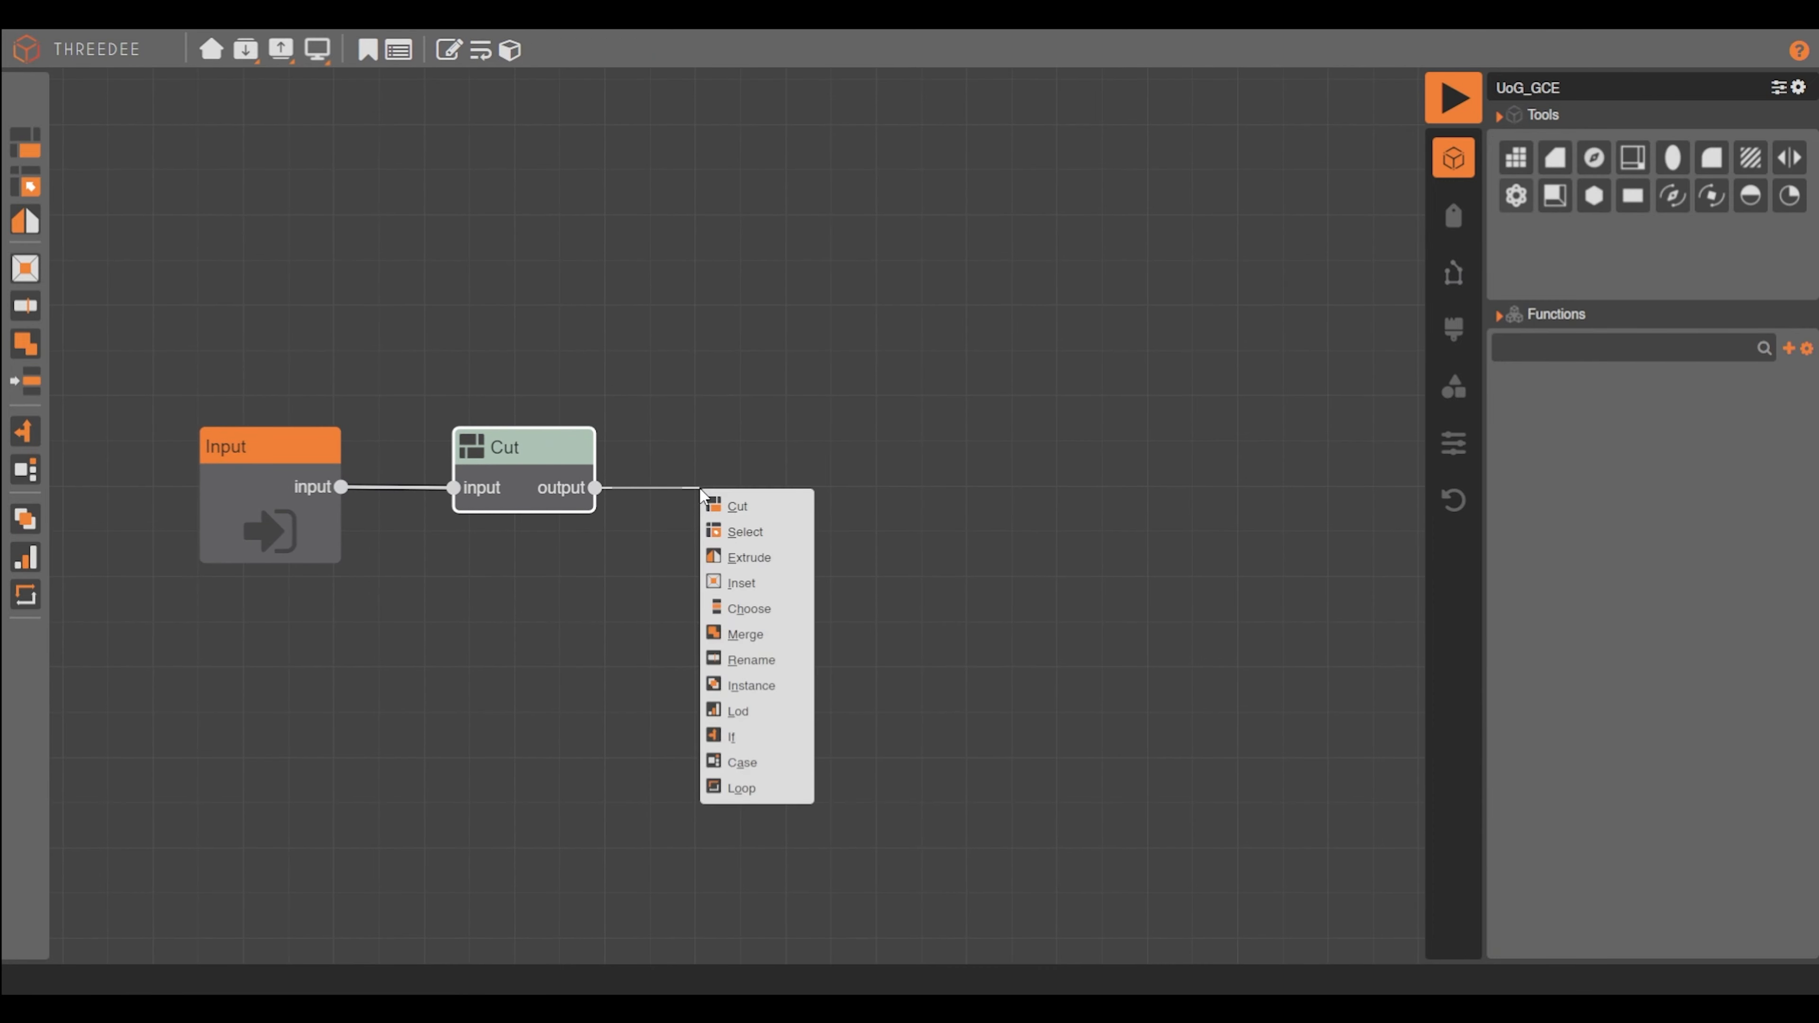
pyautogui.click(745, 531)
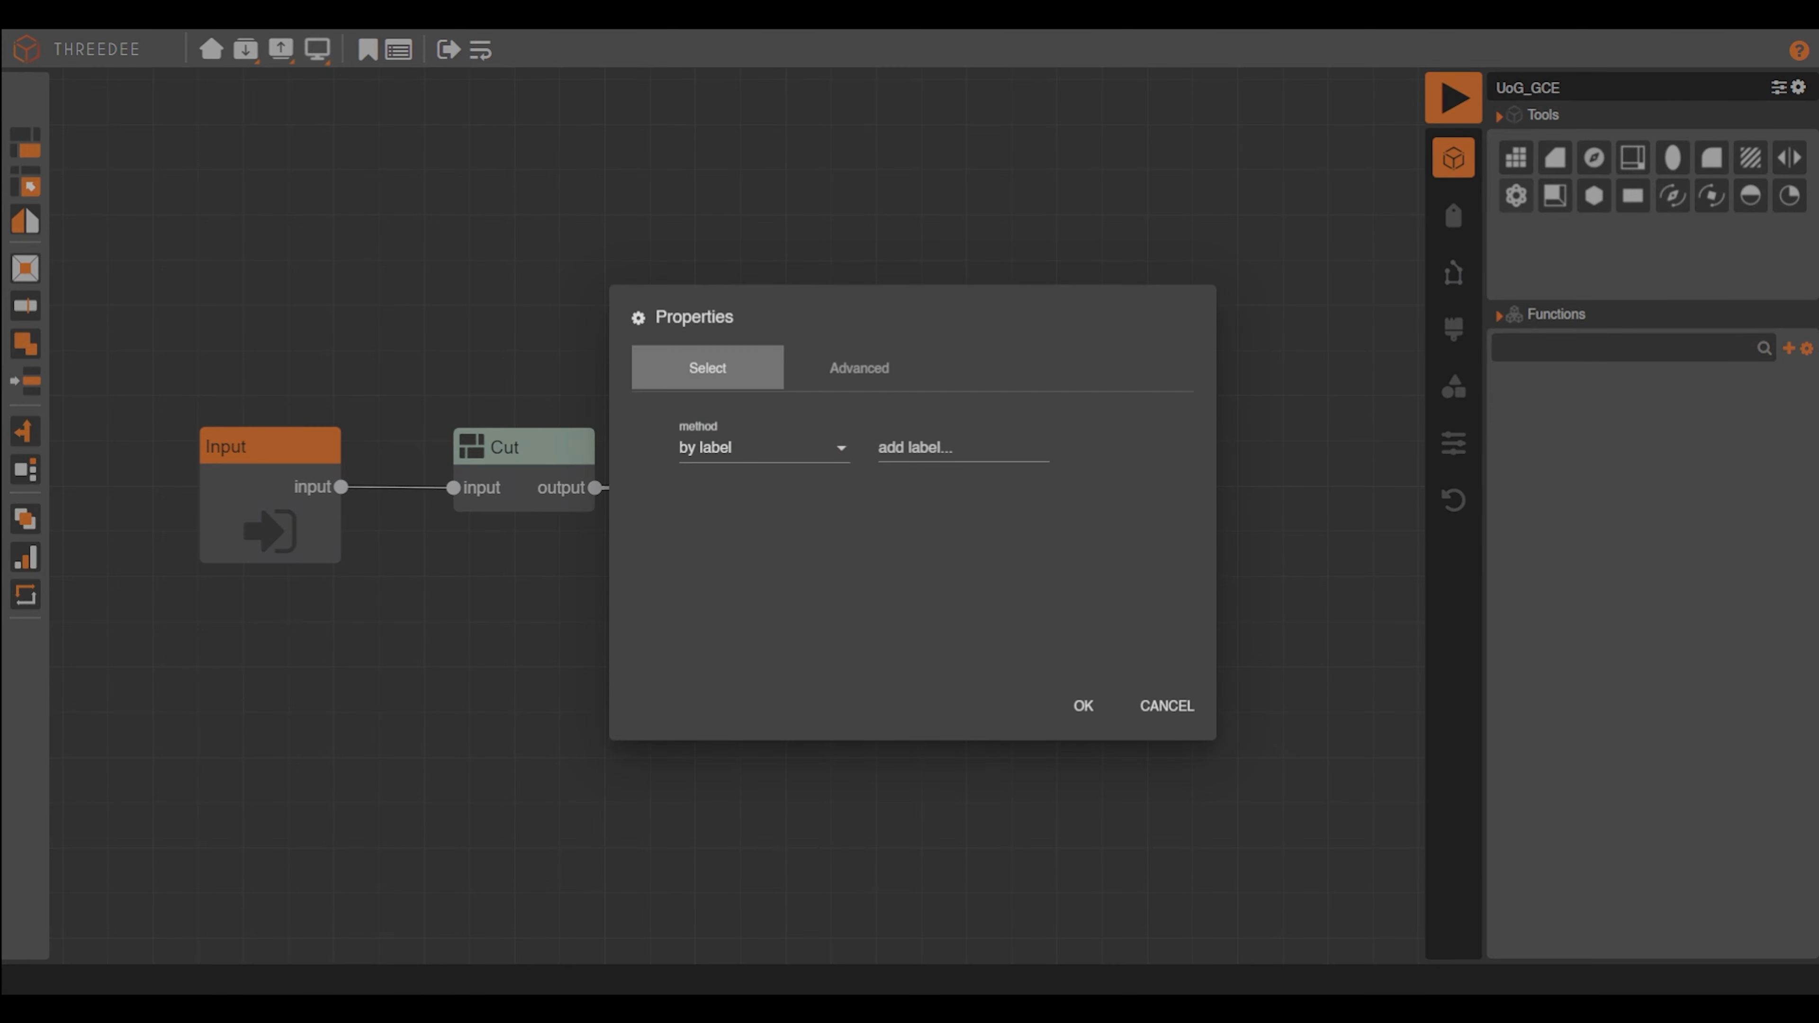
pyautogui.click(947, 446)
pyautogui.click(945, 489)
pyautogui.click(947, 445)
pyautogui.click(953, 544)
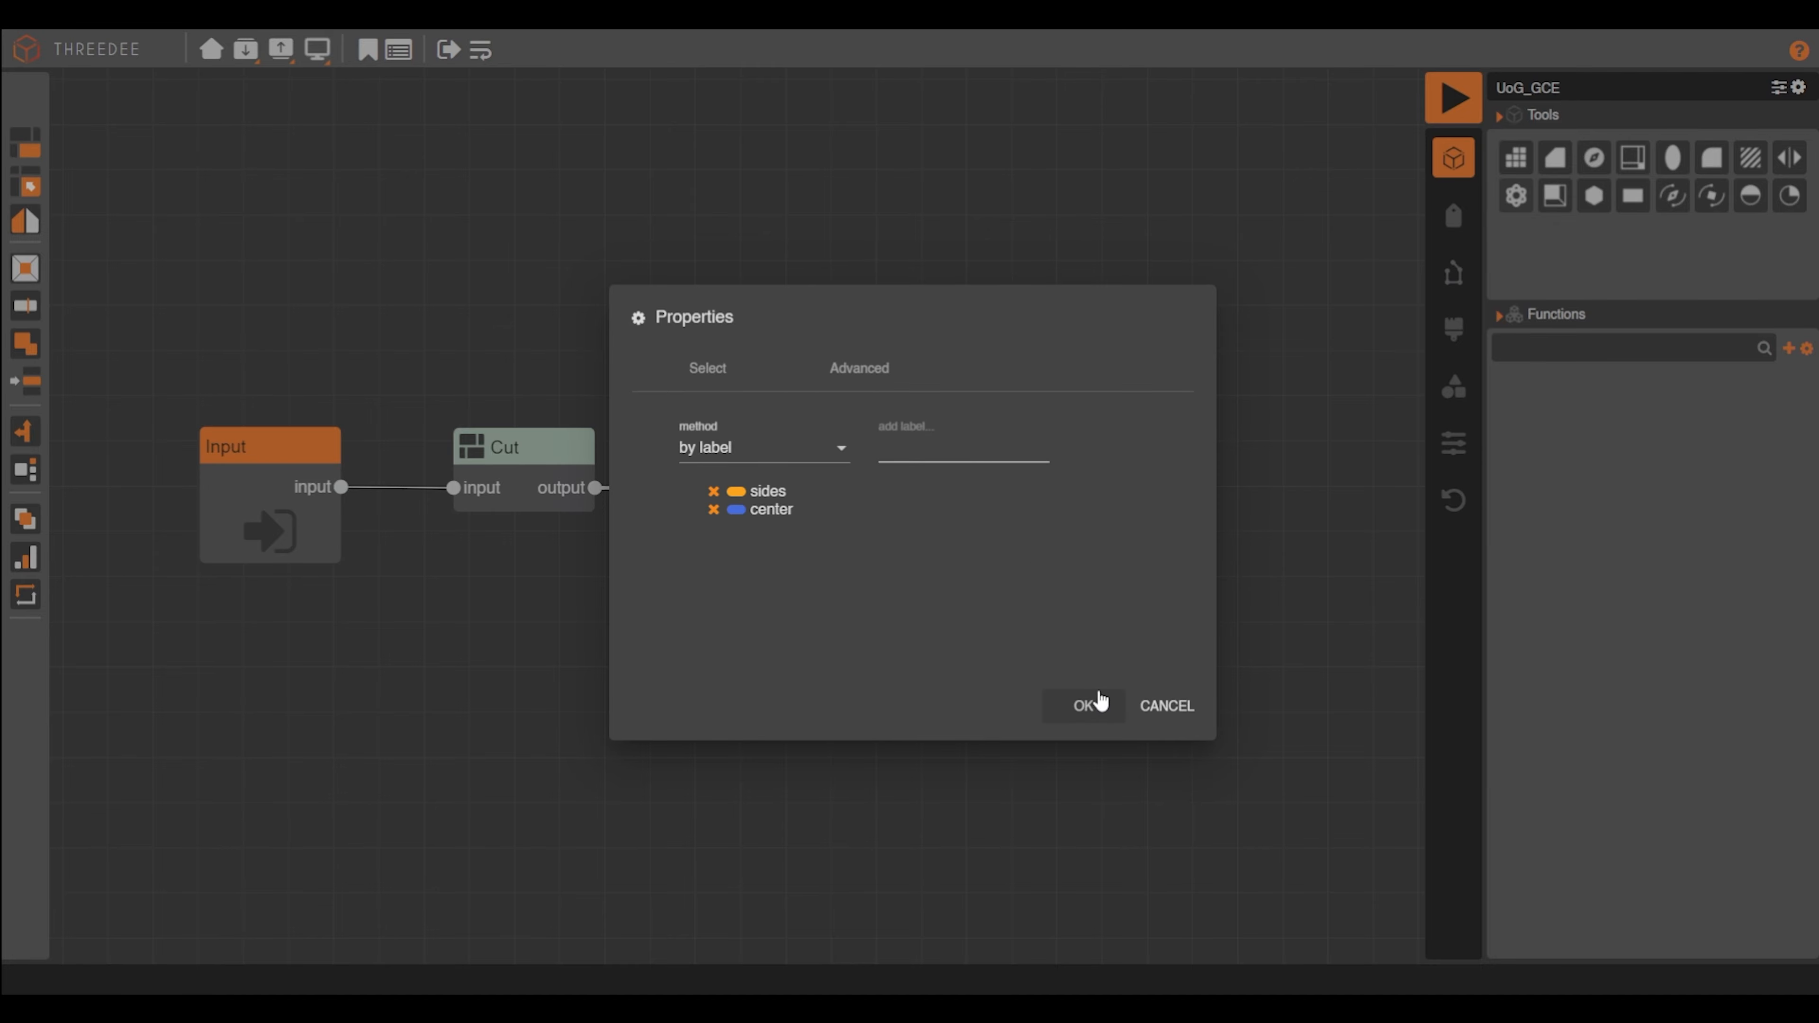
pyautogui.click(1097, 701)
# Add a Cut node after the Select node and start its drawing from a 10 by 10 compass shape
pyautogui.scroll(-5, 824, 717)
pyautogui.moveTo(568, 733); pyautogui.dragTo(677, 536)
pyautogui.click(710, 555)
pyautogui.click(398, 49)
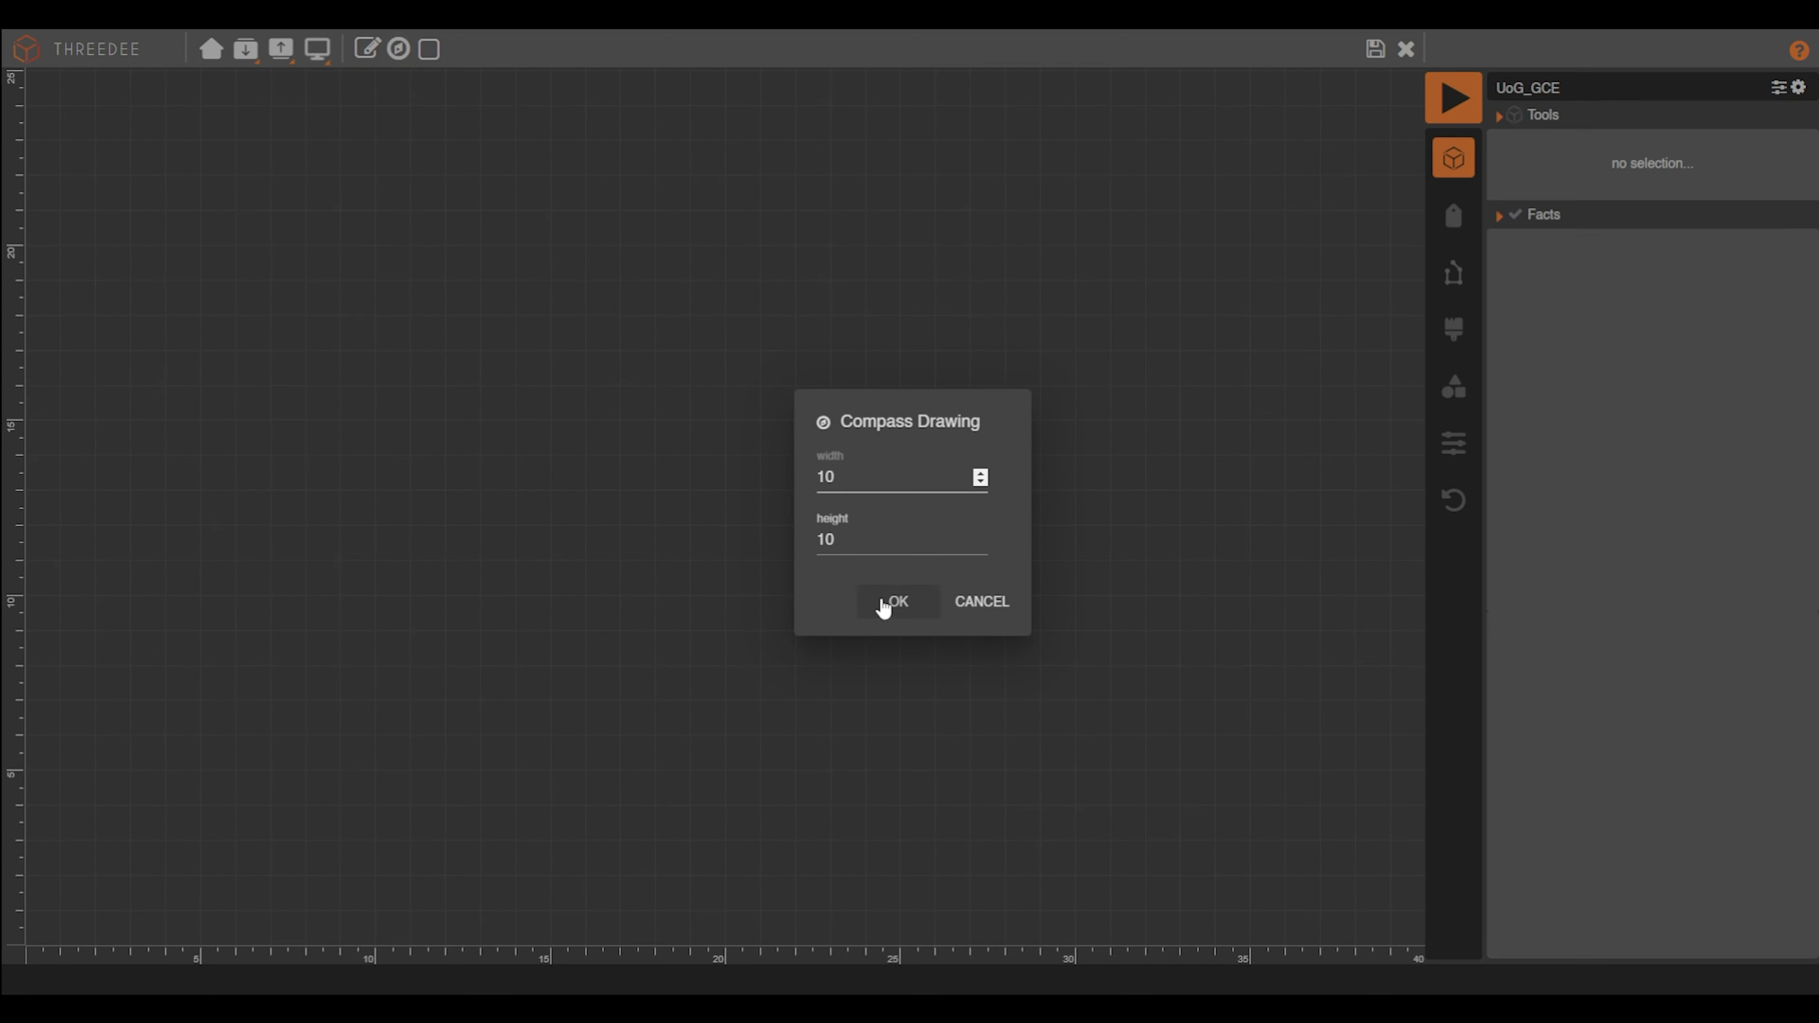
pyautogui.click(887, 603)
# Draw four horizontal cuts from the west edge to the east edge at heights of about 2, 8.1, 7.3 and 2.7
pyautogui.moveTo(372, 717); pyautogui.dragTo(1076, 717)
pyautogui.moveTo(347, 290); pyautogui.dragTo(1076, 289)
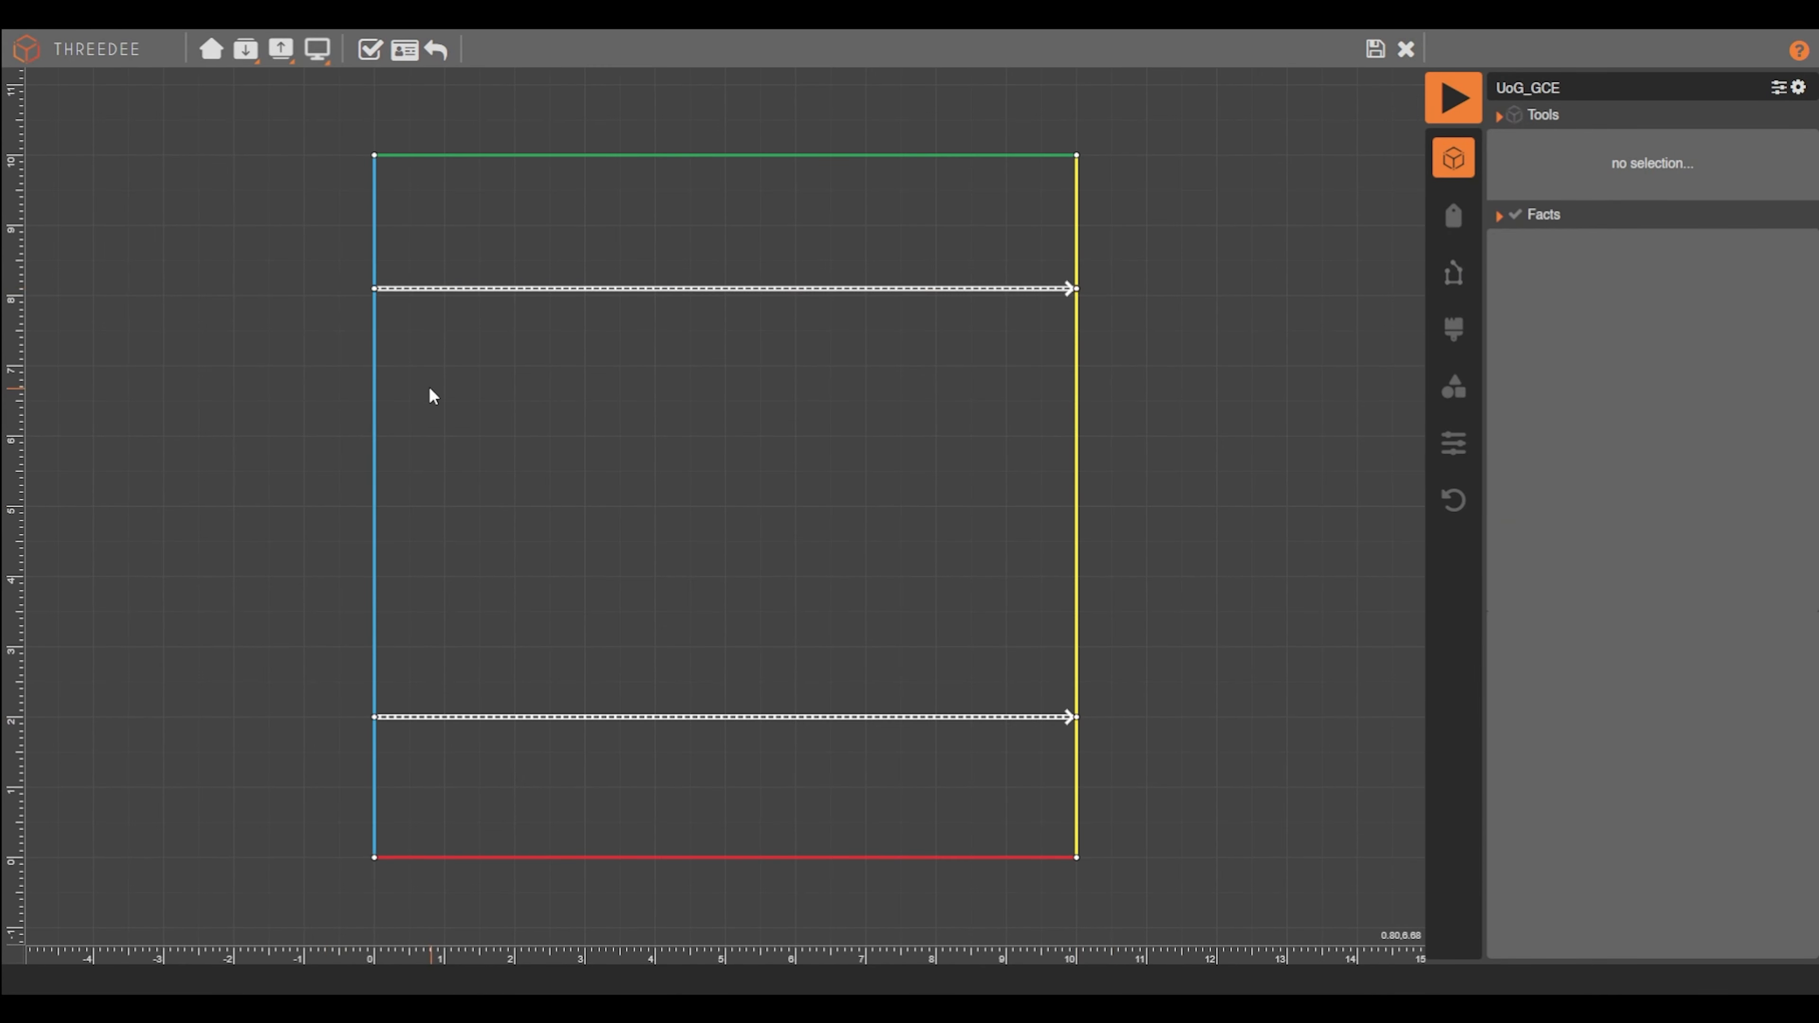
pyautogui.moveTo(370, 348)
pyautogui.mouseDown()
pyautogui.moveTo(1098, 344)
pyautogui.moveTo(1075, 345)
pyautogui.mouseUp()
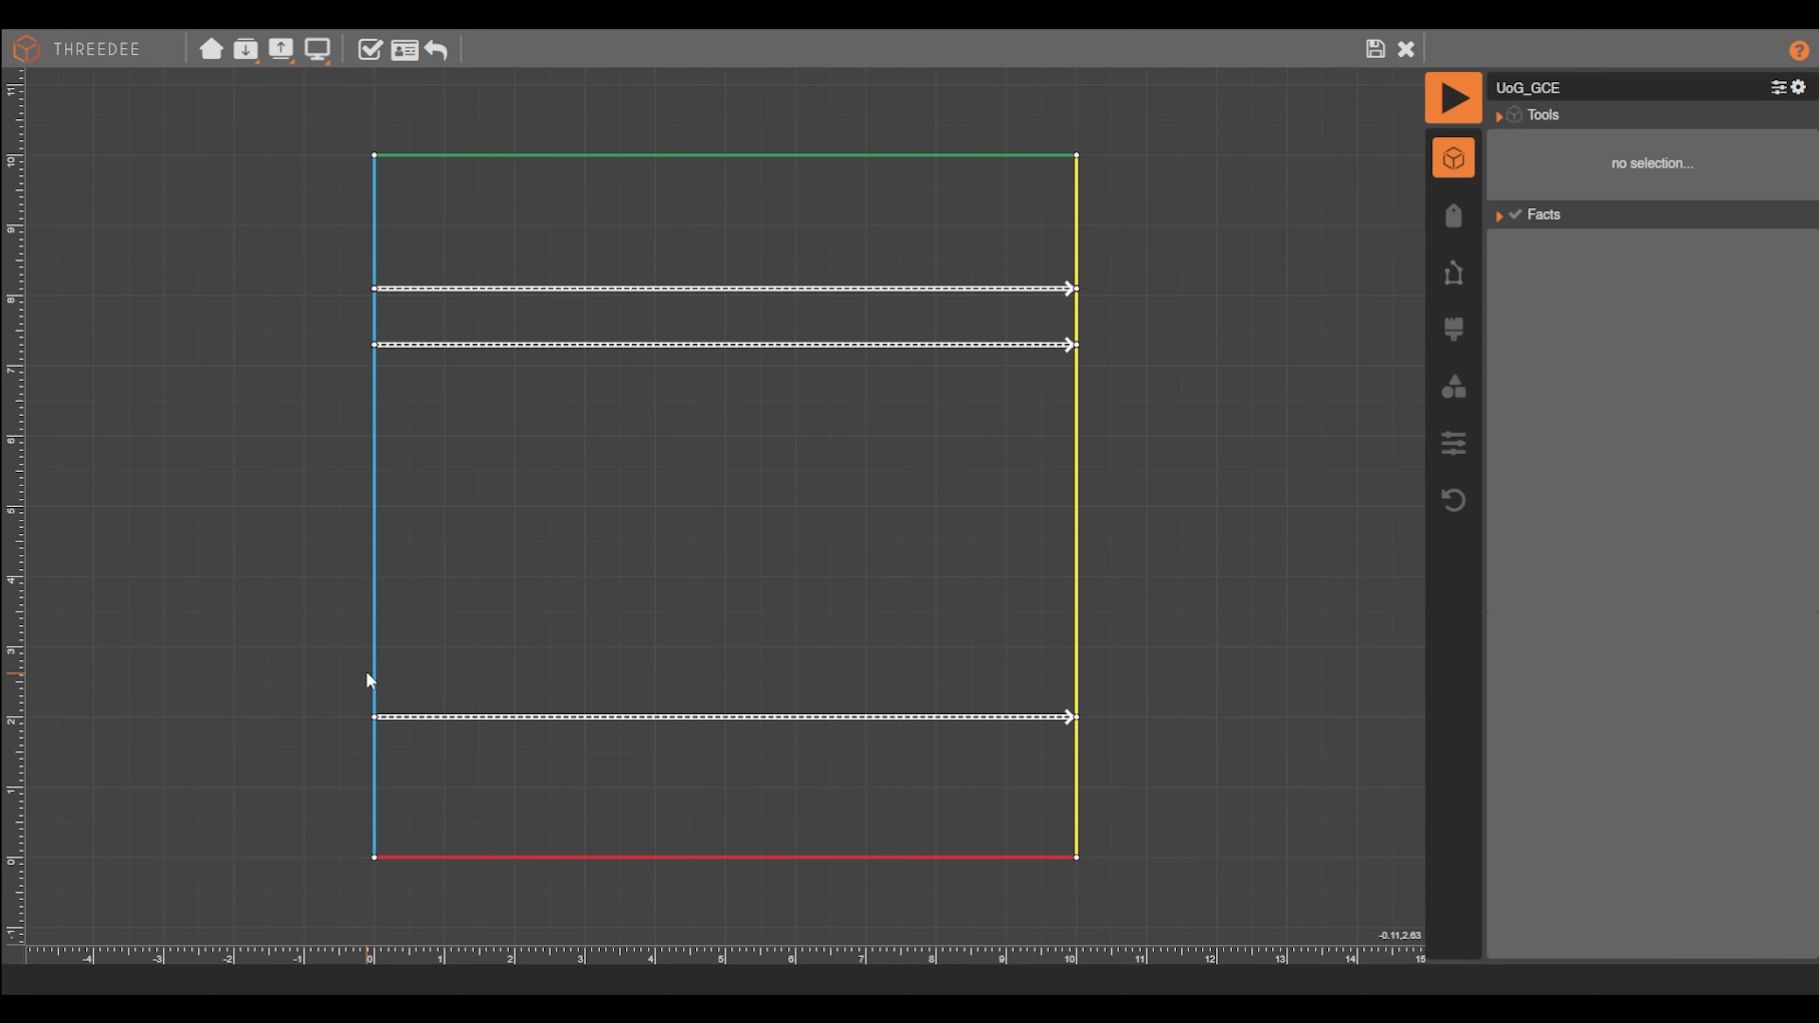
pyautogui.moveTo(368, 670); pyautogui.dragTo(1076, 668)
# Show the segment names and make cut_0_Cut parallel to base_0
pyautogui.click(405, 52)
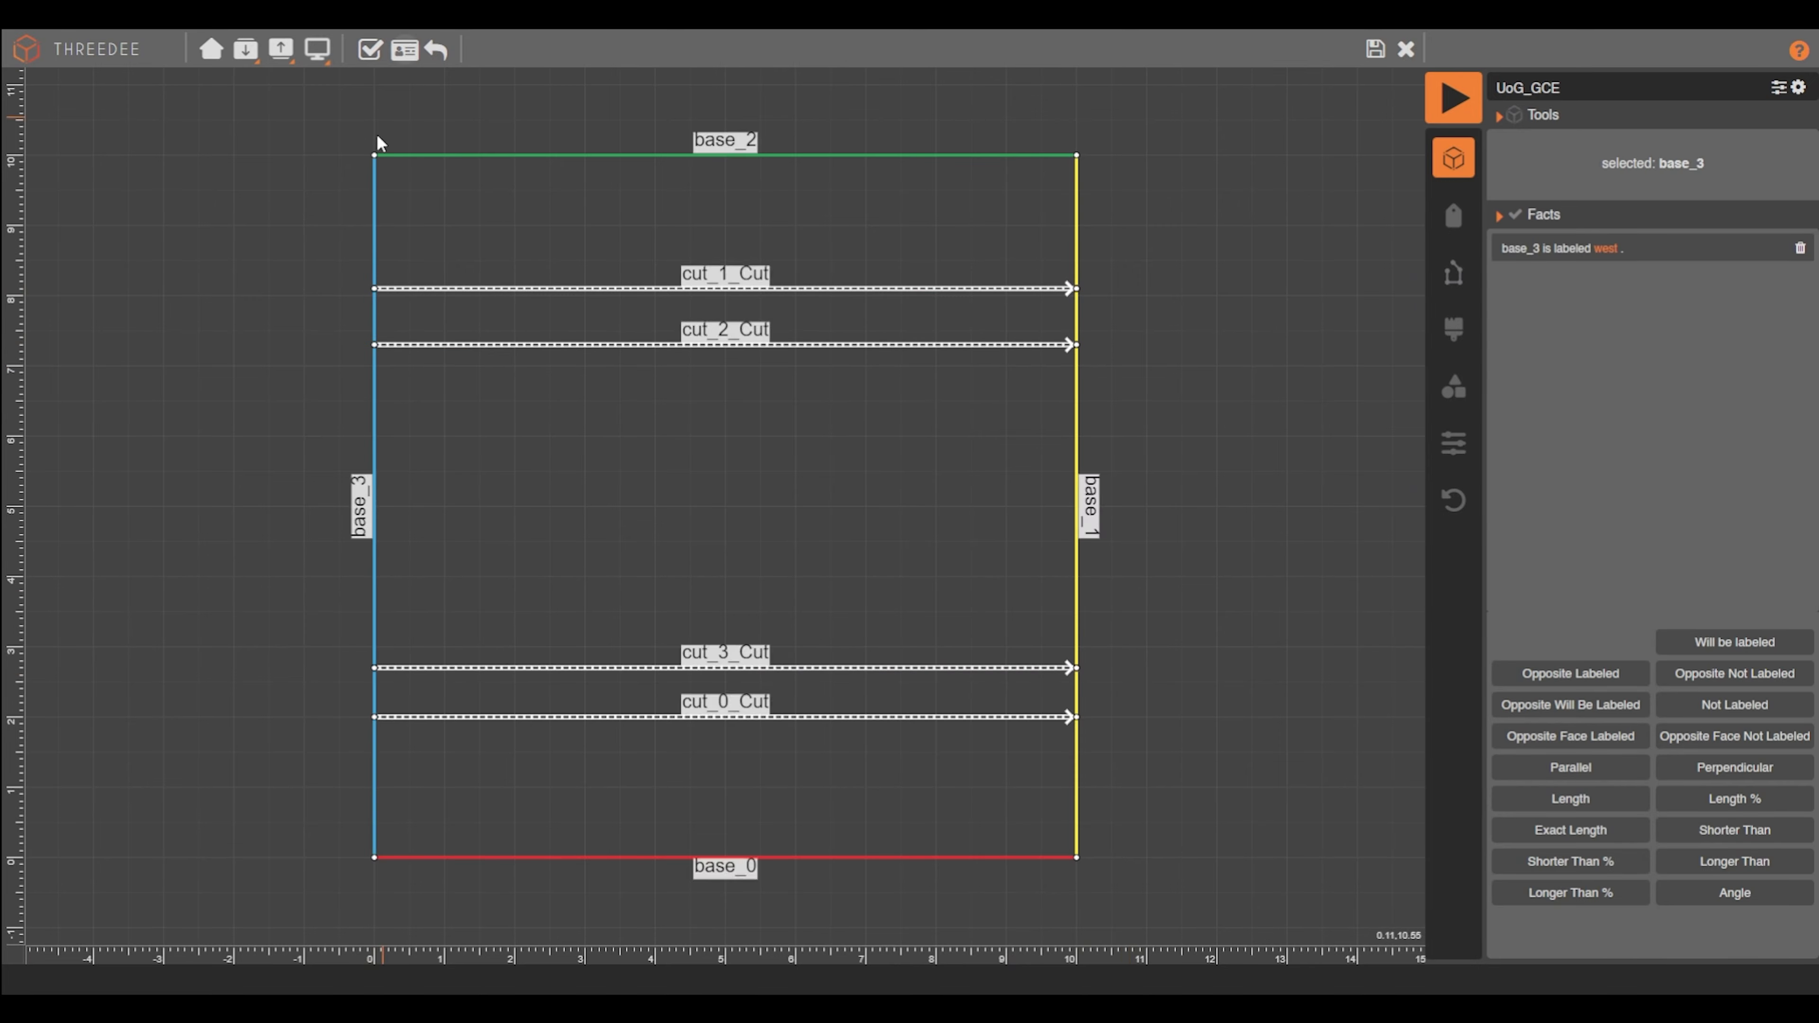
pyautogui.click(774, 289)
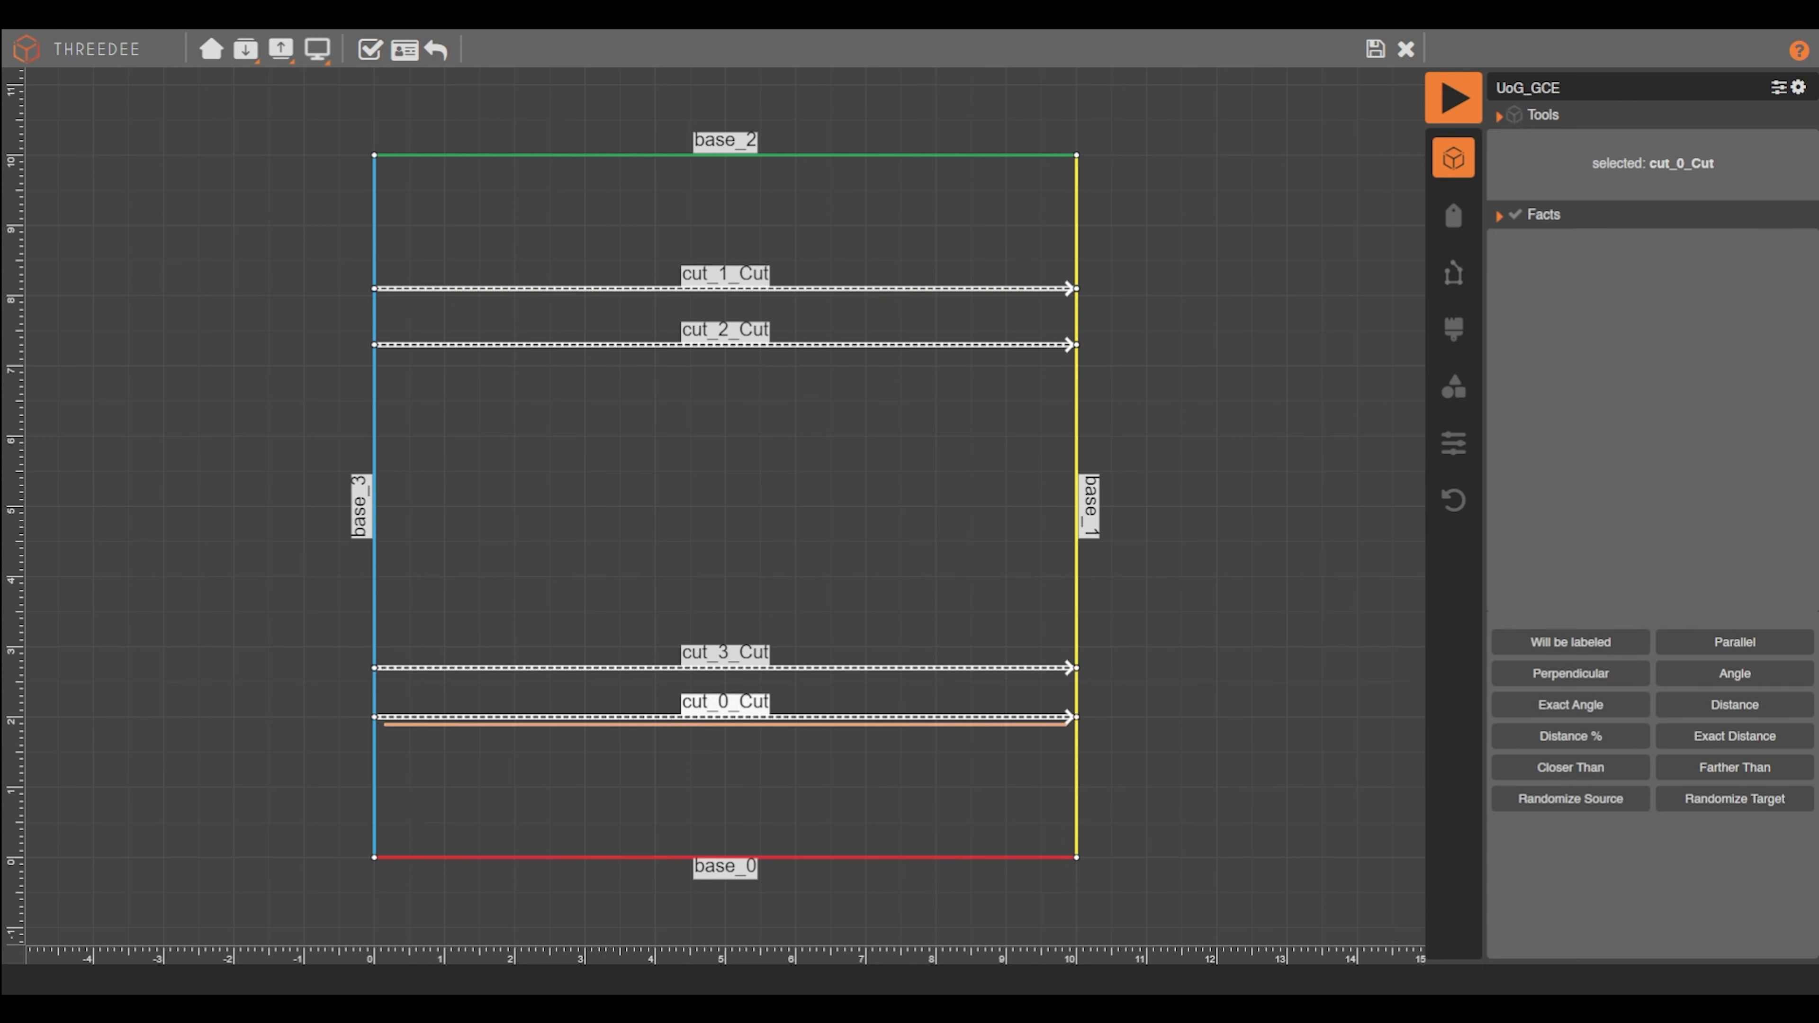
pyautogui.keyDown('shift'); pyautogui.click(854, 856); pyautogui.keyUp('shift')
pyautogui.click(1578, 653)
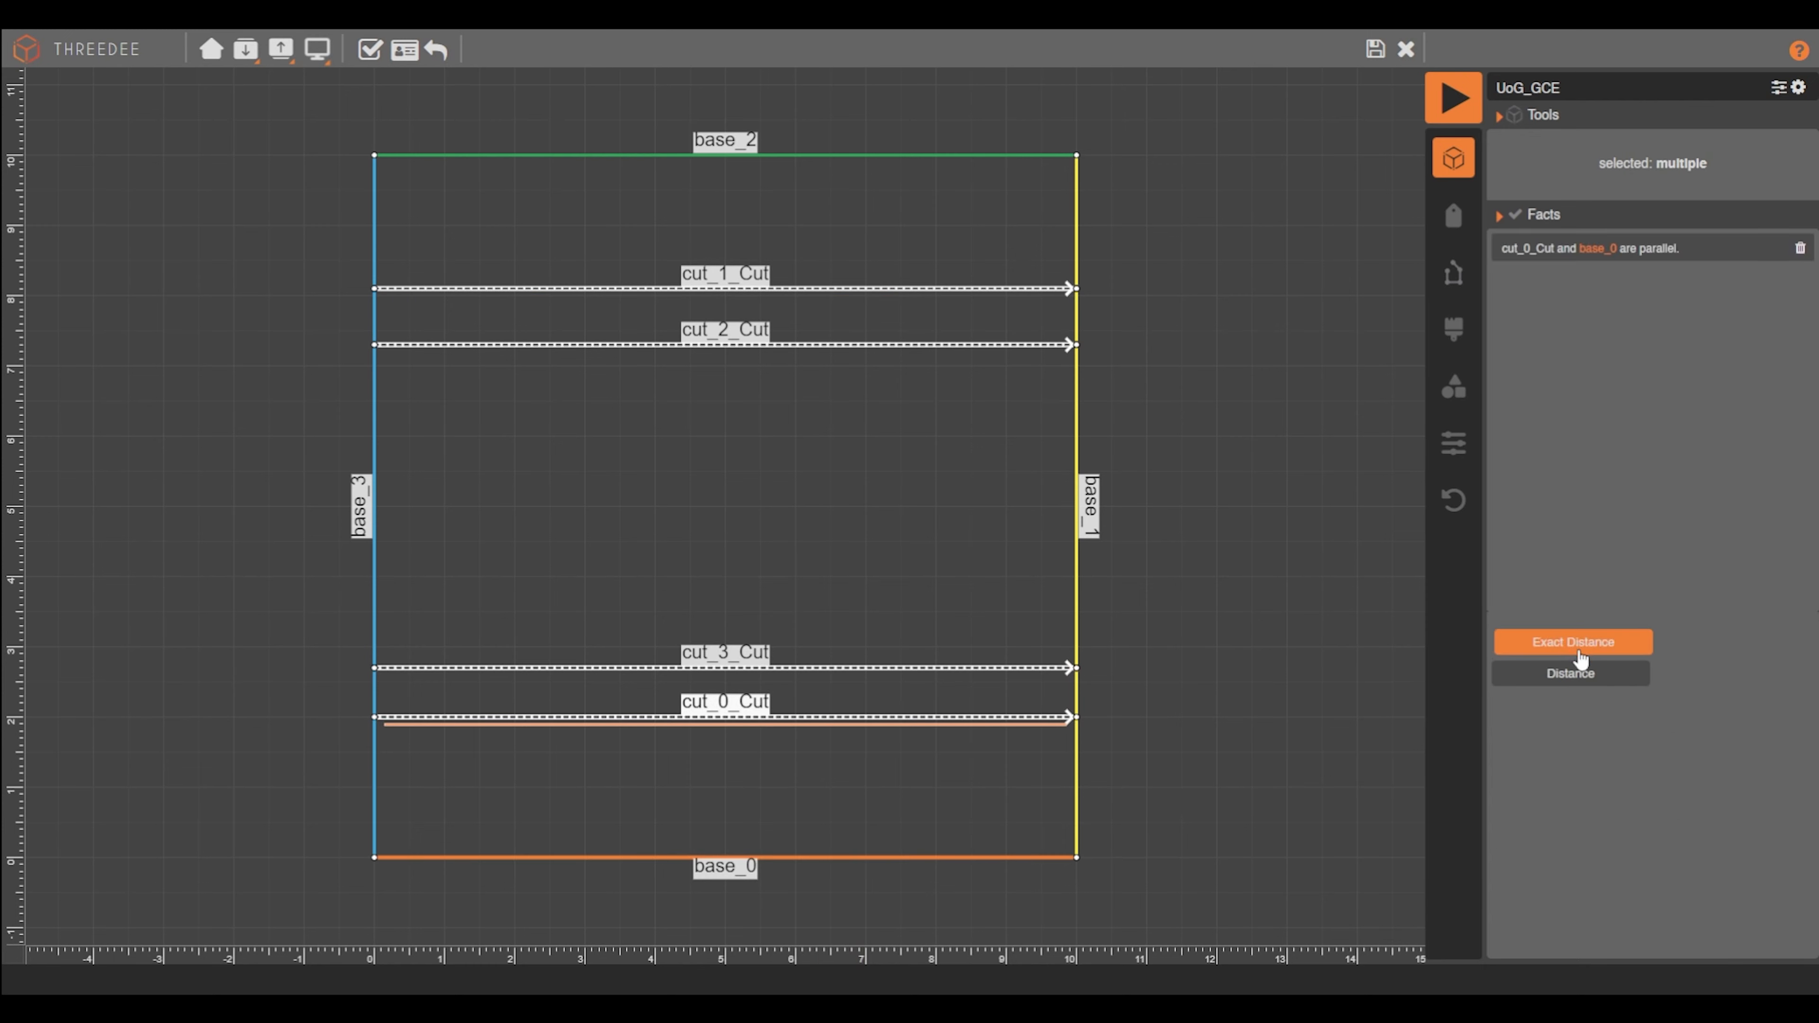
# Add an exact distance between cut_0_Cut and base_0 and set it to the variable [WALL_DEPTH]
pyautogui.click(1596, 648)
pyautogui.click(1555, 293)
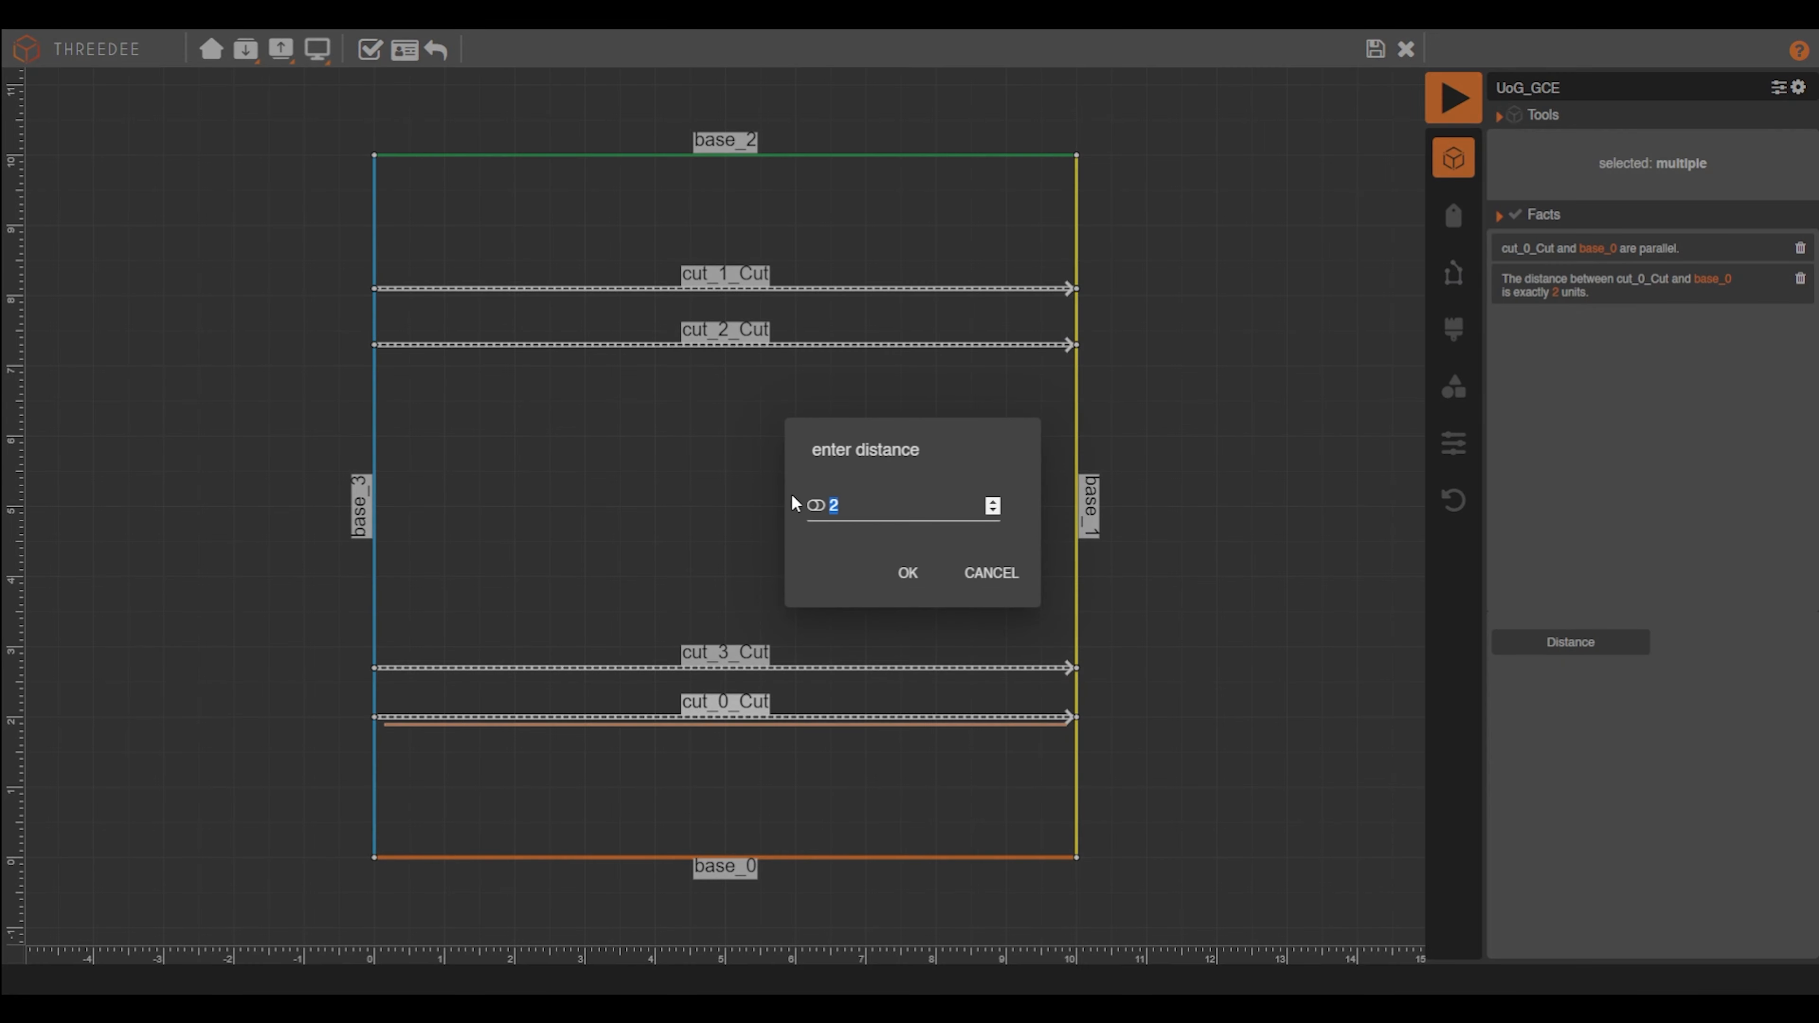
pyautogui.click(817, 505)
pyautogui.scroll(-4, 984, 604)
pyautogui.scroll(-2, 932, 653)
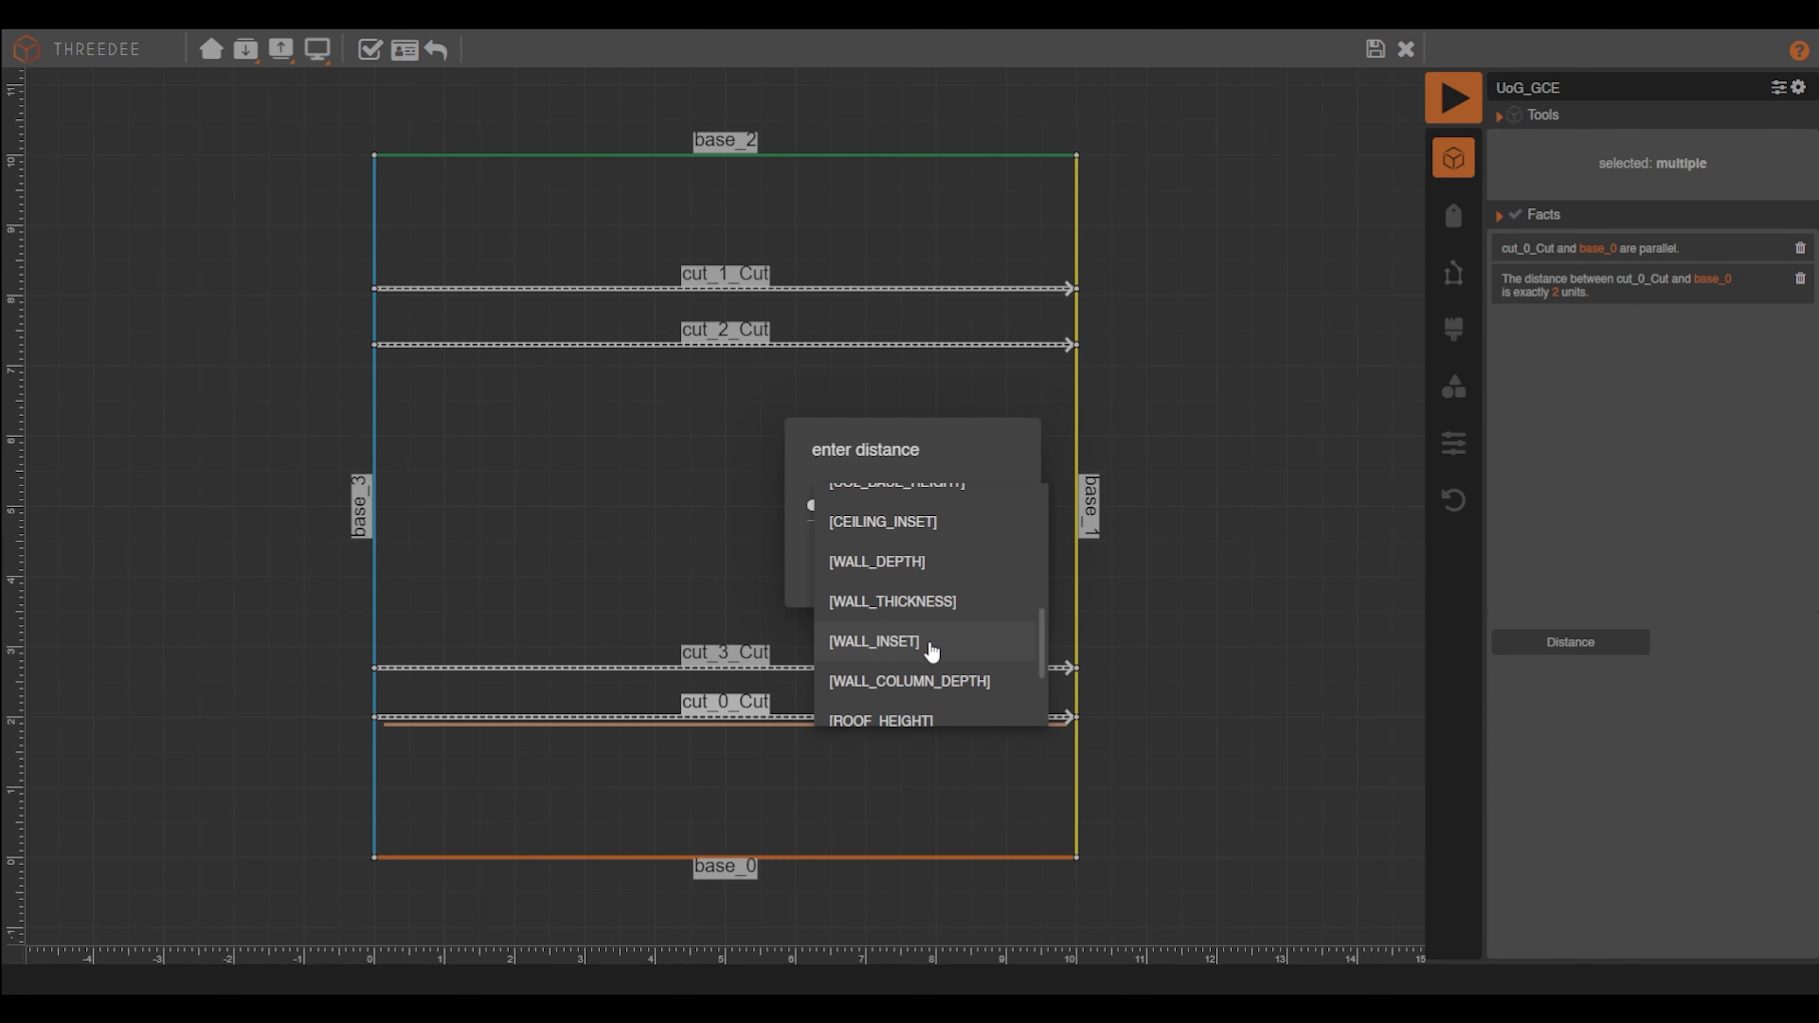
pyautogui.click(942, 571)
pyautogui.click(916, 576)
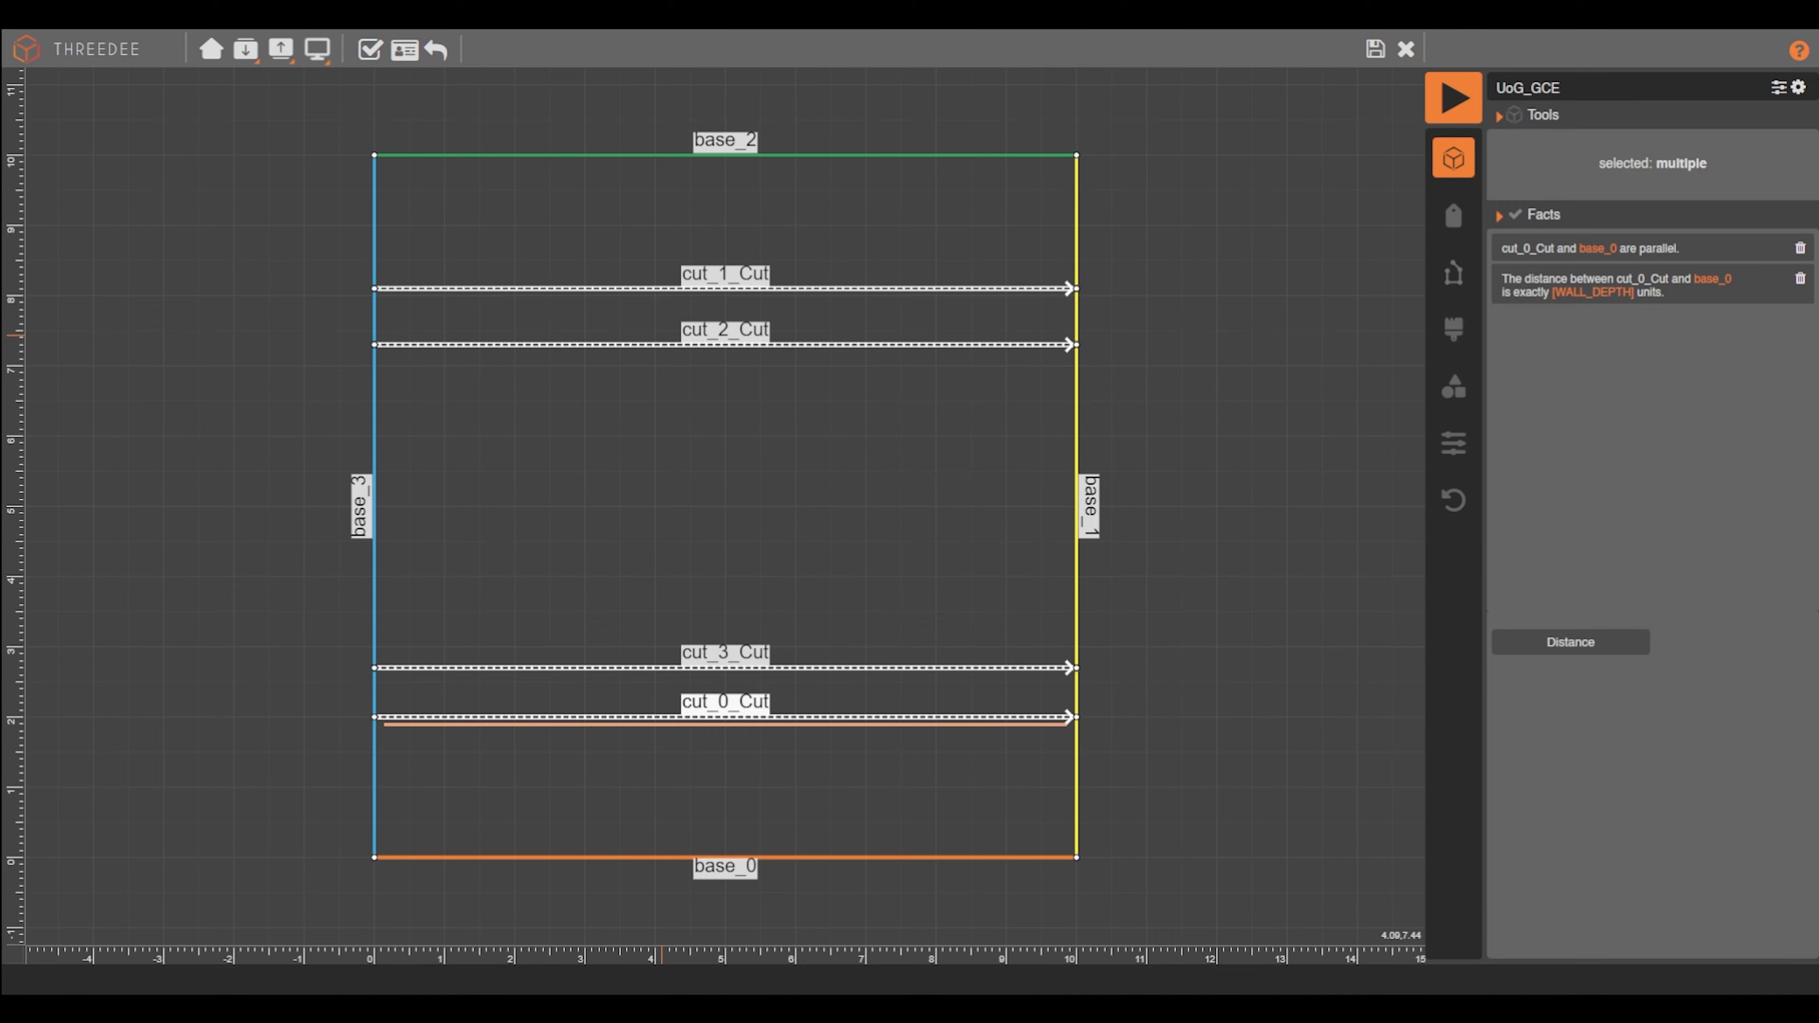
# Make cut_1_Cut parallel to base_2 at an exact distance of [WALL_DEPTH]
pyautogui.click(1066, 291)
pyautogui.keyDown('shift'); pyautogui.click(810, 155); pyautogui.keyUp('shift')
pyautogui.click(1626, 644)
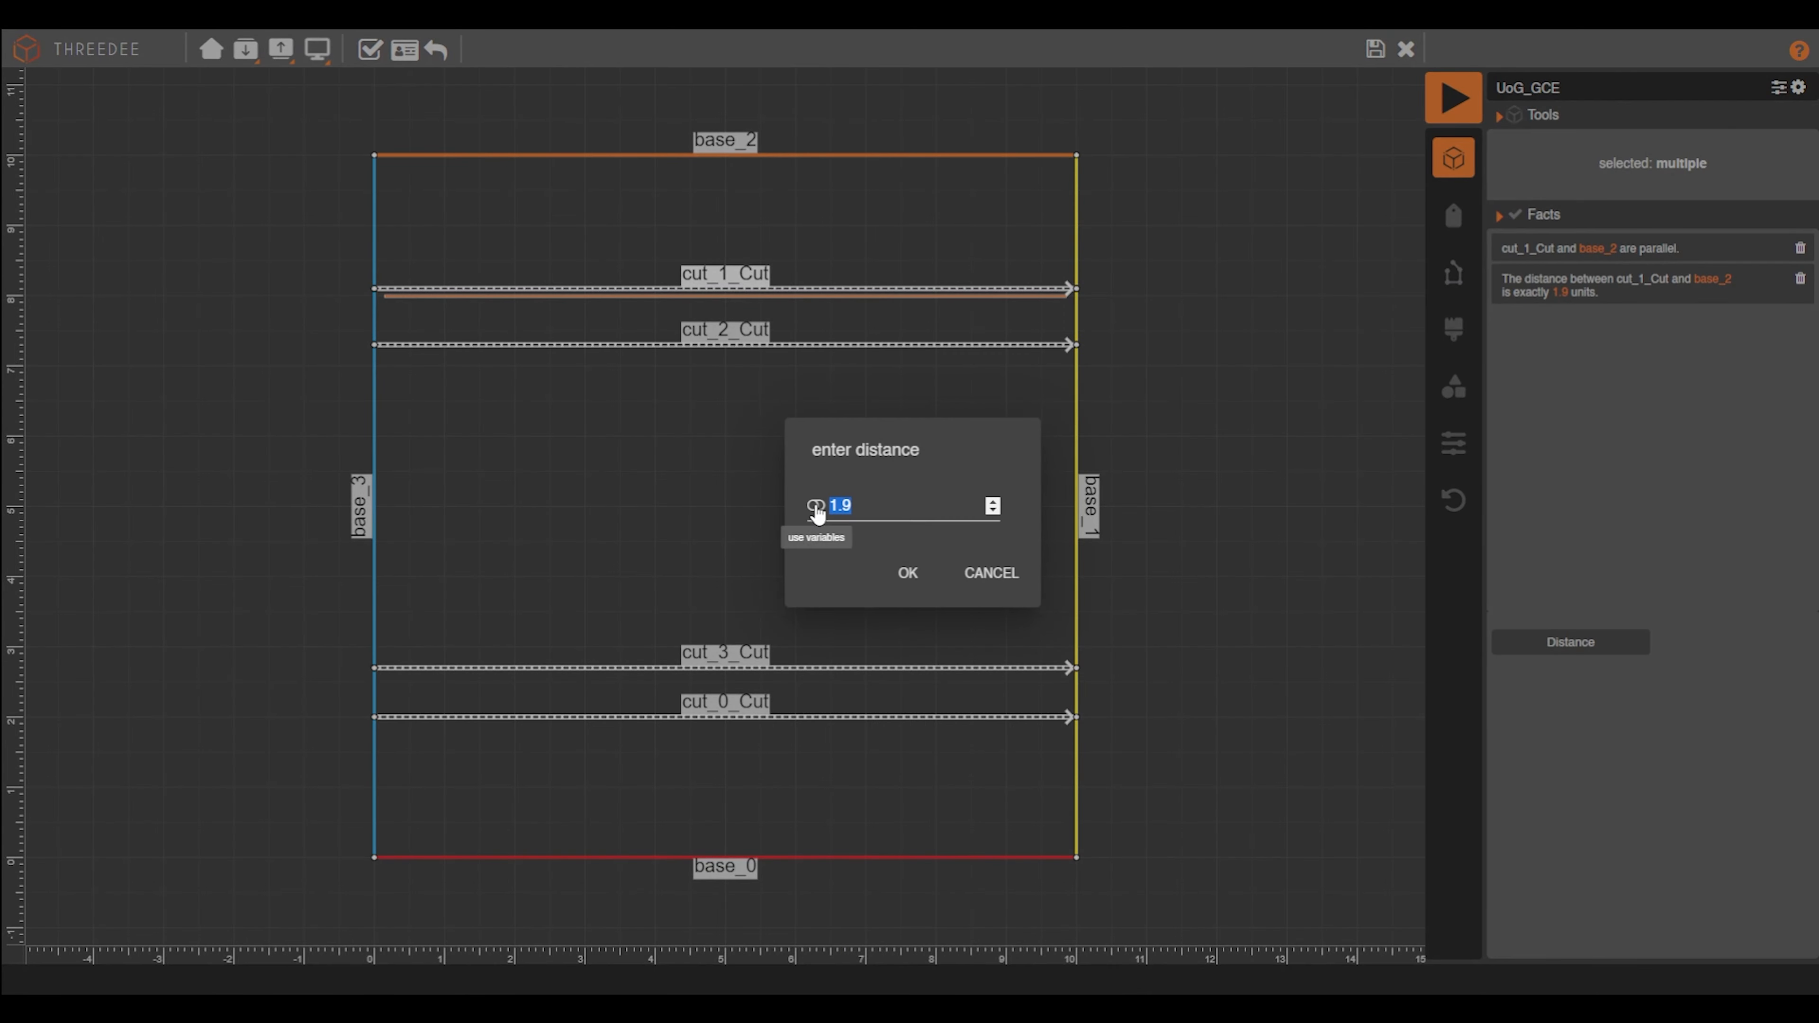
pyautogui.click(816, 512)
pyautogui.click(894, 507)
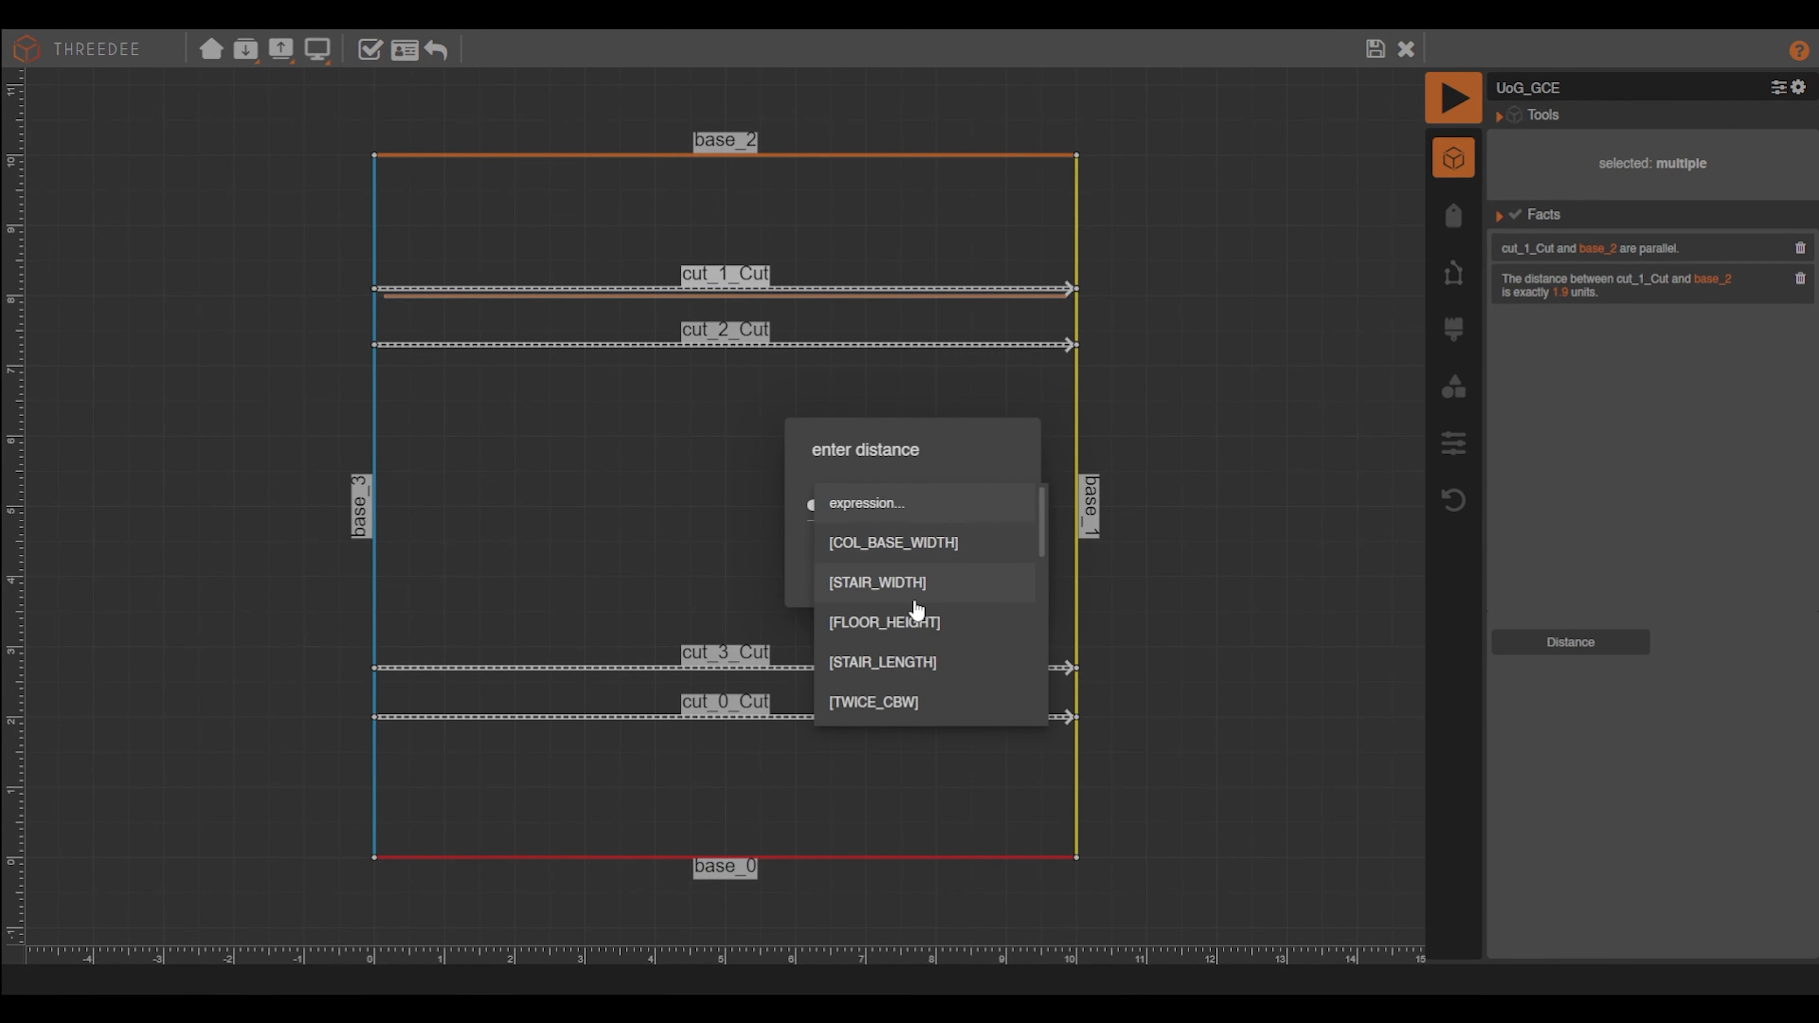
pyautogui.scroll(-3, 915, 606)
pyautogui.click(911, 566)
pyautogui.click(904, 574)
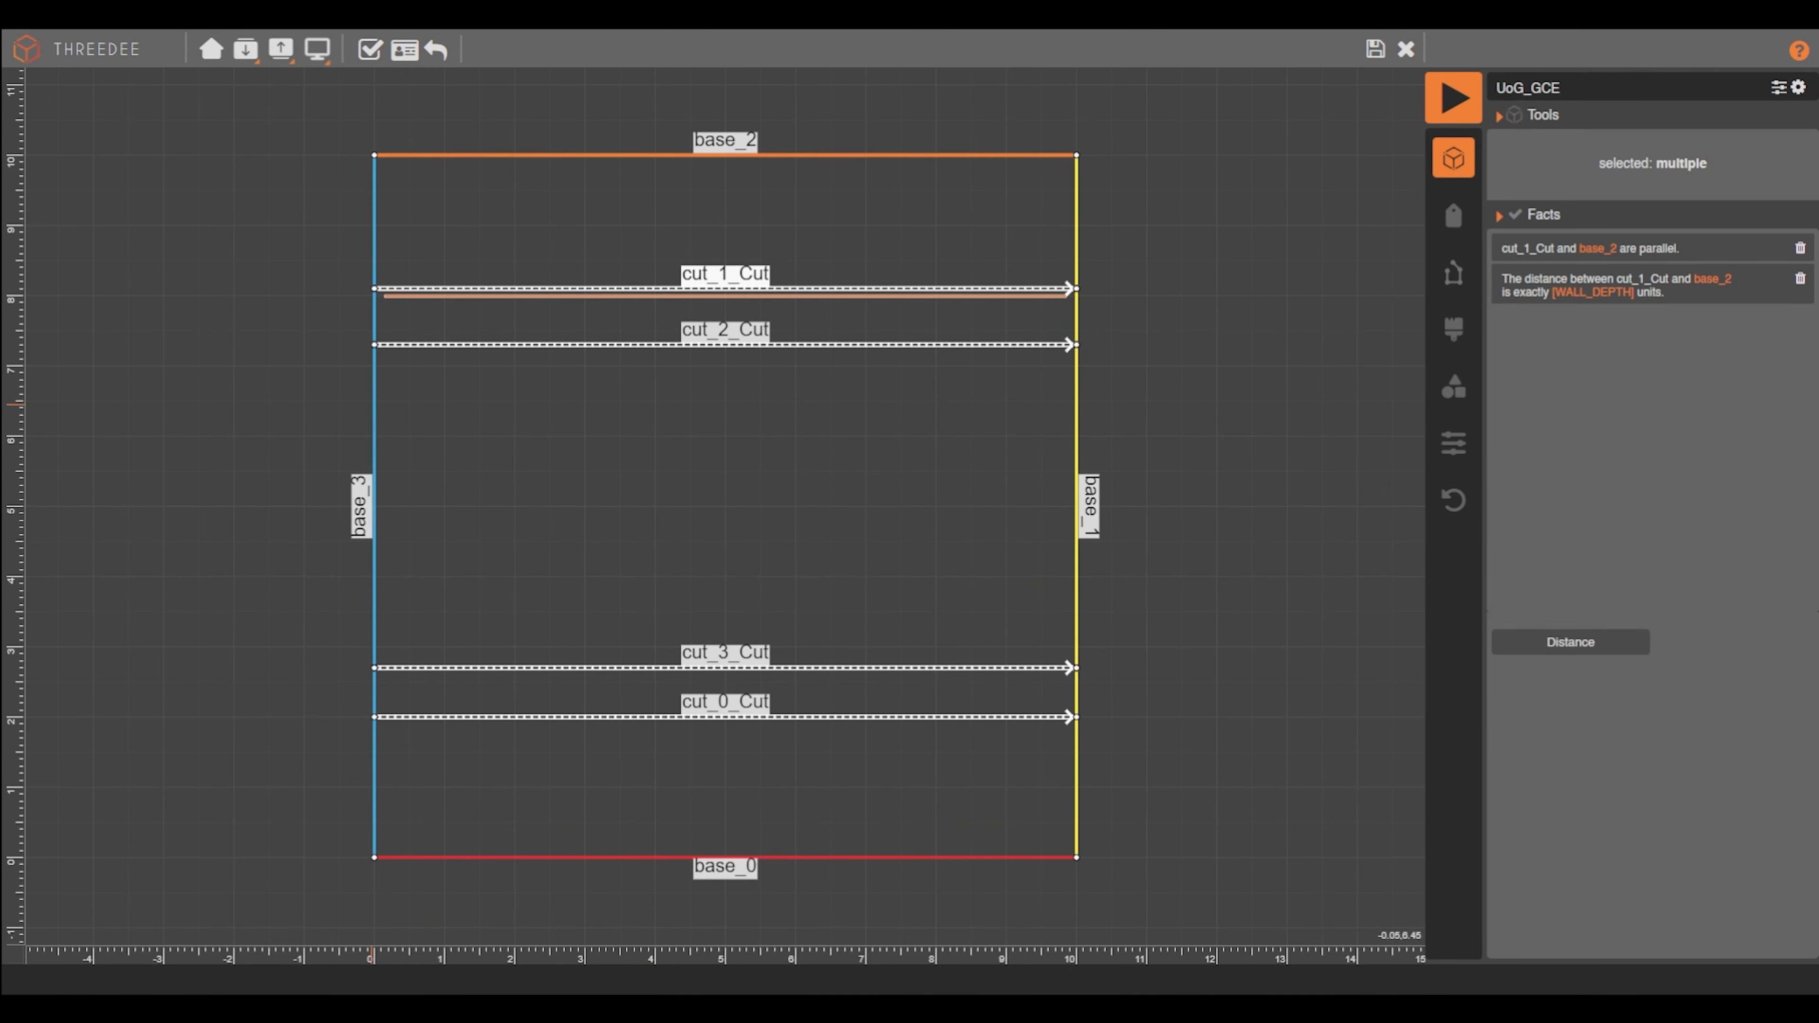
# Make cut_2_Cut parallel to cut_1_Cut at an exact distance of [WALL_THICKNESS]
pyautogui.click(741, 346)
pyautogui.keyDown('shift'); pyautogui.click(825, 290); pyautogui.keyUp('shift')
pyautogui.click(1568, 640)
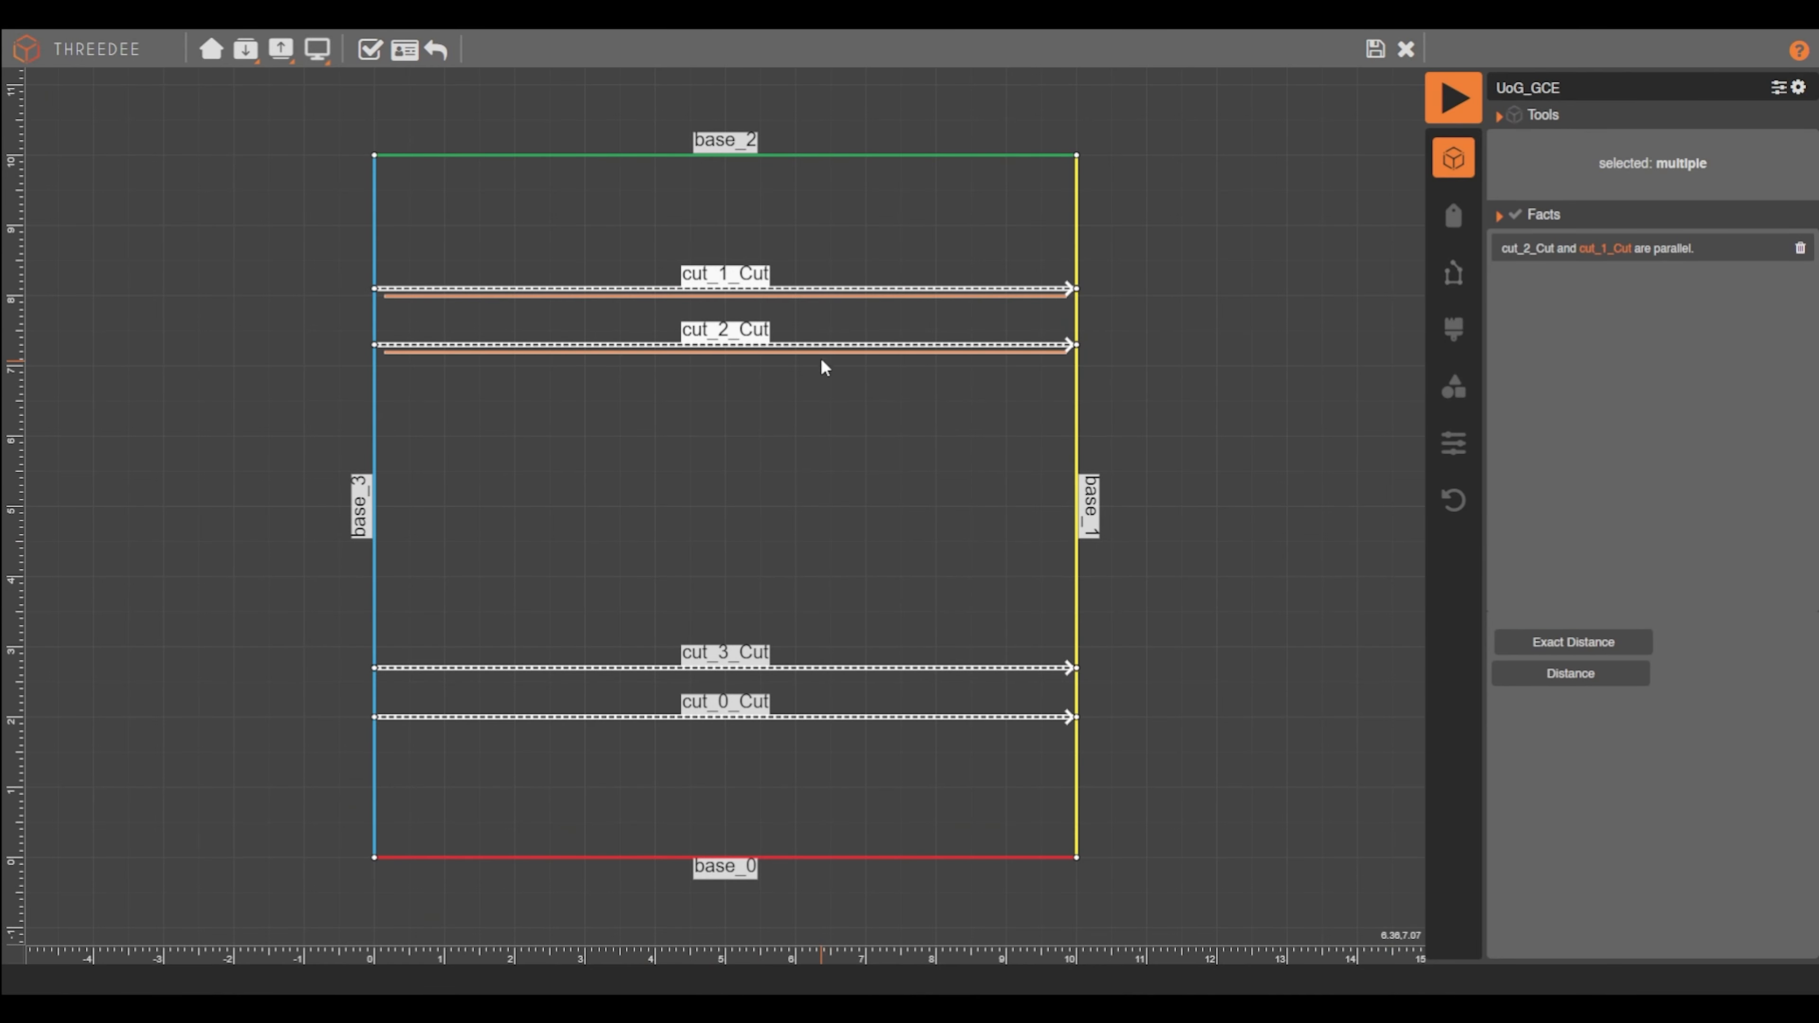
pyautogui.click(1601, 649)
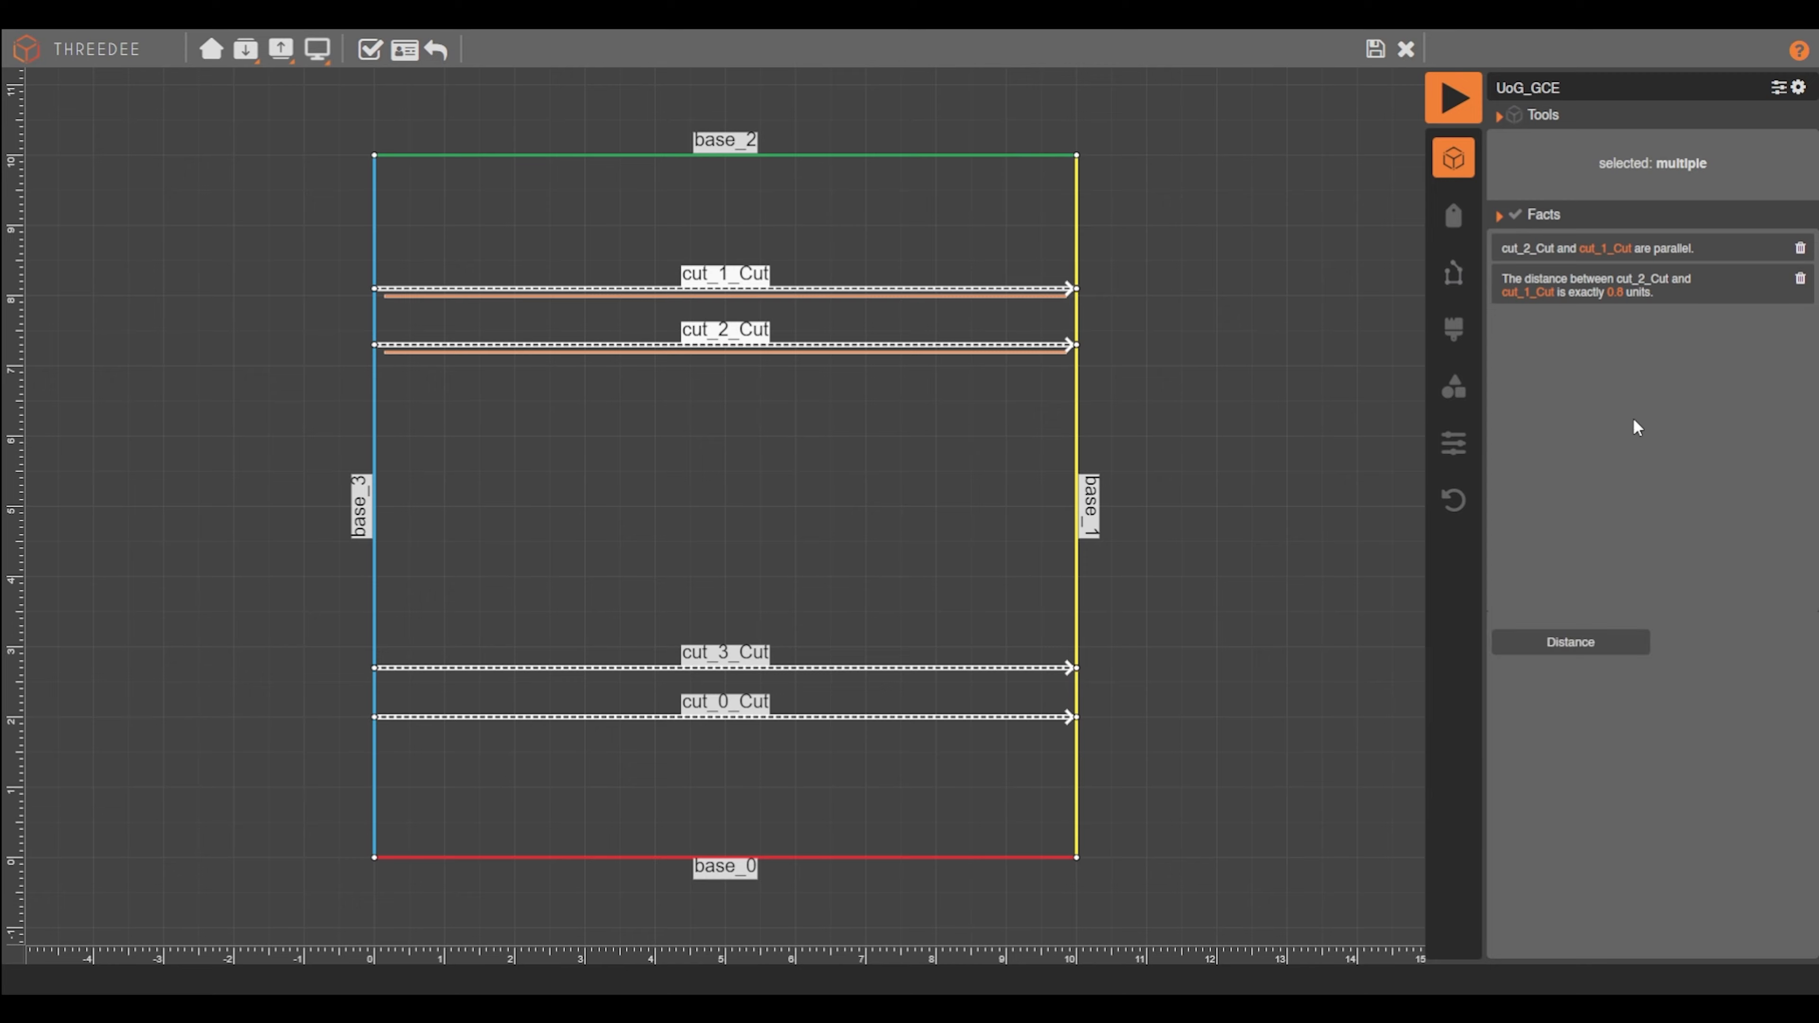
pyautogui.click(1616, 293)
pyautogui.click(824, 505)
pyautogui.scroll(-5, 934, 568)
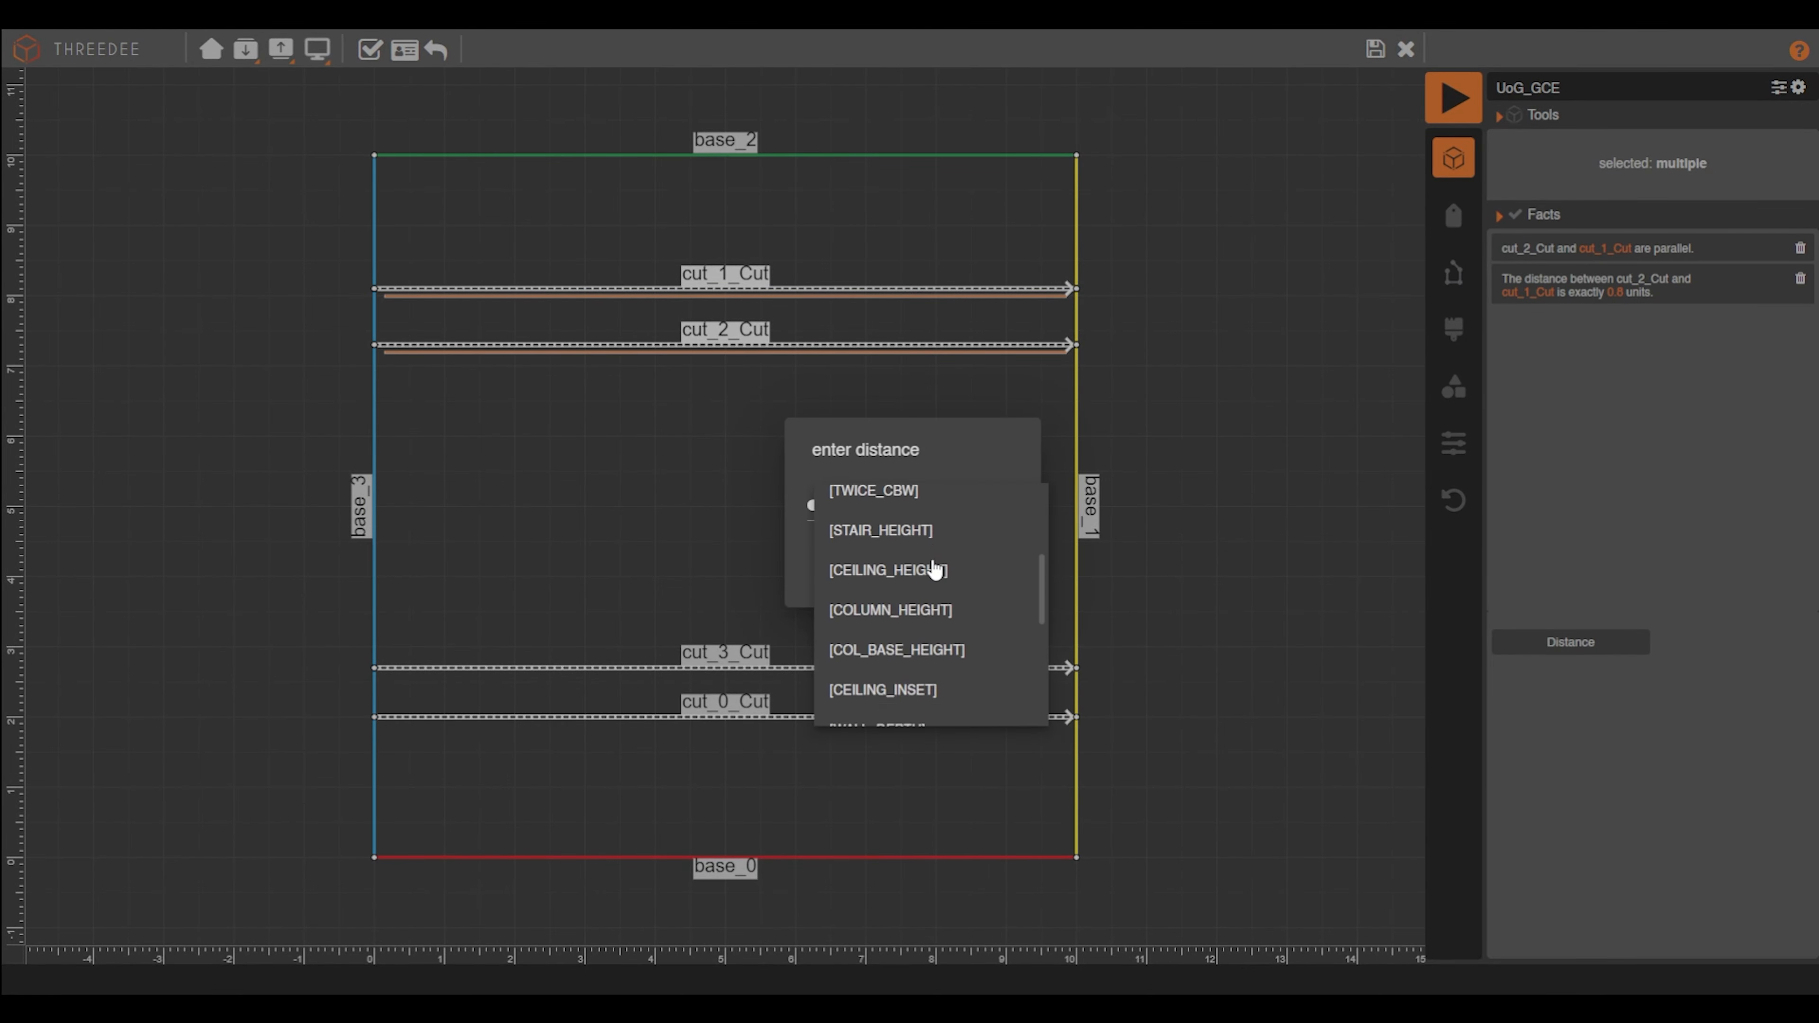
pyautogui.click(893, 602)
pyautogui.click(906, 573)
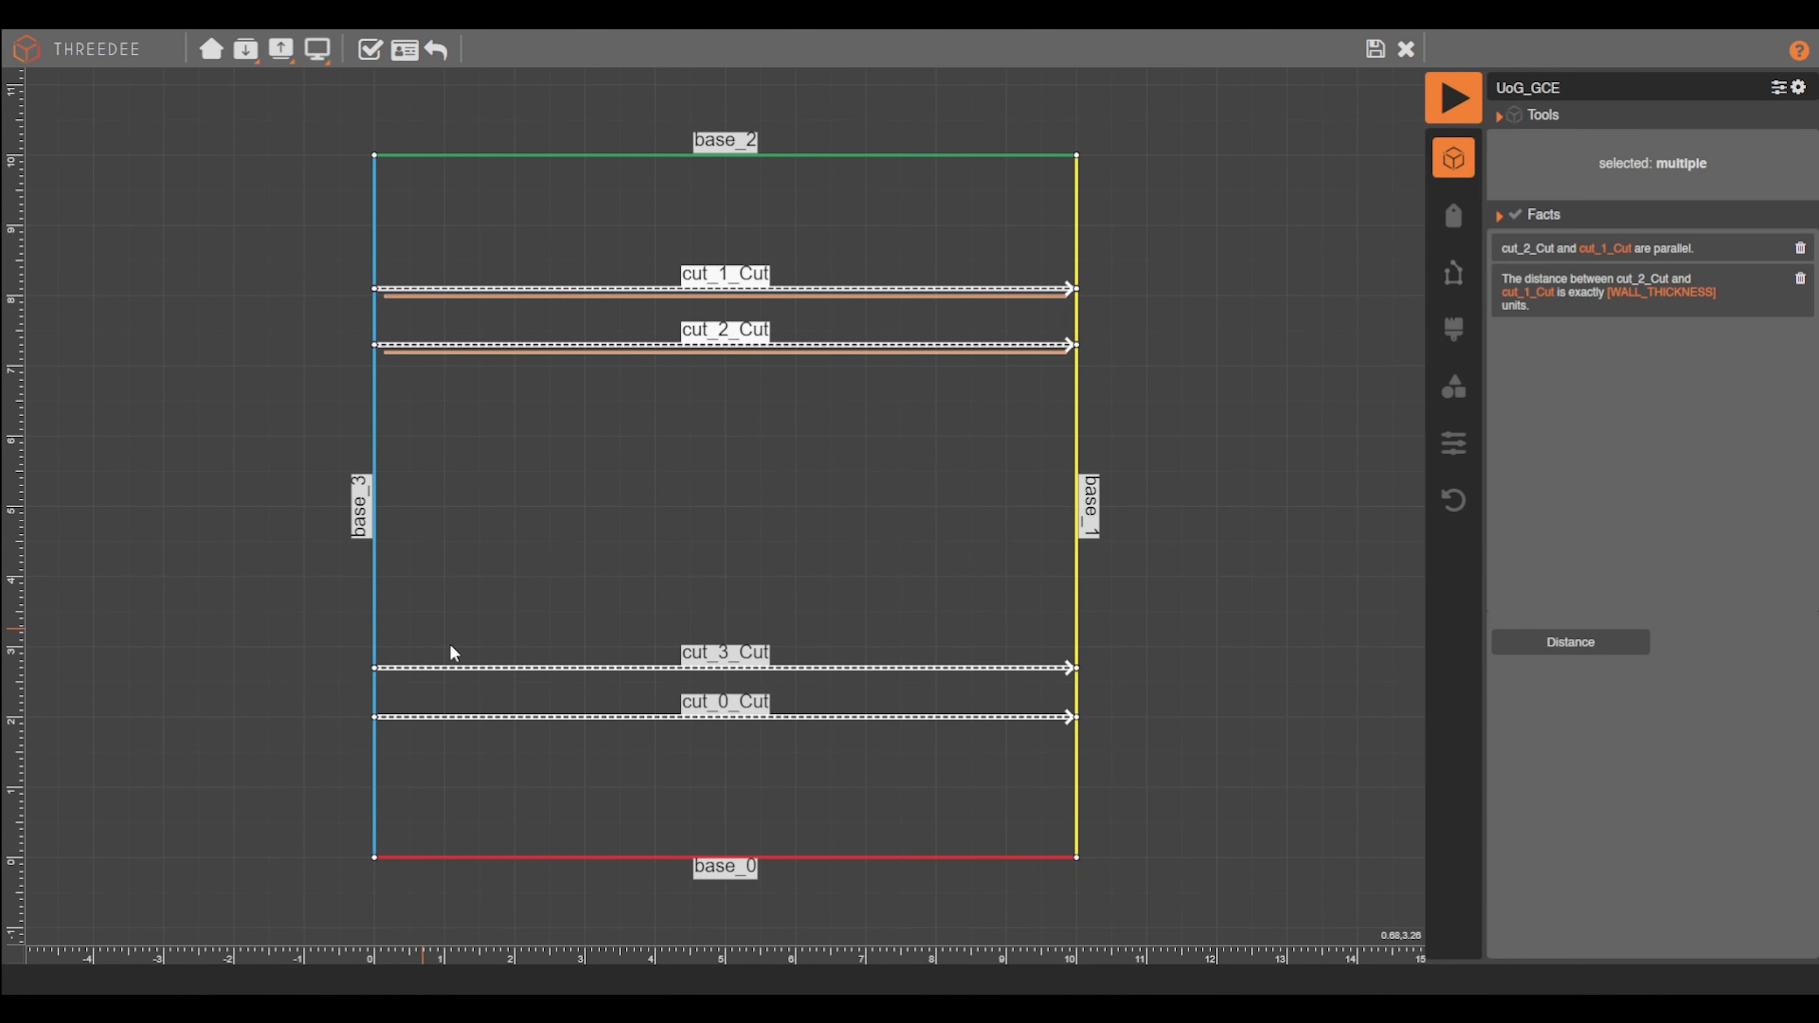
# Make cut_3_Cut parallel to cut_0_Cut at an exact distance of [WALL_THICKNESS]
pyautogui.click(451, 666)
pyautogui.keyDown('shift'); pyautogui.click(451, 717); pyautogui.keyUp('shift')
pyautogui.click(1570, 642)
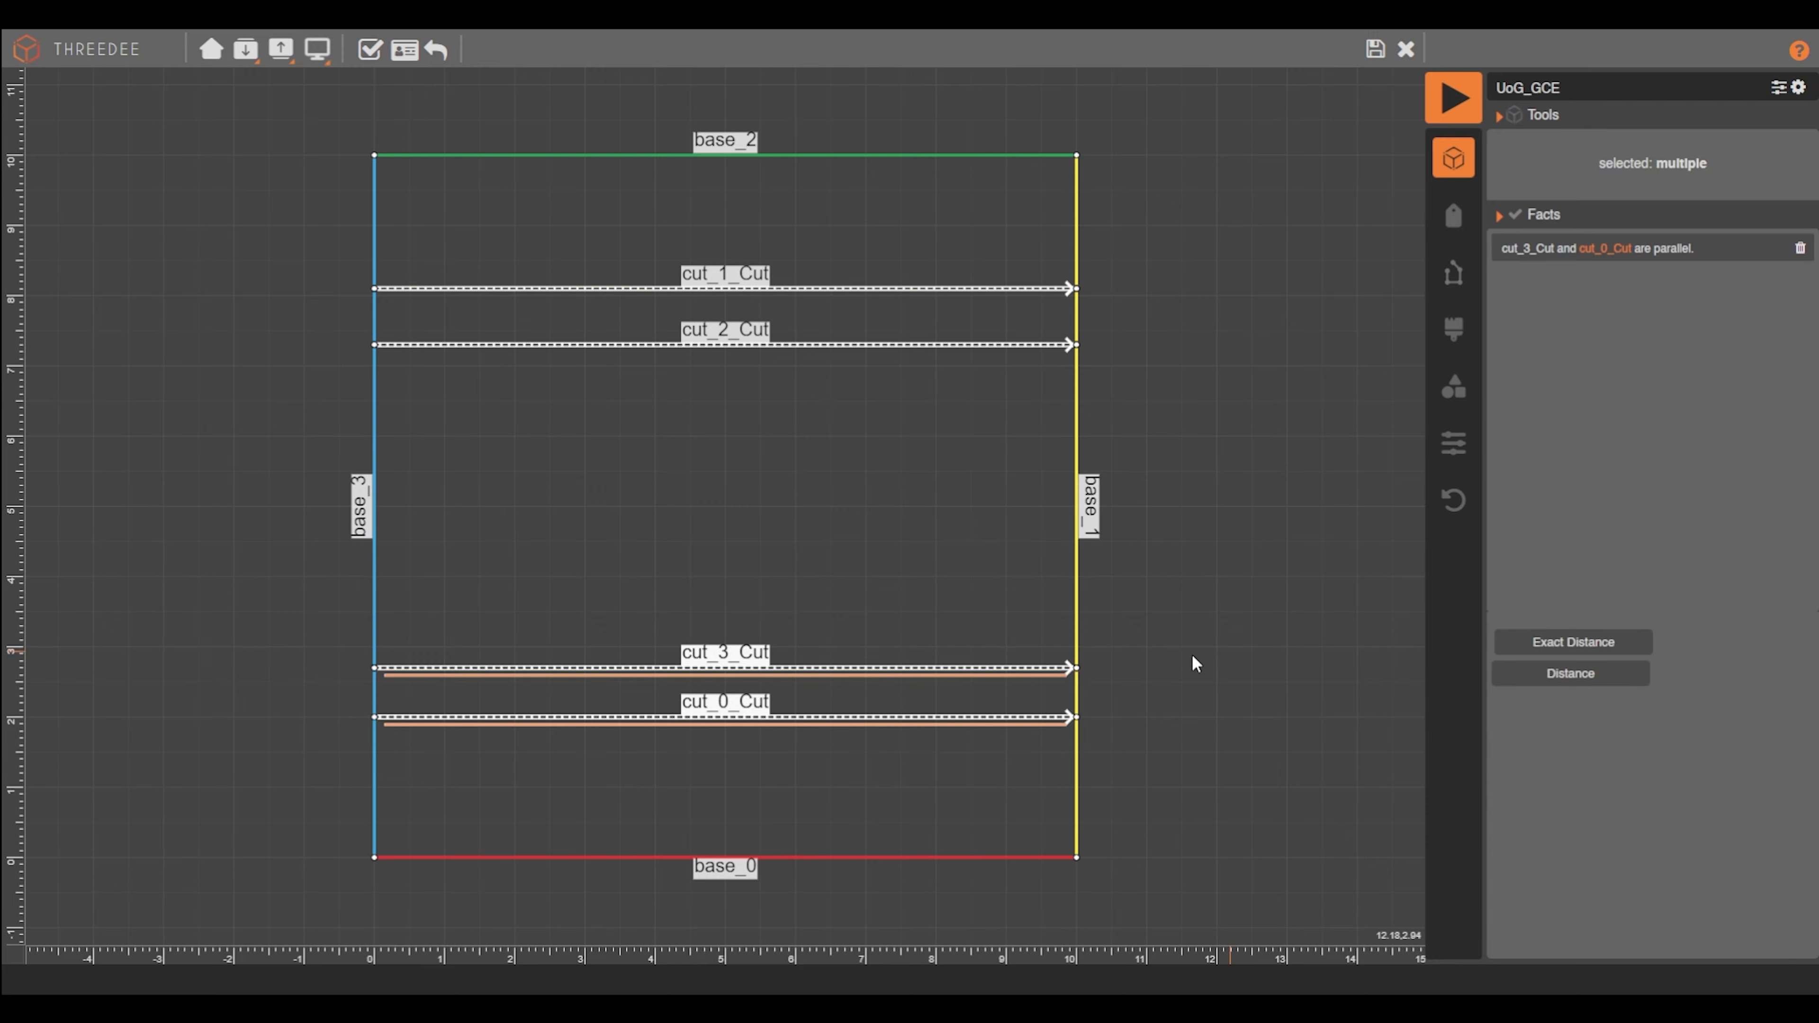
pyautogui.click(1570, 642)
pyautogui.click(1615, 294)
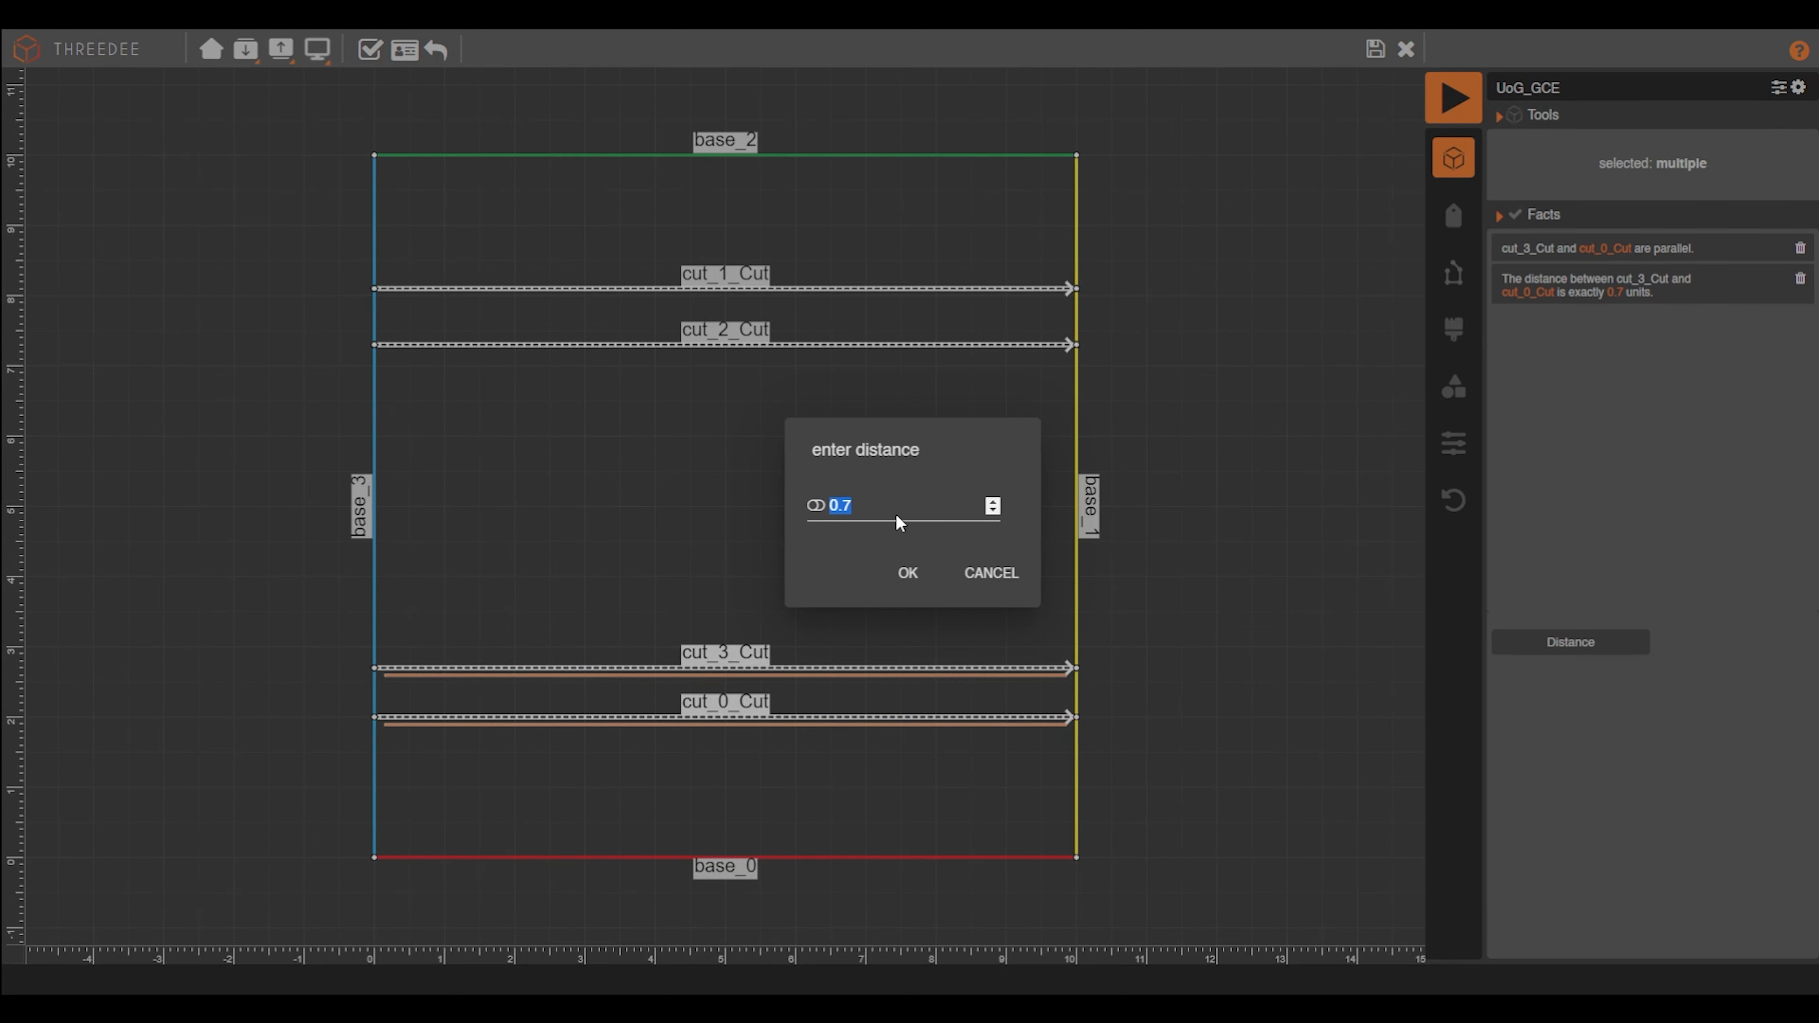
pyautogui.click(816, 506)
pyautogui.click(894, 515)
pyautogui.scroll(-5, 951, 596)
pyautogui.click(951, 596)
pyautogui.click(914, 571)
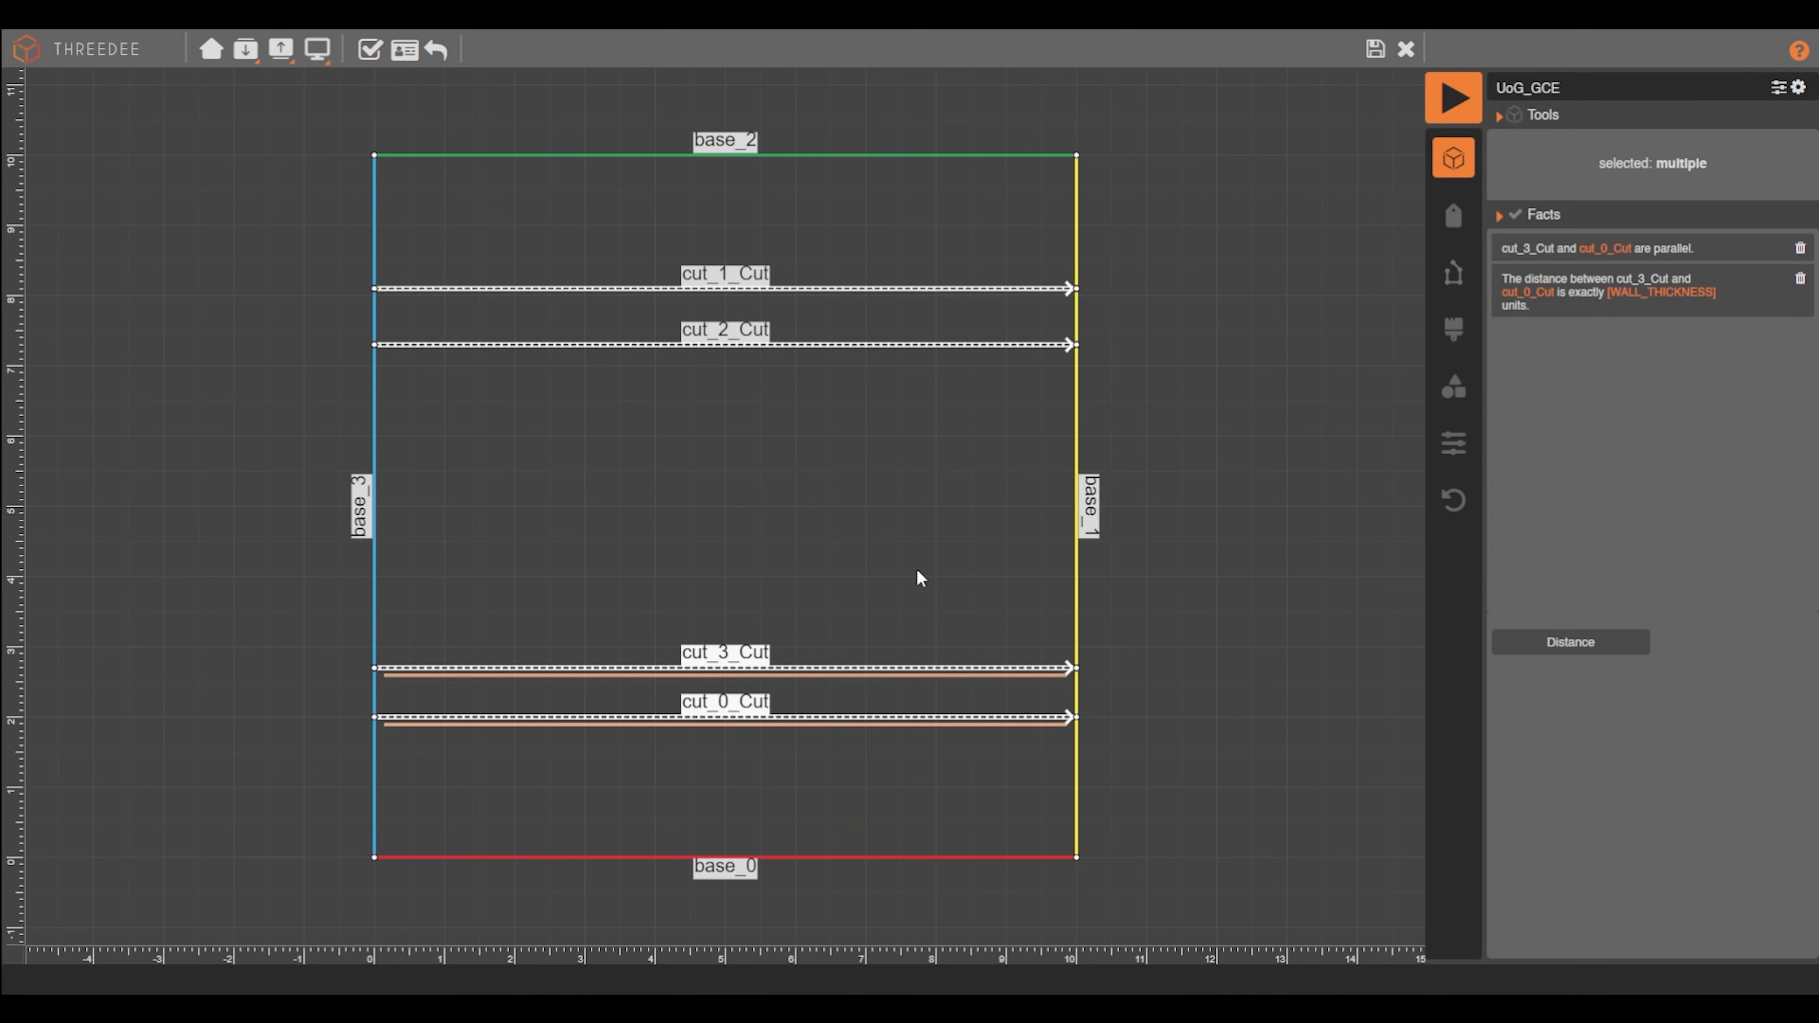
# Apply compass edge labels to the cut faces and rotate the labels of the strip between cut_1_Cut and cut_2_Cut
pyautogui.click(414, 214)
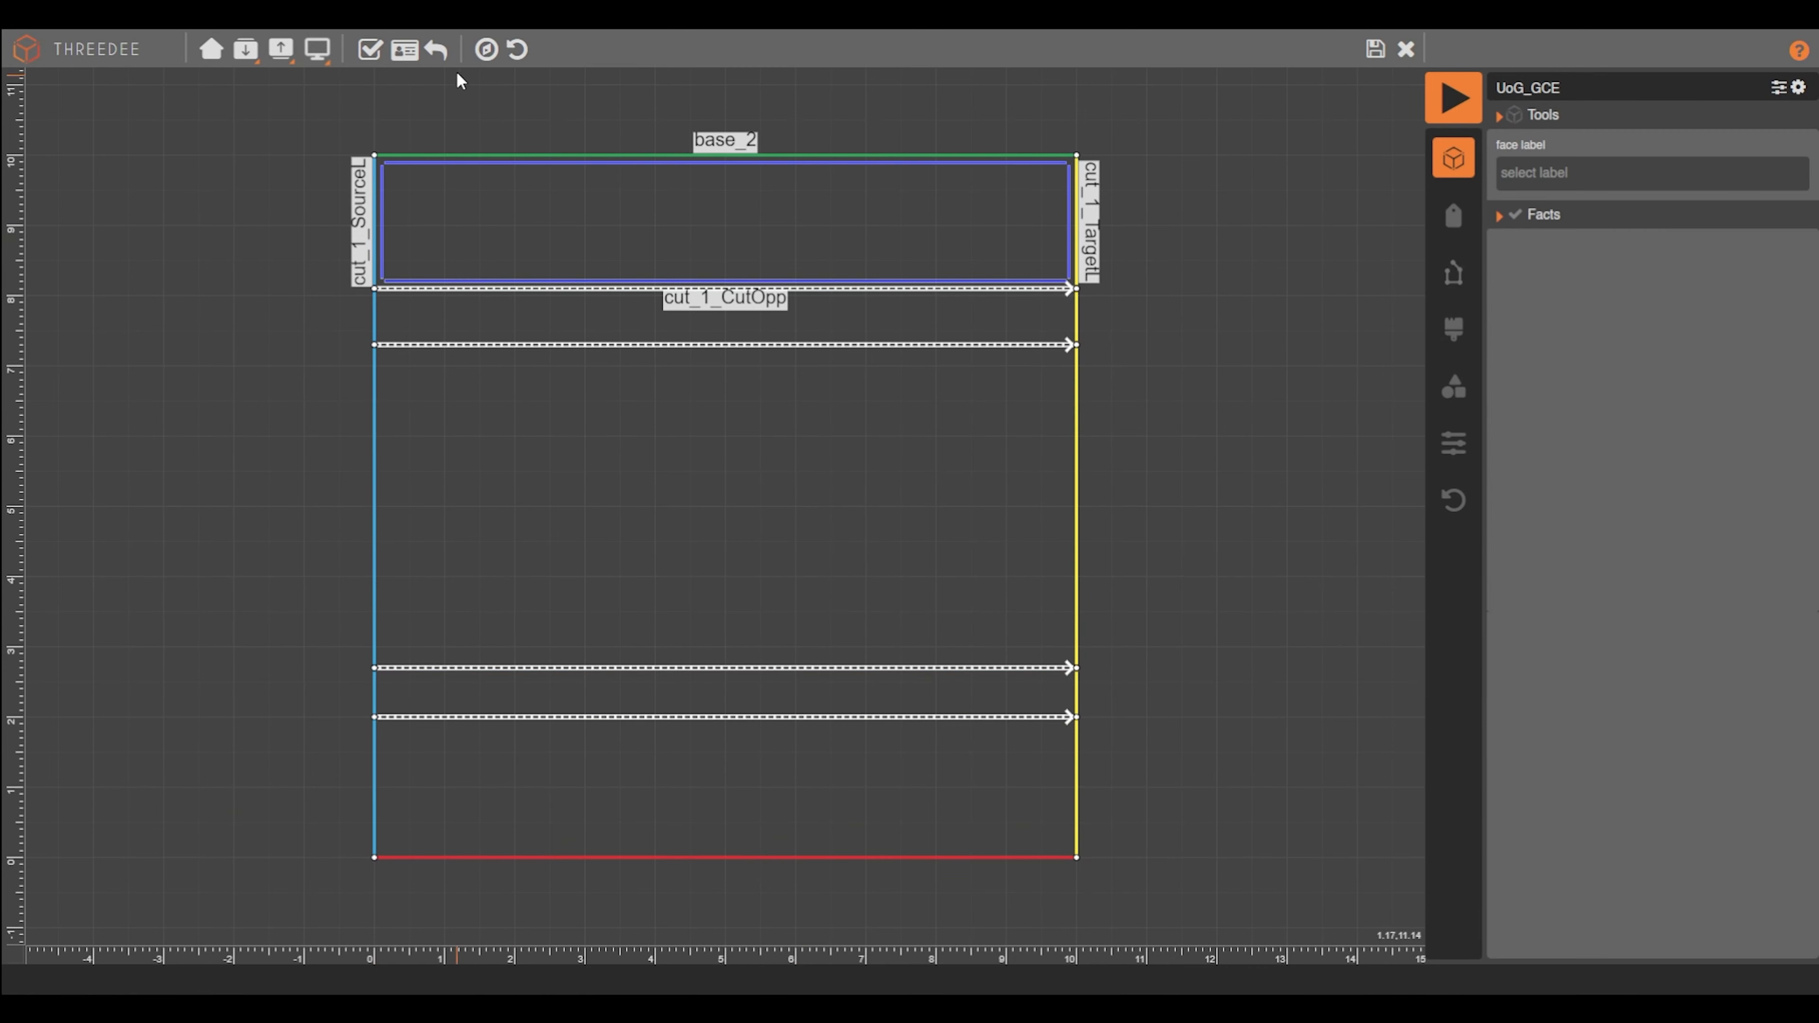
pyautogui.click(472, 308)
pyautogui.click(511, 415)
pyautogui.click(637, 692)
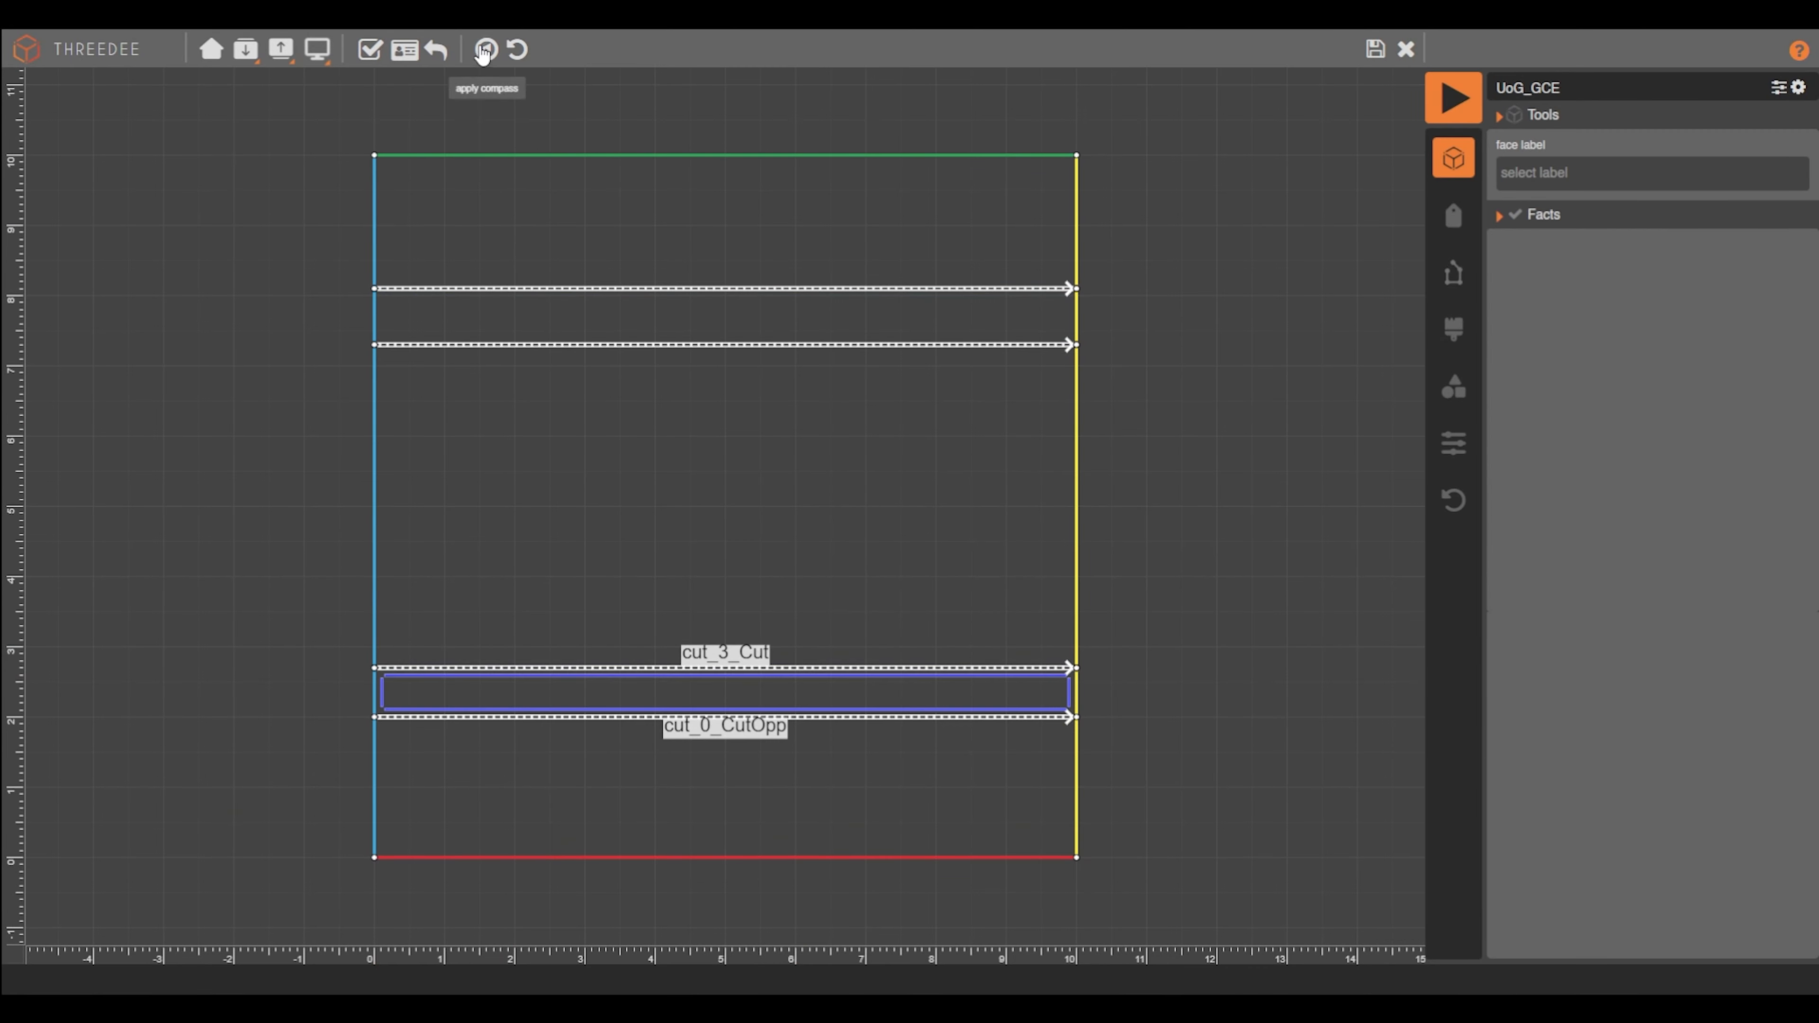
pyautogui.click(483, 54)
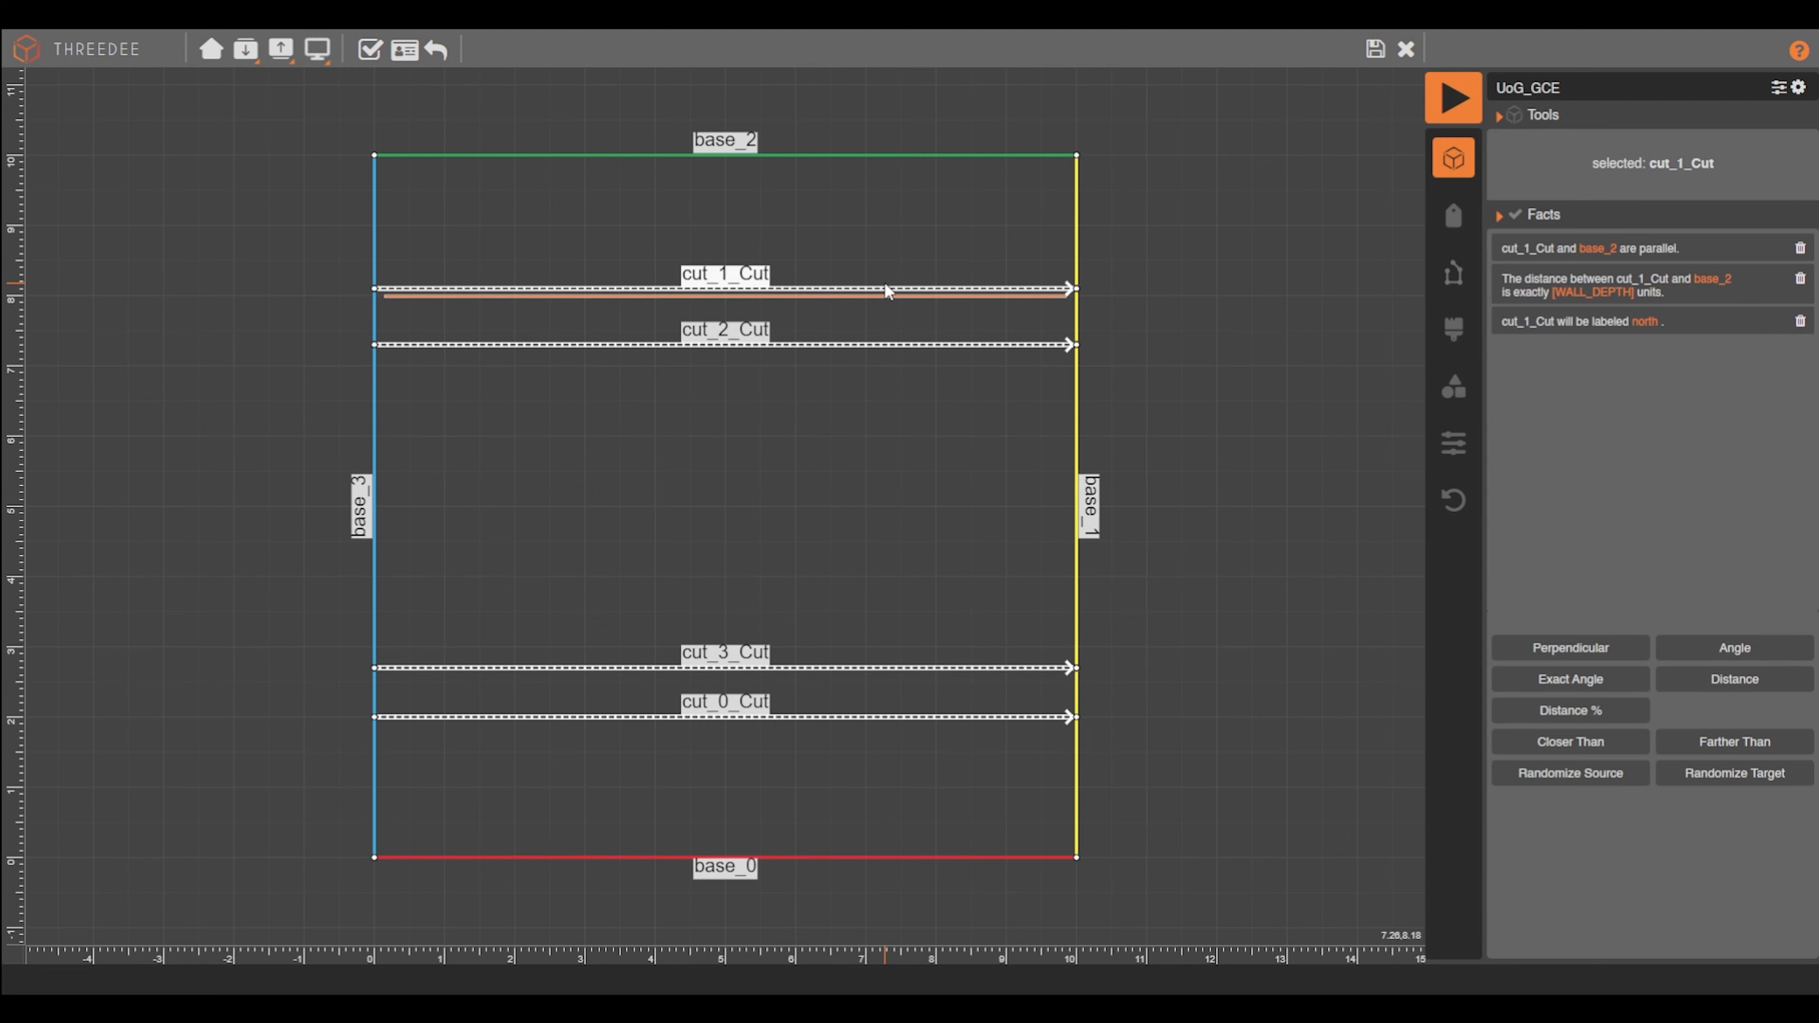
pyautogui.click(779, 332)
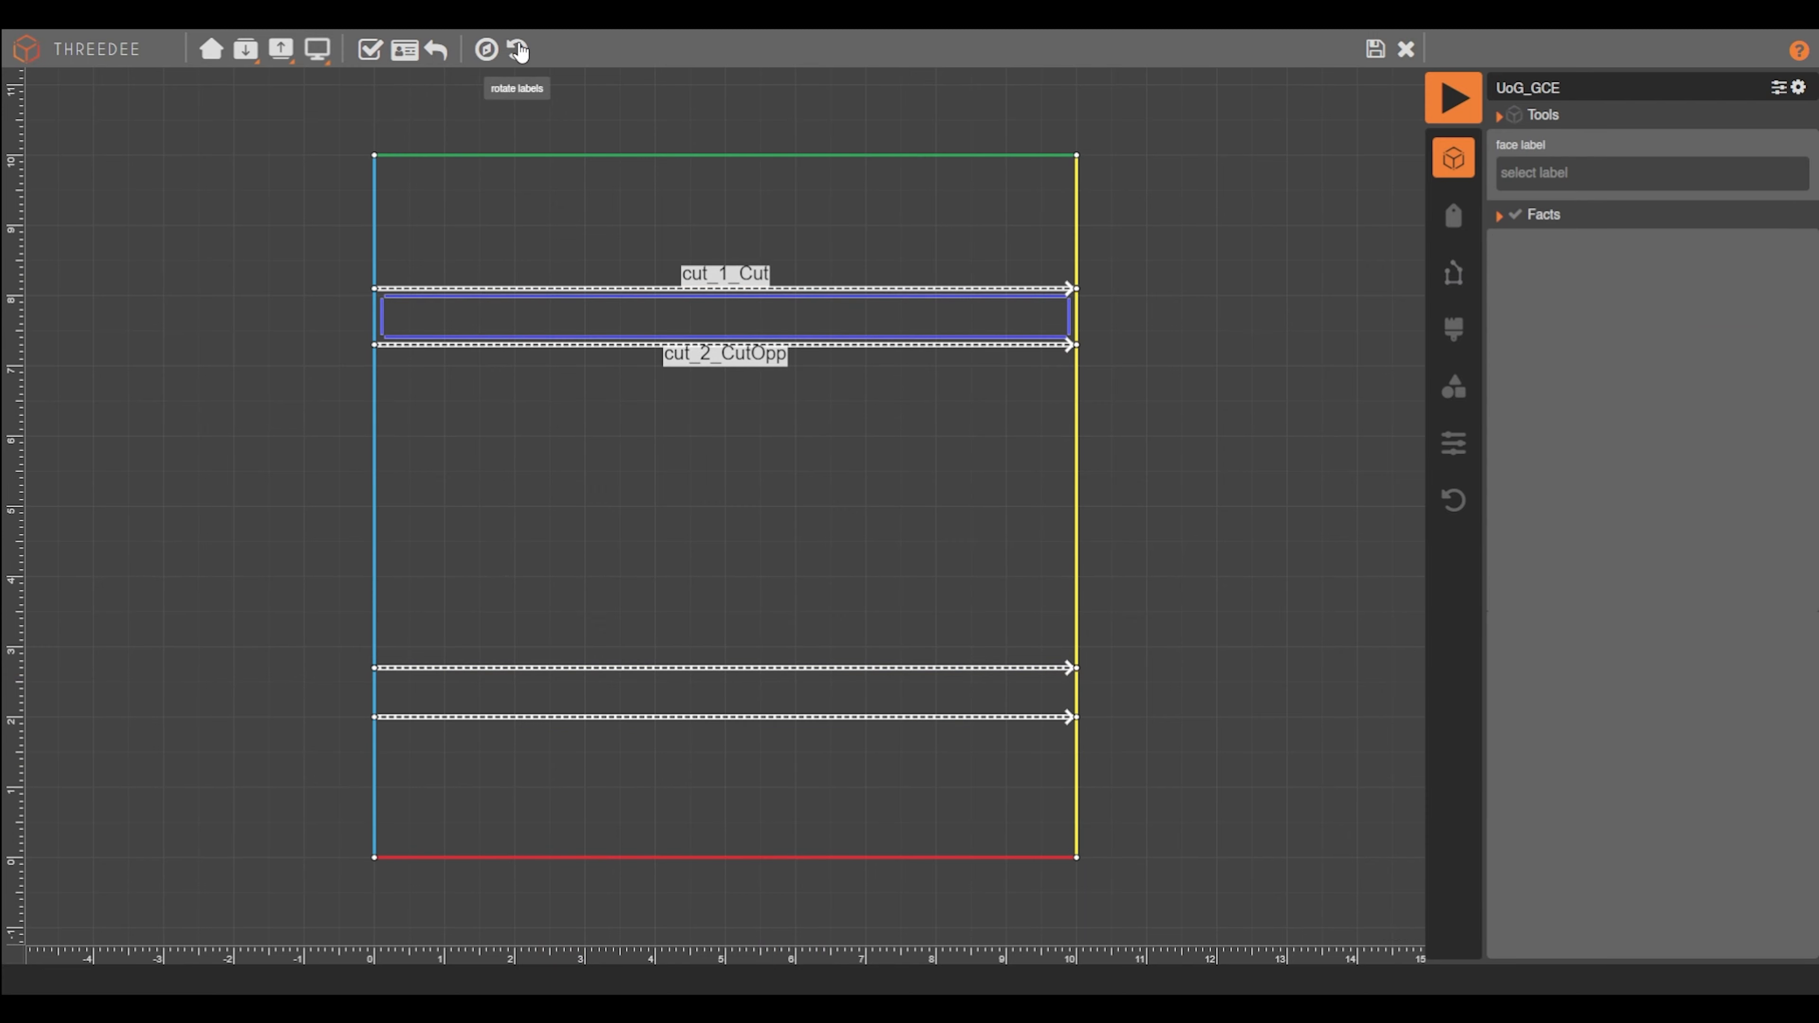
pyautogui.click(487, 49)
pyautogui.click(552, 498)
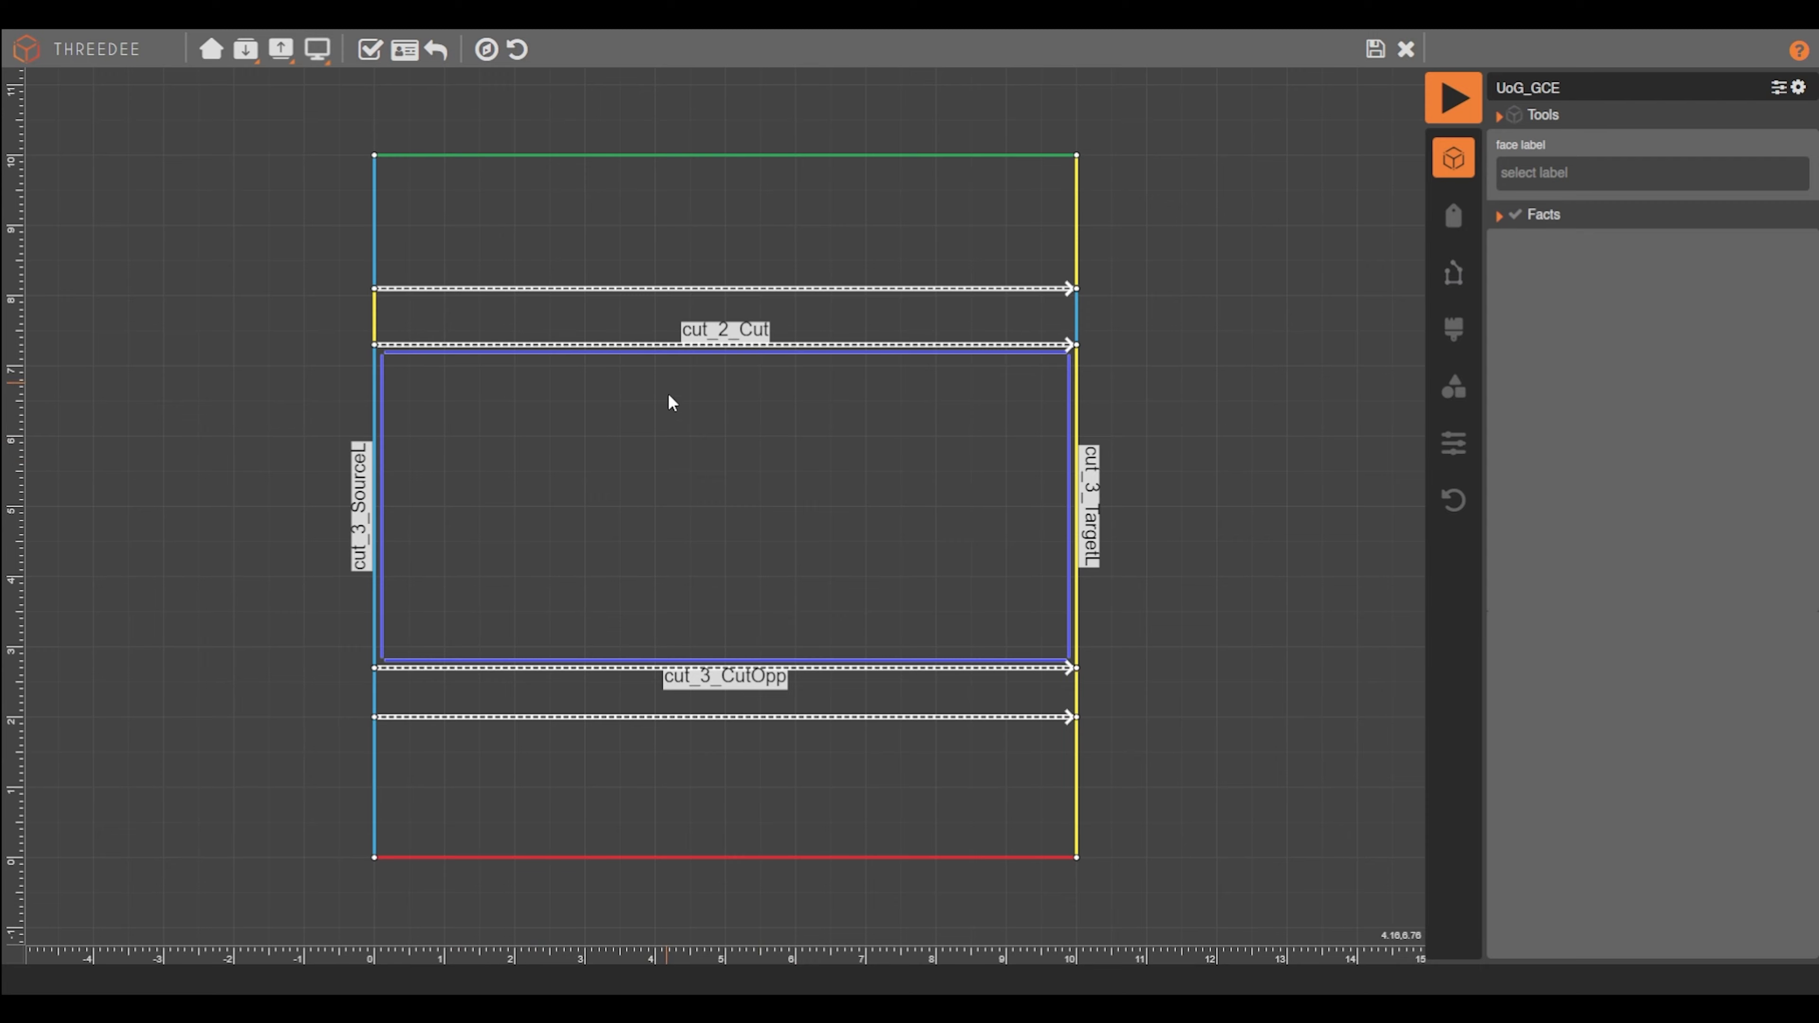
# Assign face label 1 to the two thin wall strips between the paired cuts
pyautogui.click(508, 332)
pyautogui.click(1575, 172)
pyautogui.click(1555, 338)
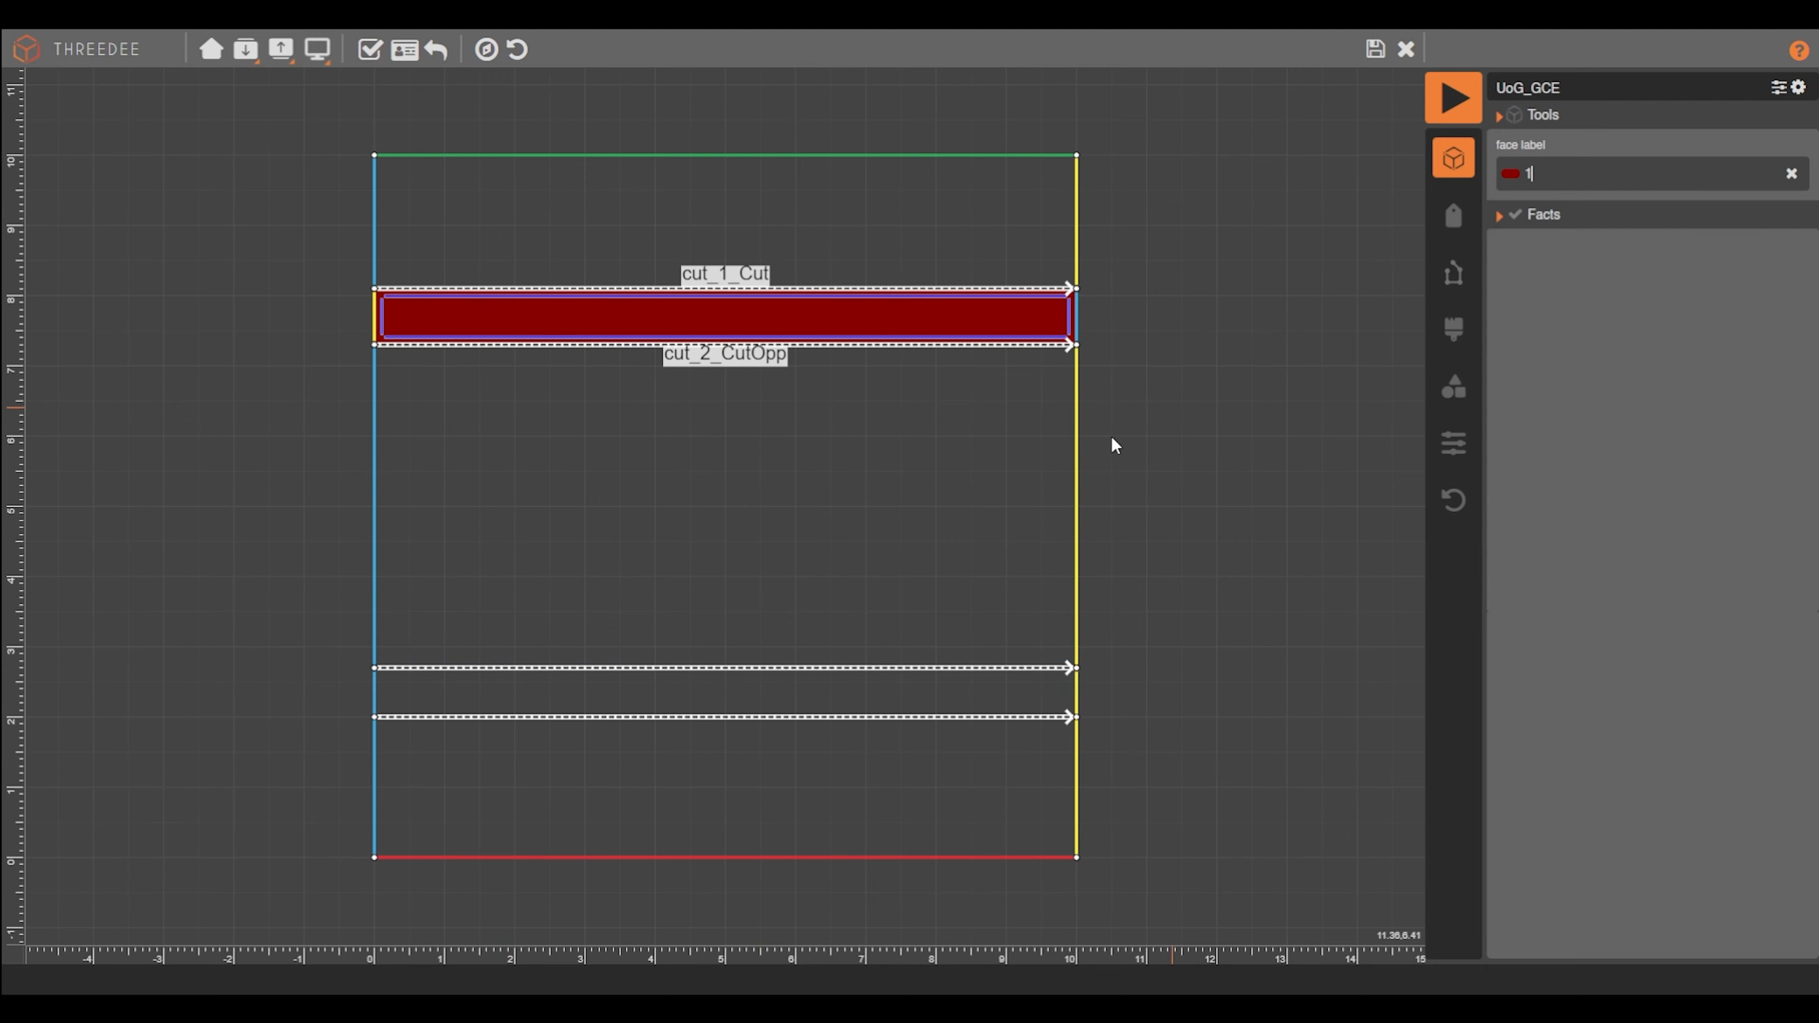
pyautogui.click(1038, 692)
pyautogui.click(1575, 172)
pyautogui.write('1')
pyautogui.click(1548, 205)
# Assign label 2 to the large middle face between cut_2_Cut and cut_3_Cut
pyautogui.click(1461, 218)
pyautogui.click(1003, 459)
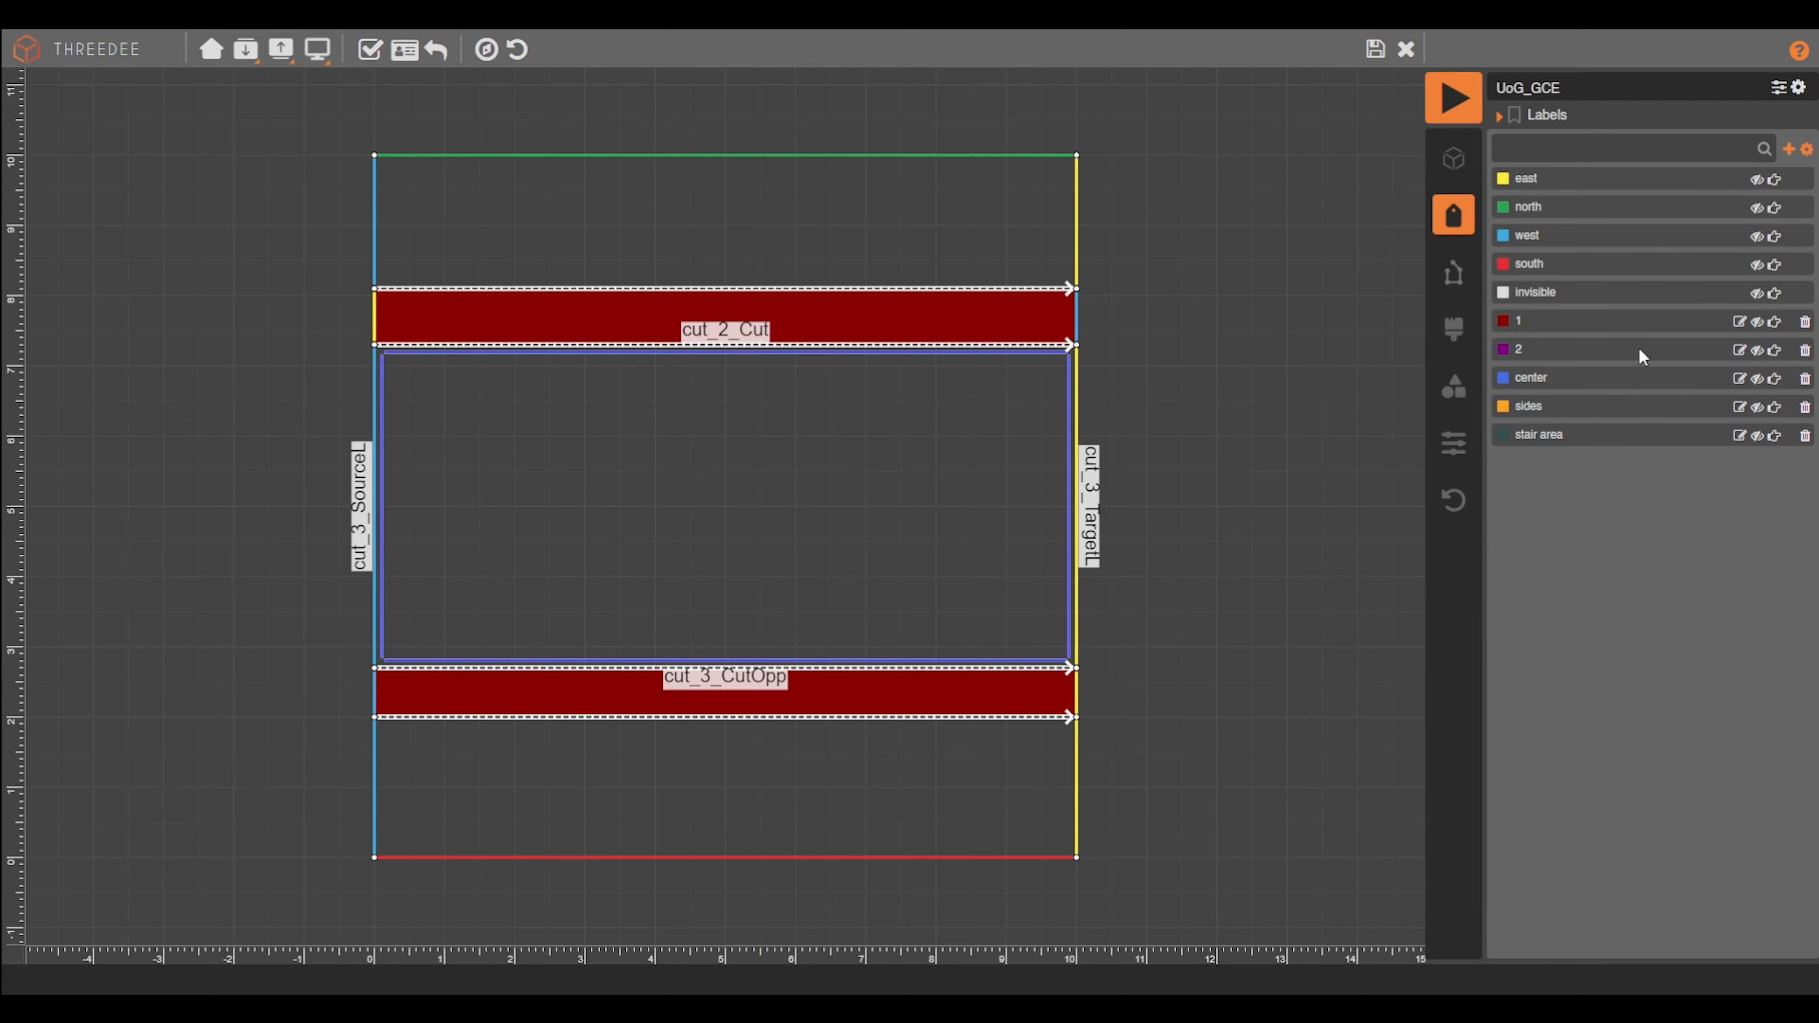
pyautogui.click(1772, 351)
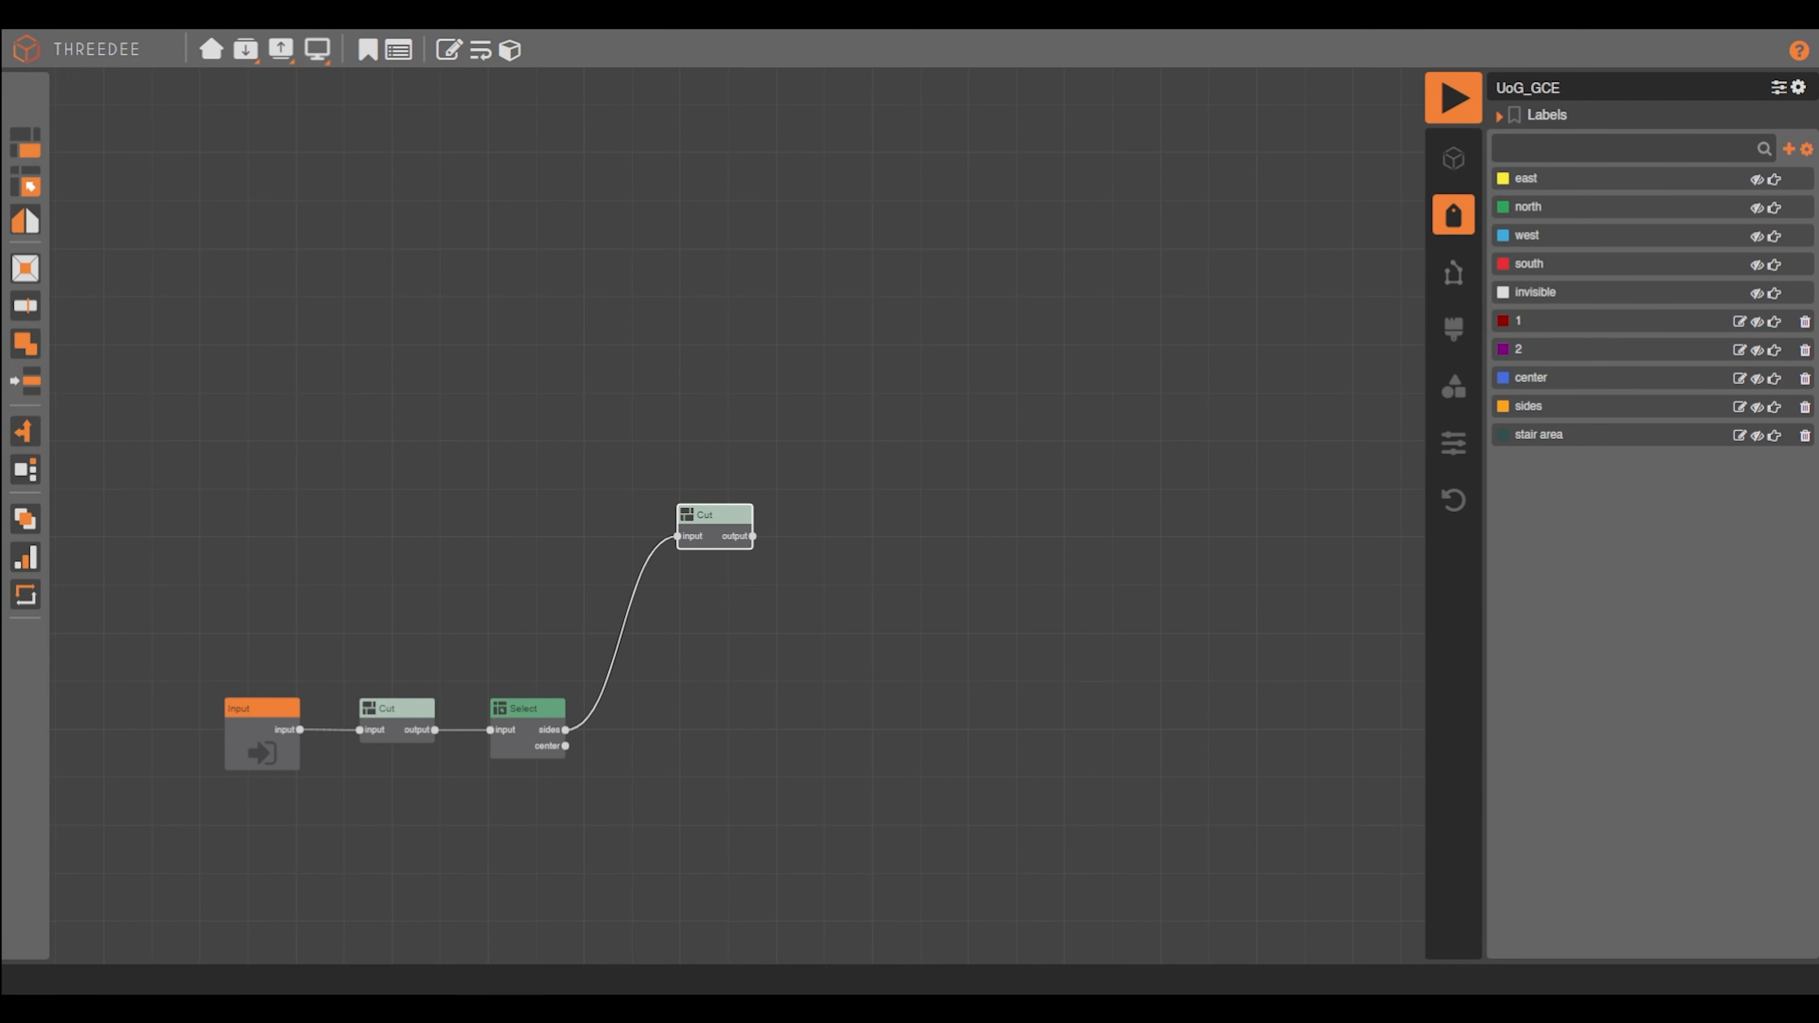
# Add a Select node to the second Cut's output, selecting by labels 1 and 2
pyautogui.moveTo(847, 539); pyautogui.dragTo(849, 538)
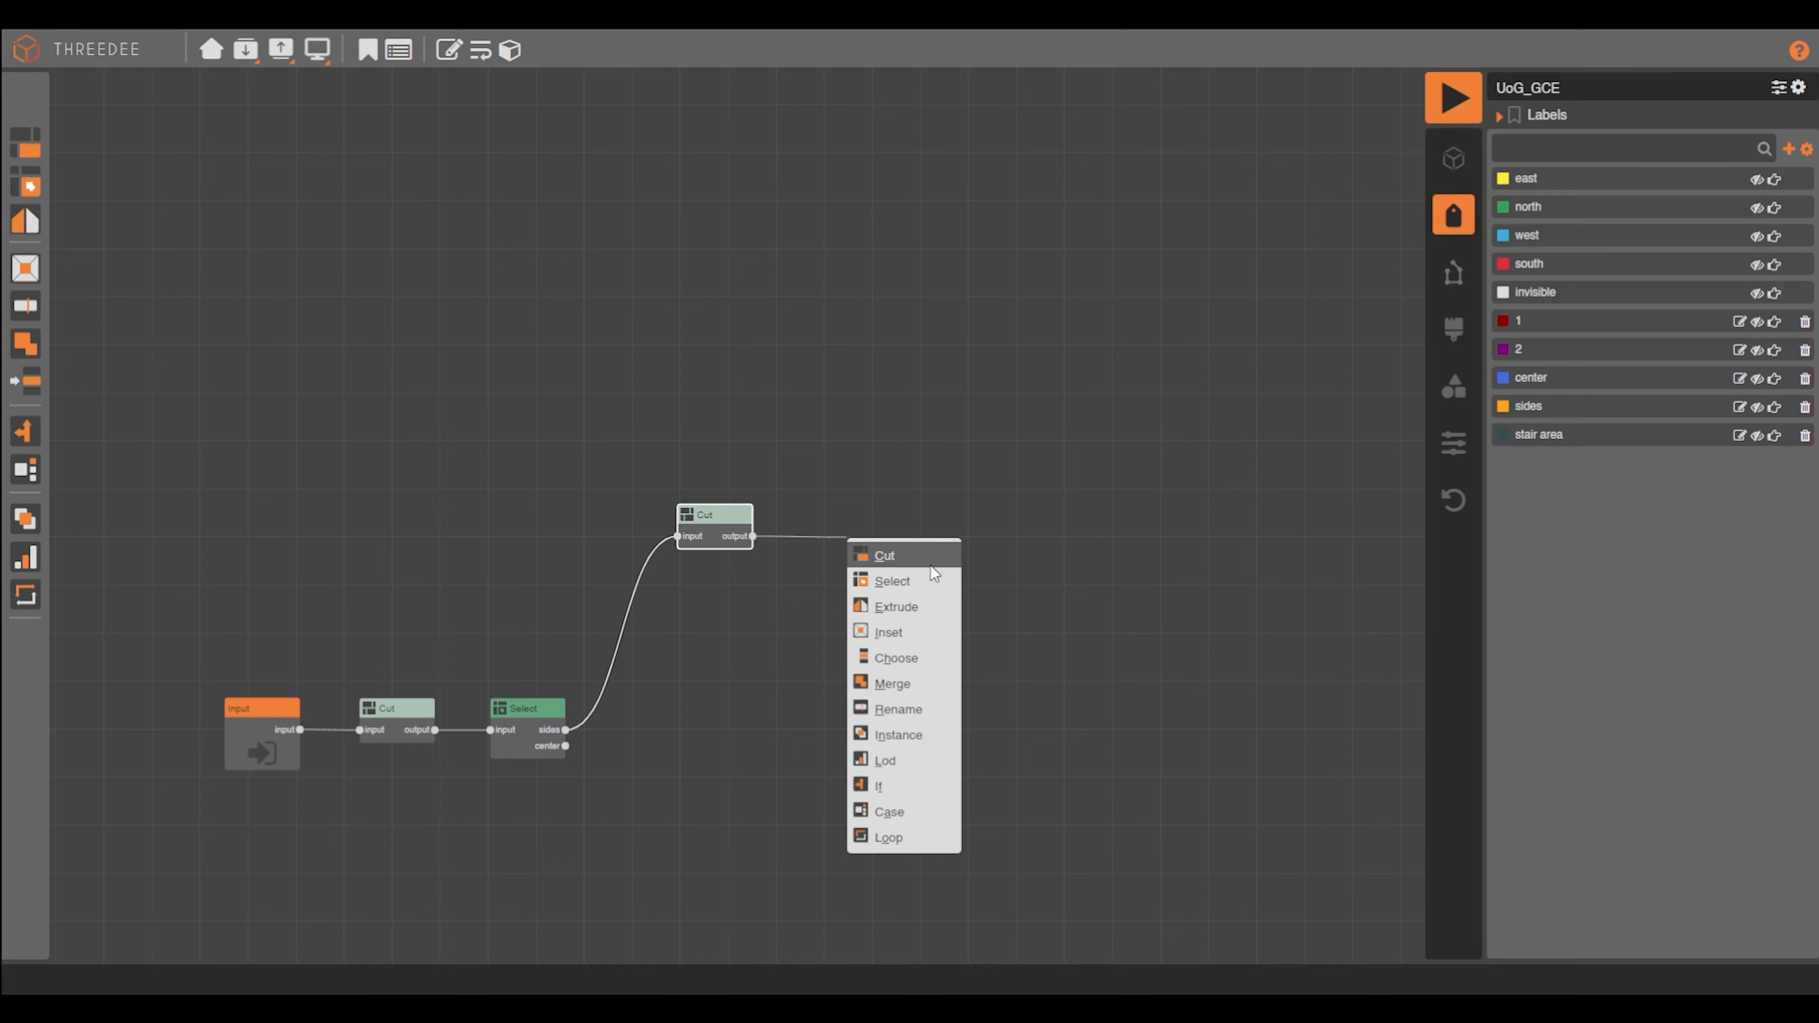
pyautogui.click(922, 577)
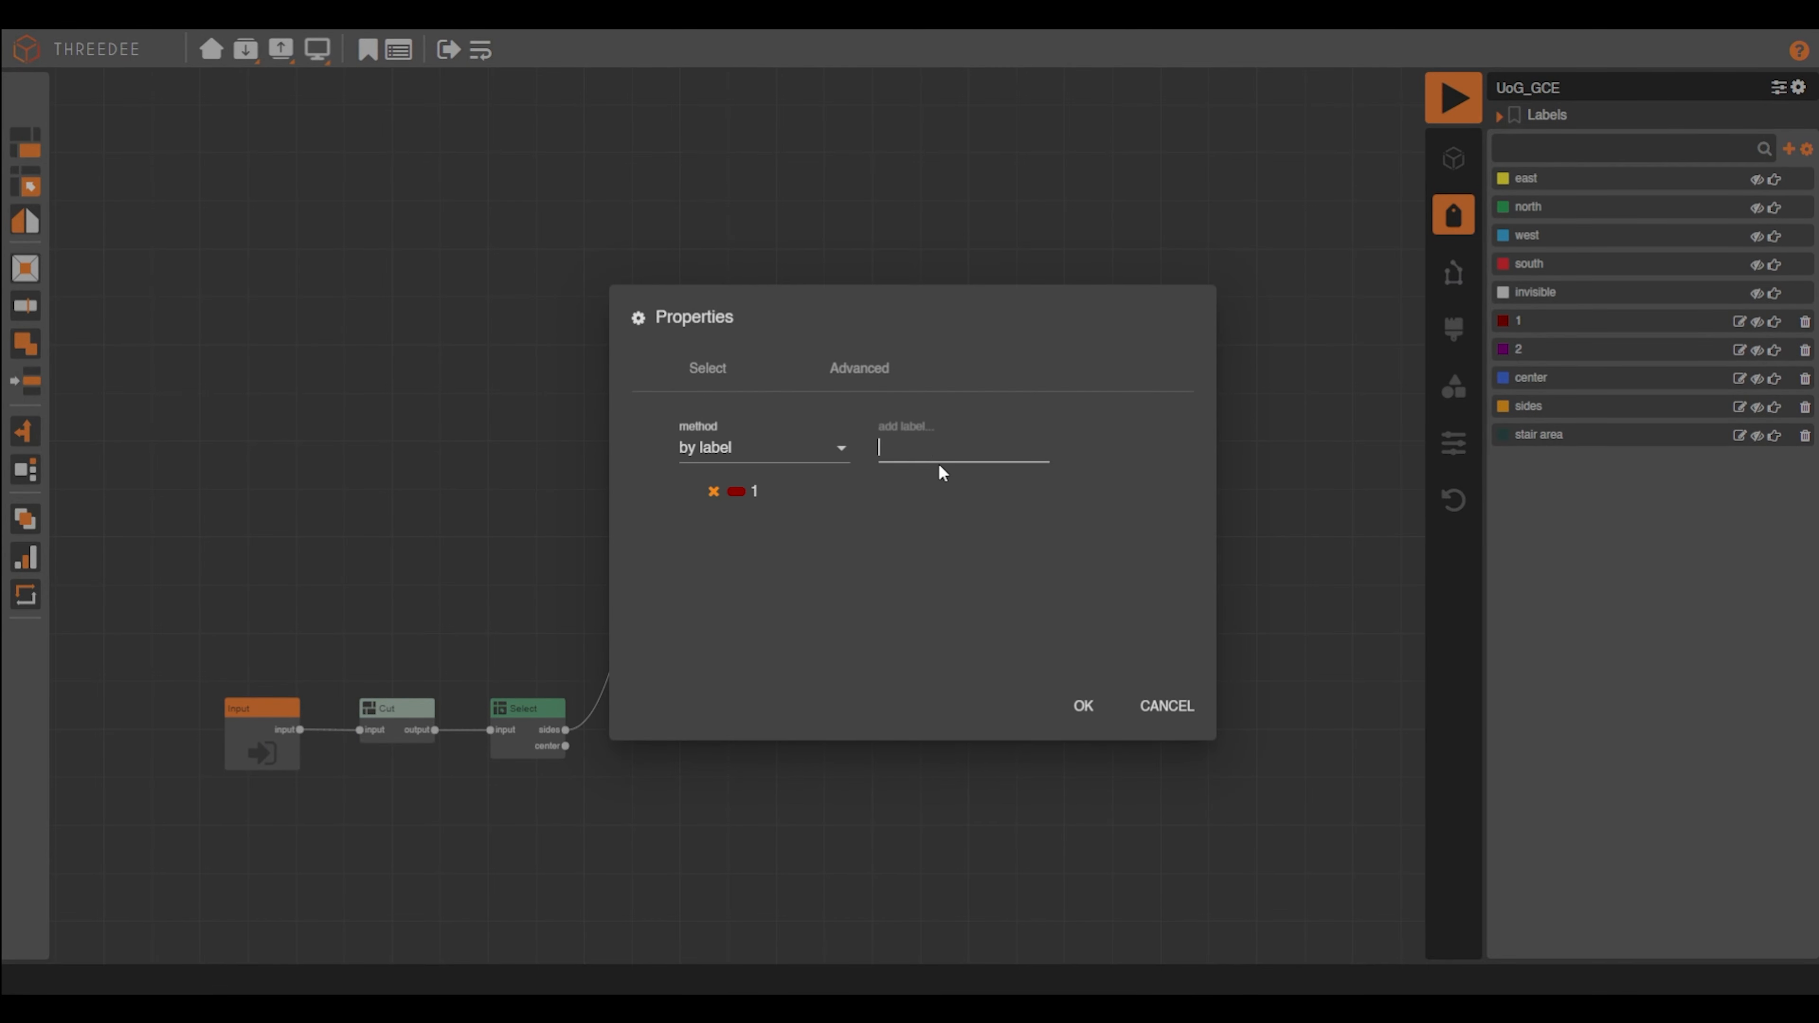
pyautogui.click(1083, 709)
# Add an Extrude node to the Select's output 1, using the manual method with the wall exterior profile for the south label
pyautogui.moveTo(648, 529); pyautogui.dragTo(711, 385)
pyautogui.click(759, 448)
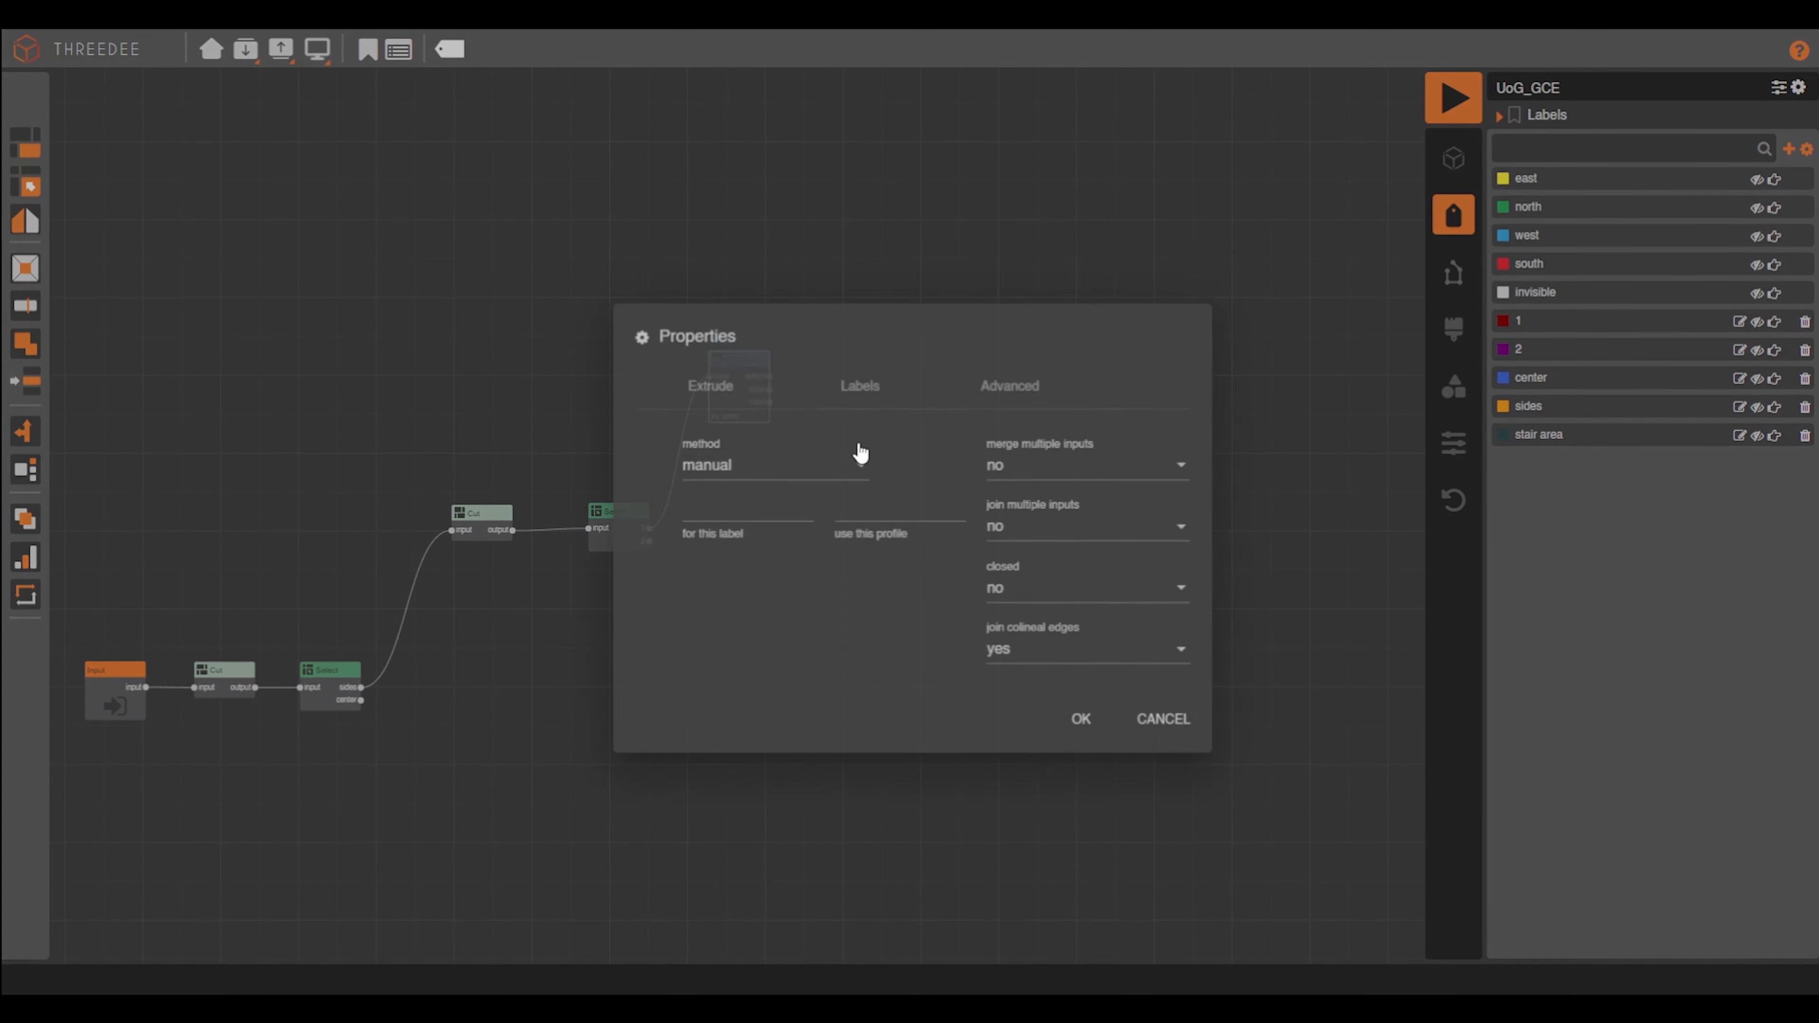
pyautogui.click(742, 493)
pyautogui.click(733, 669)
pyautogui.click(870, 487)
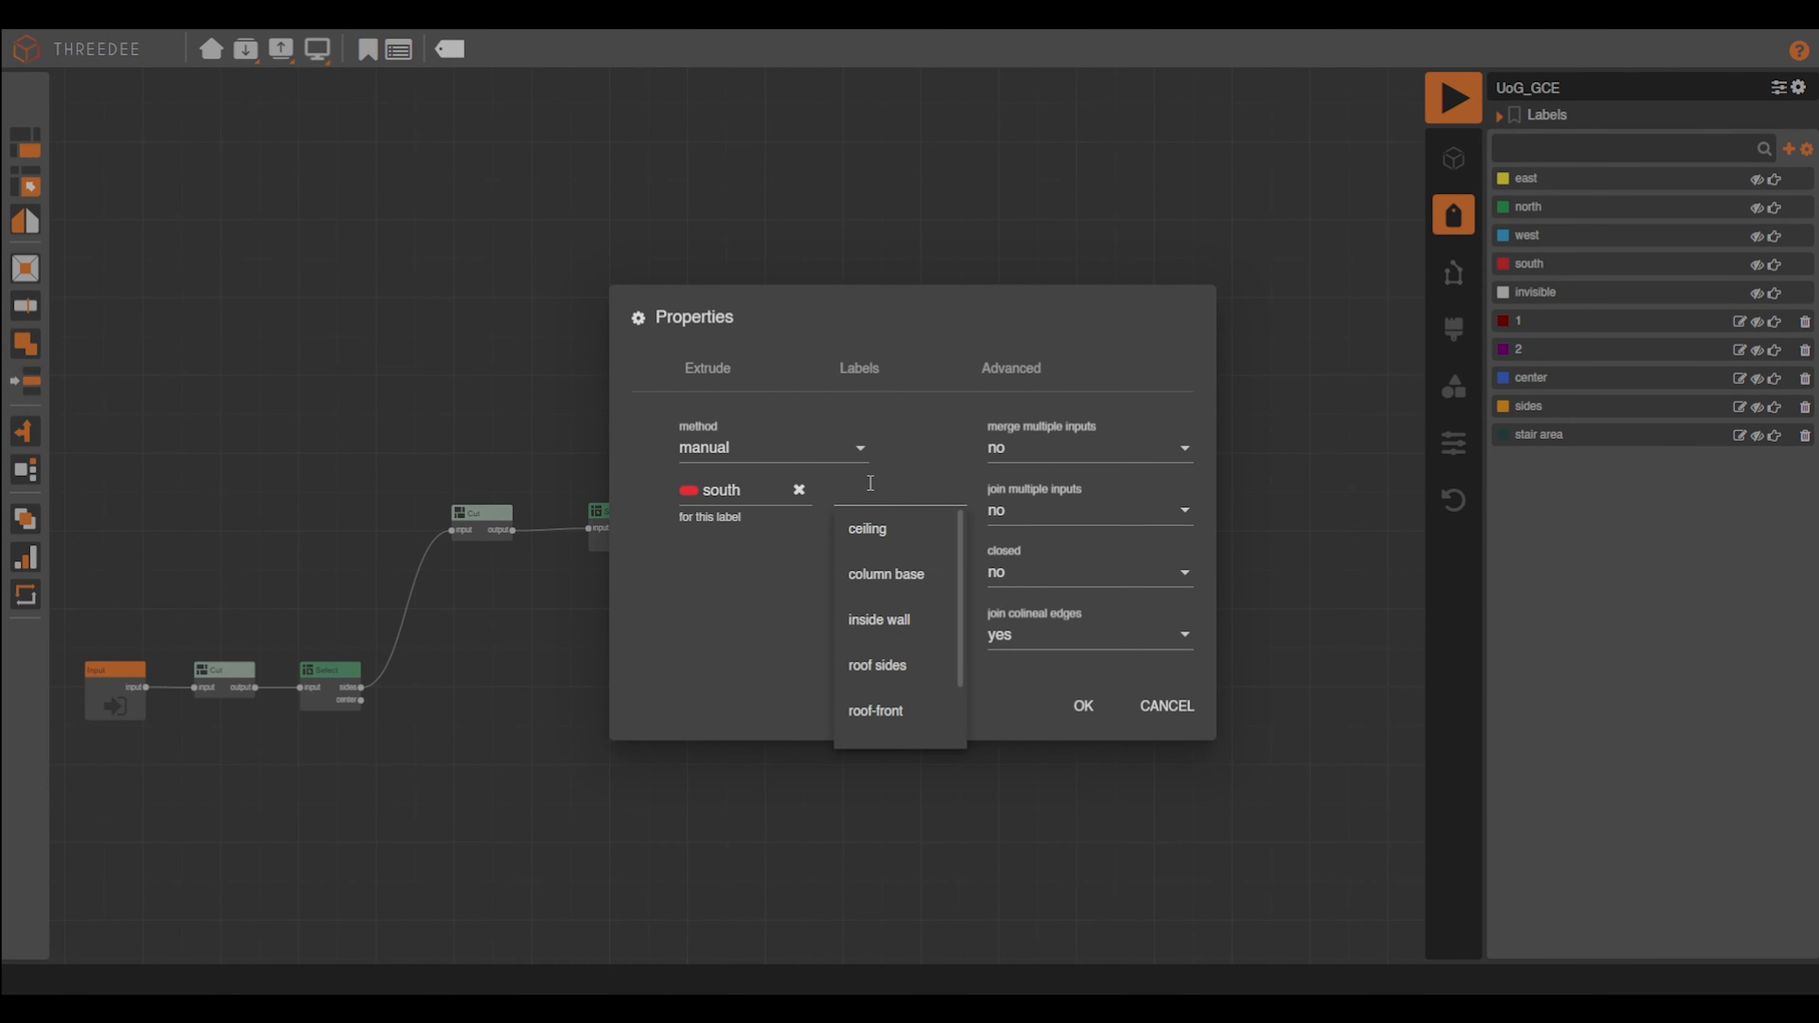
pyautogui.write('wal')
pyautogui.click(889, 574)
pyautogui.click(1083, 706)
# Open the wall exterior profile to examine its shape, and return to the graph
pyautogui.click(1454, 272)
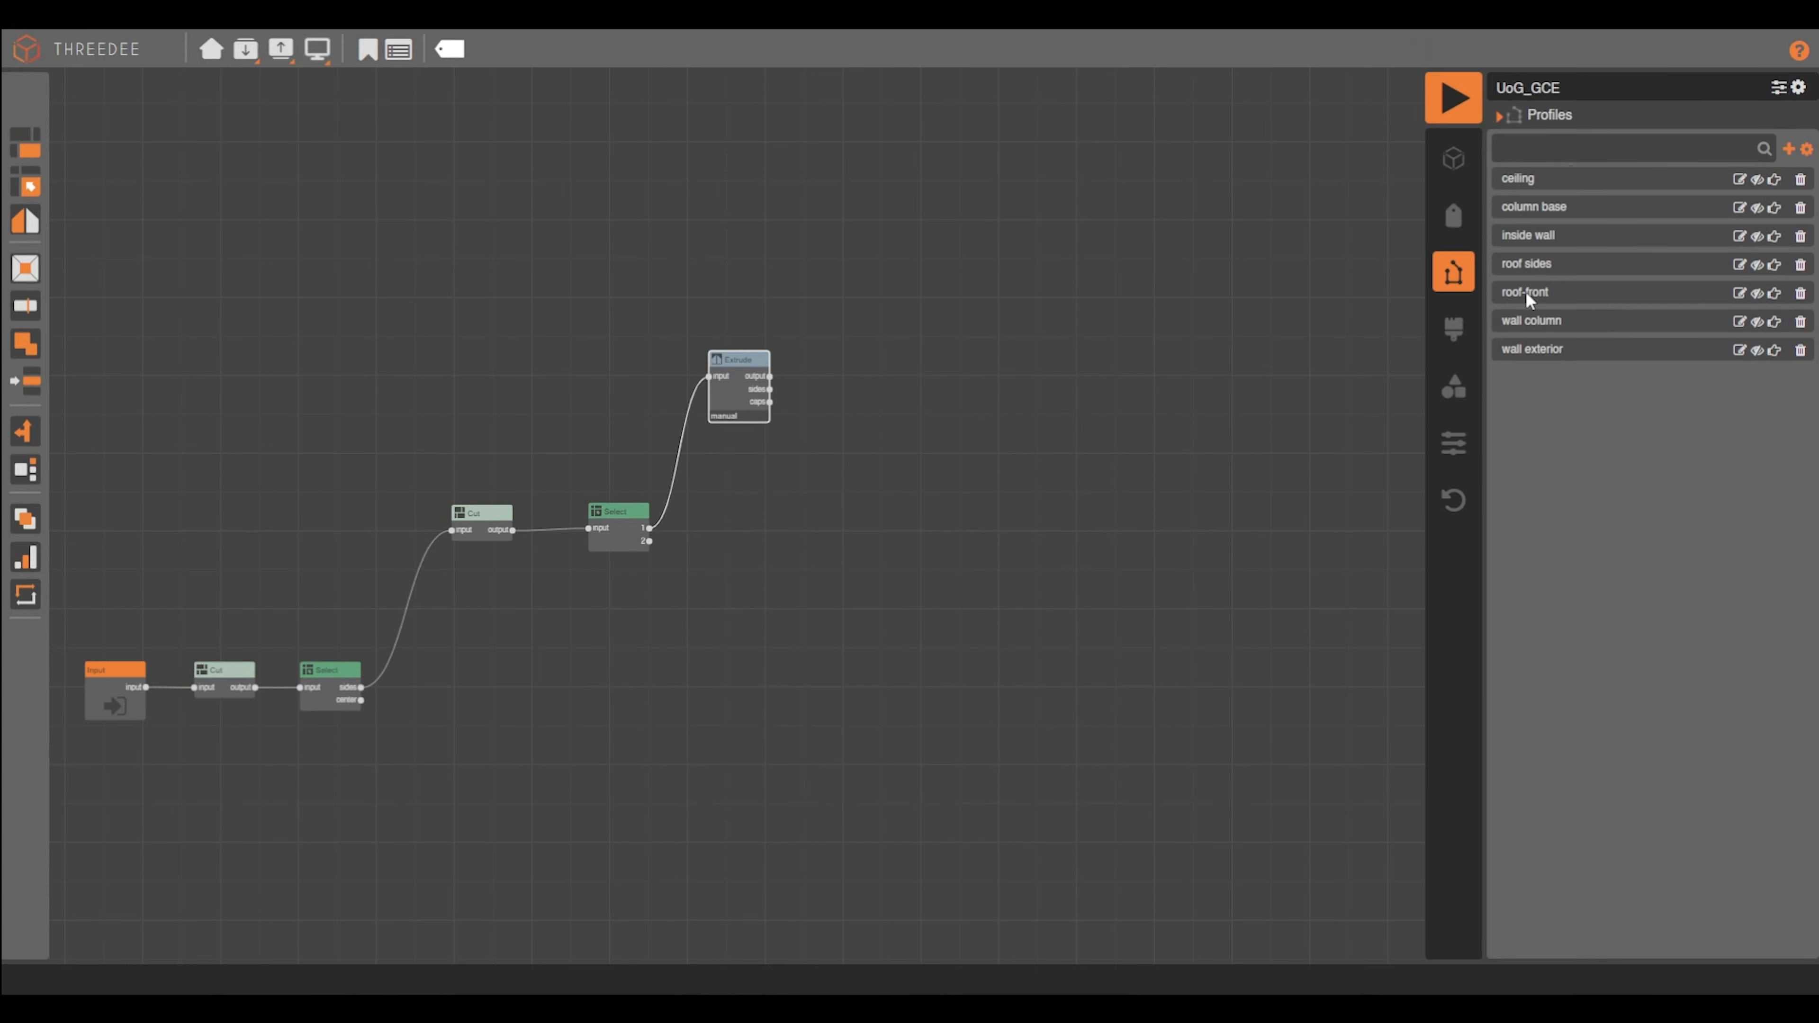
pyautogui.click(1741, 351)
pyautogui.click(1376, 53)
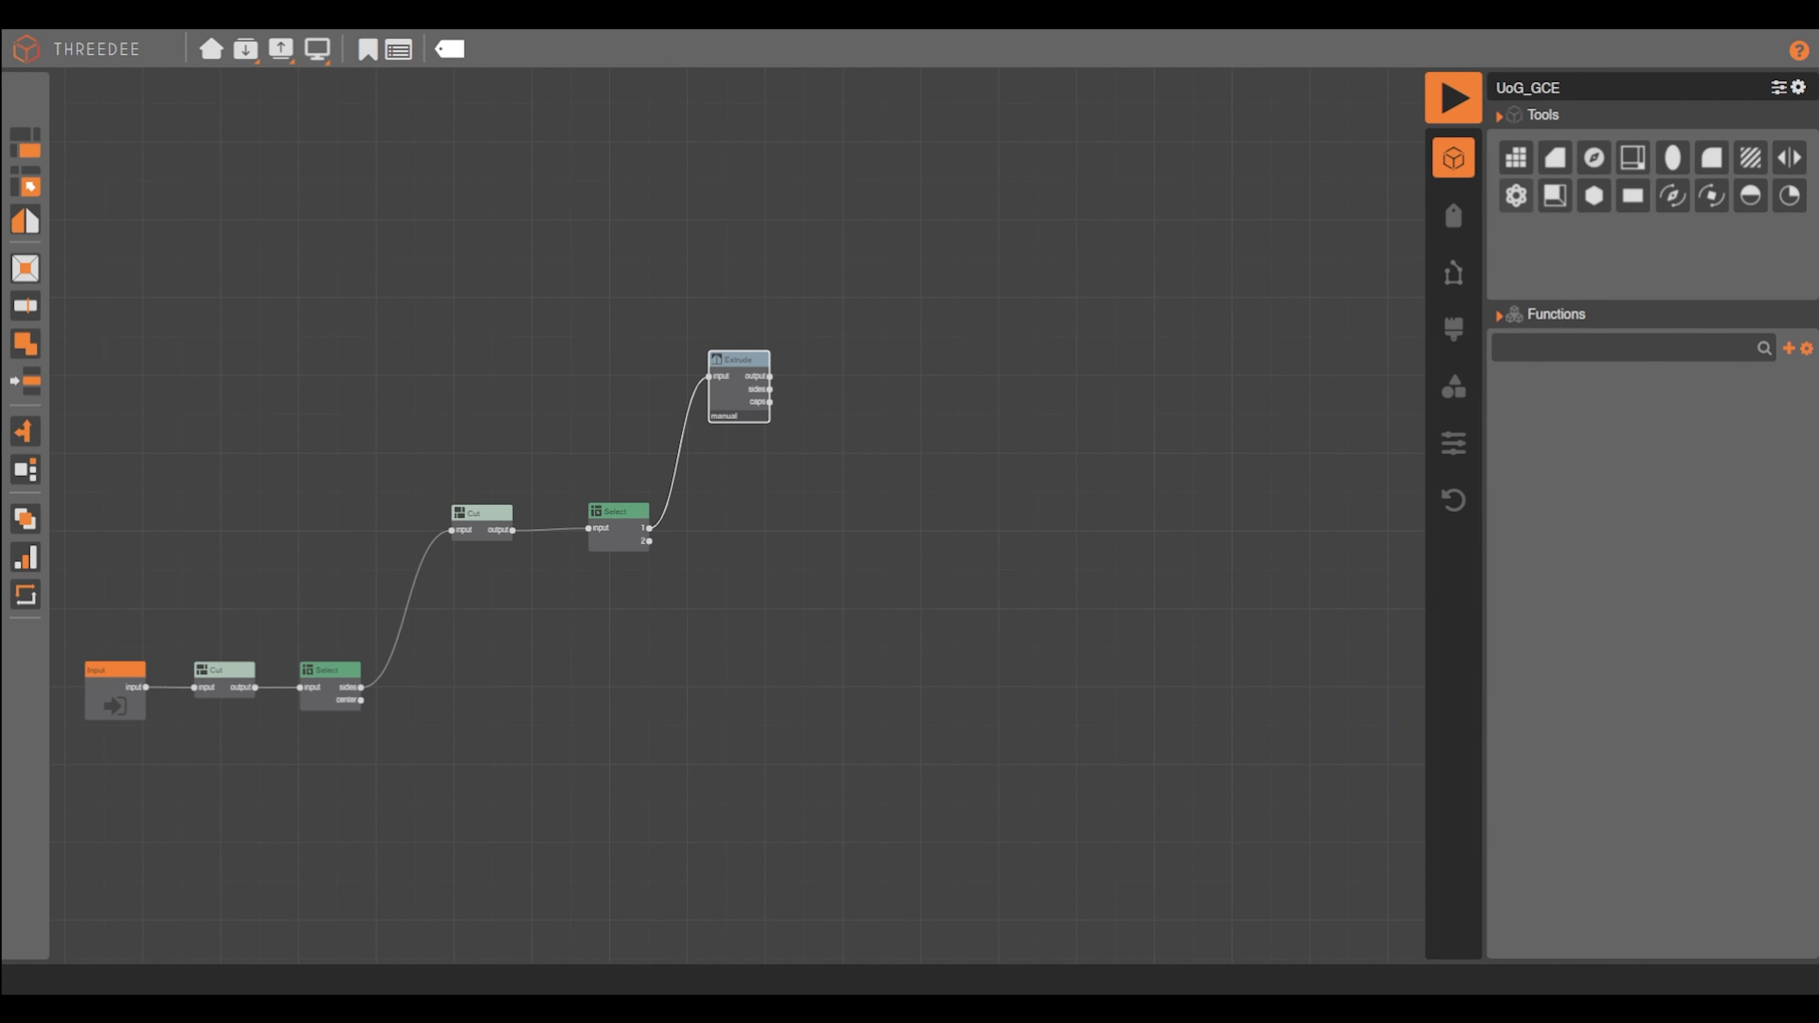
# Bookmark the wall Extrude node as Walls
pyautogui.click(369, 49)
pyautogui.write('Walls')
pyautogui.click(945, 574)
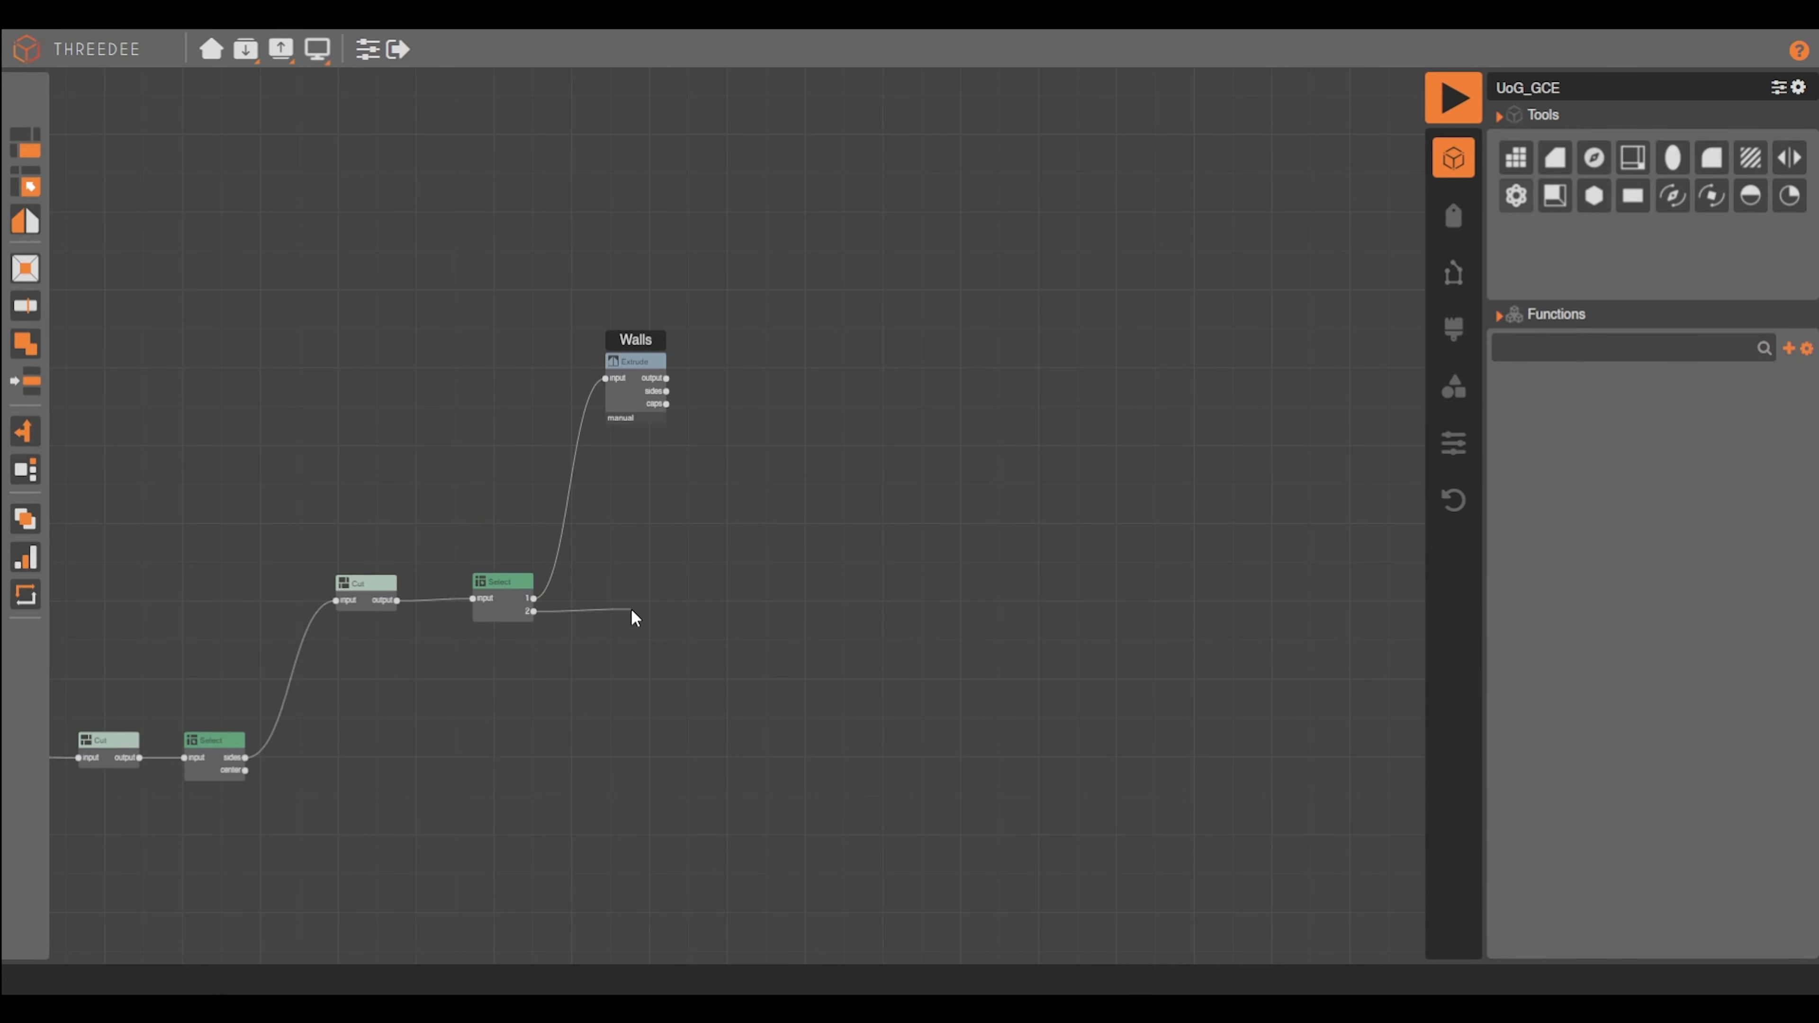
# Add an Extrude node to the Select's output 2, using the amount method with the variable [CEILING_HEIGHT]
pyautogui.moveTo(631, 611); pyautogui.dragTo(641, 606)
pyautogui.click(671, 682)
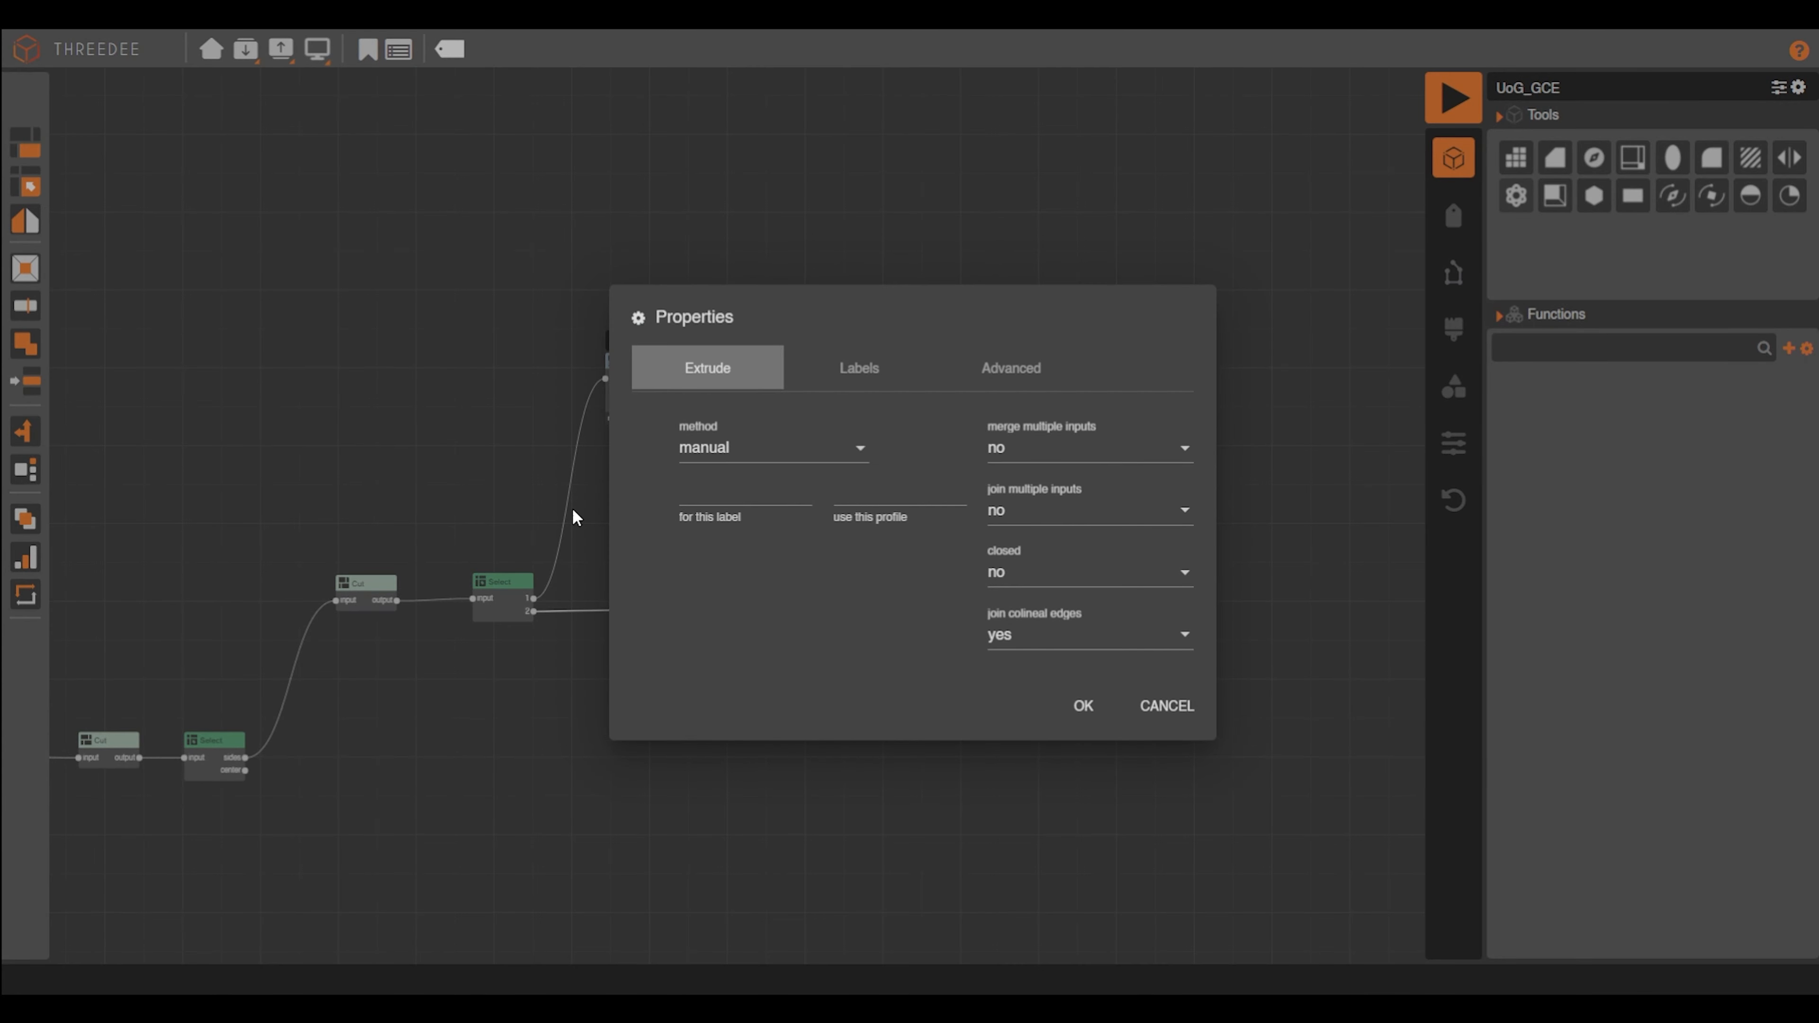
pyautogui.click(773, 447)
pyautogui.click(747, 488)
pyautogui.click(824, 541)
pyautogui.scroll(-5, 841, 650)
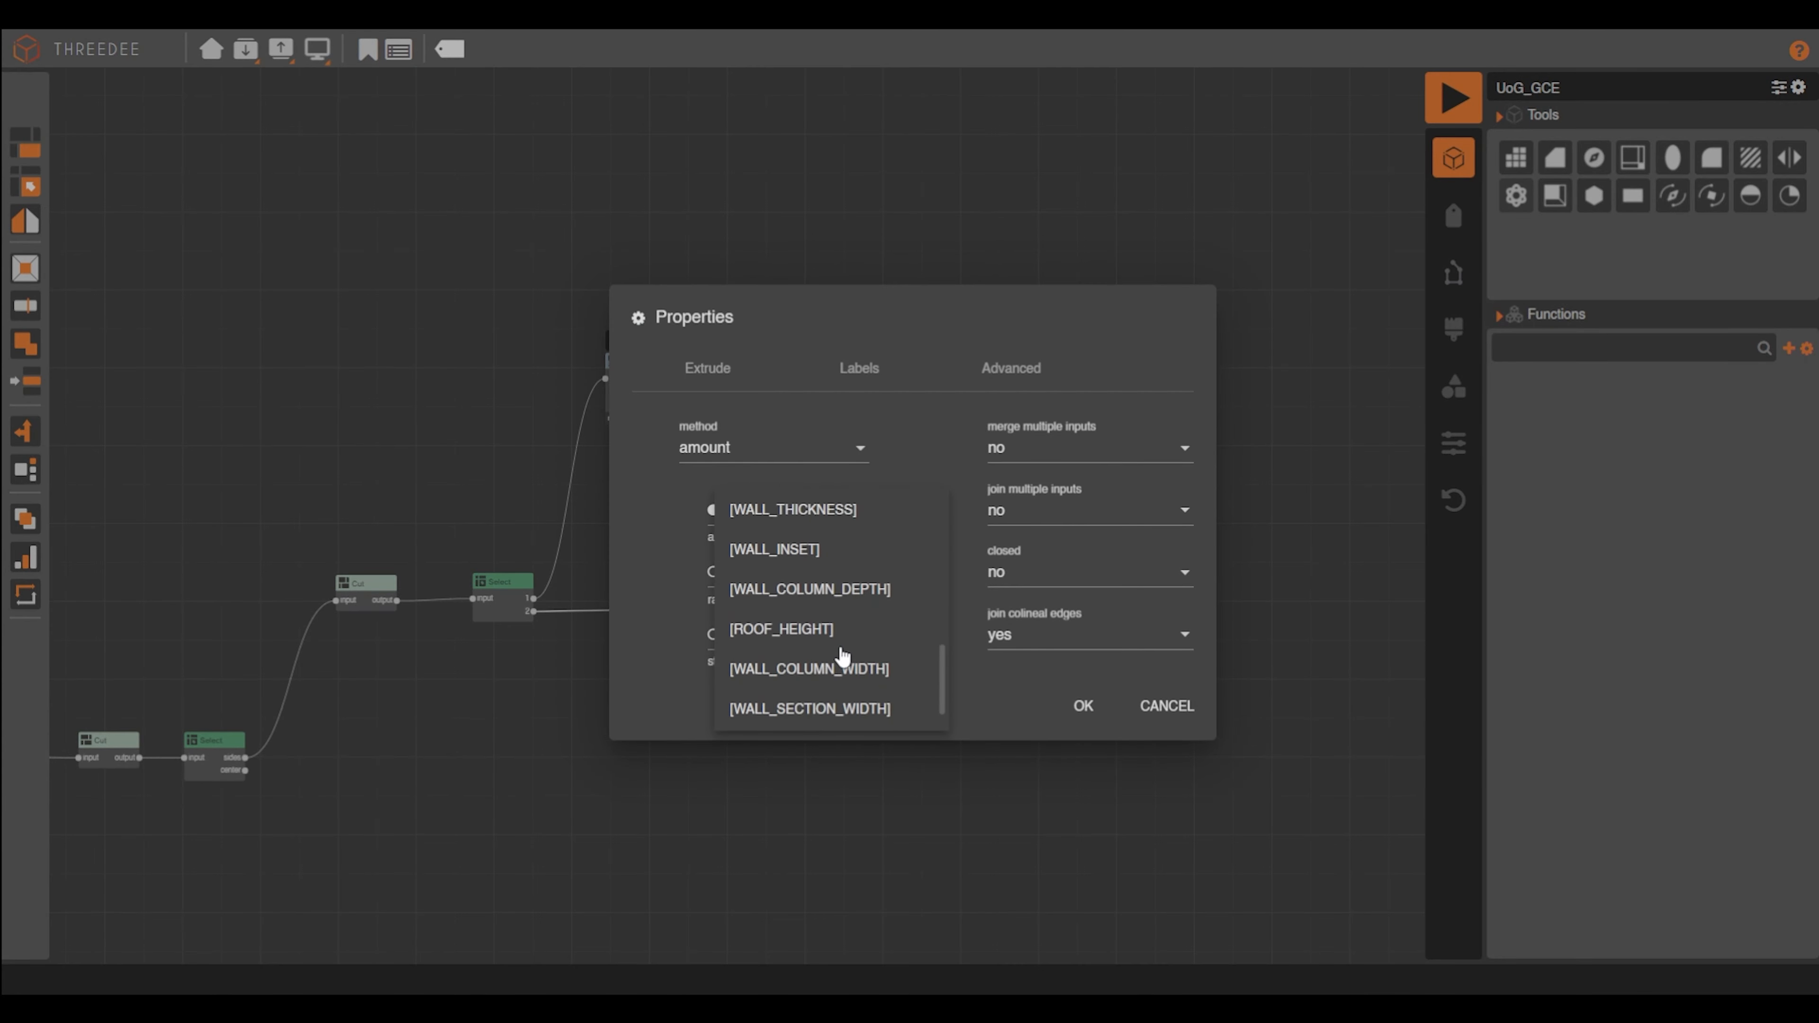
pyautogui.scroll(5, 842, 656)
pyautogui.click(856, 650)
# Label the ceiling extrusion's side faces invisible and bookmark its node as Ceiling
pyautogui.click(862, 371)
pyautogui.click(754, 553)
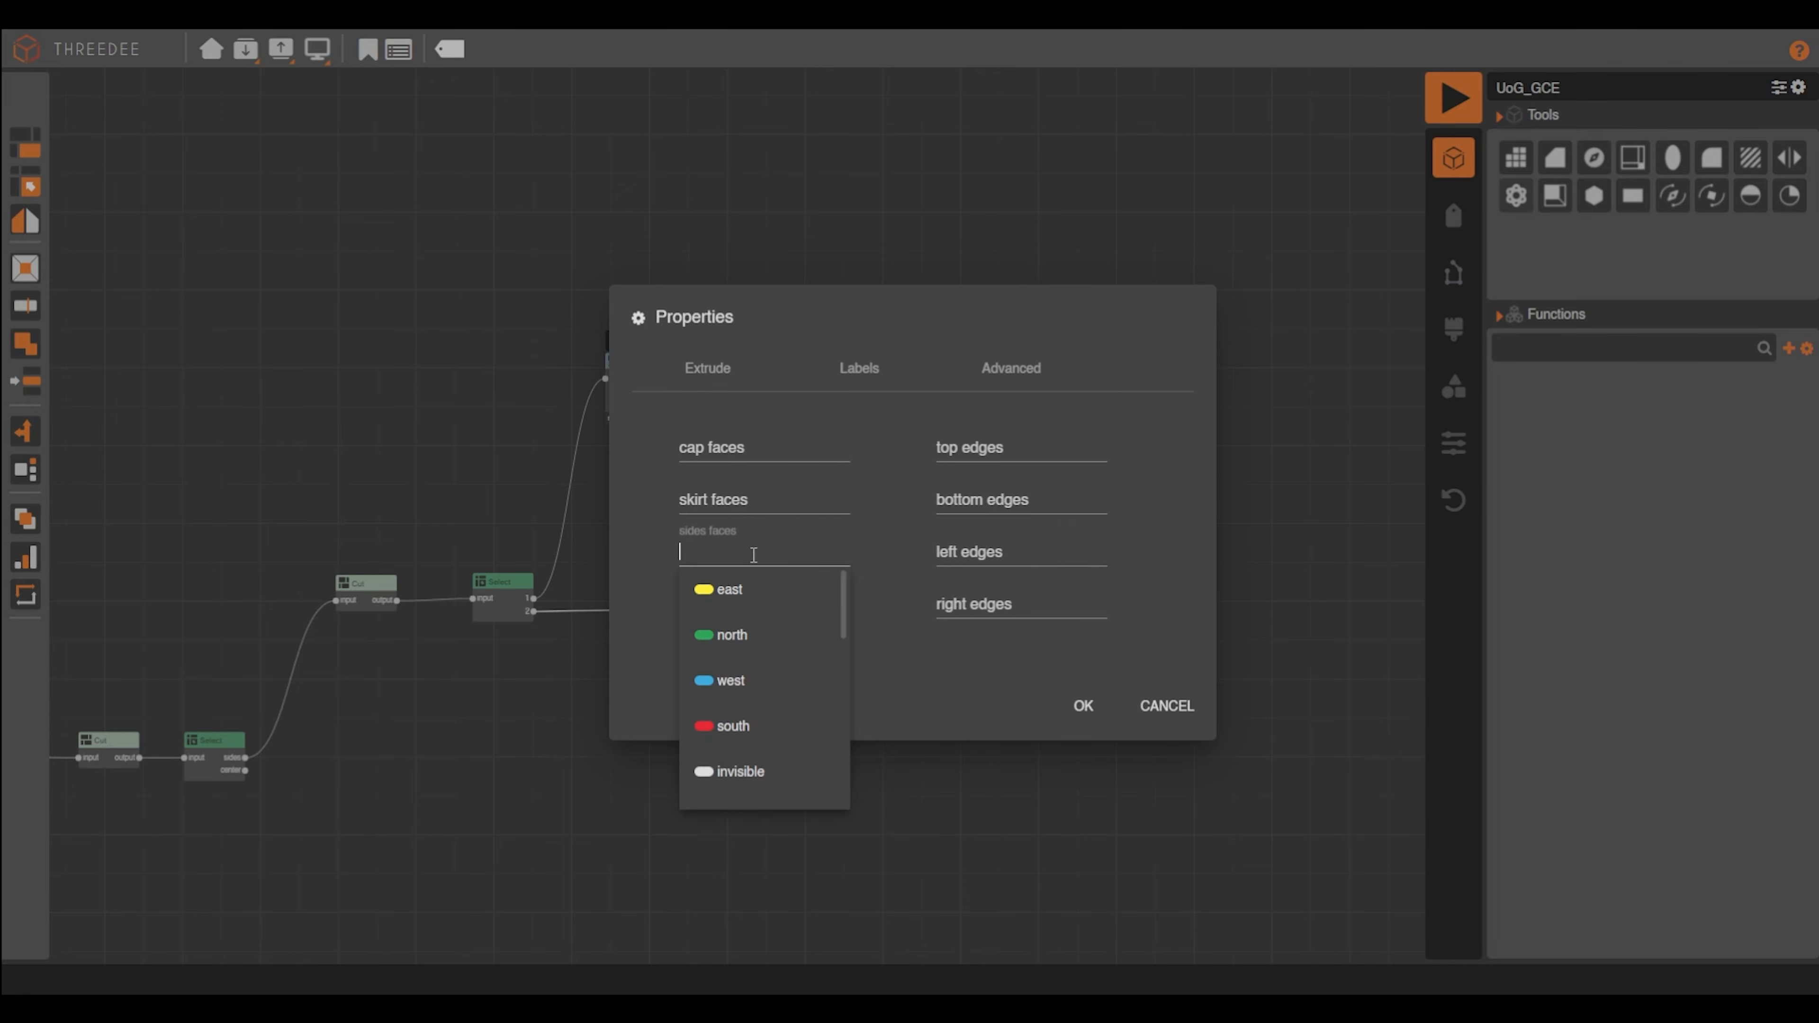
pyautogui.click(740, 771)
pyautogui.press('Return')
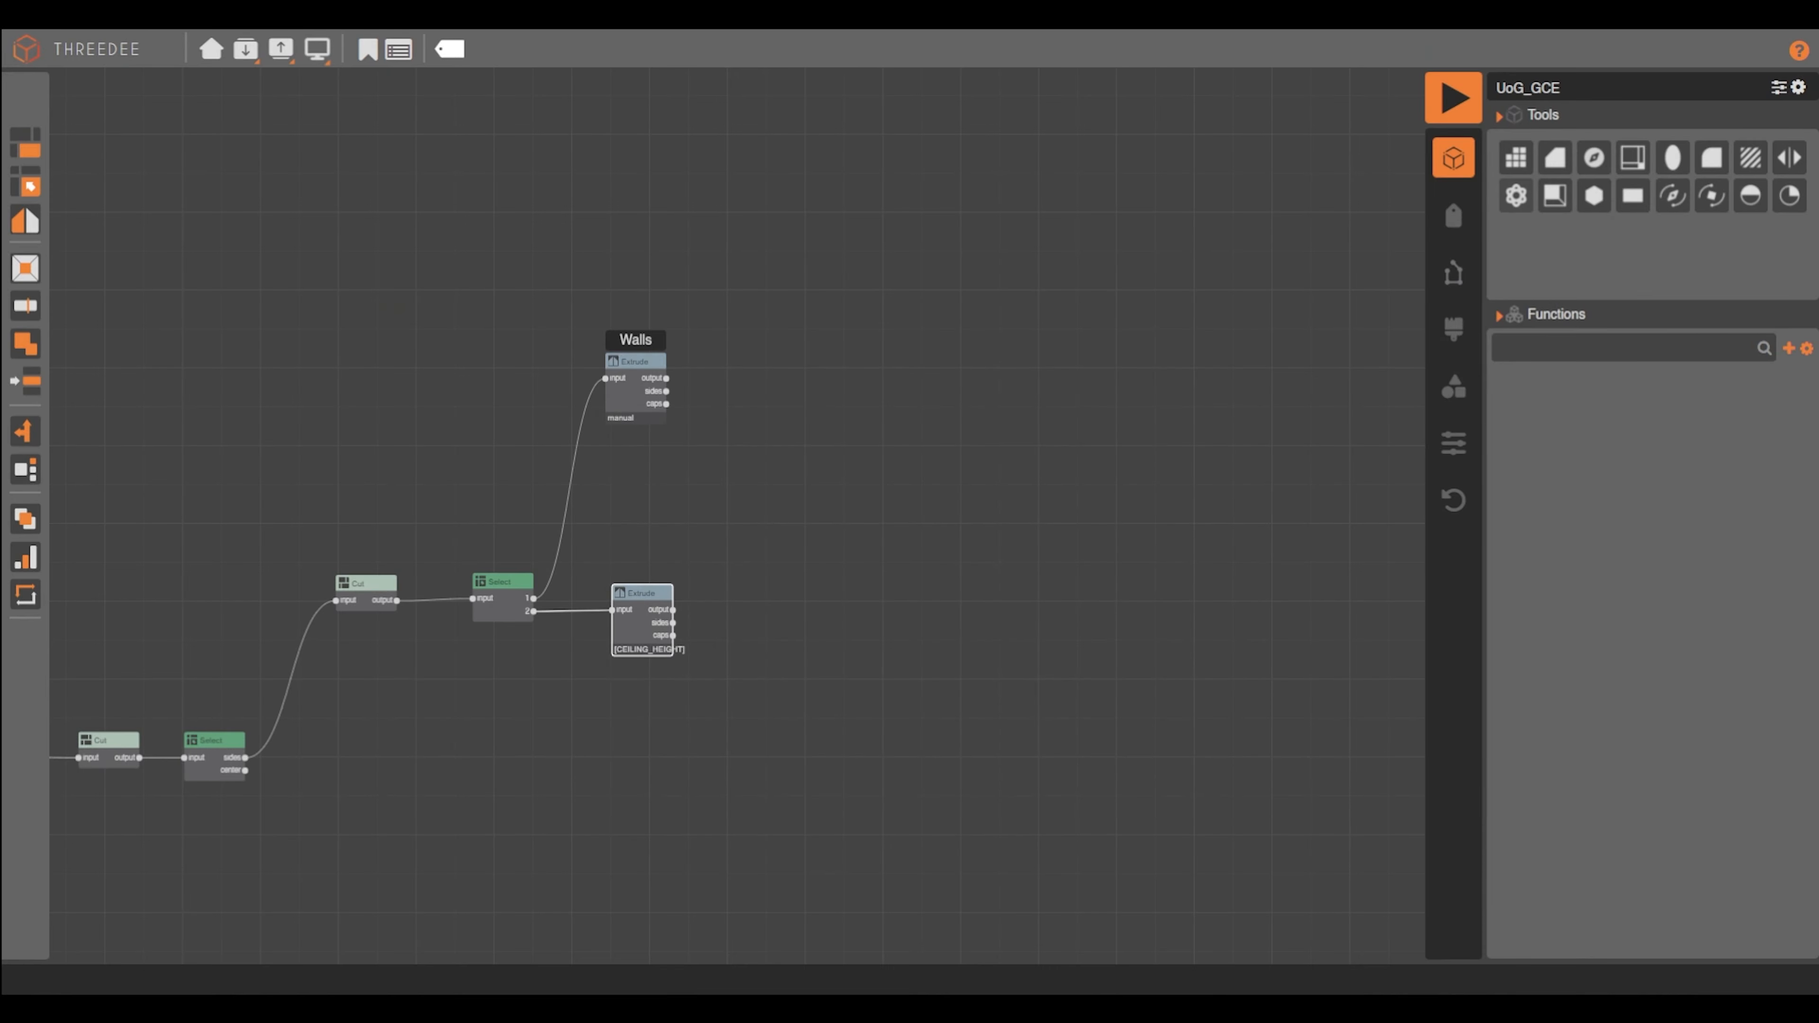
pyautogui.click(369, 50)
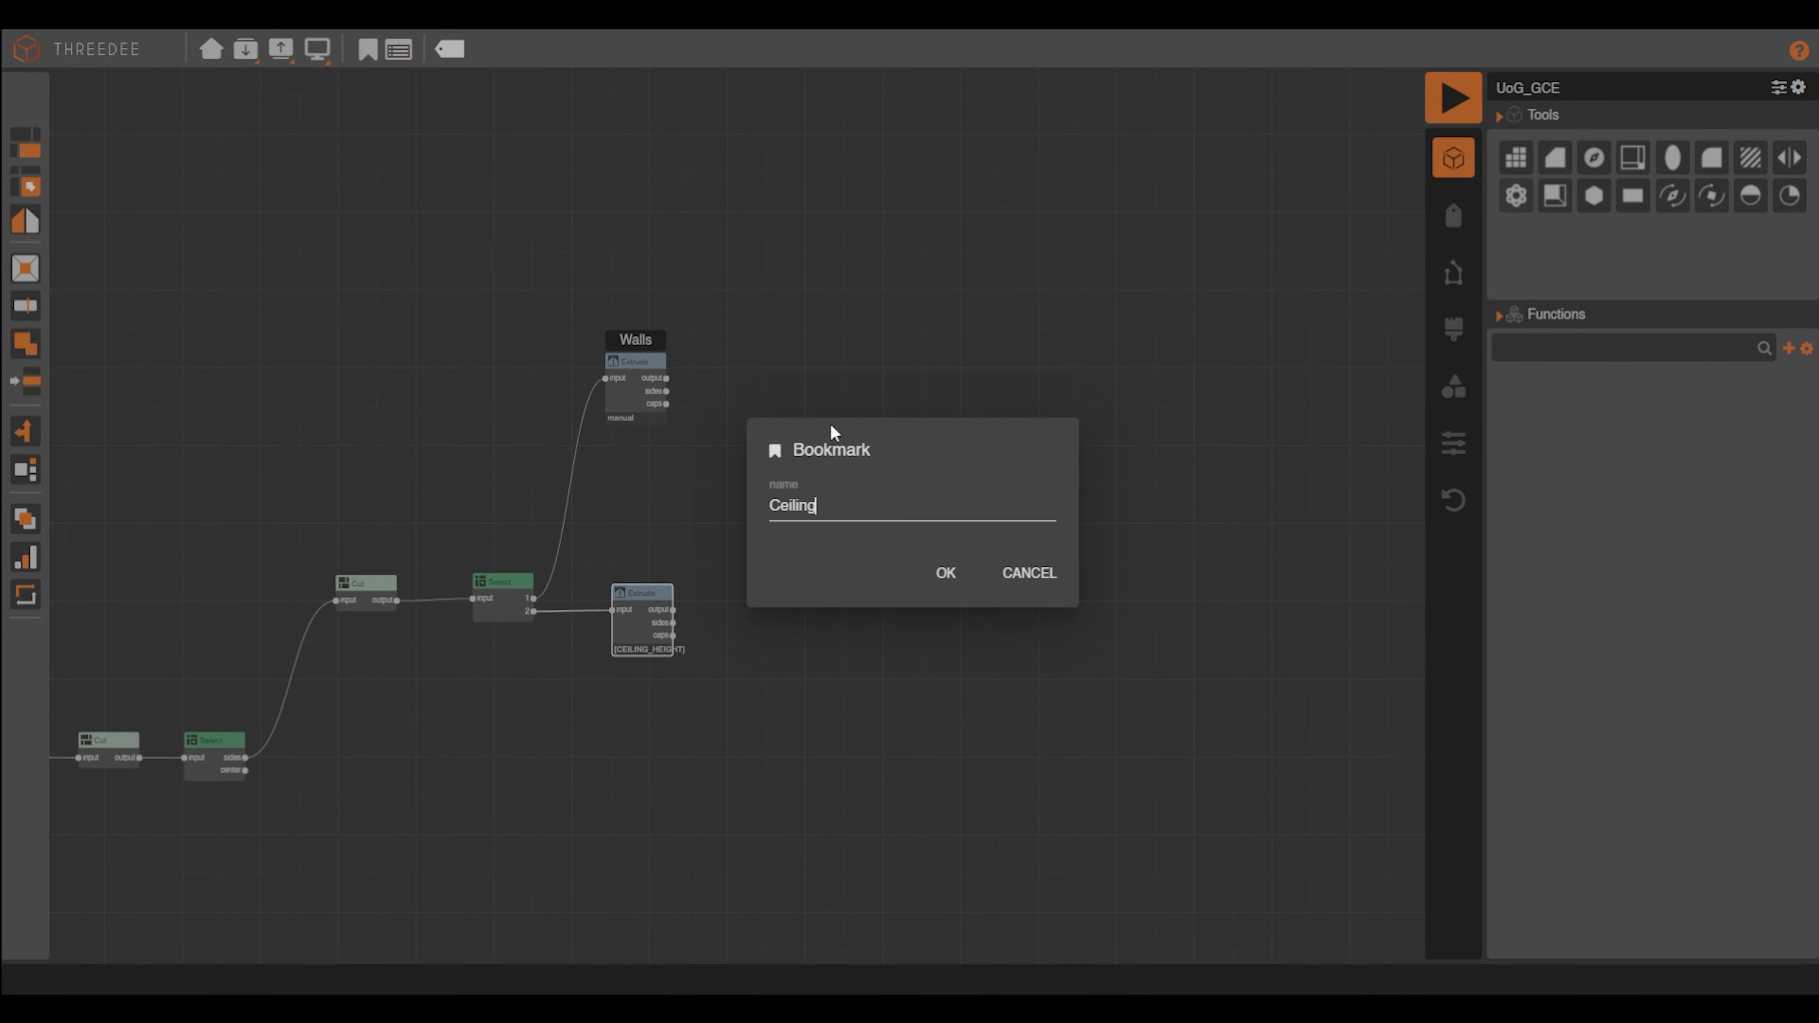
pyautogui.press('Return')
# Render the model in 3D and inspect the extruded walls and ceiling
pyautogui.click(1438, 113)
pyautogui.moveTo(1075, 405); pyautogui.dragTo(996, 334)
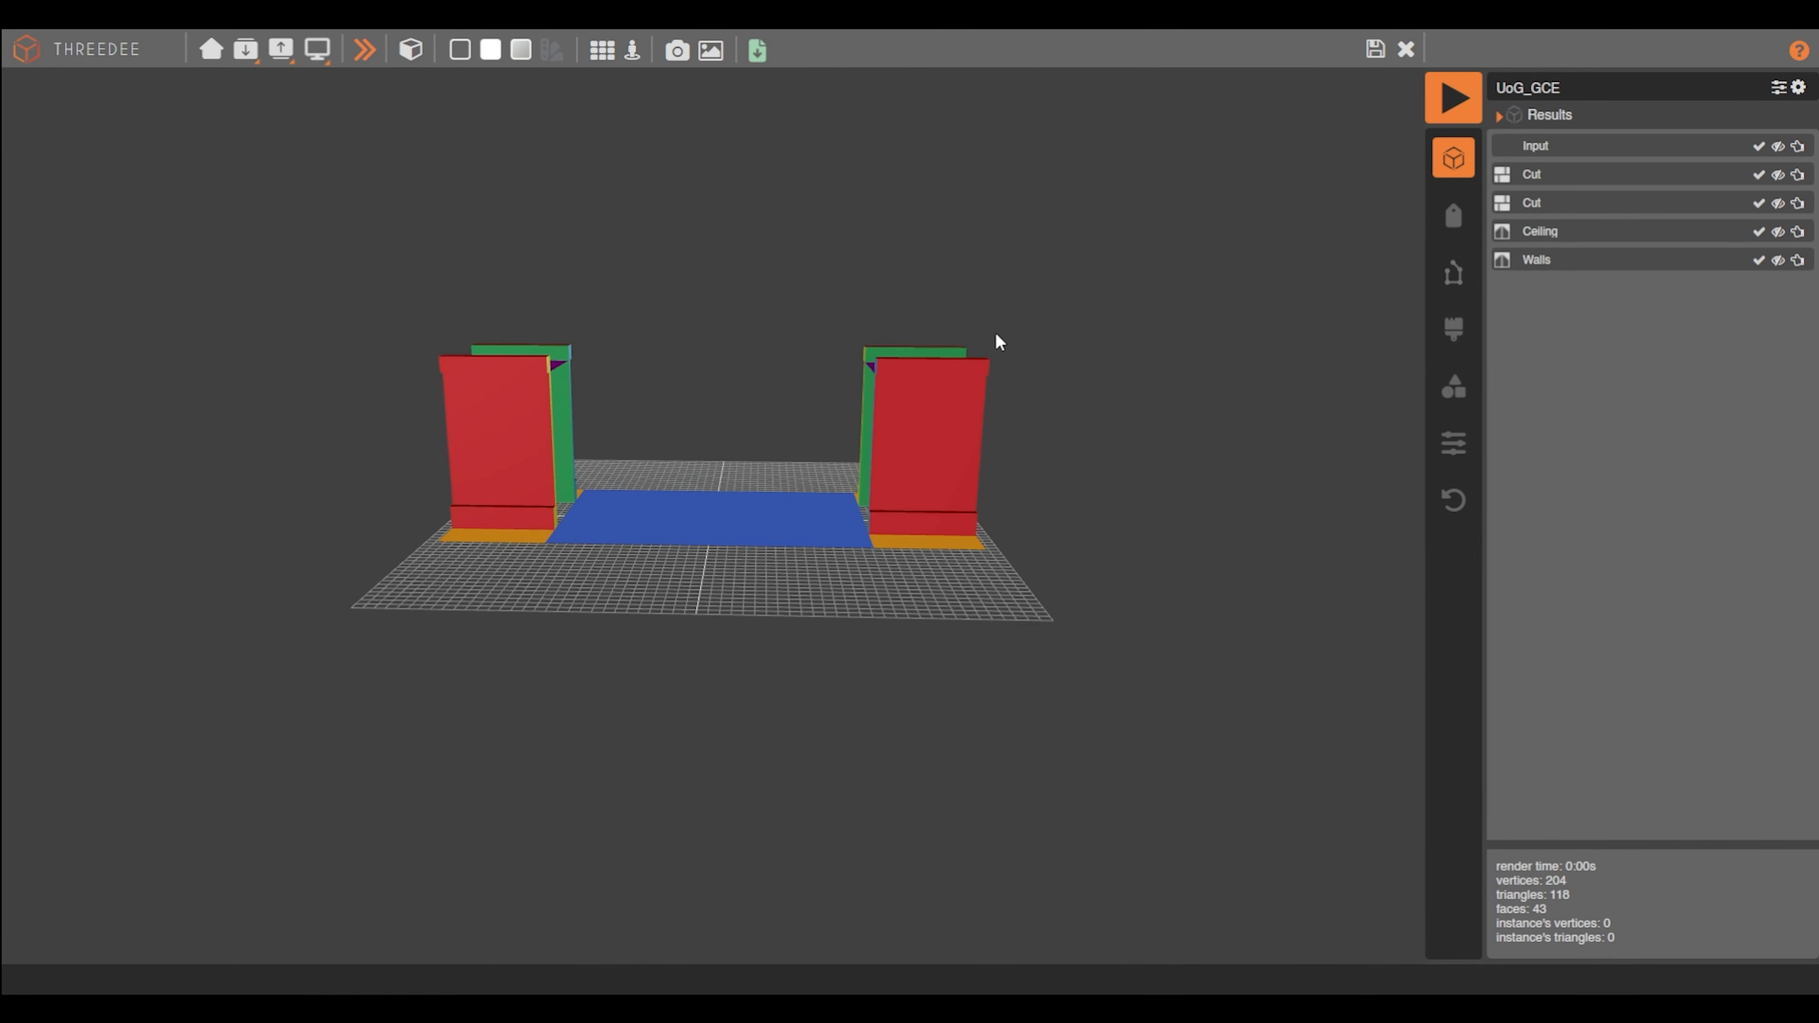
pyautogui.click(1405, 50)
# Add another Extrude node to the Select's output 2, using the amount method with the variable [FLOOR_HEIGHT]
pyautogui.moveTo(625, 593); pyautogui.dragTo(535, 633)
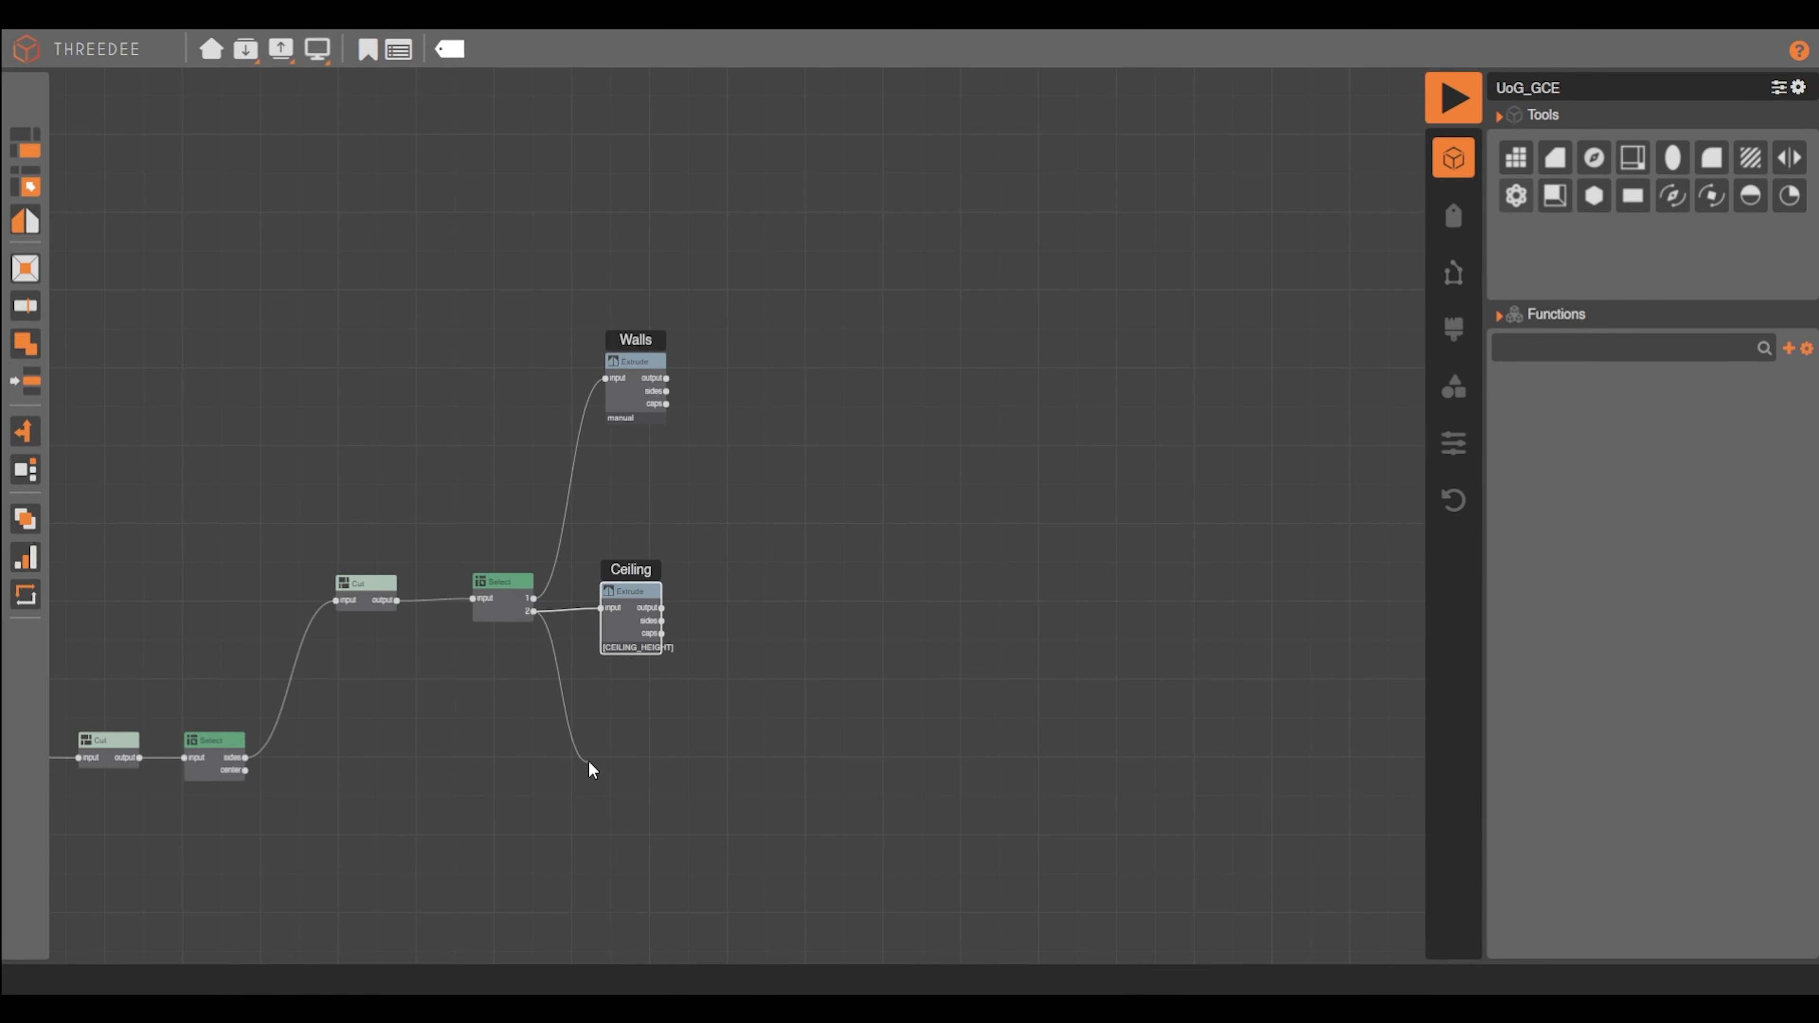
pyautogui.moveTo(589, 762); pyautogui.dragTo(584, 764)
pyautogui.click(641, 742)
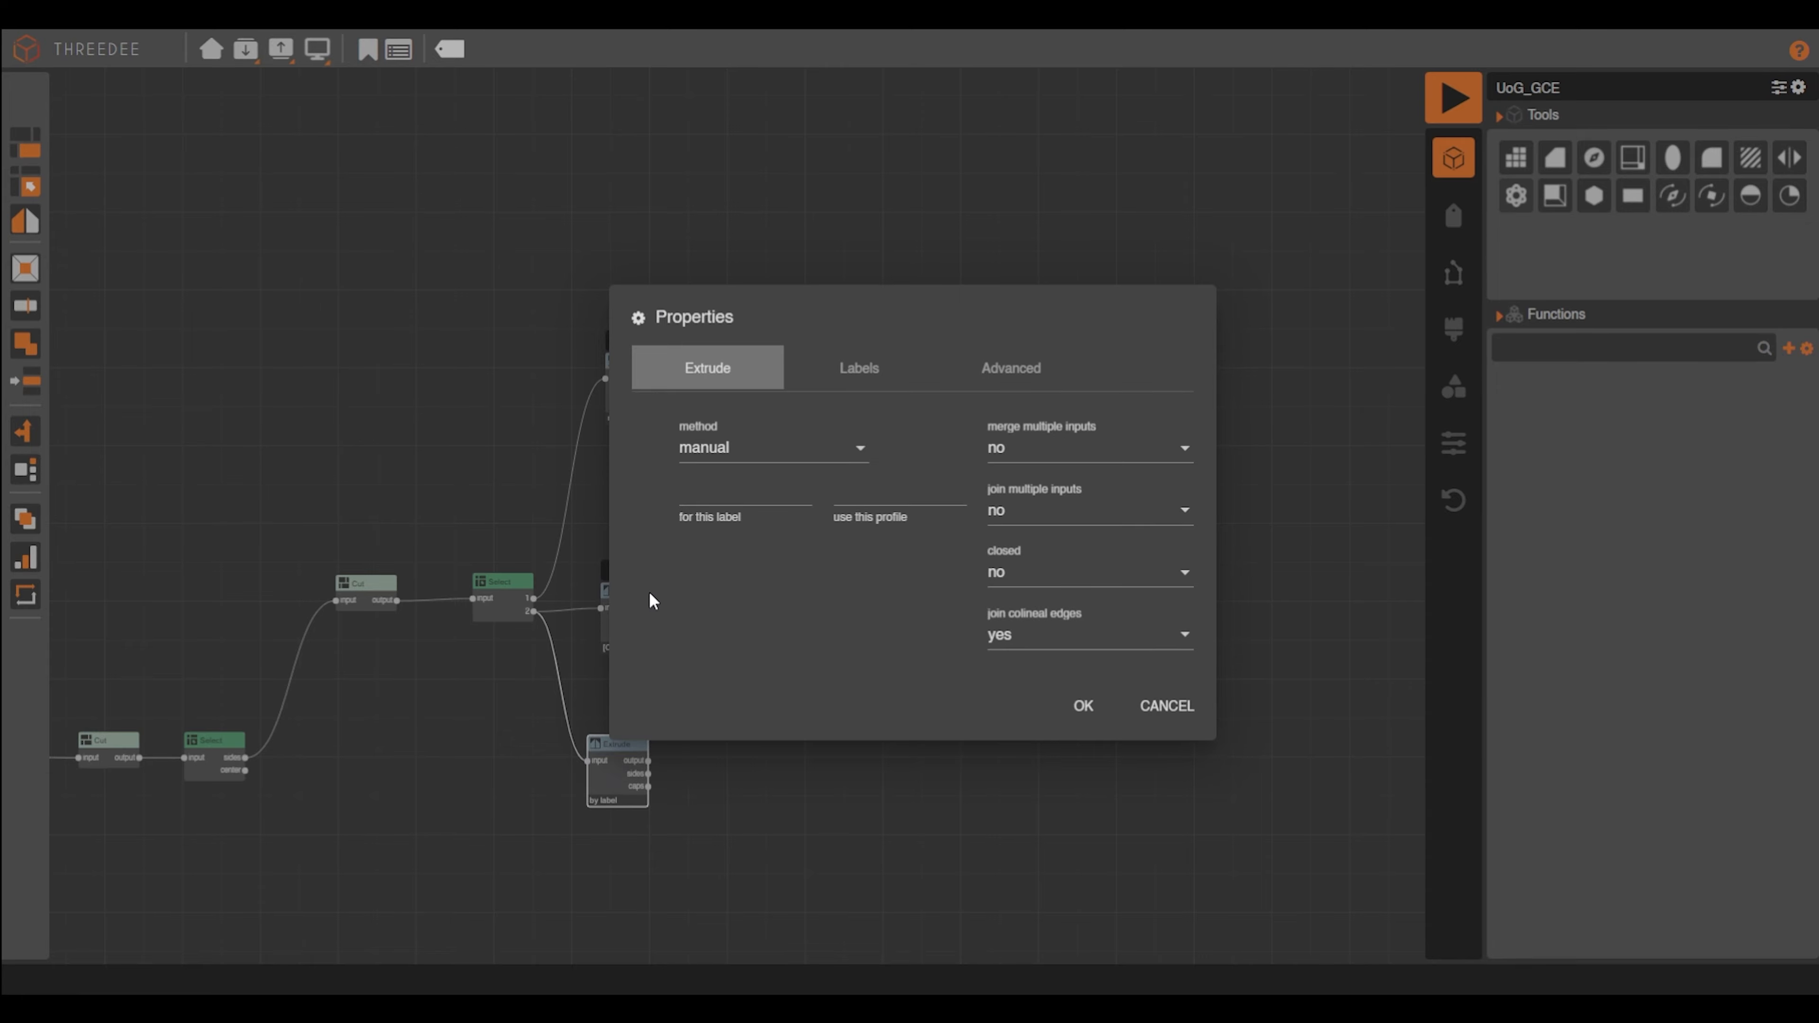
pyautogui.click(718, 451)
pyautogui.click(735, 496)
pyautogui.click(716, 510)
pyautogui.click(761, 521)
pyautogui.click(716, 512)
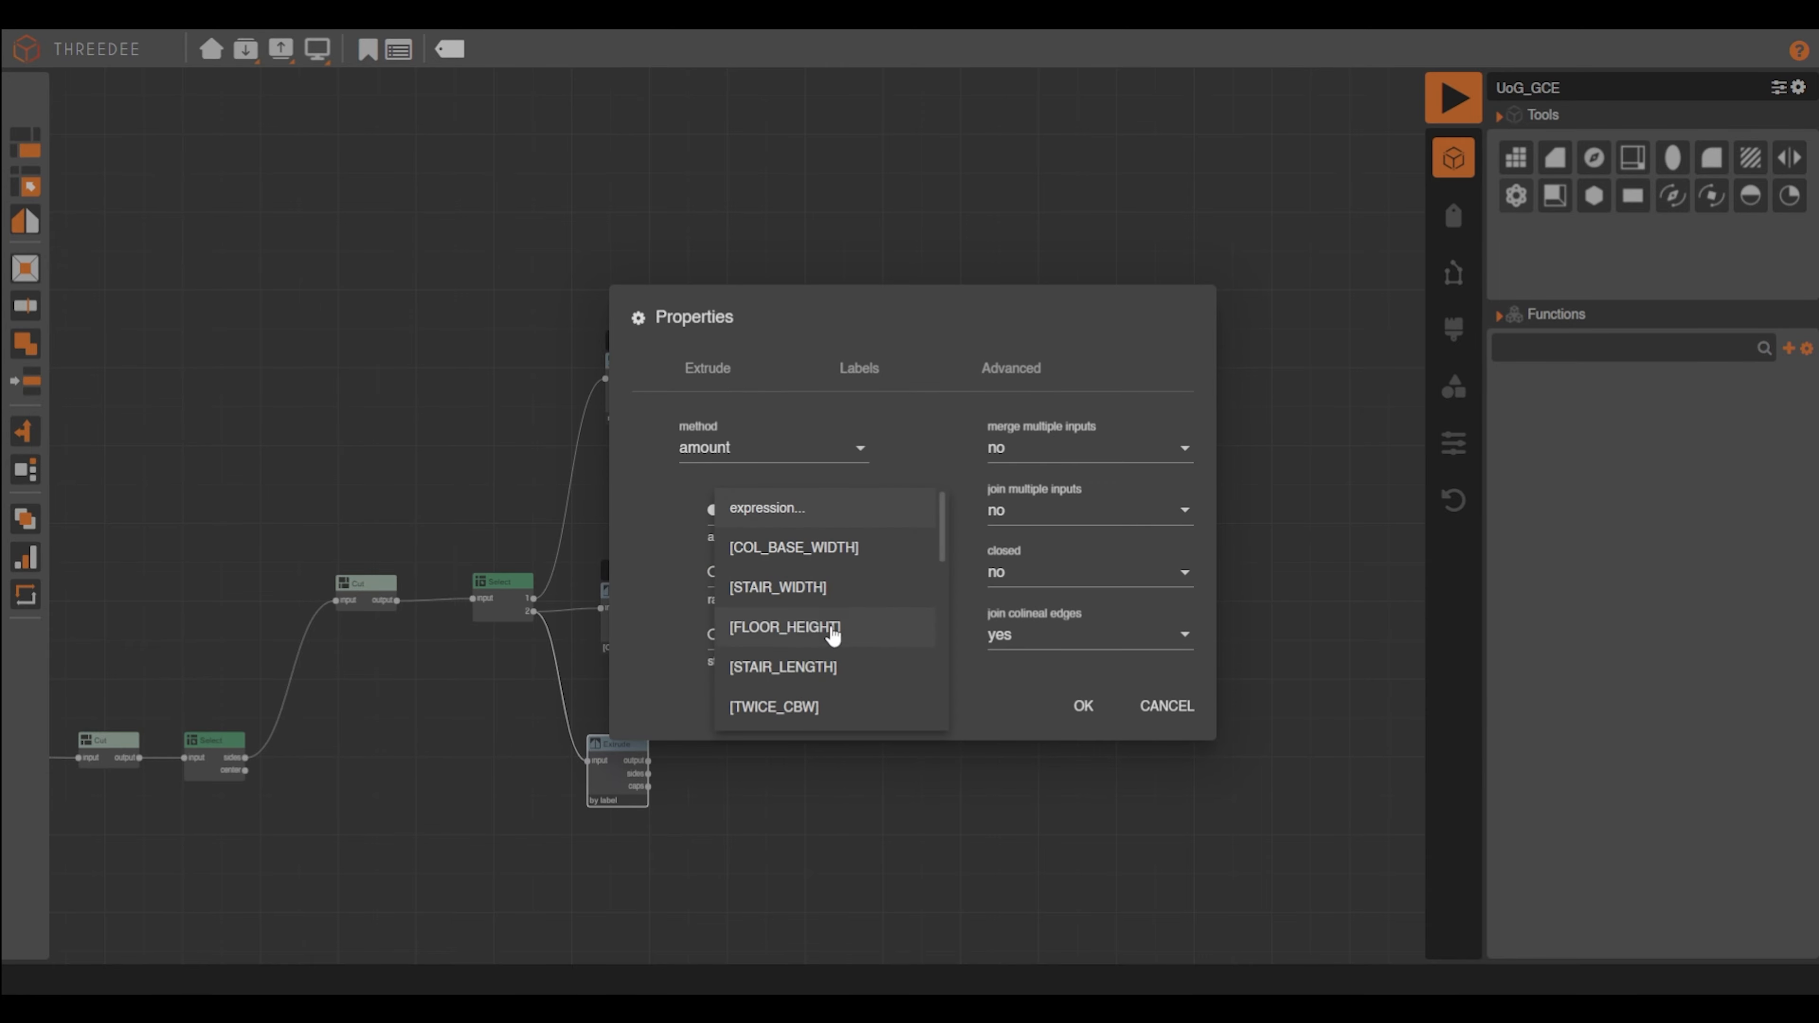
pyautogui.click(831, 629)
pyautogui.click(1083, 705)
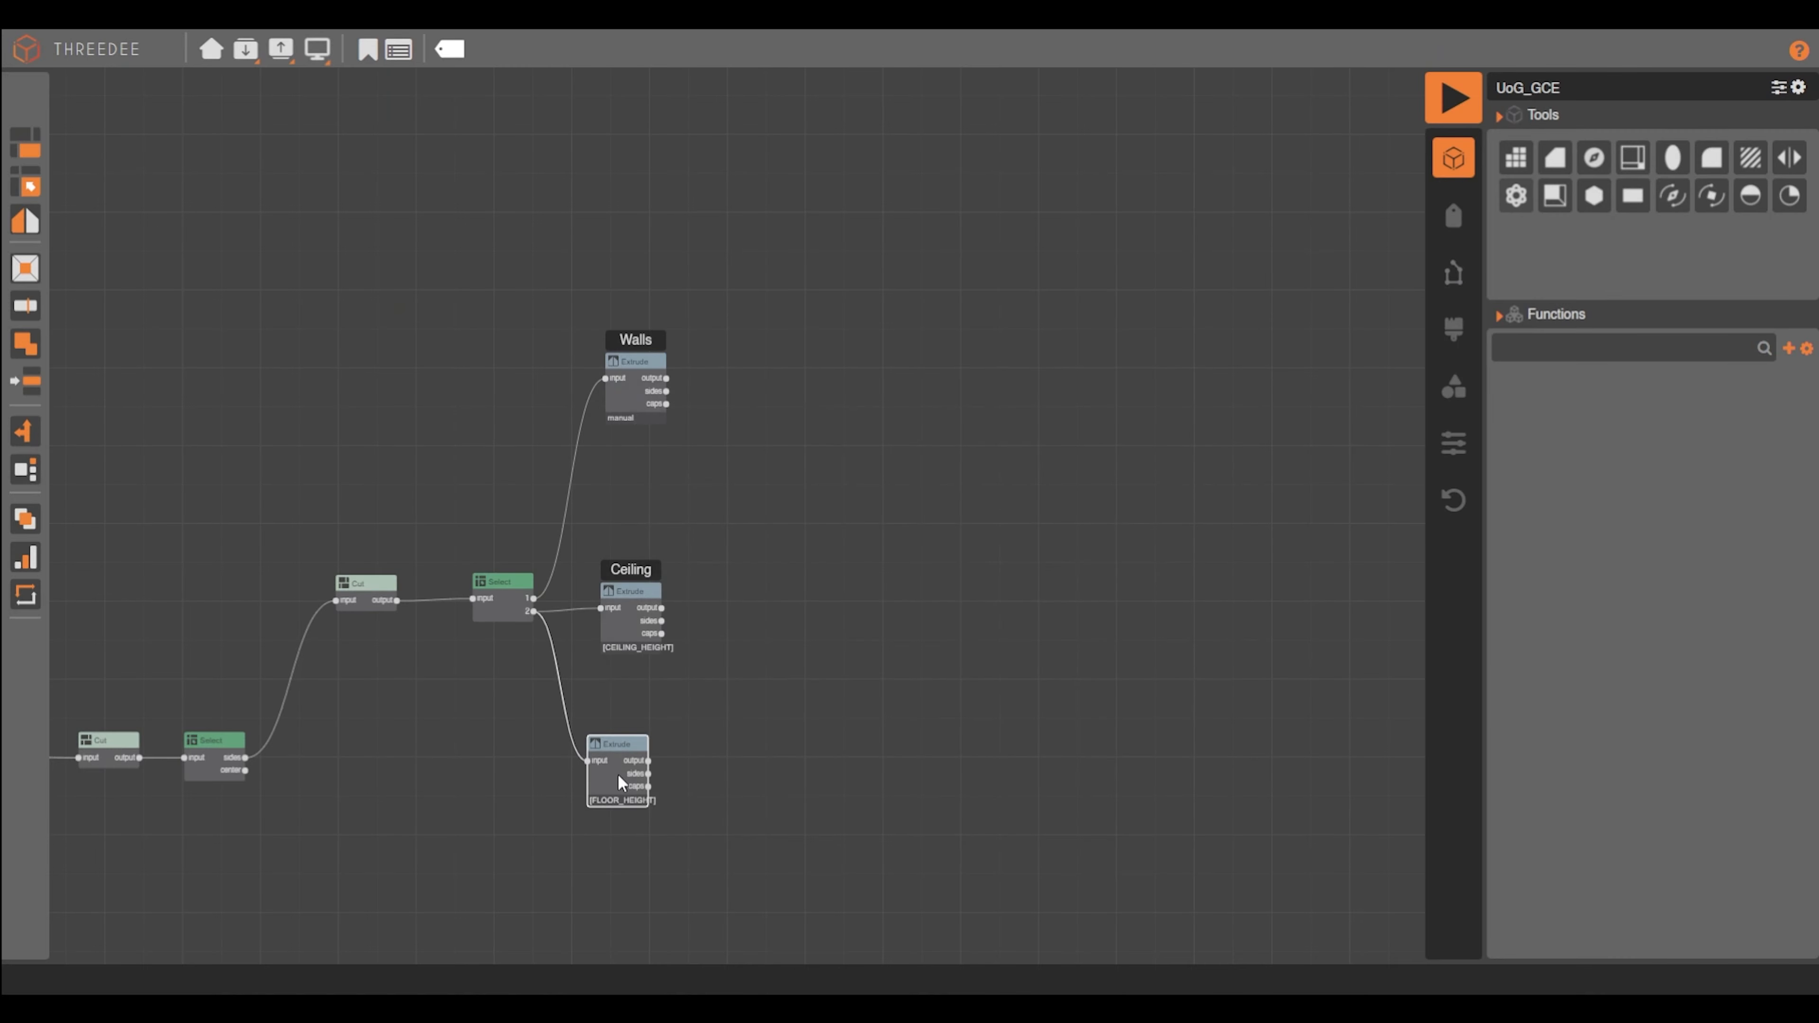
# Rearrange the Extrude nodes so that Walls sits close above Ceiling
pyautogui.click(625, 592)
pyautogui.moveTo(625, 592); pyautogui.dragTo(625, 596)
pyautogui.moveTo(636, 362); pyautogui.dragTo(623, 456)
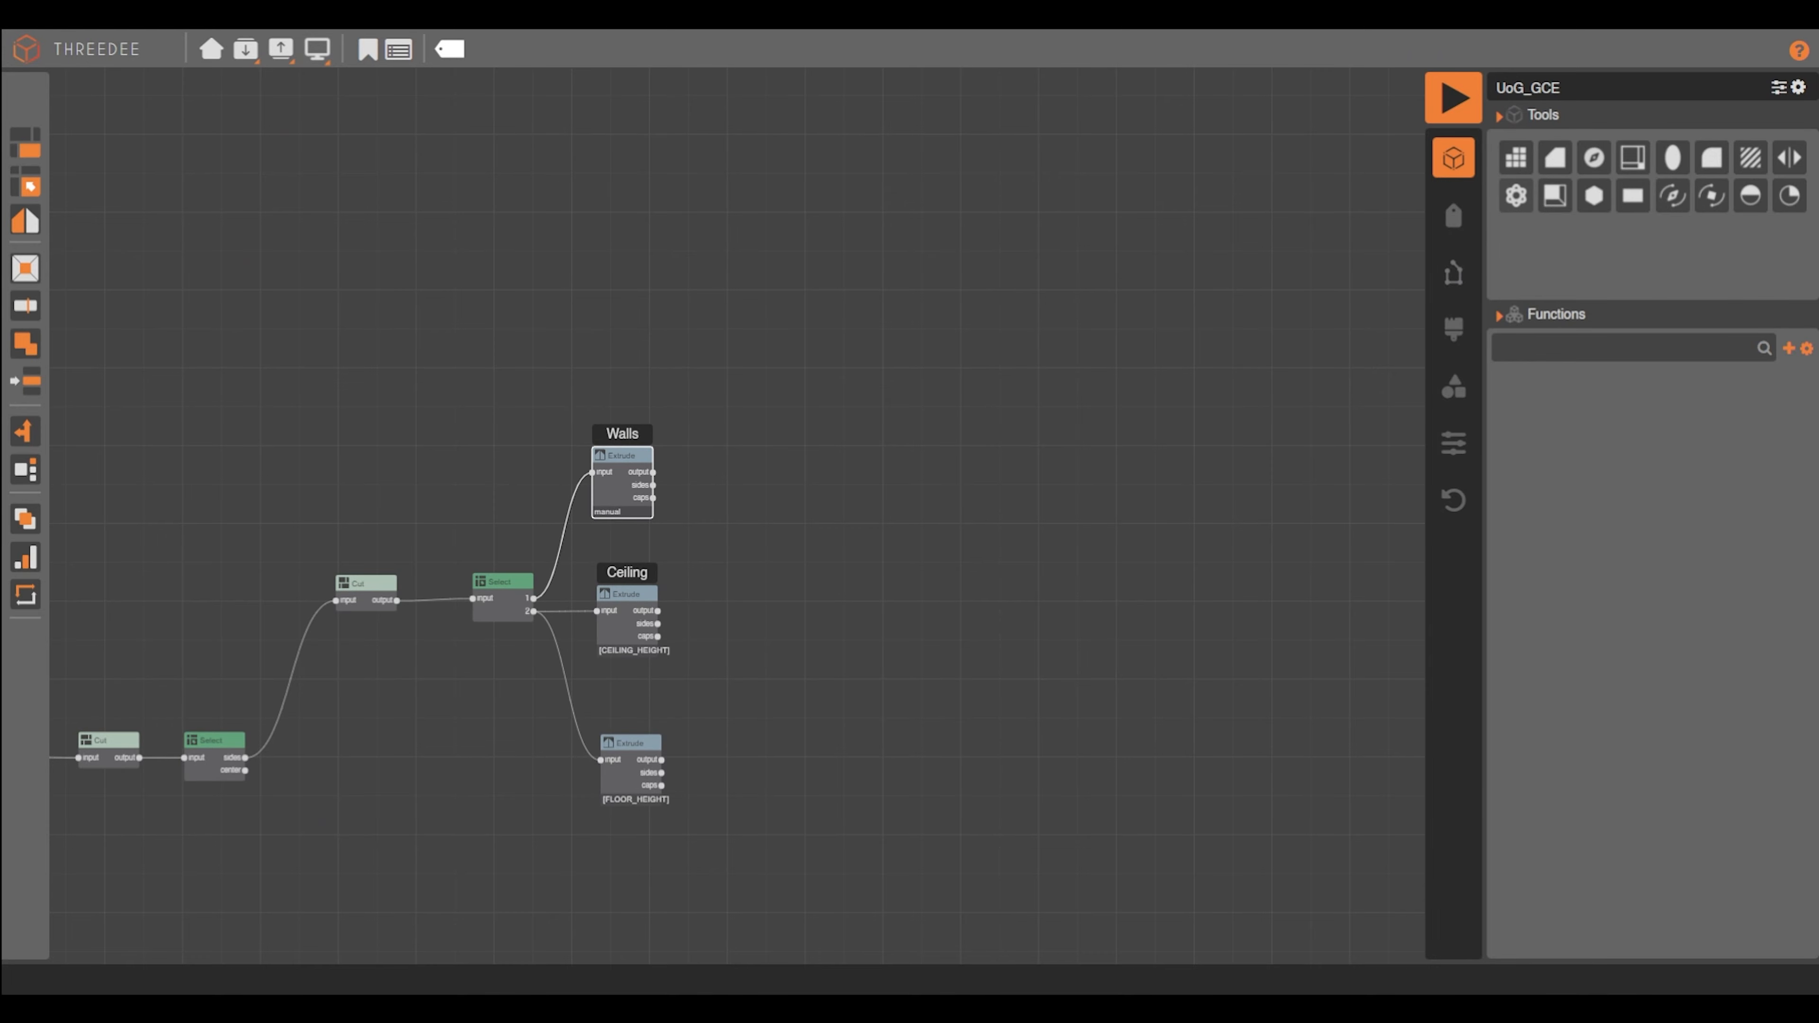
# Bookmark the [FLOOR_HEIGHT] Extrude node as Floor
pyautogui.click(630, 771)
pyautogui.click(368, 49)
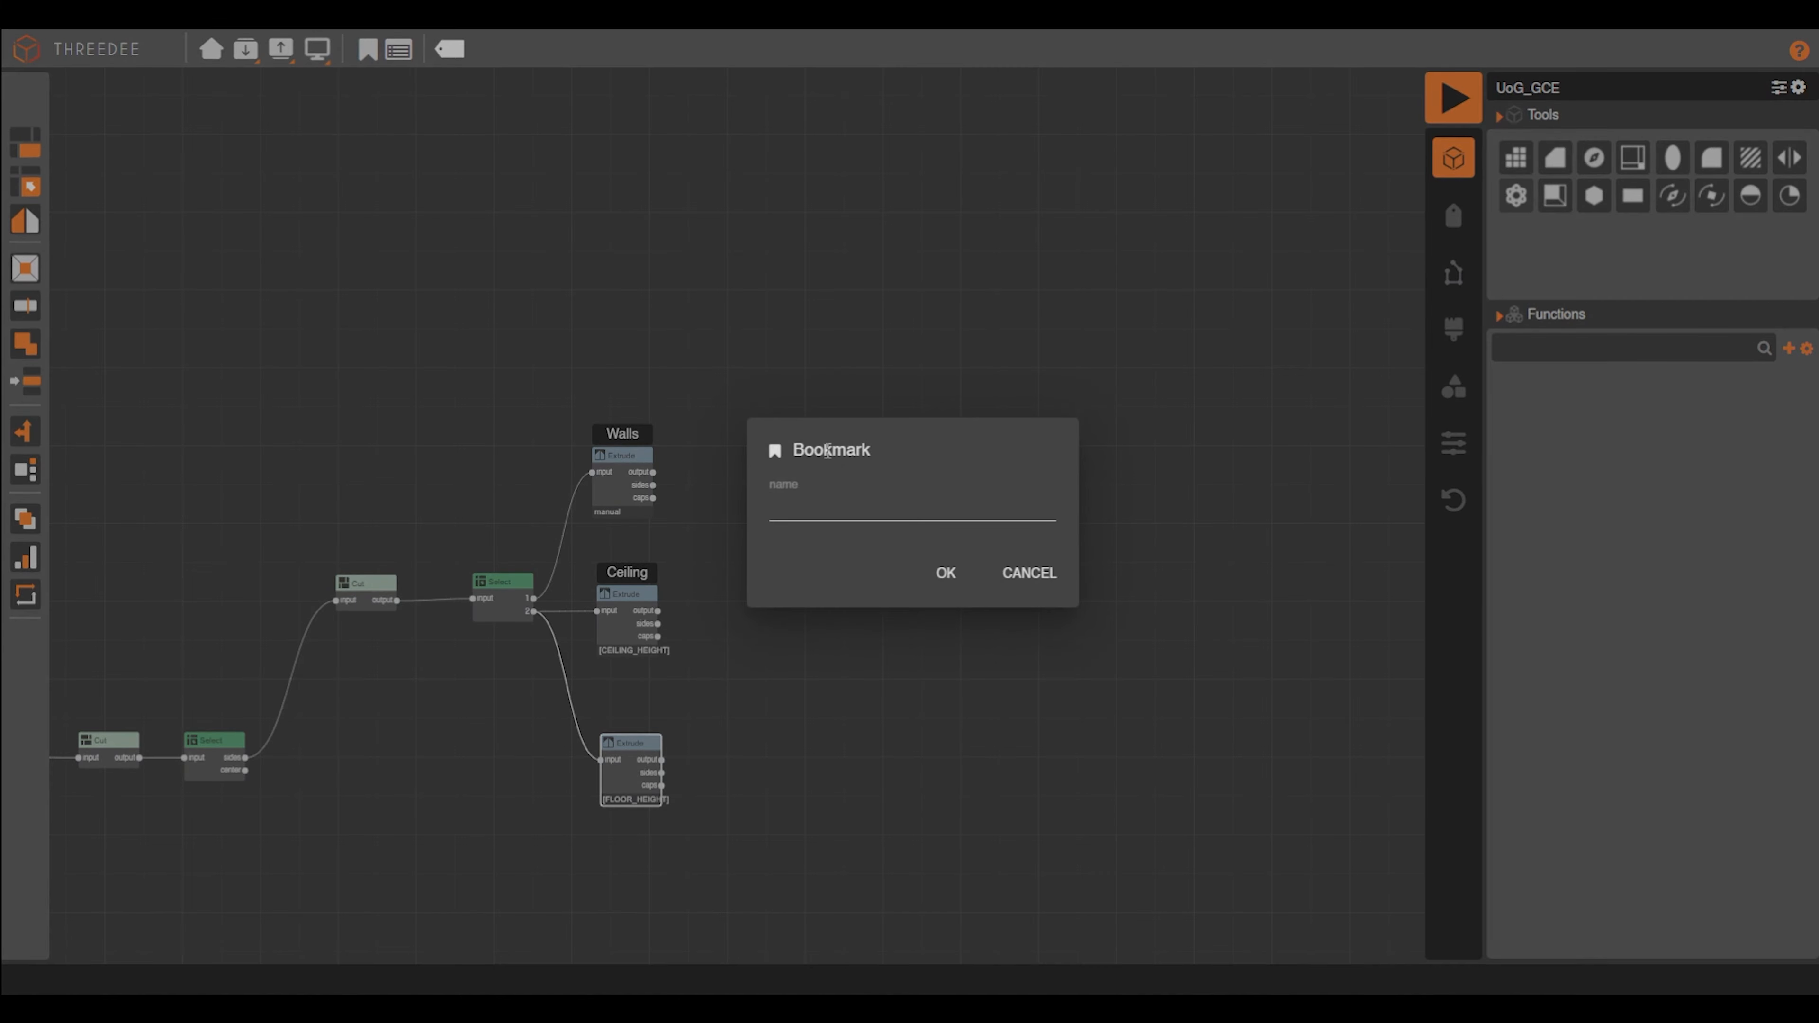
pyautogui.press('Return')
# Render the model in 3D and examine the walls, floor and ceiling from several angles
pyautogui.click(1454, 98)
pyautogui.moveTo(1107, 440); pyautogui.dragTo(1026, 523)
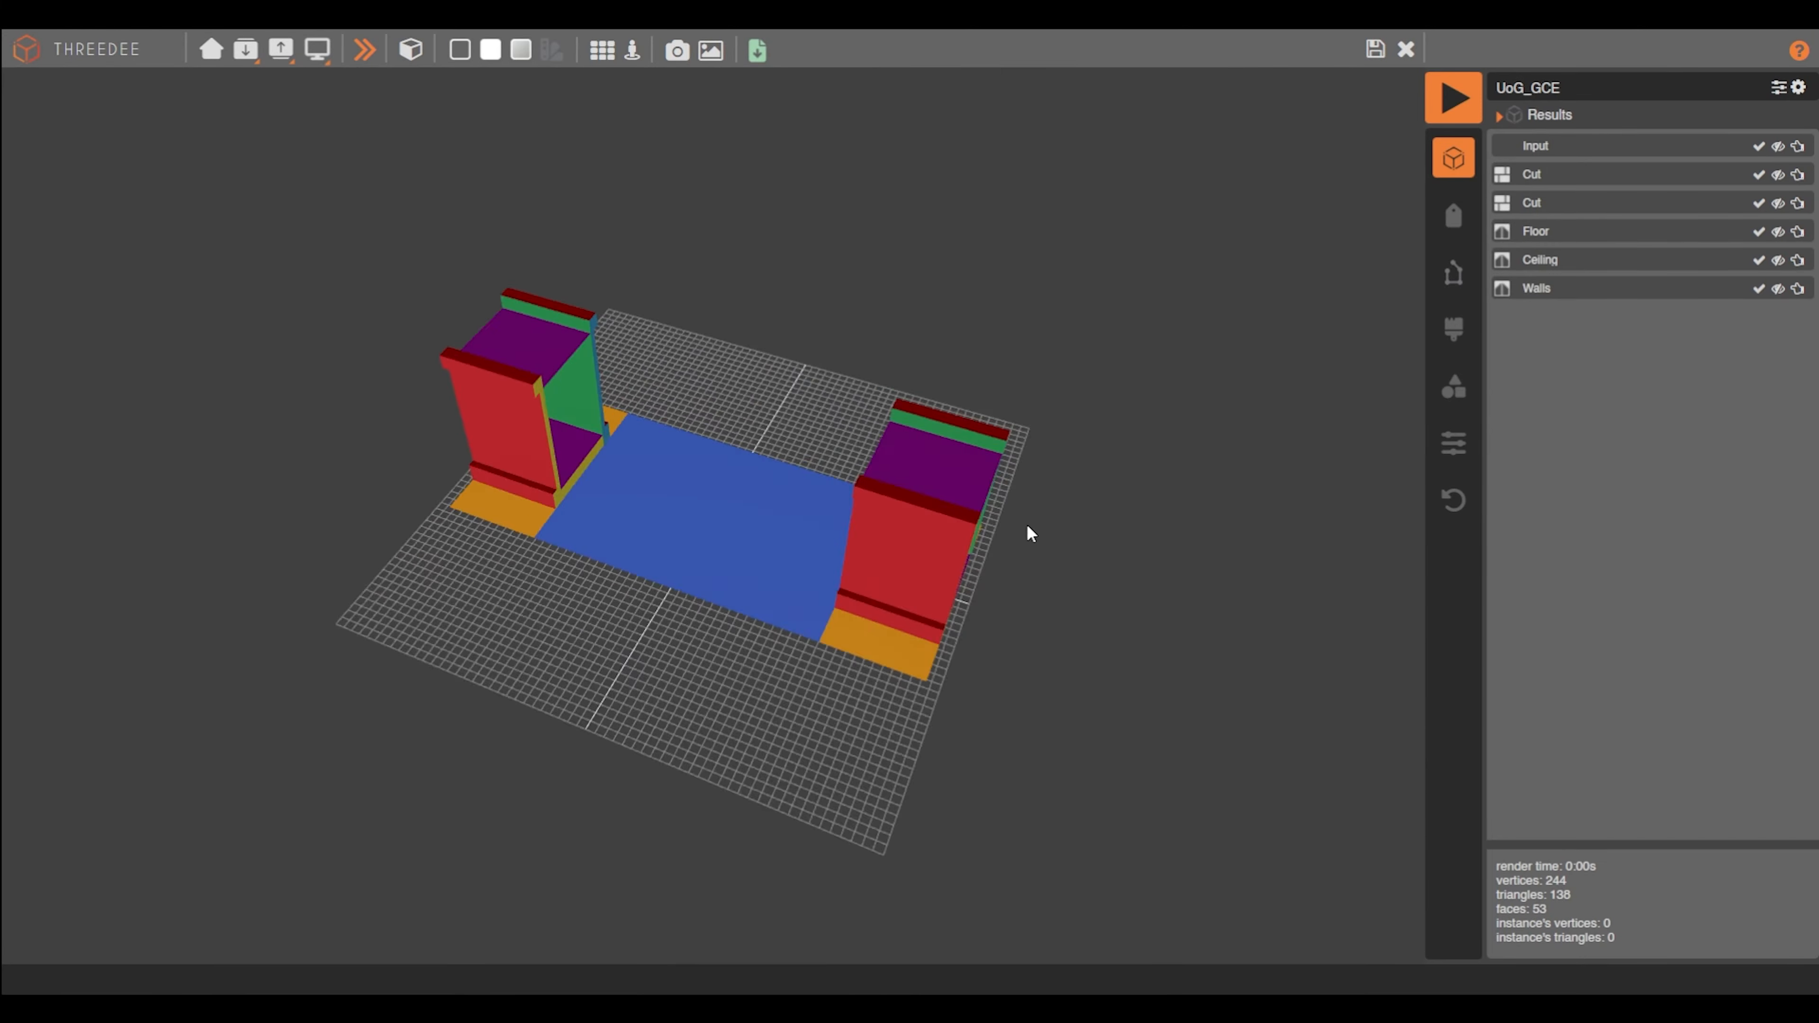
pyautogui.scroll(5, 703, 488)
pyautogui.moveTo(608, 459); pyautogui.dragTo(637, 350)
pyautogui.scroll(-5, 888, 360)
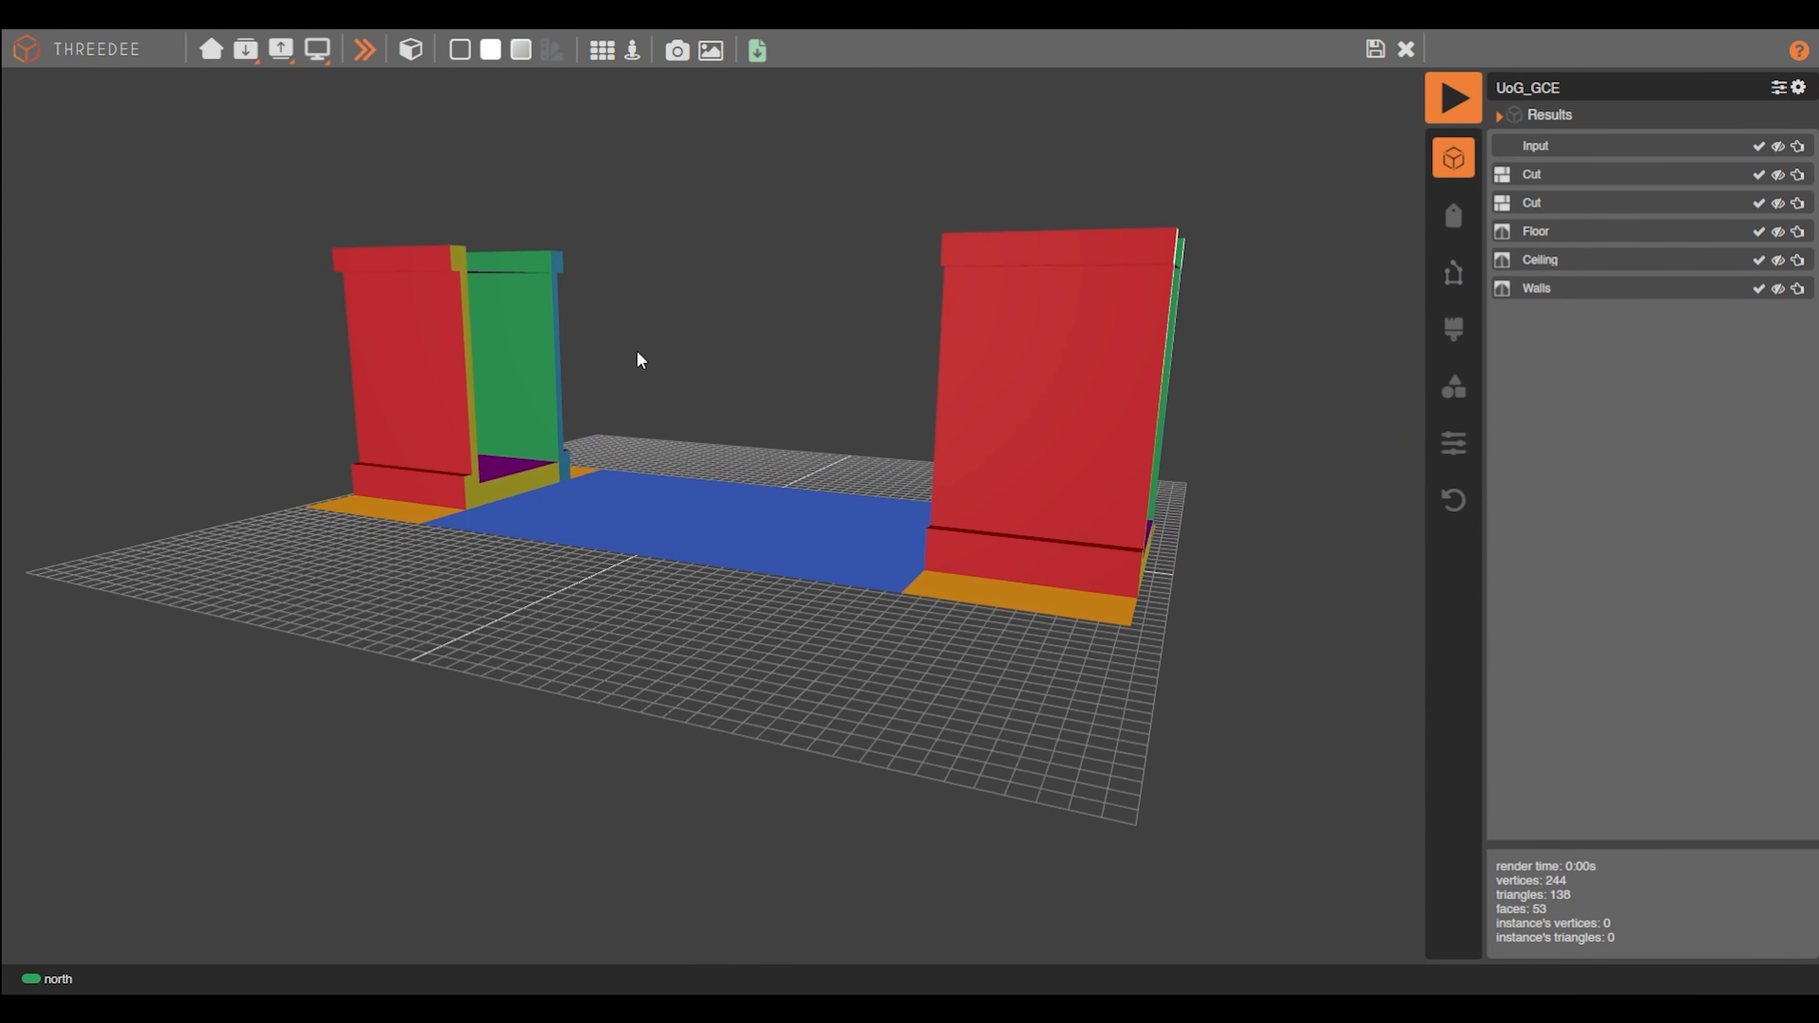
pyautogui.click(1405, 49)
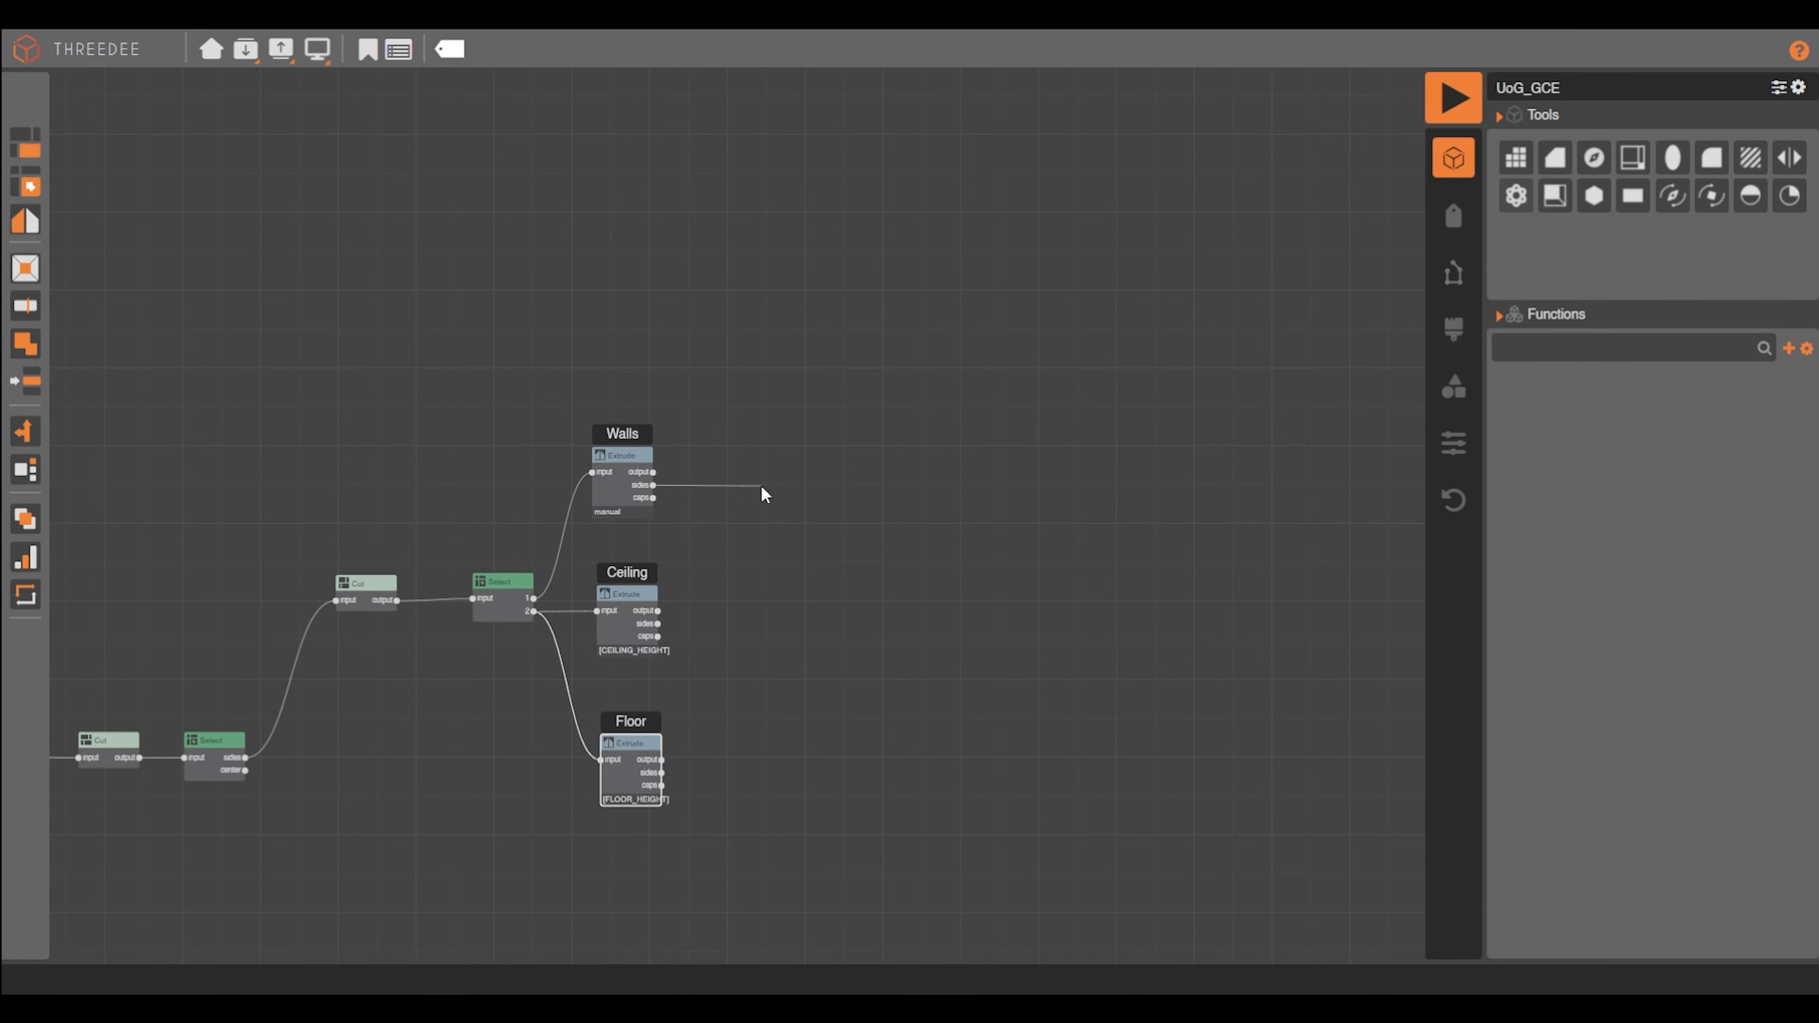
# Add a Select node to the Walls node's sides output, selecting by label 1
pyautogui.moveTo(760, 485); pyautogui.dragTo(756, 483)
pyautogui.click(806, 529)
pyautogui.click(924, 447)
pyautogui.click(942, 533)
pyautogui.press('Return')
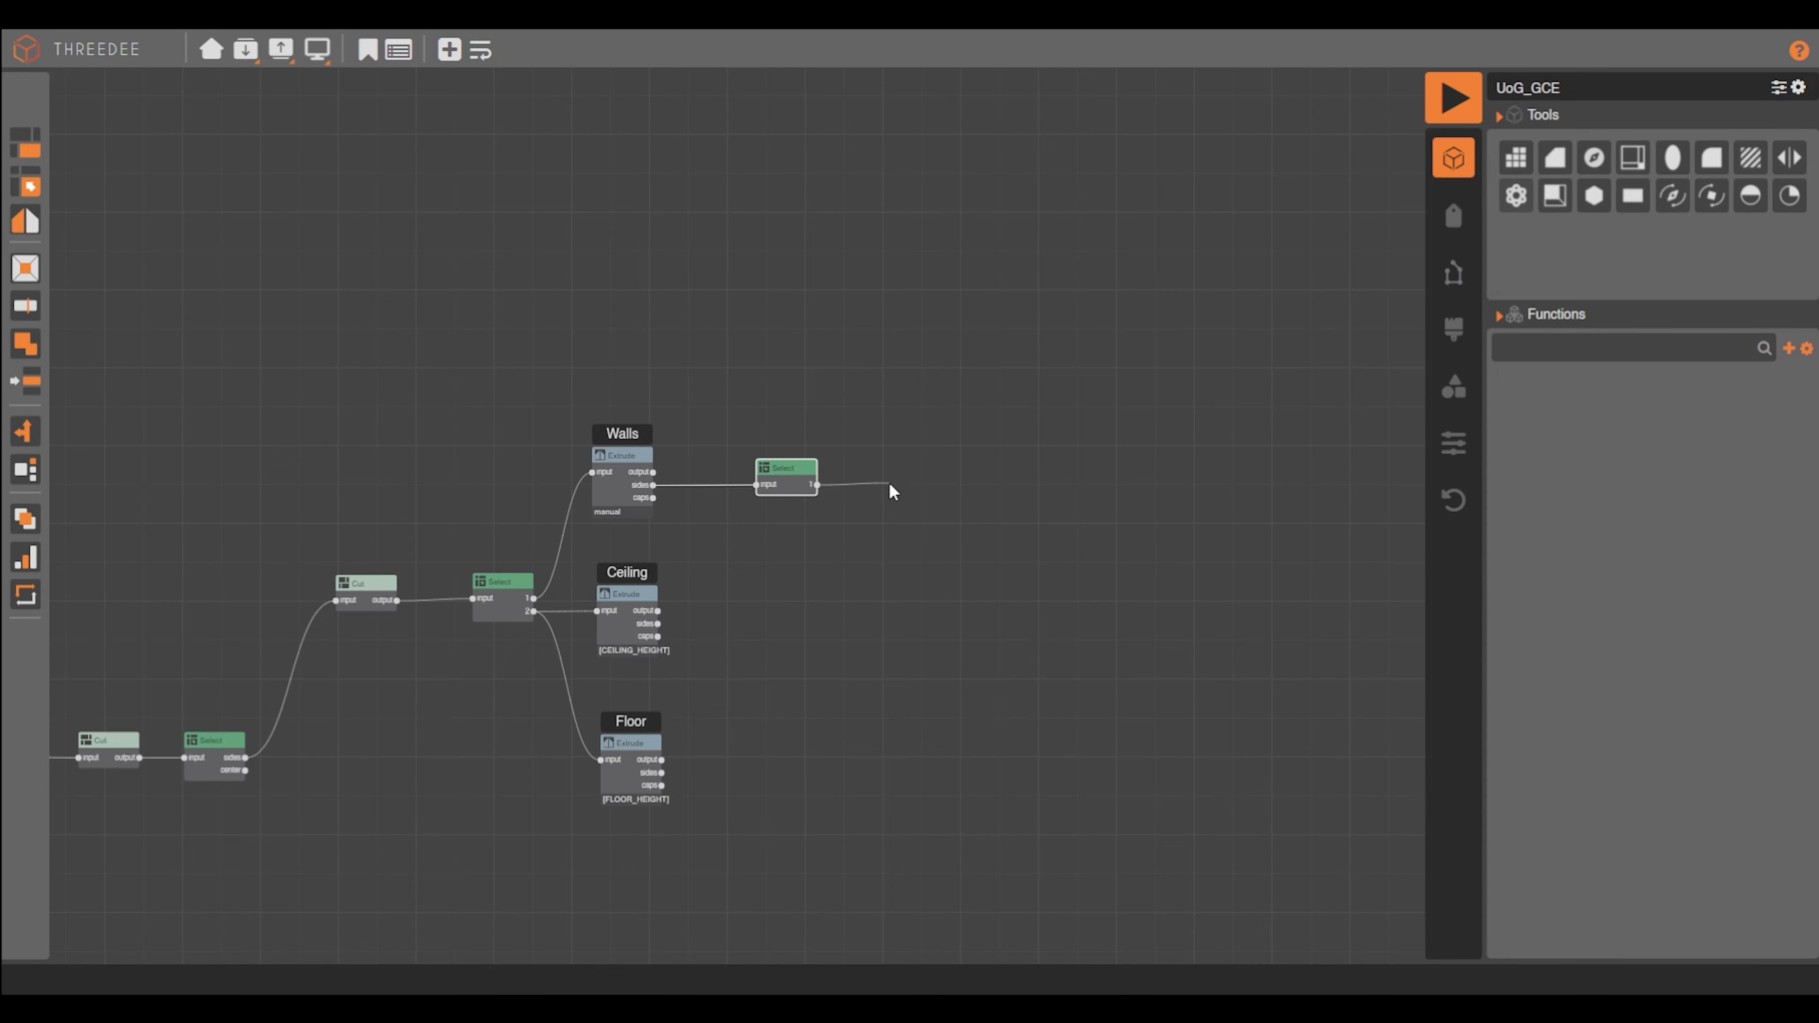
# Add a Cut node after the new Select and draw a horizontal cut across the face's middle from west to east edge
pyautogui.moveTo(889, 483); pyautogui.dragTo(890, 484)
pyautogui.click(929, 503)
pyautogui.click(401, 50)
pyautogui.click(825, 558)
pyautogui.scroll(-1, 411, 463)
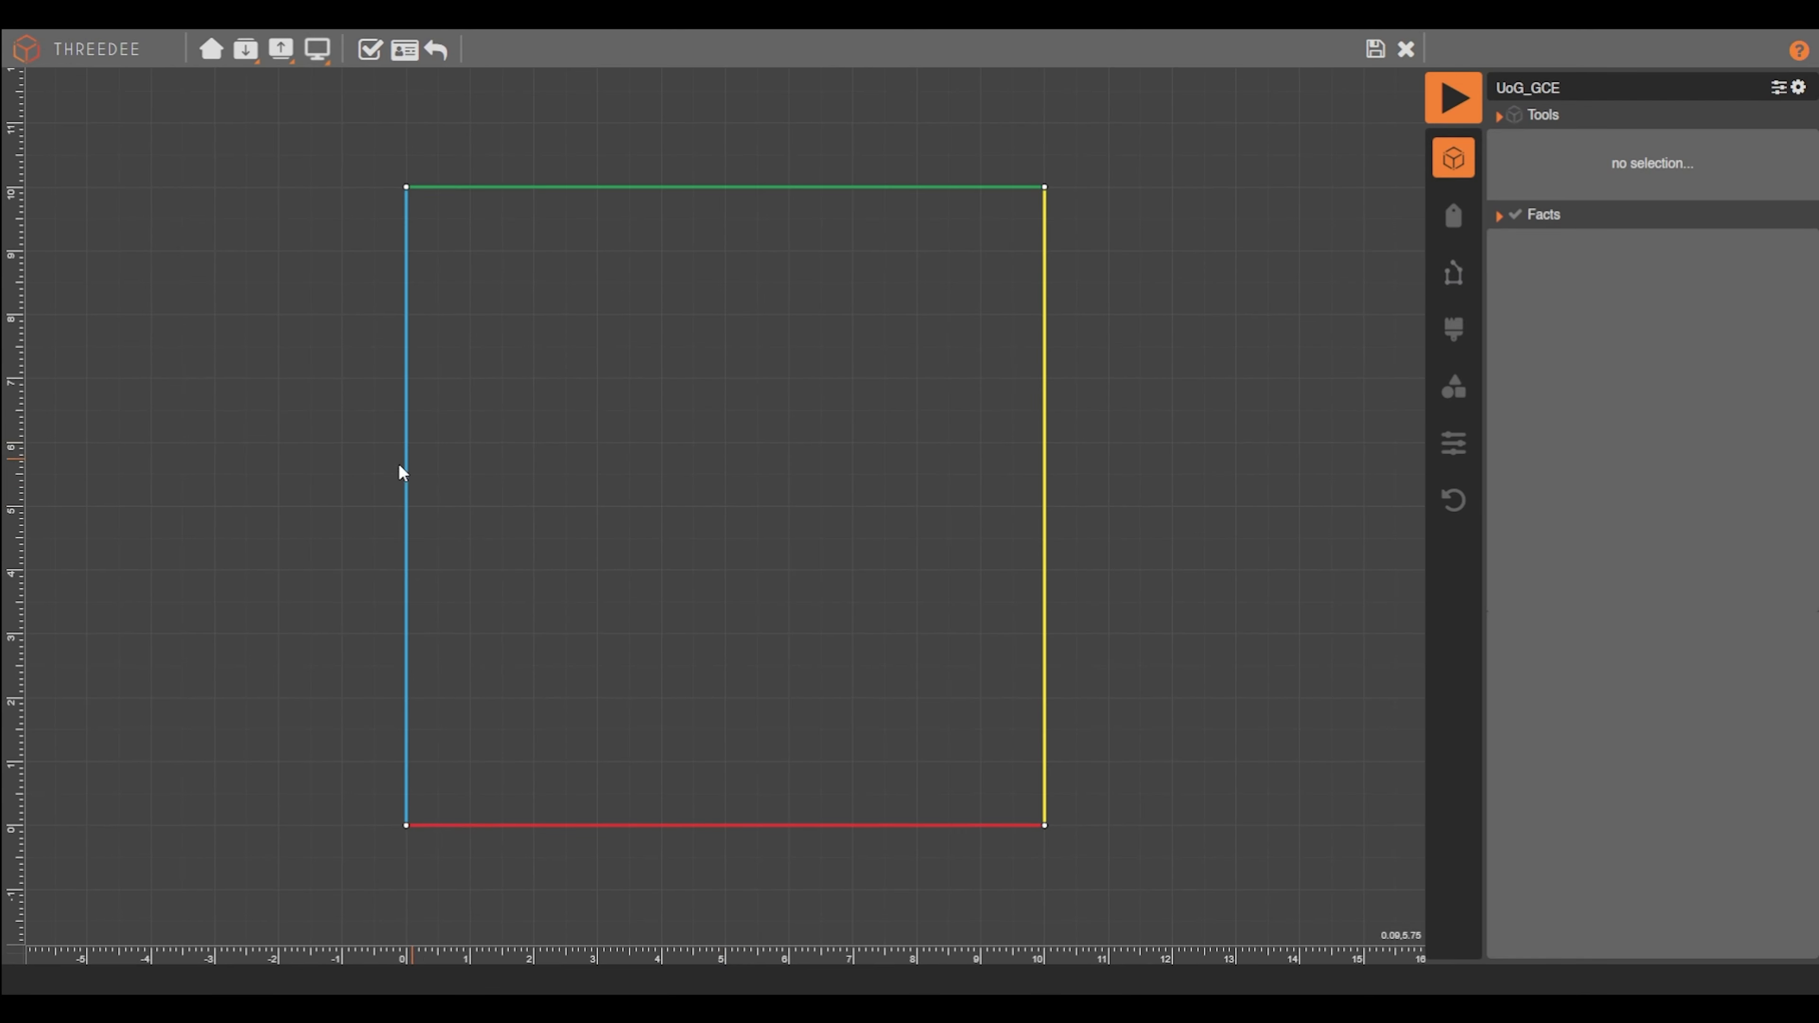
pyautogui.moveTo(399, 501)
pyautogui.mouseDown()
pyautogui.moveTo(1068, 511)
pyautogui.moveTo(1044, 499)
pyautogui.mouseUp()
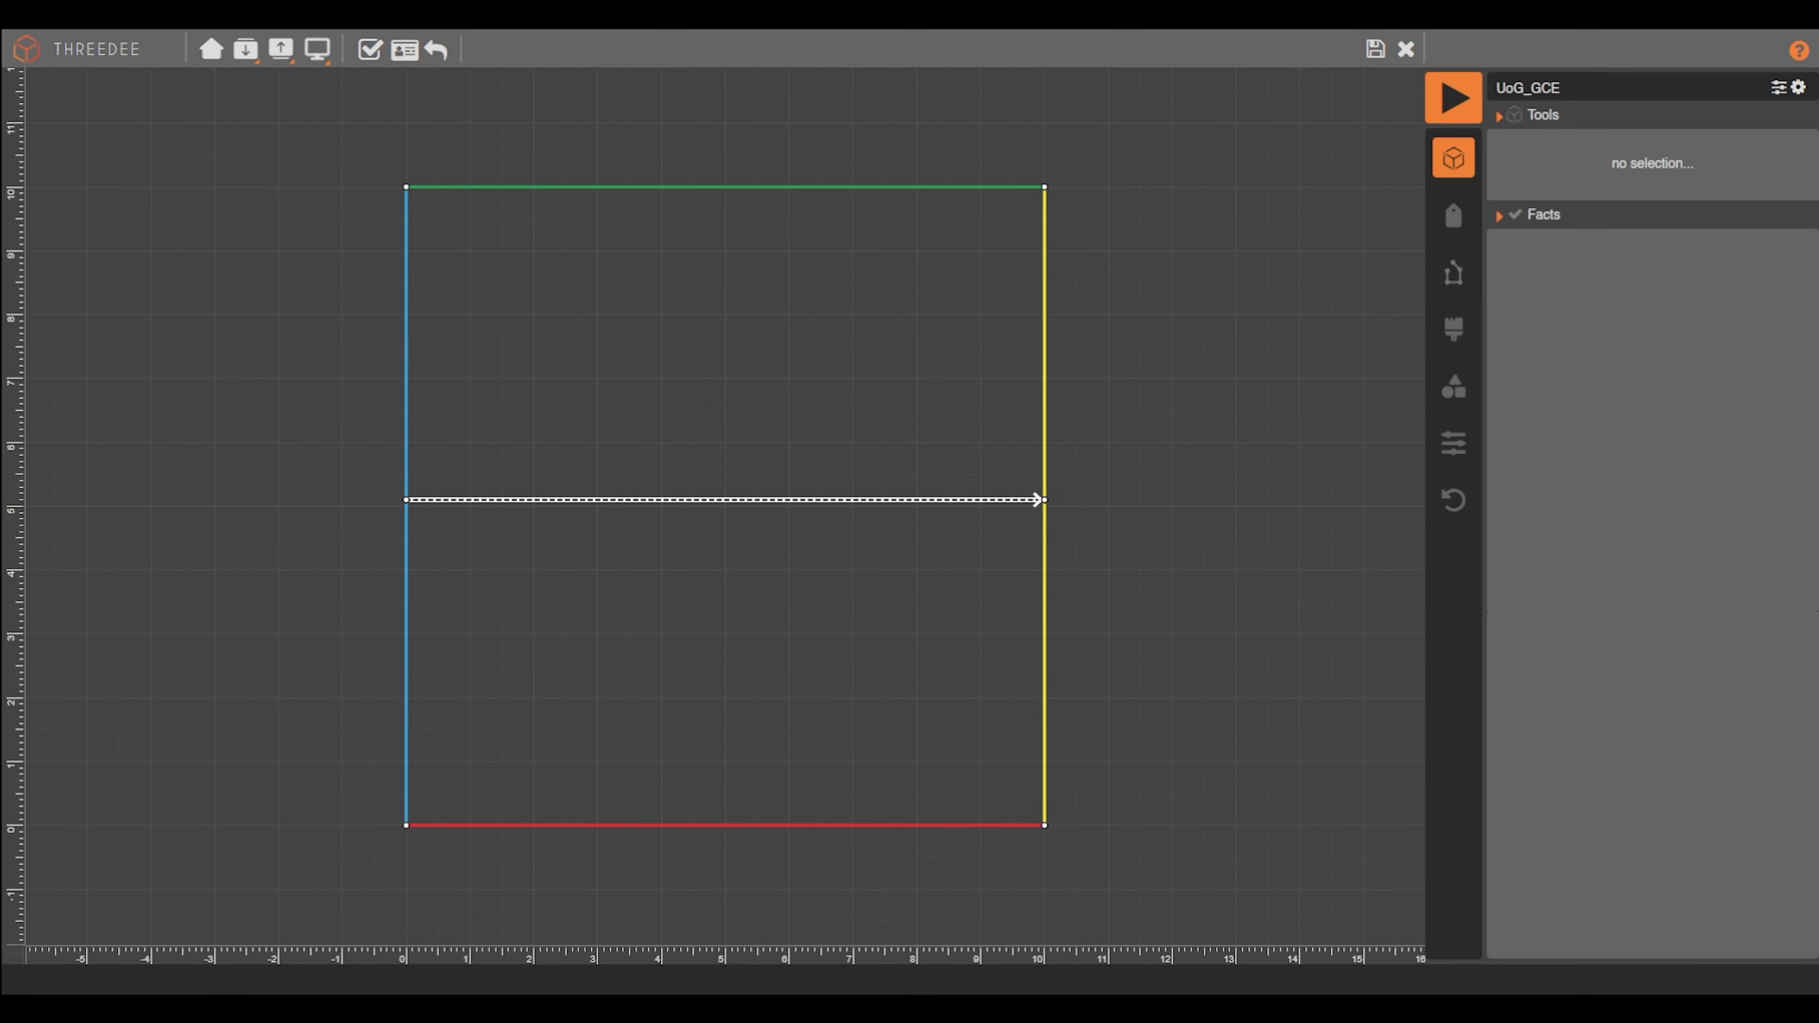
# Repeat the horizontal cut by length with distance [WALL_SECTION_WIDTH], secondary distance 0.05 and margin start 0.05
pyautogui.click(726, 508)
pyautogui.click(487, 50)
pyautogui.click(735, 355)
pyautogui.click(706, 390)
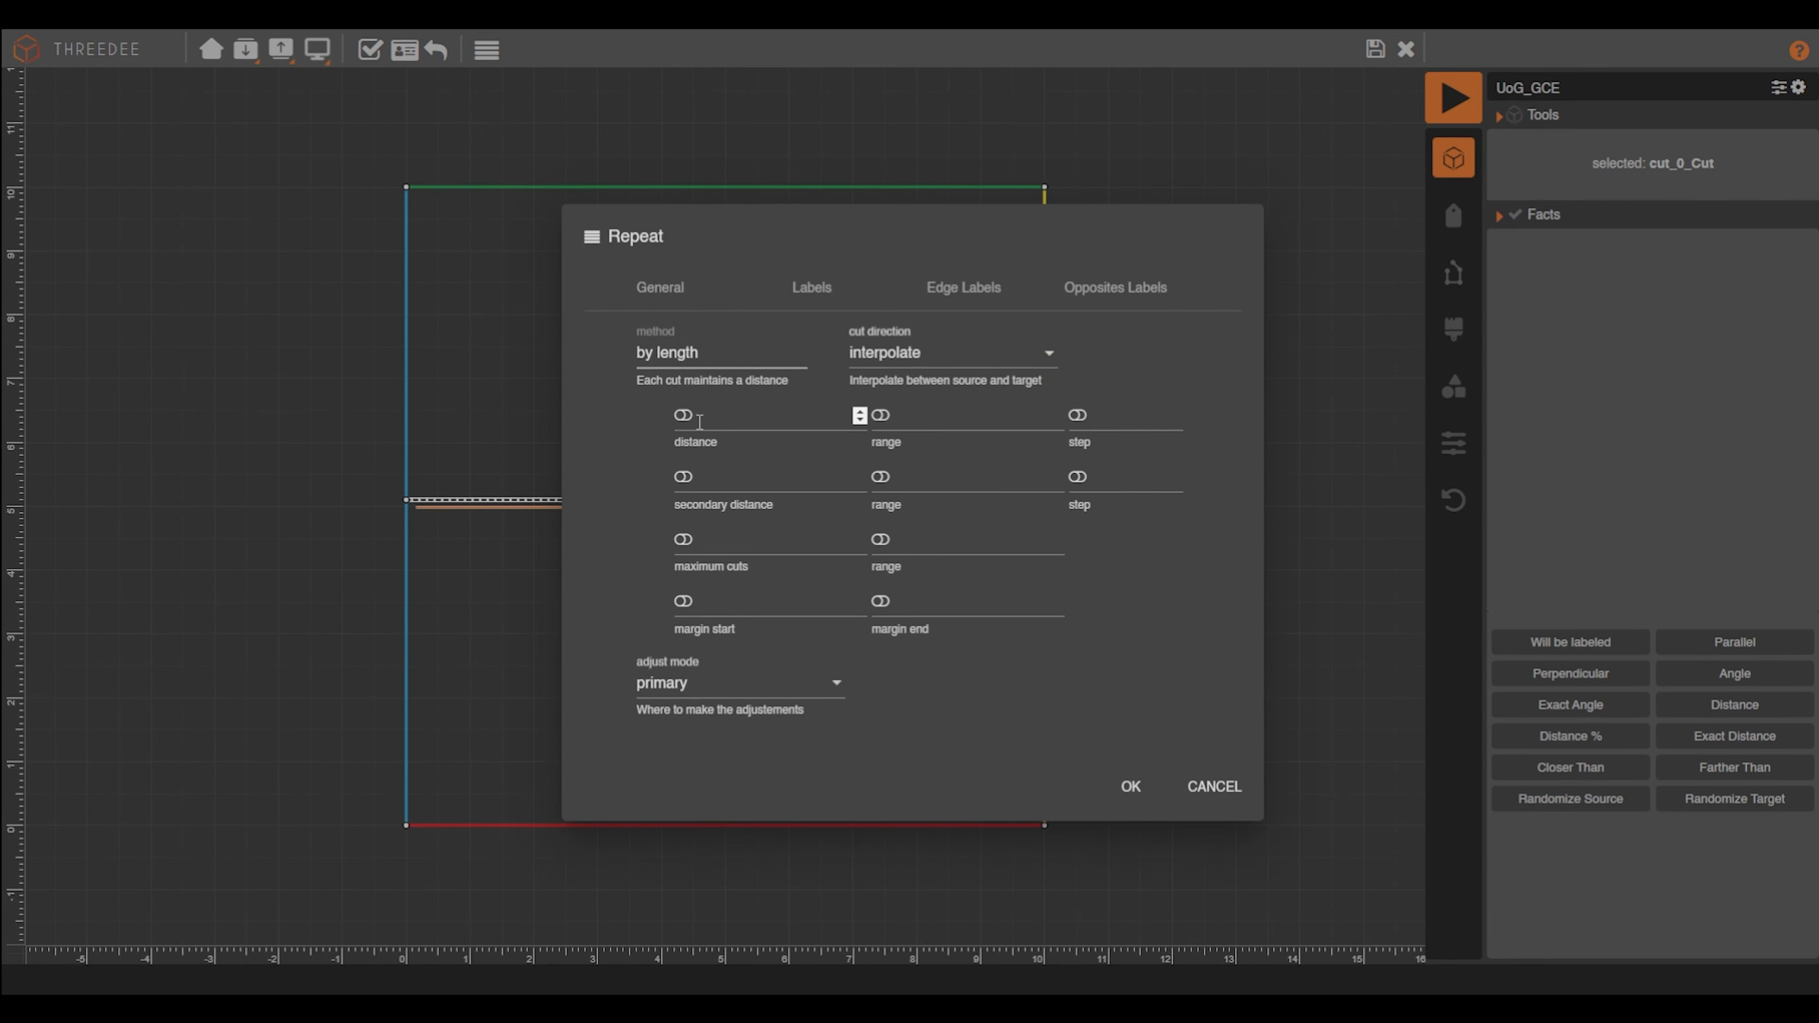
pyautogui.click(683, 418)
pyautogui.click(722, 420)
pyautogui.scroll(-5, 801, 555)
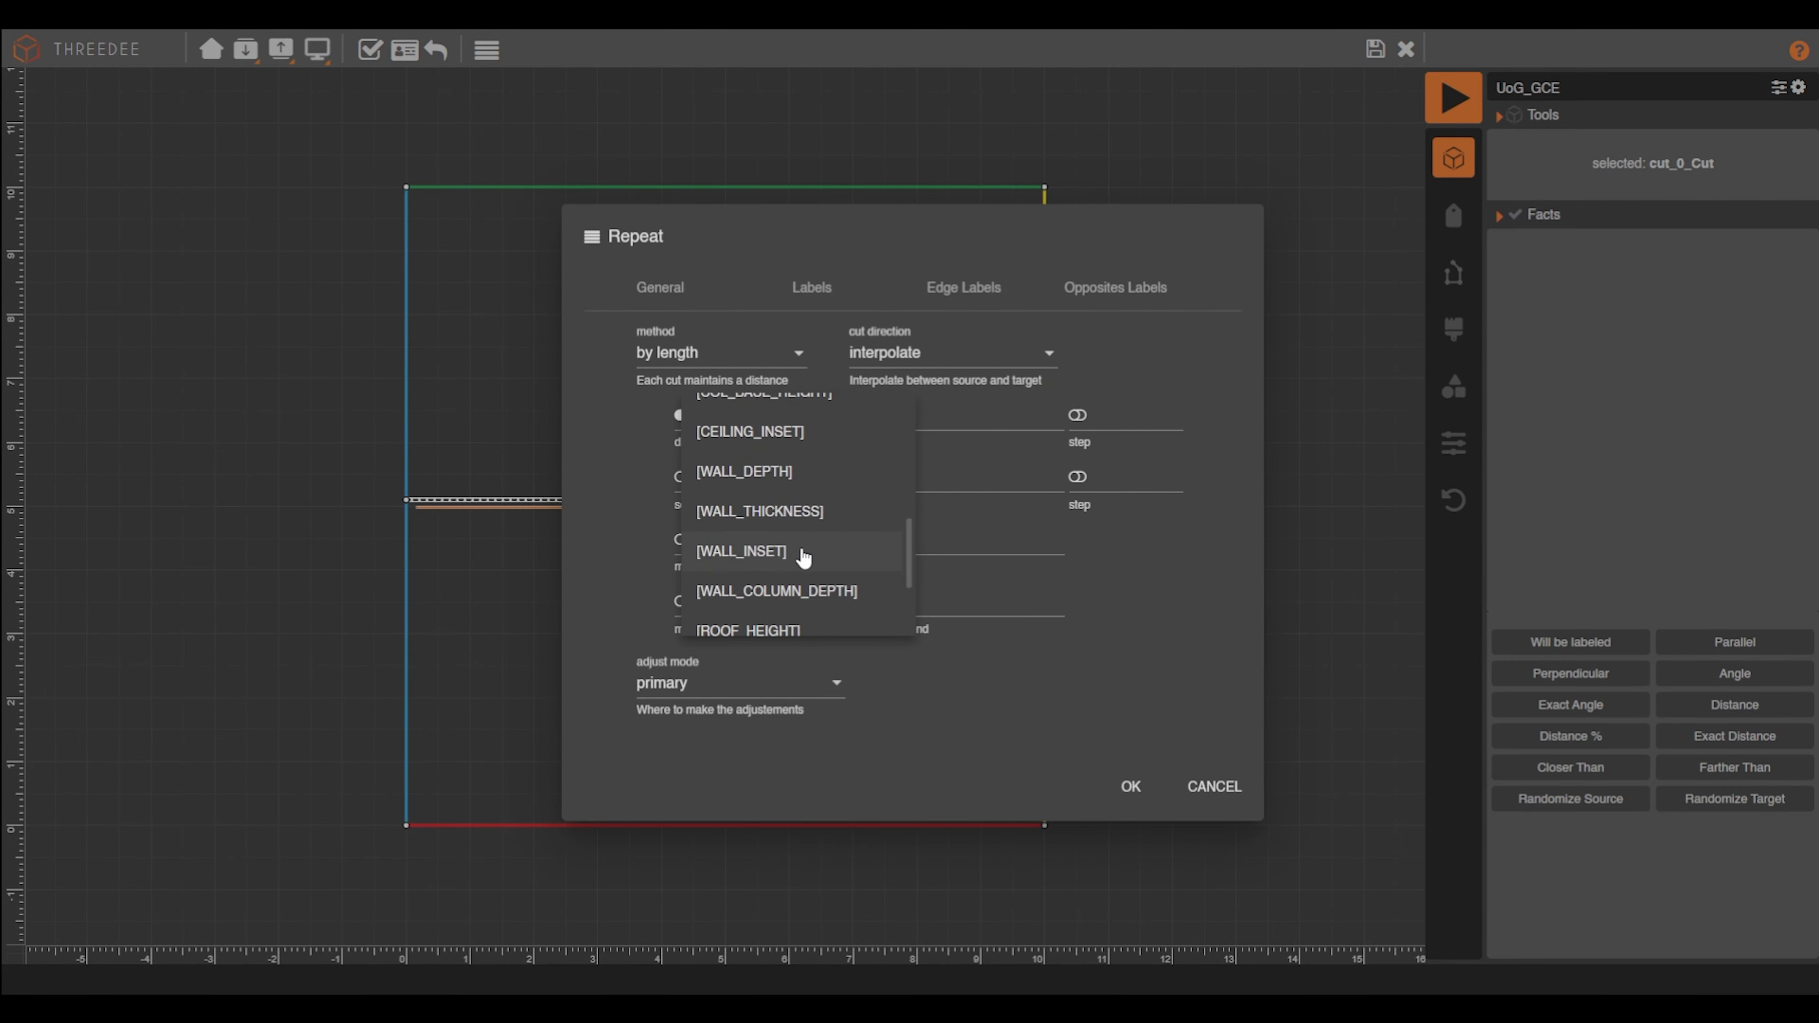
pyautogui.scroll(-3, 818, 580)
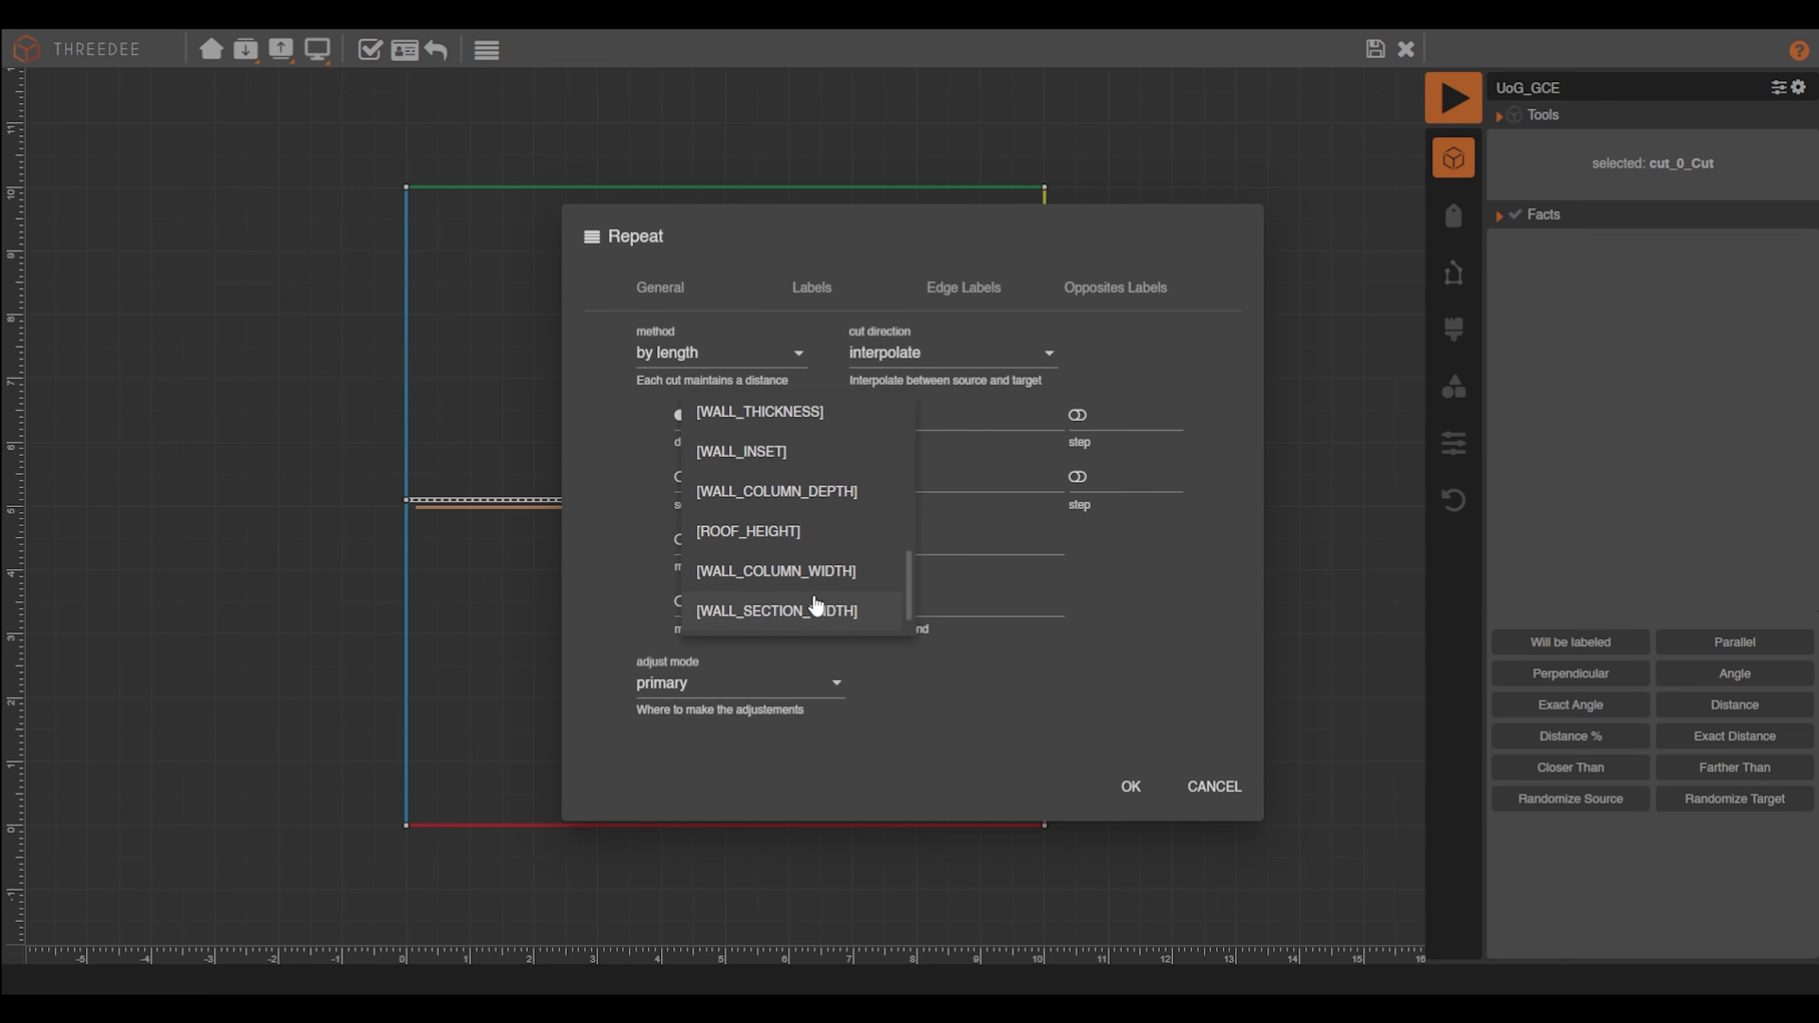
pyautogui.click(873, 589)
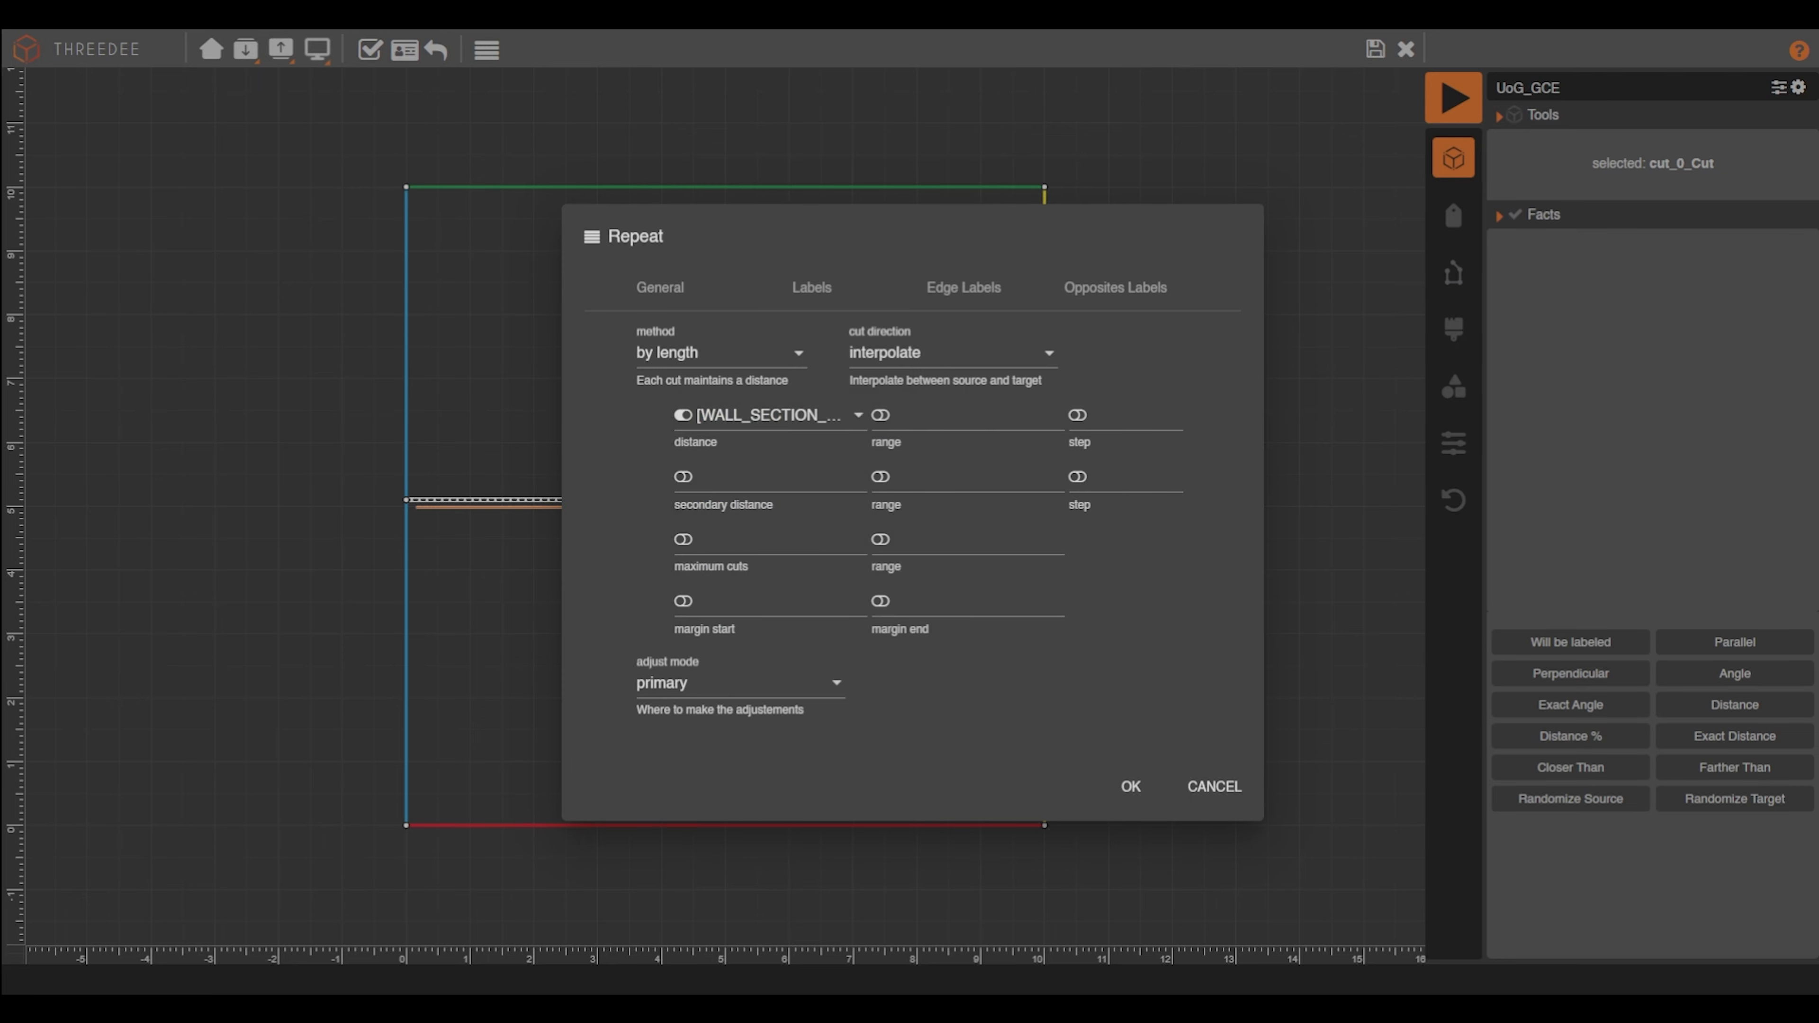
pyautogui.click(762, 604)
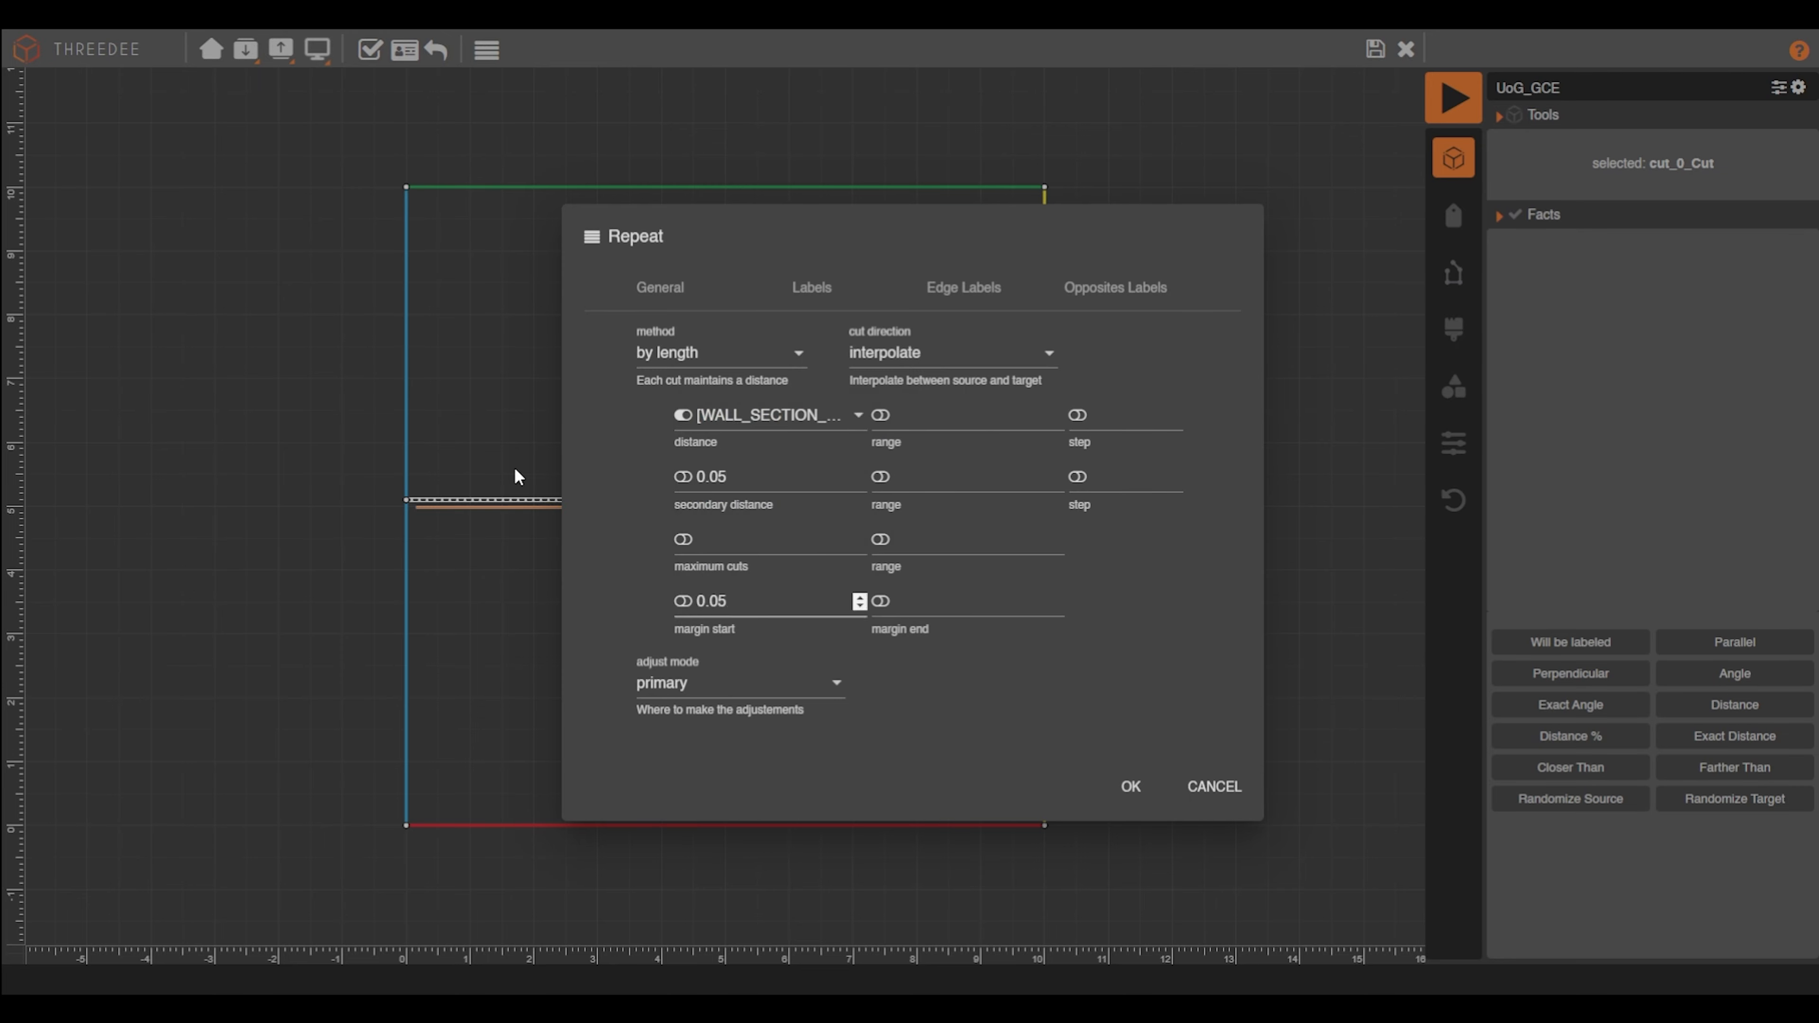
# Label all secondary faces of the repeat as 2, accept the settings and render the model in 3D
pyautogui.click(812, 290)
pyautogui.click(725, 433)
pyautogui.write('2')
pyautogui.click(837, 297)
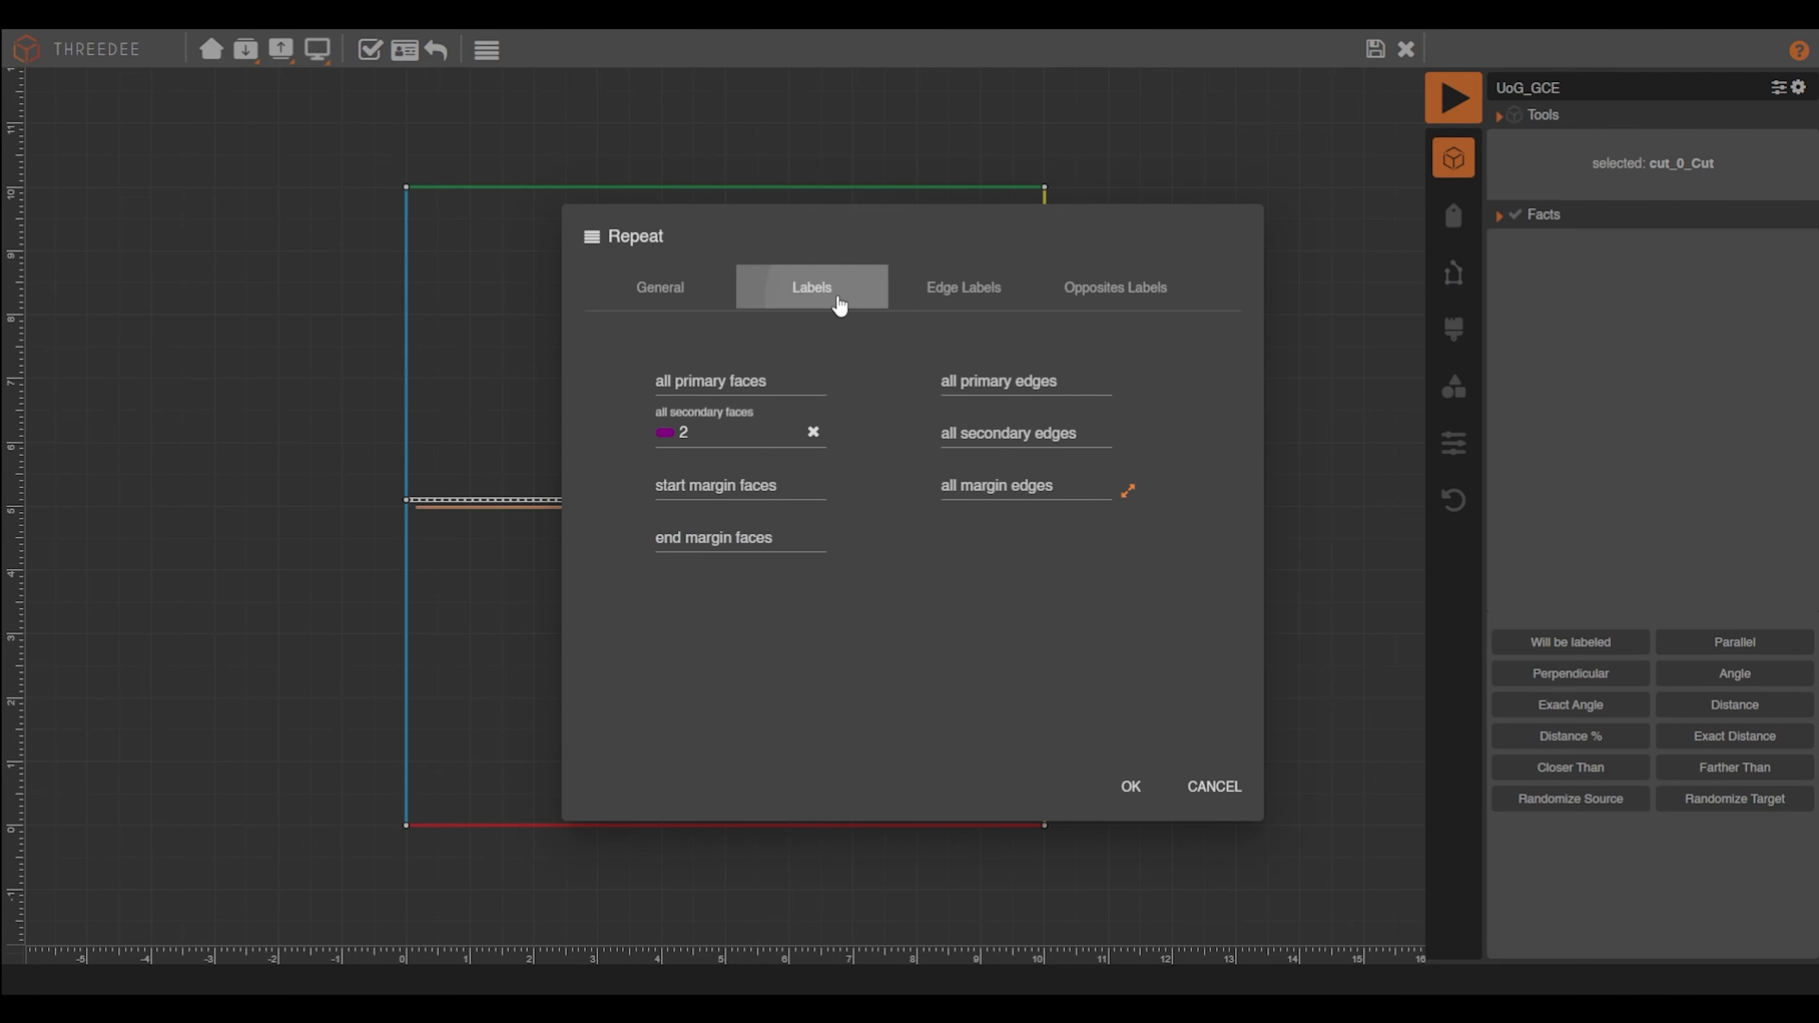
pyautogui.click(963, 288)
pyautogui.click(1130, 786)
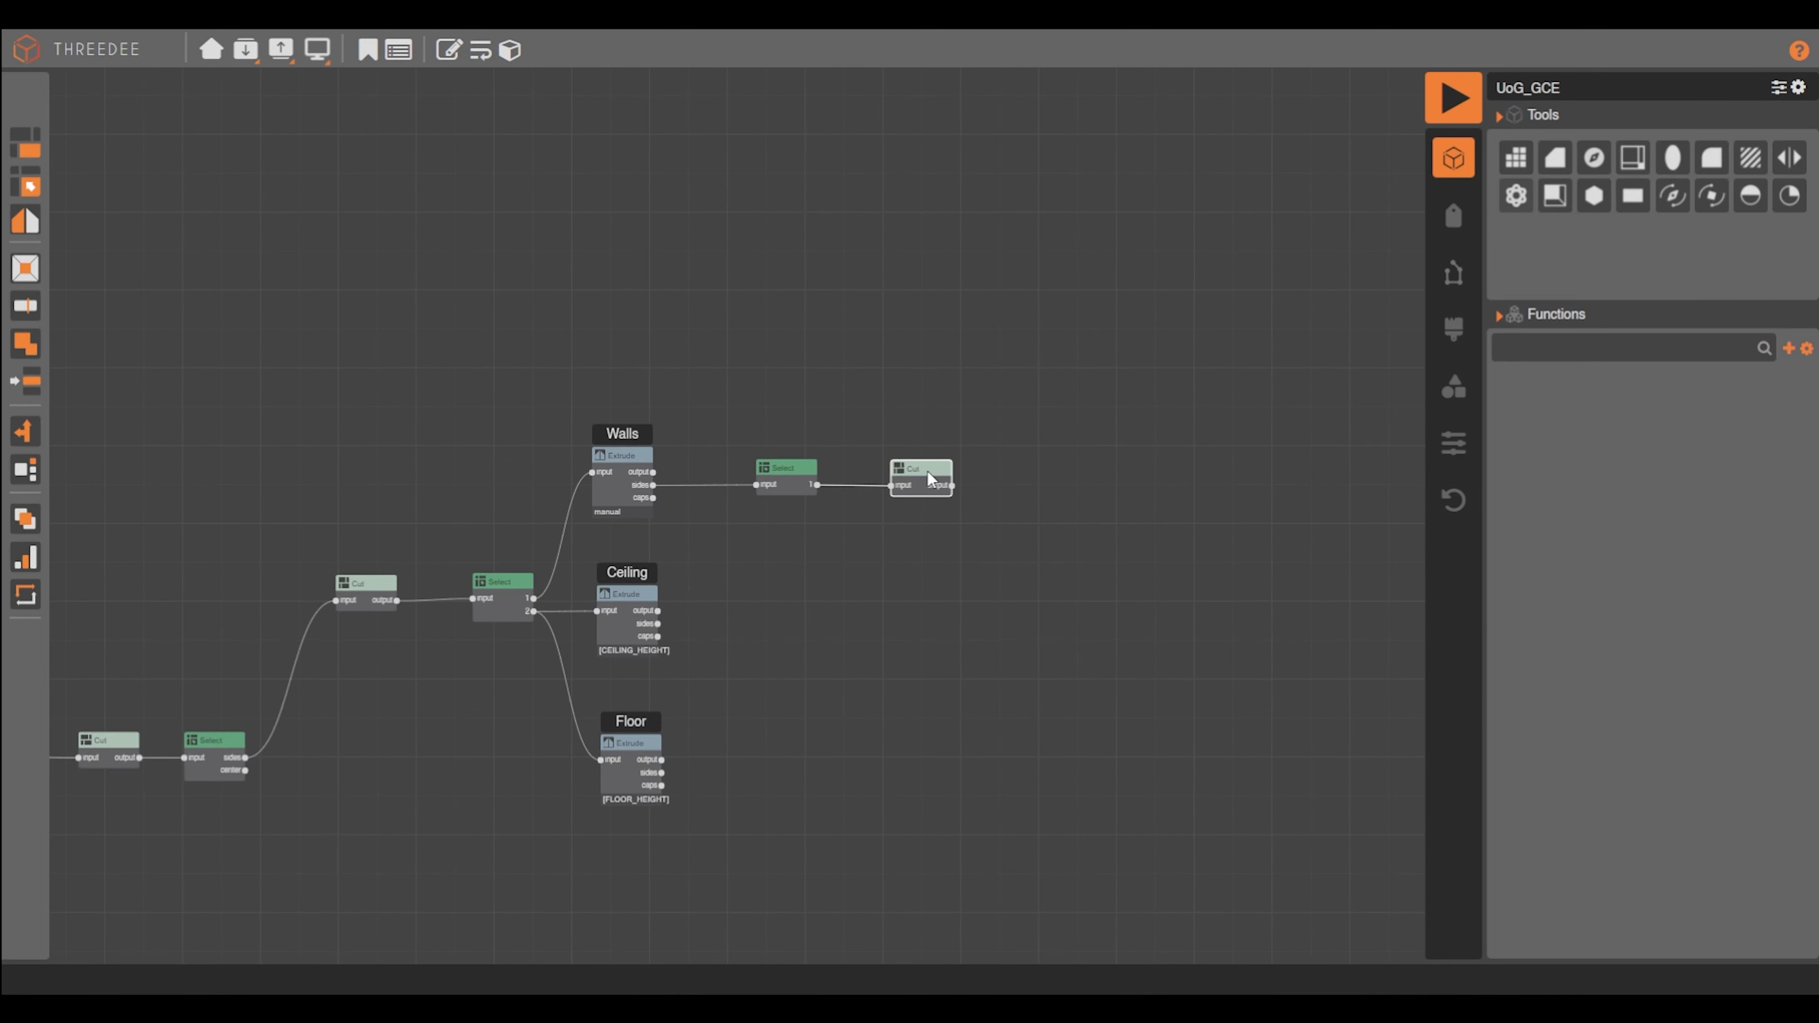
pyautogui.click(1428, 109)
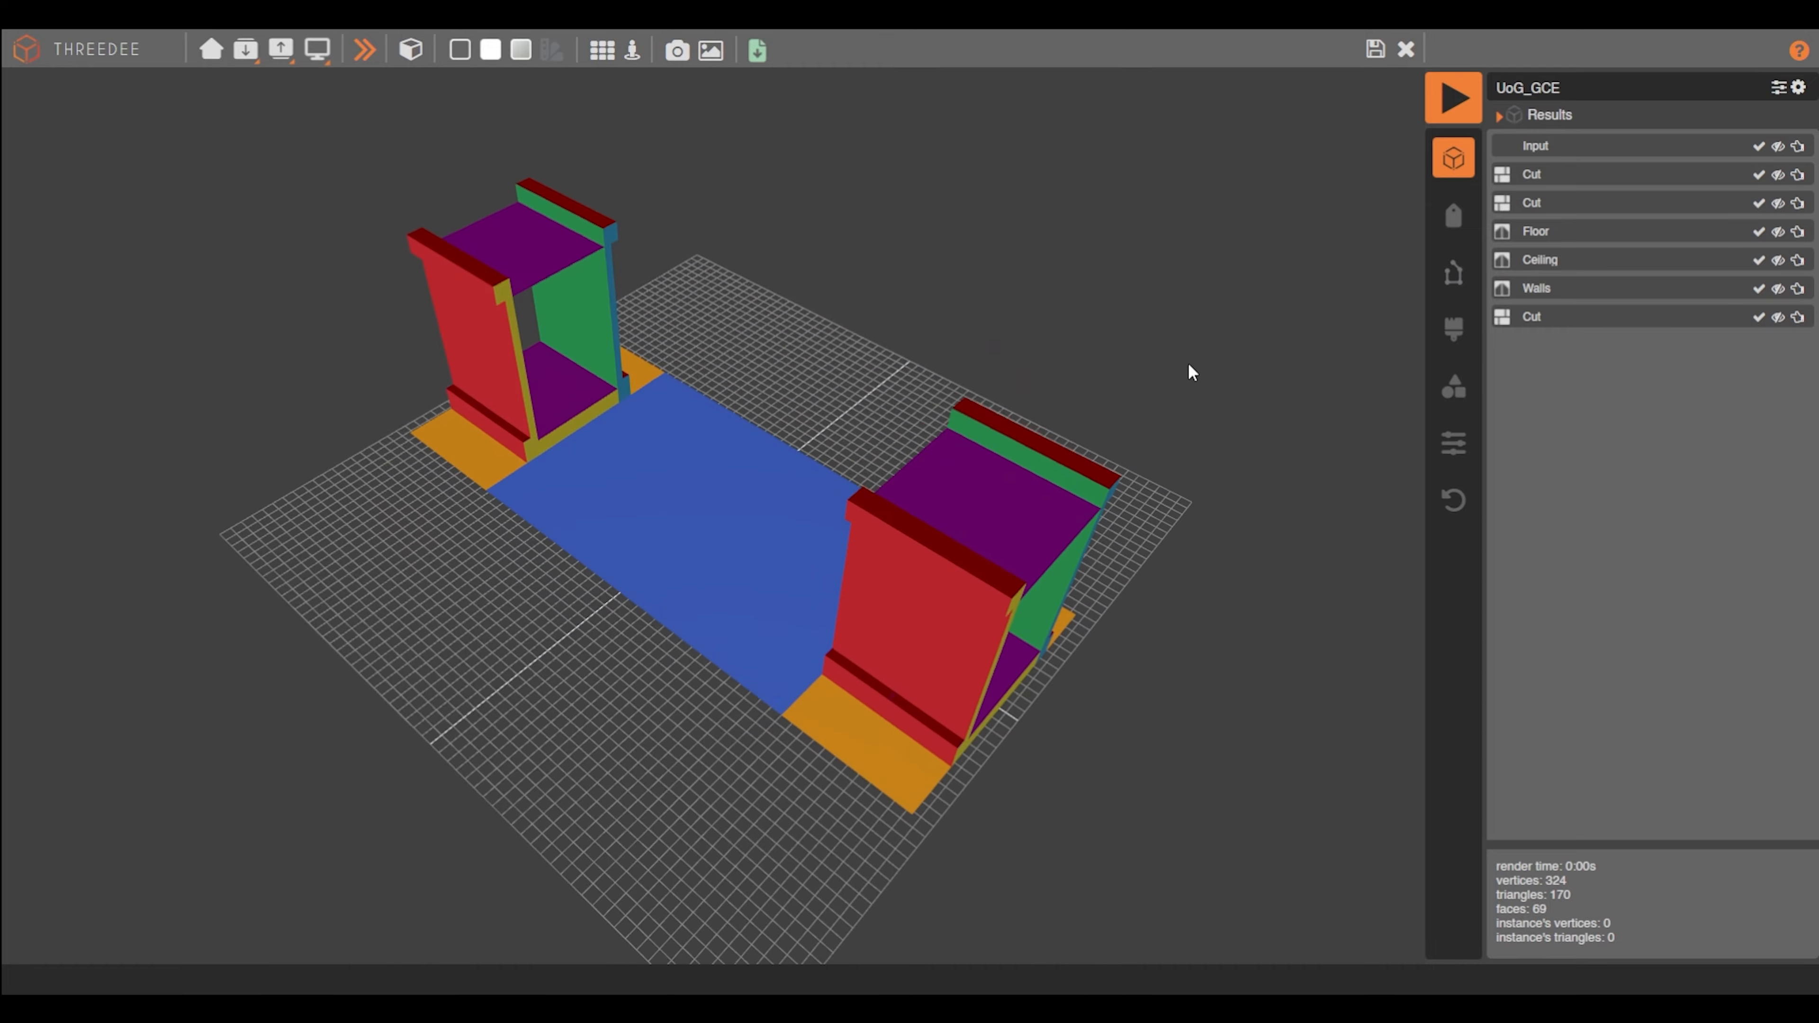
pyautogui.moveTo(1190, 370); pyautogui.dragTo(1008, 443)
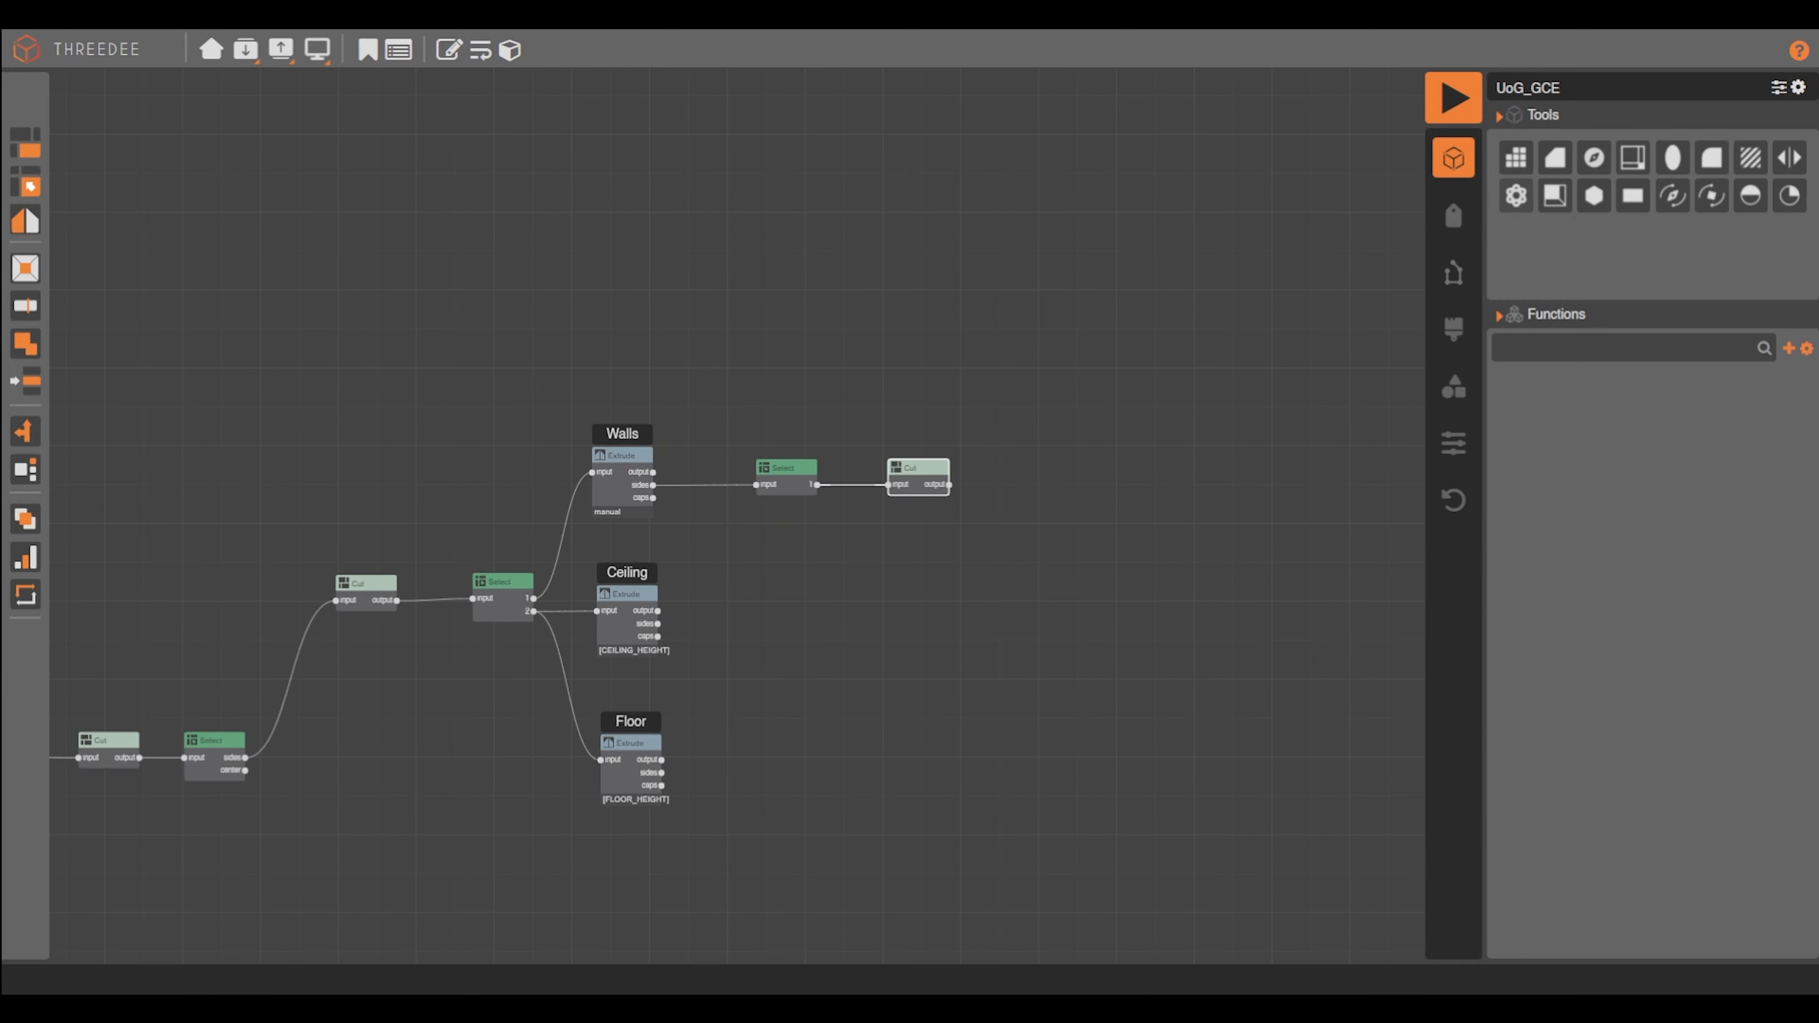
# Add a Select node after the repeated Cut node, selecting faces by label 1
pyautogui.moveTo(1088, 418); pyautogui.dragTo(880, 431)
pyautogui.scroll(1, 742, 478)
pyautogui.moveTo(677, 475); pyautogui.dragTo(821, 499)
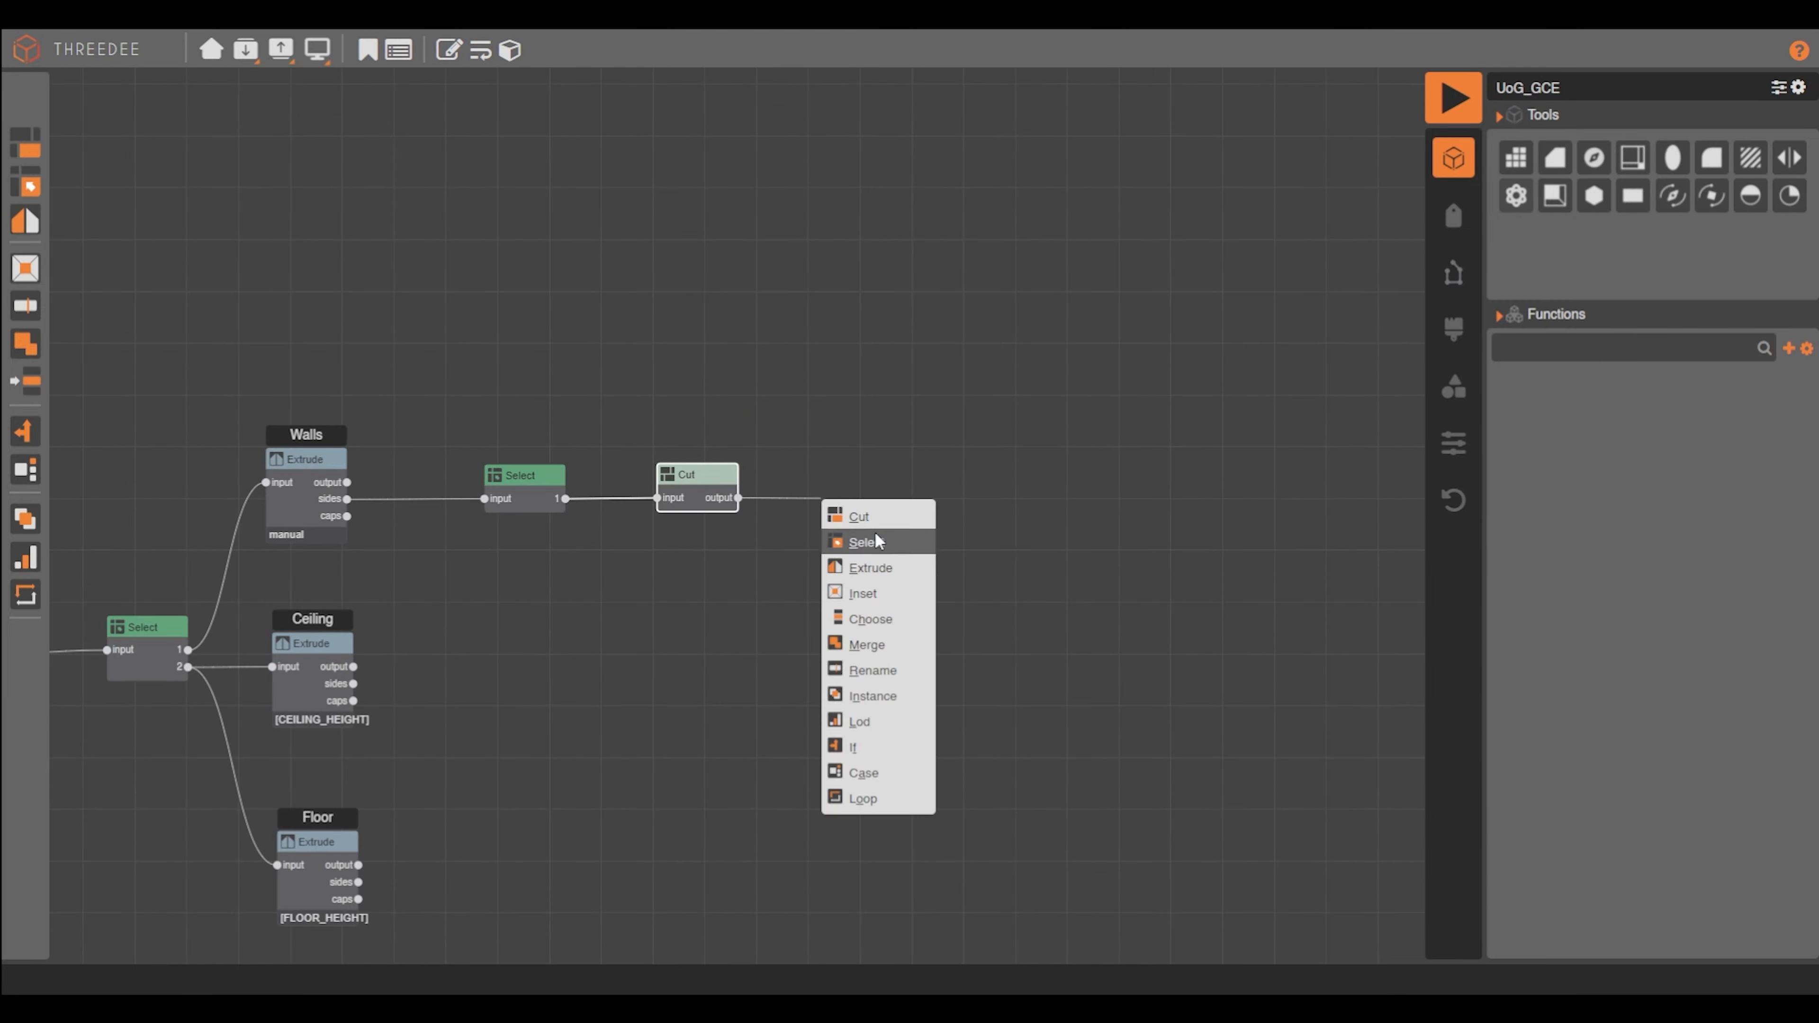
pyautogui.click(876, 542)
pyautogui.click(958, 447)
pyautogui.click(950, 503)
pyautogui.click(1083, 707)
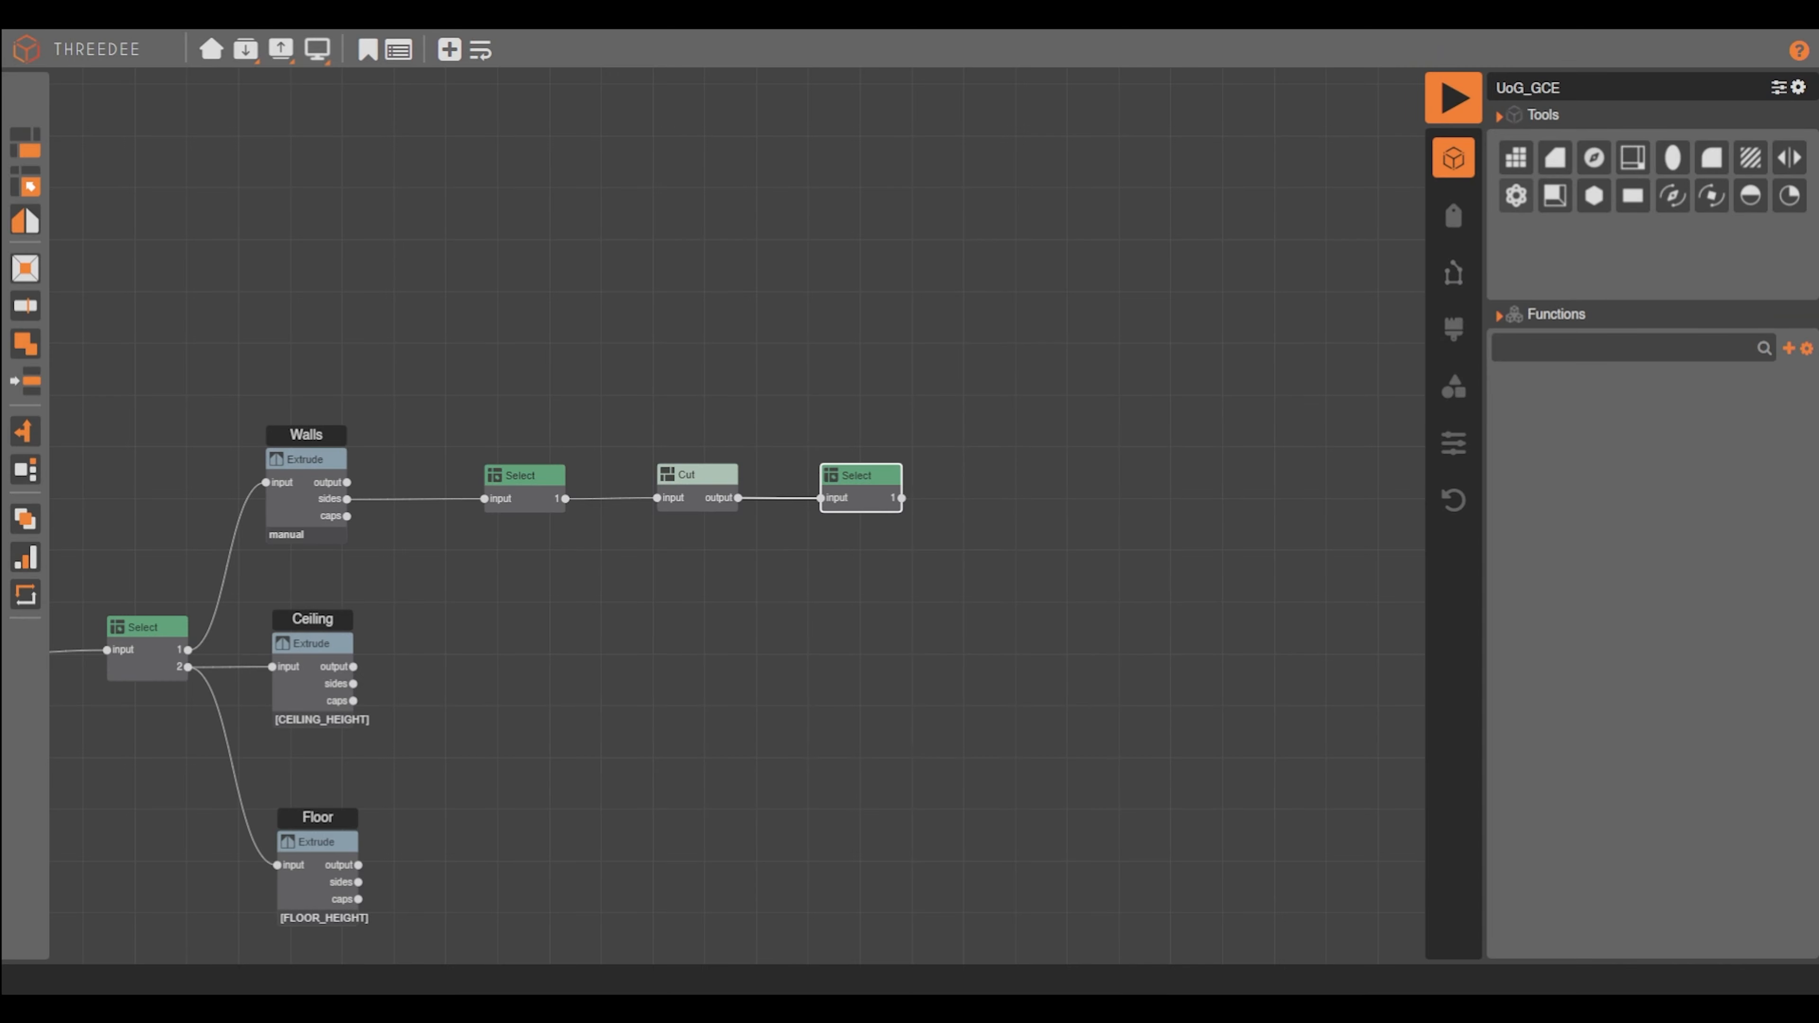
# Add a Cut node after the new Select and draw two vertical cuts from north to south edge, at about 2.1 and 8 units
pyautogui.moveTo(981, 508); pyautogui.dragTo(985, 508)
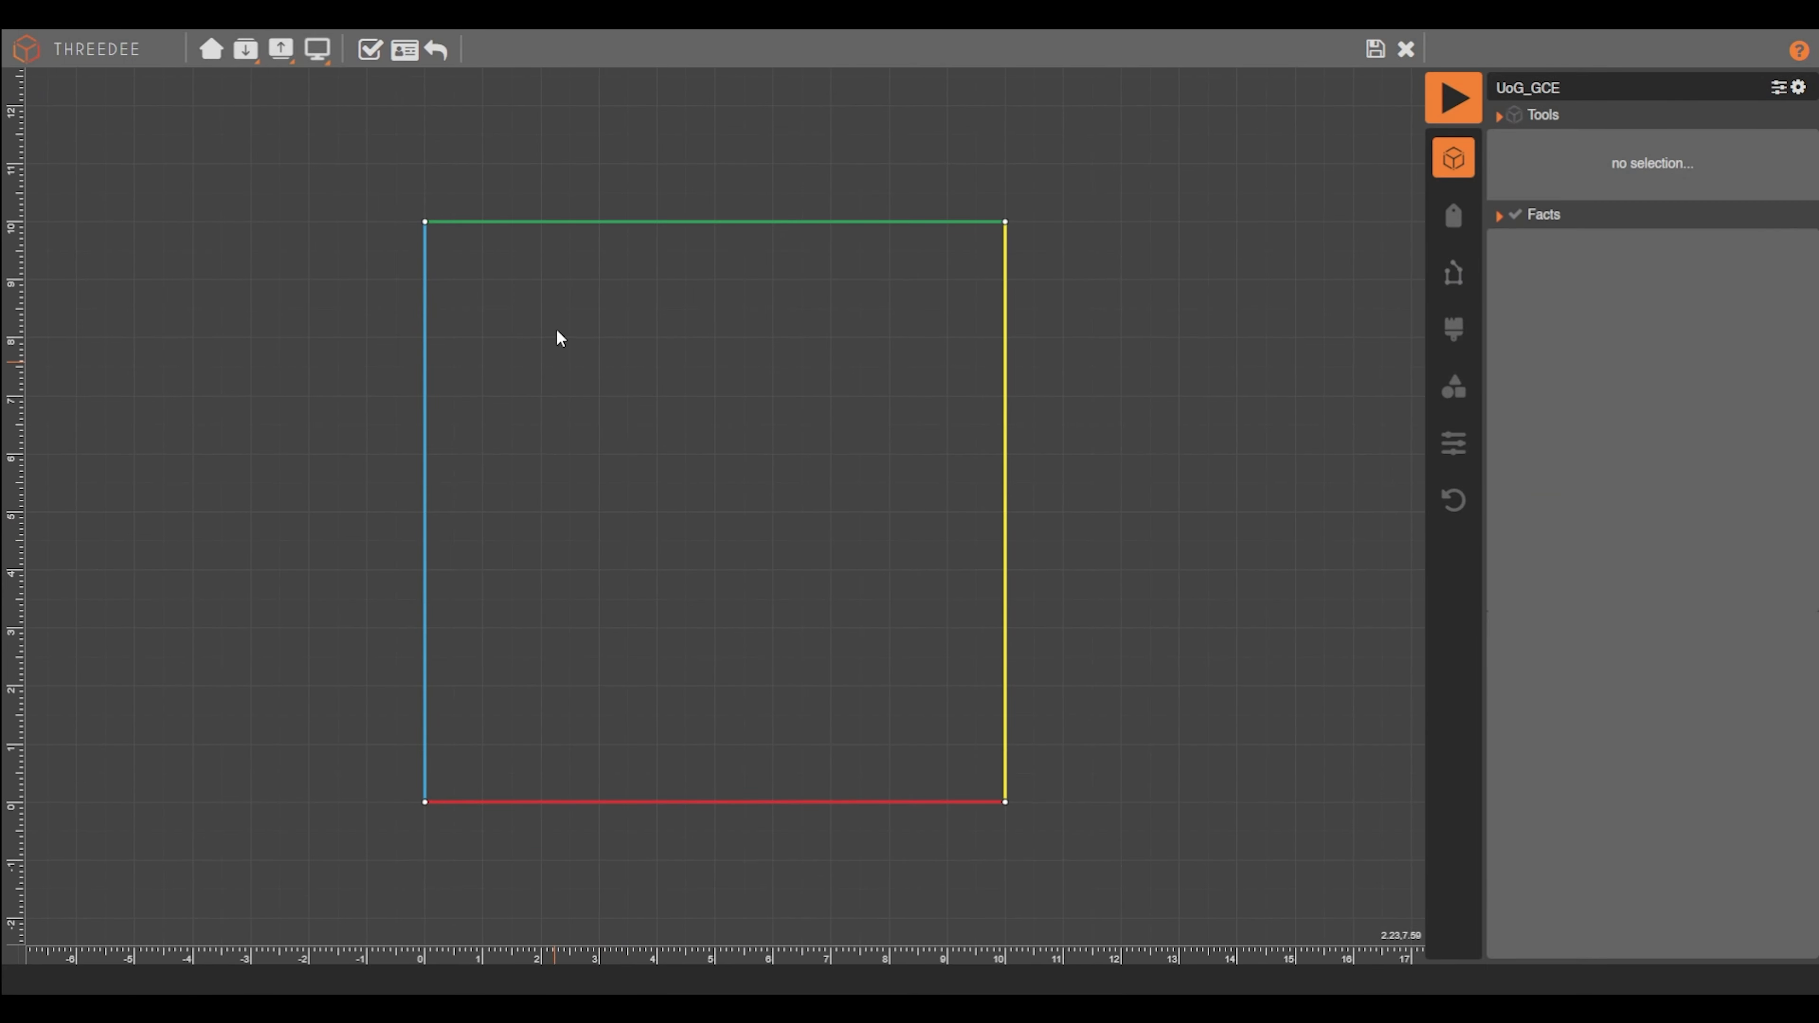
pyautogui.moveTo(547, 221)
pyautogui.mouseDown()
pyautogui.moveTo(569, 670)
pyautogui.moveTo(546, 802)
pyautogui.mouseUp()
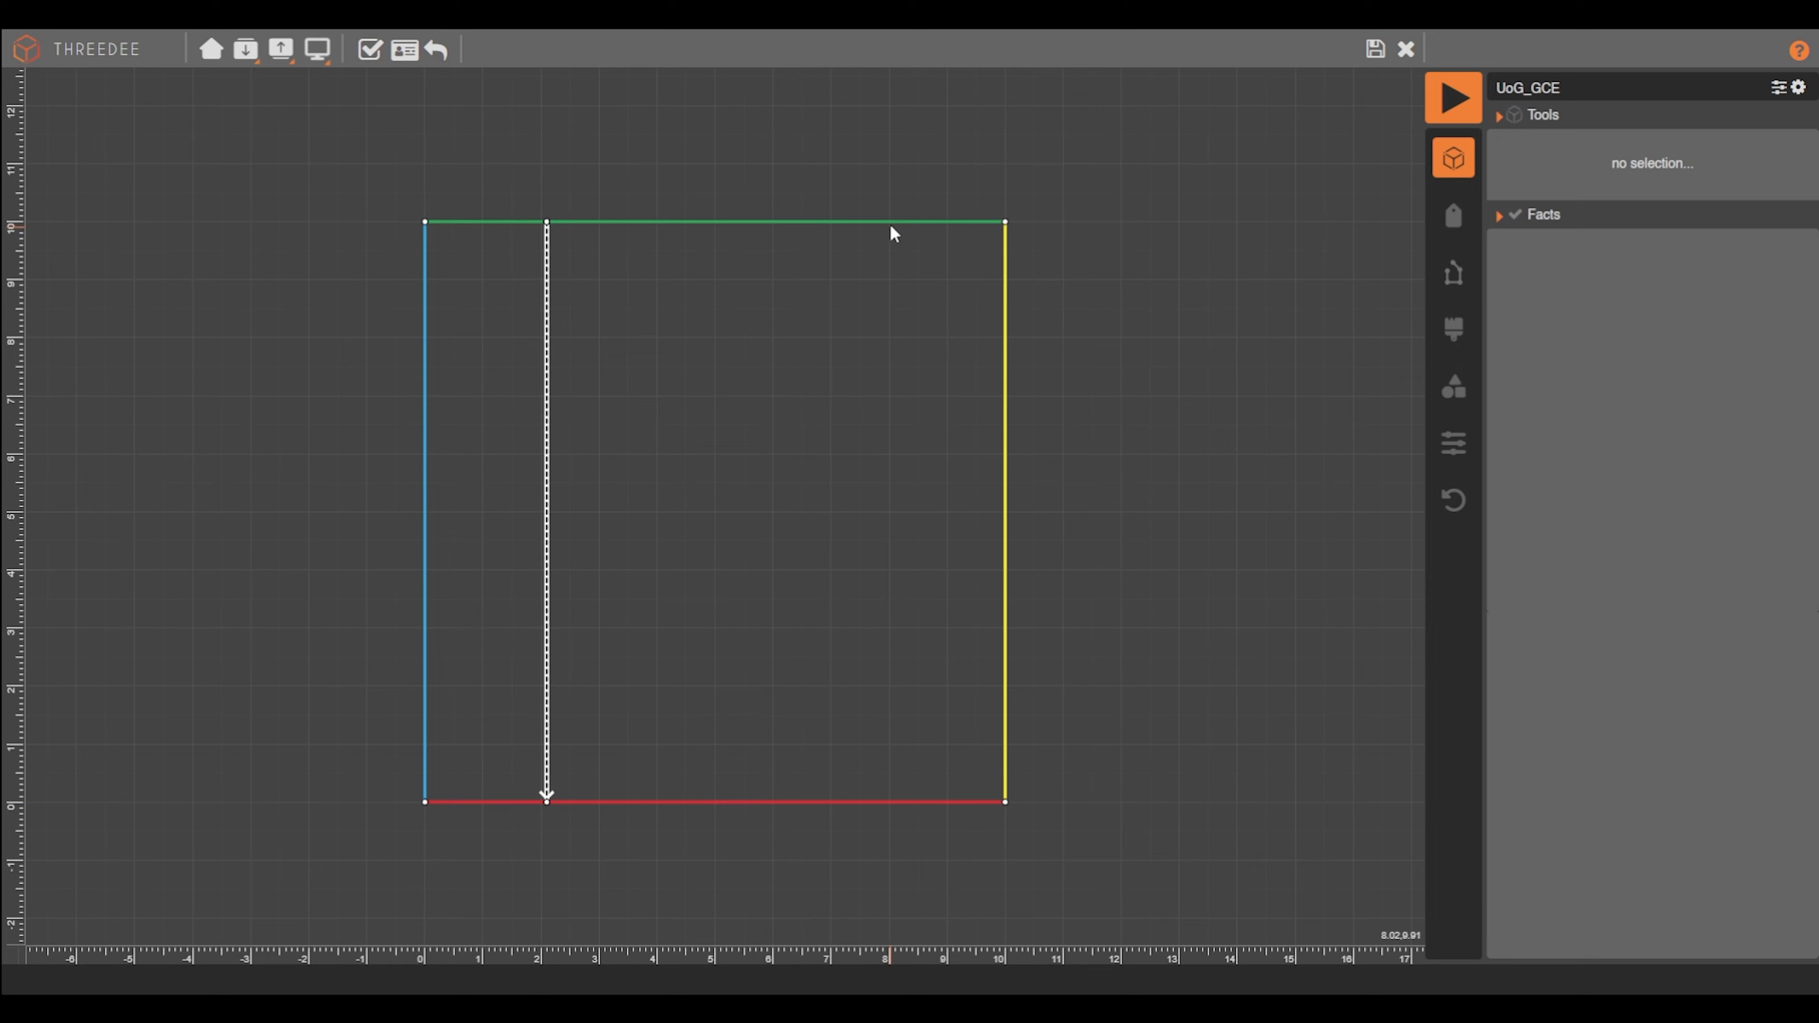
pyautogui.moveTo(890, 221)
pyautogui.mouseDown()
pyautogui.moveTo(897, 841)
pyautogui.moveTo(890, 802)
pyautogui.mouseUp()
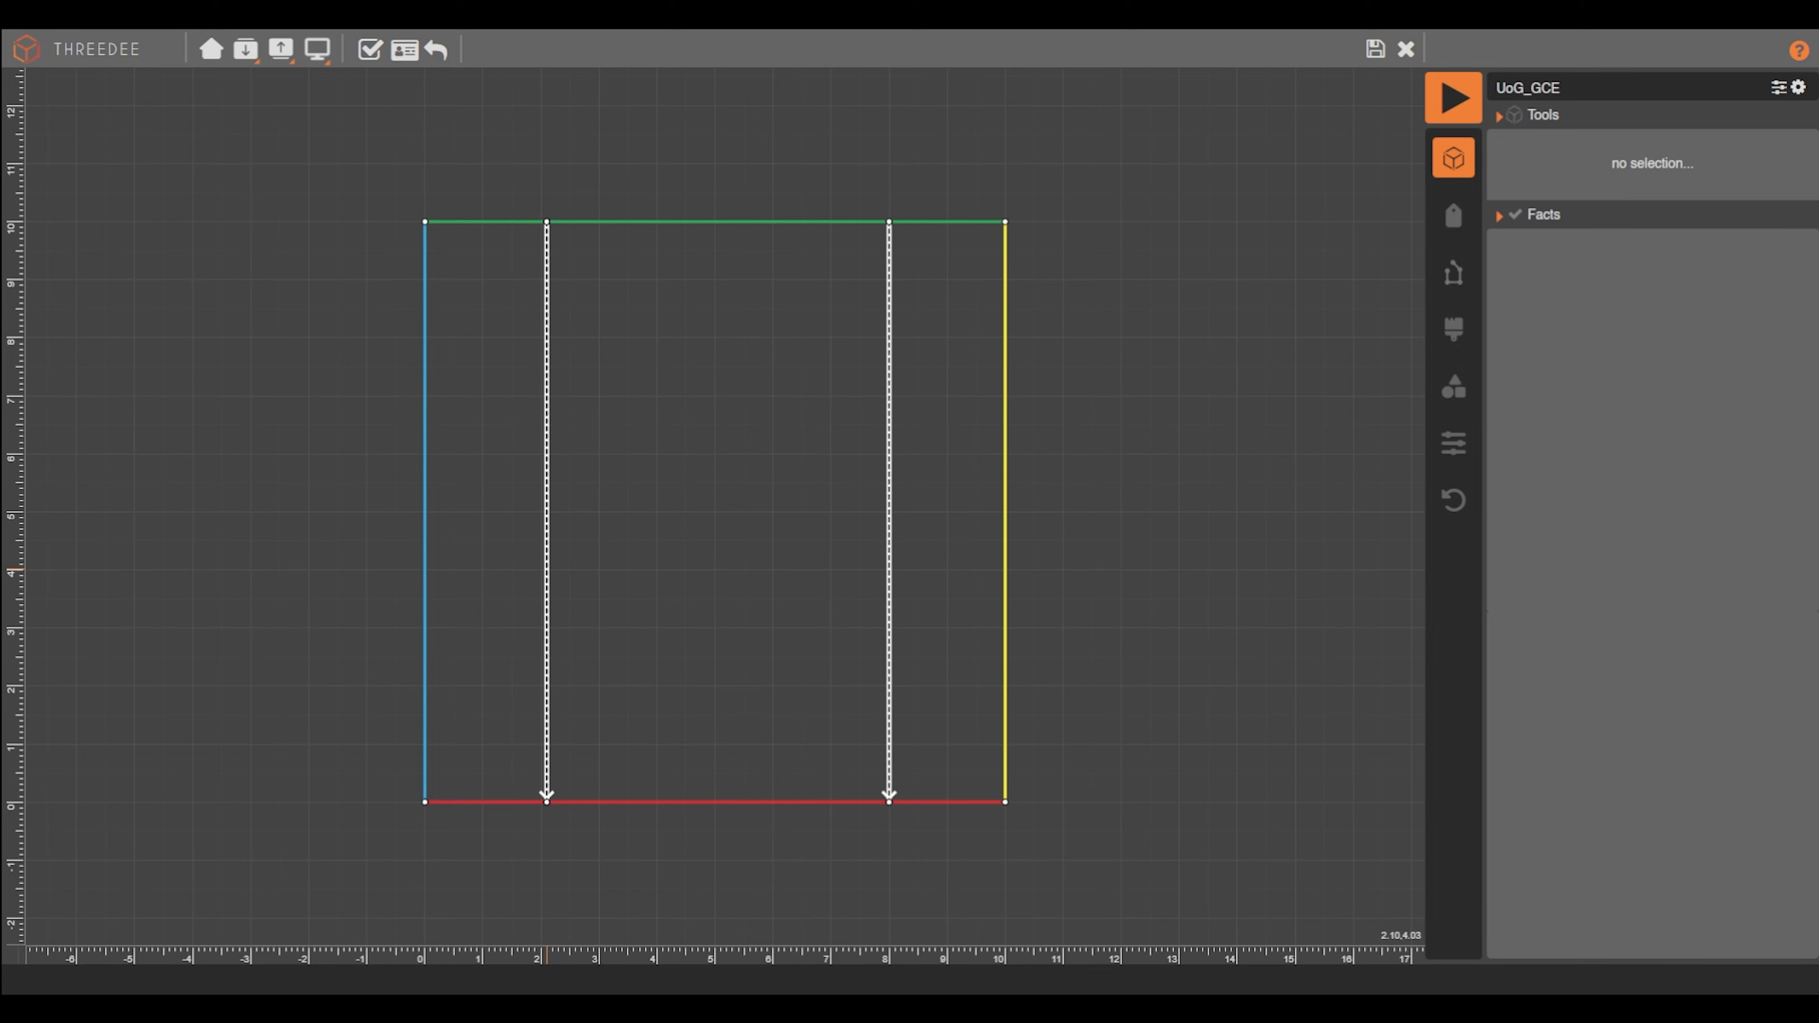
# Constrain the cut nearer the west edge parallel to that edge at an exact distance of [WALL_COLUMN_WIDTH]
pyautogui.click(548, 581)
pyautogui.click(427, 560)
pyautogui.click(1640, 641)
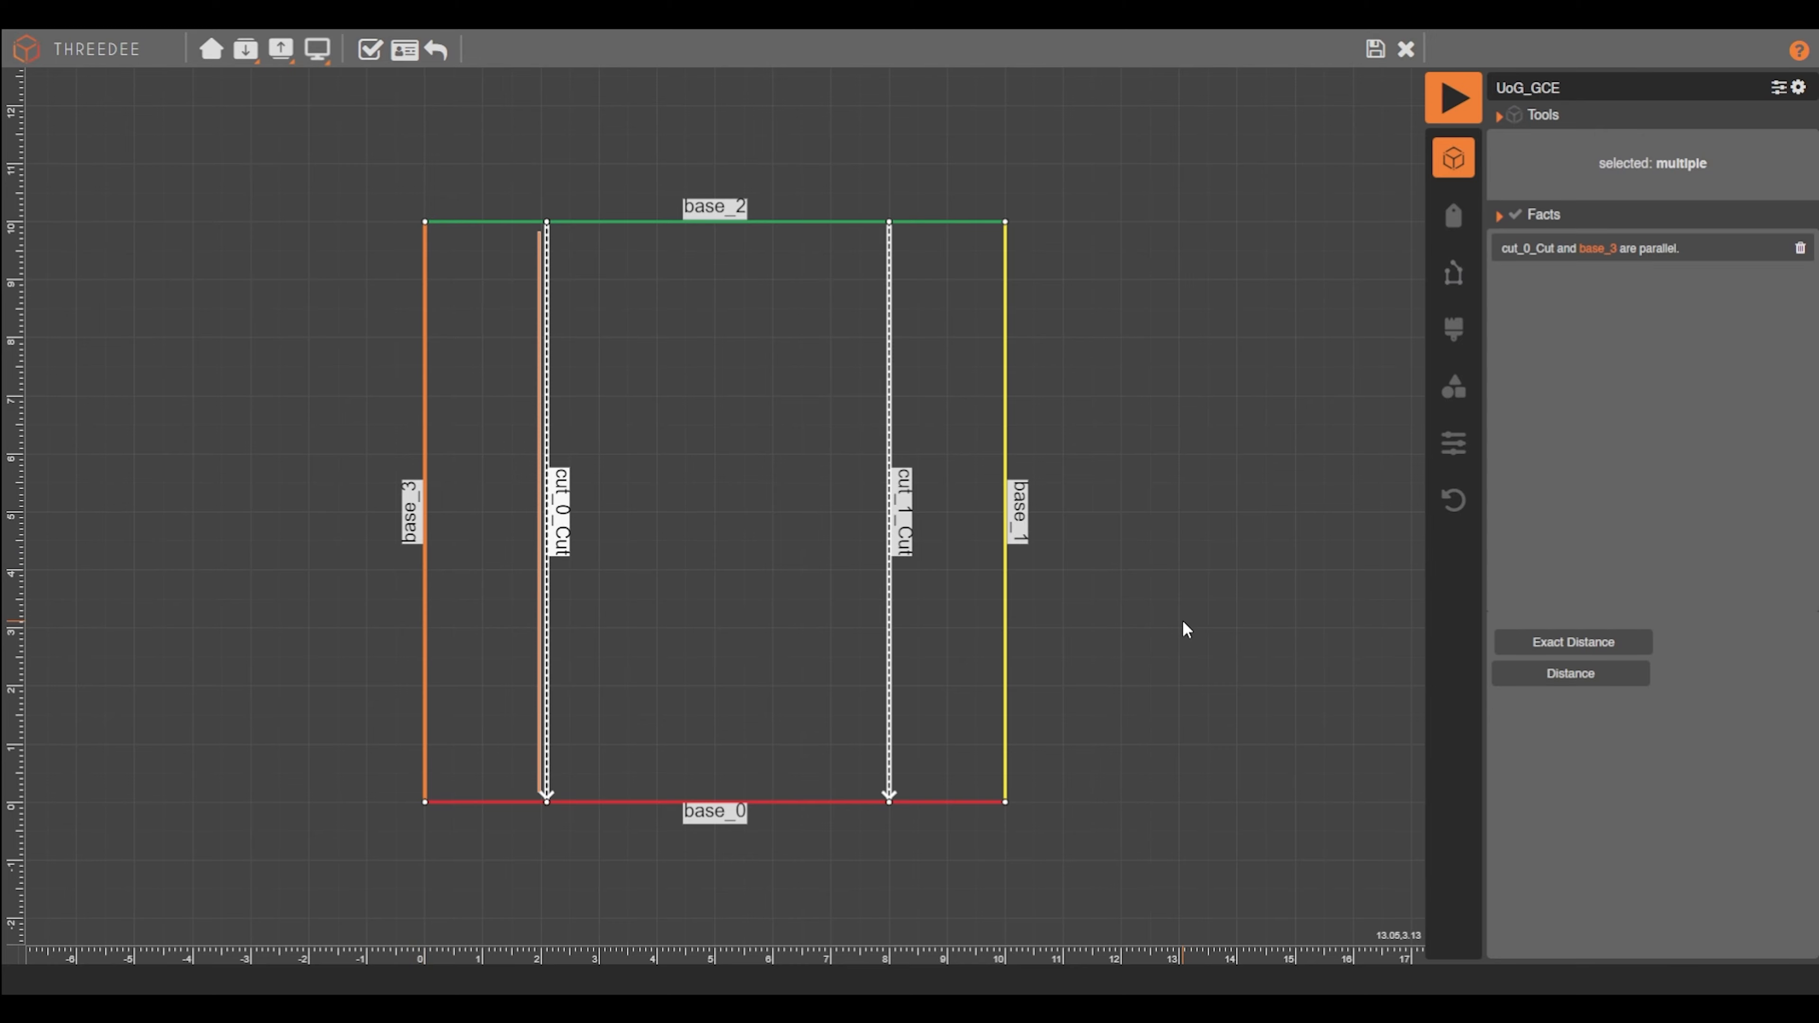
pyautogui.click(1530, 645)
pyautogui.click(1569, 291)
pyautogui.click(855, 509)
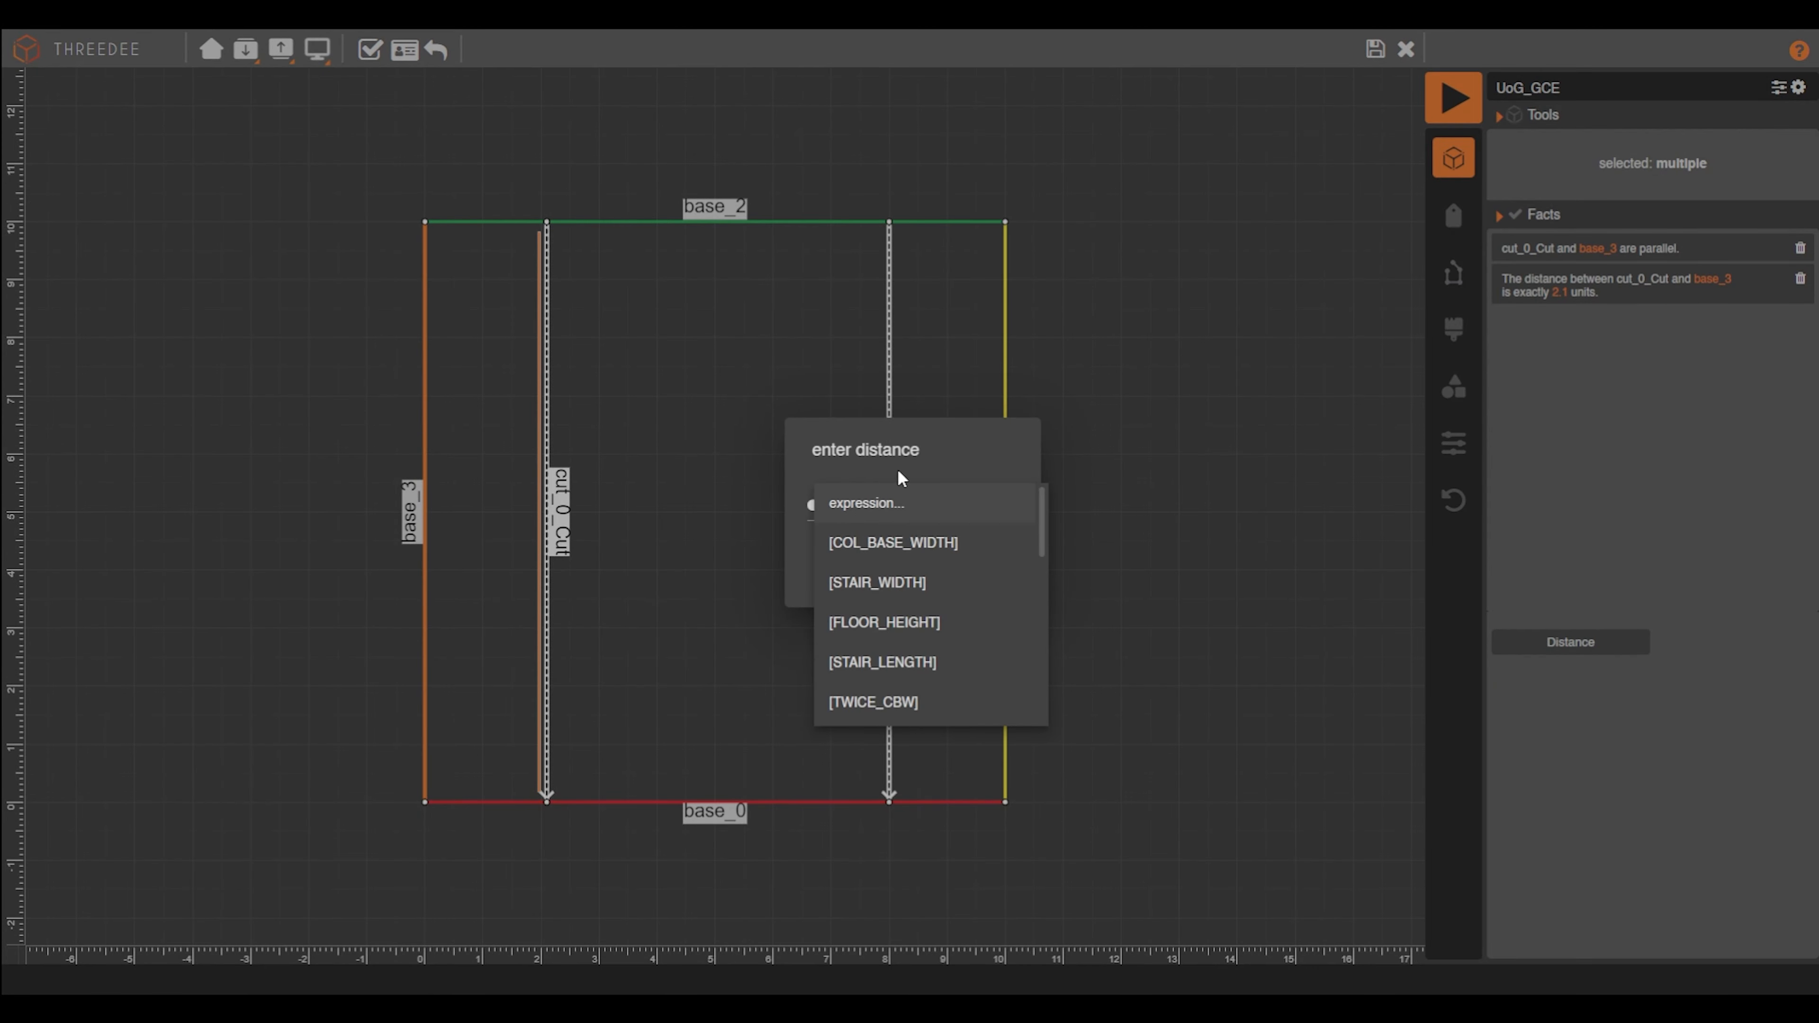
pyautogui.scroll(-5, 962, 605)
pyautogui.click(948, 630)
pyautogui.click(910, 577)
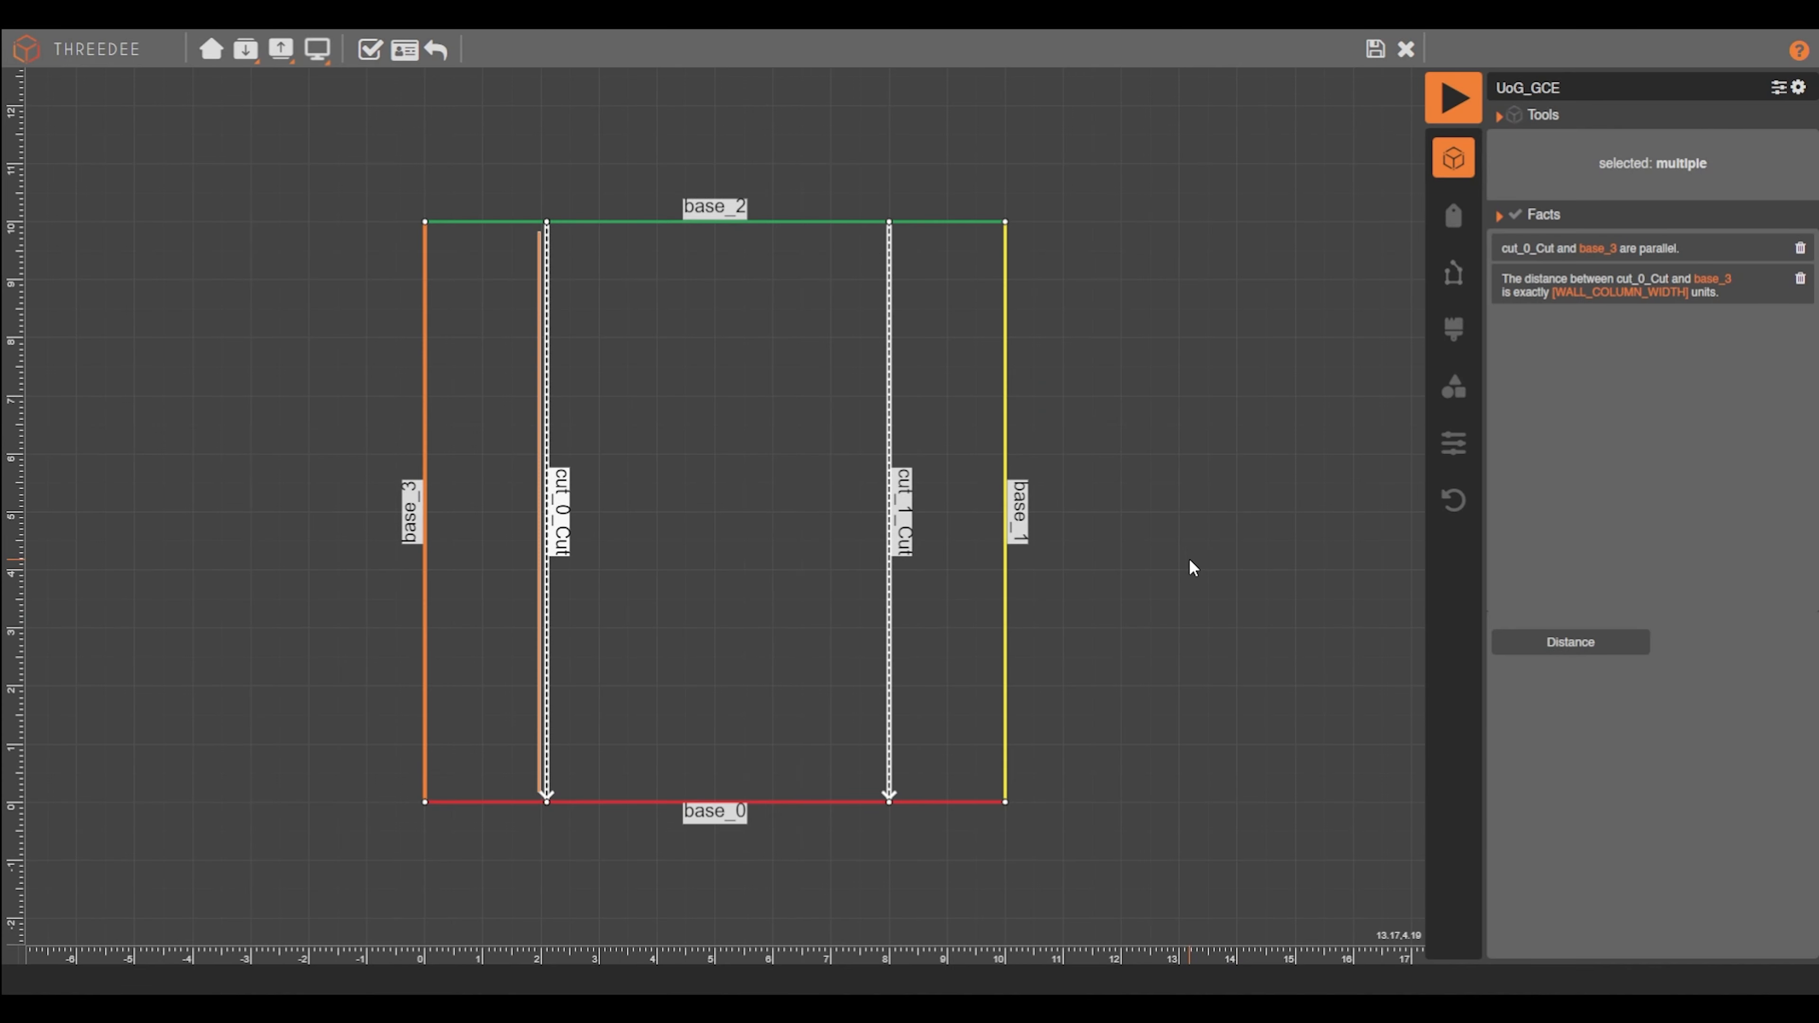
# Constrain the cut nearer the east edge parallel to that edge at an exact distance of [WALL_COLUMN_WIDTH]
pyautogui.click(874, 467)
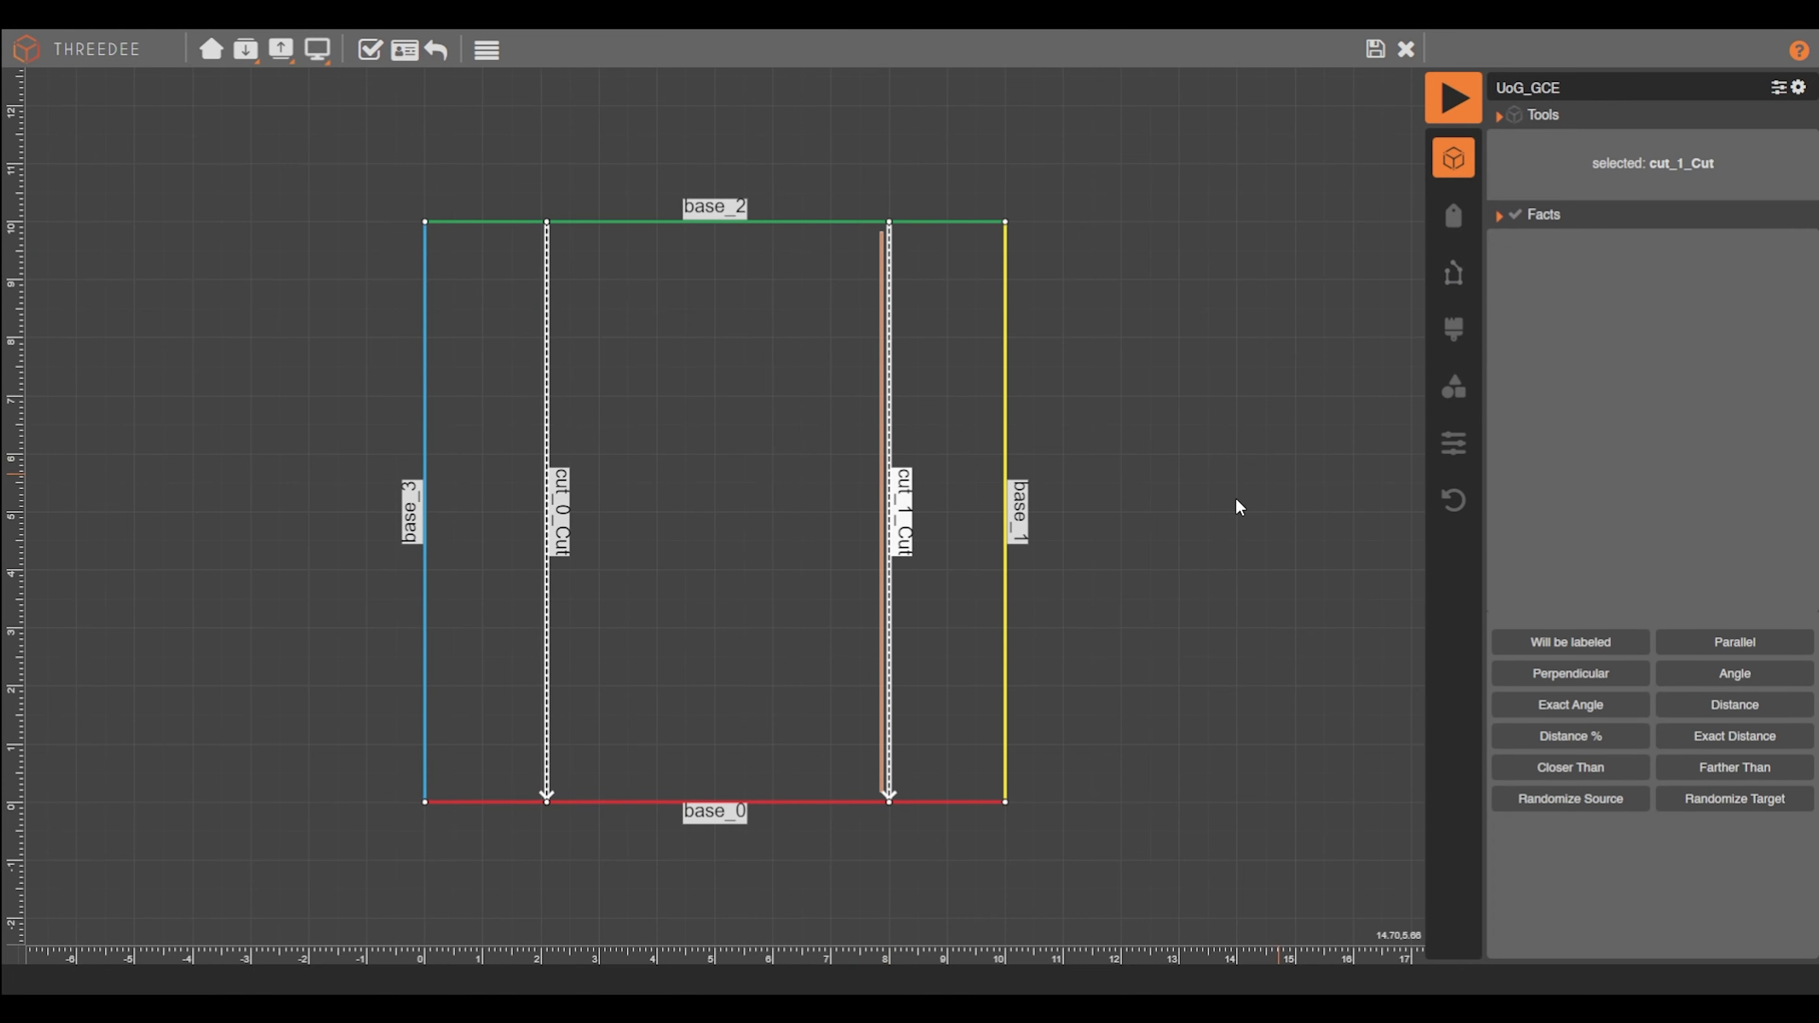
pyautogui.keyDown('shift'); pyautogui.click(1006, 508); pyautogui.keyUp('shift')
pyautogui.click(1735, 642)
pyautogui.click(1571, 642)
pyautogui.click(1556, 293)
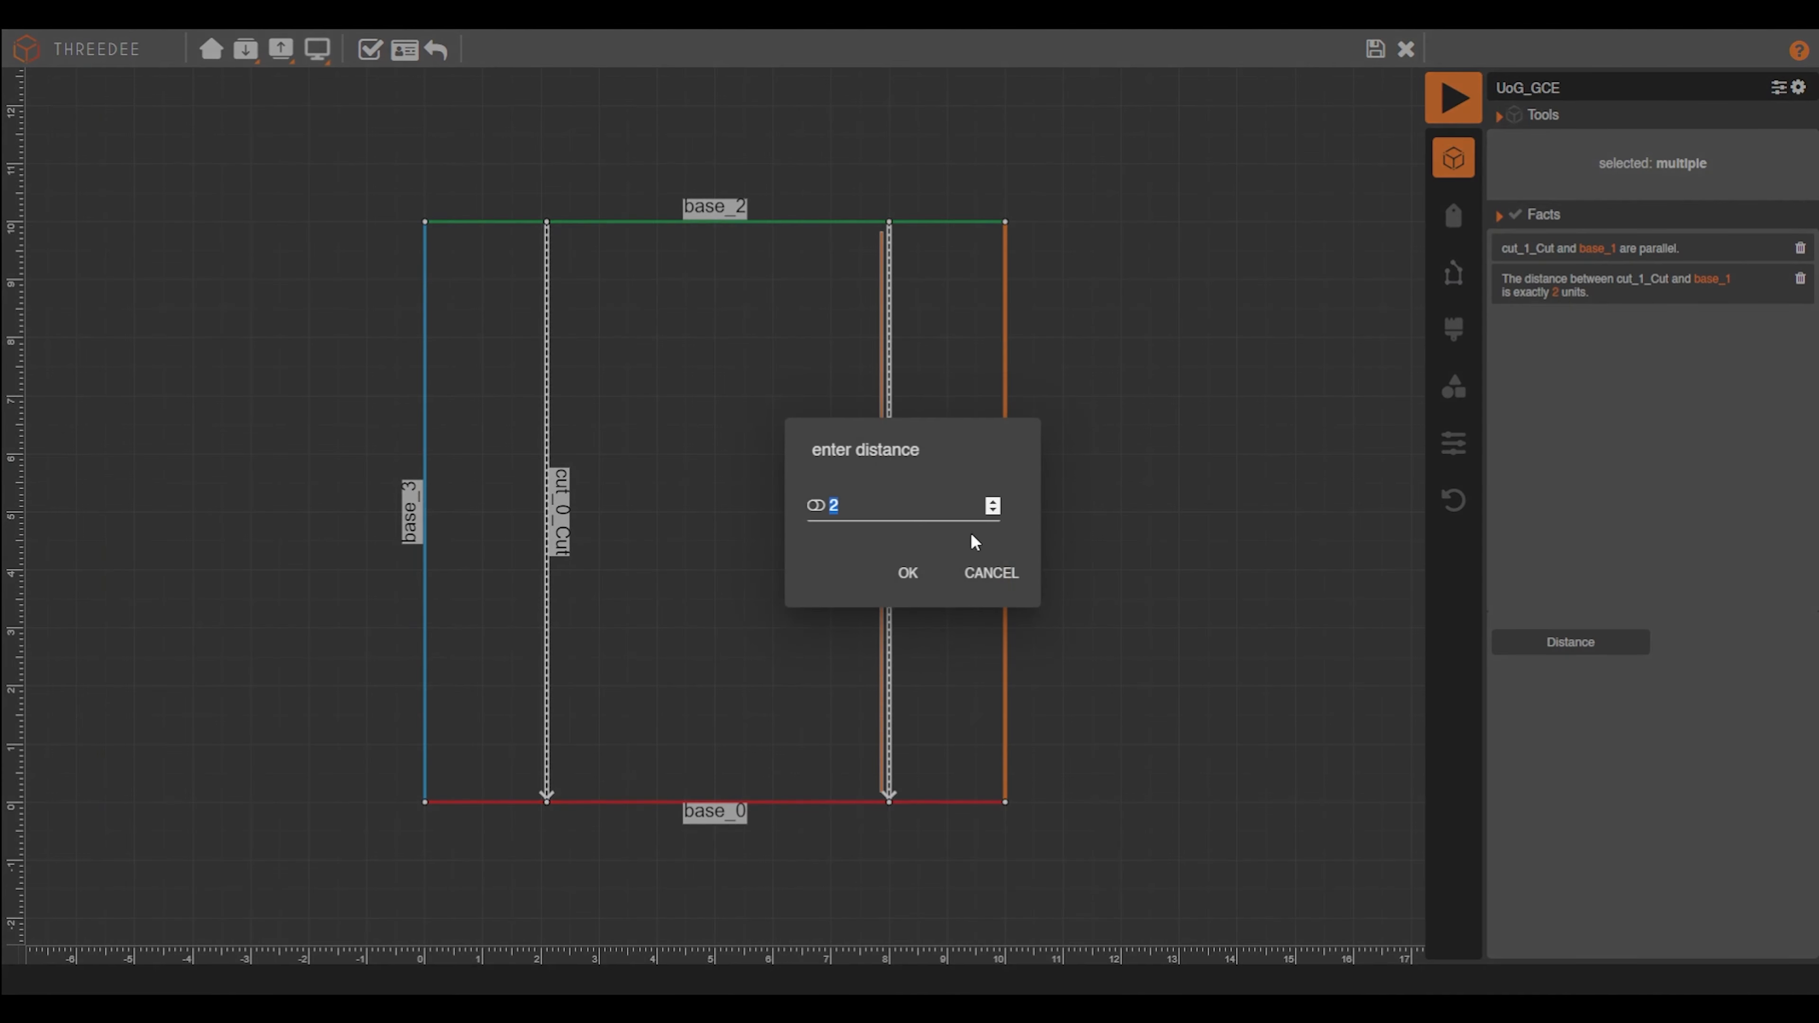
pyautogui.click(816, 506)
pyautogui.click(906, 507)
pyautogui.scroll(-5, 940, 610)
pyautogui.click(964, 622)
pyautogui.click(907, 576)
# Label the outer strips along the east and west edges as 2, then save and close the cut
pyautogui.click(947, 401)
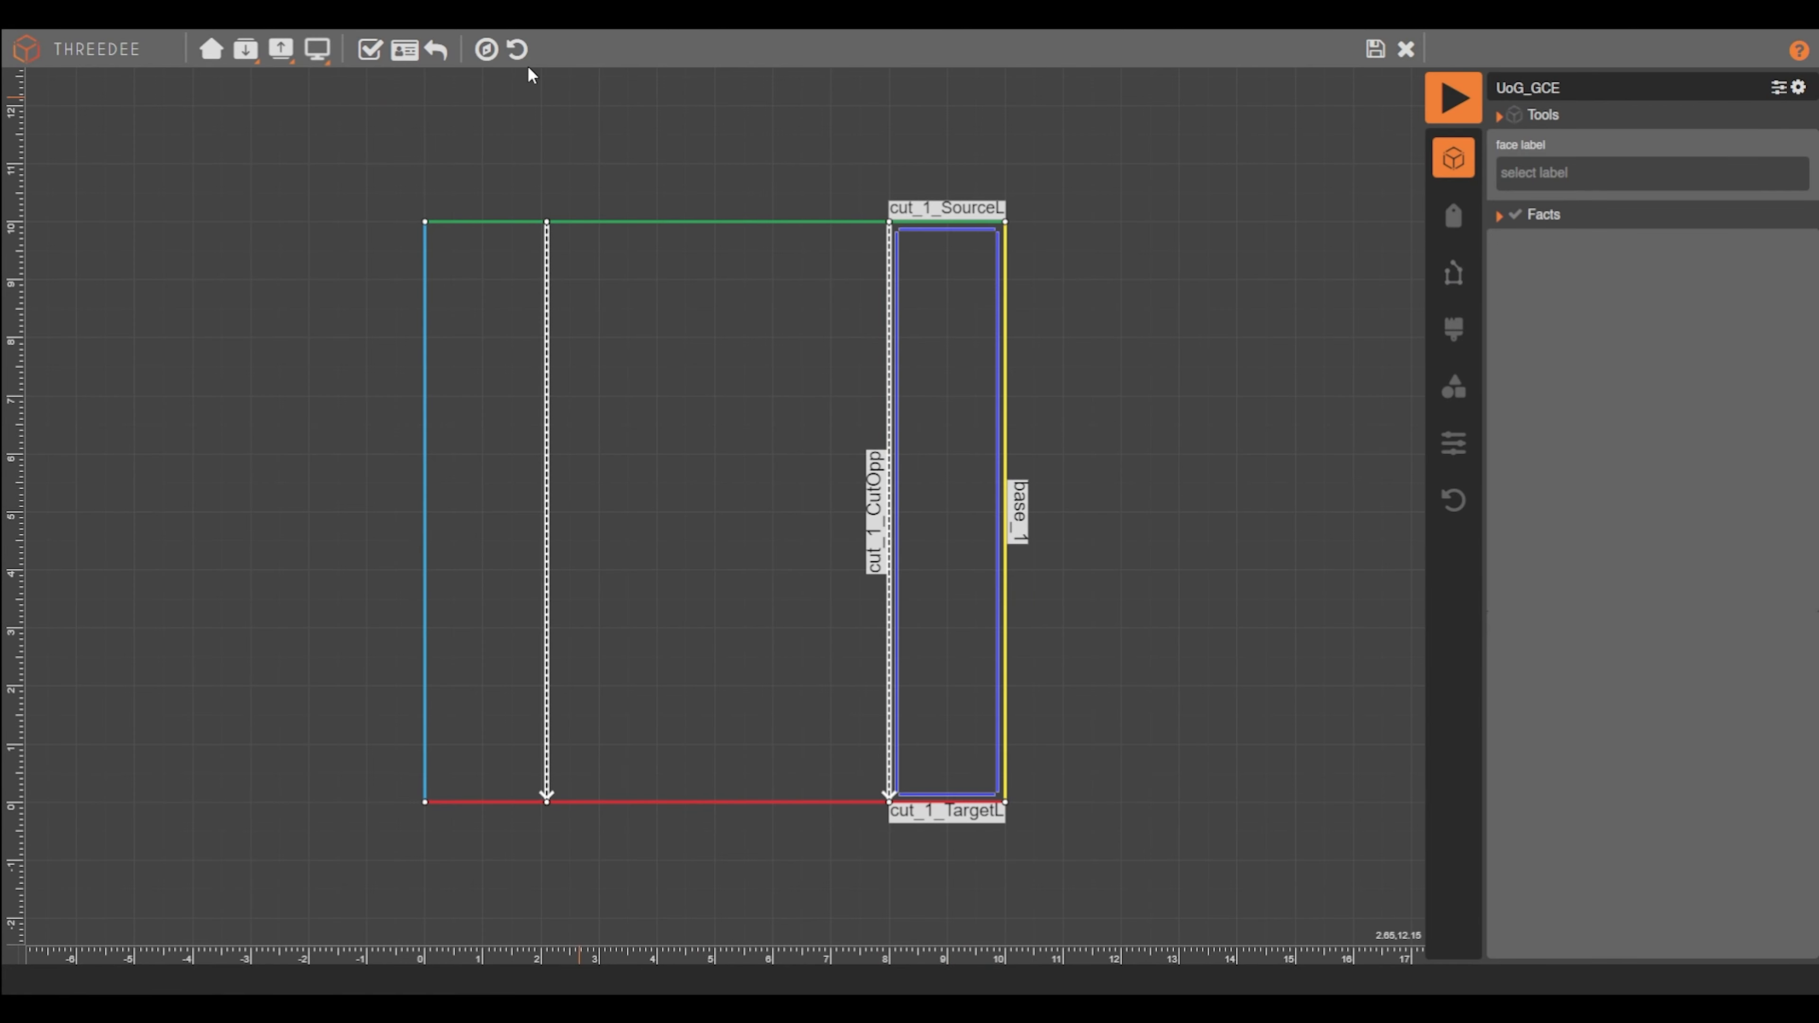
pyautogui.click(487, 49)
pyautogui.click(1559, 172)
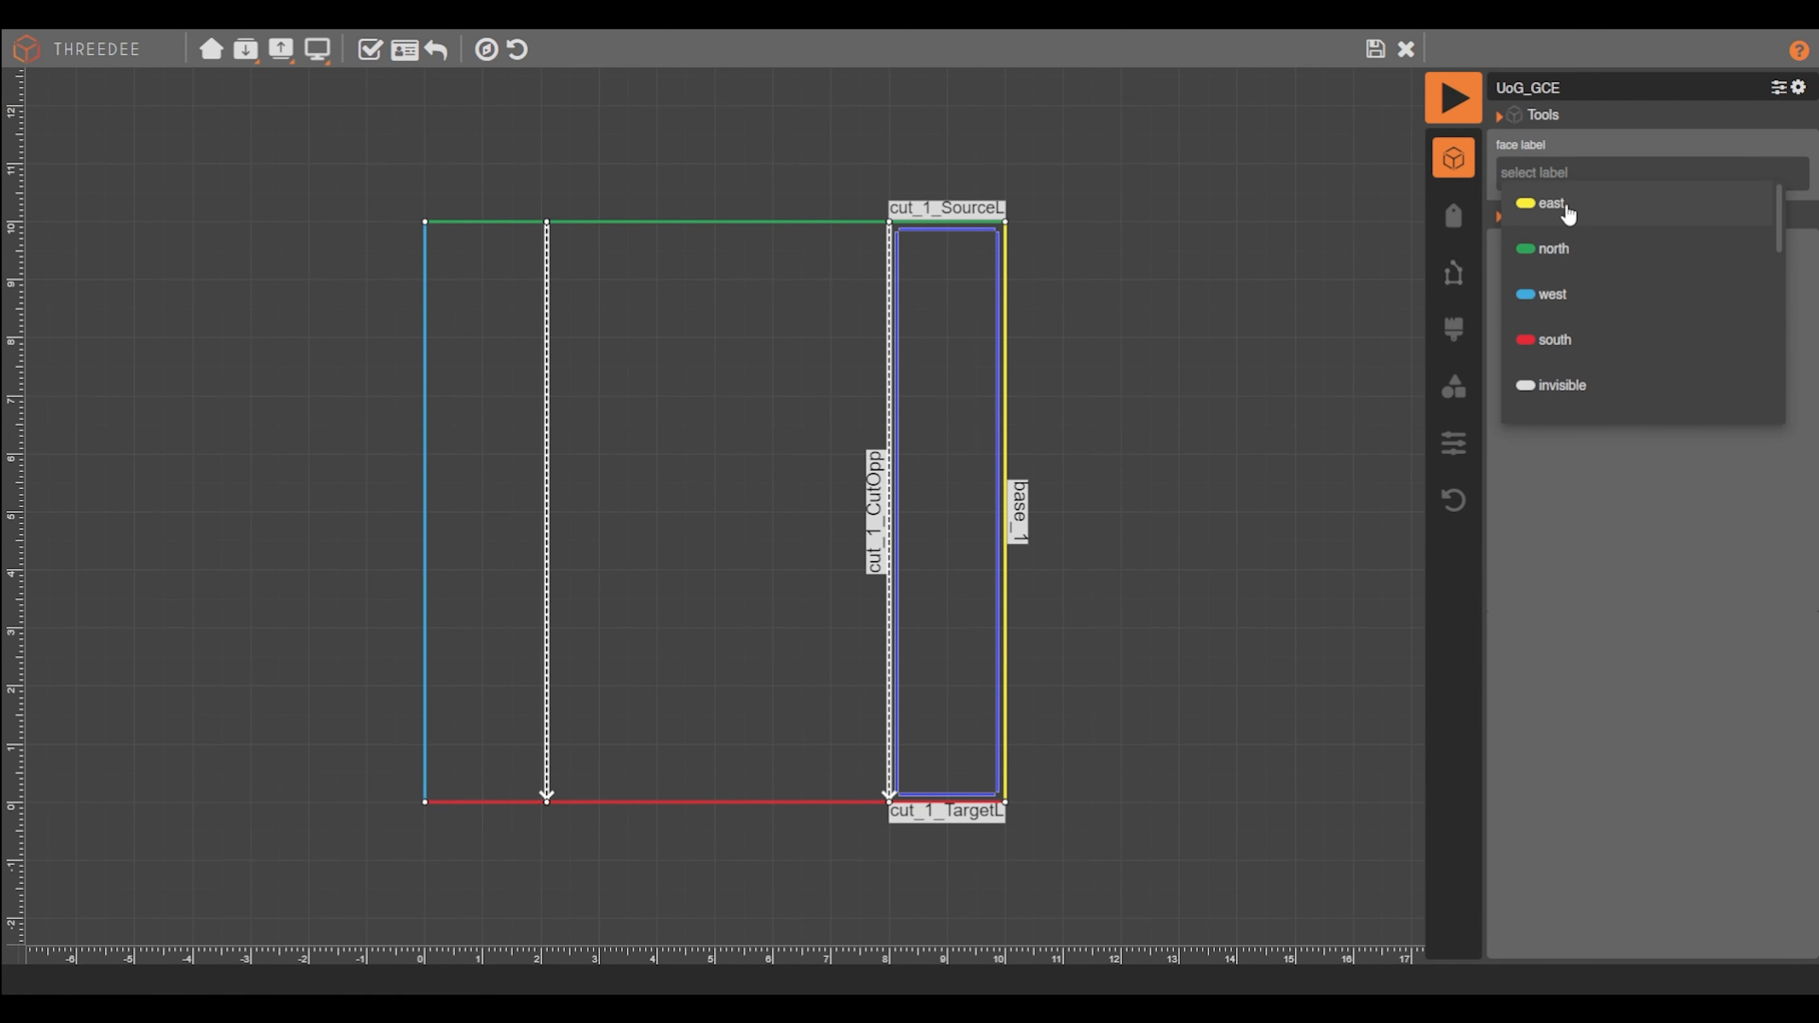
pyautogui.click(1567, 212)
pyautogui.click(472, 459)
pyautogui.click(1562, 172)
pyautogui.click(1567, 211)
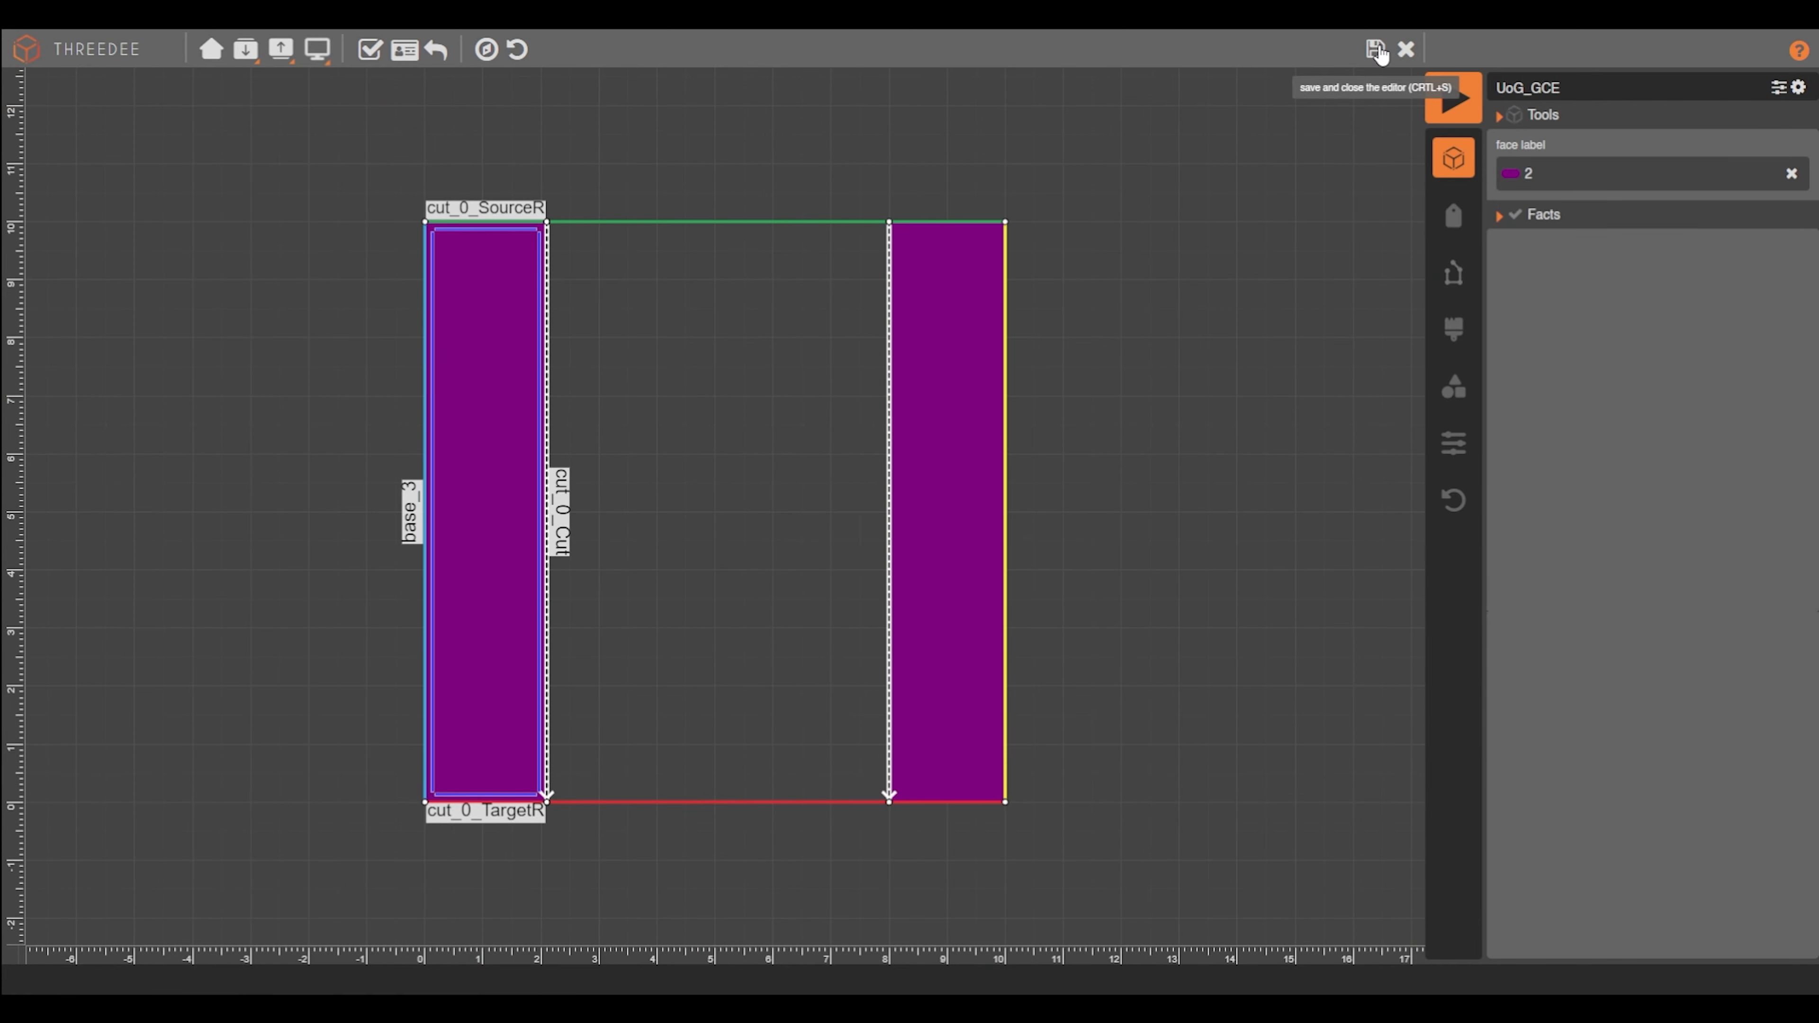
pyautogui.click(1405, 48)
# Add a Select node after the two-line Cut node, selecting faces by label 2
pyautogui.moveTo(1181, 609); pyautogui.dragTo(915, 612)
pyautogui.moveTo(799, 502); pyautogui.dragTo(900, 502)
pyautogui.click(944, 545)
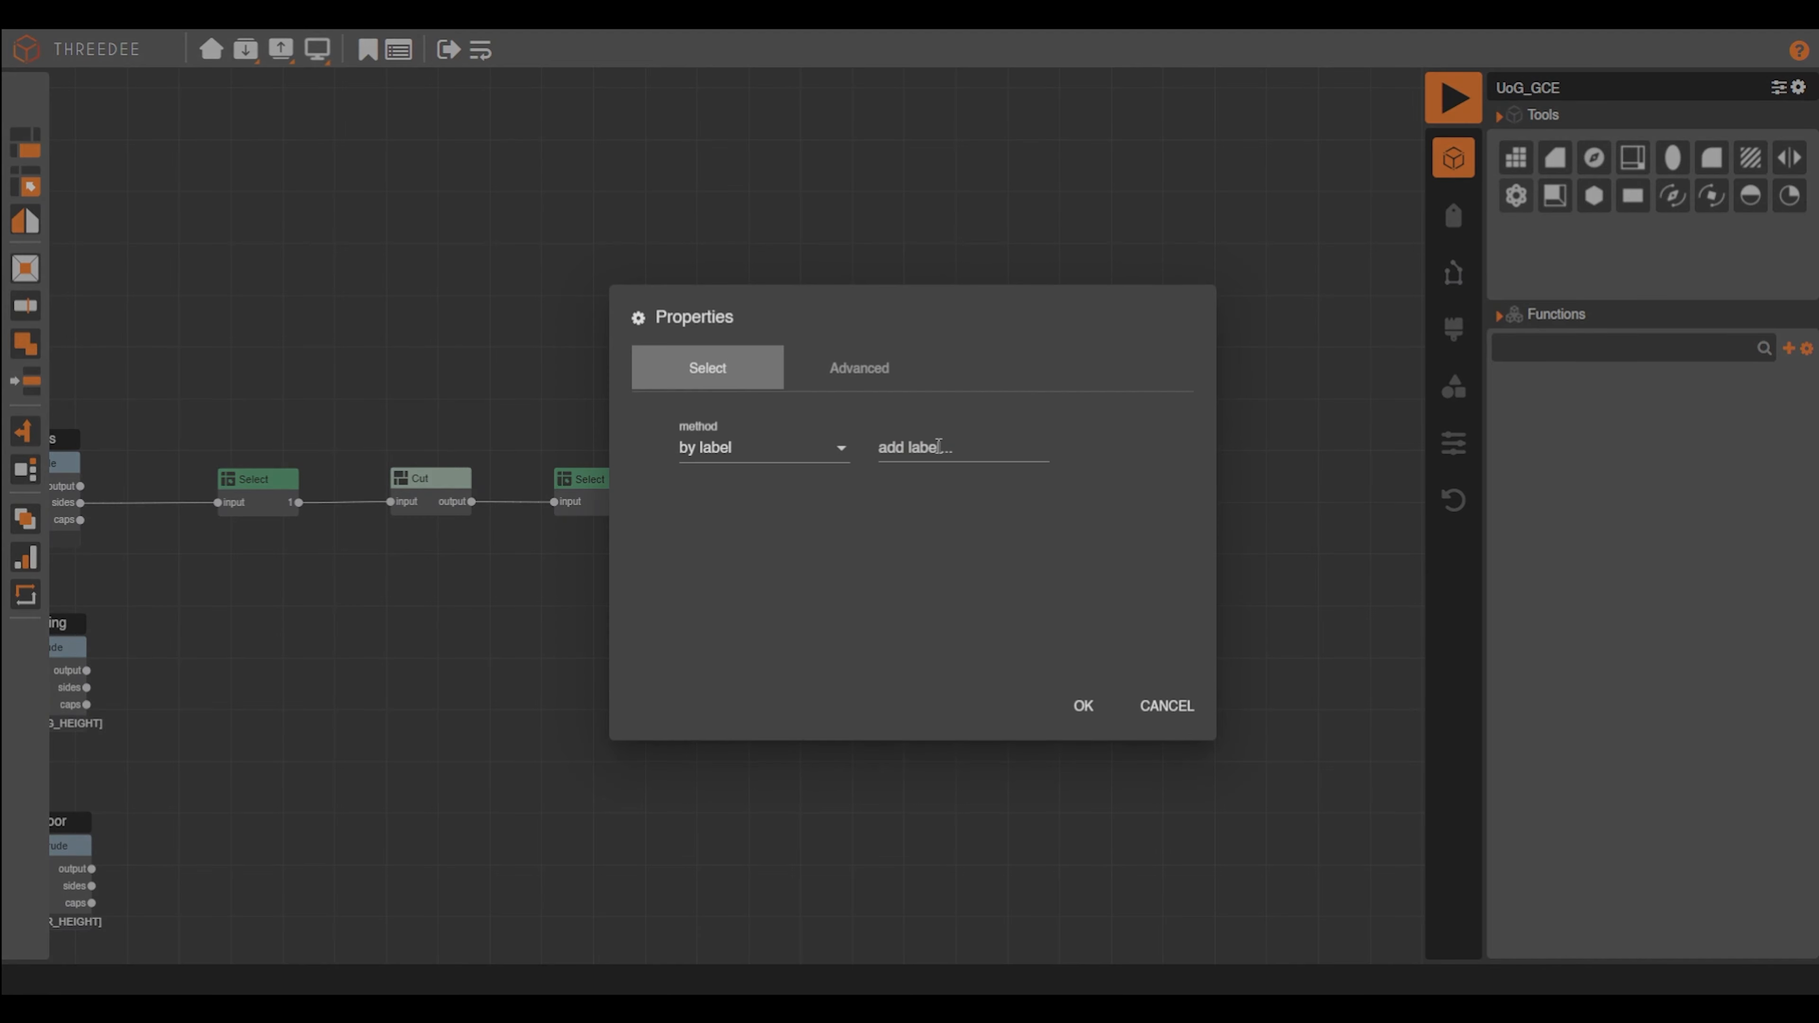
pyautogui.click(956, 447)
pyautogui.write('2')
pyautogui.click(954, 489)
pyautogui.click(1083, 706)
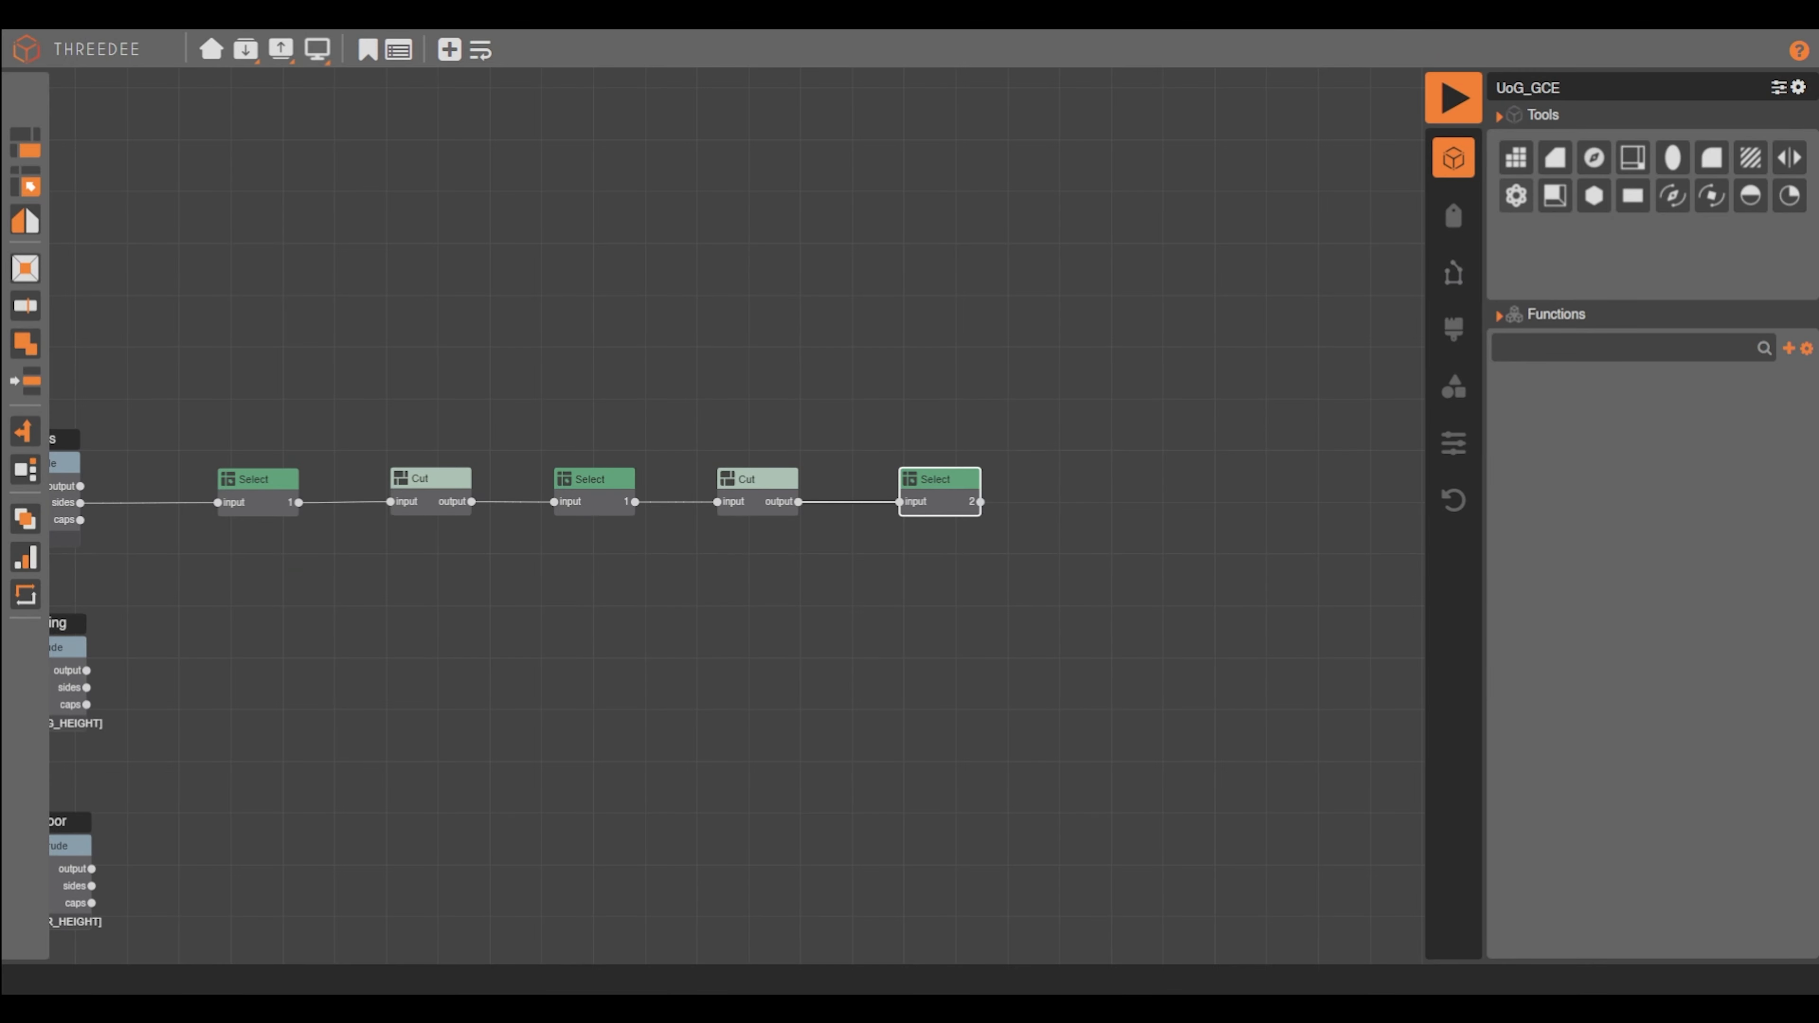
# Add a manual Extrude node after the label 2 Select and assign the wall column profile to the east edges
pyautogui.moveTo(1089, 516); pyautogui.dragTo(1089, 511)
pyautogui.click(1132, 541)
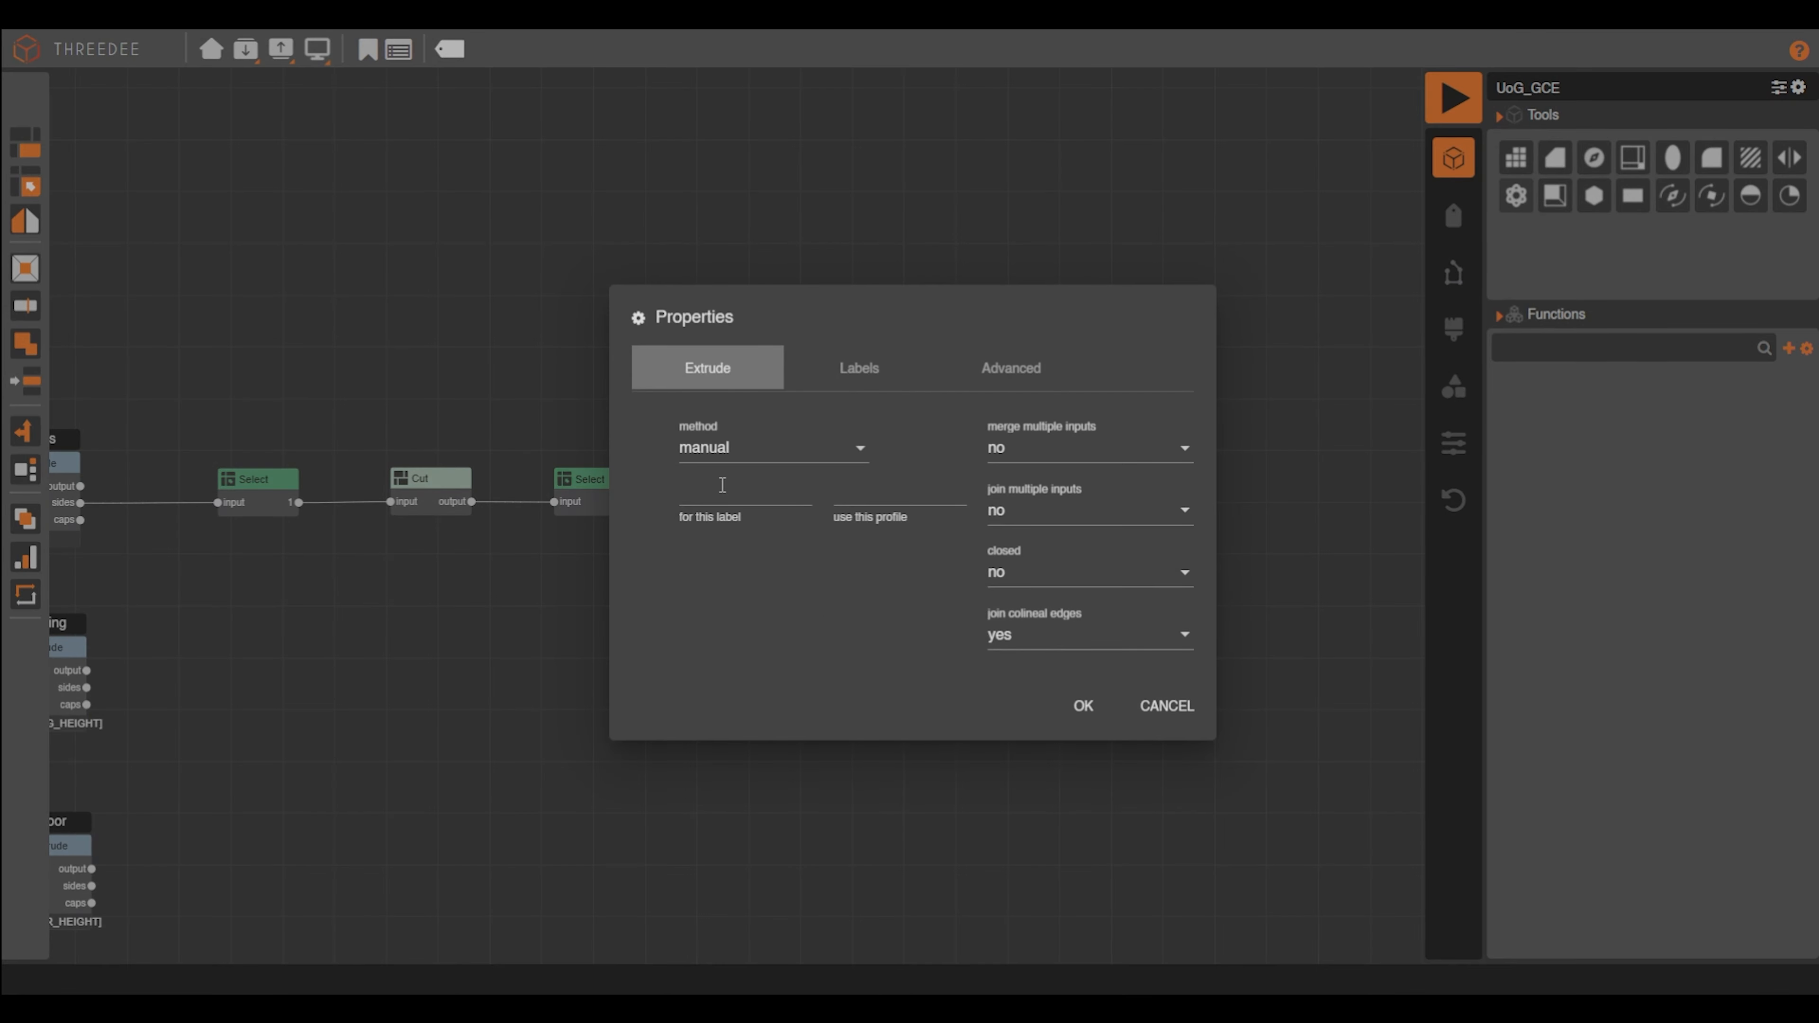
pyautogui.click(722, 486)
pyautogui.click(734, 534)
pyautogui.click(885, 494)
pyautogui.write('wal')
pyautogui.click(884, 529)
# Assign the wall column profile to the south and west edges of the new Extrude and accept its properties
pyautogui.click(743, 494)
pyautogui.click(749, 661)
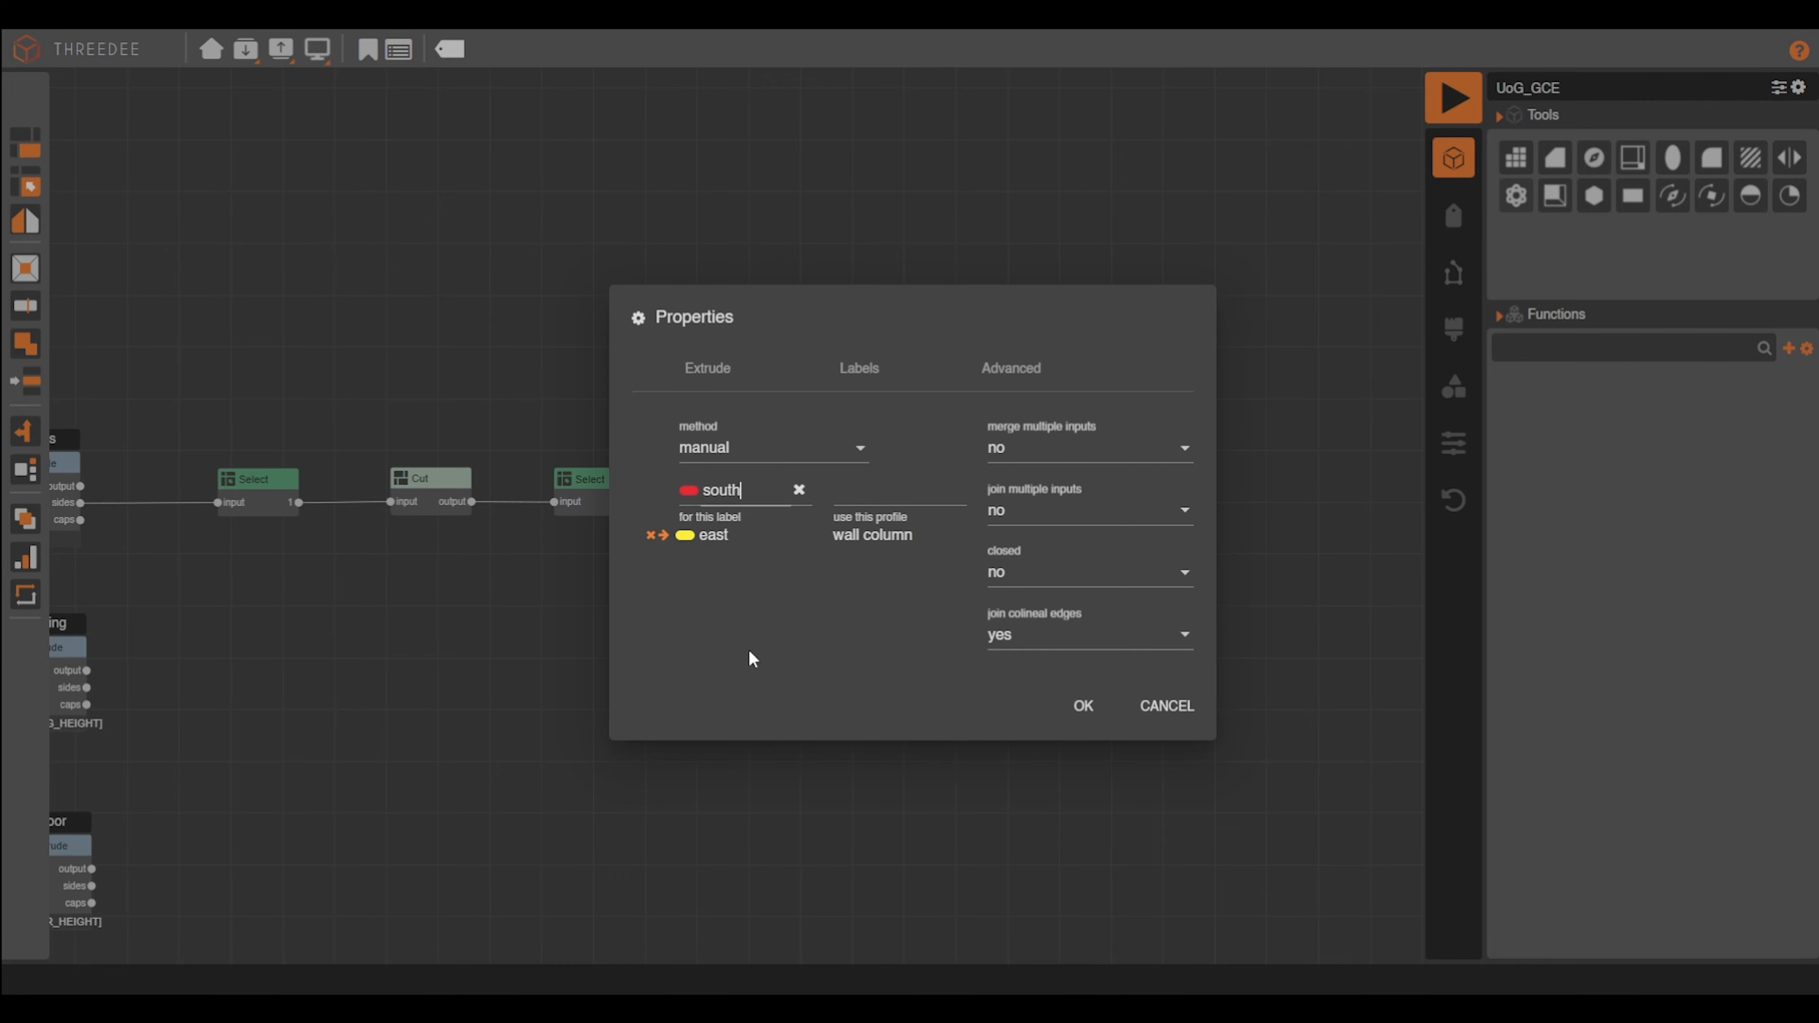
pyautogui.click(878, 493)
pyautogui.write('wal')
pyautogui.click(880, 529)
pyautogui.click(737, 495)
pyautogui.click(731, 619)
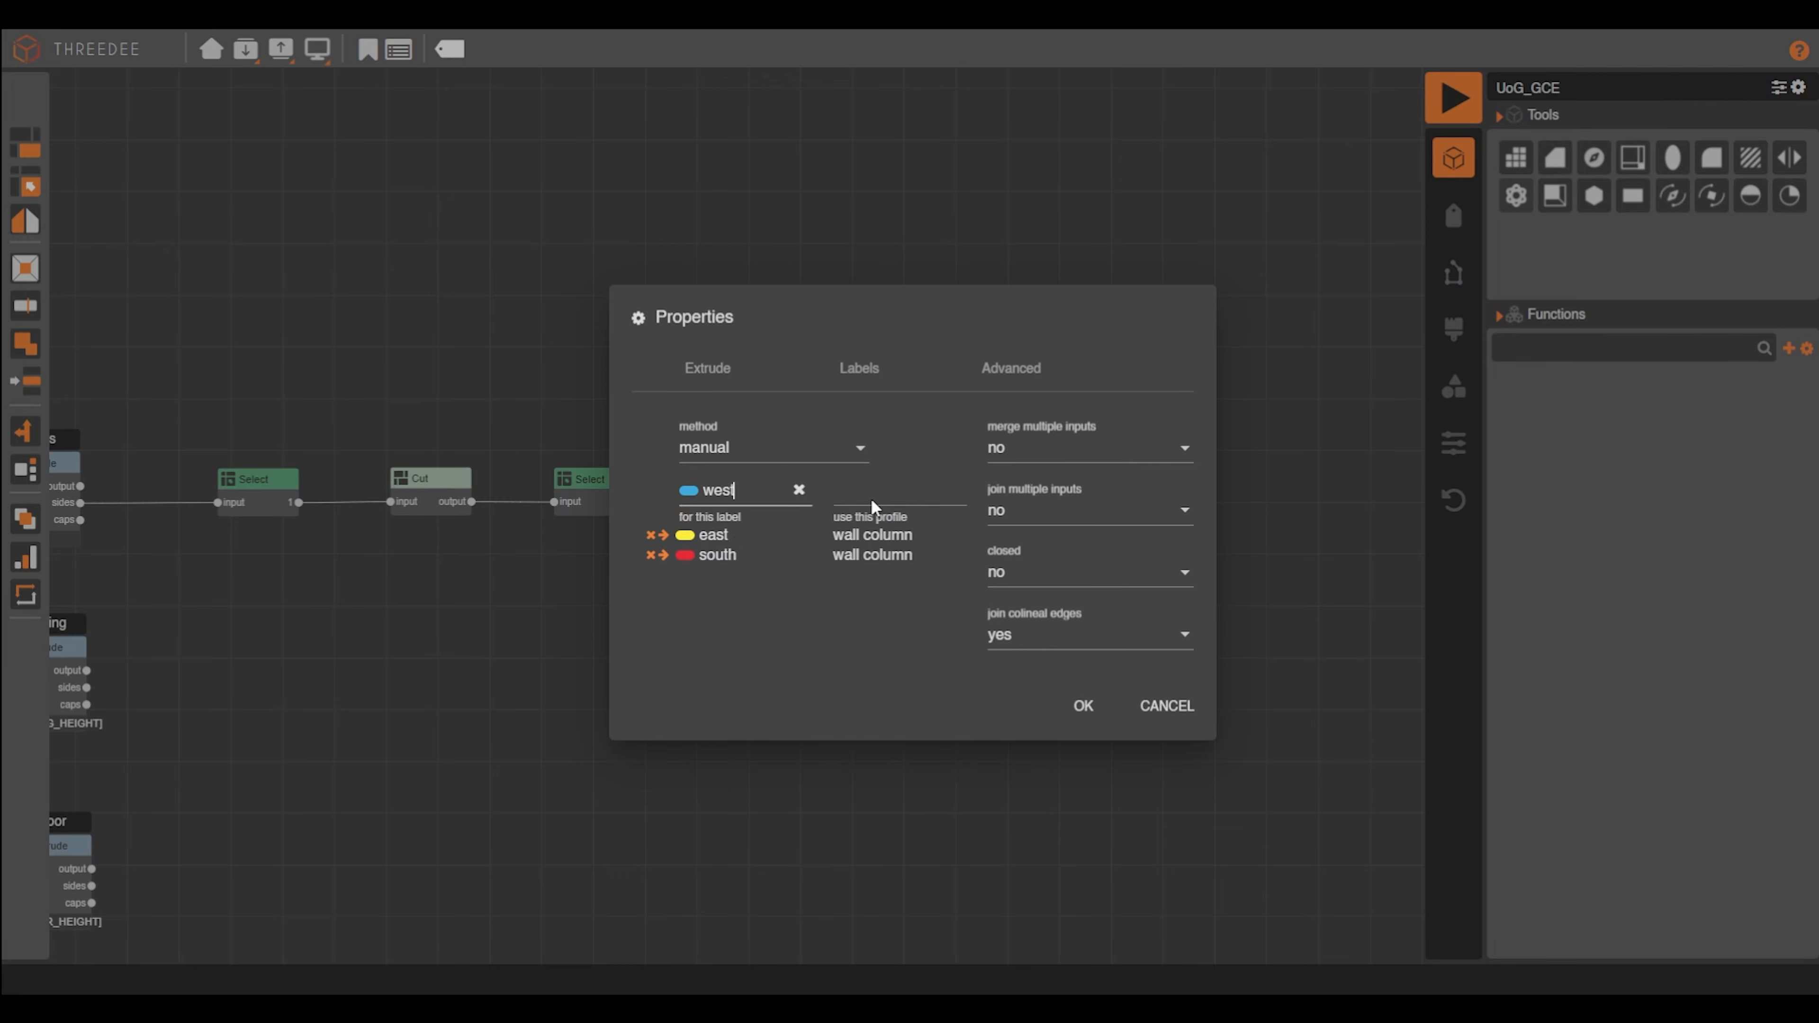
pyautogui.click(885, 495)
pyautogui.click(888, 529)
pyautogui.click(1083, 706)
# Inspect the wall column profile, then render the model in 3D and examine the extruded wall columns up close
pyautogui.click(1454, 273)
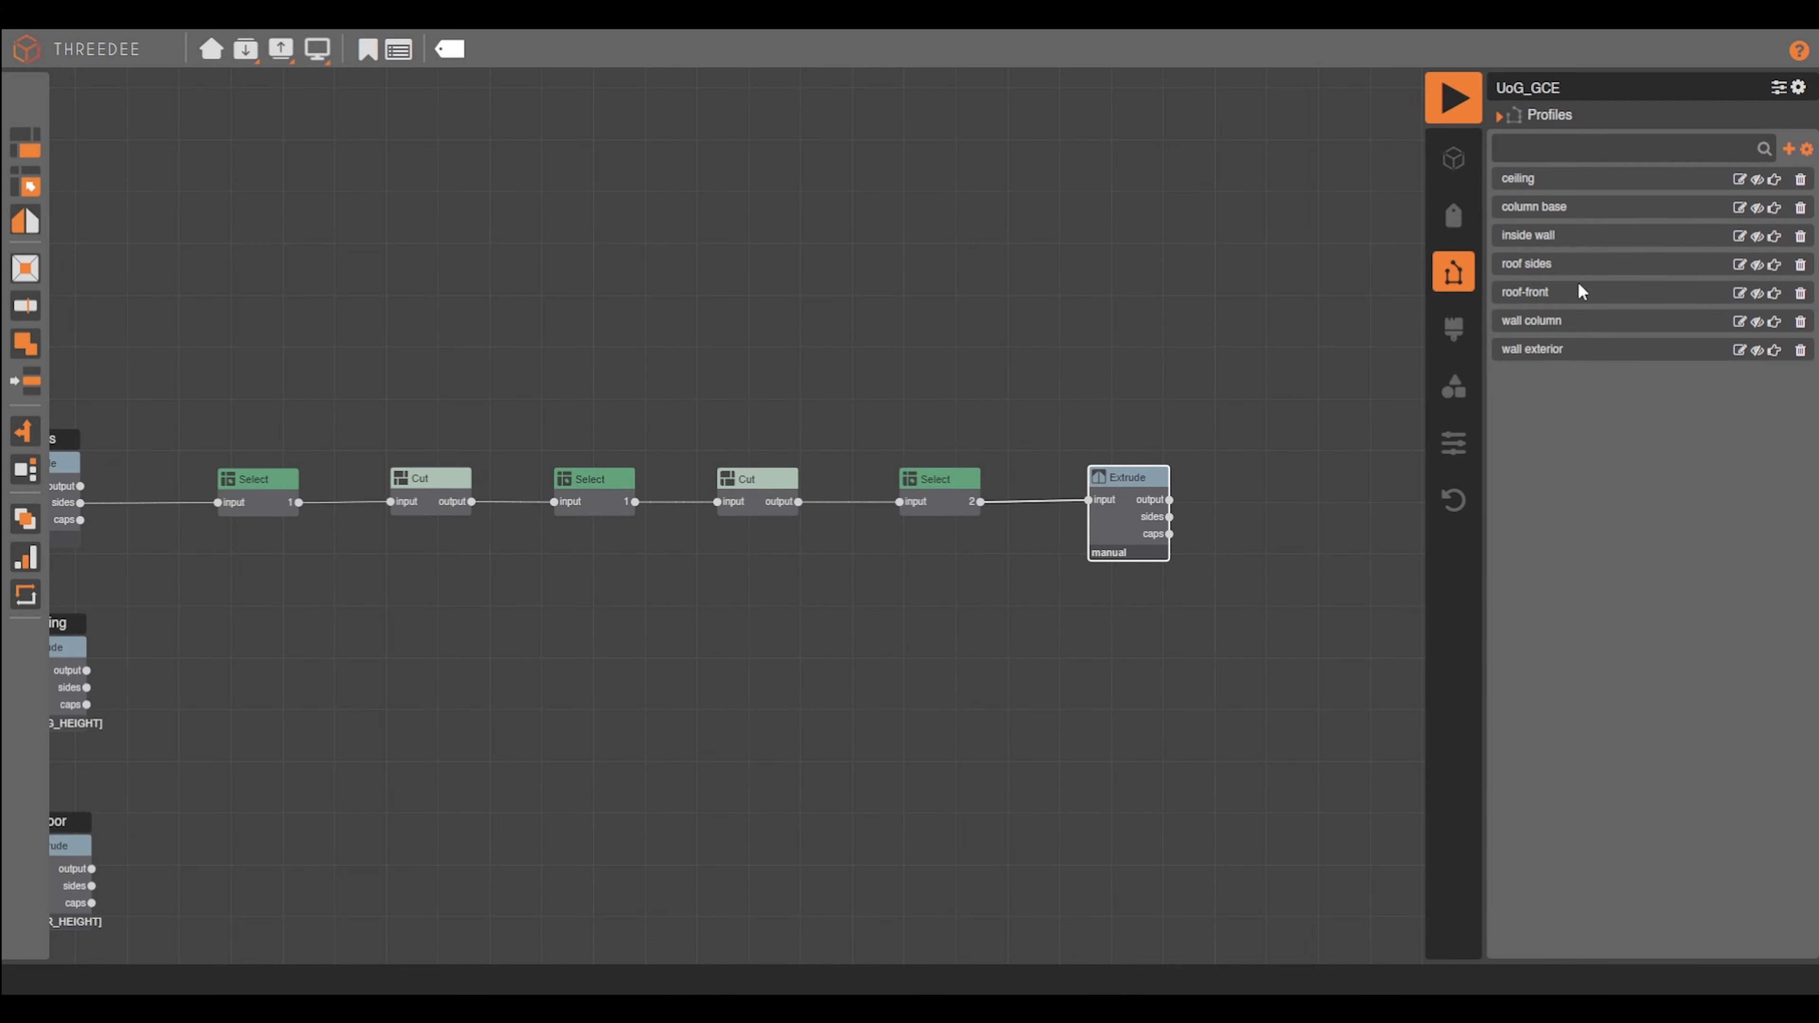
pyautogui.click(1740, 321)
pyautogui.click(1406, 50)
pyautogui.click(1447, 90)
pyautogui.moveTo(1031, 466)
pyautogui.mouseDown()
pyautogui.moveTo(1000, 394)
pyautogui.moveTo(895, 408)
pyautogui.moveTo(1056, 375)
pyautogui.moveTo(1028, 394)
pyautogui.mouseUp()
pyautogui.scroll(4, 999, 395)
pyautogui.click(461, 49)
pyautogui.moveTo(881, 502)
pyautogui.mouseDown()
pyautogui.moveTo(807, 466)
pyautogui.moveTo(769, 413)
pyautogui.moveTo(1117, 408)
pyautogui.mouseUp()
pyautogui.click(1406, 49)
# Bookmark the Cut node that feeds the walls, ceiling and floor branches as Passage
pyautogui.scroll(-5, 609, 473)
pyautogui.moveTo(472, 545); pyautogui.dragTo(852, 545)
pyautogui.click(424, 572)
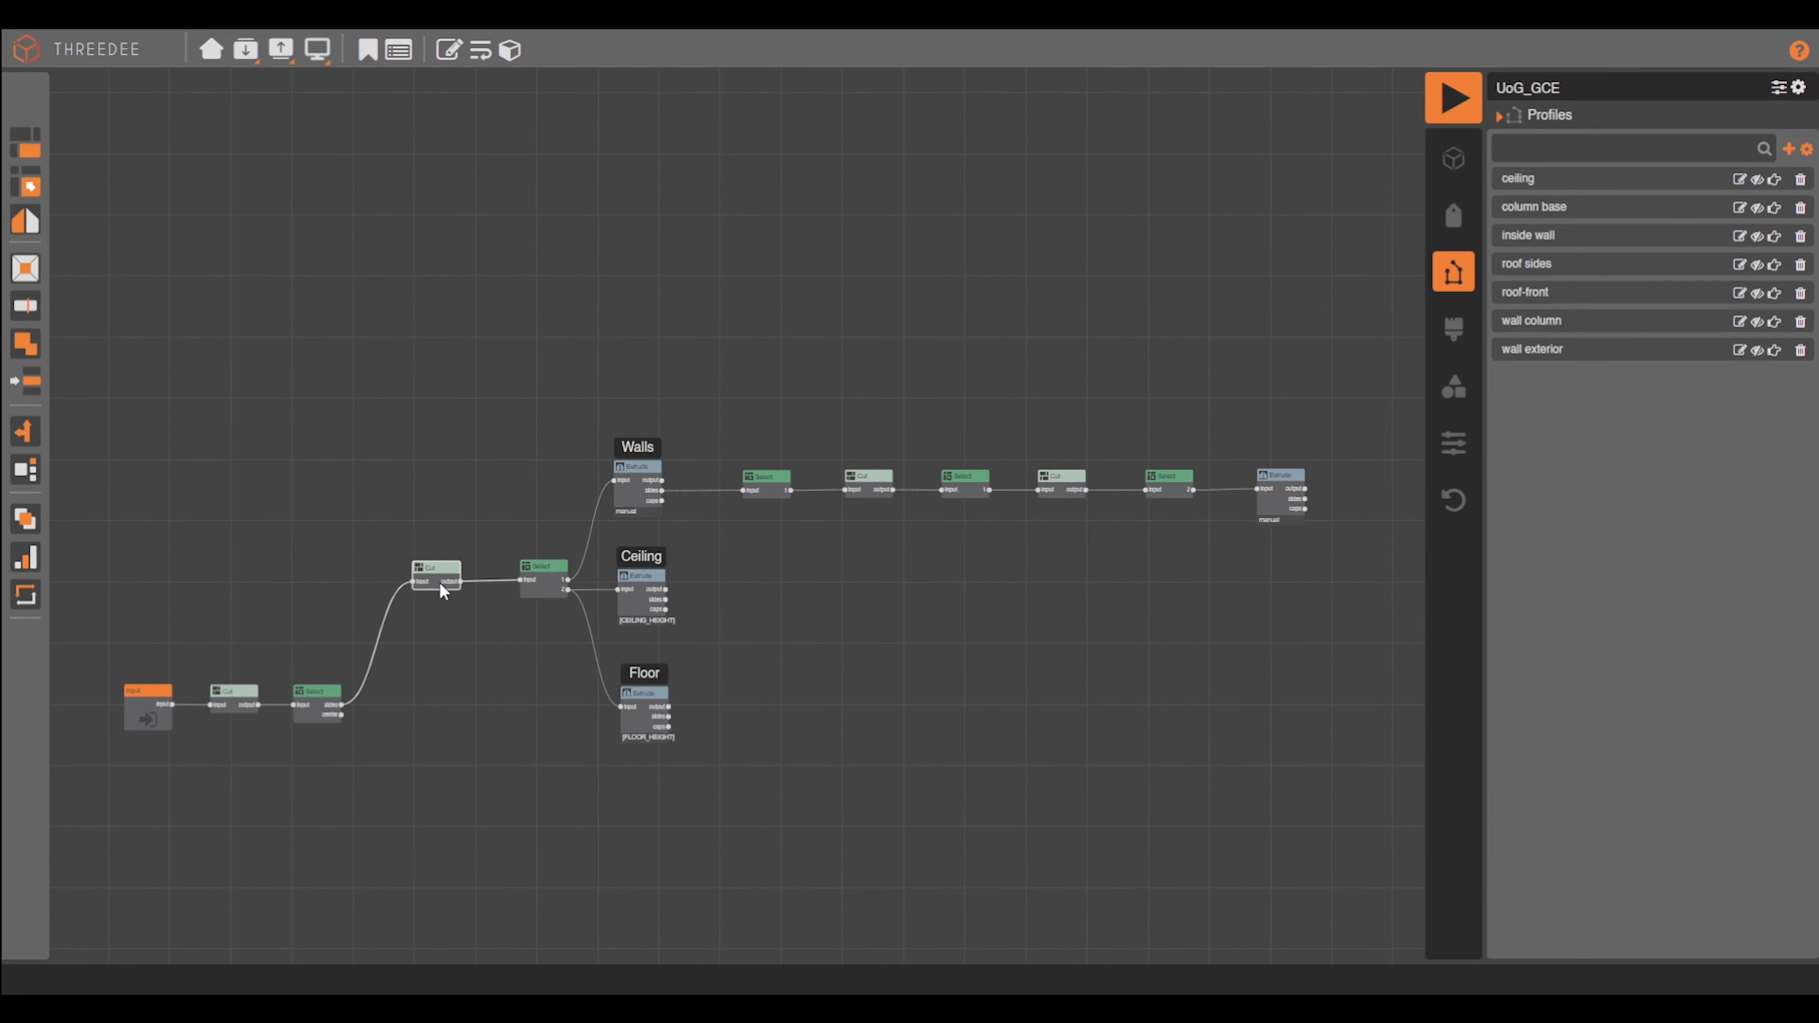
pyautogui.click(368, 49)
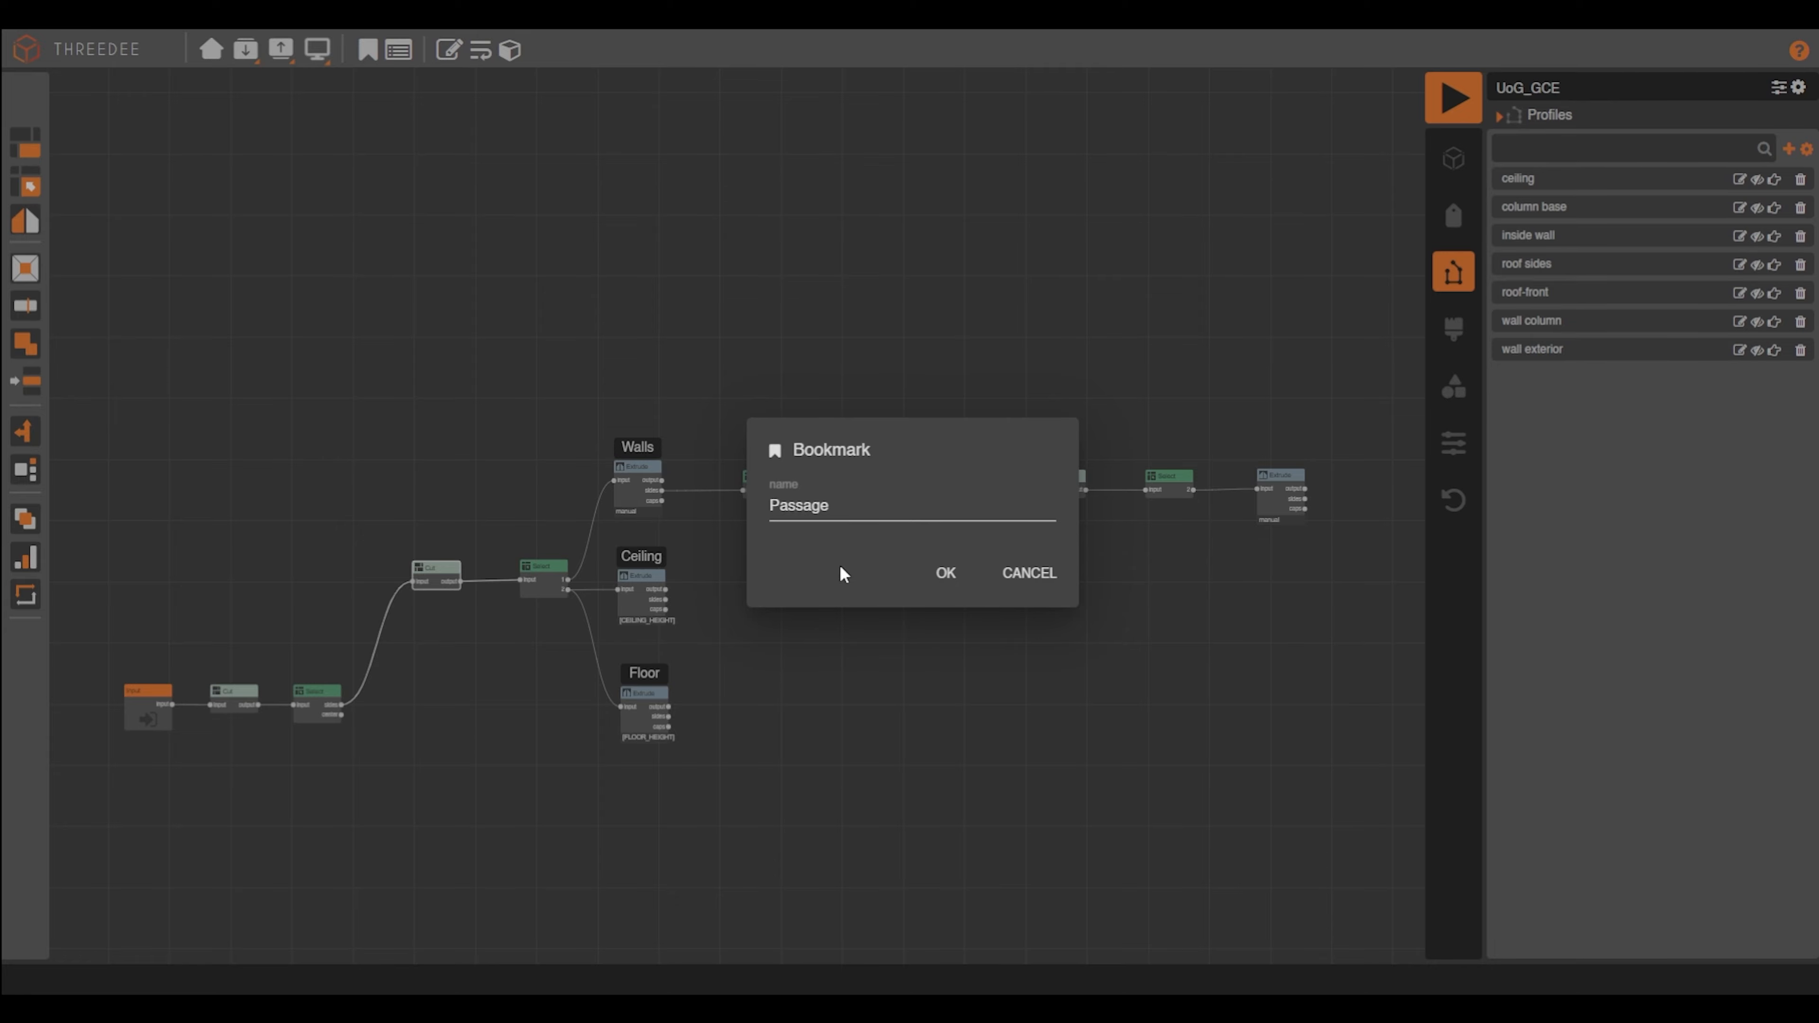
pyautogui.press('Return')
# Move the Passage cut and all its downstream nodes together higher above the input nodes
pyautogui.scroll(-3, 843, 681)
pyautogui.moveTo(461, 420); pyautogui.dragTo(1338, 651)
pyautogui.moveTo(1323, 749); pyautogui.dragTo(498, 502)
pyautogui.moveTo(549, 604); pyautogui.dragTo(552, 506)
pyautogui.click(249, 559)
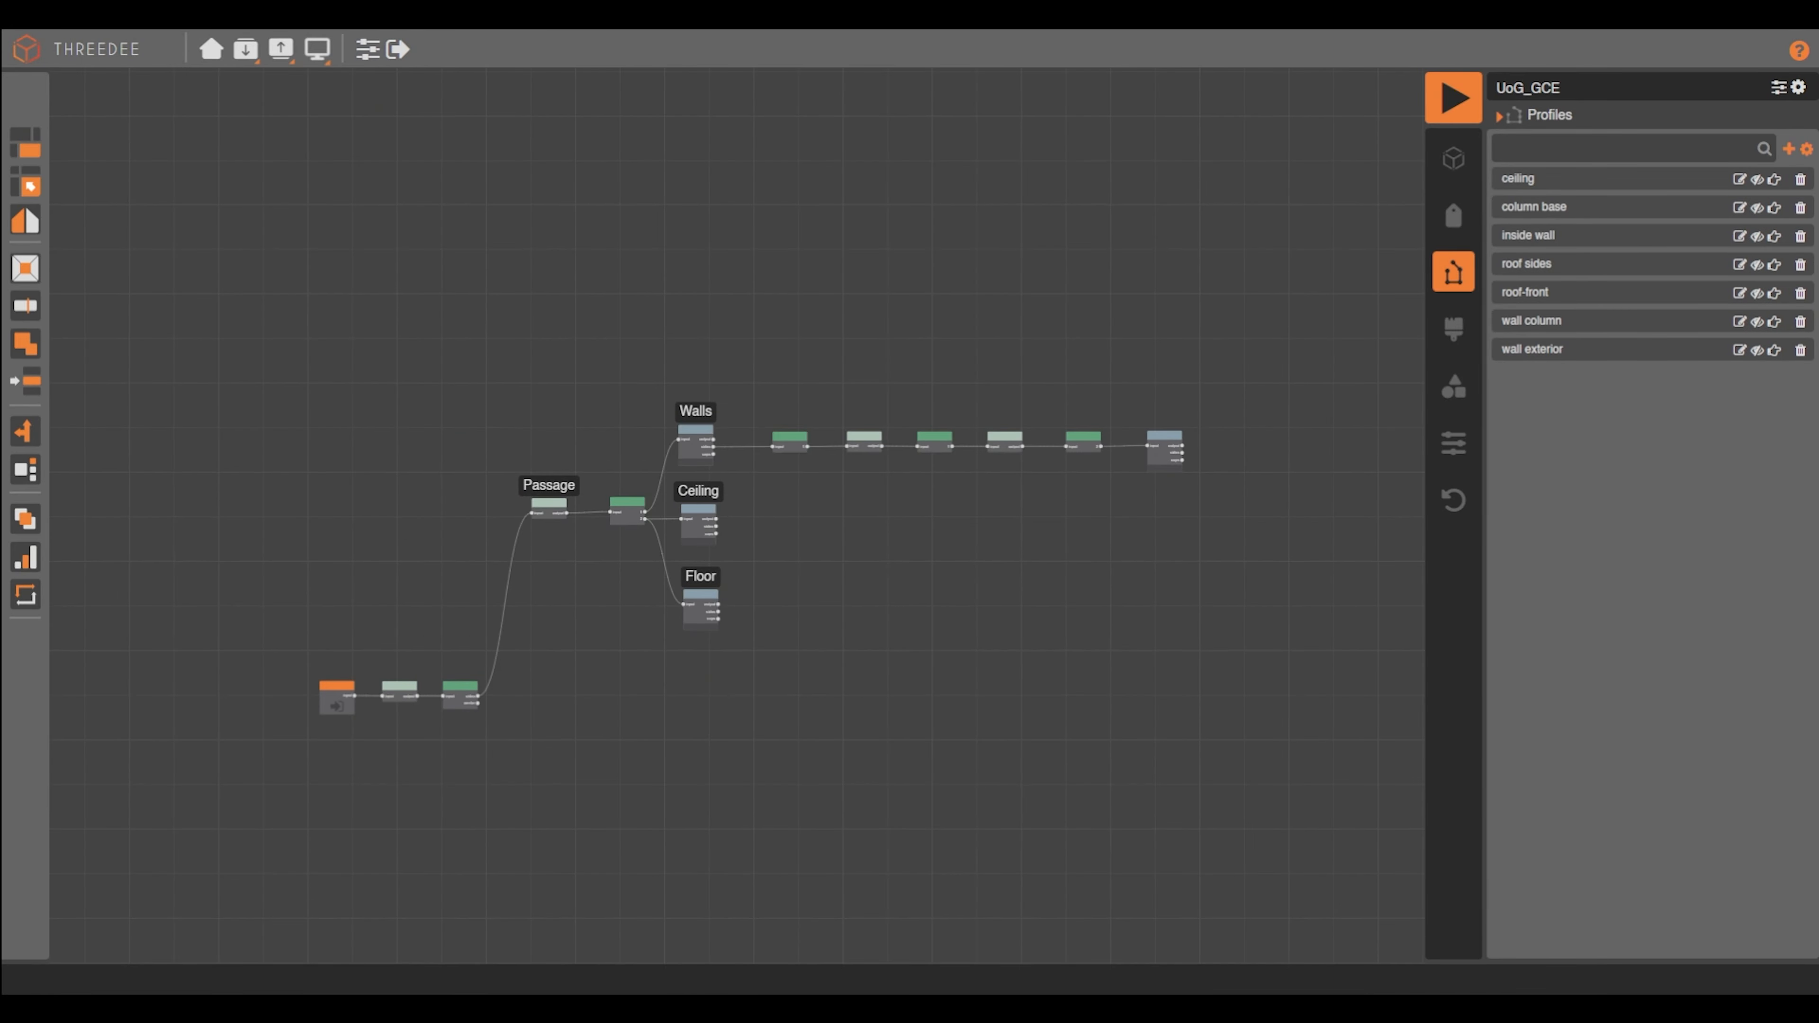
# Add an Extrude node on the Ceiling node's caps output, using the amount method with [ROOF_HEIGHT]
pyautogui.scroll(5, 840, 492)
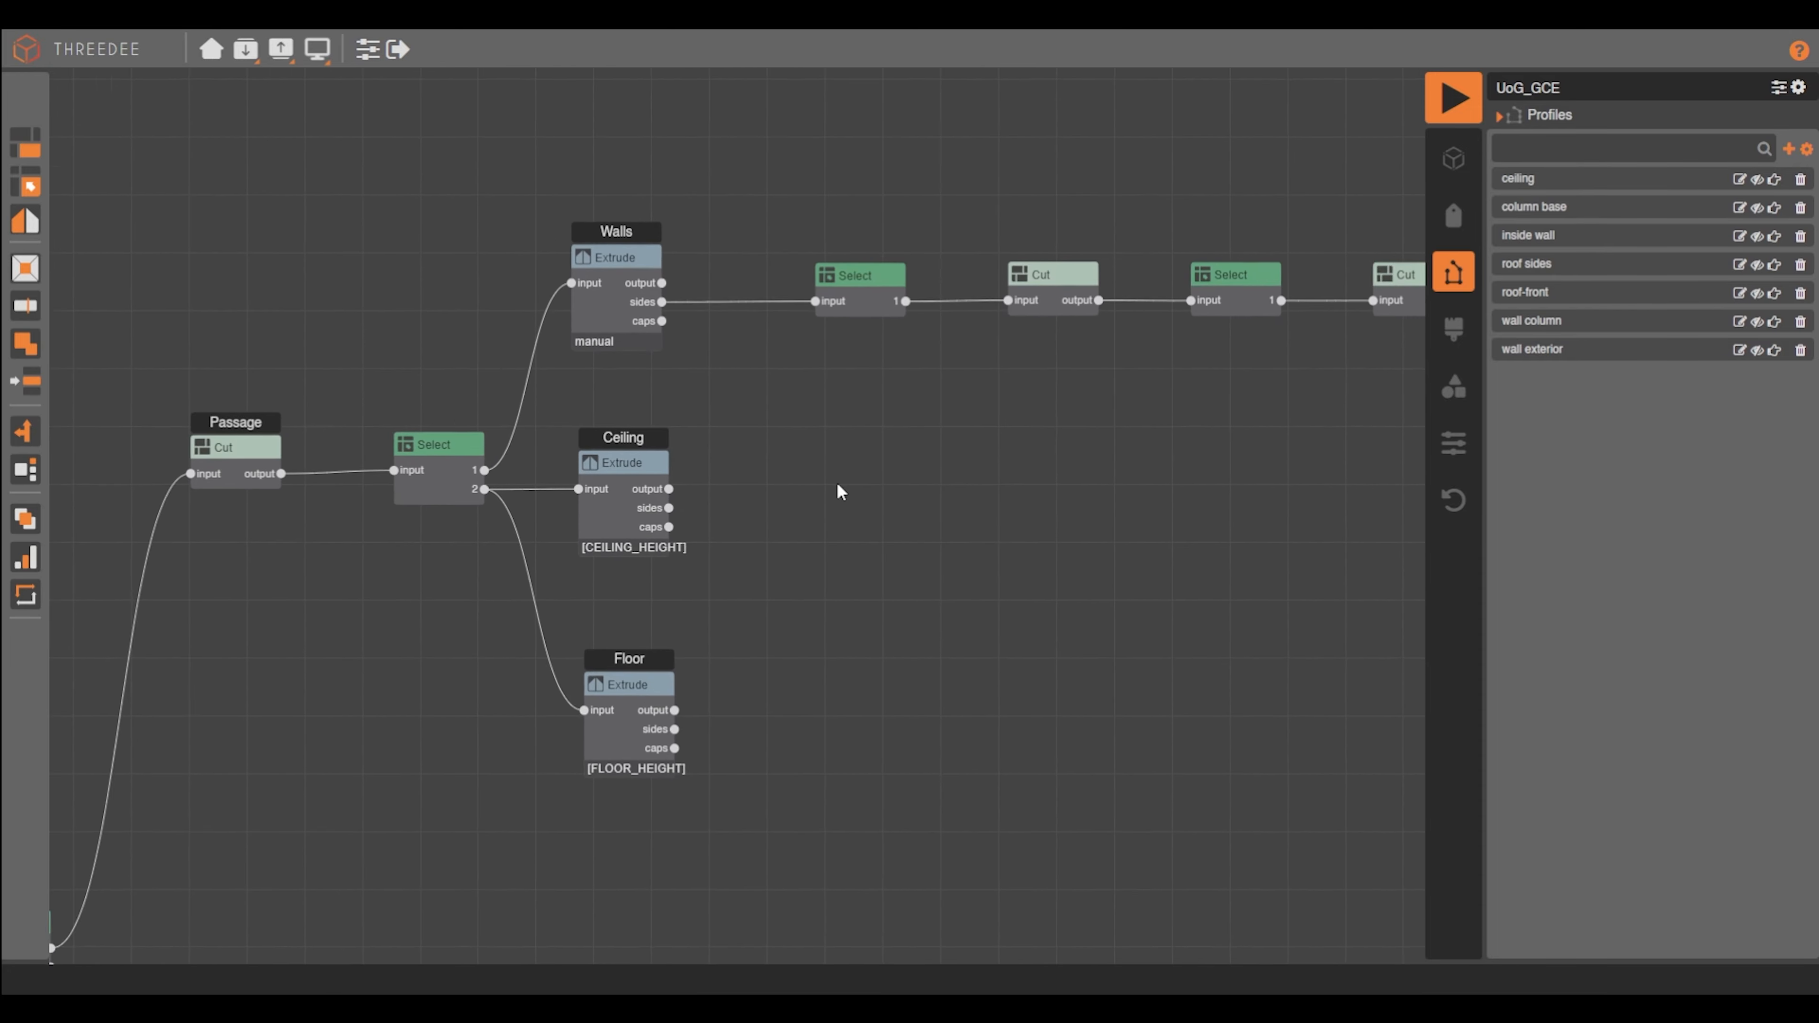
pyautogui.moveTo(623, 570); pyautogui.dragTo(624, 570)
pyautogui.click(662, 620)
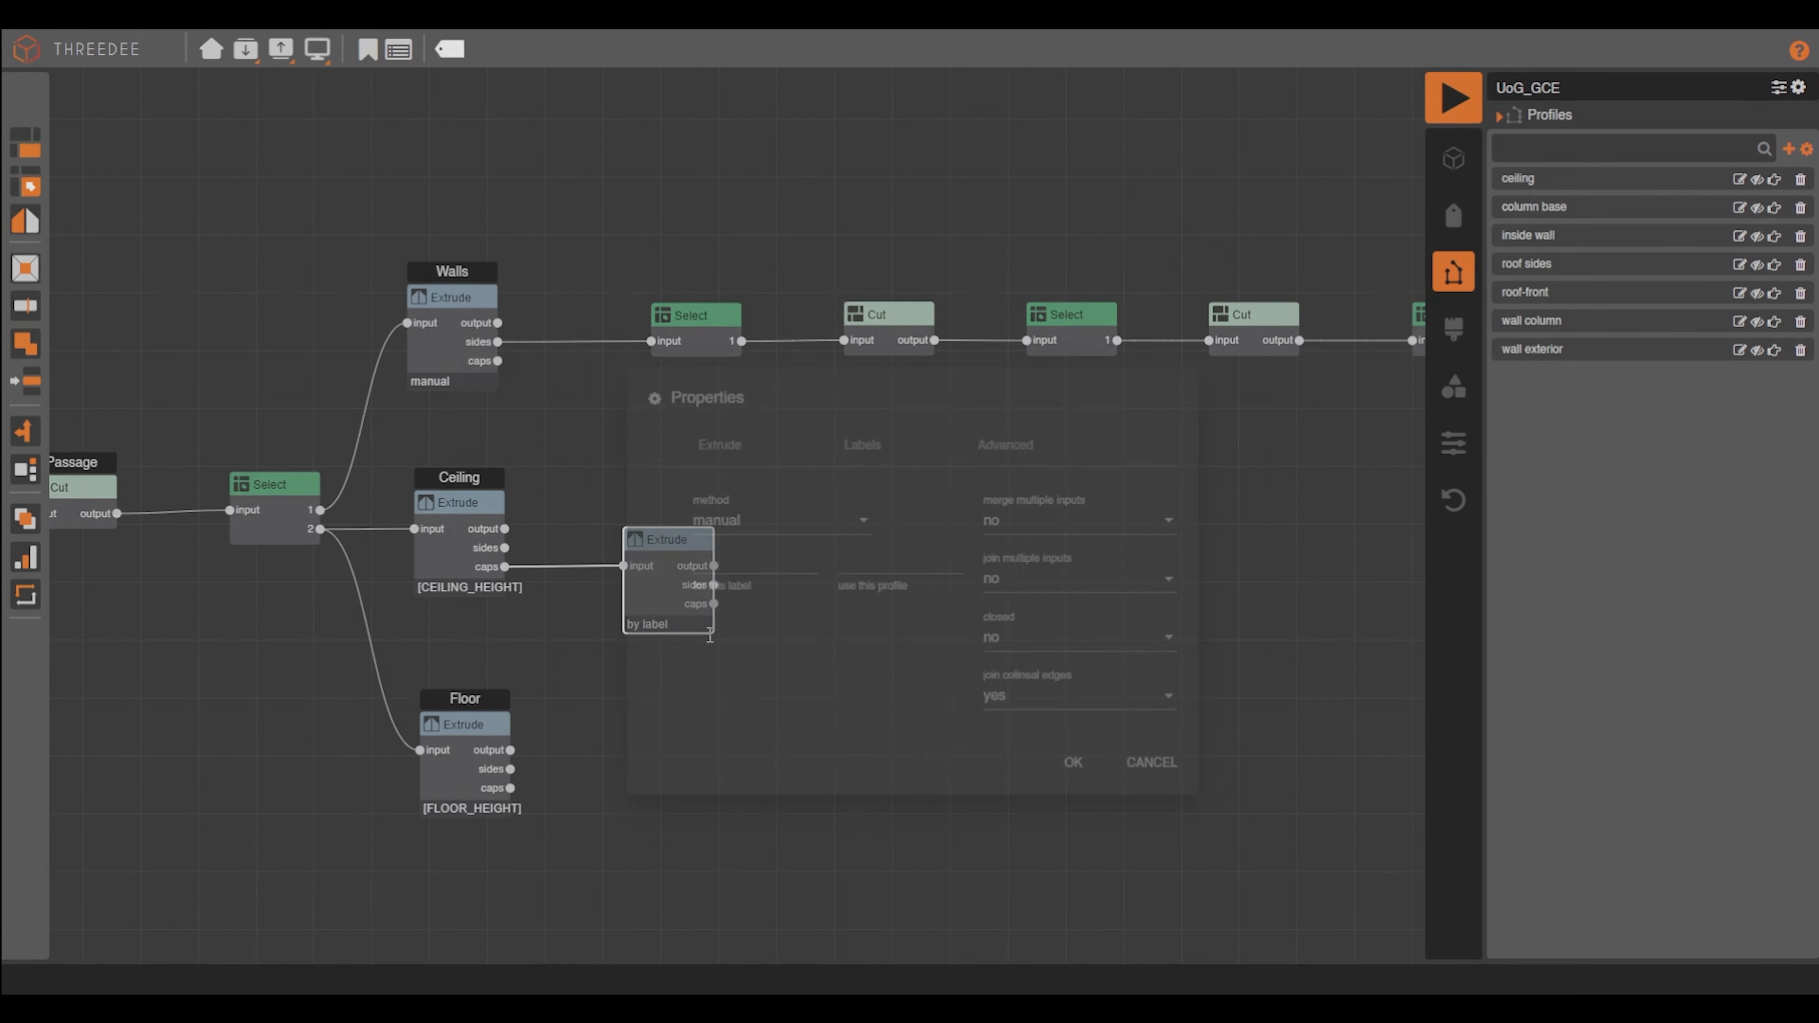
pyautogui.click(757, 446)
pyautogui.click(752, 484)
pyautogui.click(719, 512)
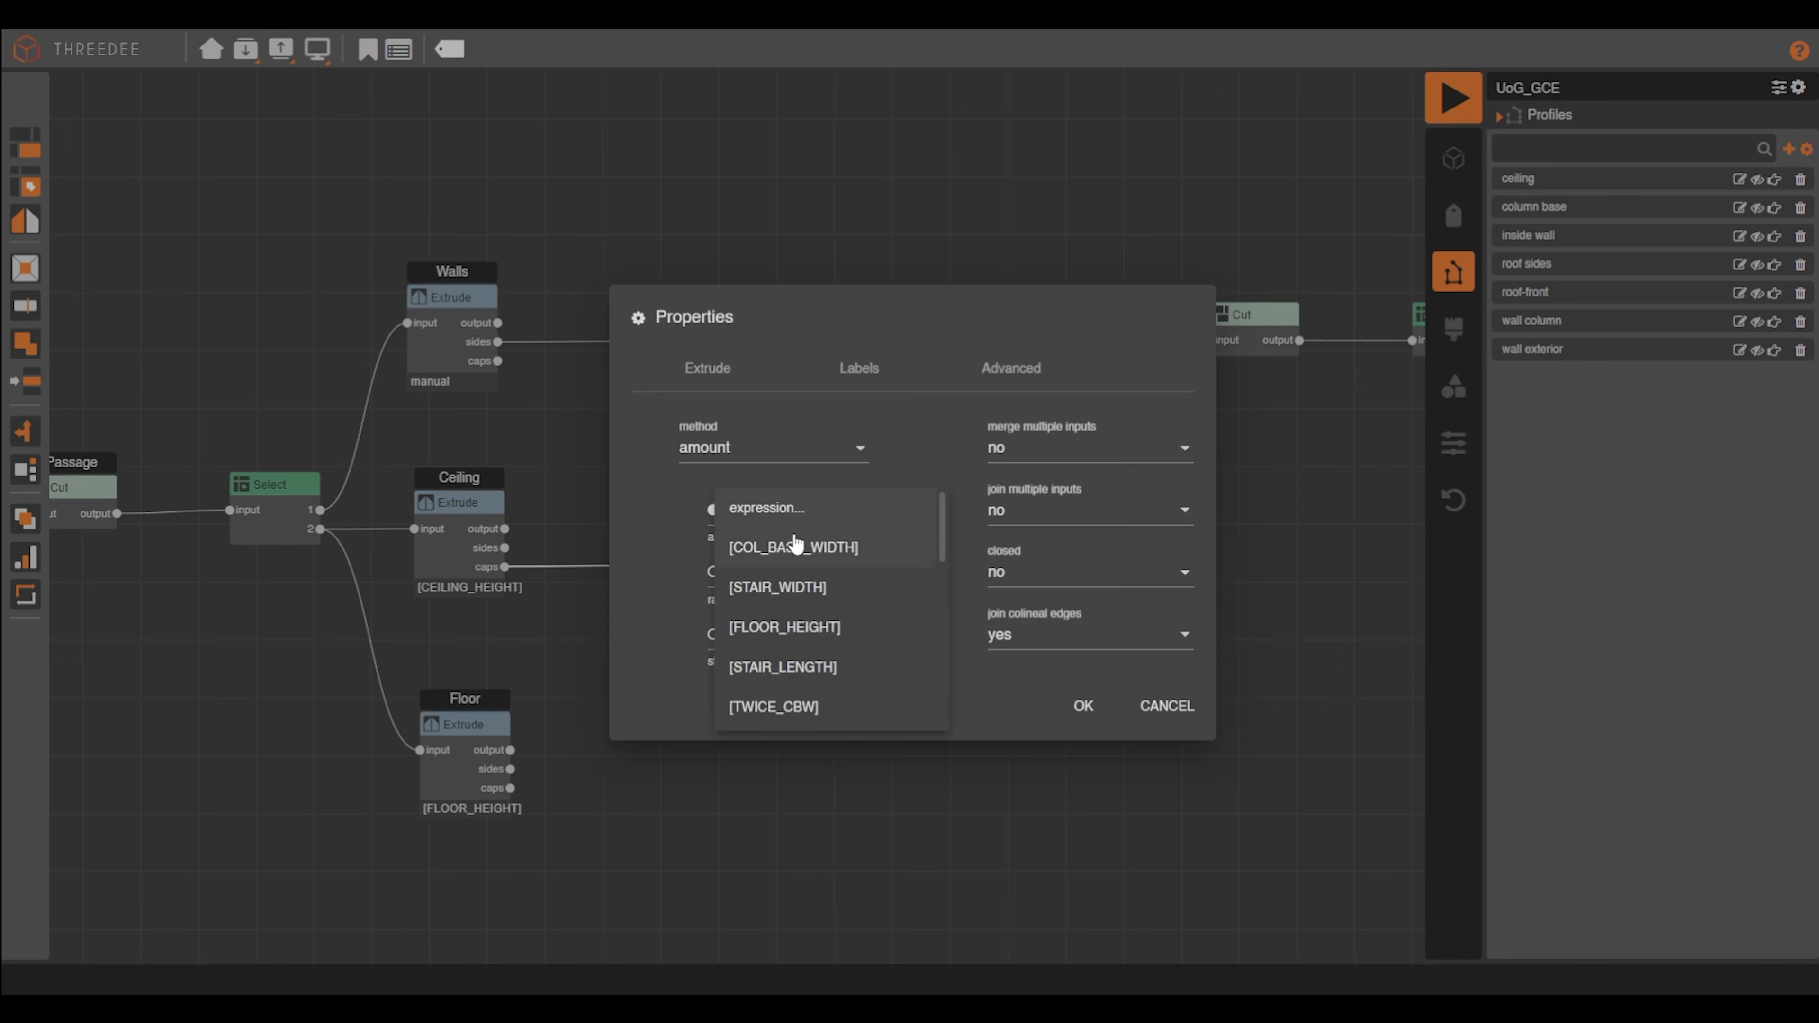
pyautogui.scroll(-6, 851, 652)
pyautogui.scroll(5, 852, 656)
pyautogui.scroll(-4, 854, 660)
pyautogui.scroll(-2, 855, 665)
pyautogui.click(881, 634)
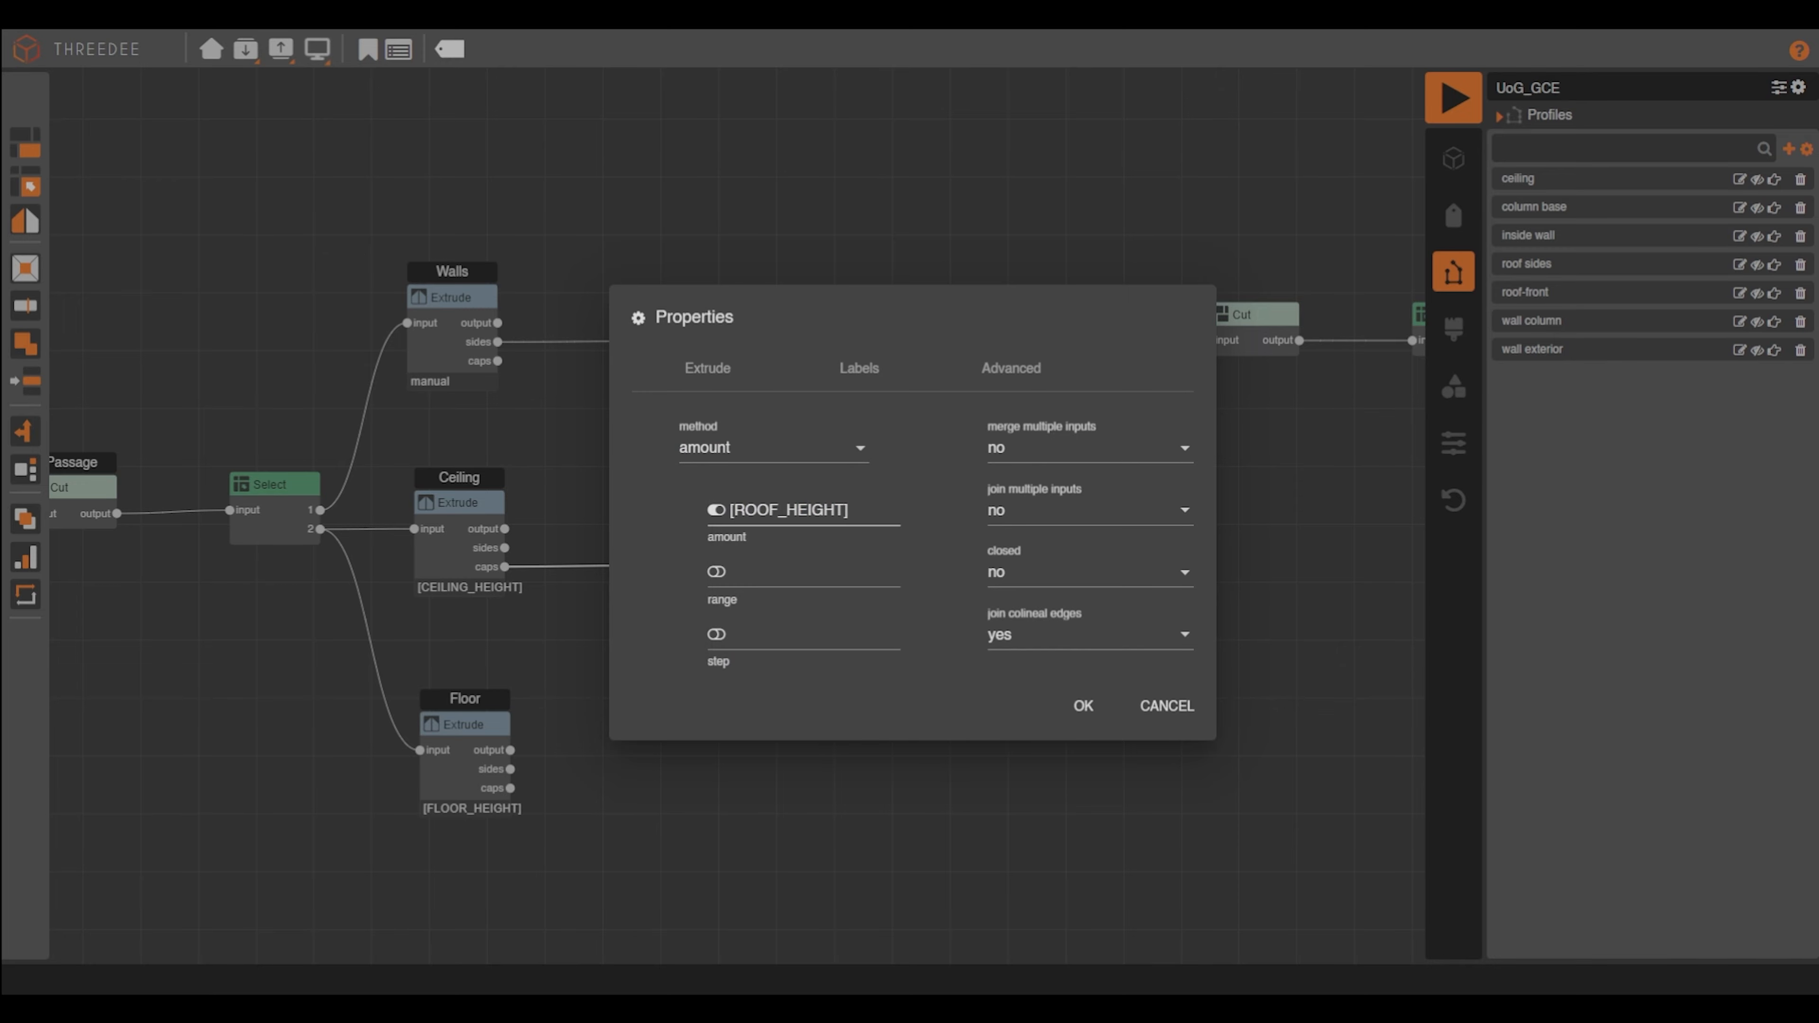
pyautogui.press('Return')
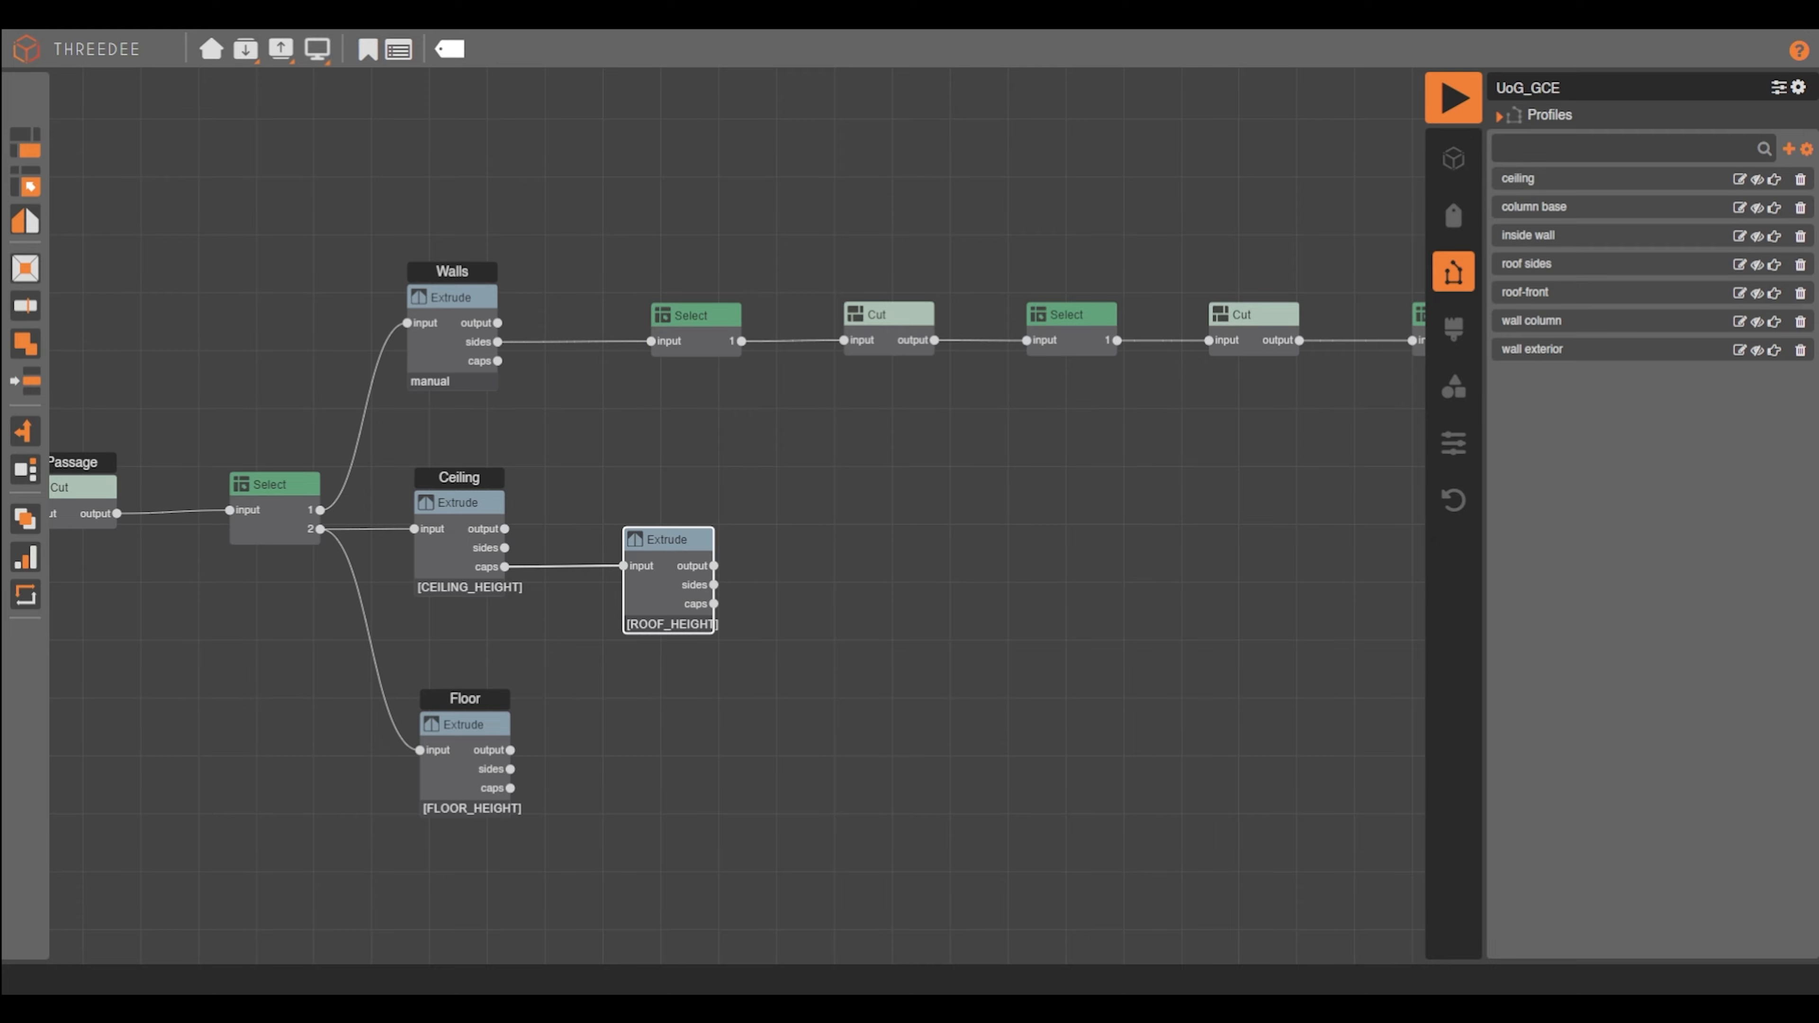
# Change the closed option of the [ROOF_HEIGHT] Extrude to give the node a bottom output
pyautogui.doubleClick(670, 541)
pyautogui.click(1087, 569)
pyautogui.click(1087, 524)
pyautogui.click(1082, 705)
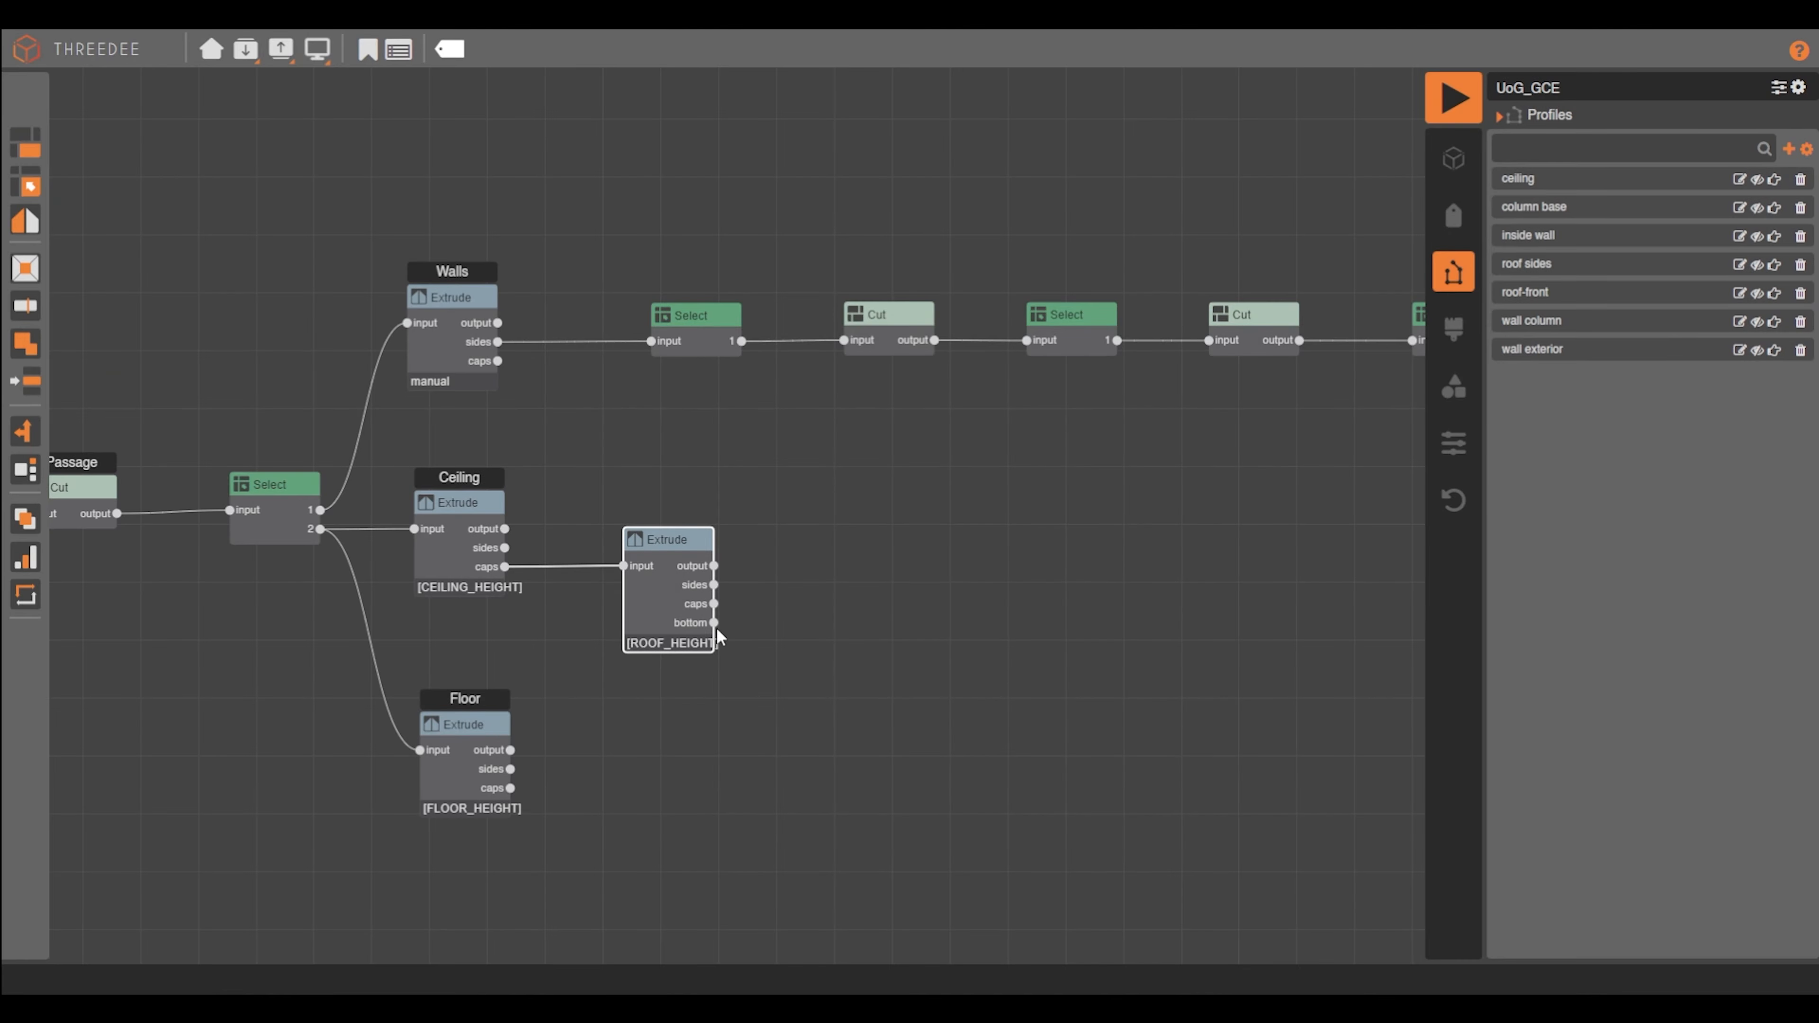
# Add an Inset node on the roof Extrude's bottom output with an inset distance of 0.3
pyautogui.moveTo(714, 623); pyautogui.dragTo(832, 624)
pyautogui.click(924, 741)
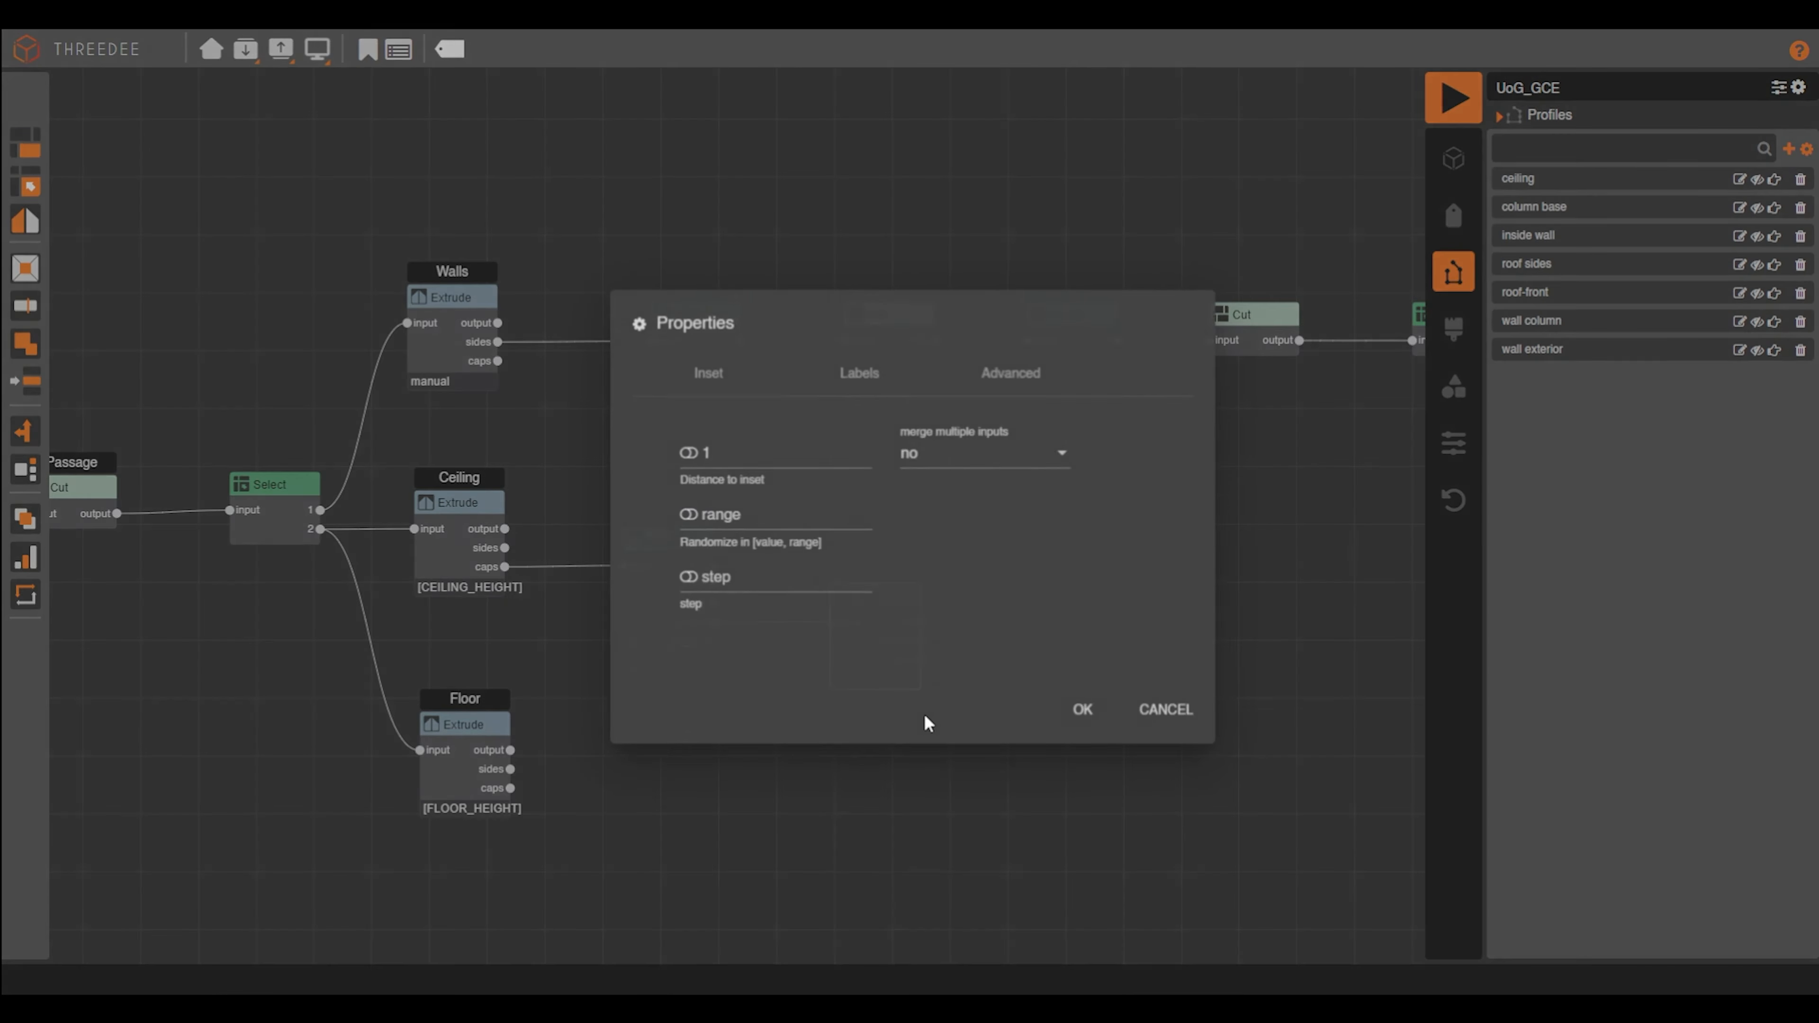
pyautogui.click(1081, 705)
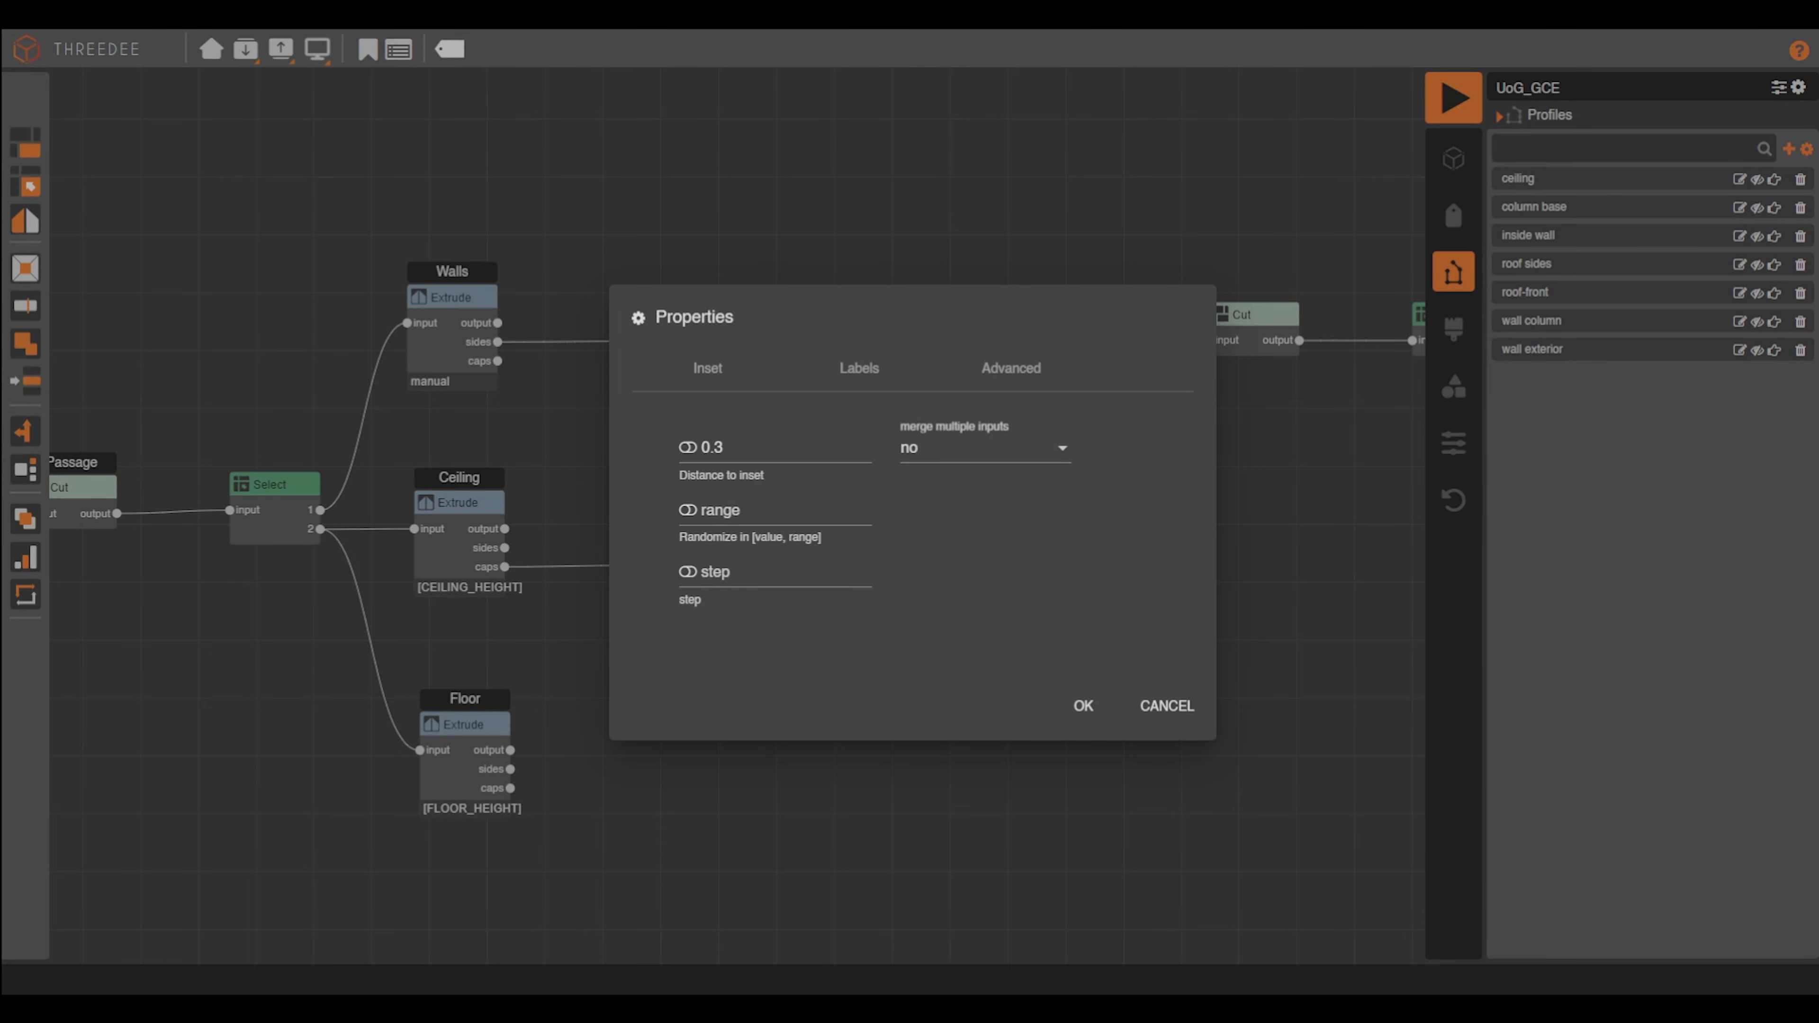
pyautogui.click(1082, 706)
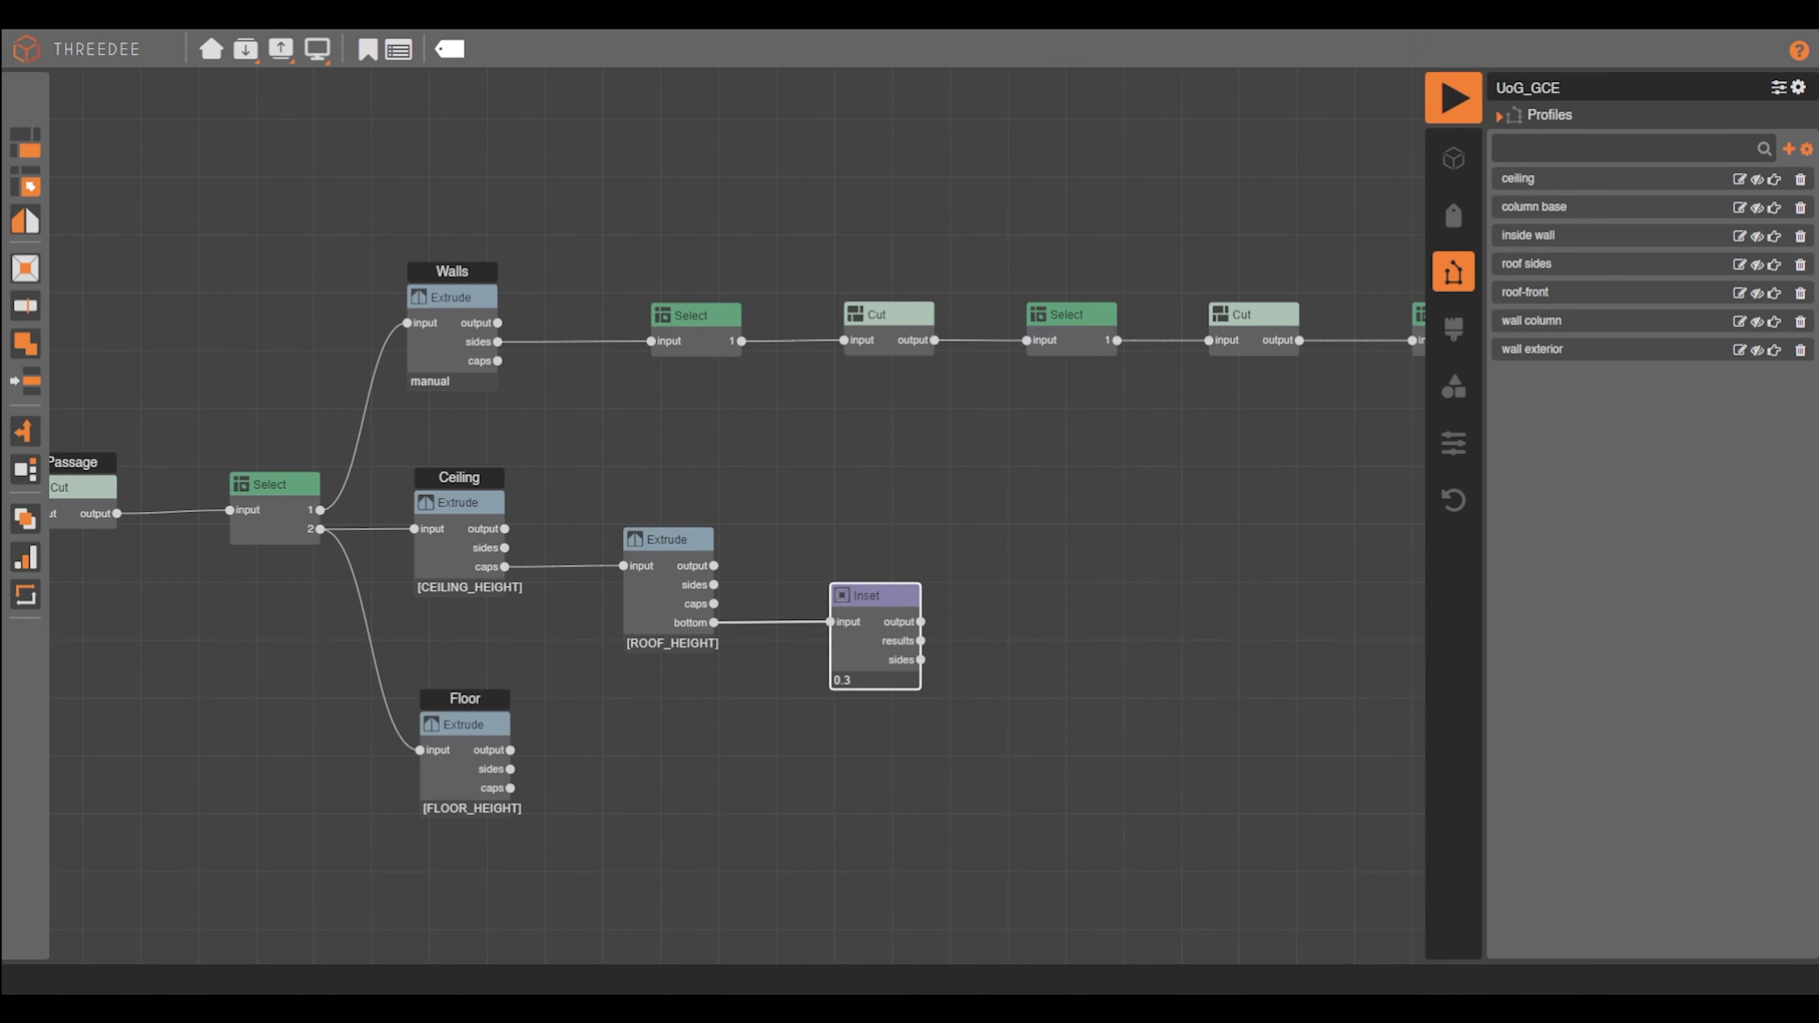
# Add an Extrude node on the Inset's results output, using the amount method with -0.3
pyautogui.moveTo(1012, 648); pyautogui.dragTo(1014, 647)
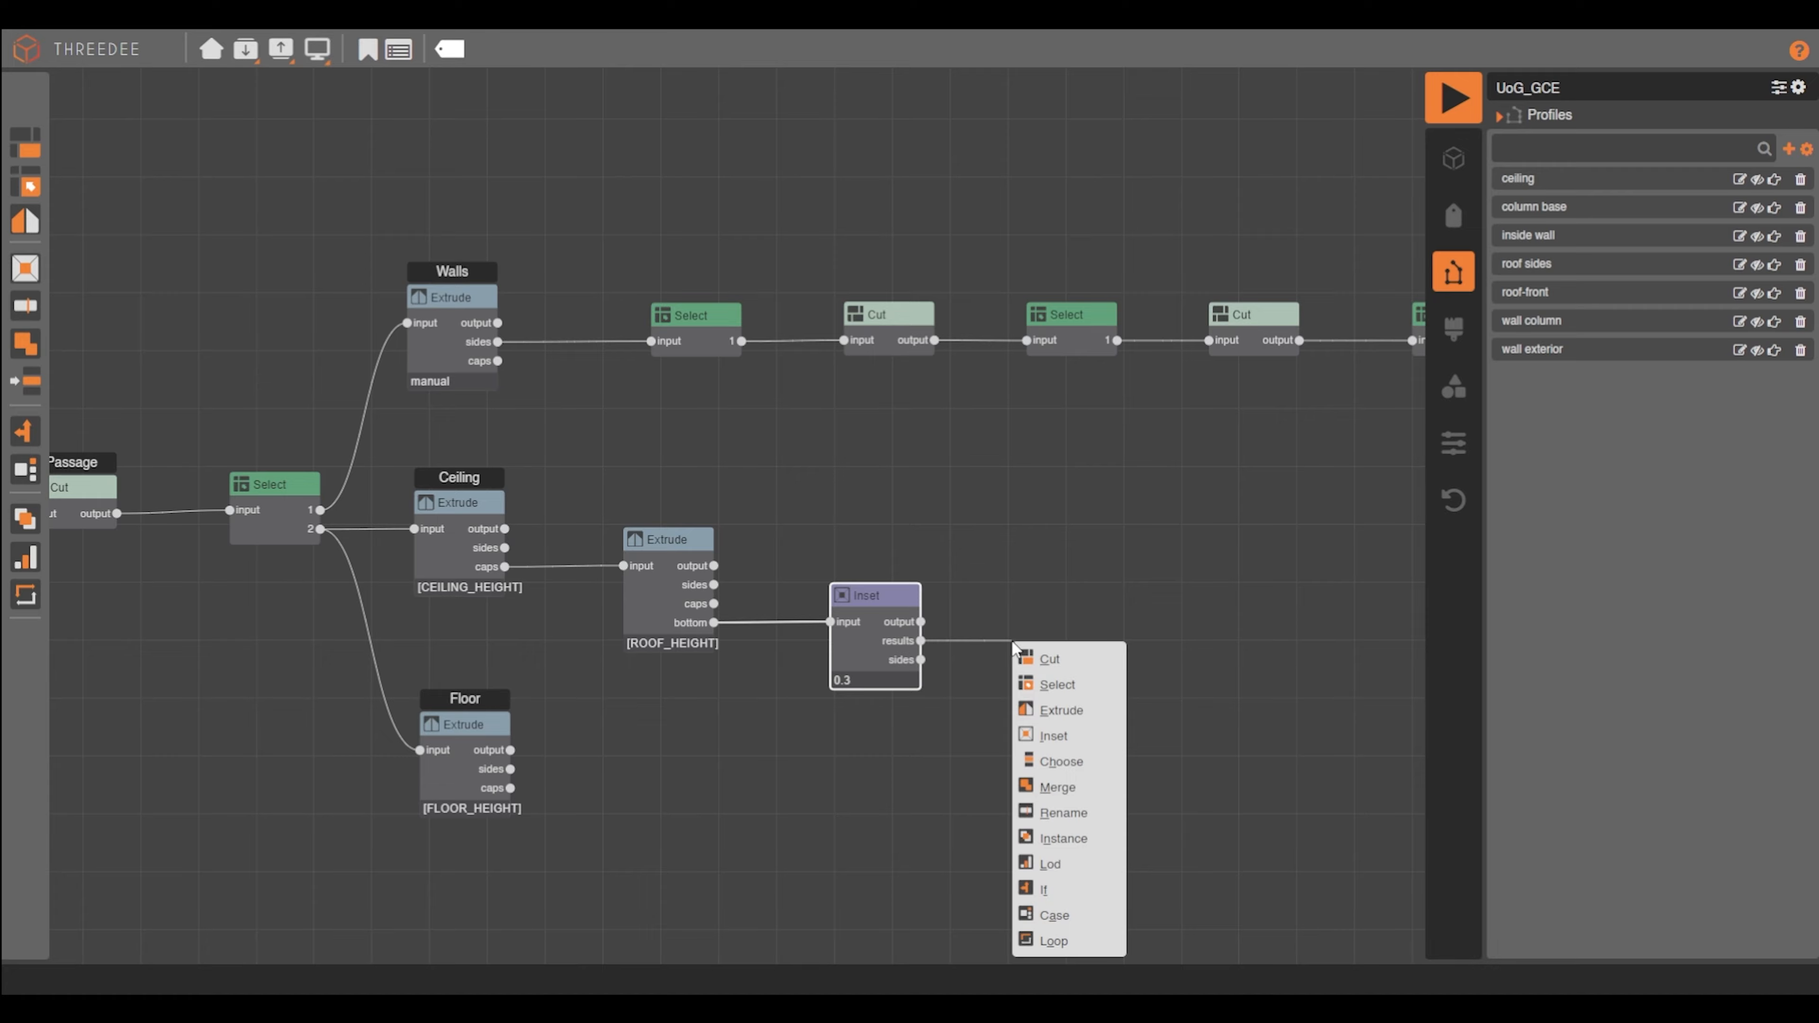
pyautogui.click(1060, 710)
pyautogui.click(774, 450)
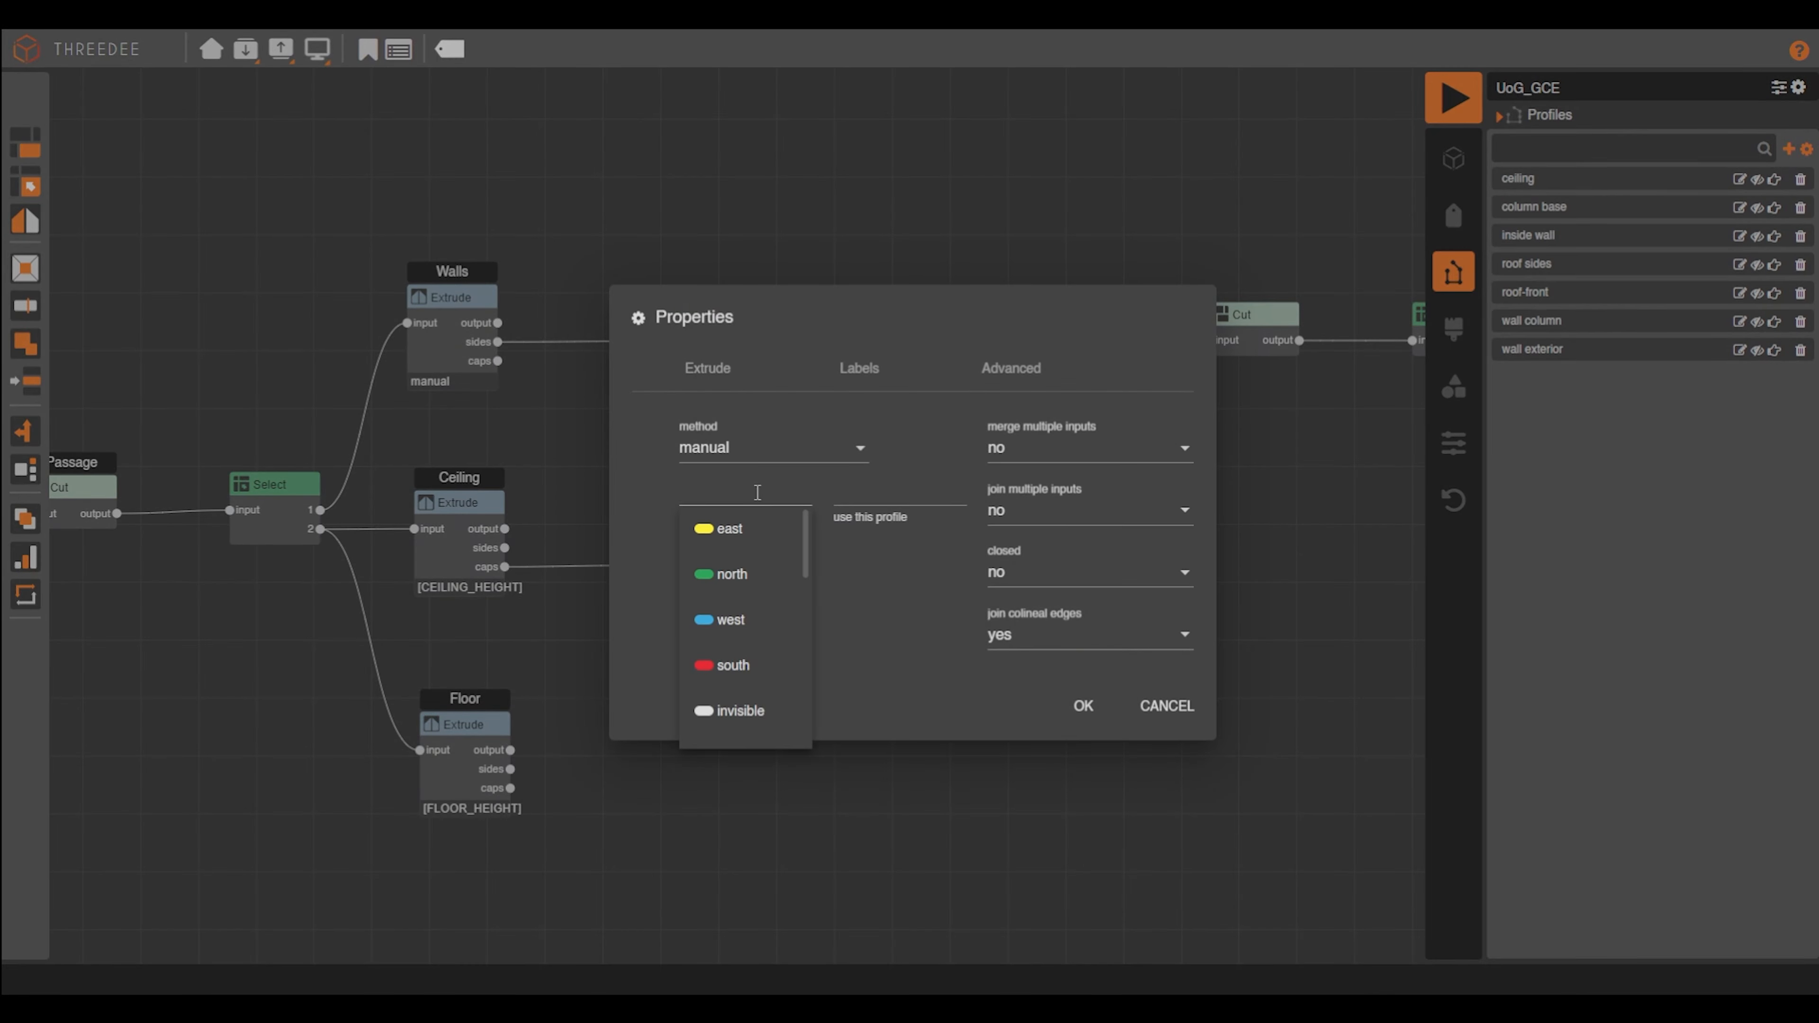
pyautogui.click(780, 520)
pyautogui.click(788, 516)
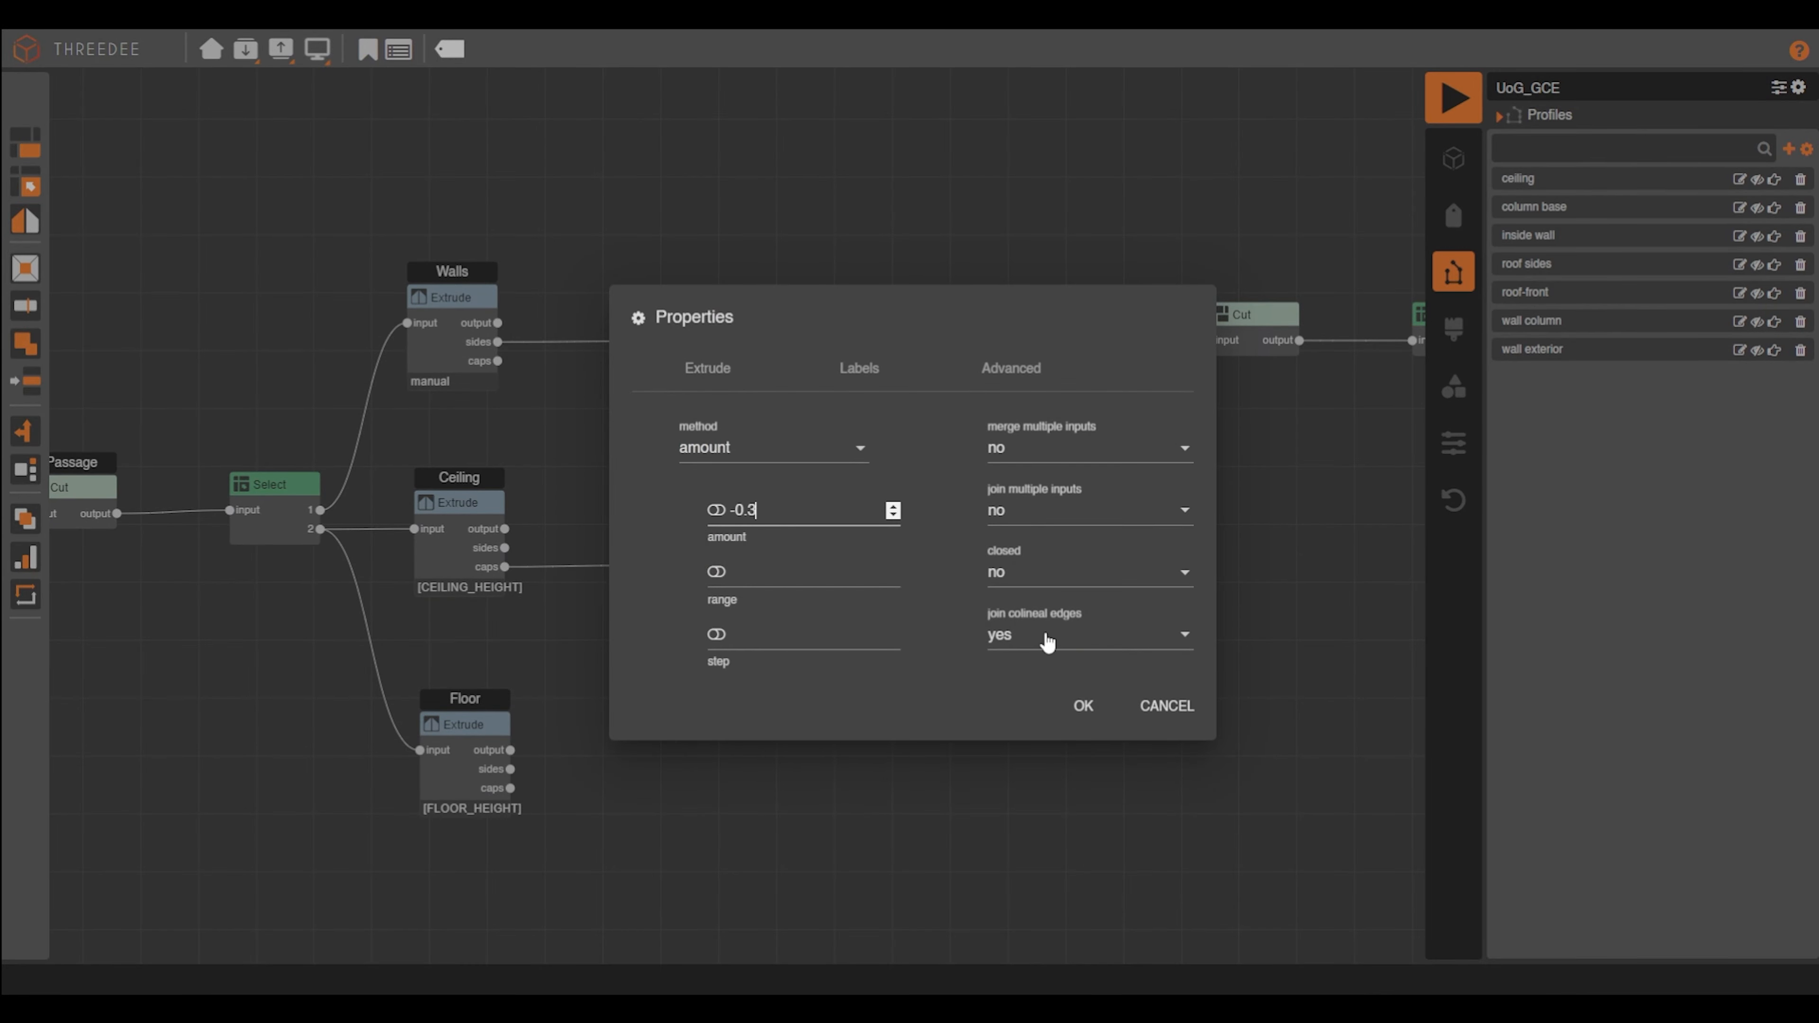
pyautogui.click(1083, 706)
# Render the model in 3D, examine the roof and recessed ceiling from several angles, and return to the graph
pyautogui.click(1454, 97)
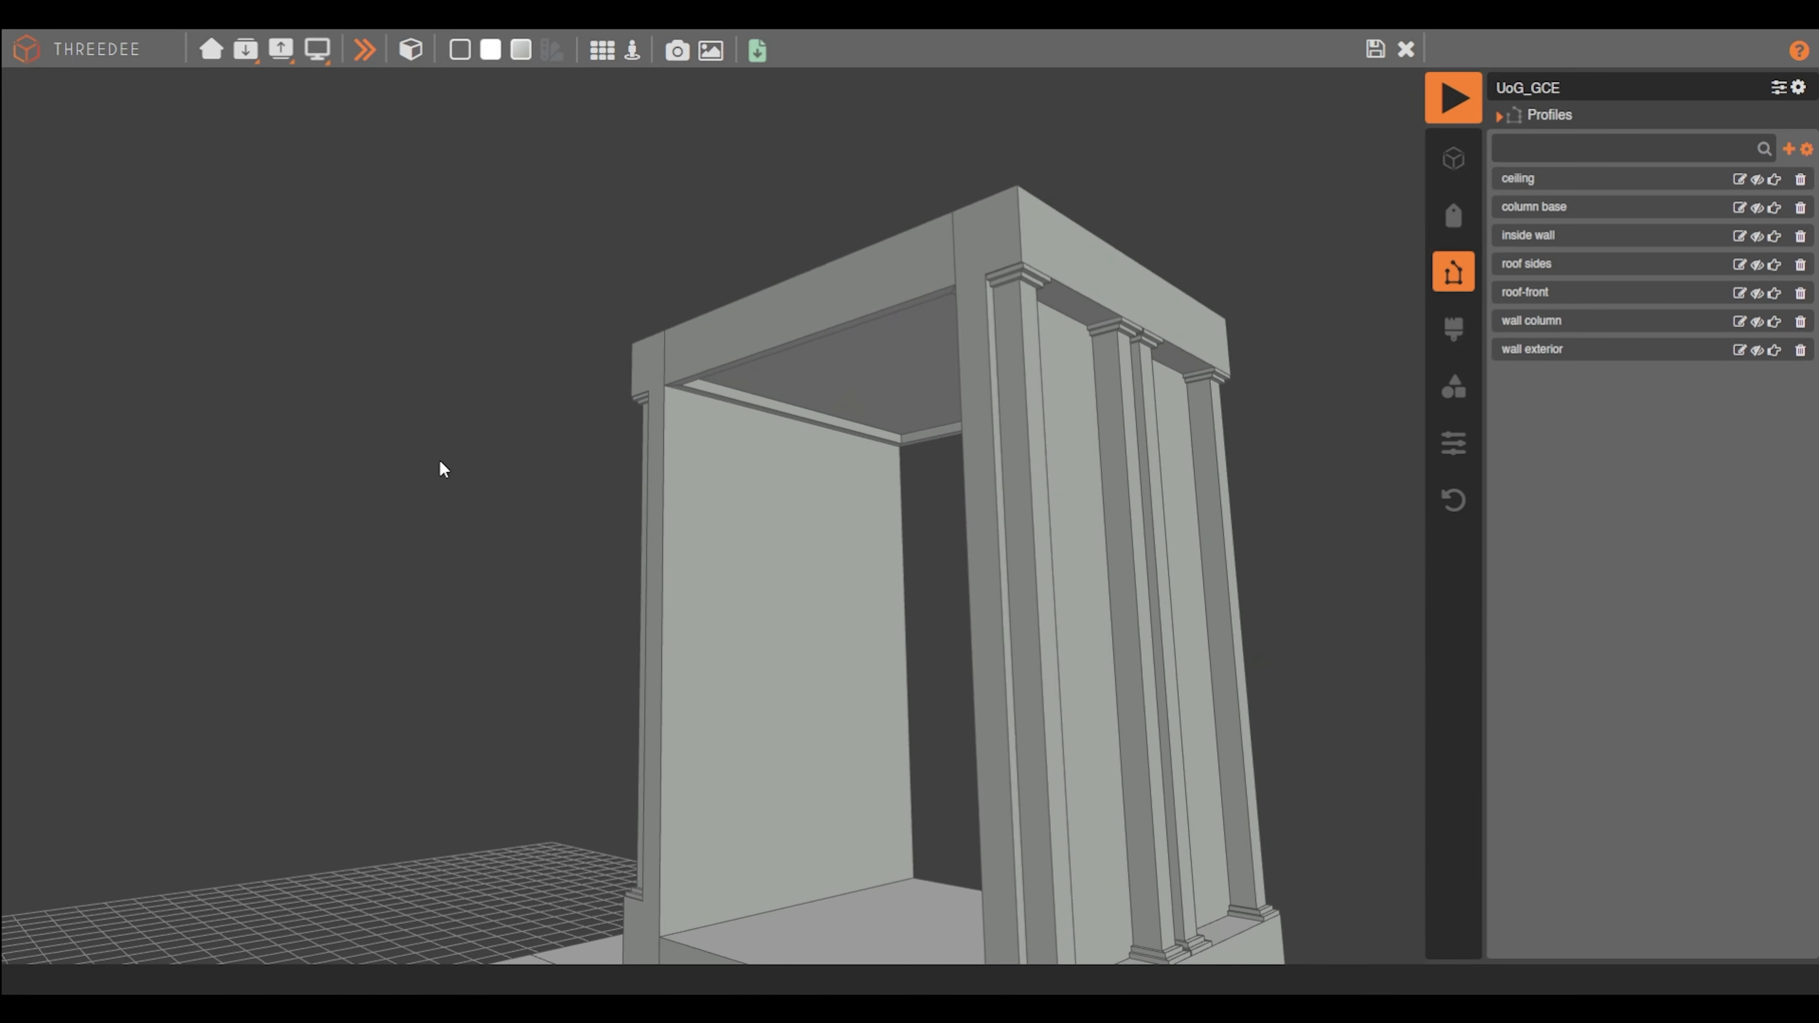
pyautogui.moveTo(440, 462); pyautogui.dragTo(792, 570)
pyautogui.scroll(-5, 791, 570)
pyautogui.click(1376, 51)
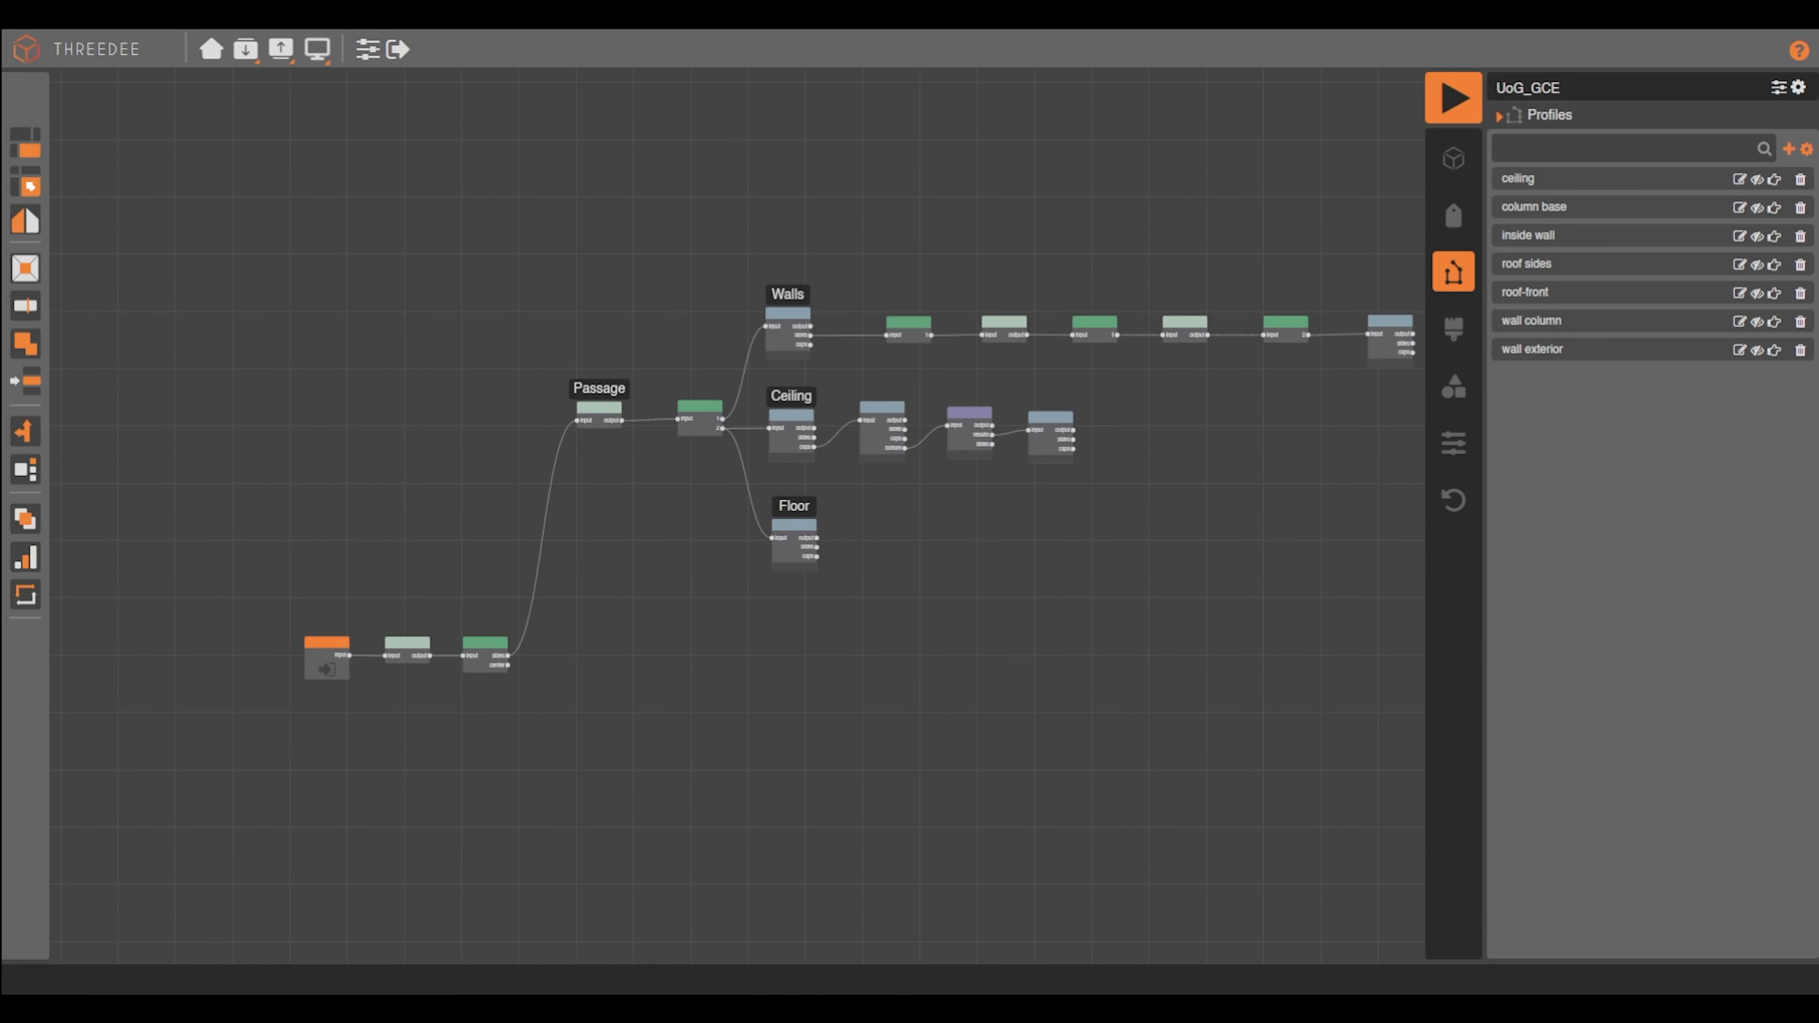
# Add an Extrude node on the center output of the first Select, using the amount method with [CEILING_HEIGHT]
pyautogui.moveTo(560, 671); pyautogui.dragTo(559, 666)
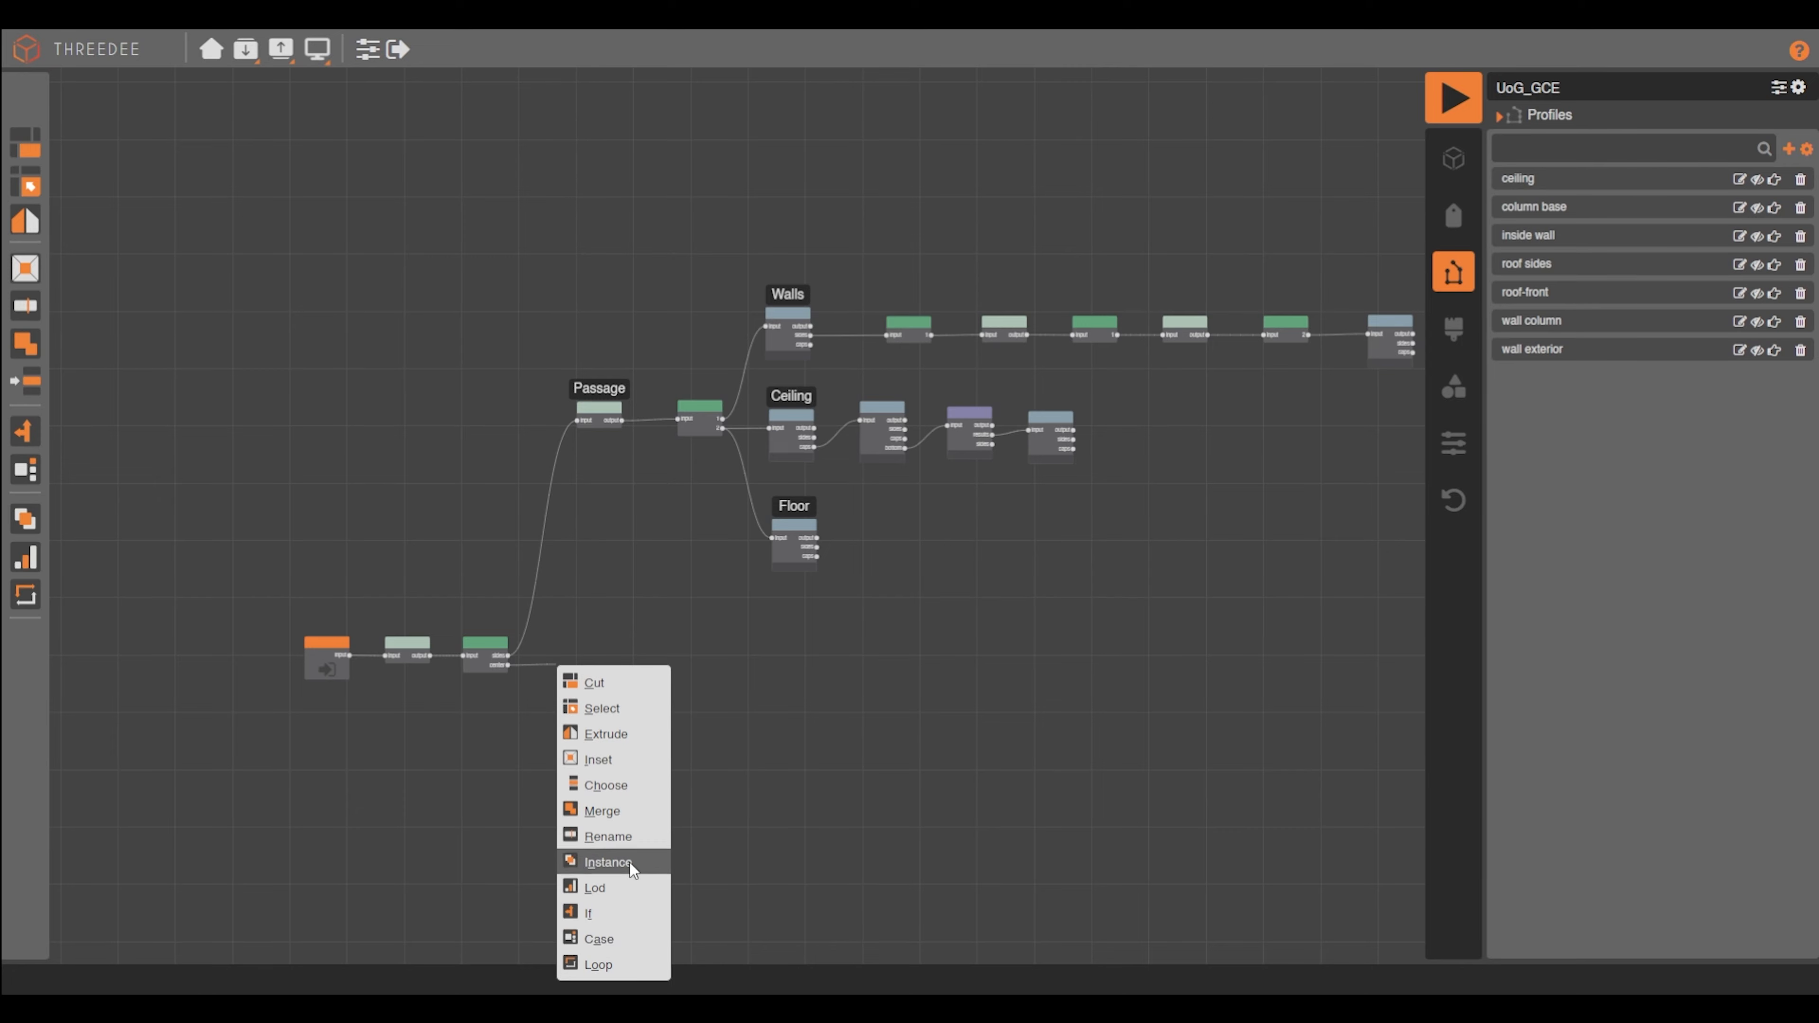
pyautogui.click(641, 734)
pyautogui.click(774, 448)
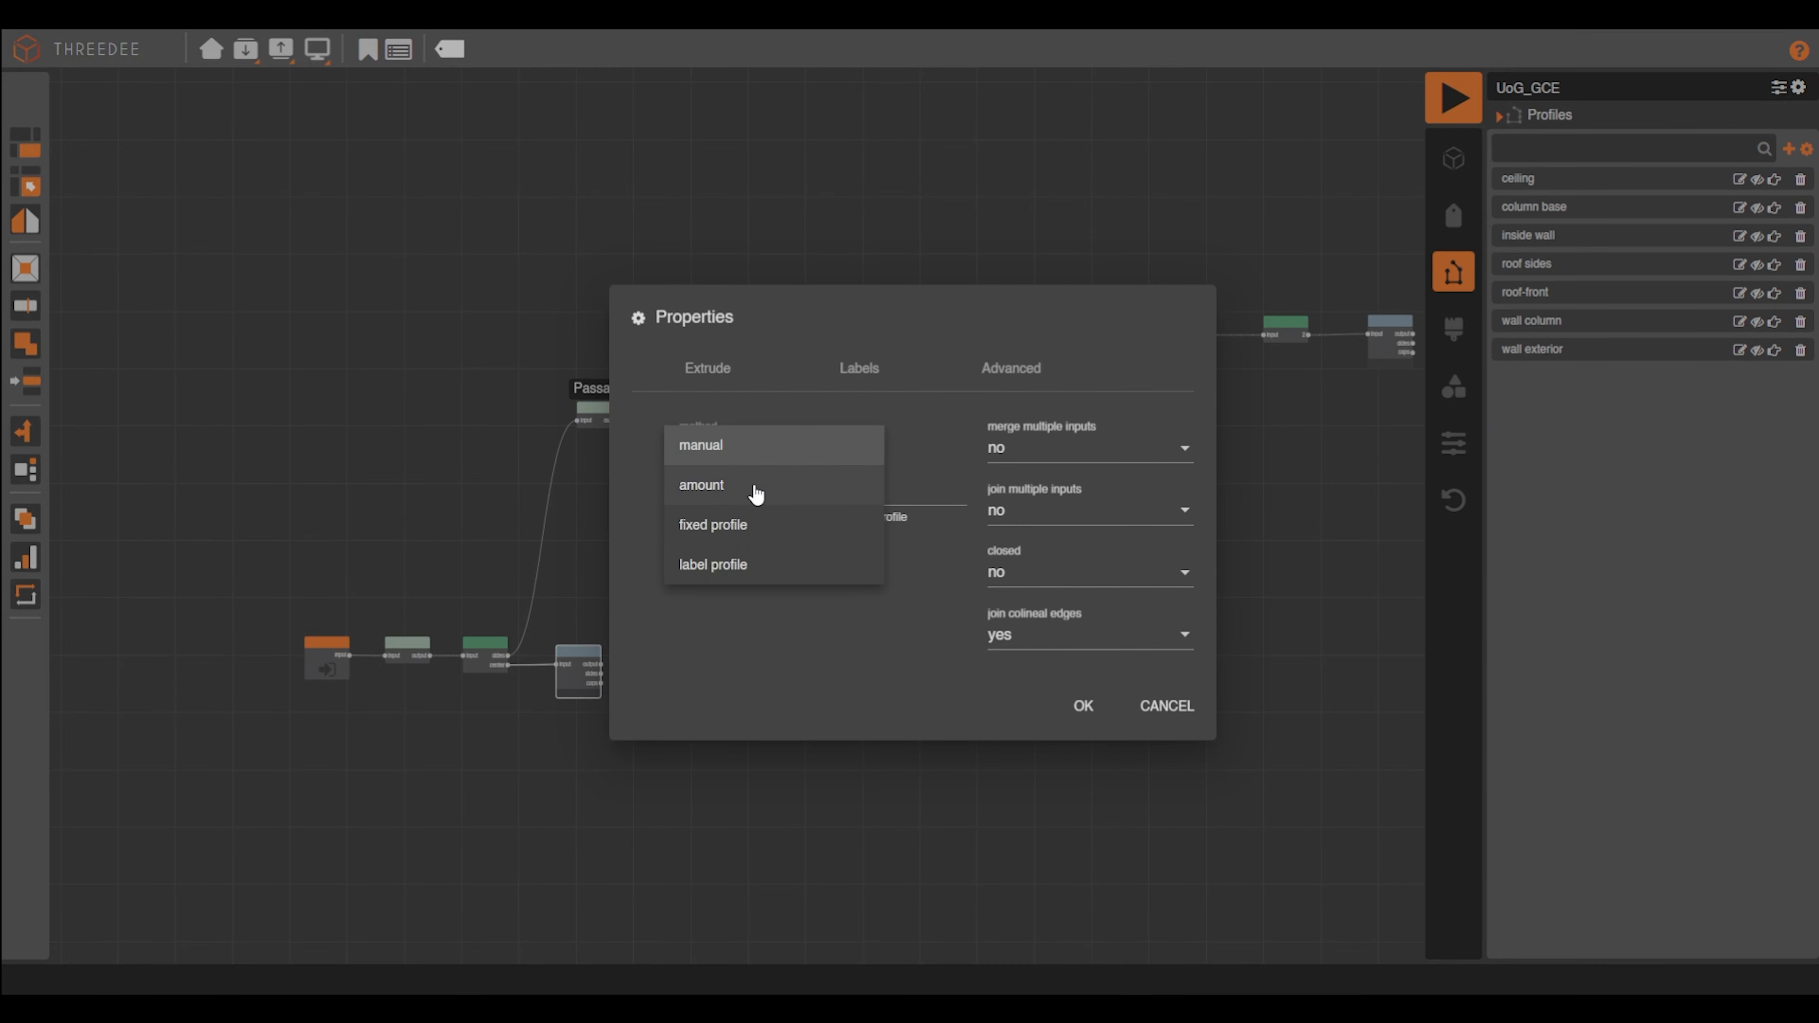
pyautogui.click(751, 488)
pyautogui.click(770, 511)
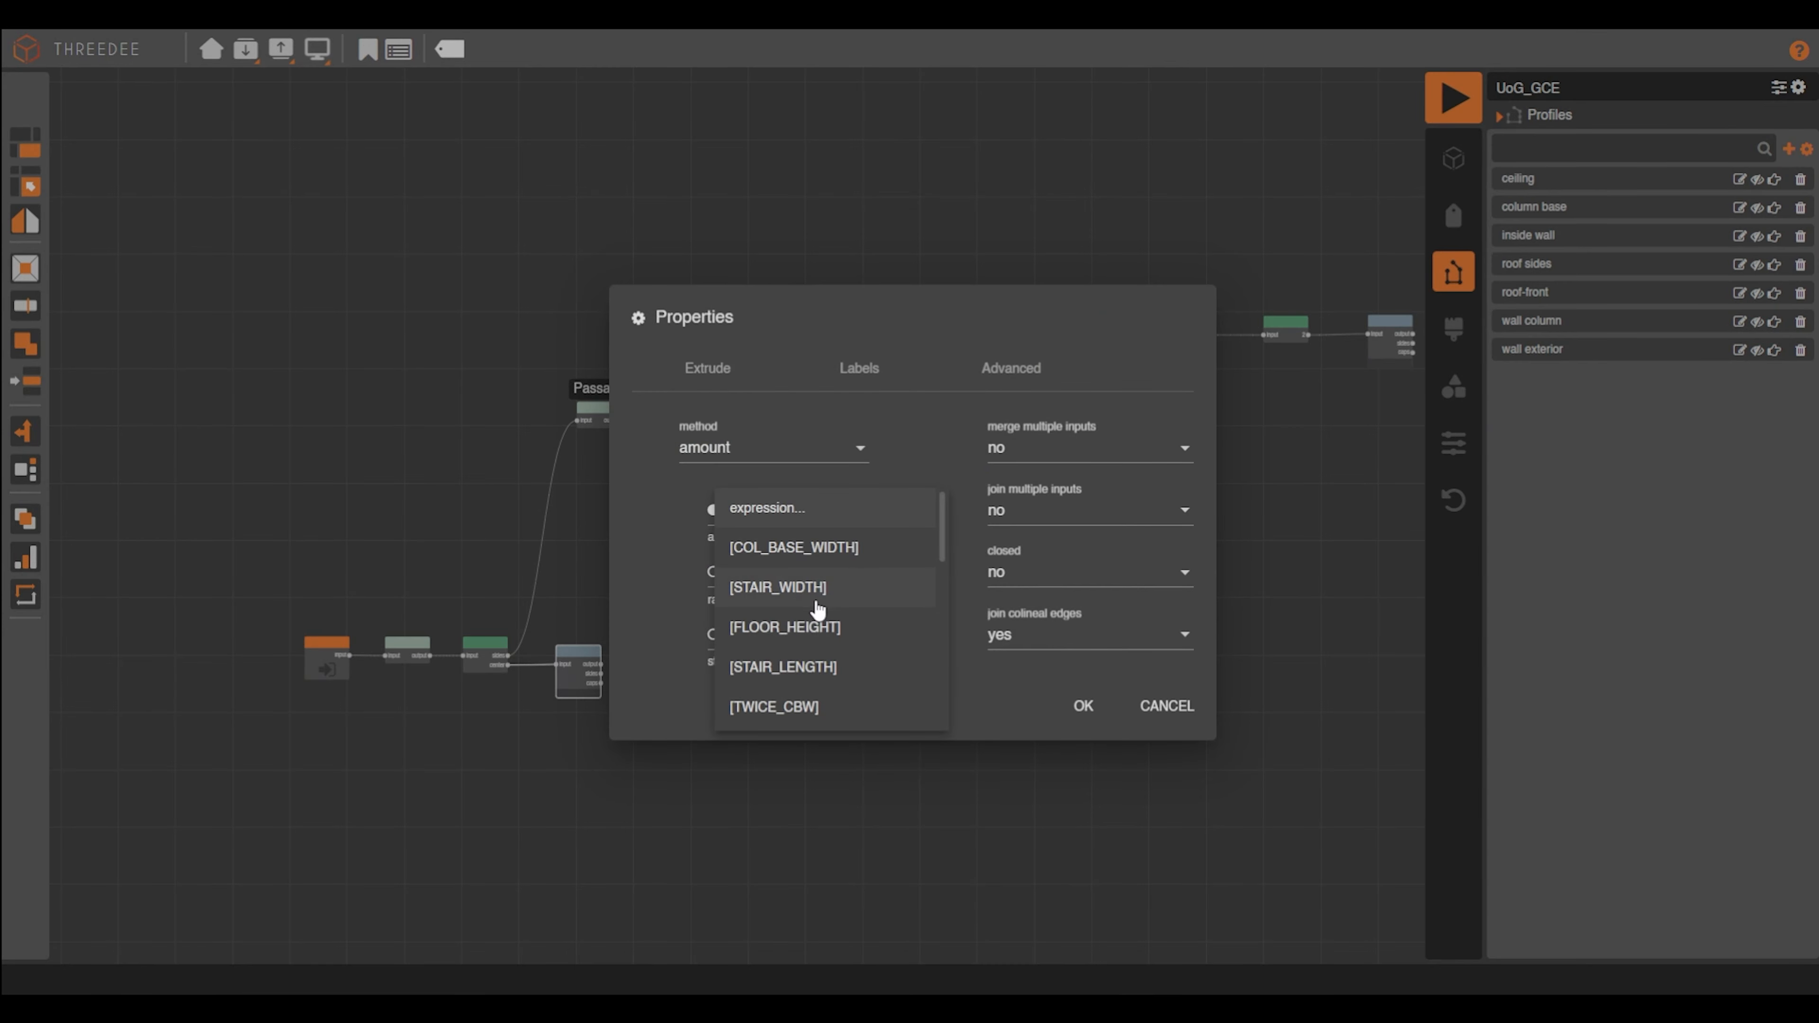
pyautogui.scroll(-5, 809, 608)
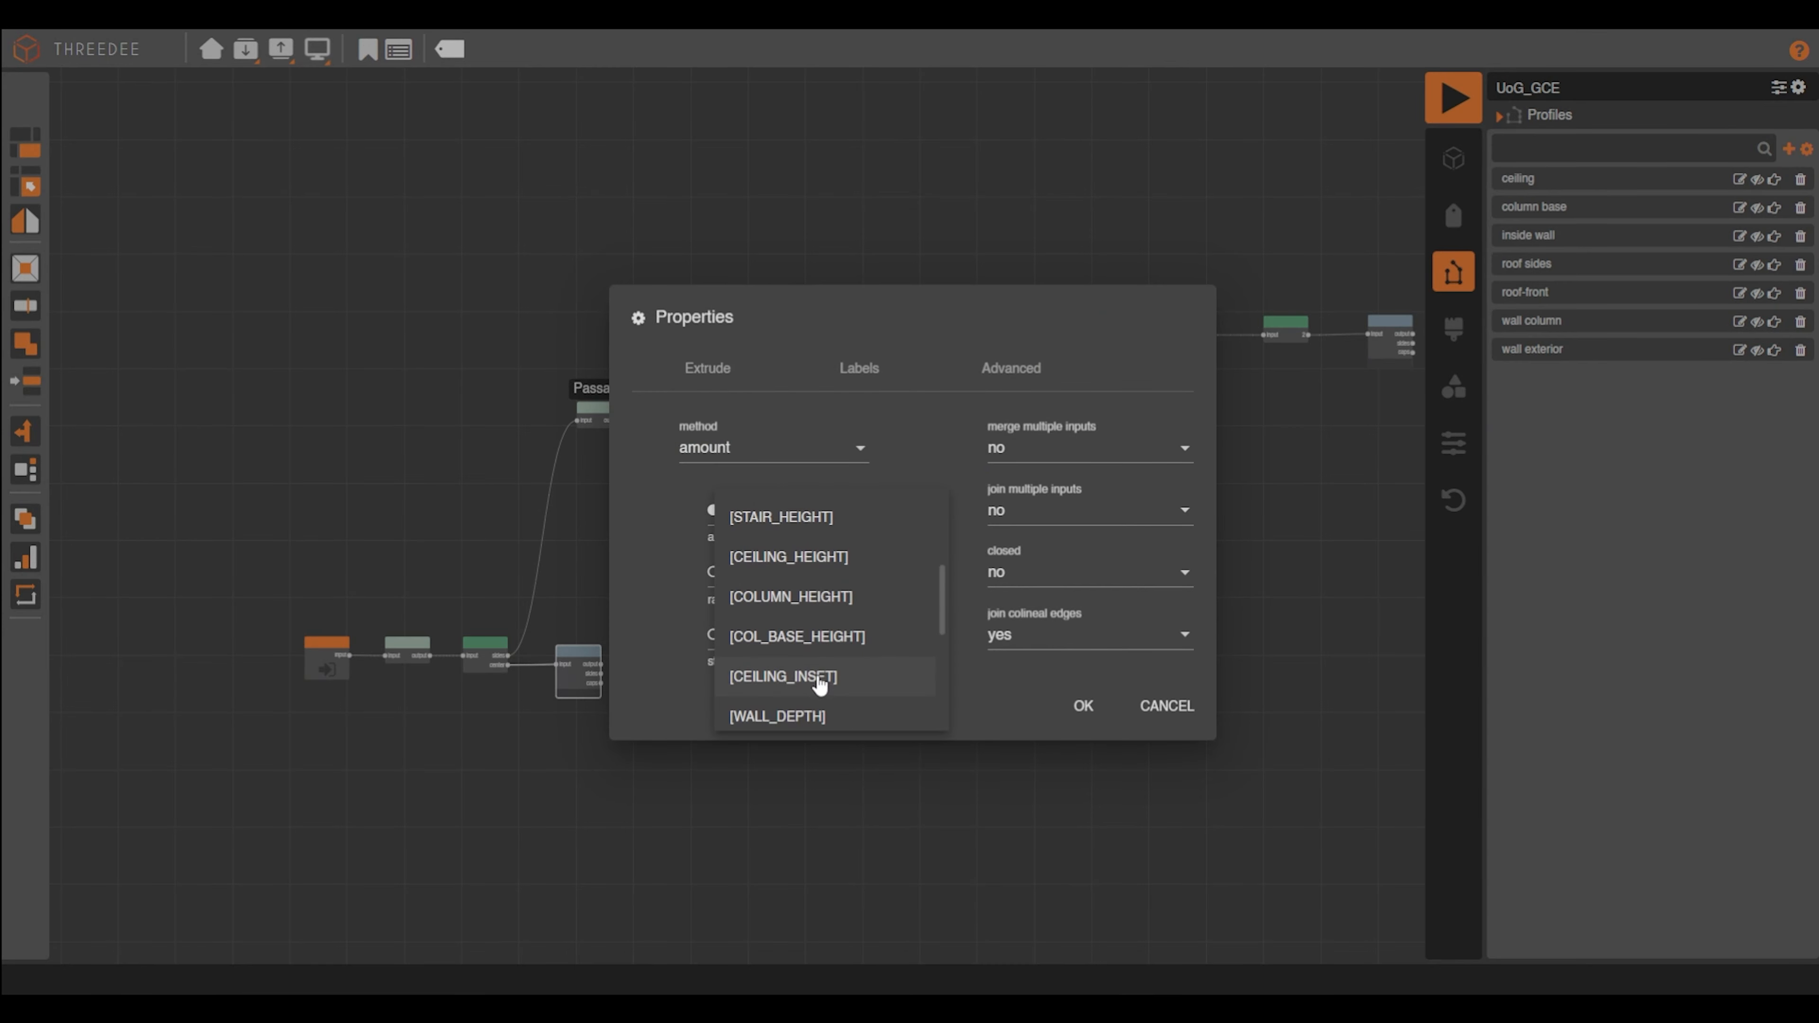
pyautogui.click(841, 566)
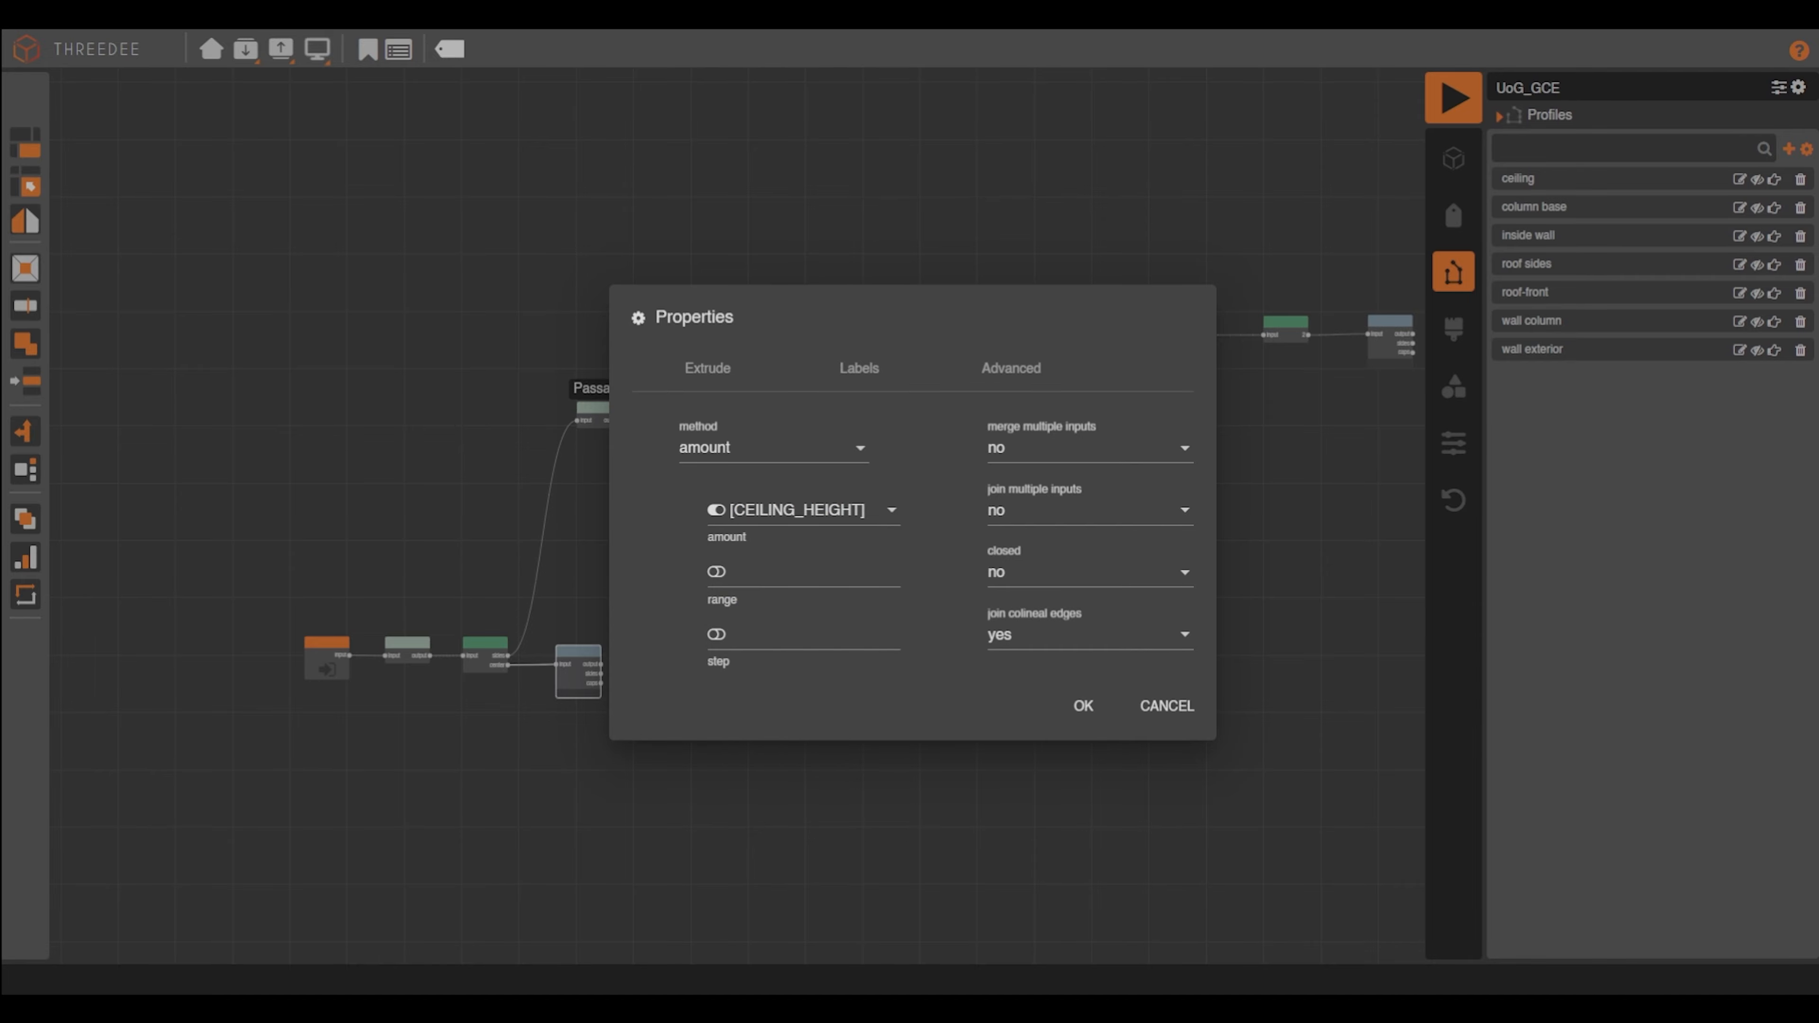
pyautogui.click(859, 368)
pyautogui.click(726, 556)
pyautogui.click(740, 773)
pyautogui.click(1083, 706)
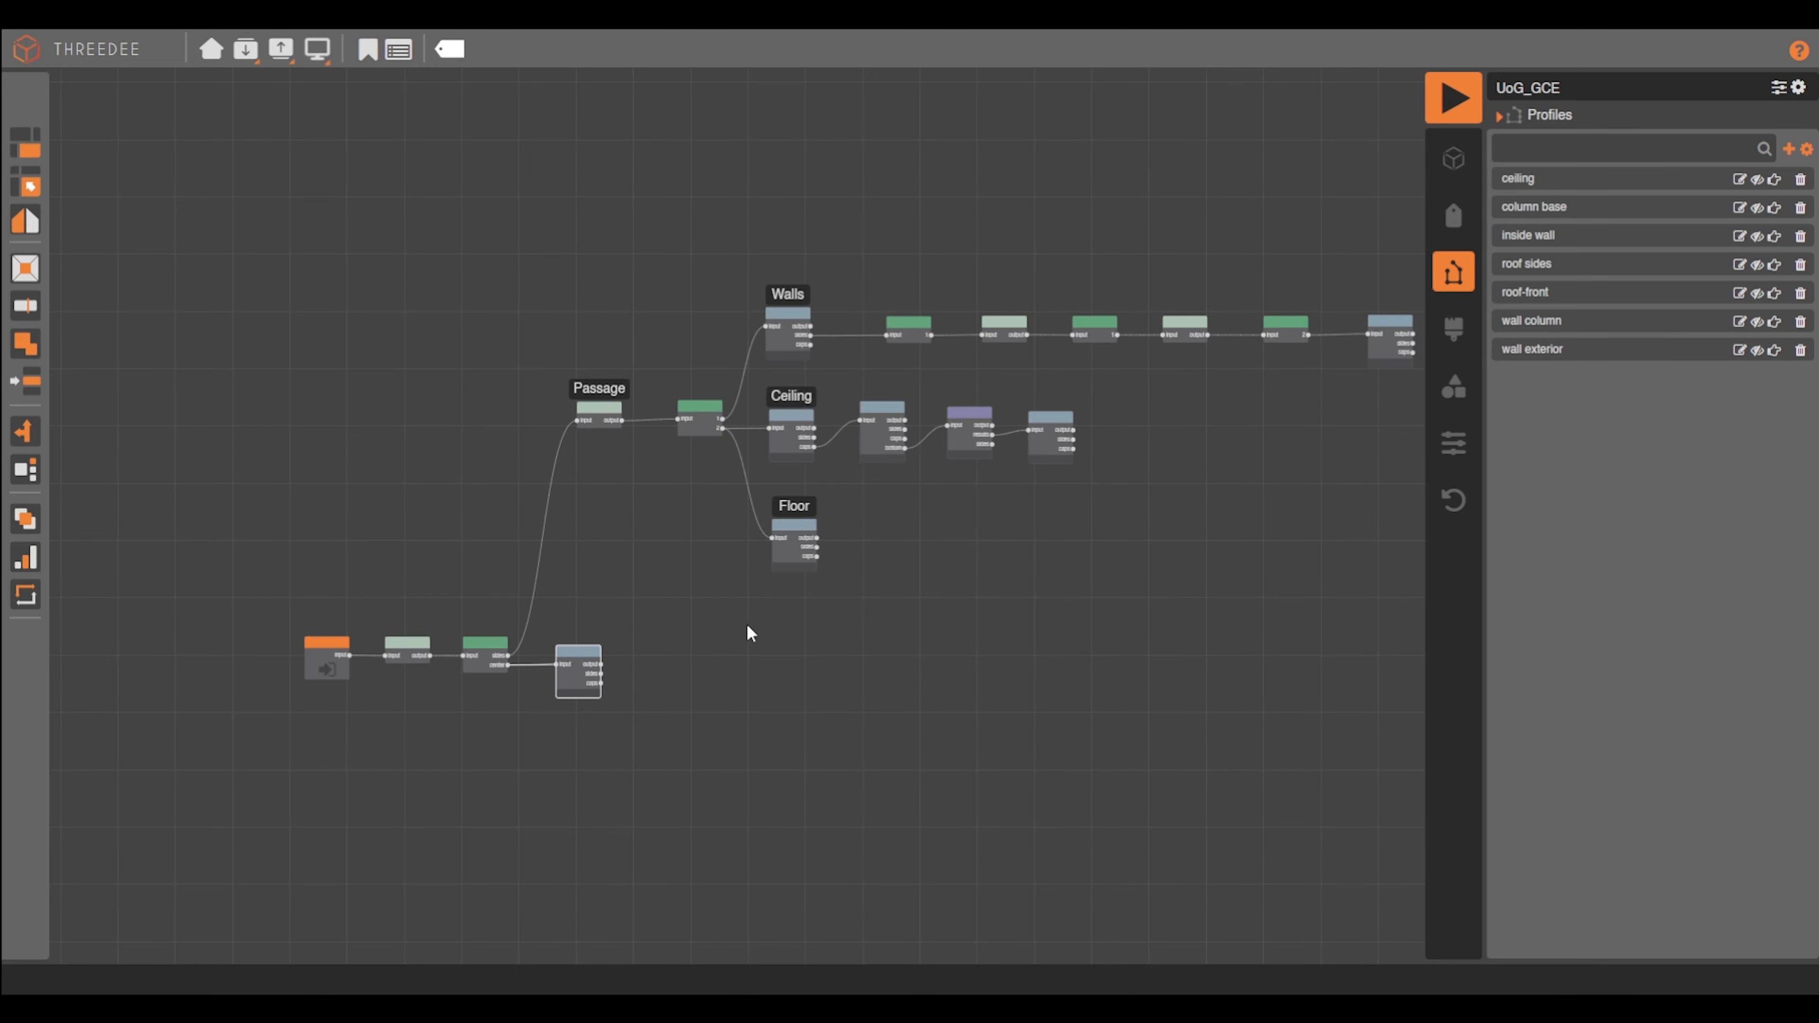
# Add an Extrude node on the center Extrude's caps output, using the ceiling profile as a fixed profile
pyautogui.scroll(5, 602, 667)
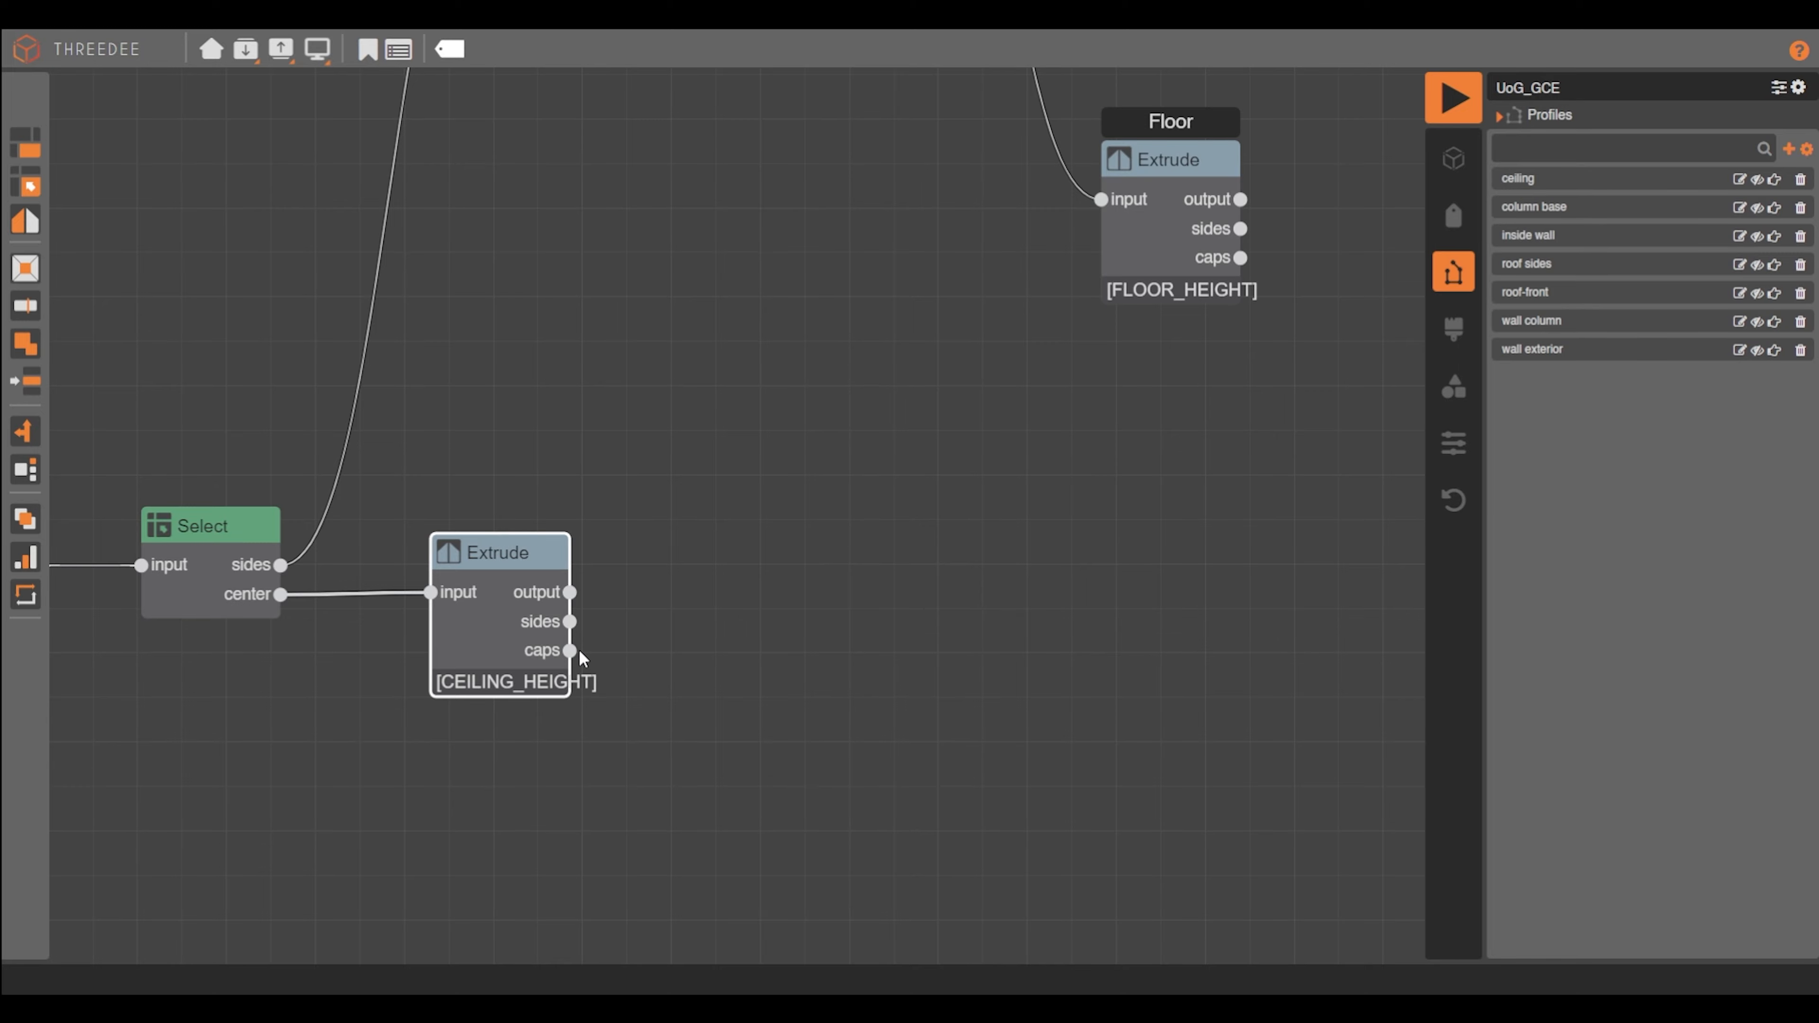
pyautogui.moveTo(578, 649); pyautogui.dragTo(677, 468)
pyautogui.click(725, 536)
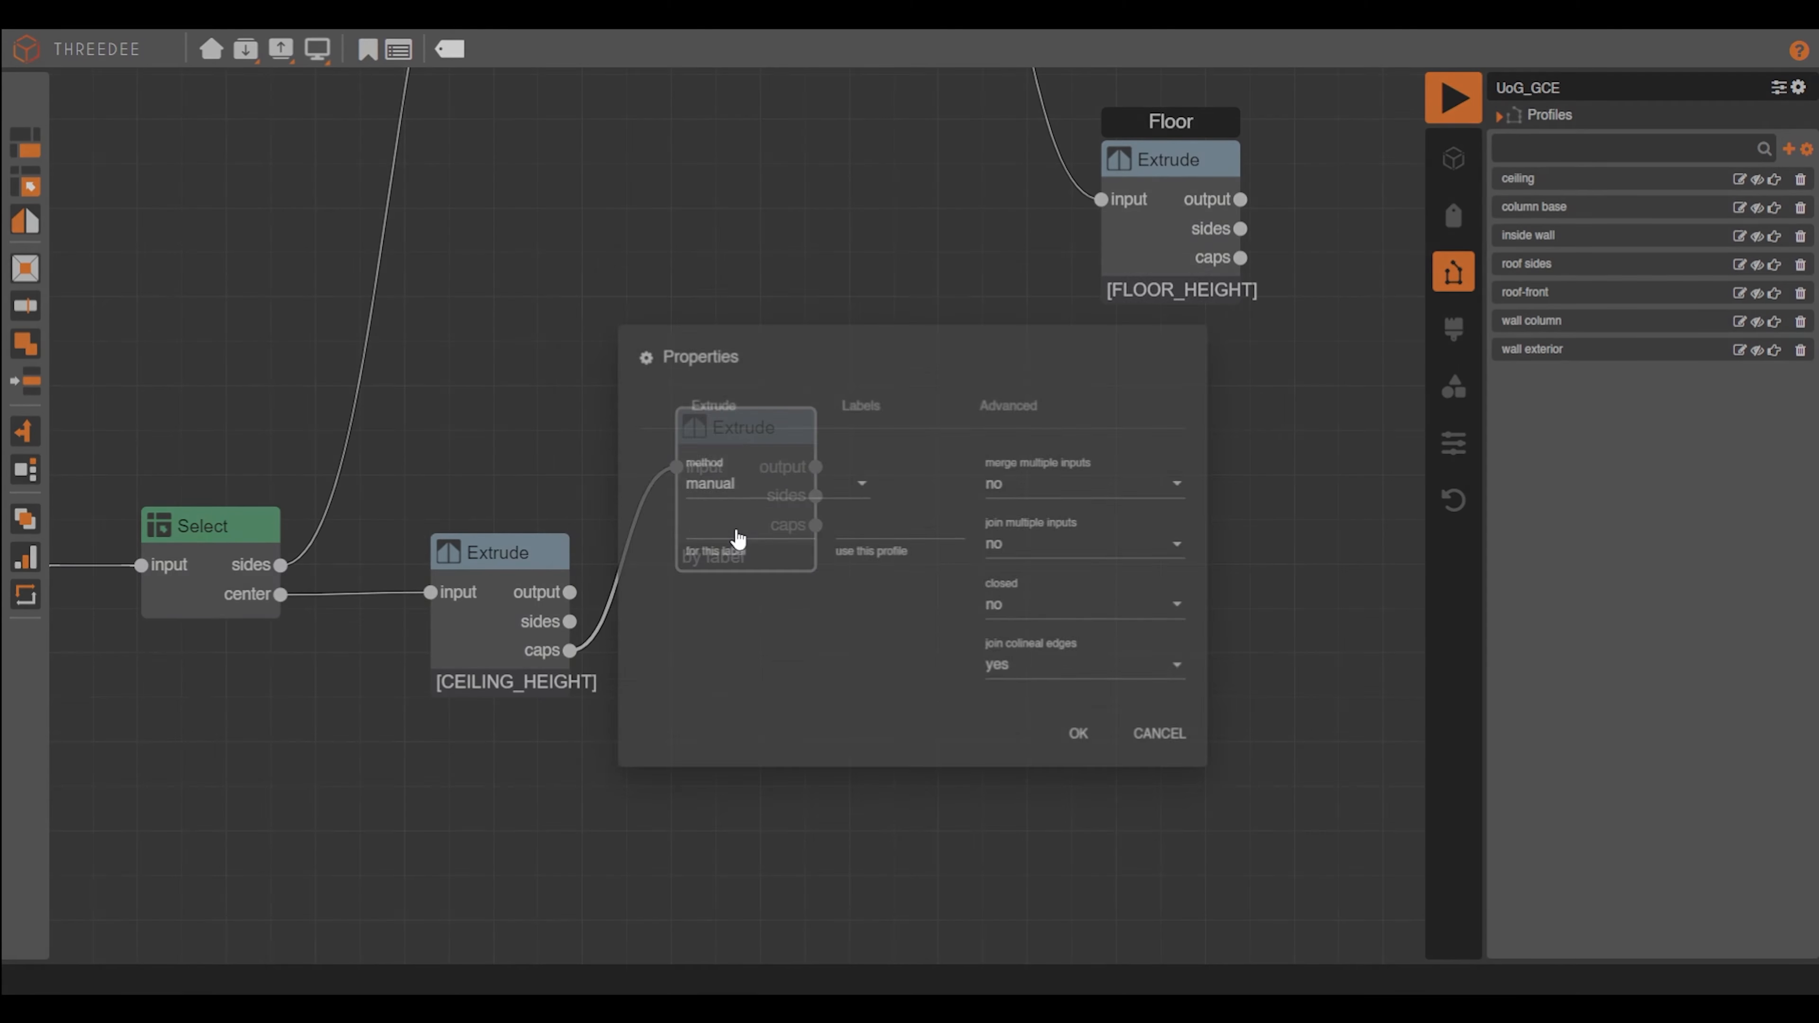
pyautogui.click(765, 447)
pyautogui.click(767, 522)
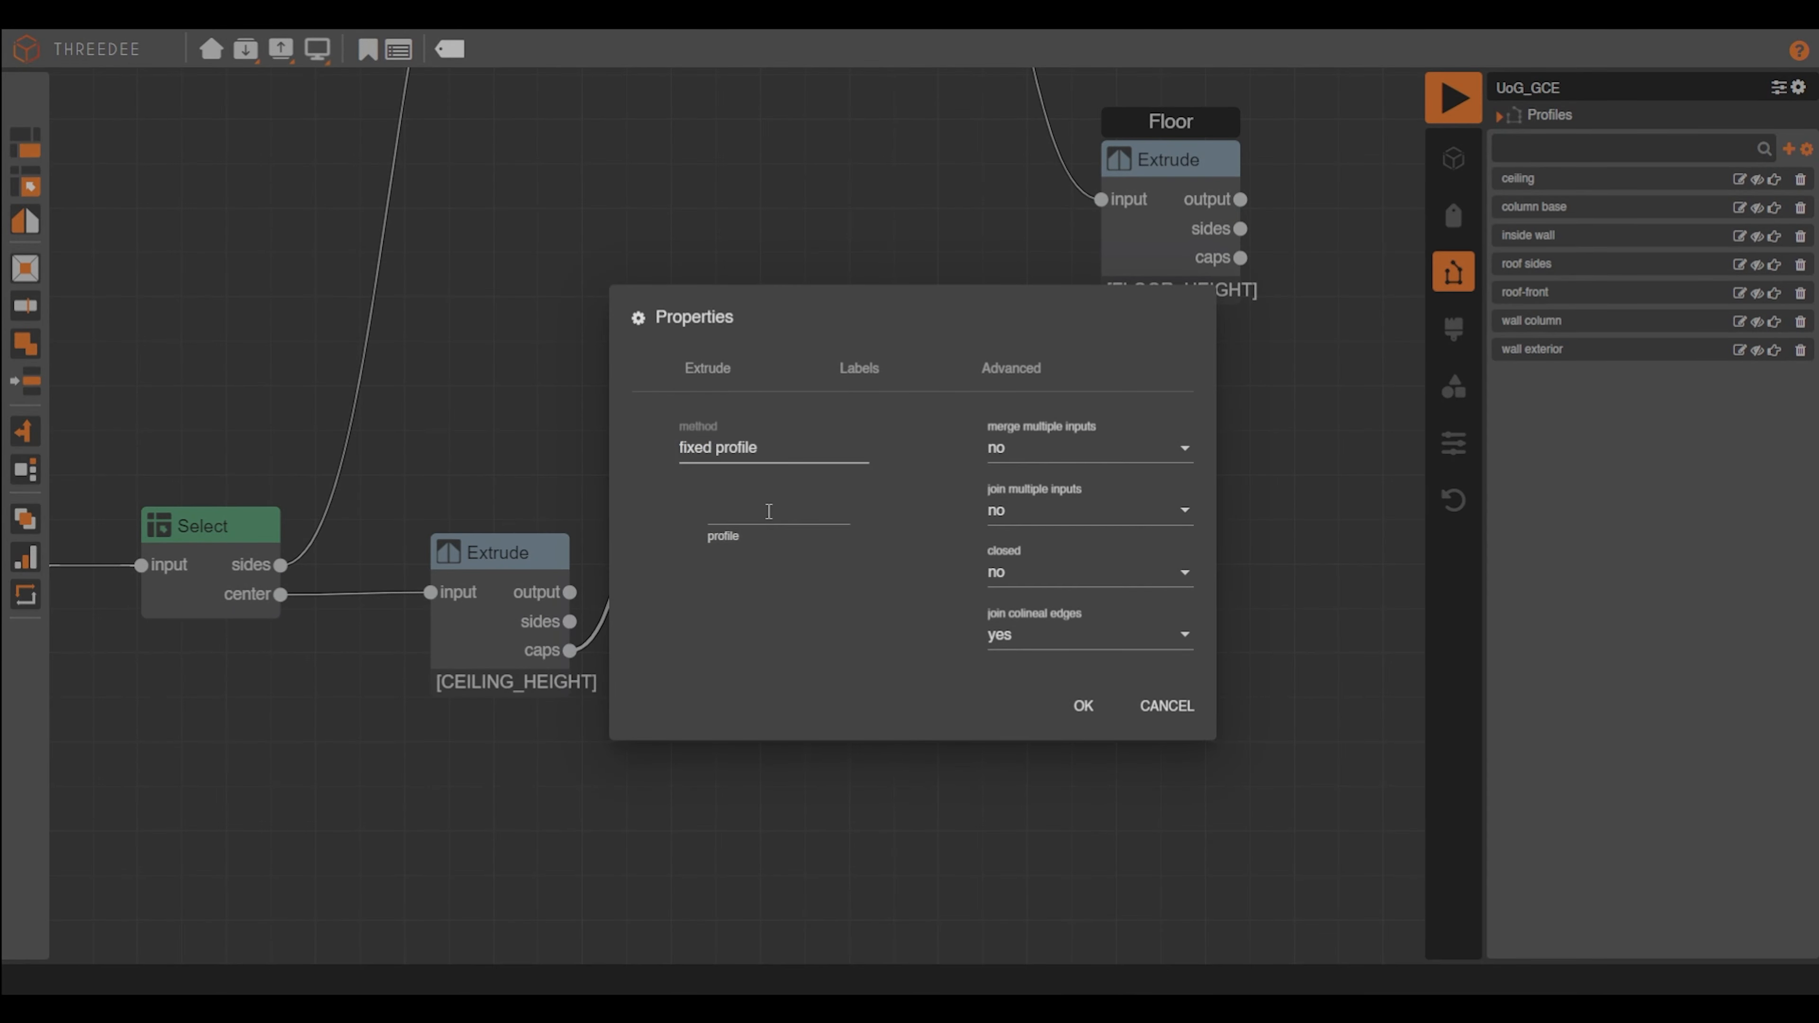
pyautogui.click(771, 512)
pyautogui.click(774, 550)
pyautogui.click(1083, 706)
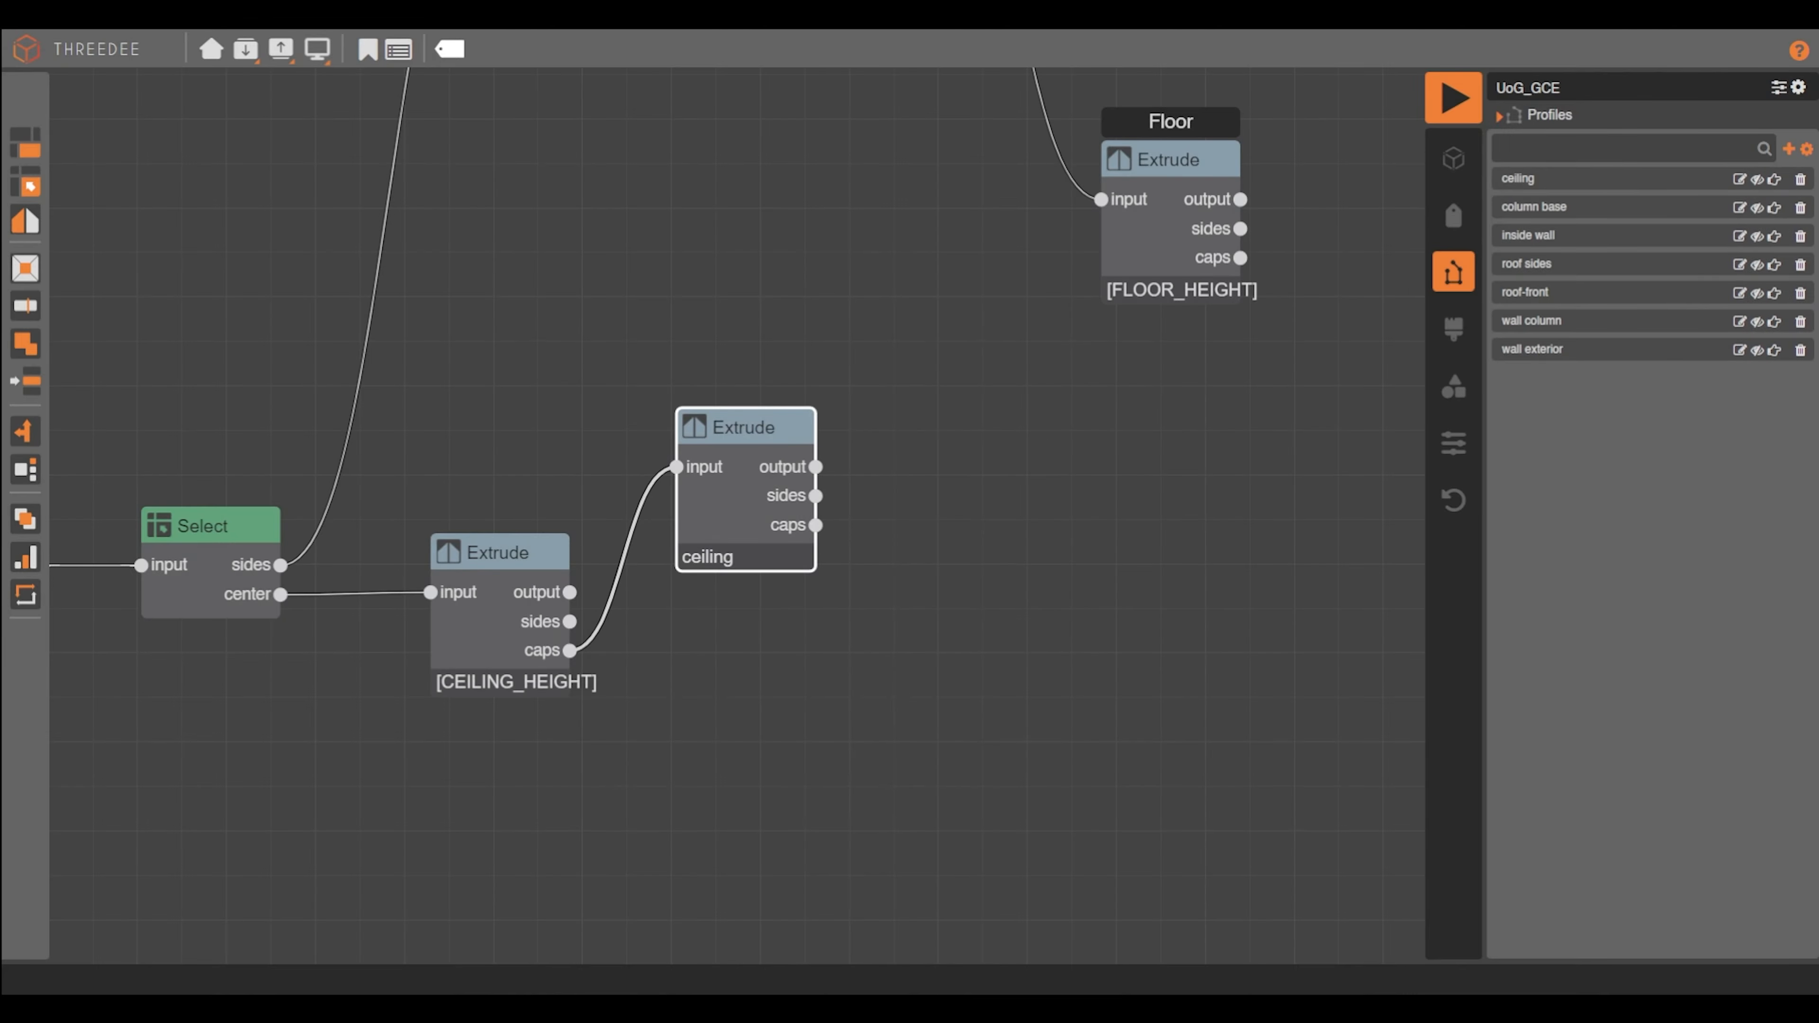
# Render the model in 3D and examine the central ceiling extrusion
pyautogui.click(1454, 98)
pyautogui.moveTo(950, 727); pyautogui.dragTo(501, 574)
pyautogui.scroll(-3, 638, 652)
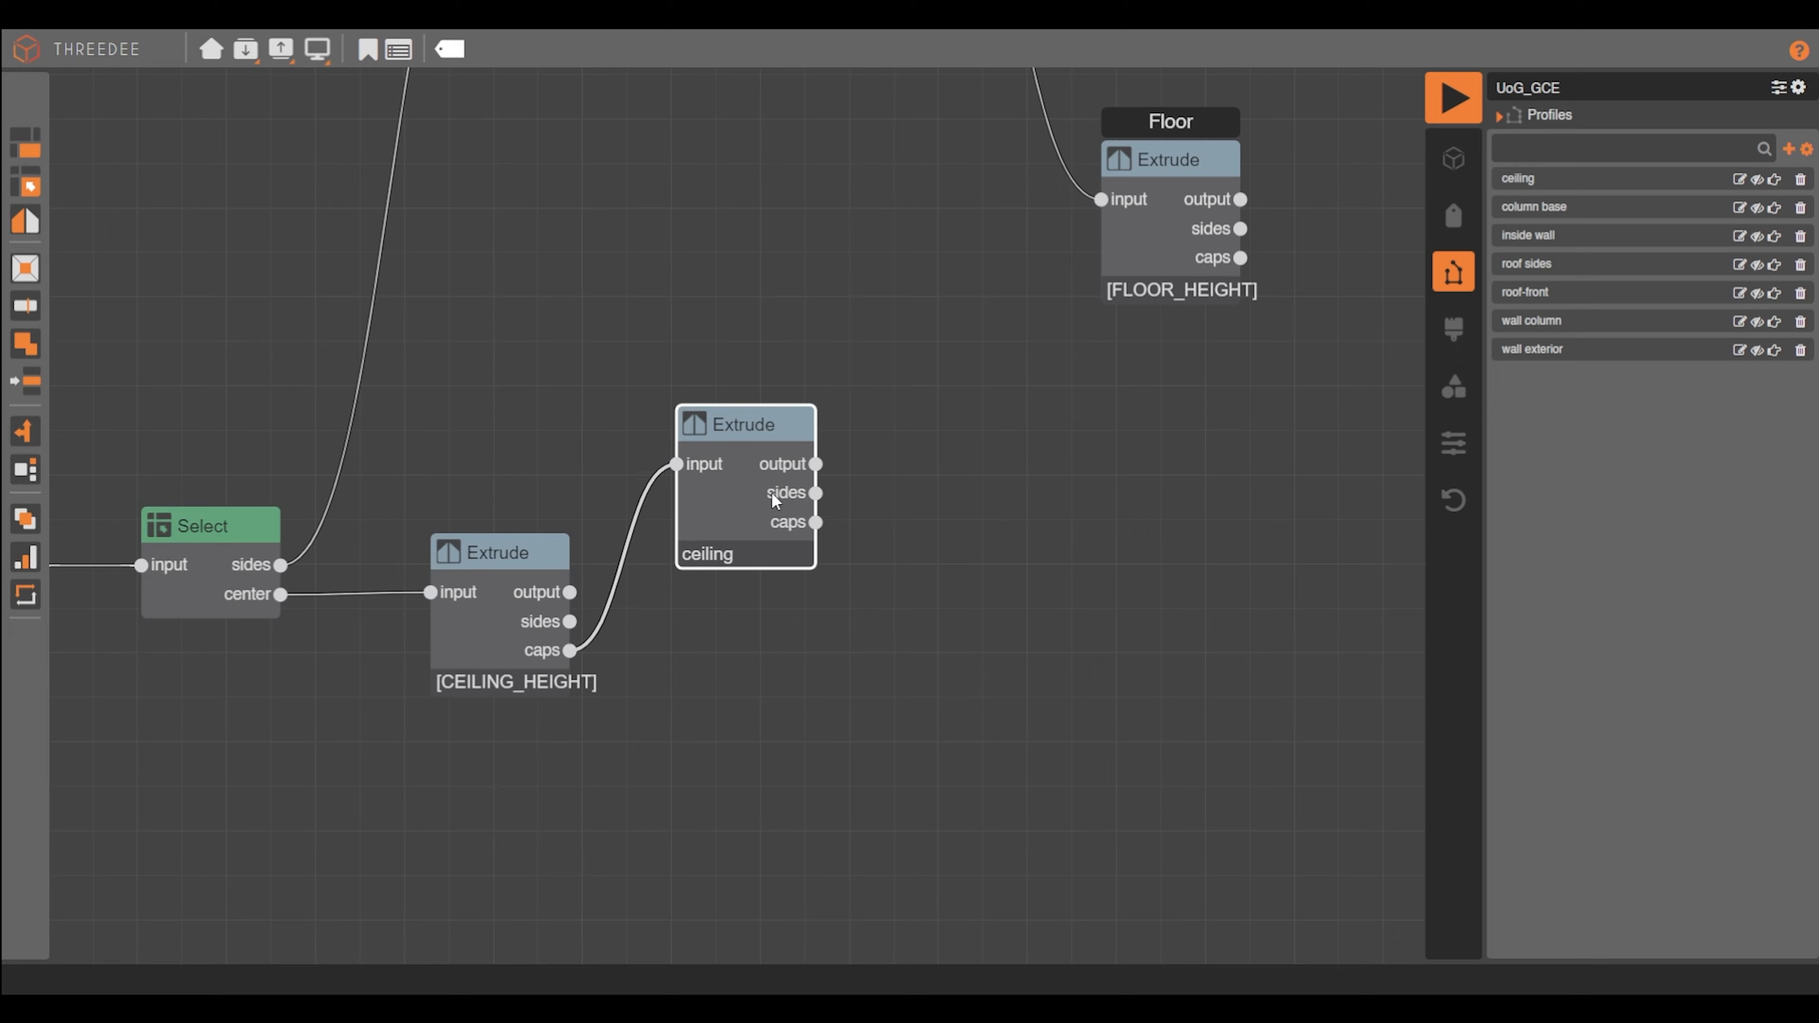
# Move the ceiling profile Extrude higher and branch a second Extrude off the same caps output
pyautogui.moveTo(781, 488); pyautogui.dragTo(776, 436)
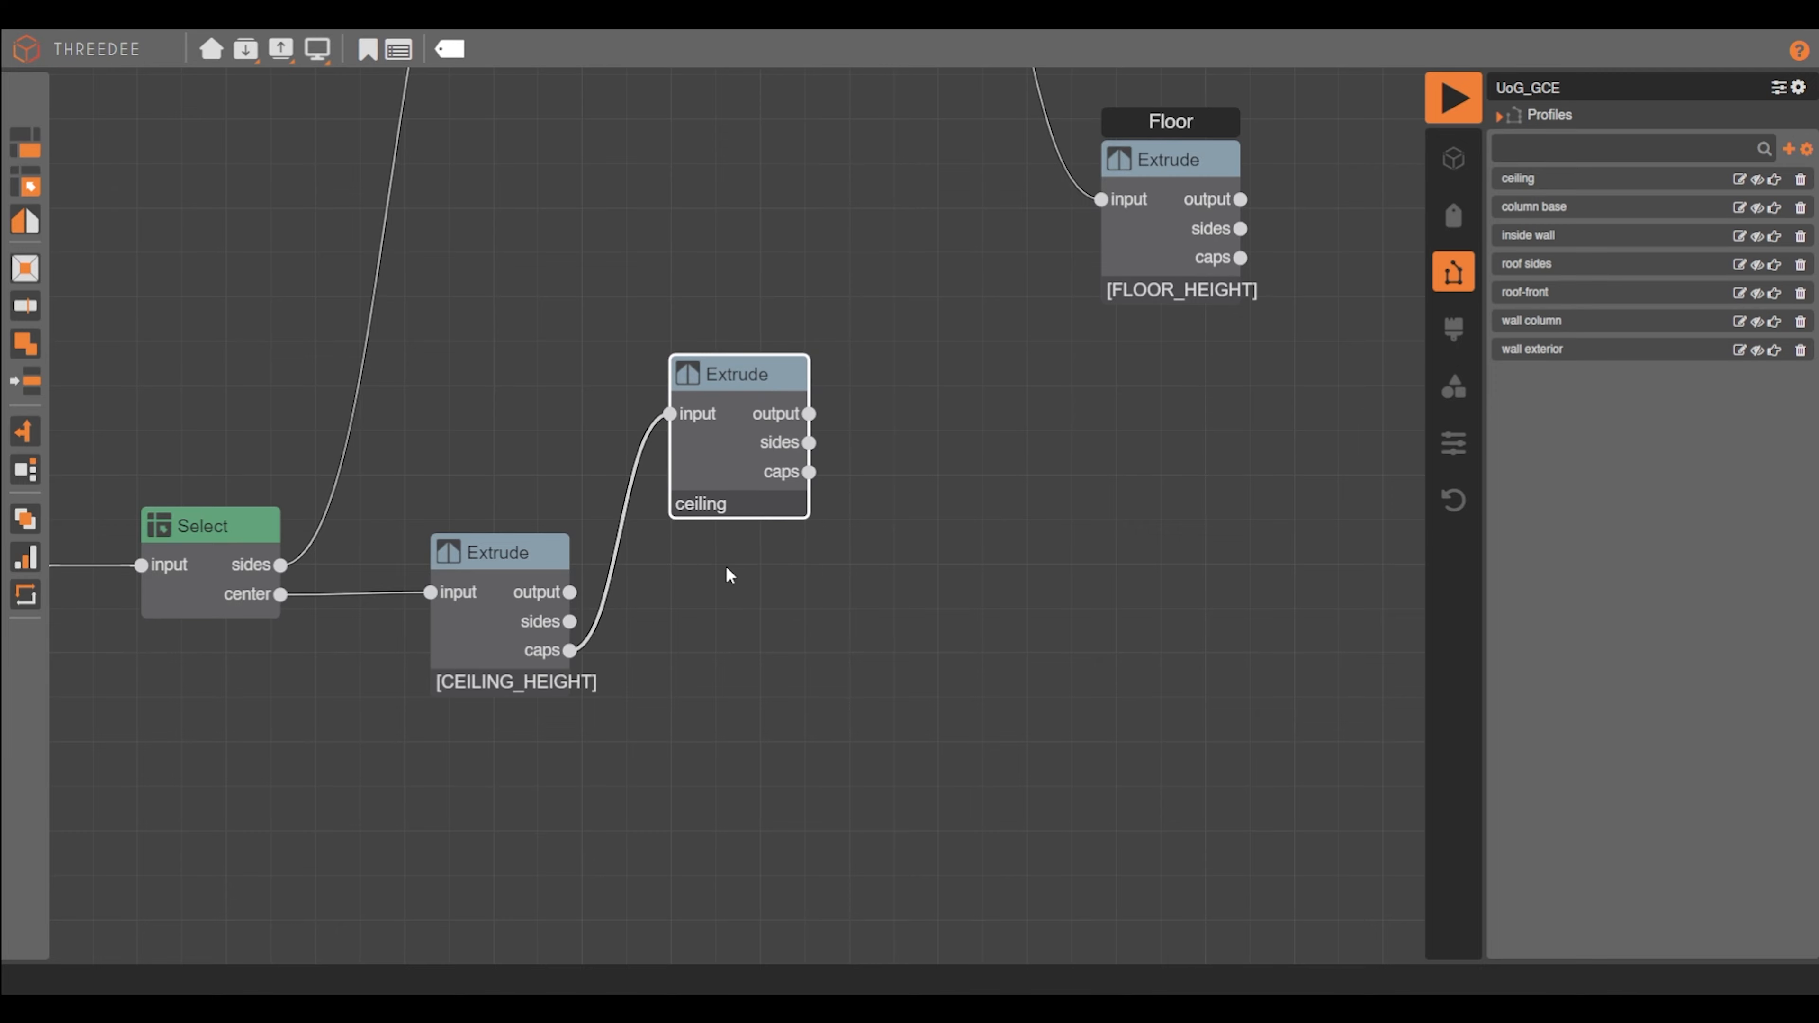
pyautogui.moveTo(570, 650); pyautogui.dragTo(668, 655)
pyautogui.click(711, 748)
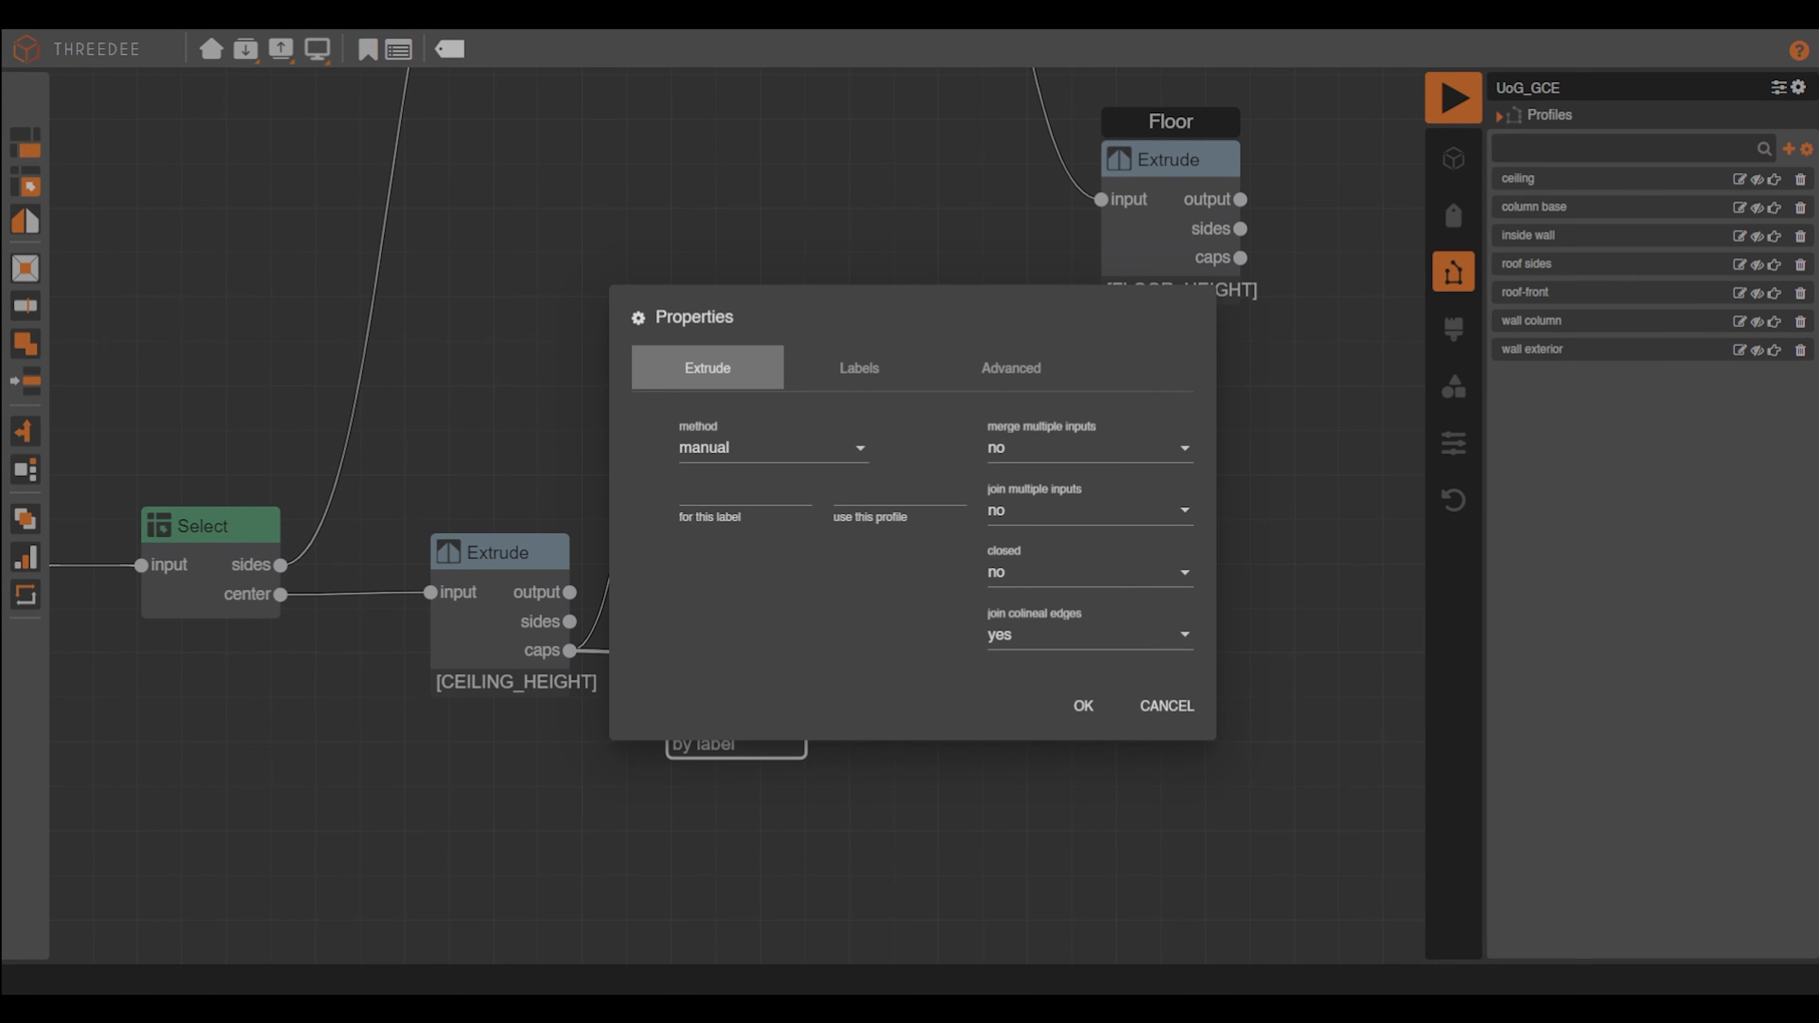
# Assign the roof sides profile to the east and west edges of the new Extrude and accept its properties
pyautogui.click(731, 493)
pyautogui.click(731, 510)
pyautogui.click(880, 496)
pyautogui.click(902, 662)
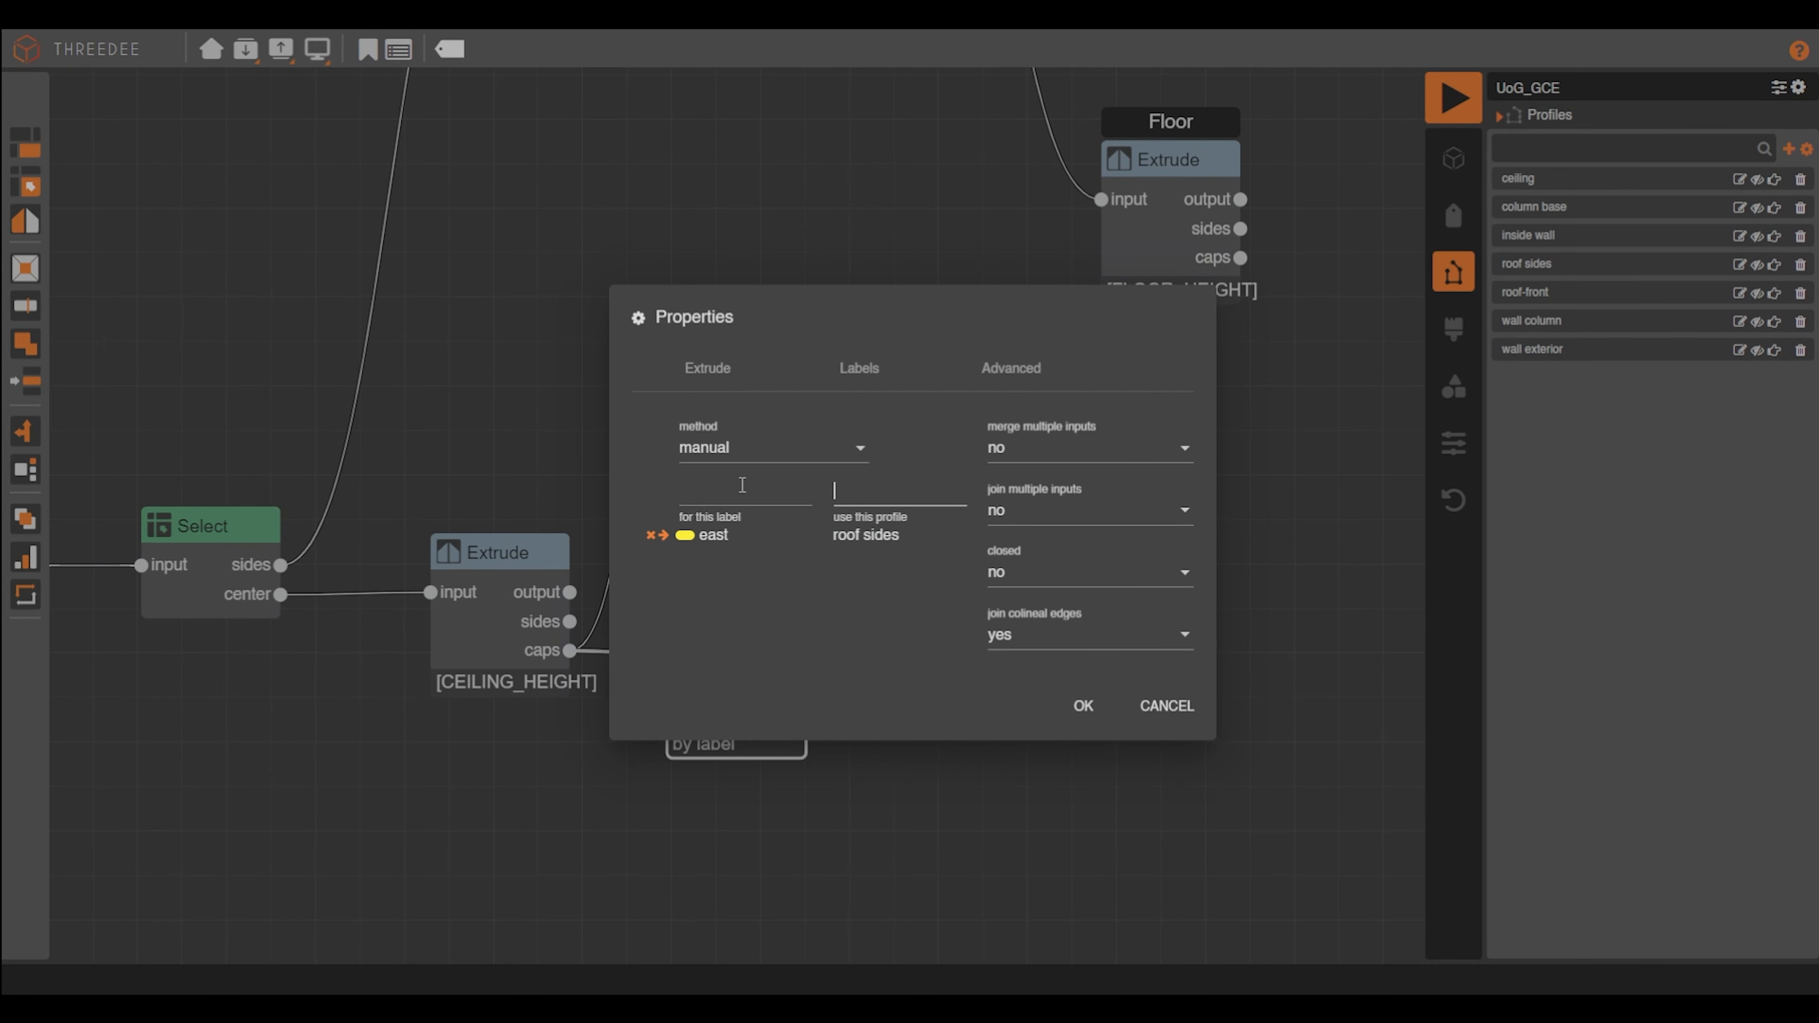
pyautogui.click(741, 486)
pyautogui.click(731, 510)
pyautogui.click(880, 496)
pyautogui.click(901, 663)
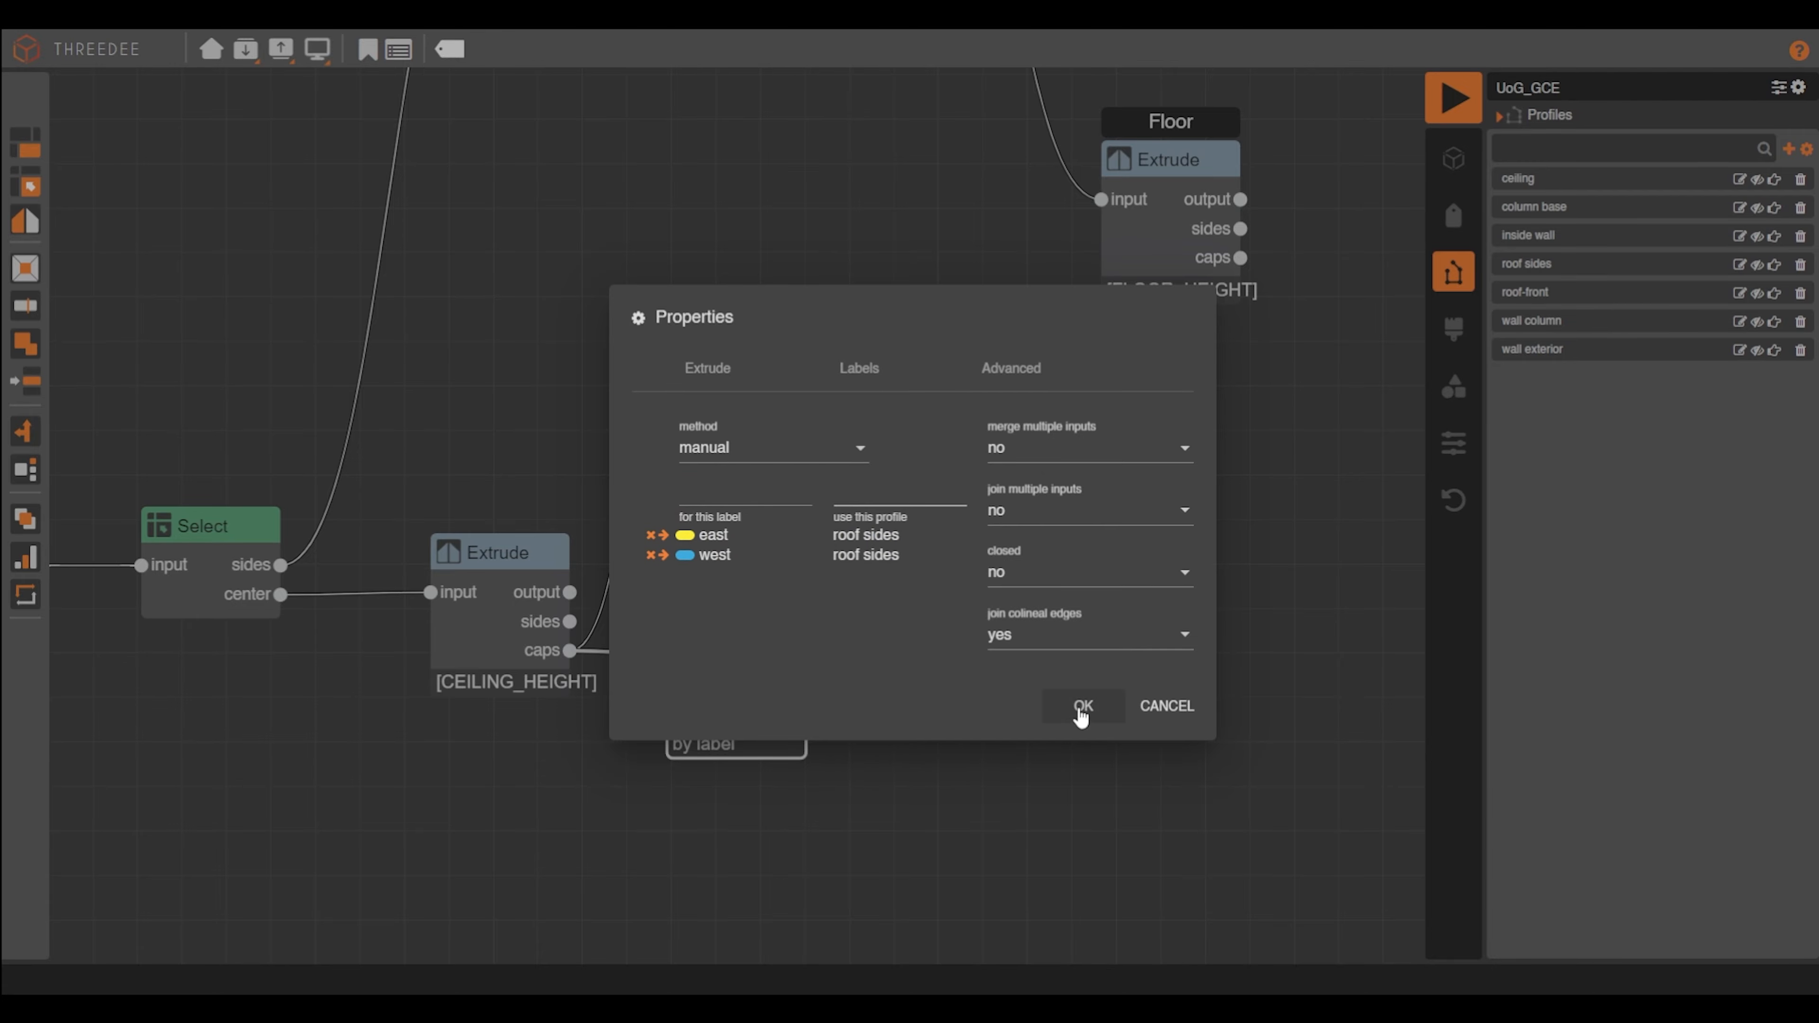
pyautogui.click(1083, 706)
# Inspect the roof sides profile, then render the model in 3D and examine the central roof up close
pyautogui.click(1740, 264)
pyautogui.click(905, 658)
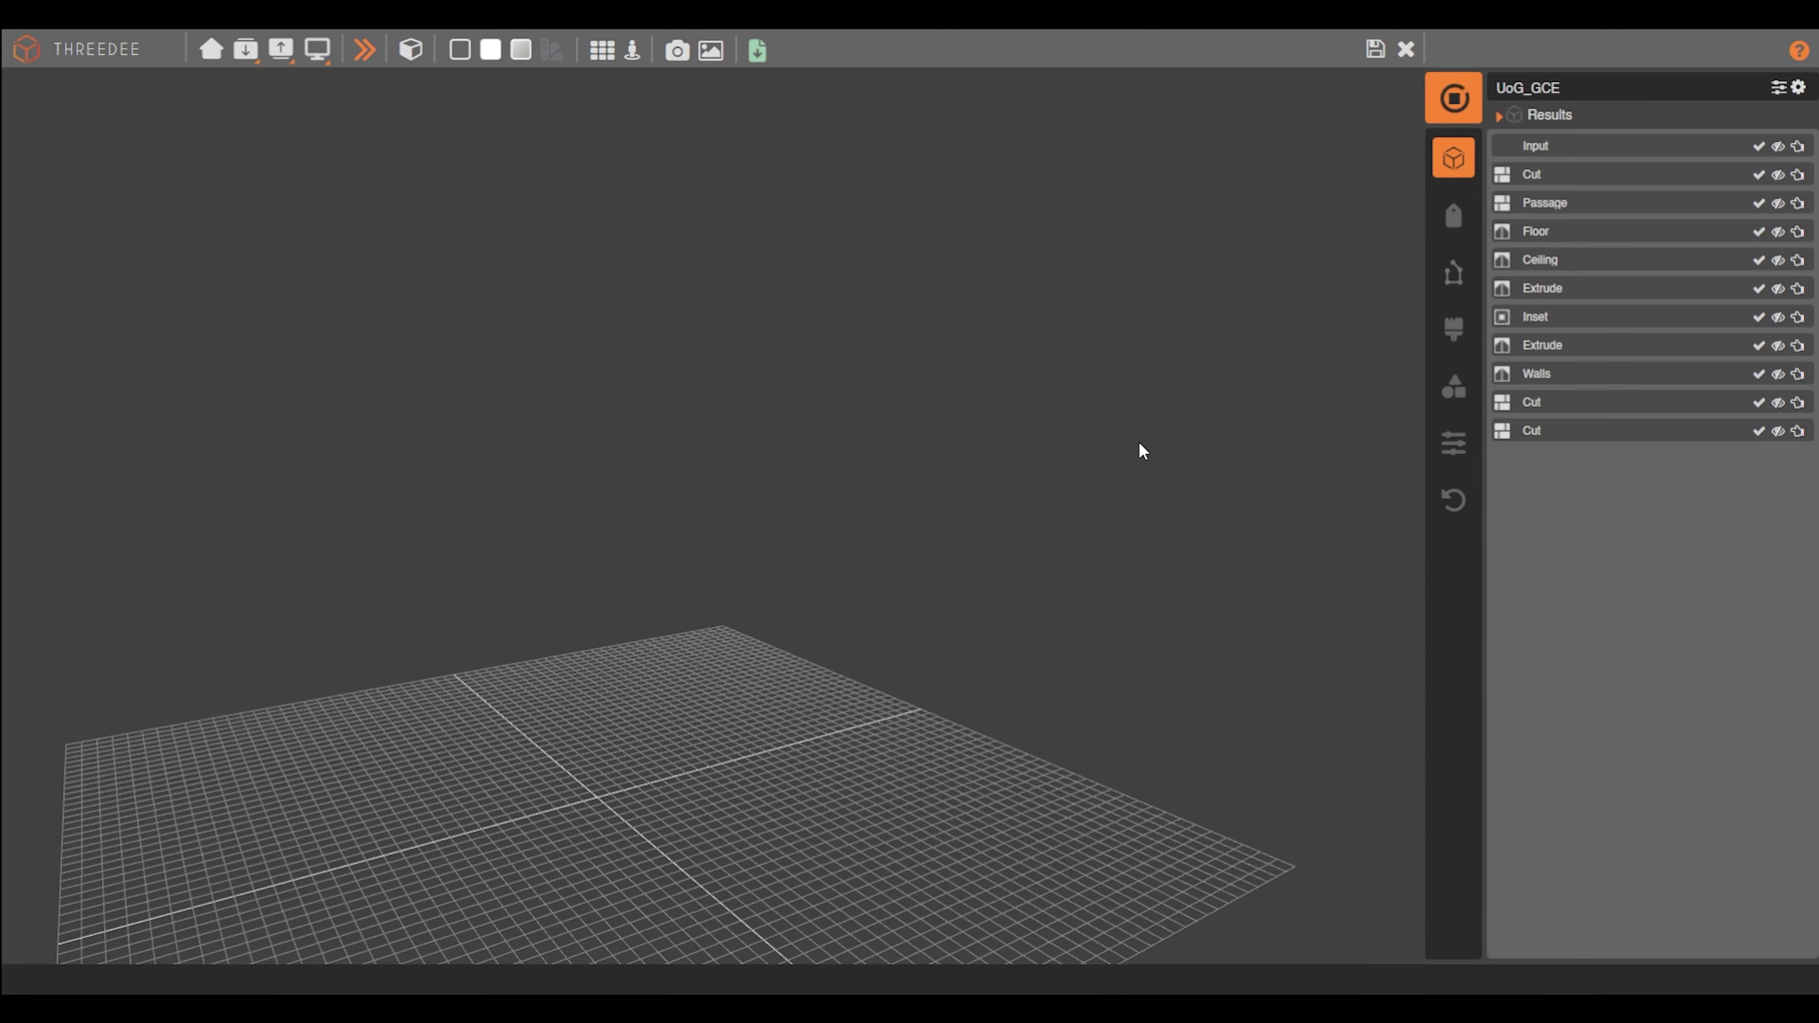
pyautogui.moveTo(1152, 501); pyautogui.dragTo(950, 390, button='middle')
pyautogui.scroll(5, 874, 469)
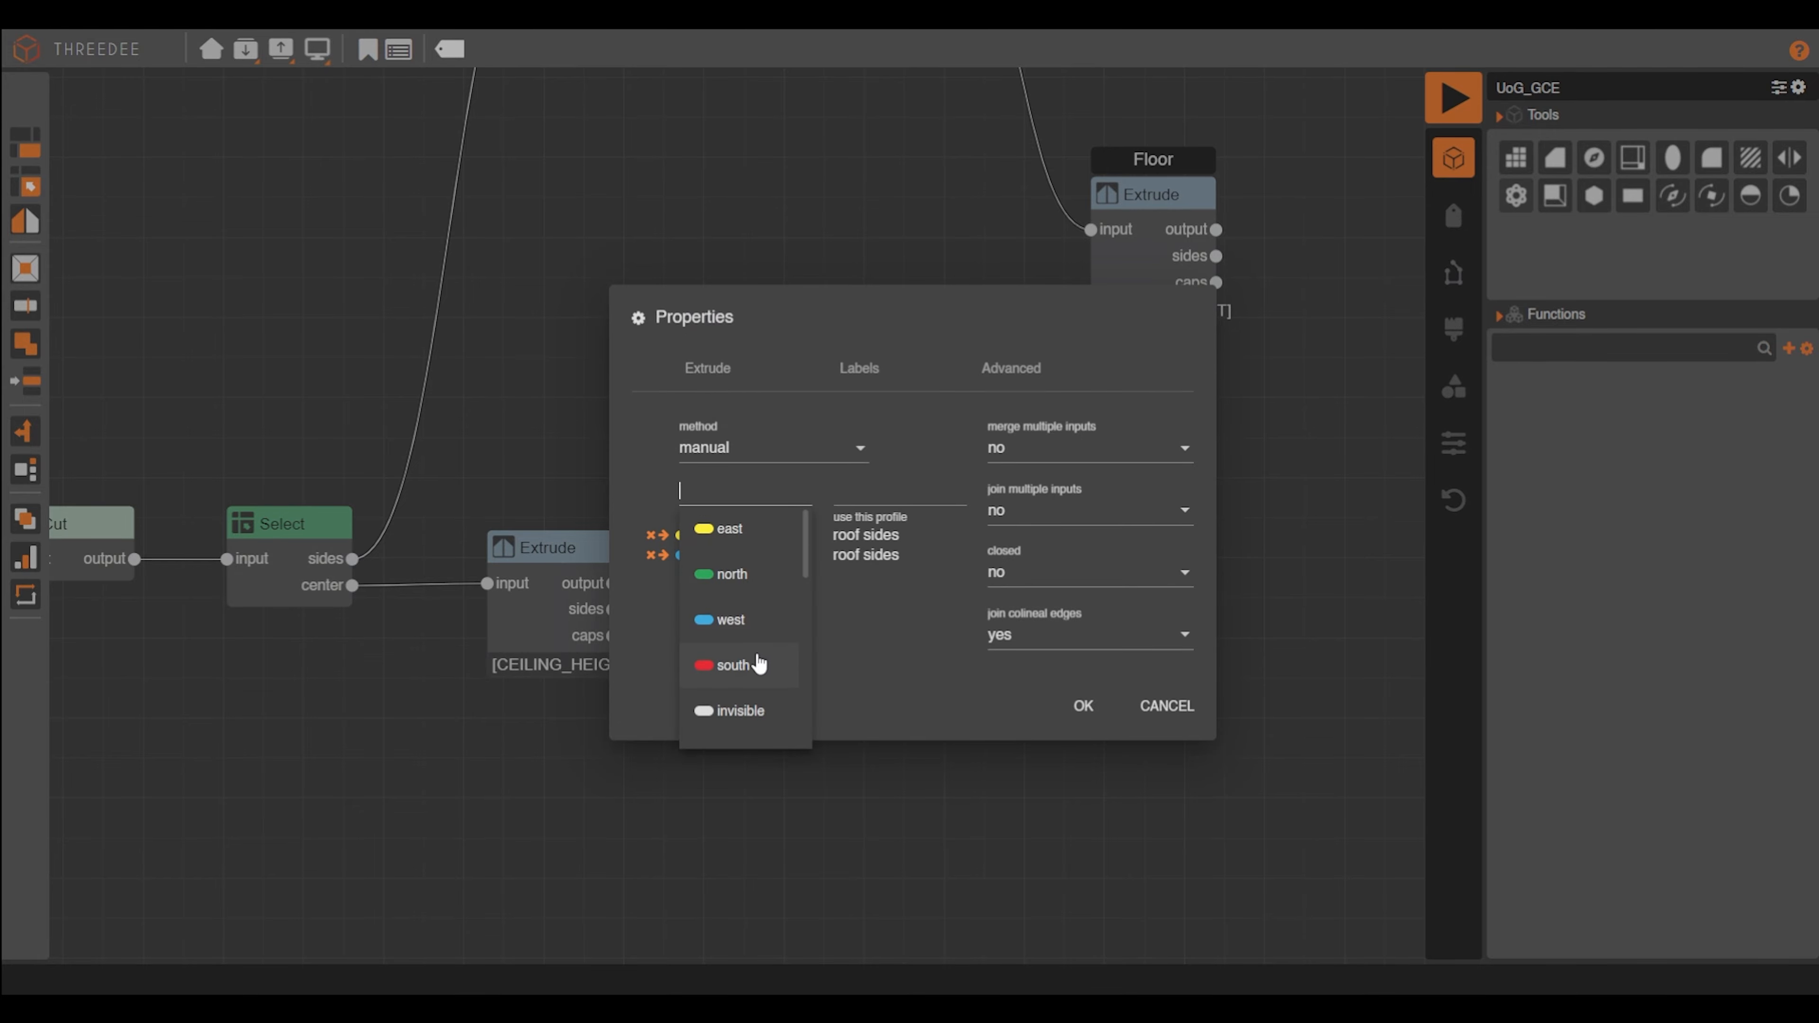
# Assign the roof-front profile to the south and north edges of the manual Extrude and accept its properties
pyautogui.click(760, 665)
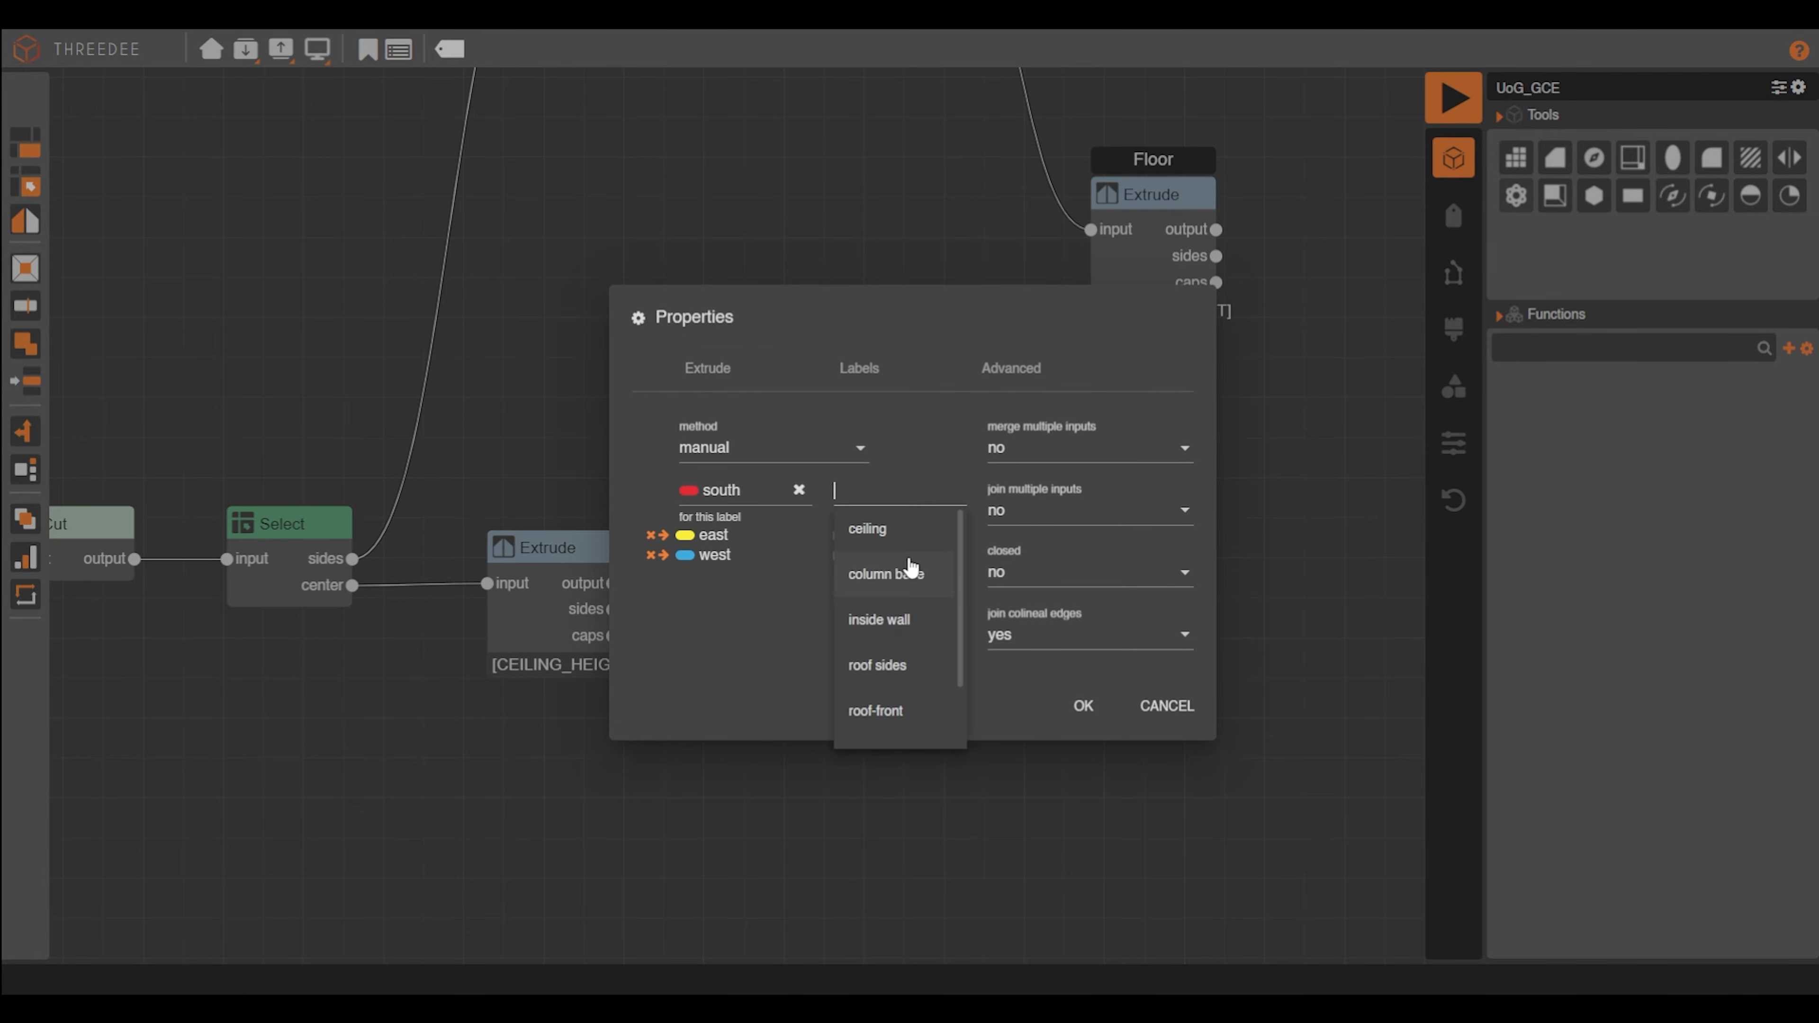
pyautogui.click(901, 711)
pyautogui.click(730, 574)
pyautogui.click(900, 710)
pyautogui.click(1082, 707)
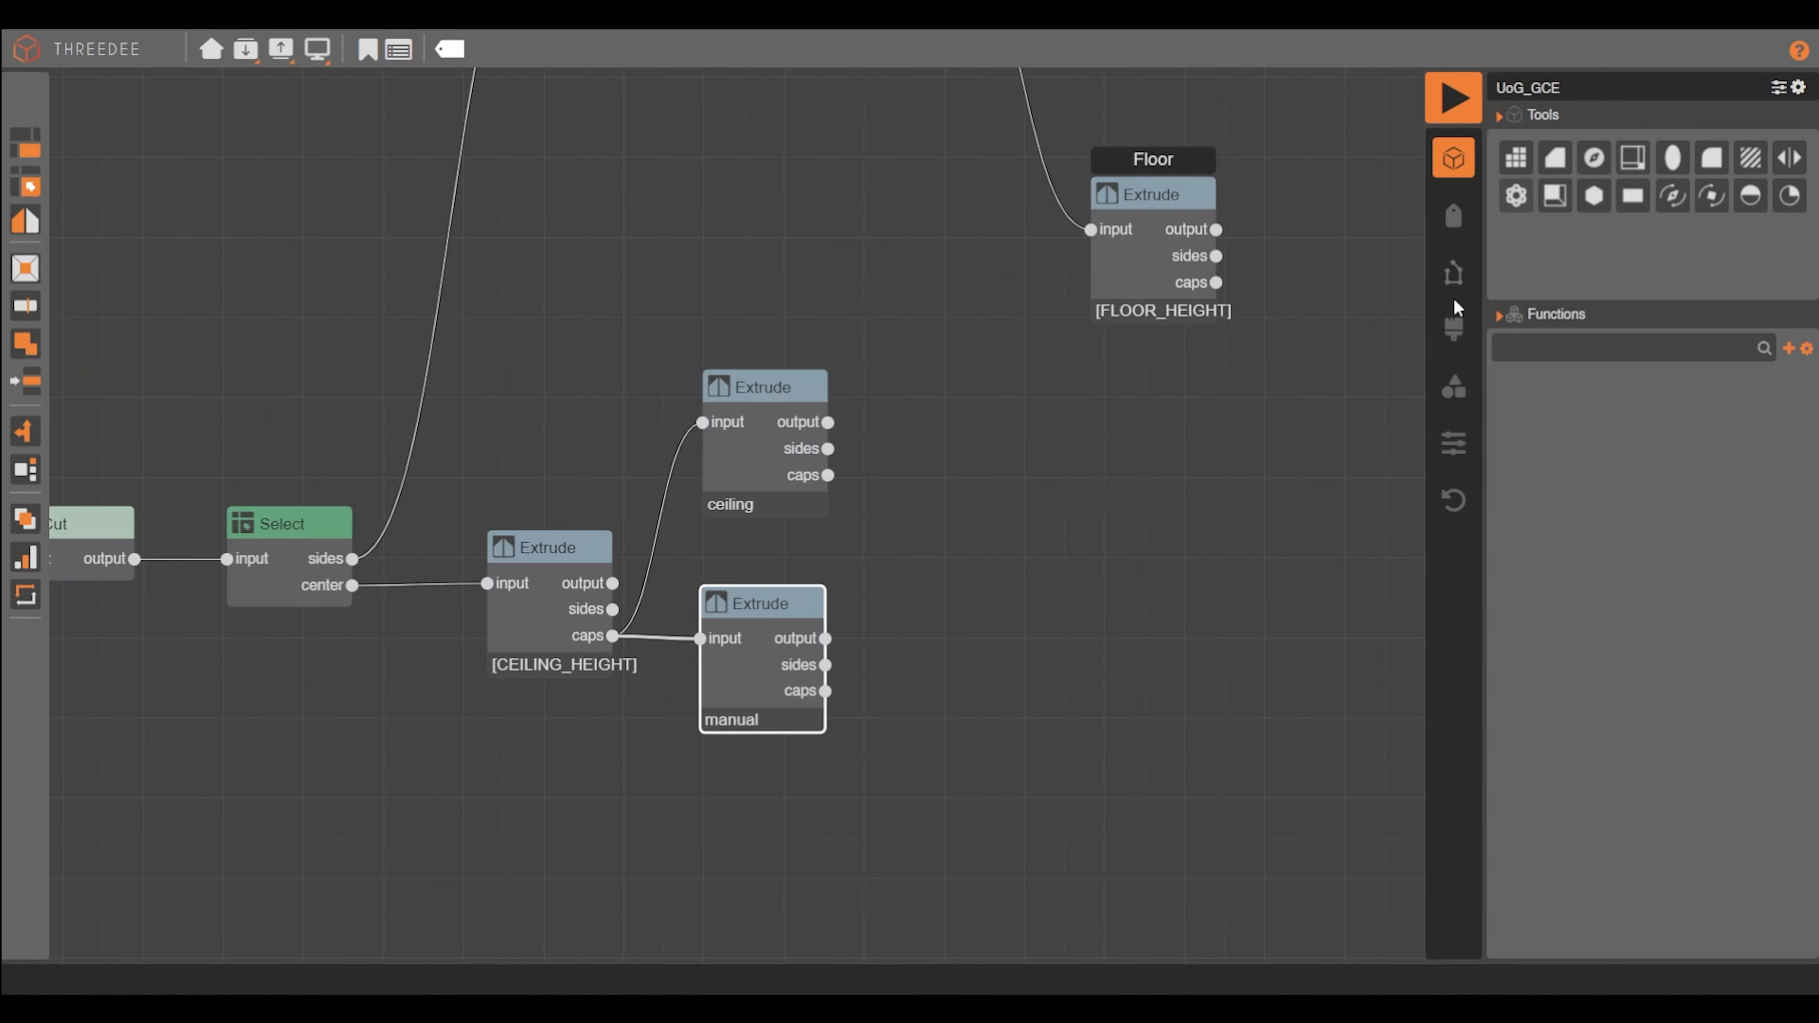
# Inspect the segments of the roof-front profile, then check the gabled roof in the 3D render
pyautogui.click(1454, 275)
pyautogui.click(1744, 292)
pyautogui.click(891, 495)
pyautogui.click(708, 628)
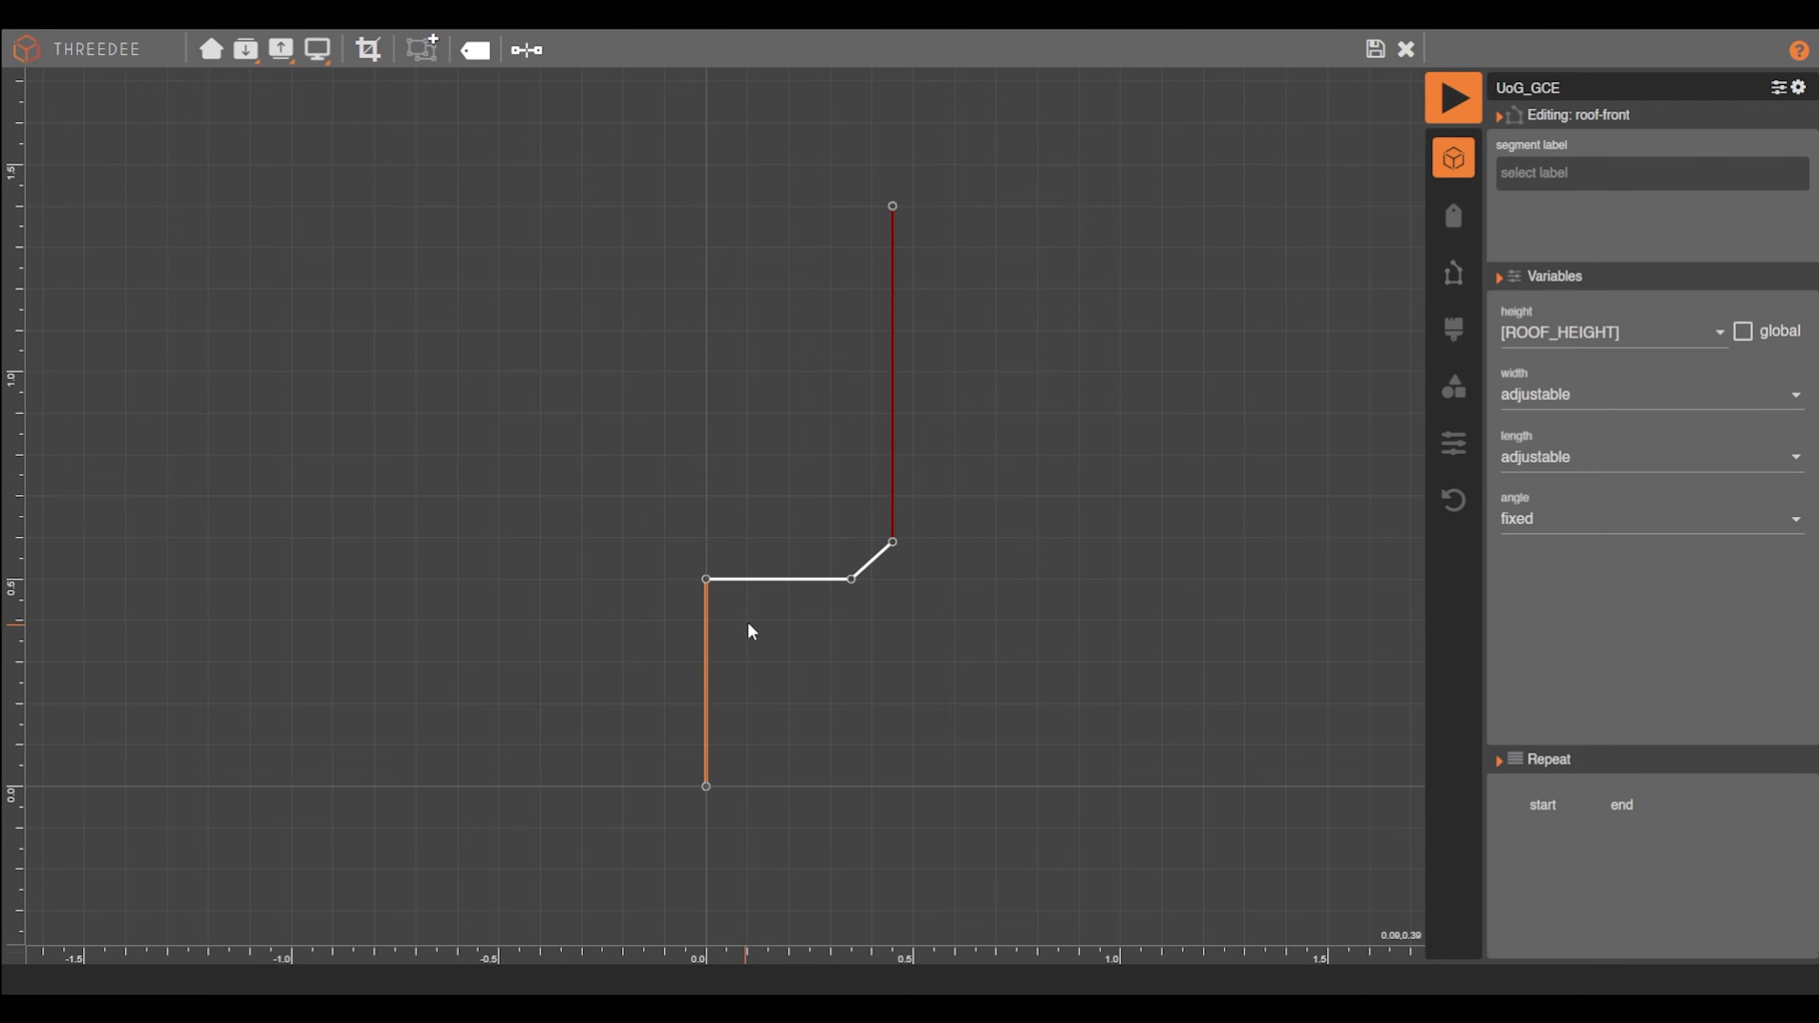
pyautogui.click(819, 579)
pyautogui.click(1192, 333)
pyautogui.click(1375, 50)
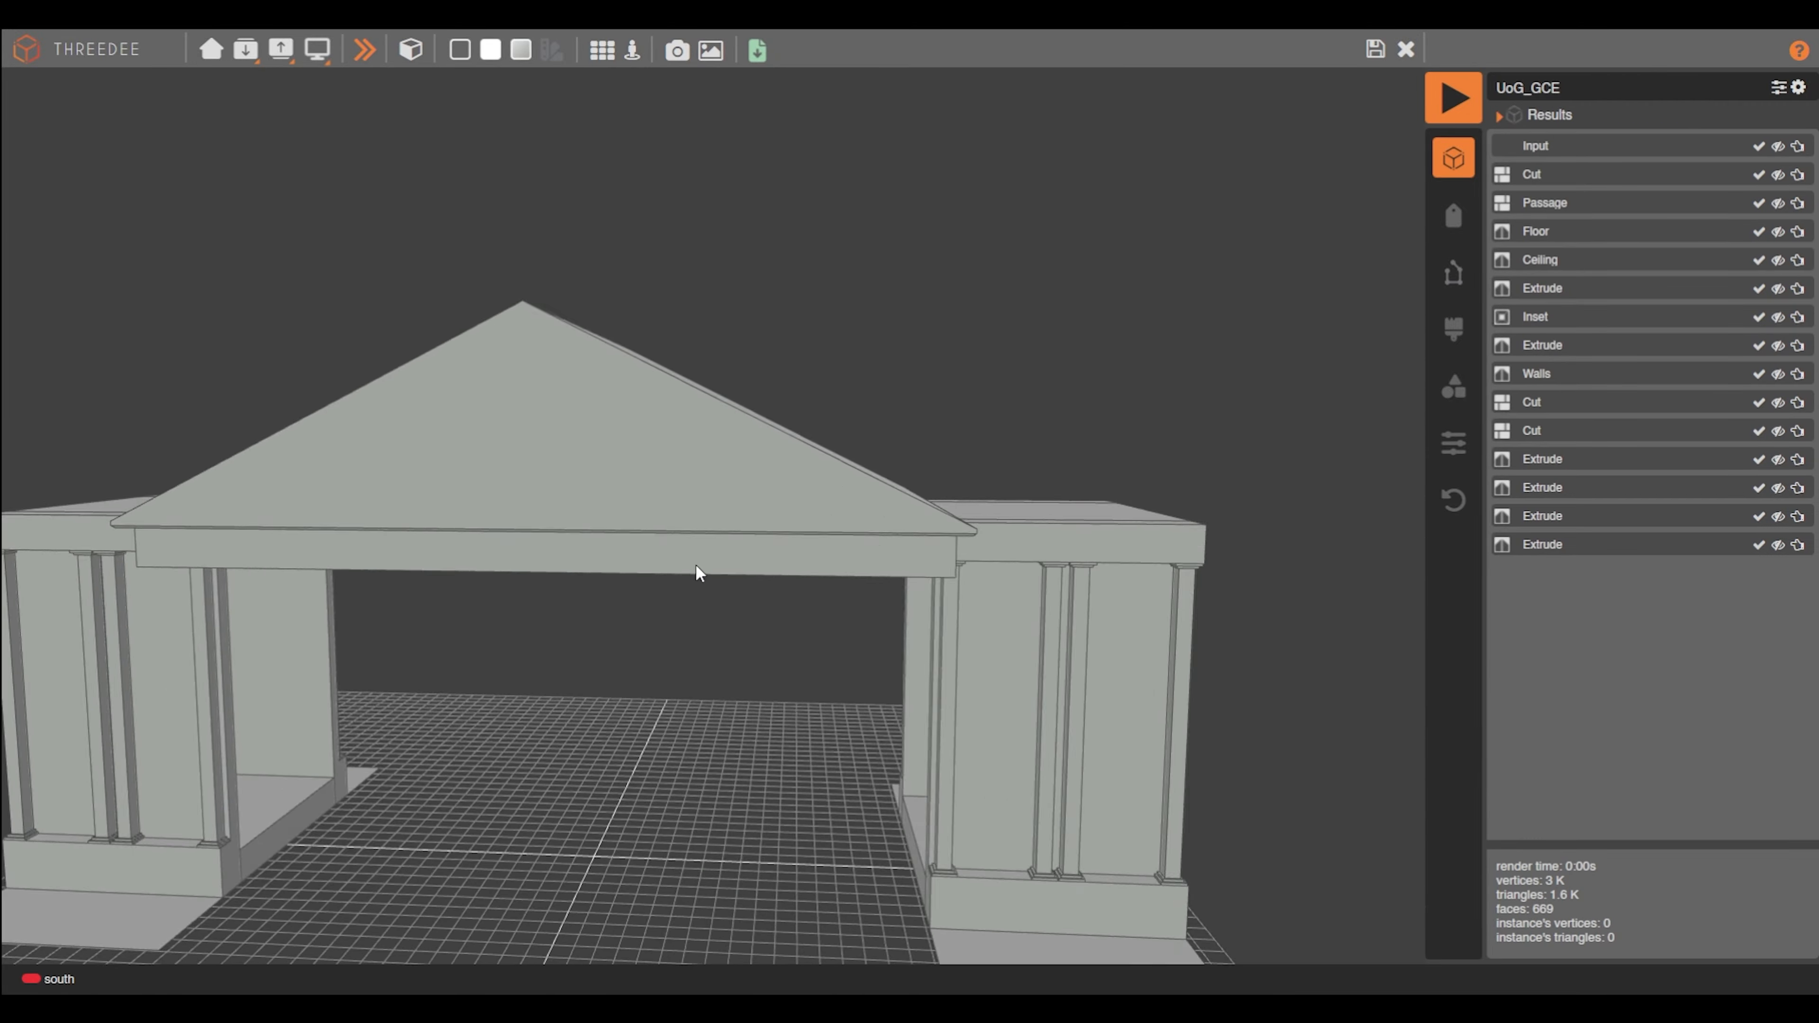
# Close the 3D render and add a by-label Select node for label 1 on the manual Extrude's sides output
pyautogui.click(1375, 49)
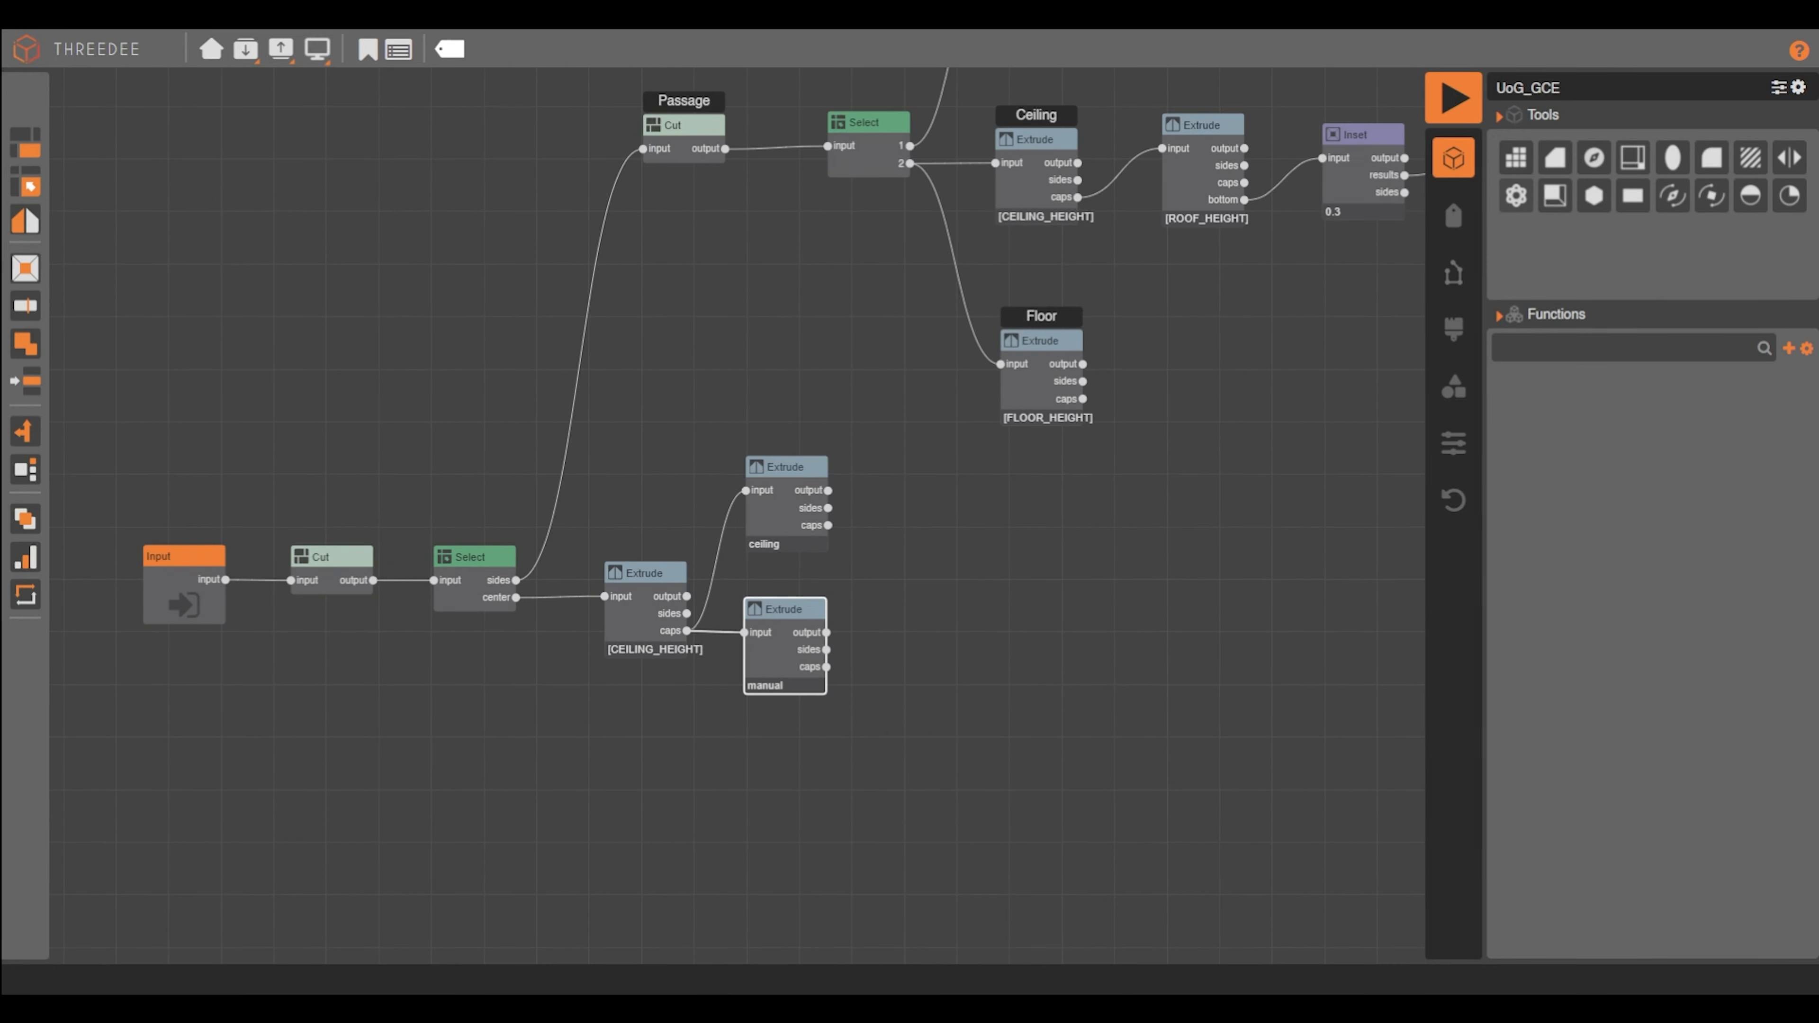
pyautogui.moveTo(826, 650); pyautogui.dragTo(894, 650)
pyautogui.click(939, 693)
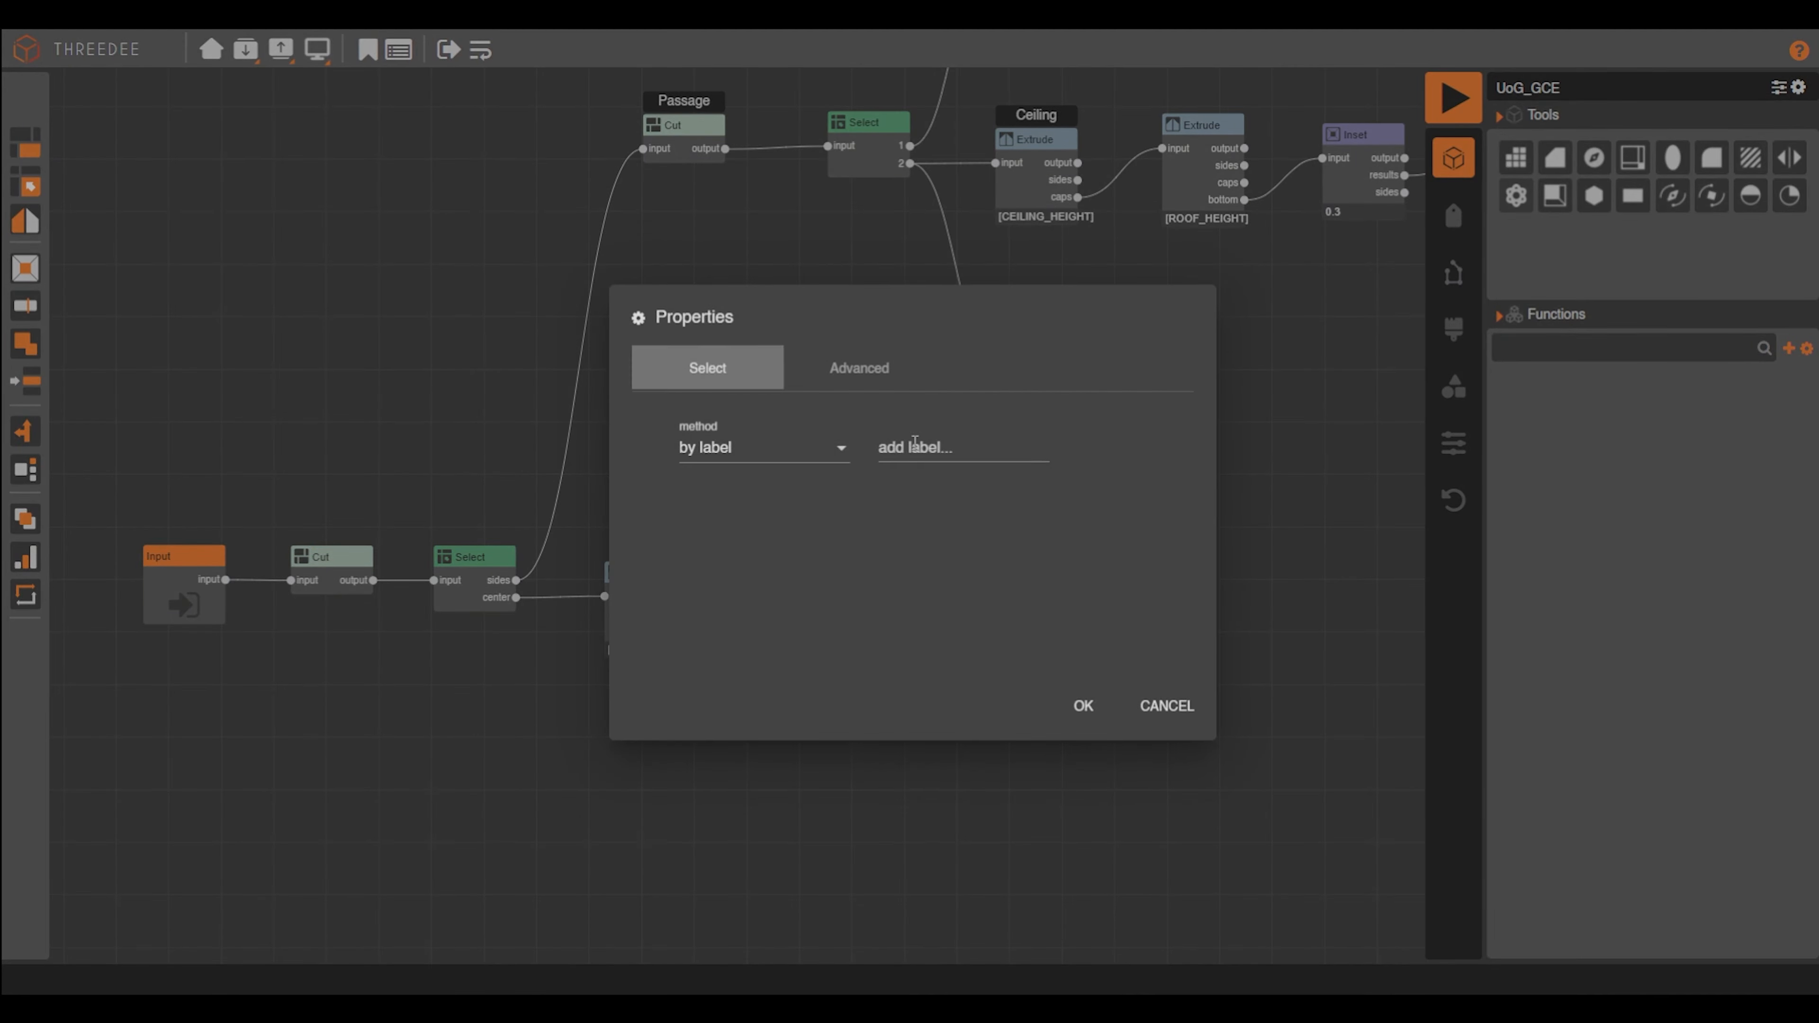
pyautogui.click(917, 446)
pyautogui.click(954, 500)
pyautogui.click(1083, 704)
# Add an Inset node with a distance of 0.8 to the output of the new Select node
pyautogui.moveTo(1154, 622); pyautogui.dragTo(795, 618, button='middle')
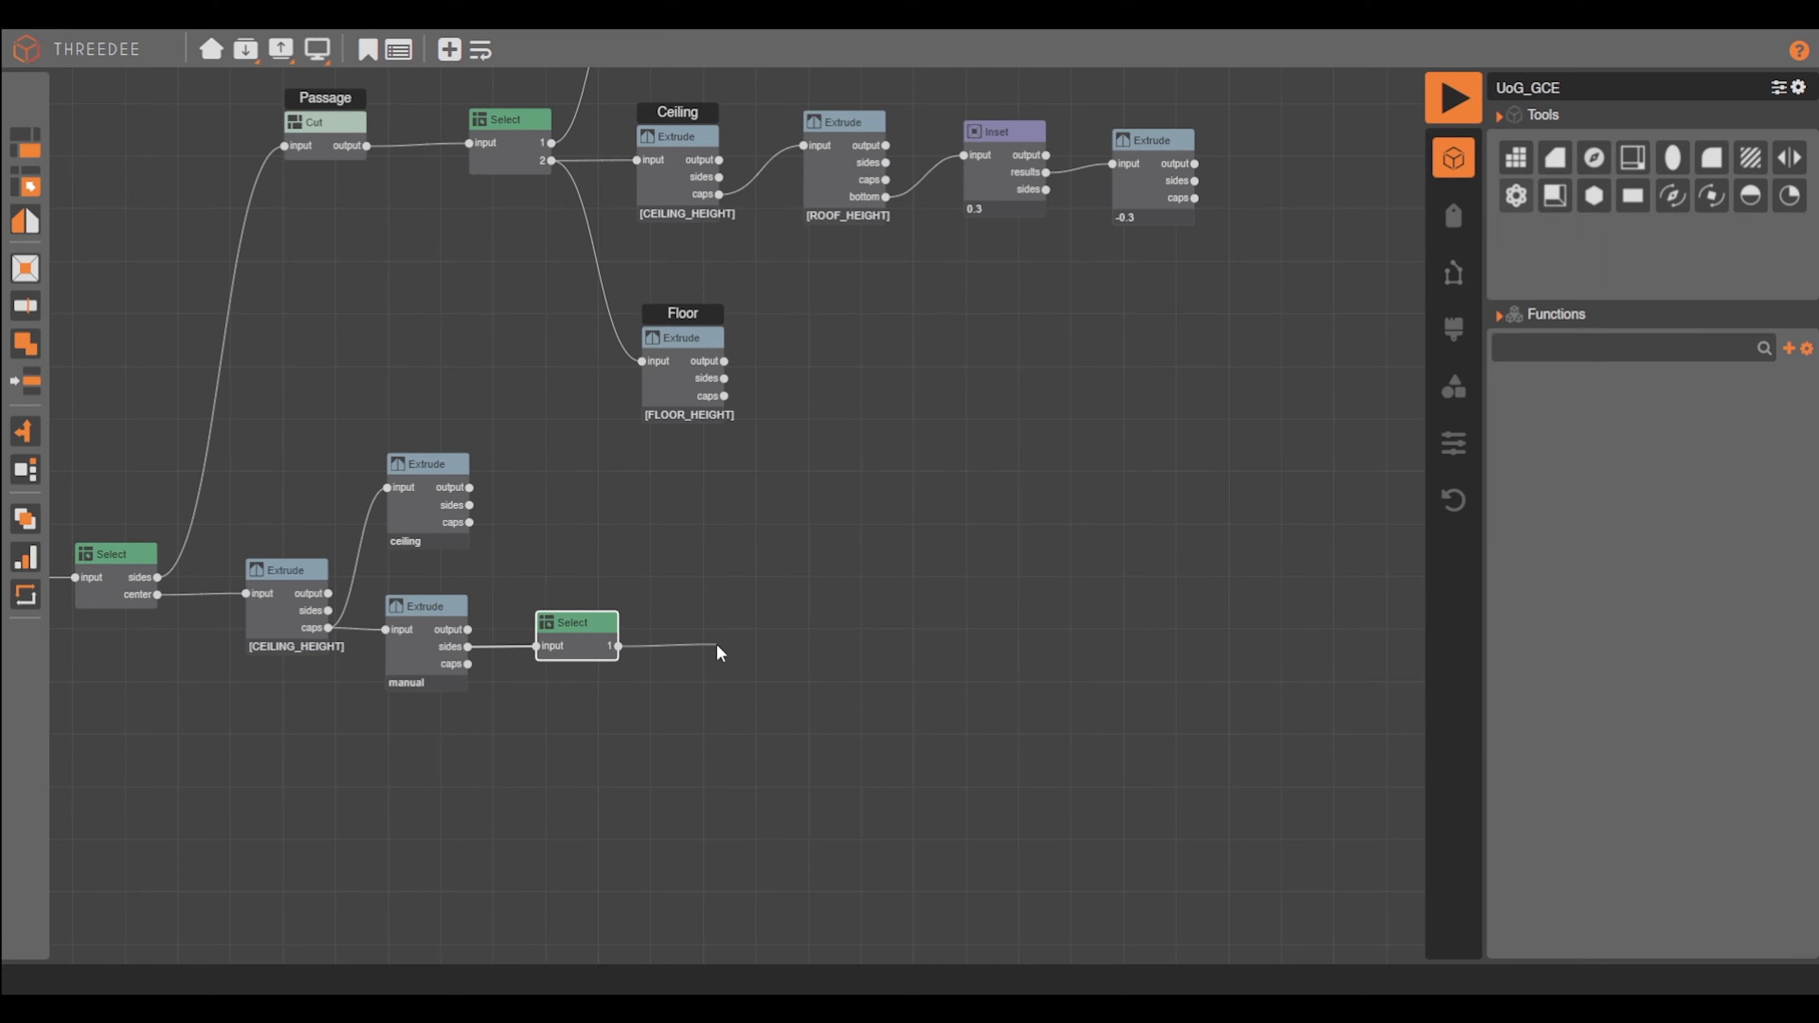
pyautogui.moveTo(716, 647); pyautogui.dragTo(716, 646)
pyautogui.click(790, 765)
pyautogui.click(716, 446)
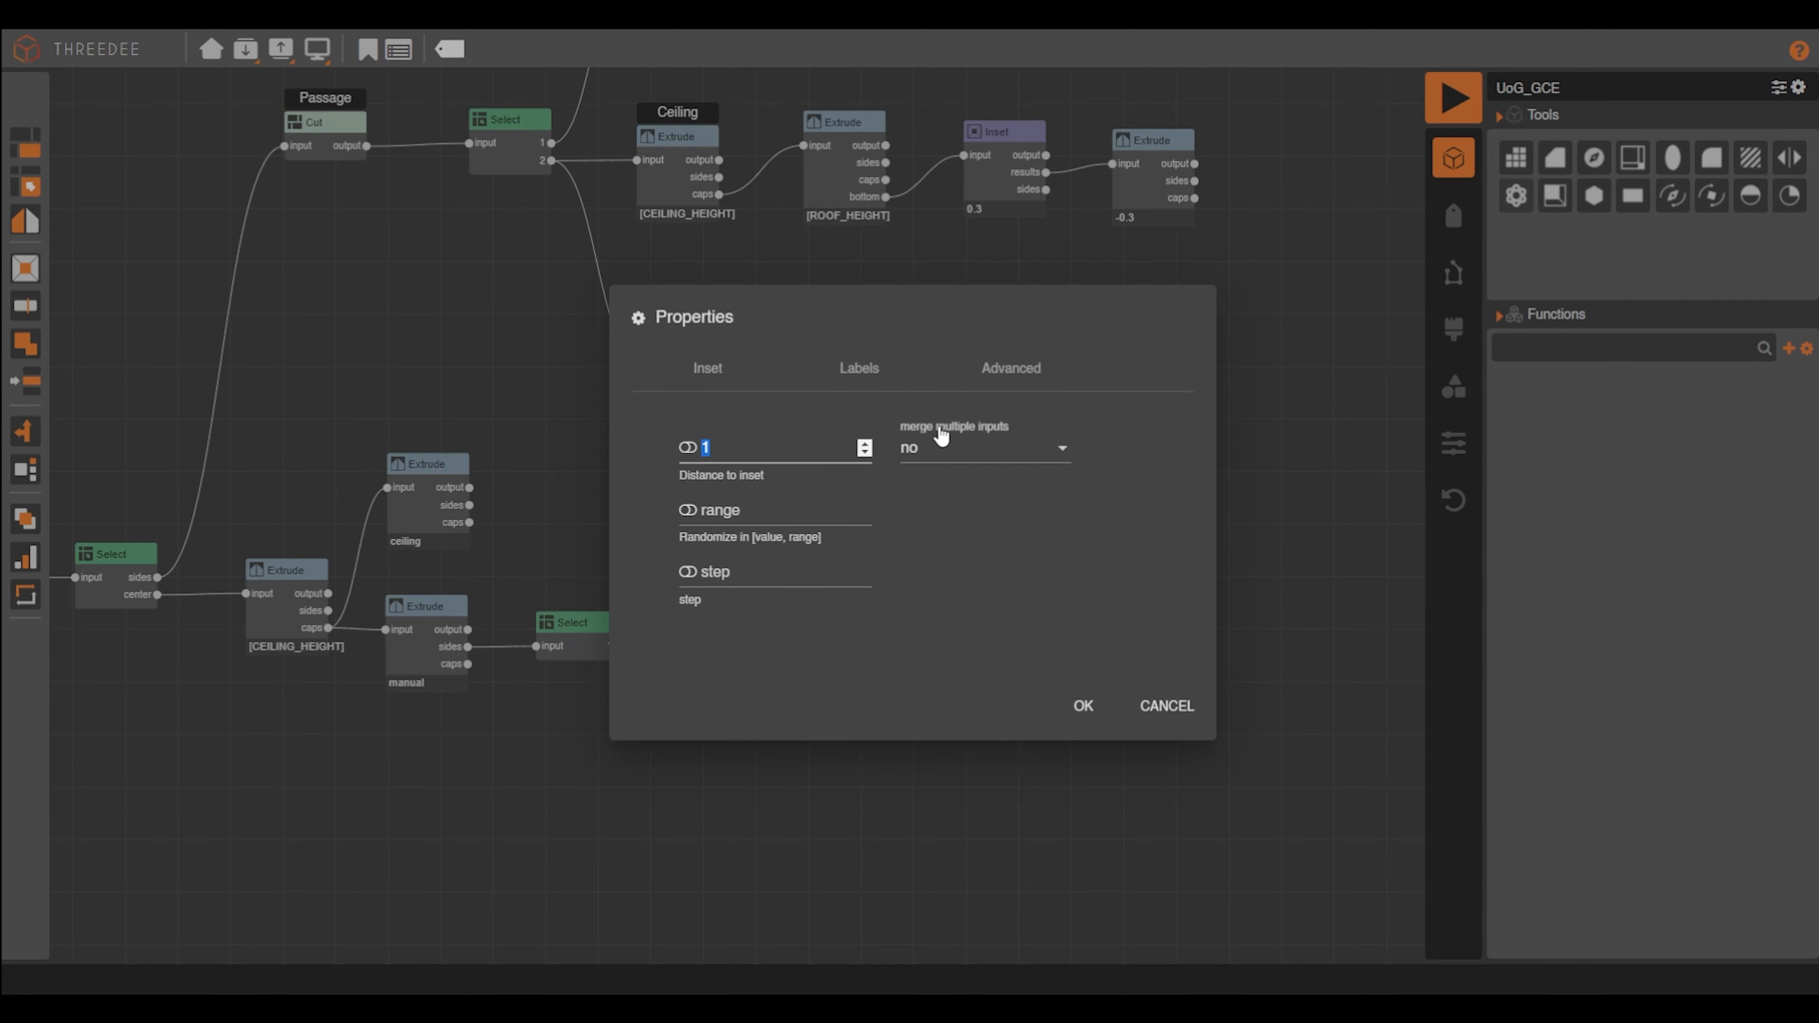
pyautogui.write('0.8')
pyautogui.press('Return')
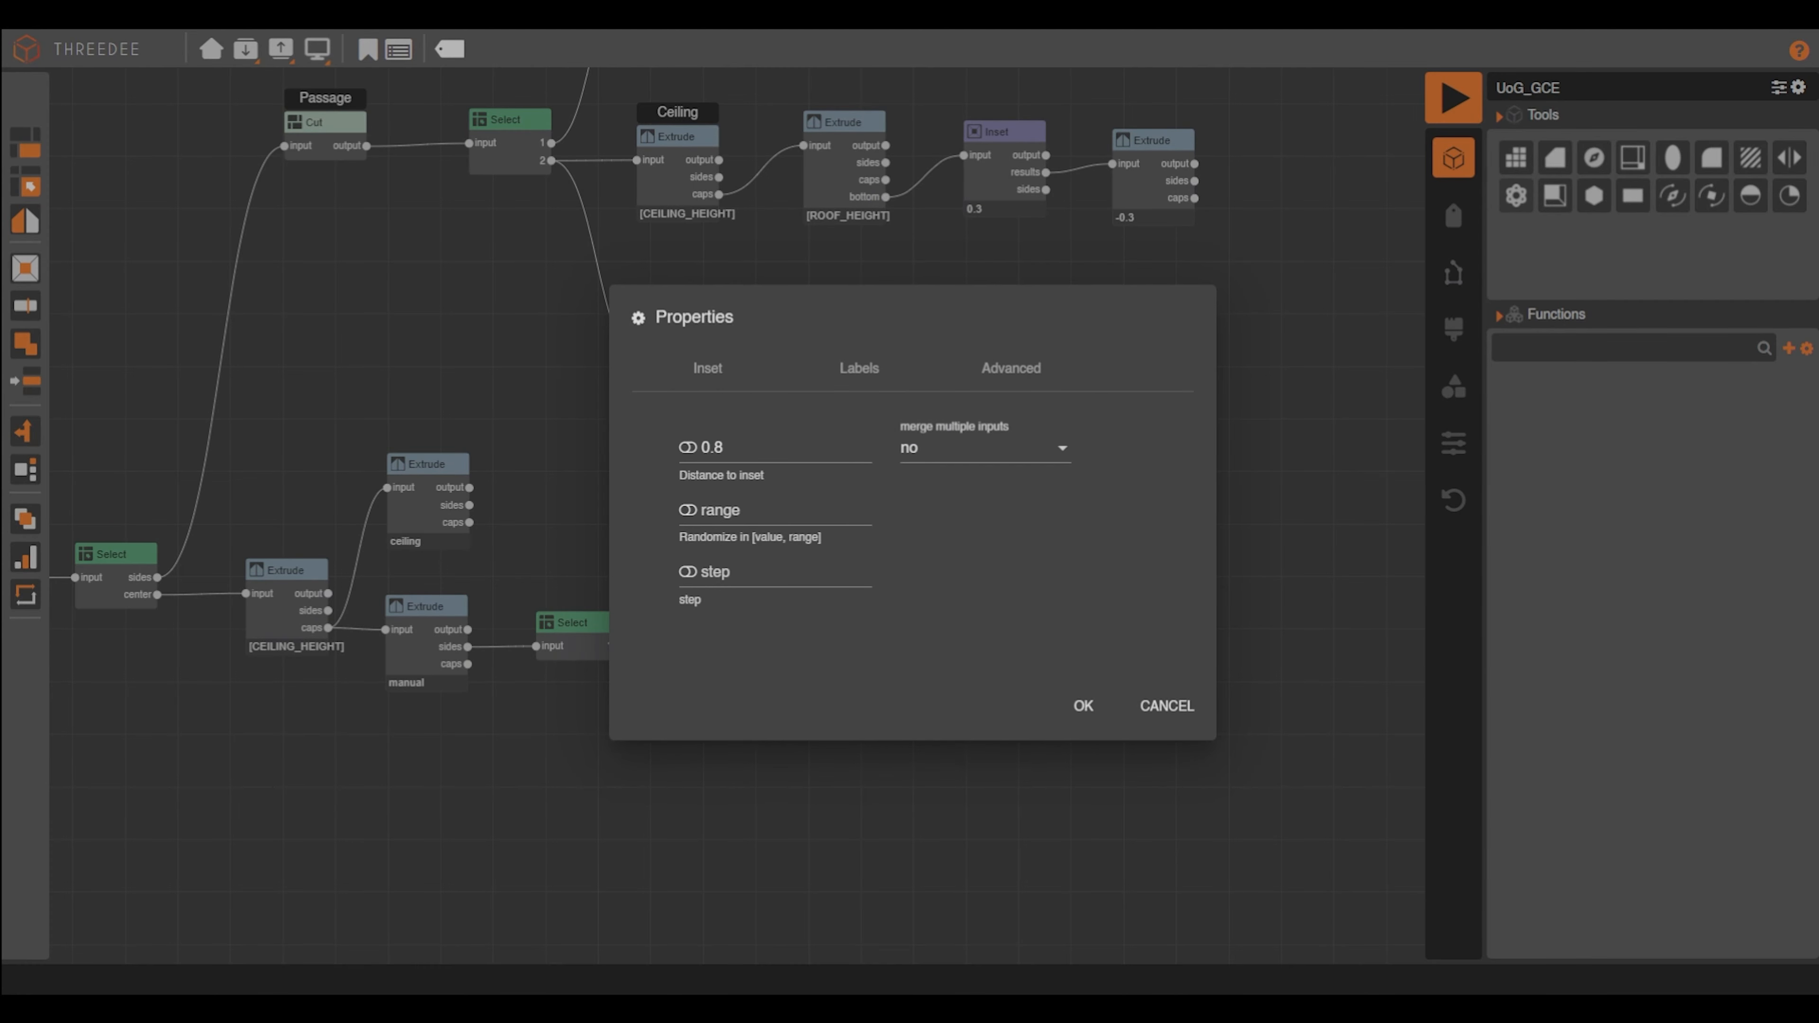
pyautogui.click(1084, 706)
# Extrude the Inset node's results by -0.5, then render the model to check the recessed gable
pyautogui.moveTo(1037, 677); pyautogui.dragTo(894, 643)
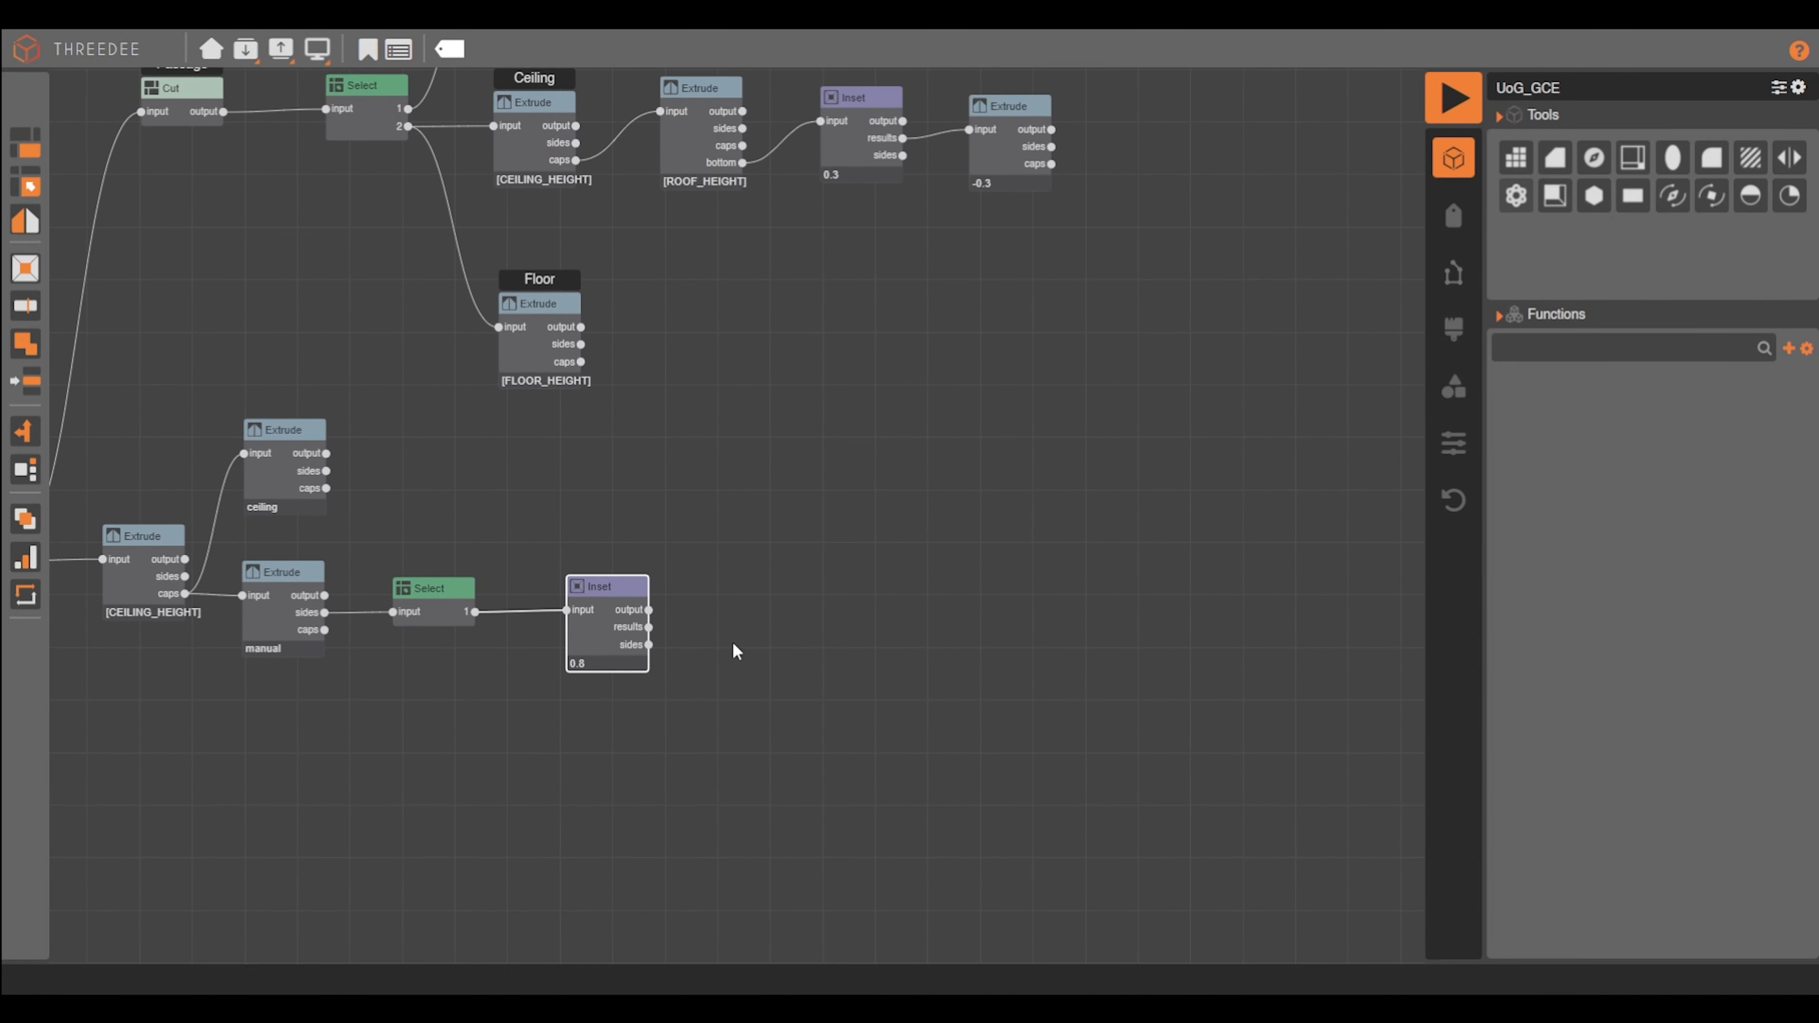
pyautogui.moveTo(725, 627); pyautogui.dragTo(725, 629)
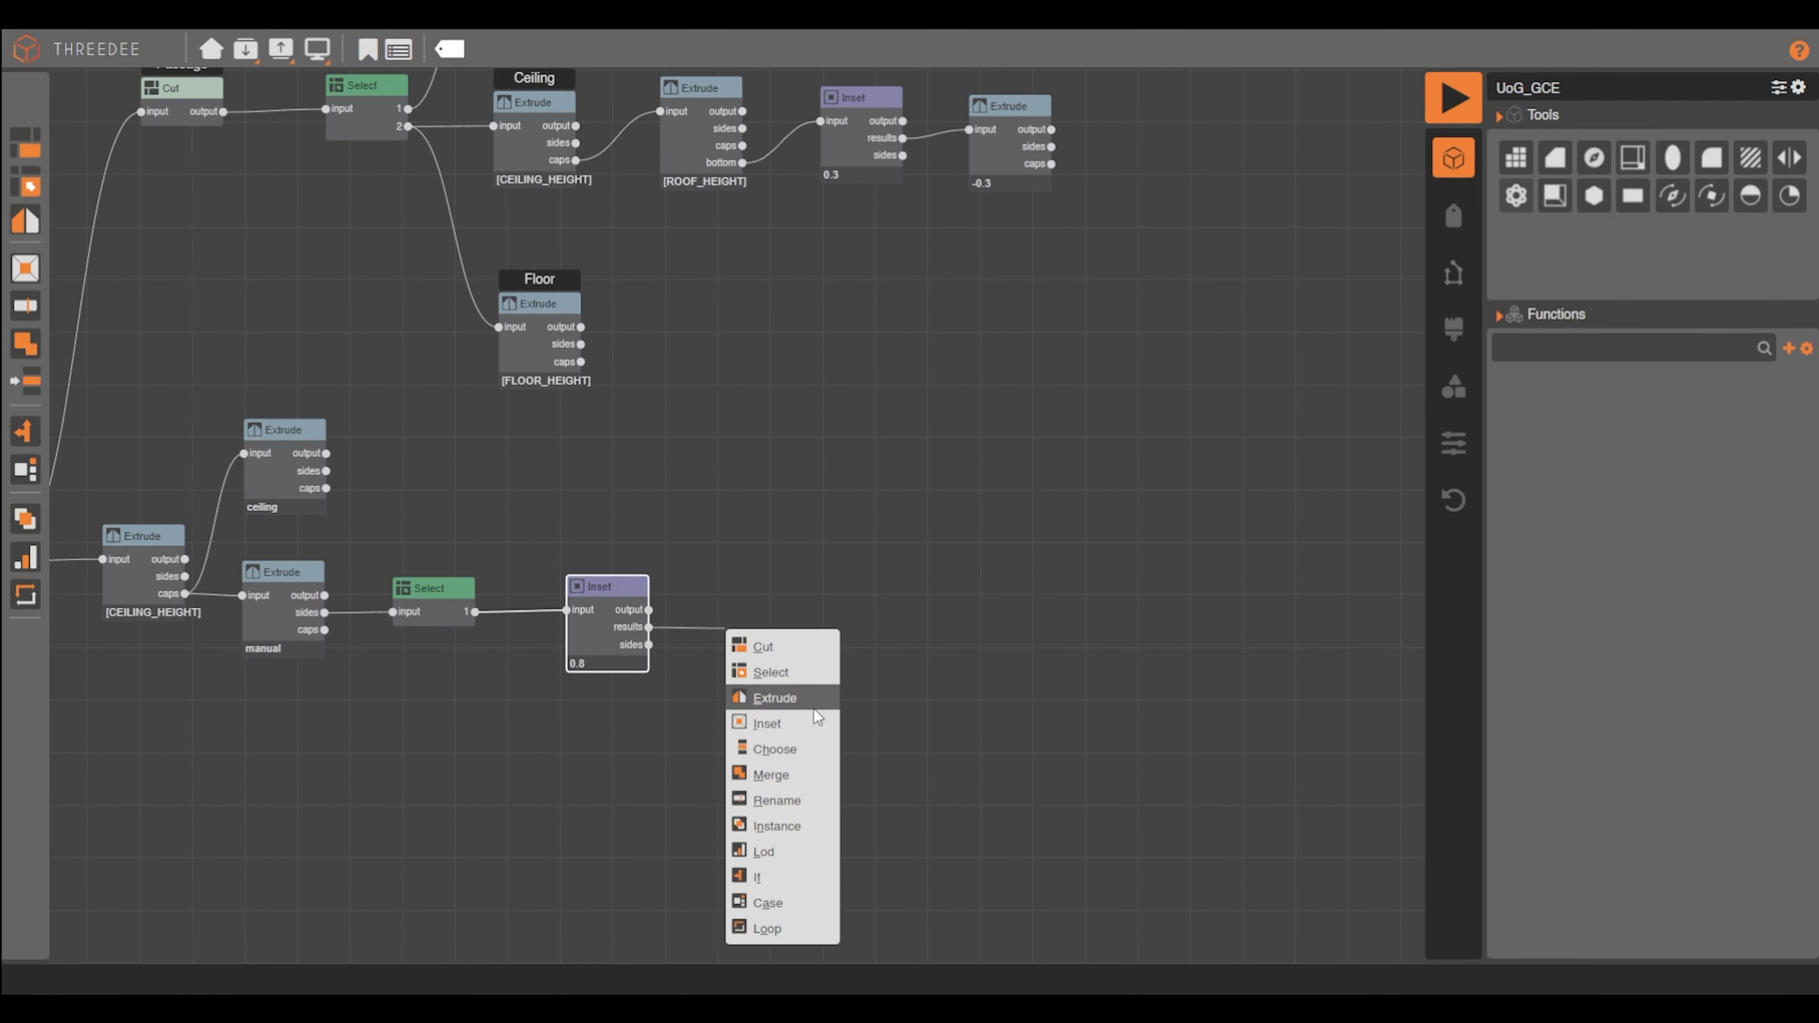
pyautogui.click(807, 679)
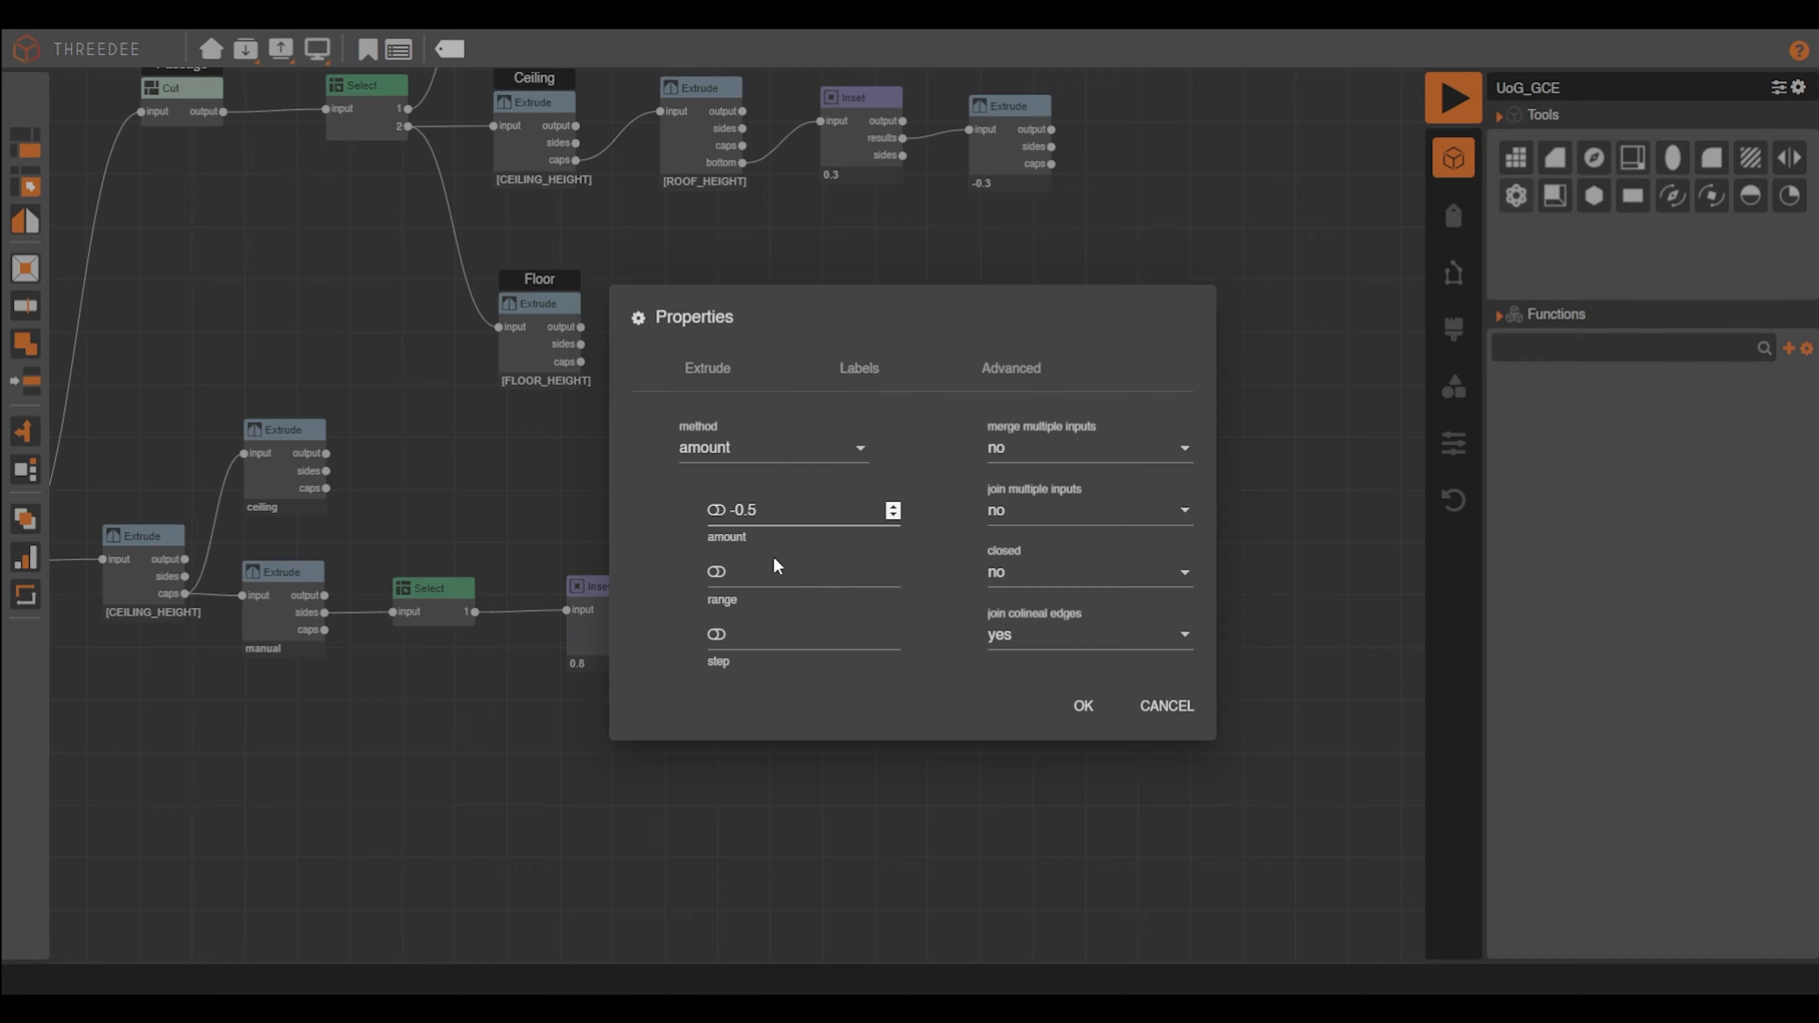
pyautogui.press('Return')
pyautogui.click(1453, 97)
pyautogui.scroll(5, 852, 563)
pyautogui.moveTo(816, 548); pyautogui.dragTo(698, 545)
pyautogui.scroll(-5, 764, 609)
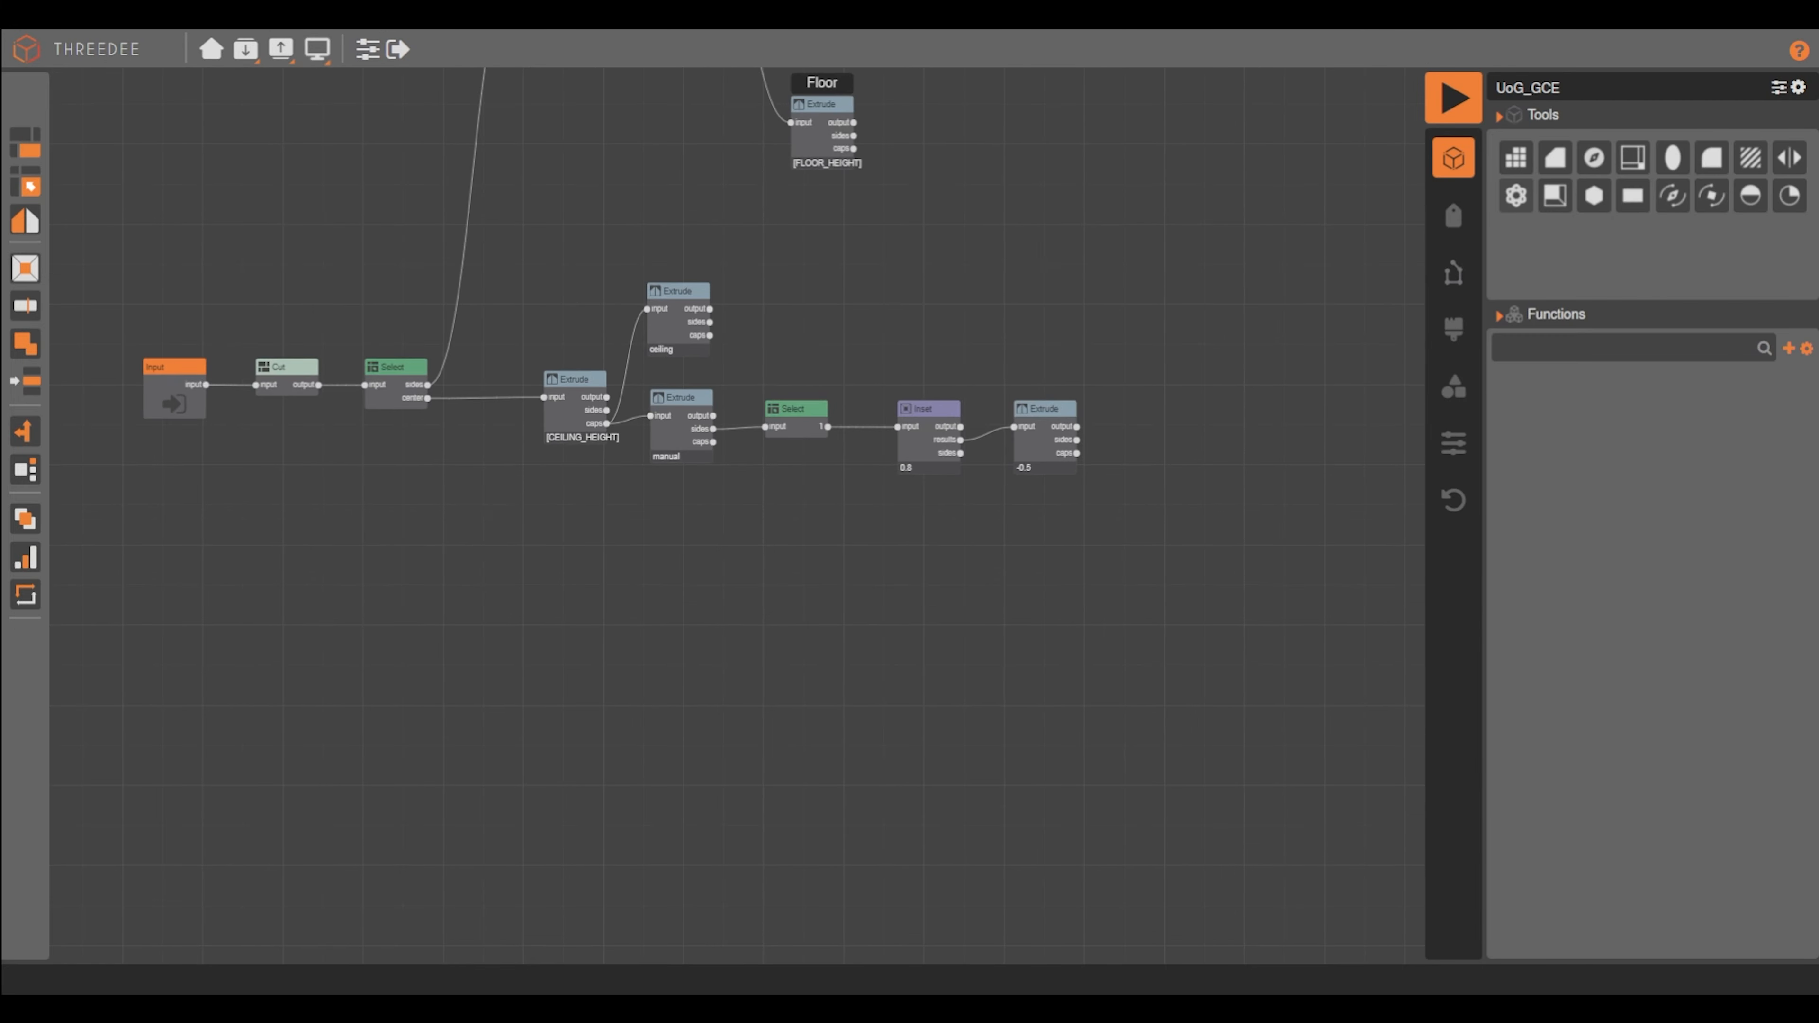
# Add a Cut node to the Select node's center output and create a compass as its base shape
pyautogui.moveTo(443, 545); pyautogui.dragTo(444, 544)
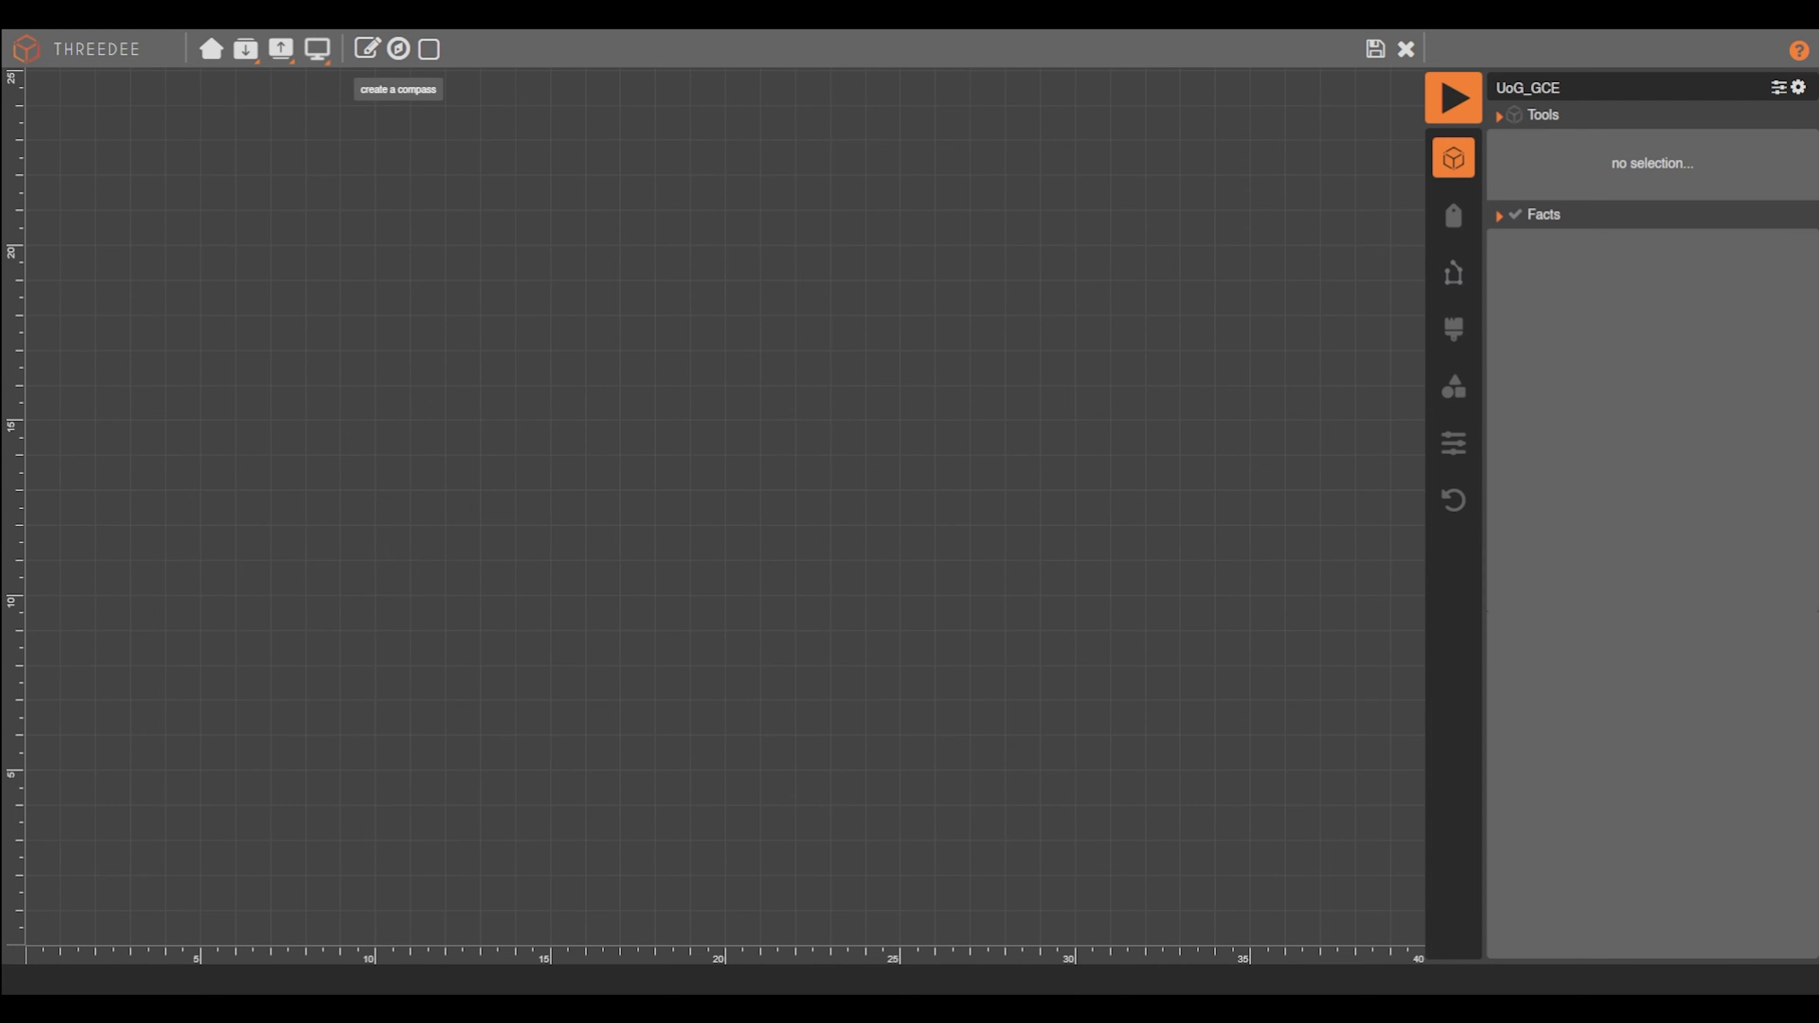
pyautogui.click(398, 49)
pyautogui.click(898, 601)
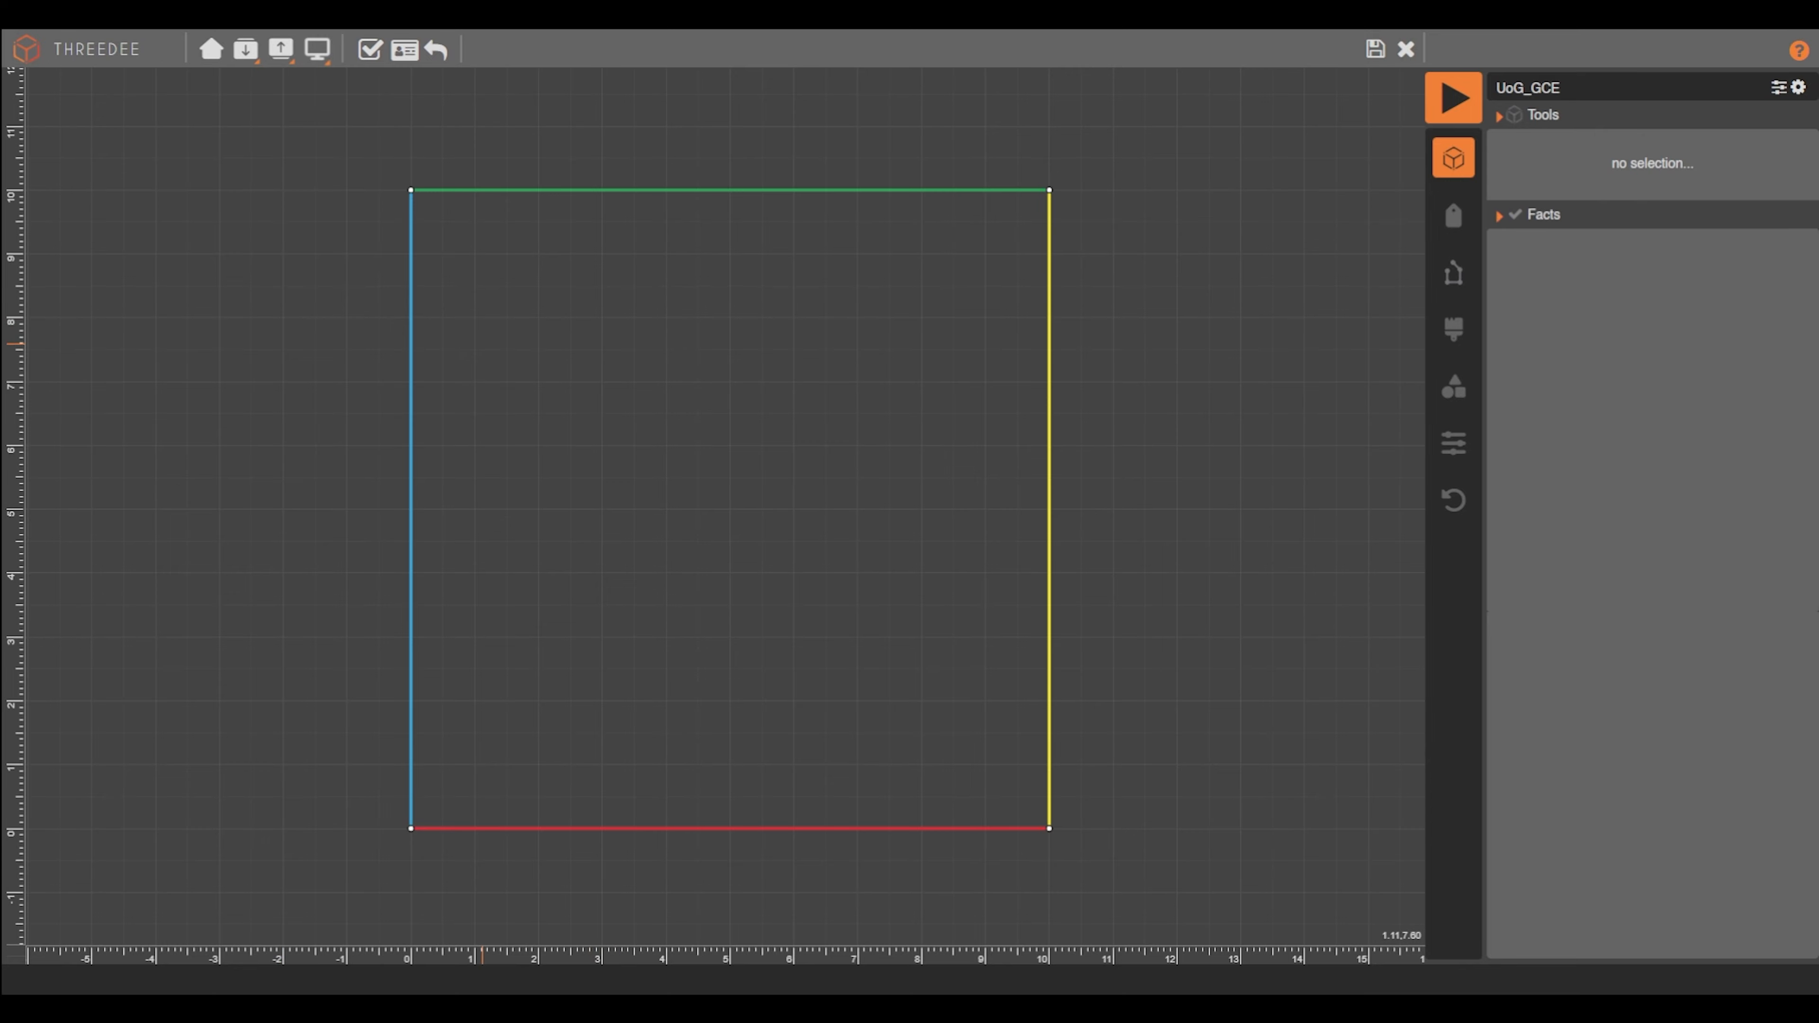
# Draw four full-width horizontal cuts from base_3 to base_1, at heights of about 8, 7, 2.1 and 3 units
pyautogui.moveTo(412, 317); pyautogui.dragTo(1066, 324)
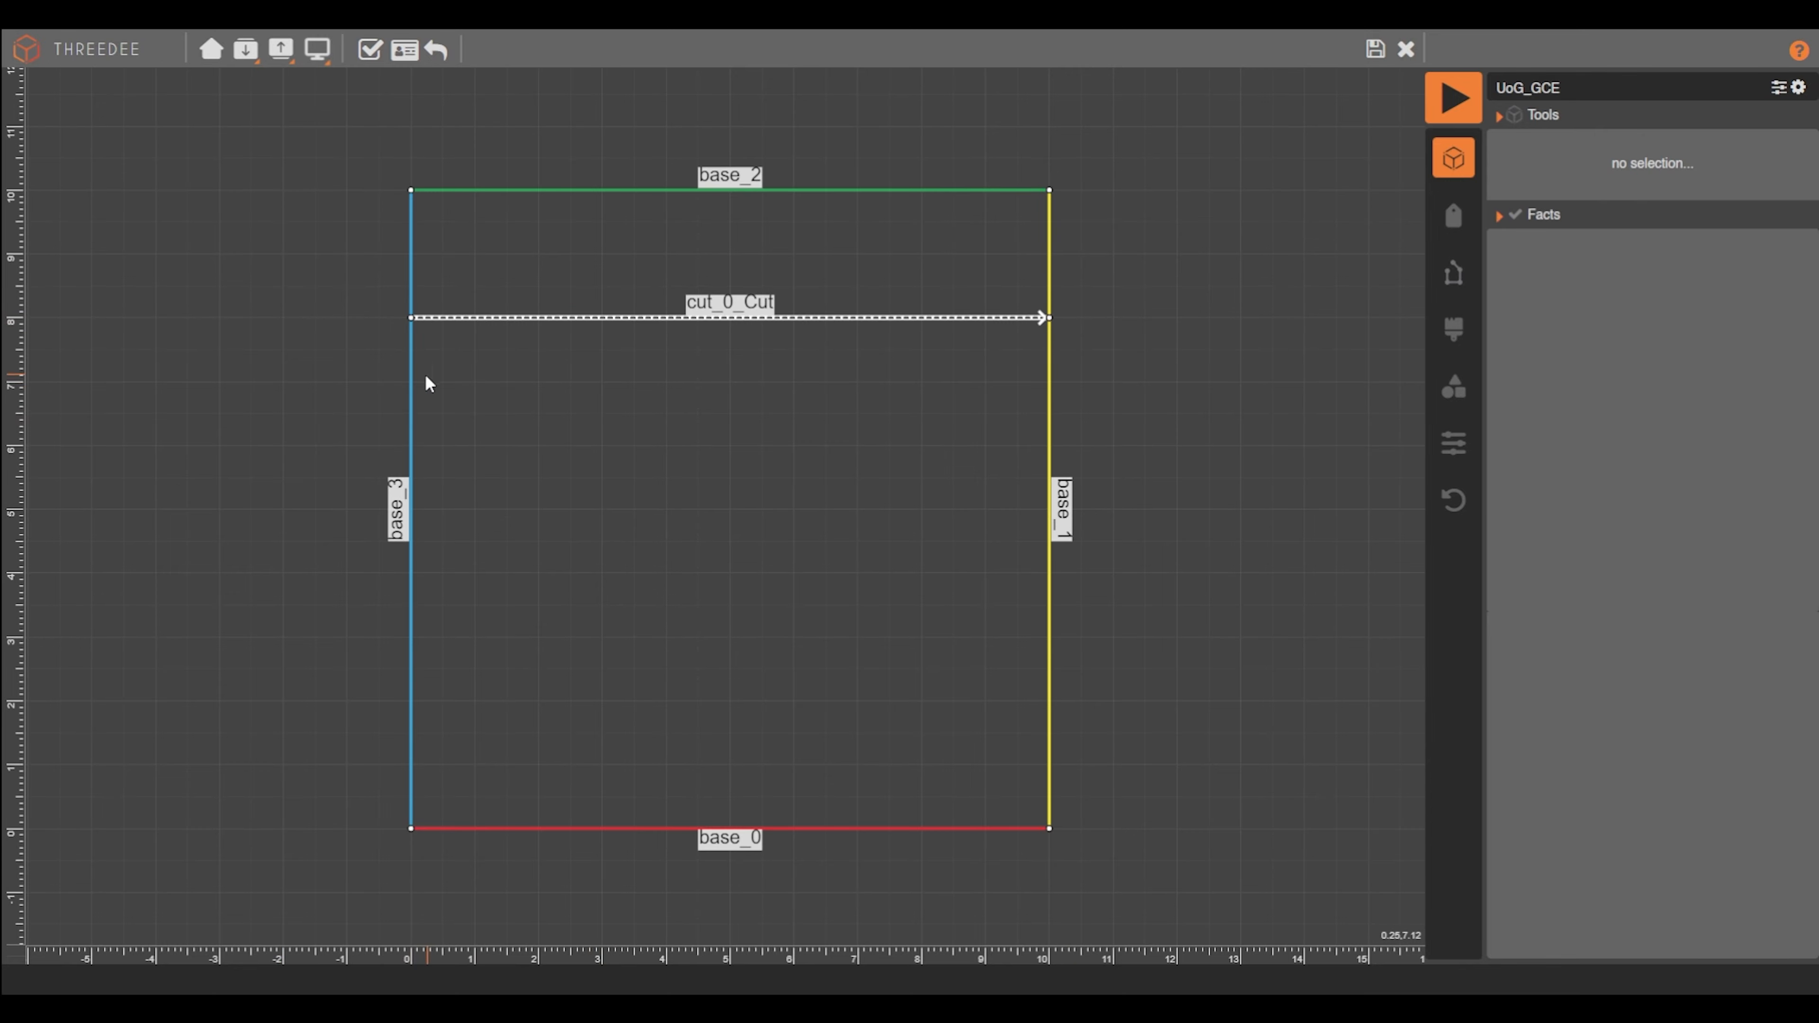
pyautogui.moveTo(396, 382); pyautogui.dragTo(1067, 382)
pyautogui.moveTo(393, 694); pyautogui.dragTo(1128, 695)
pyautogui.moveTo(410, 637); pyautogui.dragTo(1067, 637)
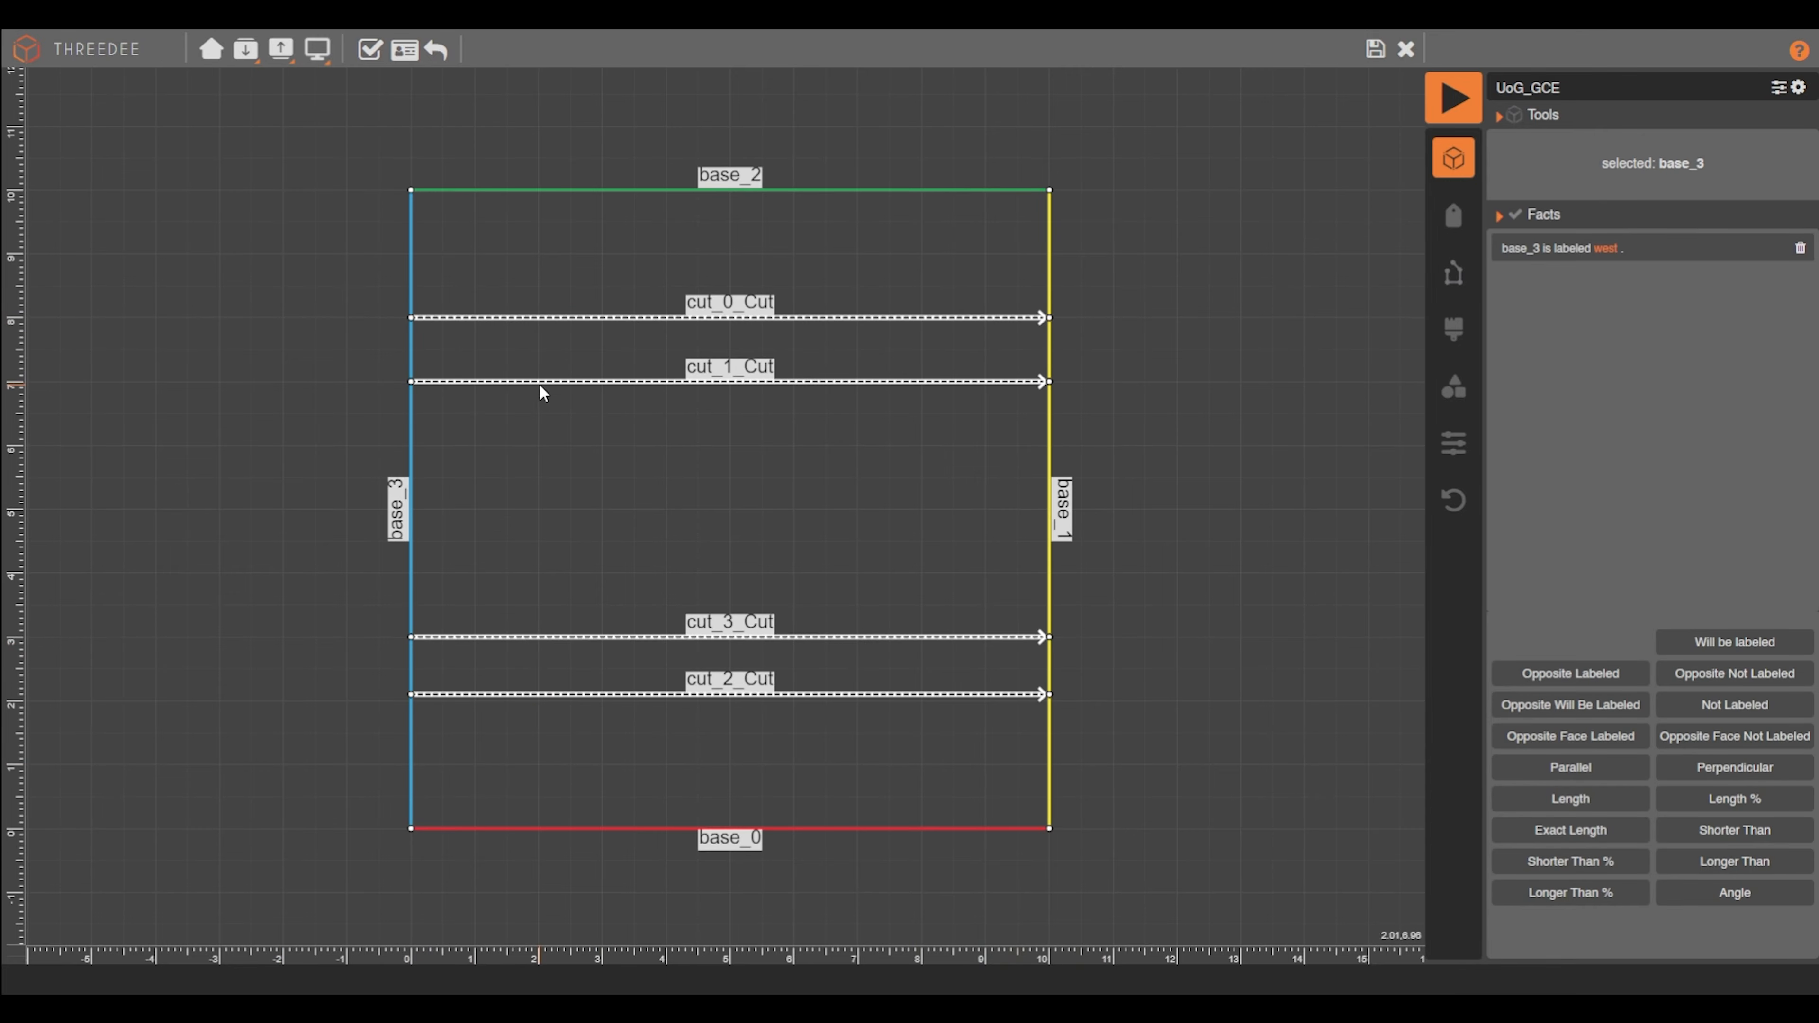
# Draw vertical cuts at about 2 and 8 units between cut_1 and cut_3, and split each outer area with two short horizontal cuts
pyautogui.moveTo(538, 382); pyautogui.dragTo(538, 637)
pyautogui.moveTo(411, 444); pyautogui.dragTo(539, 445)
pyautogui.moveTo(409, 566); pyautogui.dragTo(538, 567)
pyautogui.moveTo(922, 382); pyautogui.dragTo(922, 637)
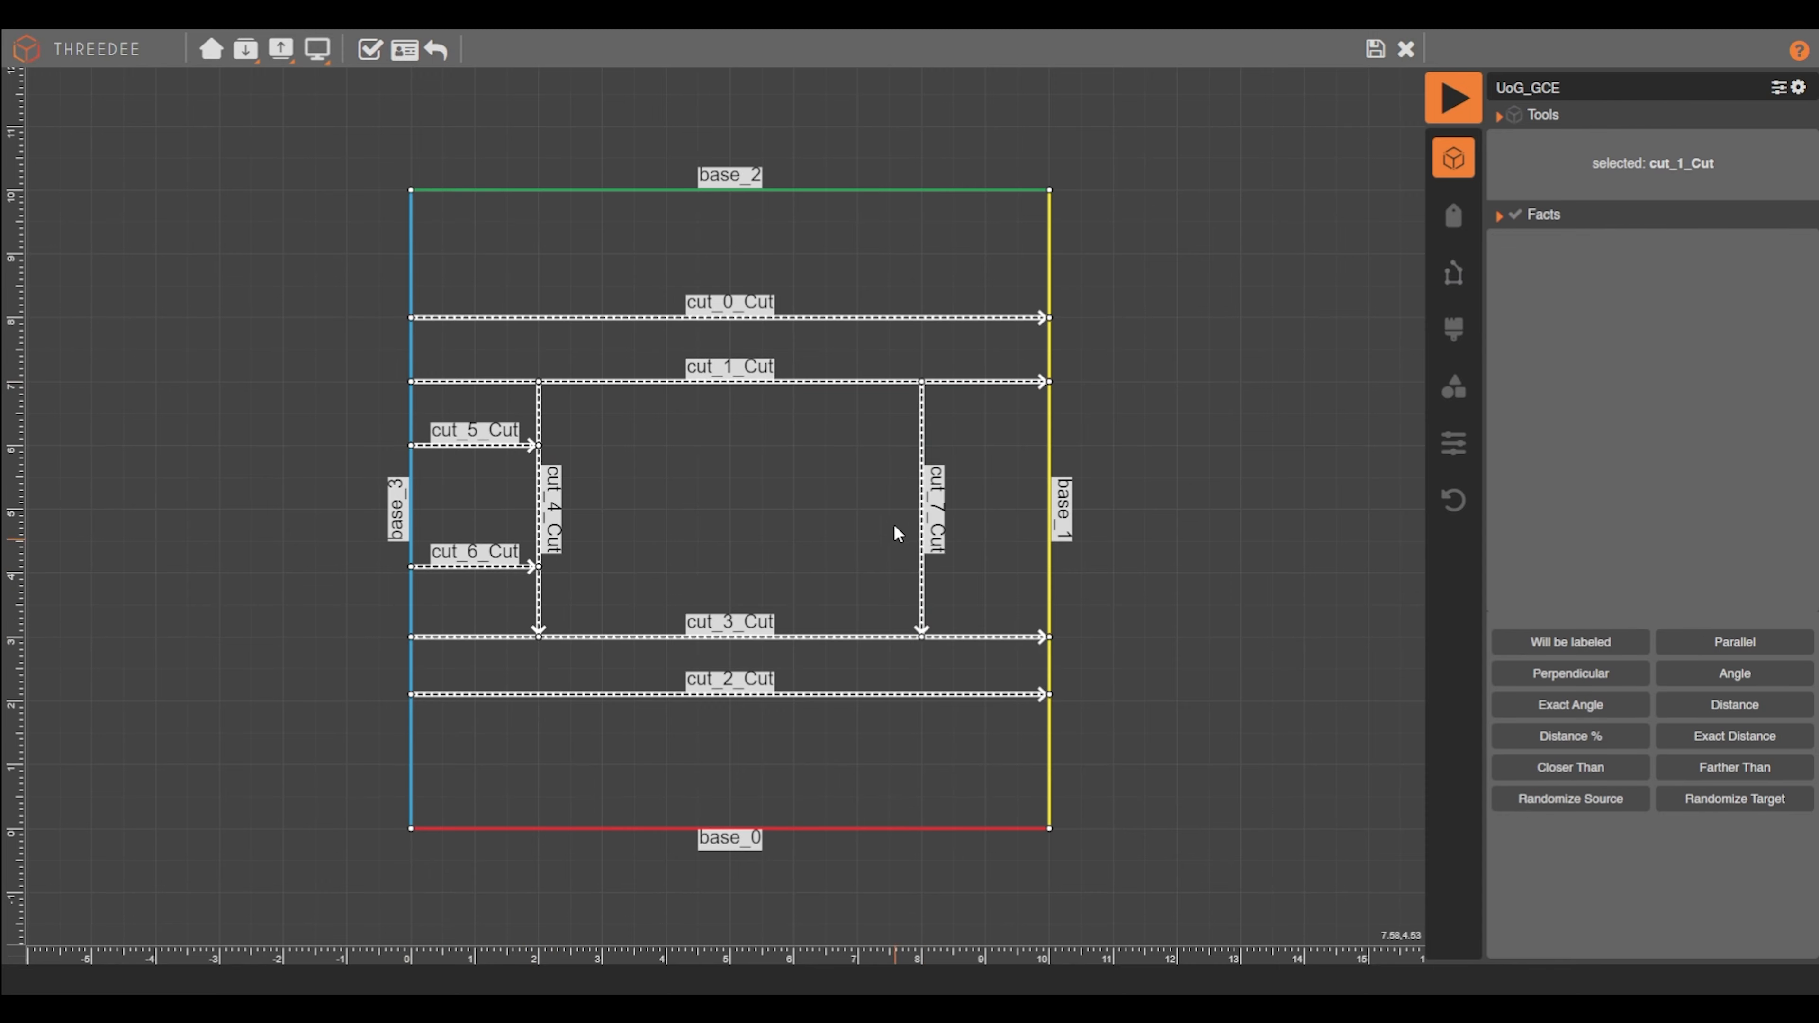
pyautogui.moveTo(922, 445); pyautogui.dragTo(1060, 445)
pyautogui.moveTo(922, 573); pyautogui.dragTo(1060, 573)
# Make cut_0 parallel to base_2 at an exact distance of [STAIR_LENGTH]
pyautogui.click(662, 320)
pyautogui.keyDown('shift'); pyautogui.click(688, 190); pyautogui.keyUp('shift')
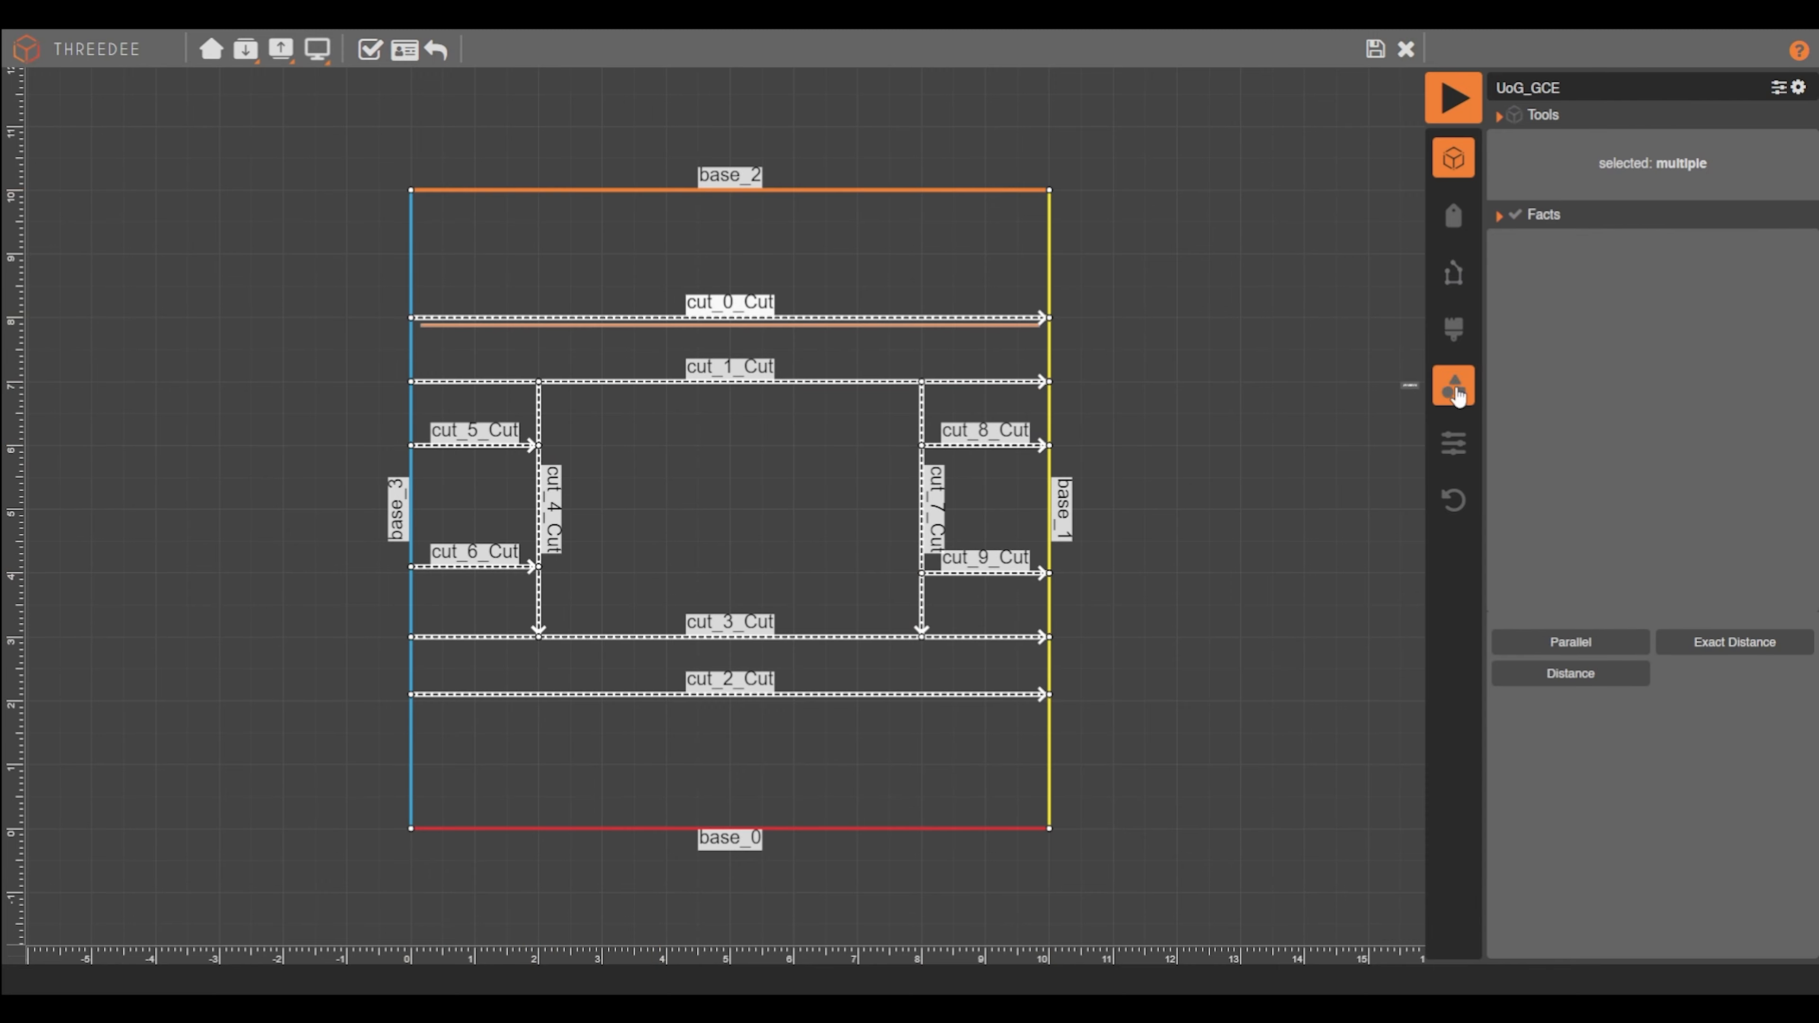
pyautogui.click(1571, 642)
pyautogui.click(1735, 642)
pyautogui.click(931, 615)
pyautogui.click(906, 574)
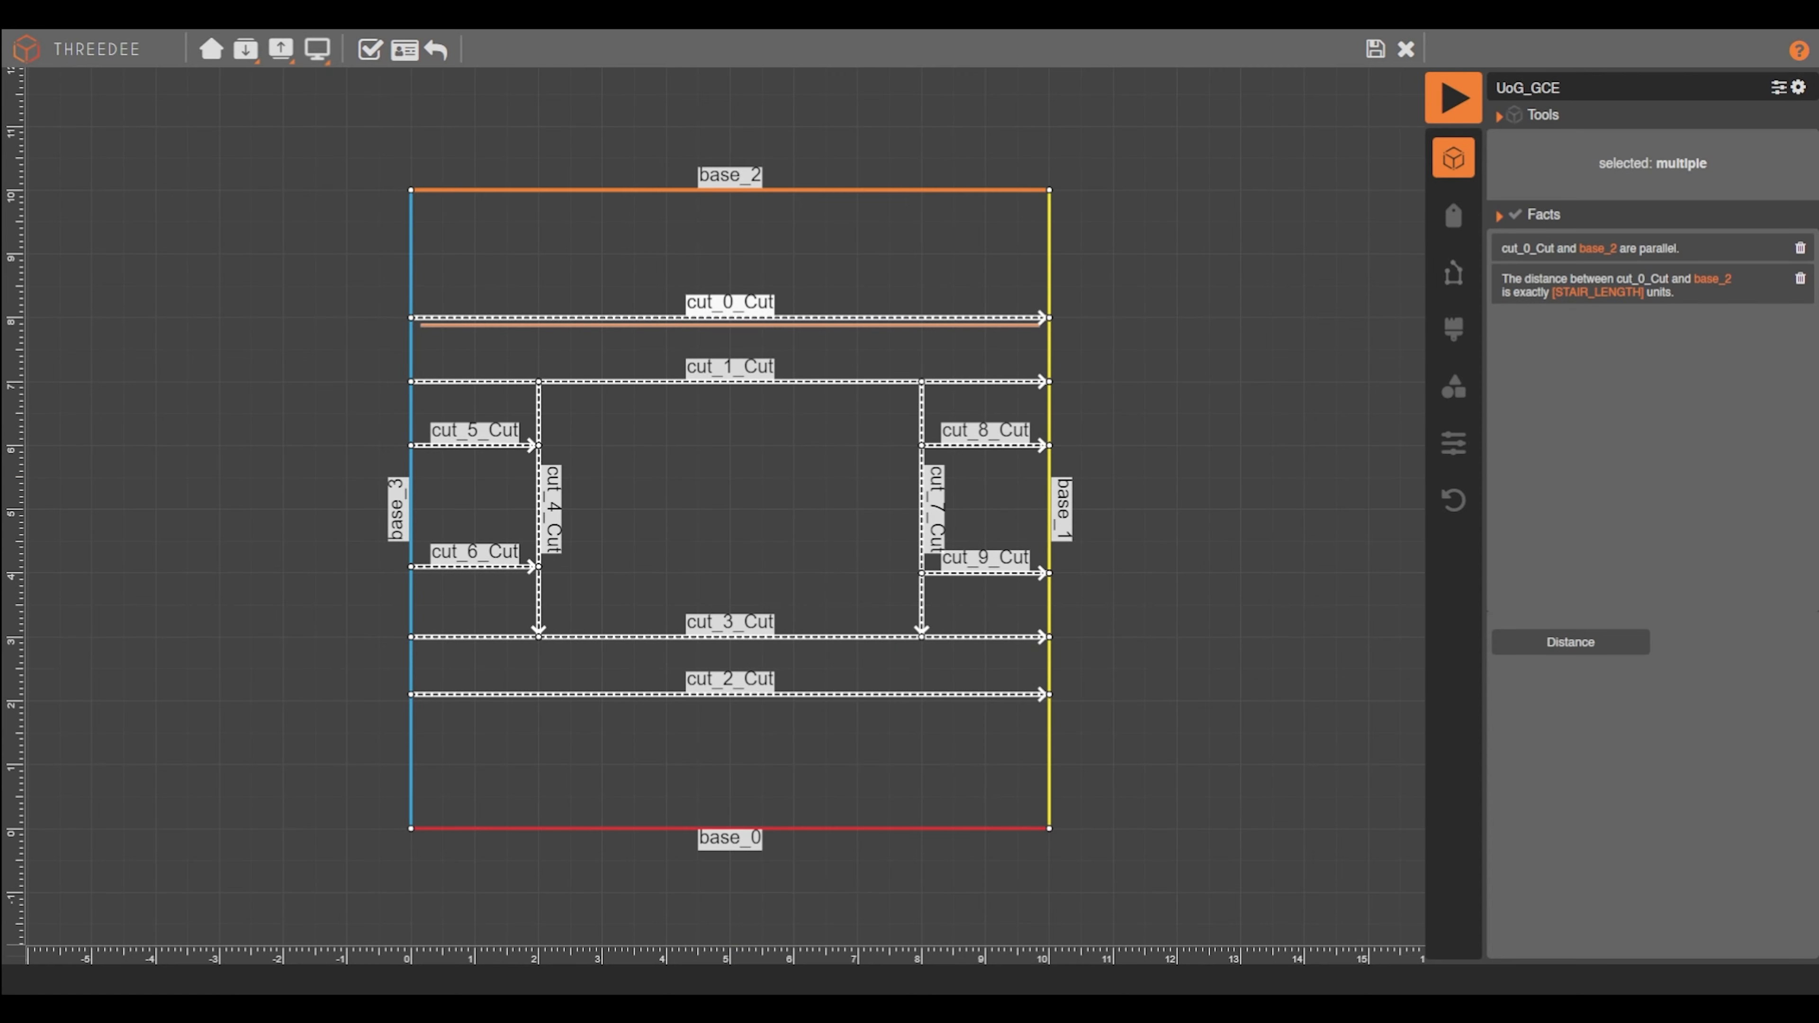
# Make cut_1 parallel to cut_0 at an exact distance of [COL_BASE_WIDTH]+0.2
pyautogui.click(752, 375)
pyautogui.keyDown('shift'); pyautogui.click(804, 326); pyautogui.keyUp('shift')
pyautogui.click(1525, 642)
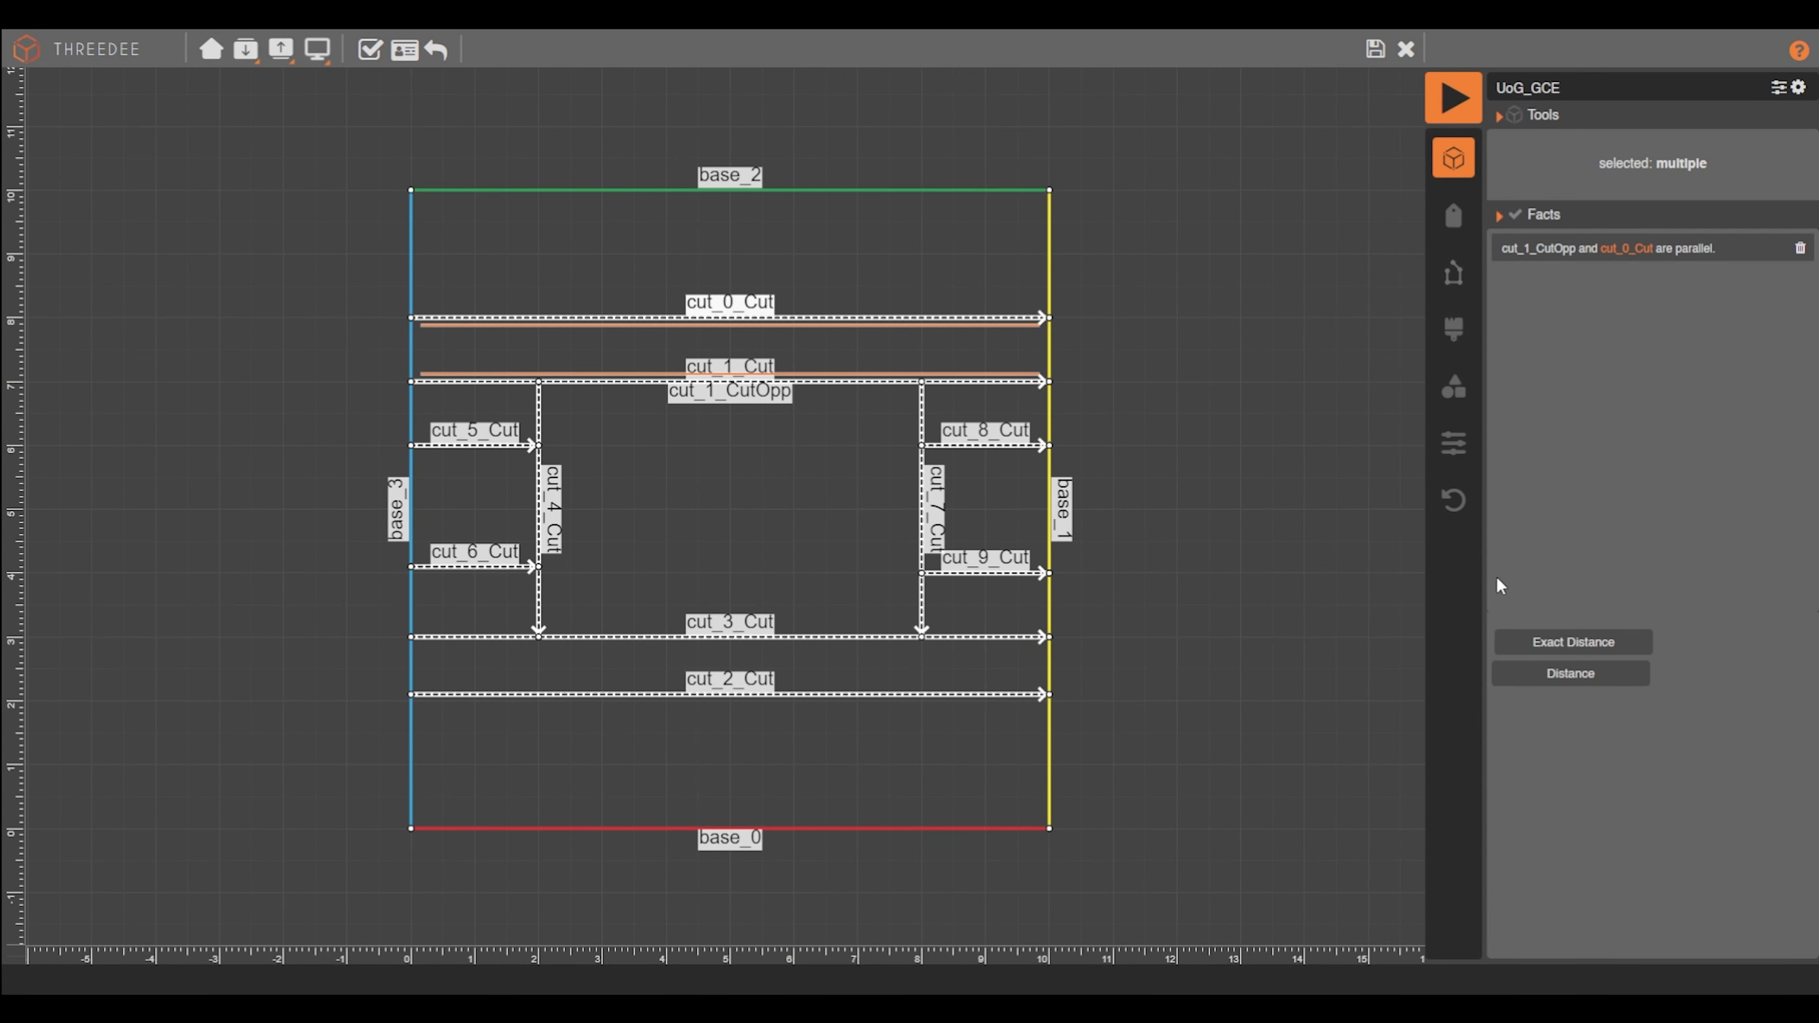
pyautogui.click(1525, 642)
pyautogui.click(1610, 293)
pyautogui.click(815, 505)
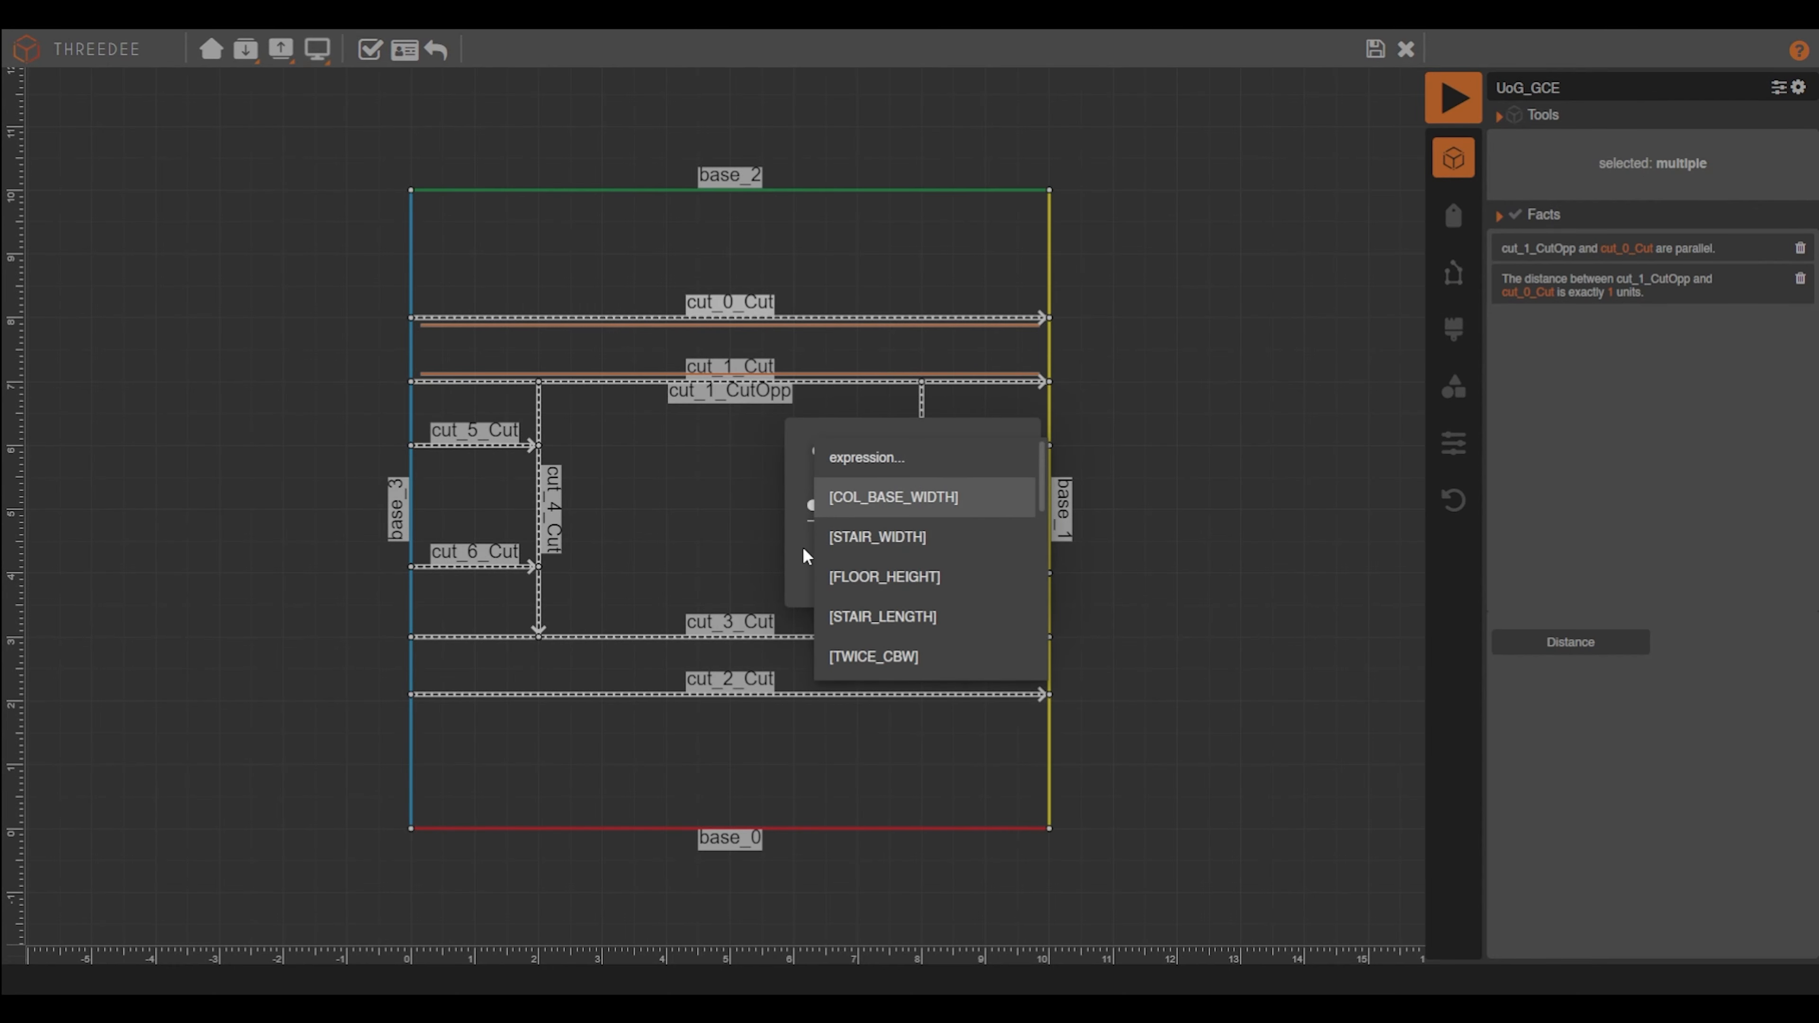
pyautogui.click(845, 505)
pyautogui.click(820, 506)
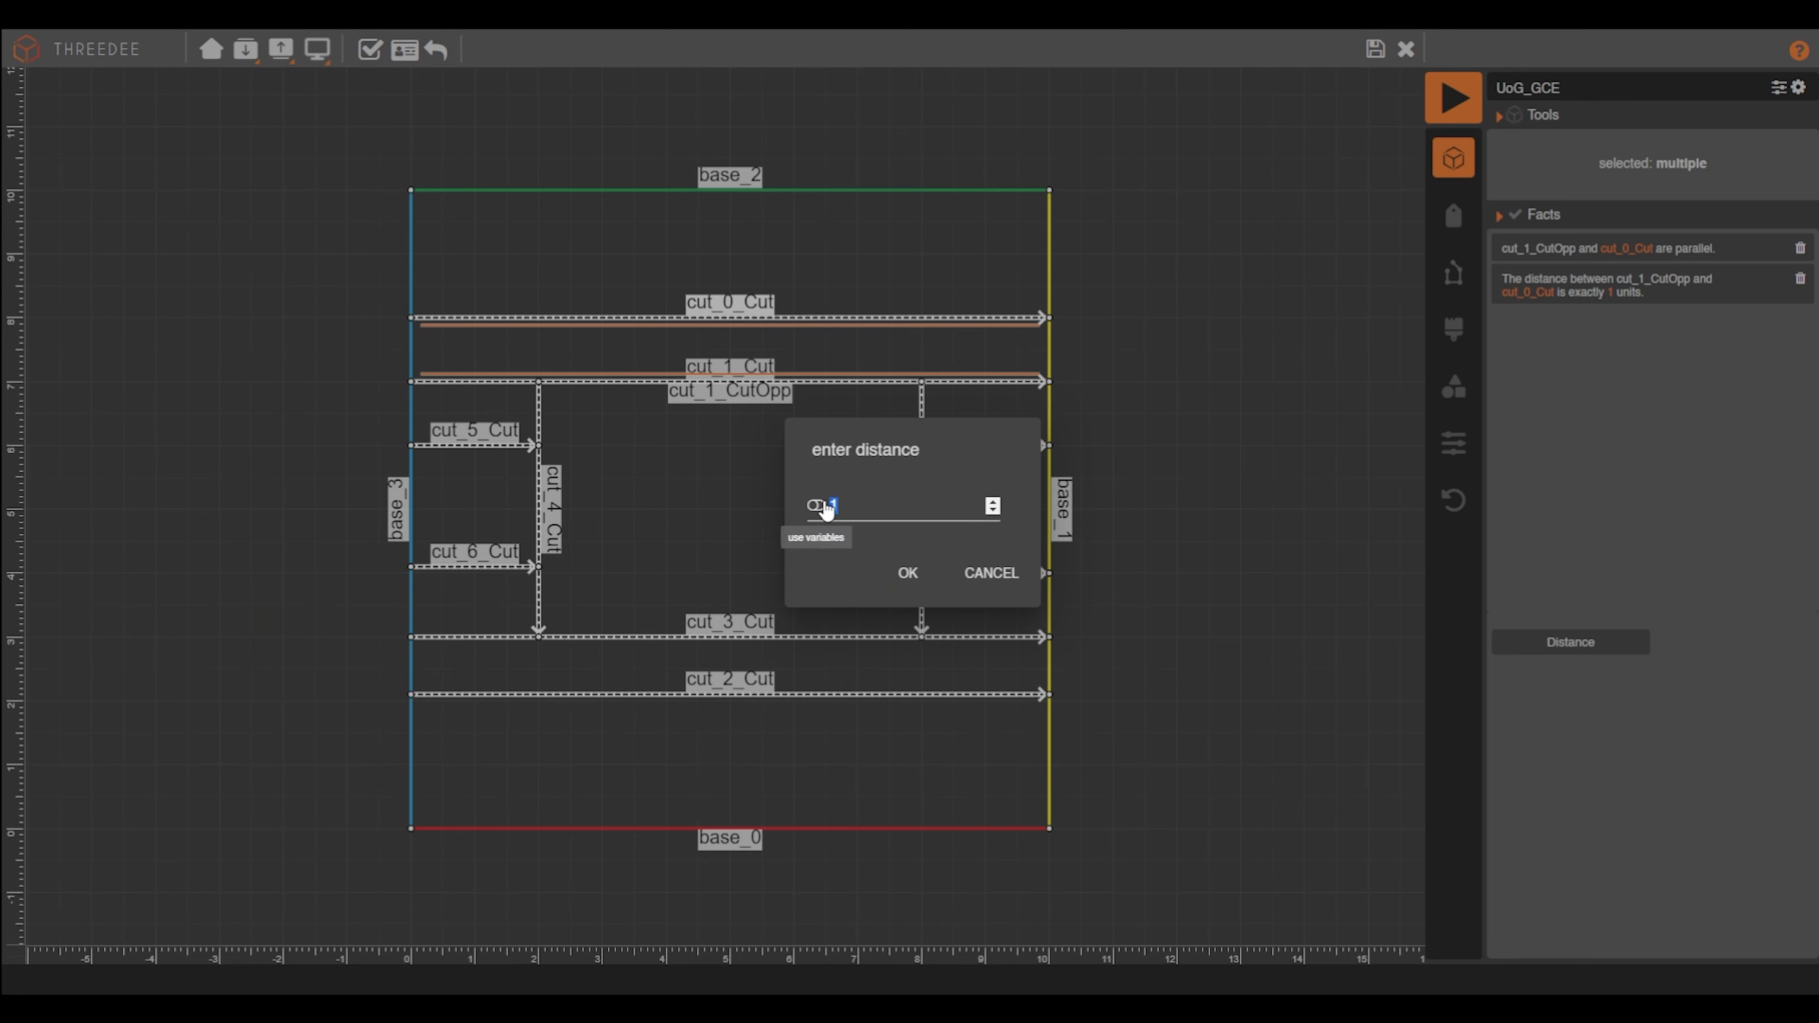
pyautogui.click(817, 506)
pyautogui.doubleClick(877, 508)
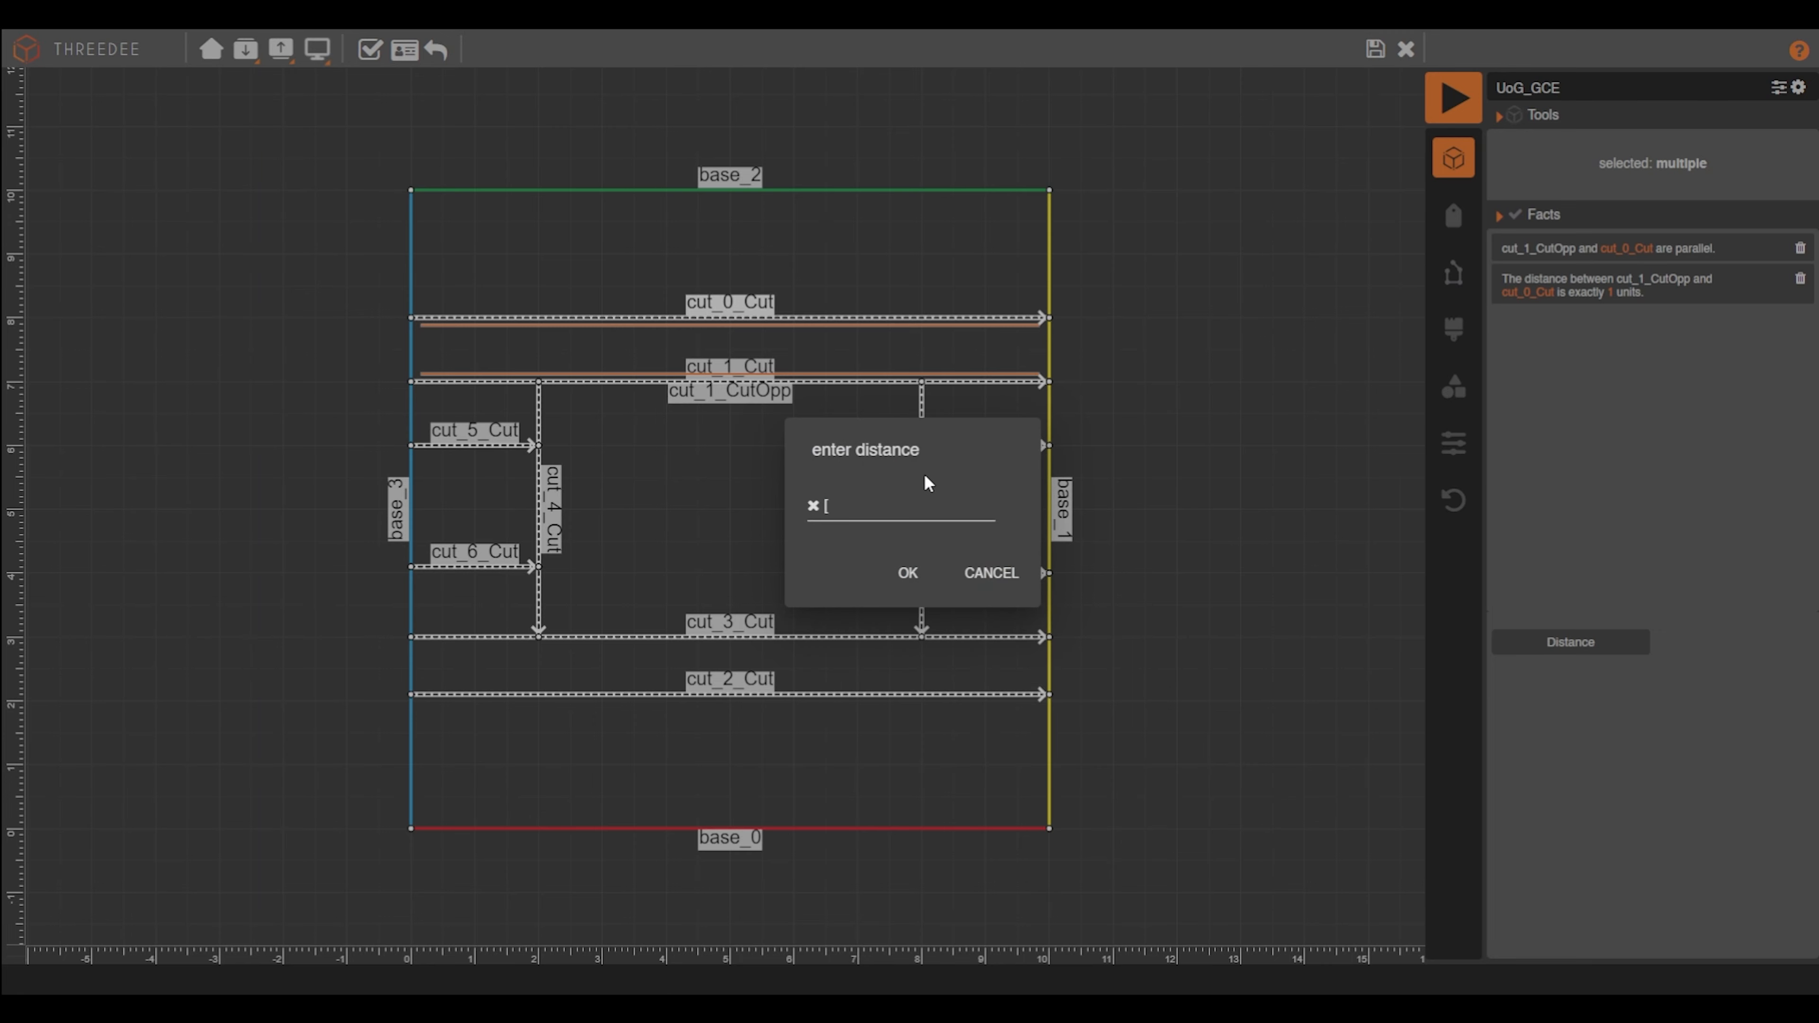
pyautogui.write('[COL_BASE_WIDTH]+0.2')
pyautogui.press('Return')
# Make cut_2 parallel to base_0 at an exact distance of [STAIR_LENGTH]
pyautogui.click(731, 701)
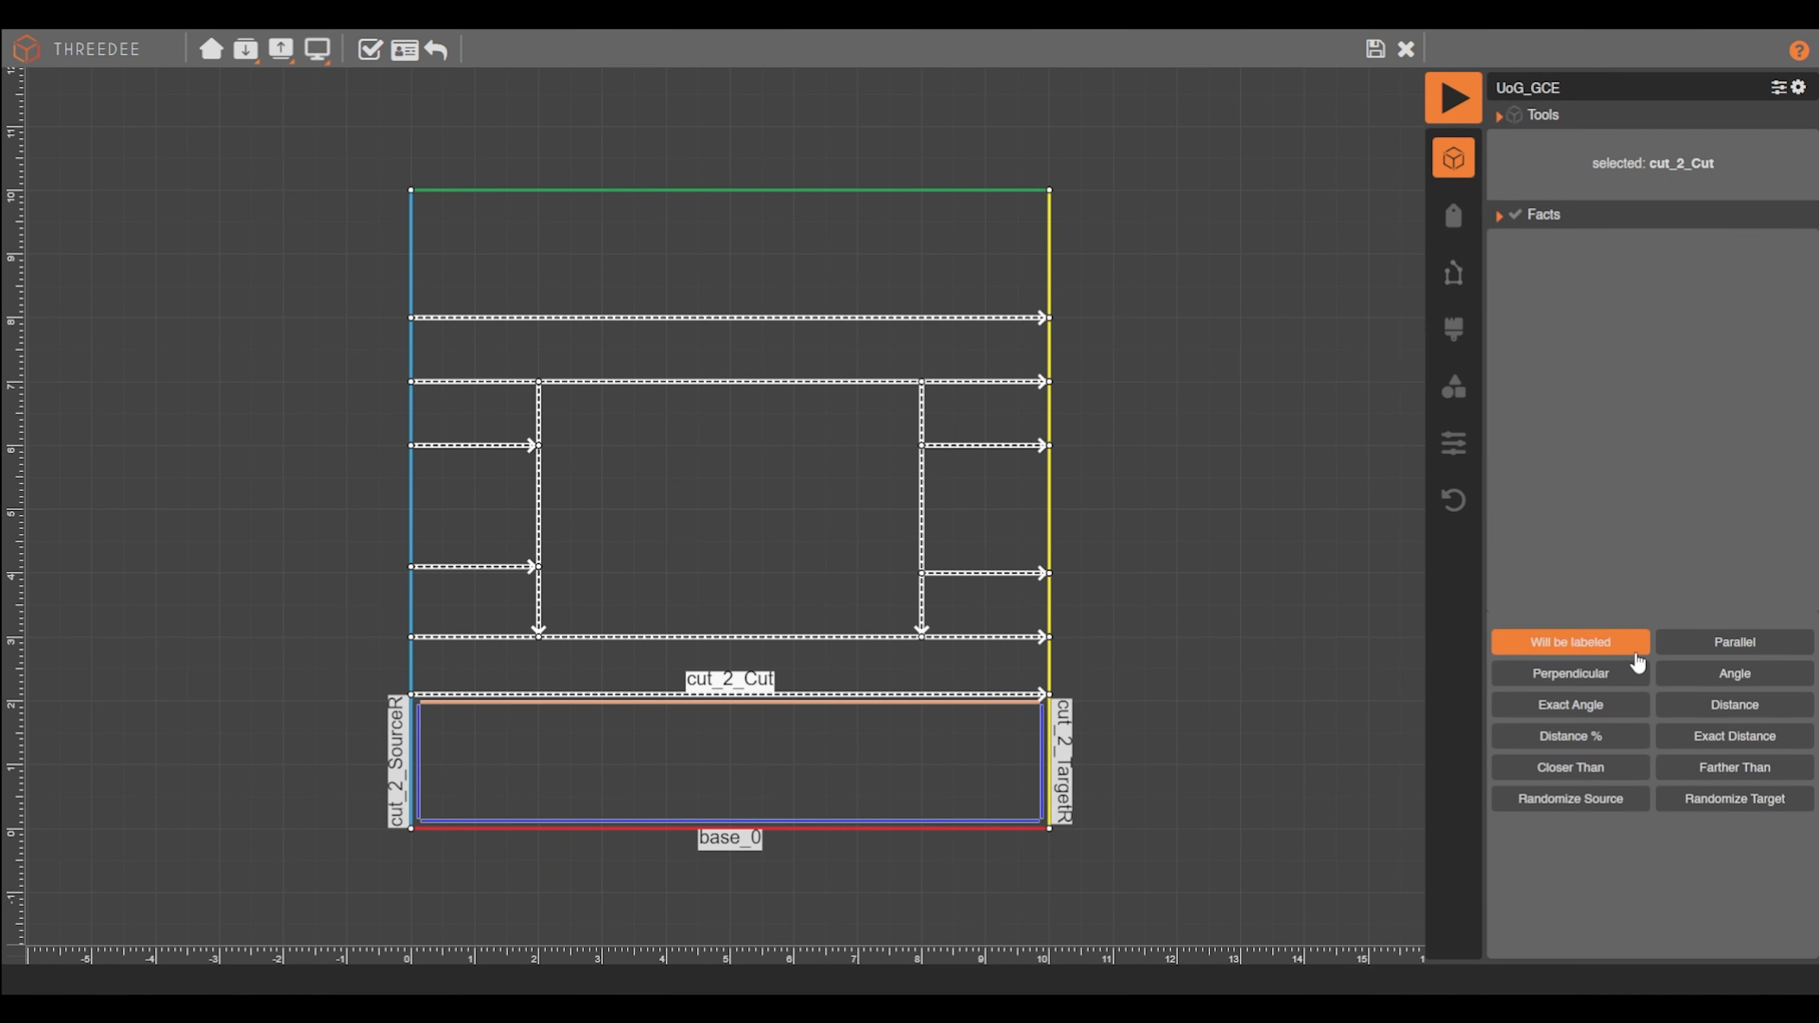
pyautogui.click(1635, 652)
pyautogui.click(731, 823)
pyautogui.click(1573, 645)
pyautogui.click(821, 507)
pyautogui.click(888, 507)
pyautogui.click(930, 659)
pyautogui.click(908, 574)
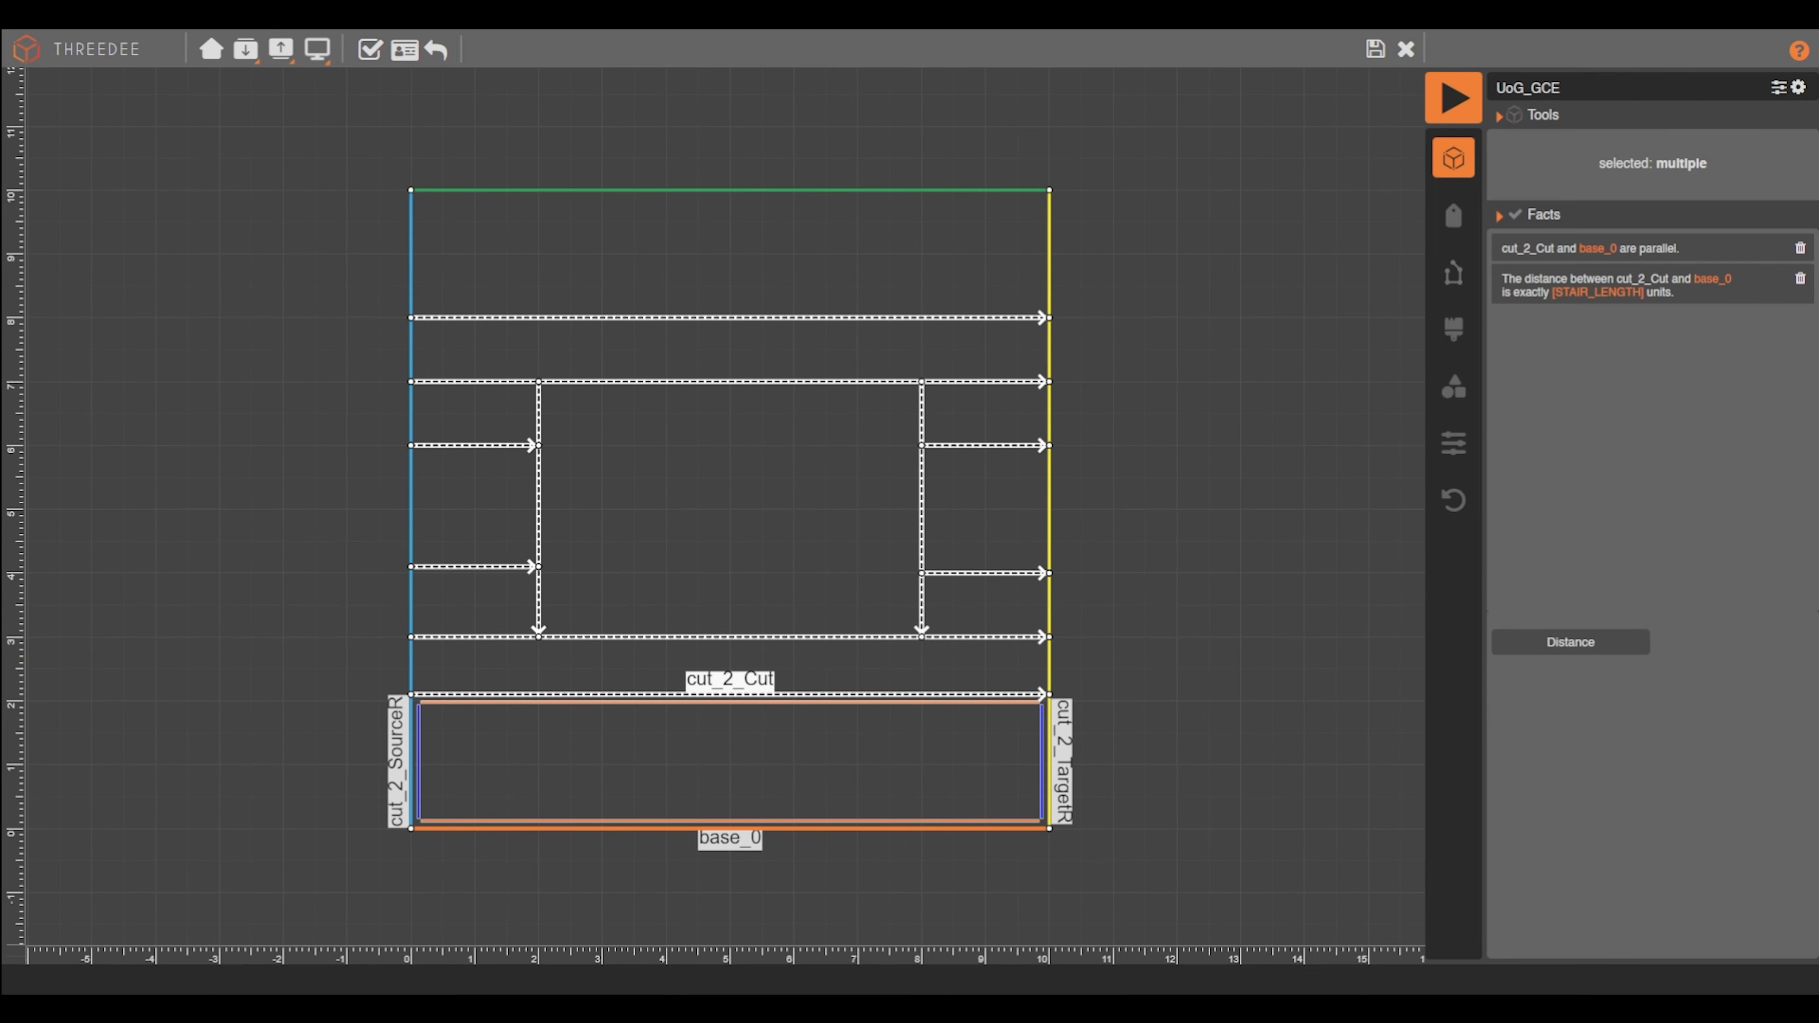
# Make cut_3 parallel to cut_2 at an exact distance of [COL_BASE_WIDTH] + 0.2
pyautogui.click(772, 646)
pyautogui.click(769, 686)
pyautogui.click(1586, 648)
pyautogui.click(820, 508)
pyautogui.click(867, 508)
pyautogui.click(866, 505)
pyautogui.write('[COL_BASE_WIDTH] + 0')
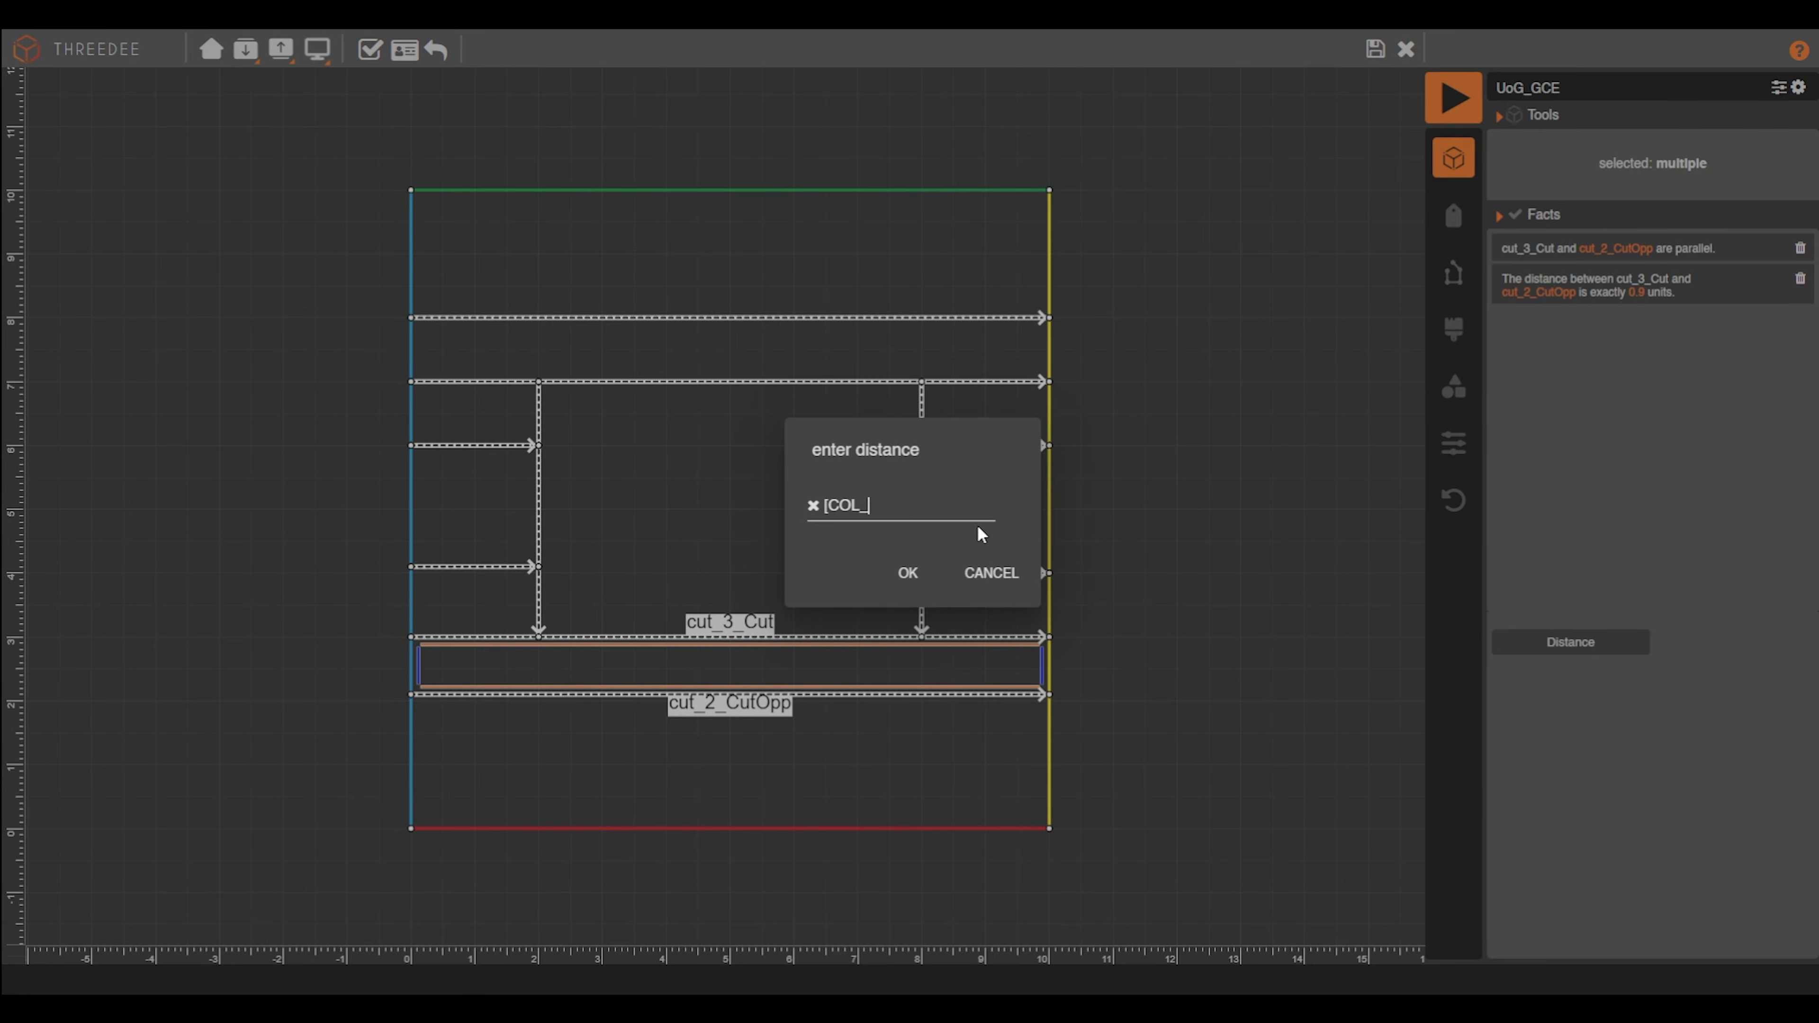
pyautogui.click(929, 576)
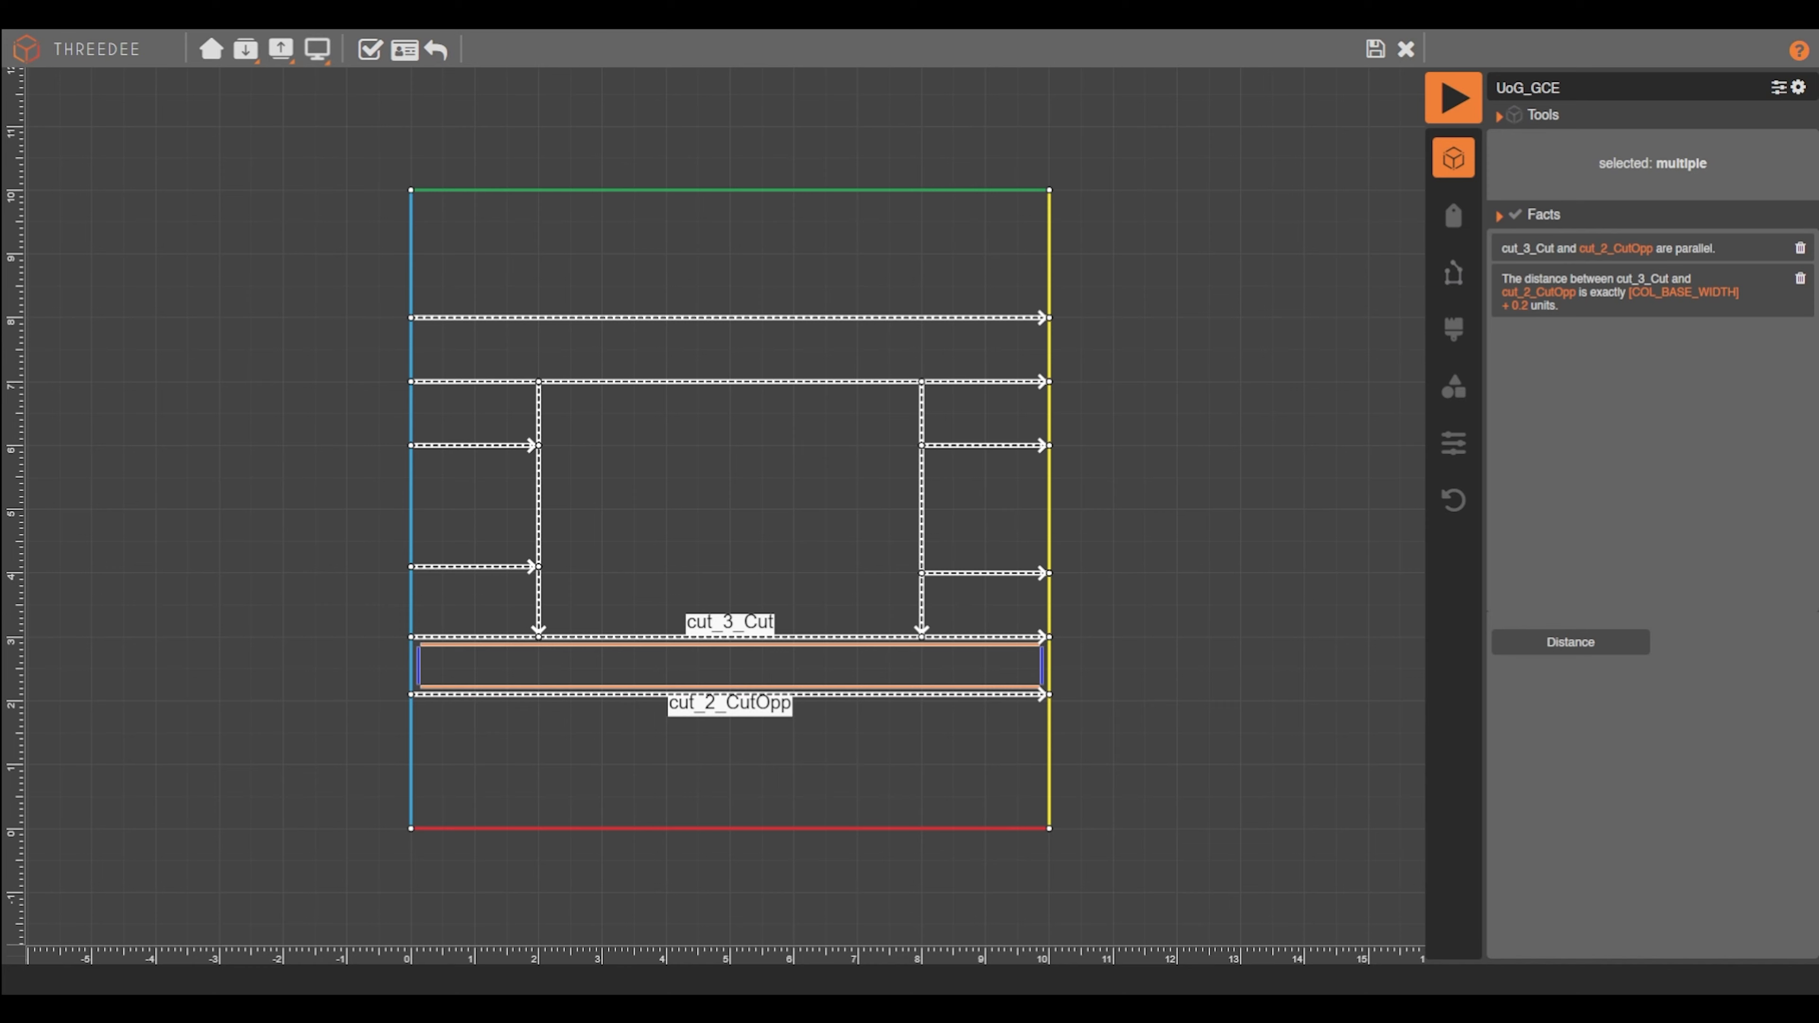
# Constrain cut_5 relative to cut_1, and make cut_6 parallel to cut_3 at an exact distance of [WALL_INSET]
pyautogui.click(194, 201)
pyautogui.click(1042, 273)
pyautogui.click(890, 280)
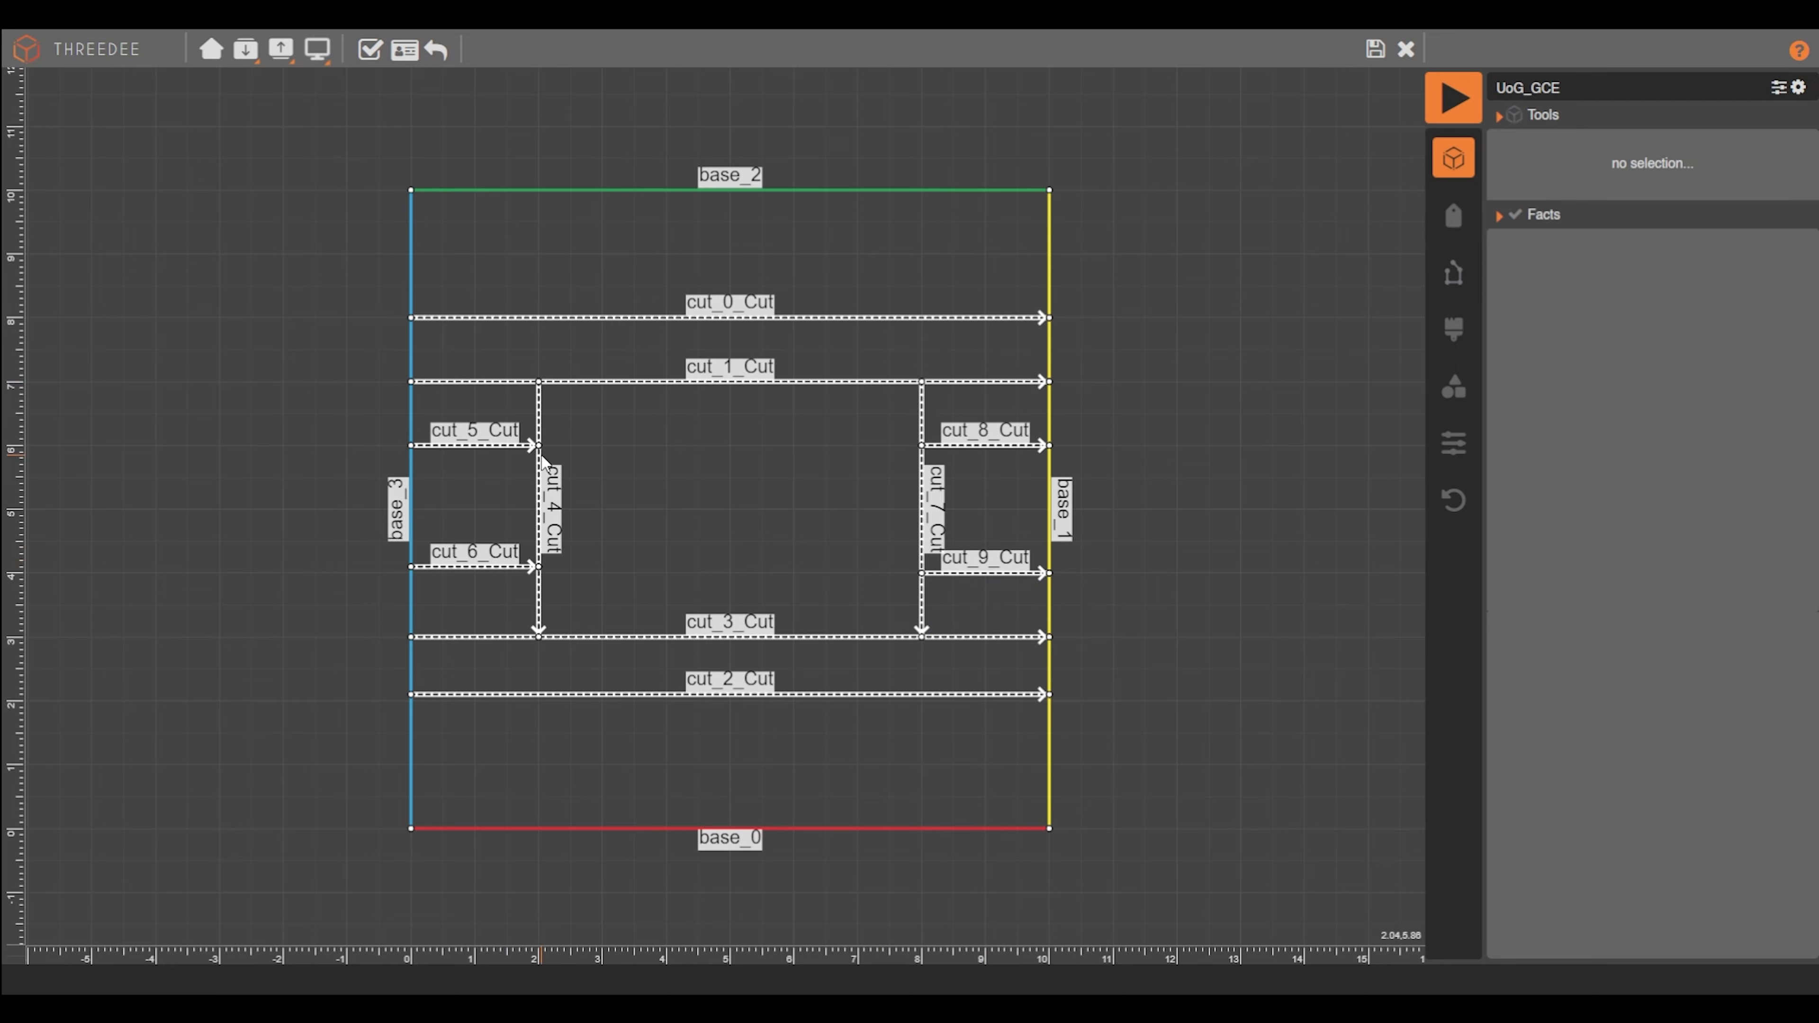
pyautogui.click(541, 455)
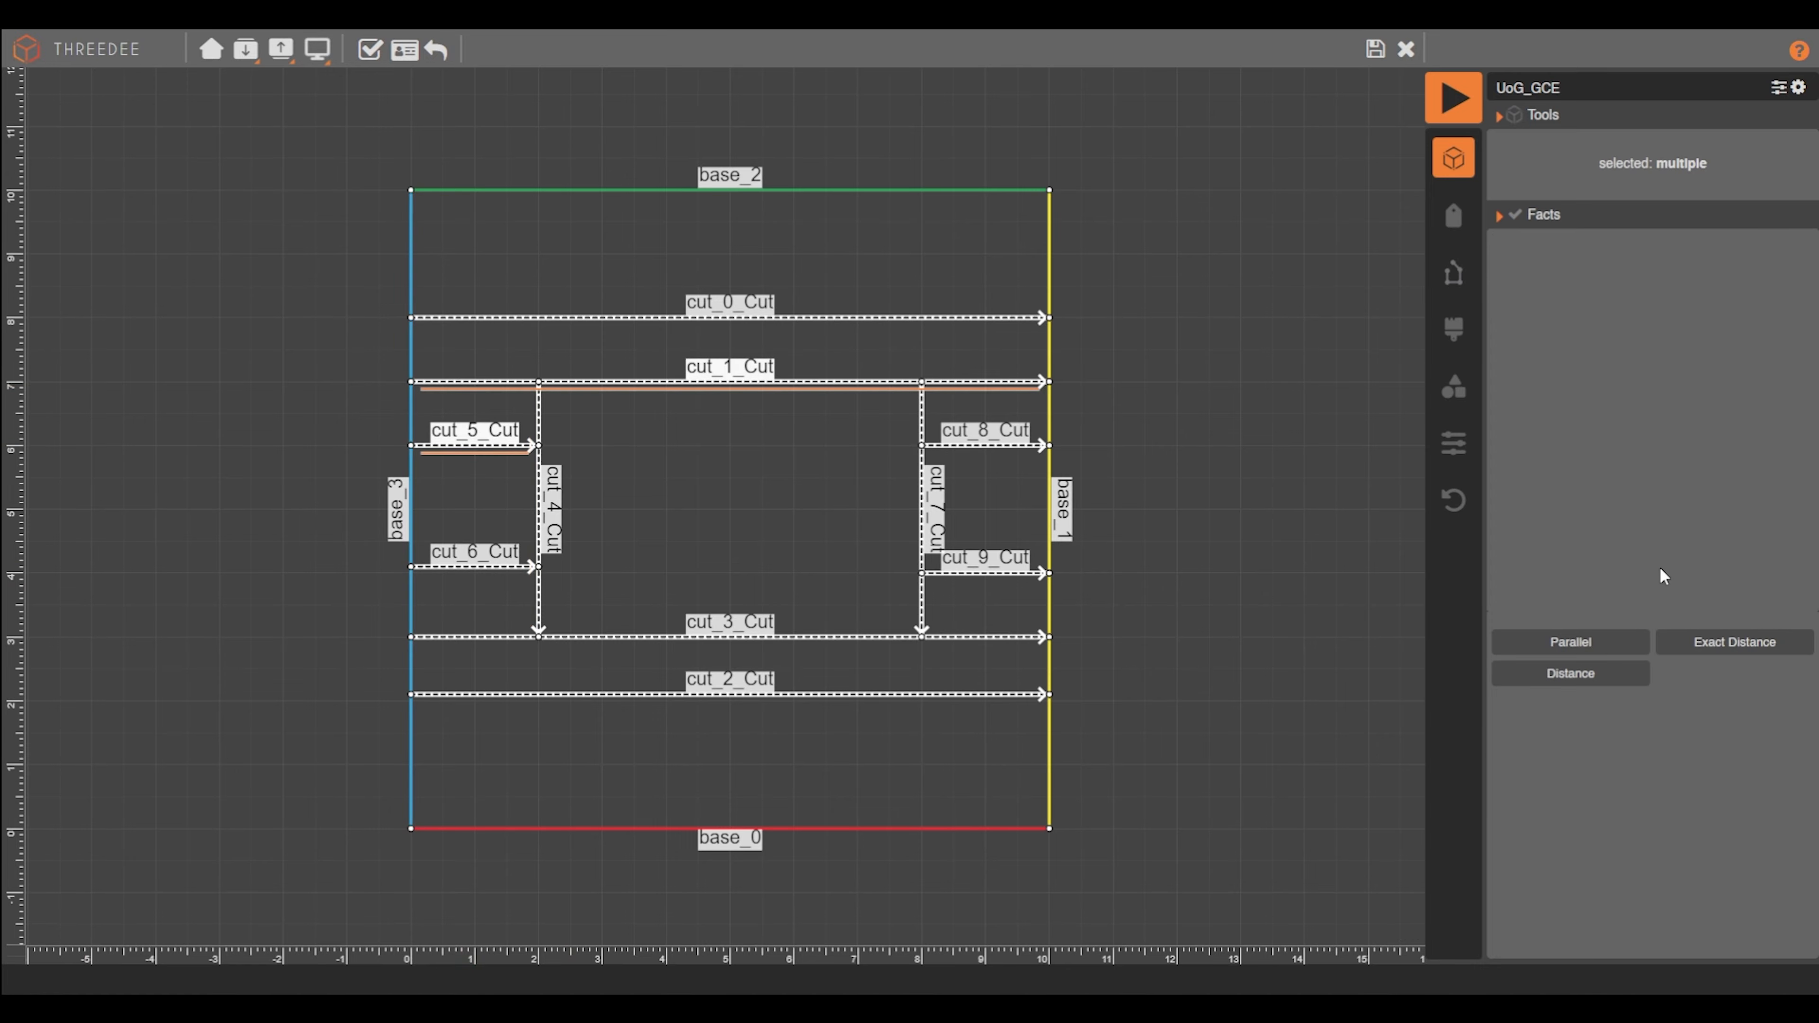
pyautogui.click(1576, 638)
pyautogui.click(1575, 638)
pyautogui.click(896, 675)
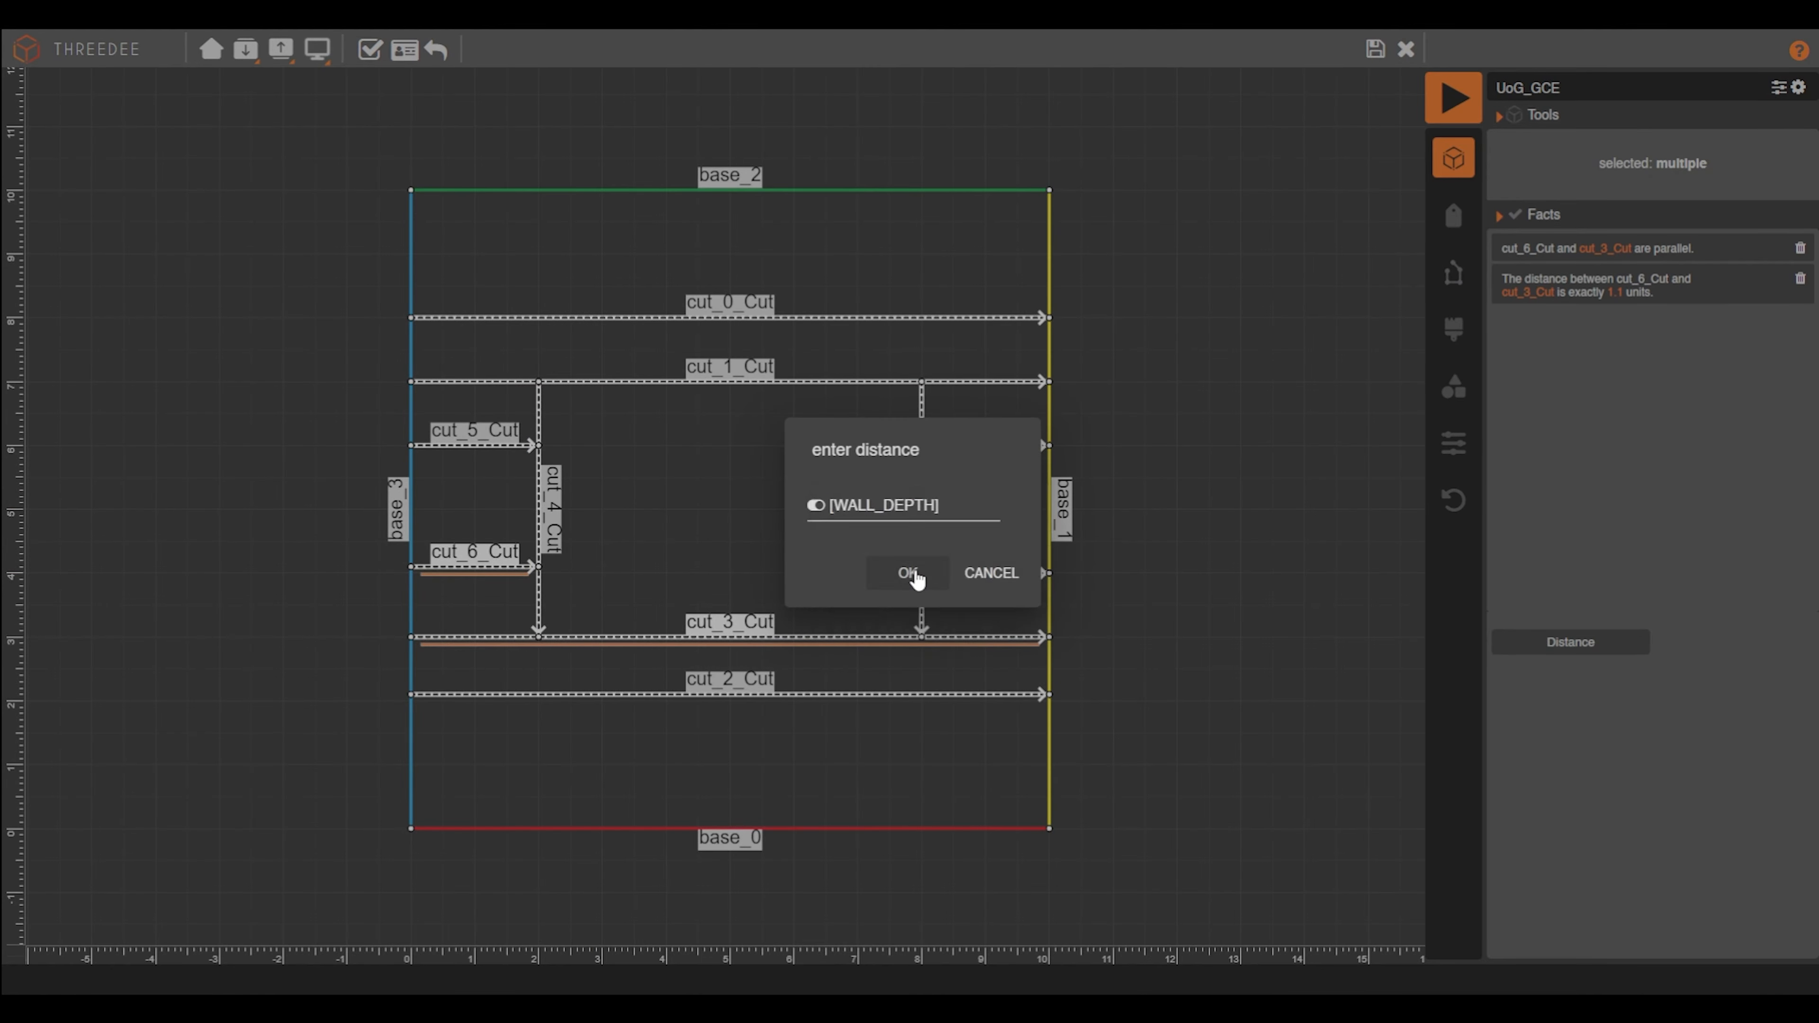
pyautogui.click(909, 573)
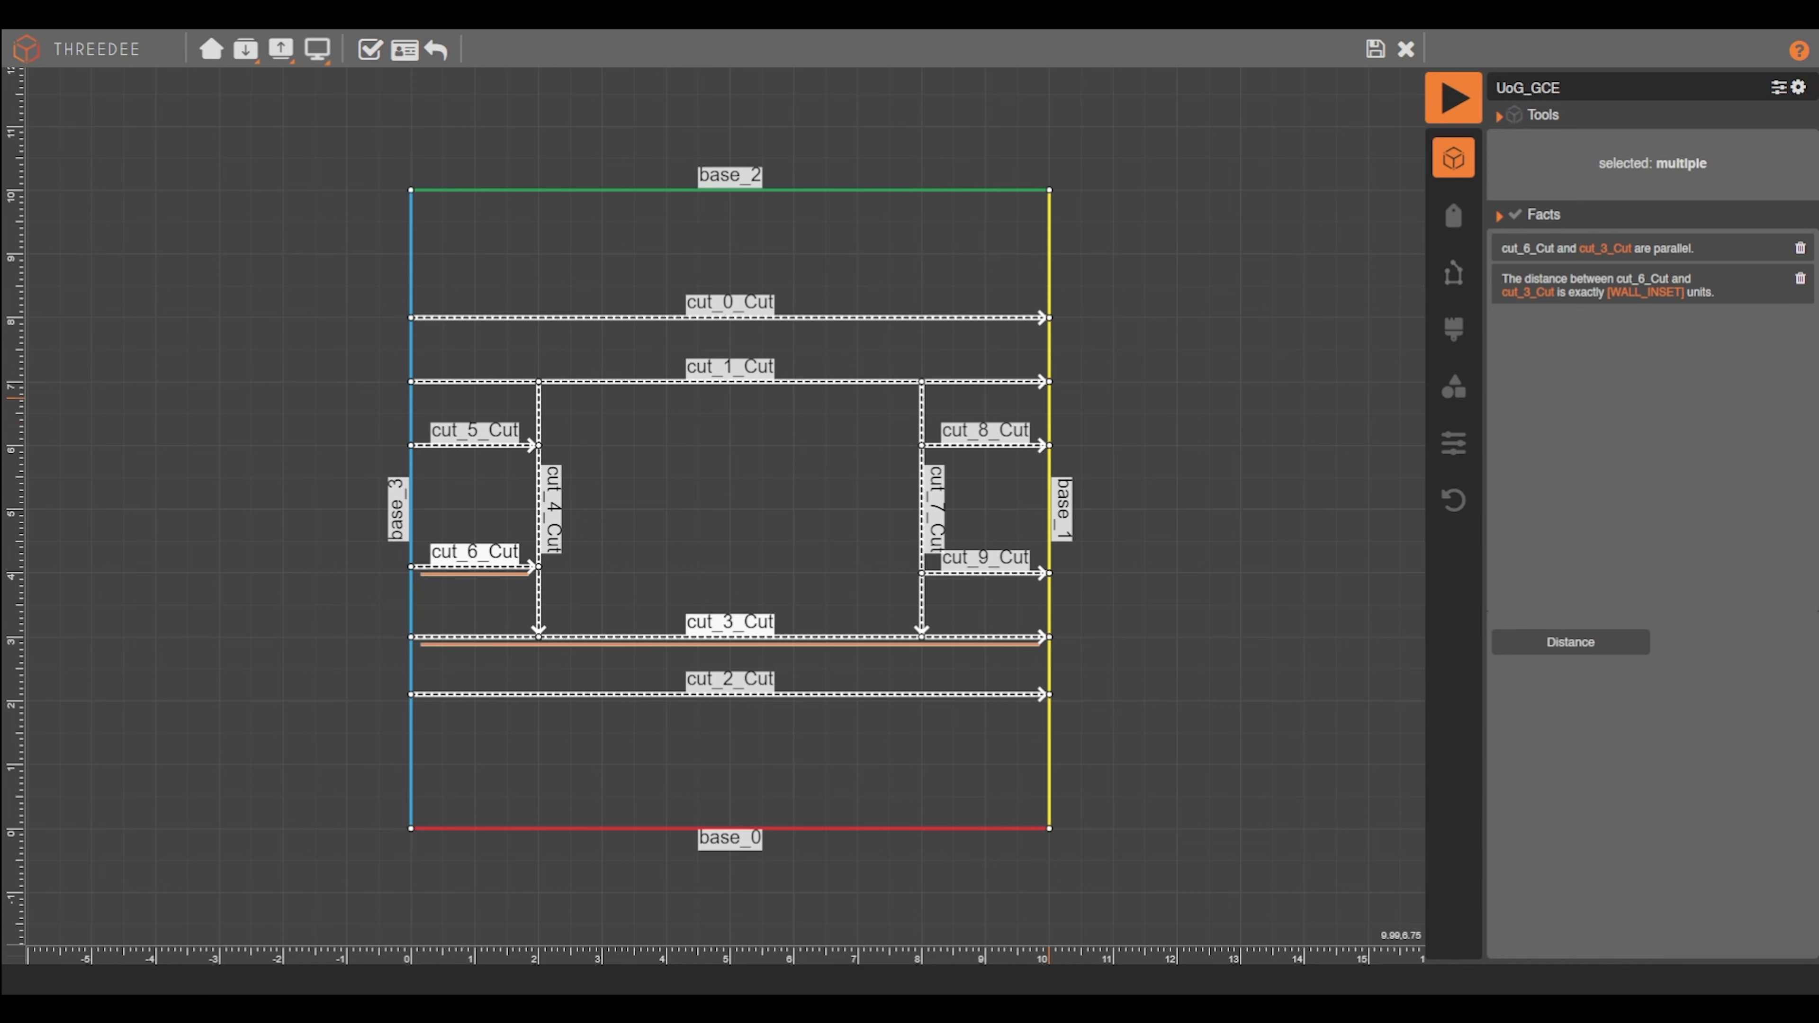
# Make cut_7 parallel to base_1 and set the exact distance between them with a variable
pyautogui.click(922, 423)
pyautogui.keyDown('shift'); pyautogui.click(1050, 437); pyautogui.keyUp('shift')
pyautogui.click(1568, 637)
pyautogui.click(1571, 640)
pyautogui.click(1555, 293)
pyautogui.click(812, 507)
pyautogui.click(895, 573)
pyautogui.click(914, 574)
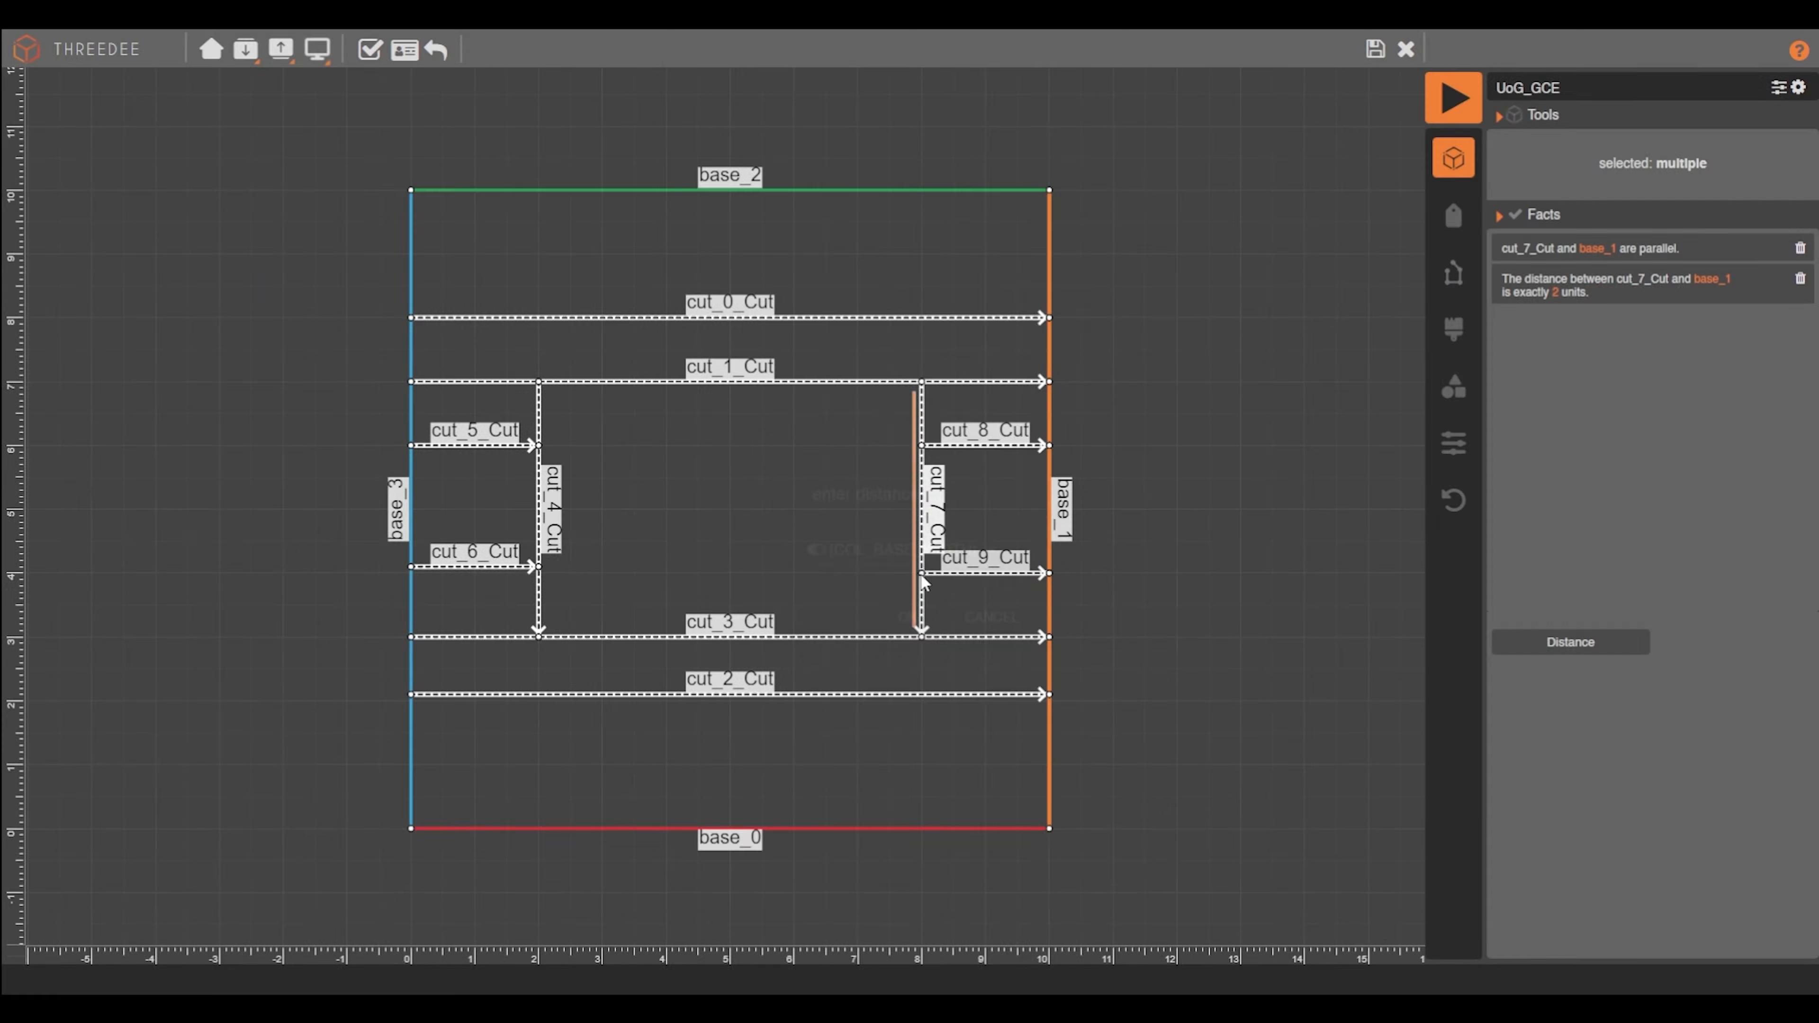
# Make cut_8 parallel to cut_1 and set the exact distance between them with a variable
pyautogui.click(1001, 446)
pyautogui.keyDown('shift'); pyautogui.click(996, 381); pyautogui.keyUp('shift')
pyautogui.click(1571, 642)
pyautogui.click(1616, 294)
pyautogui.click(812, 508)
pyautogui.click(924, 672)
pyautogui.click(914, 575)
# Make cut_9 parallel to cut_3 and set the exact distance between them with a variable
pyautogui.click(958, 575)
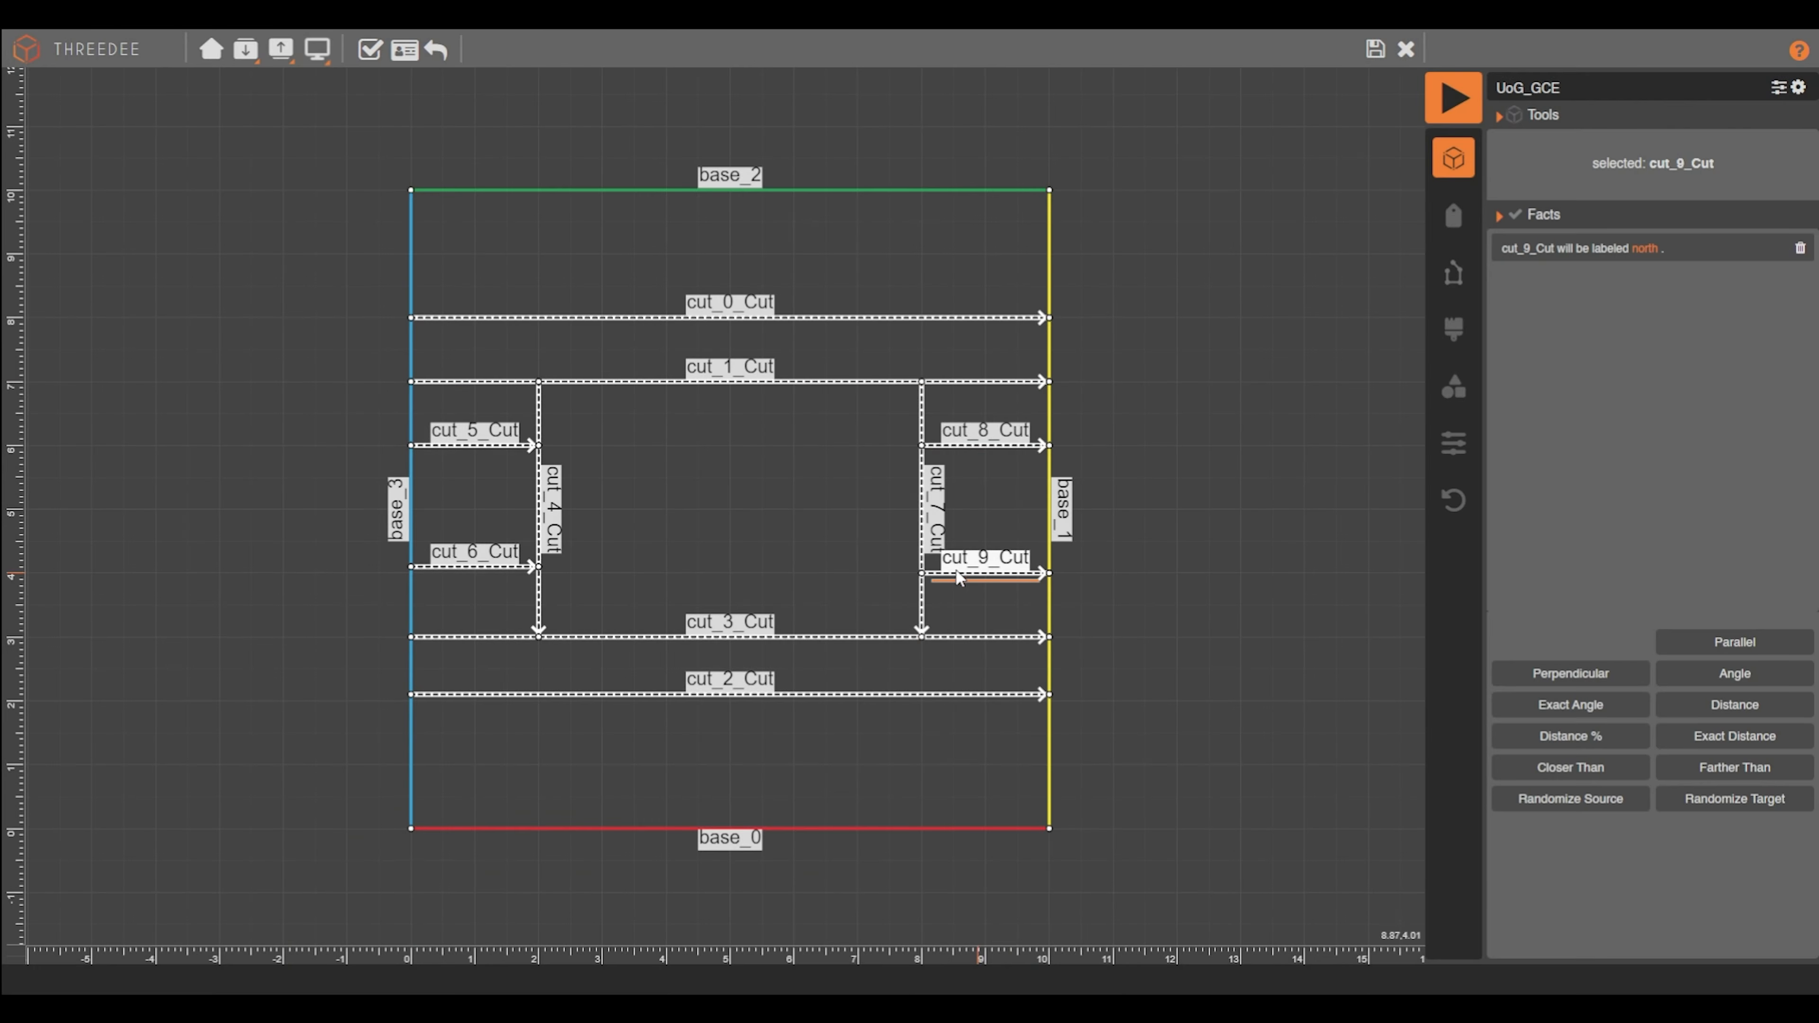
pyautogui.keyDown('shift'); pyautogui.click(989, 637); pyautogui.keyUp('shift')
pyautogui.click(1568, 638)
pyautogui.click(1616, 304)
pyautogui.click(812, 507)
pyautogui.scroll(-2, 953, 609)
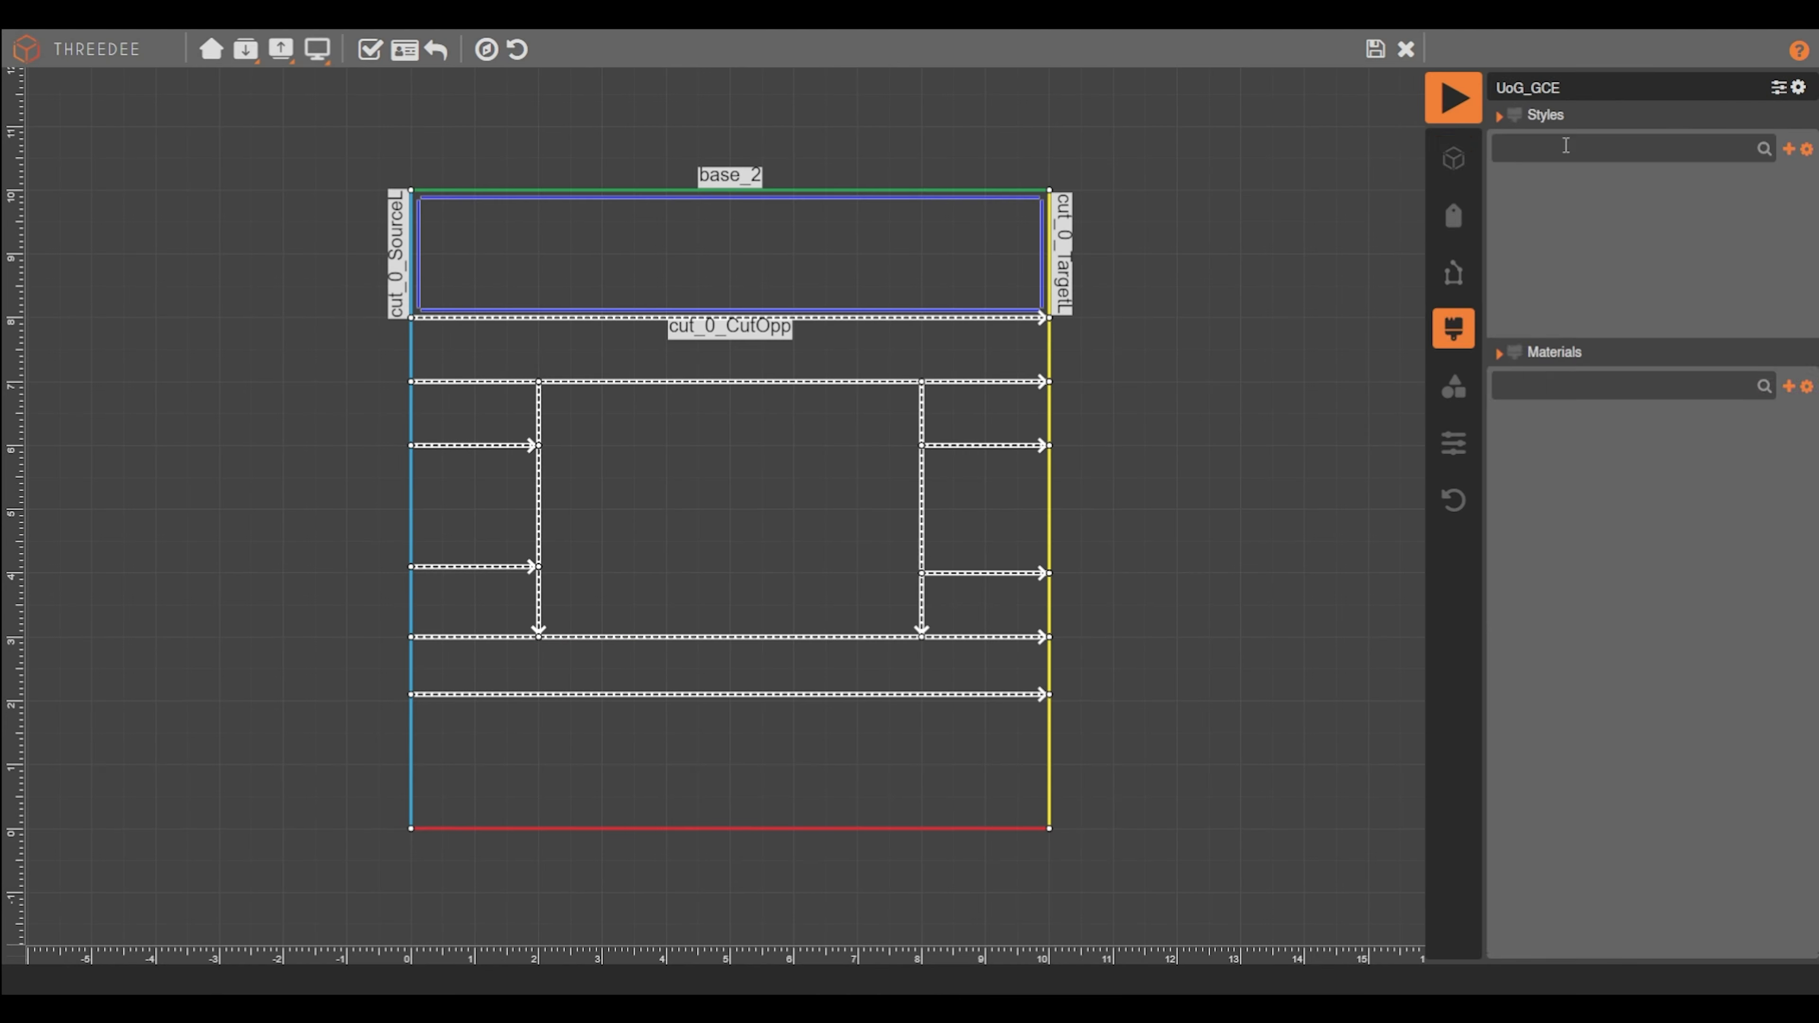
# Assign the stair area label to the two outer strips along base_2 and base_0
pyautogui.click(1454, 158)
pyautogui.click(1454, 215)
pyautogui.click(1453, 273)
pyautogui.click(1454, 387)
pyautogui.click(1454, 215)
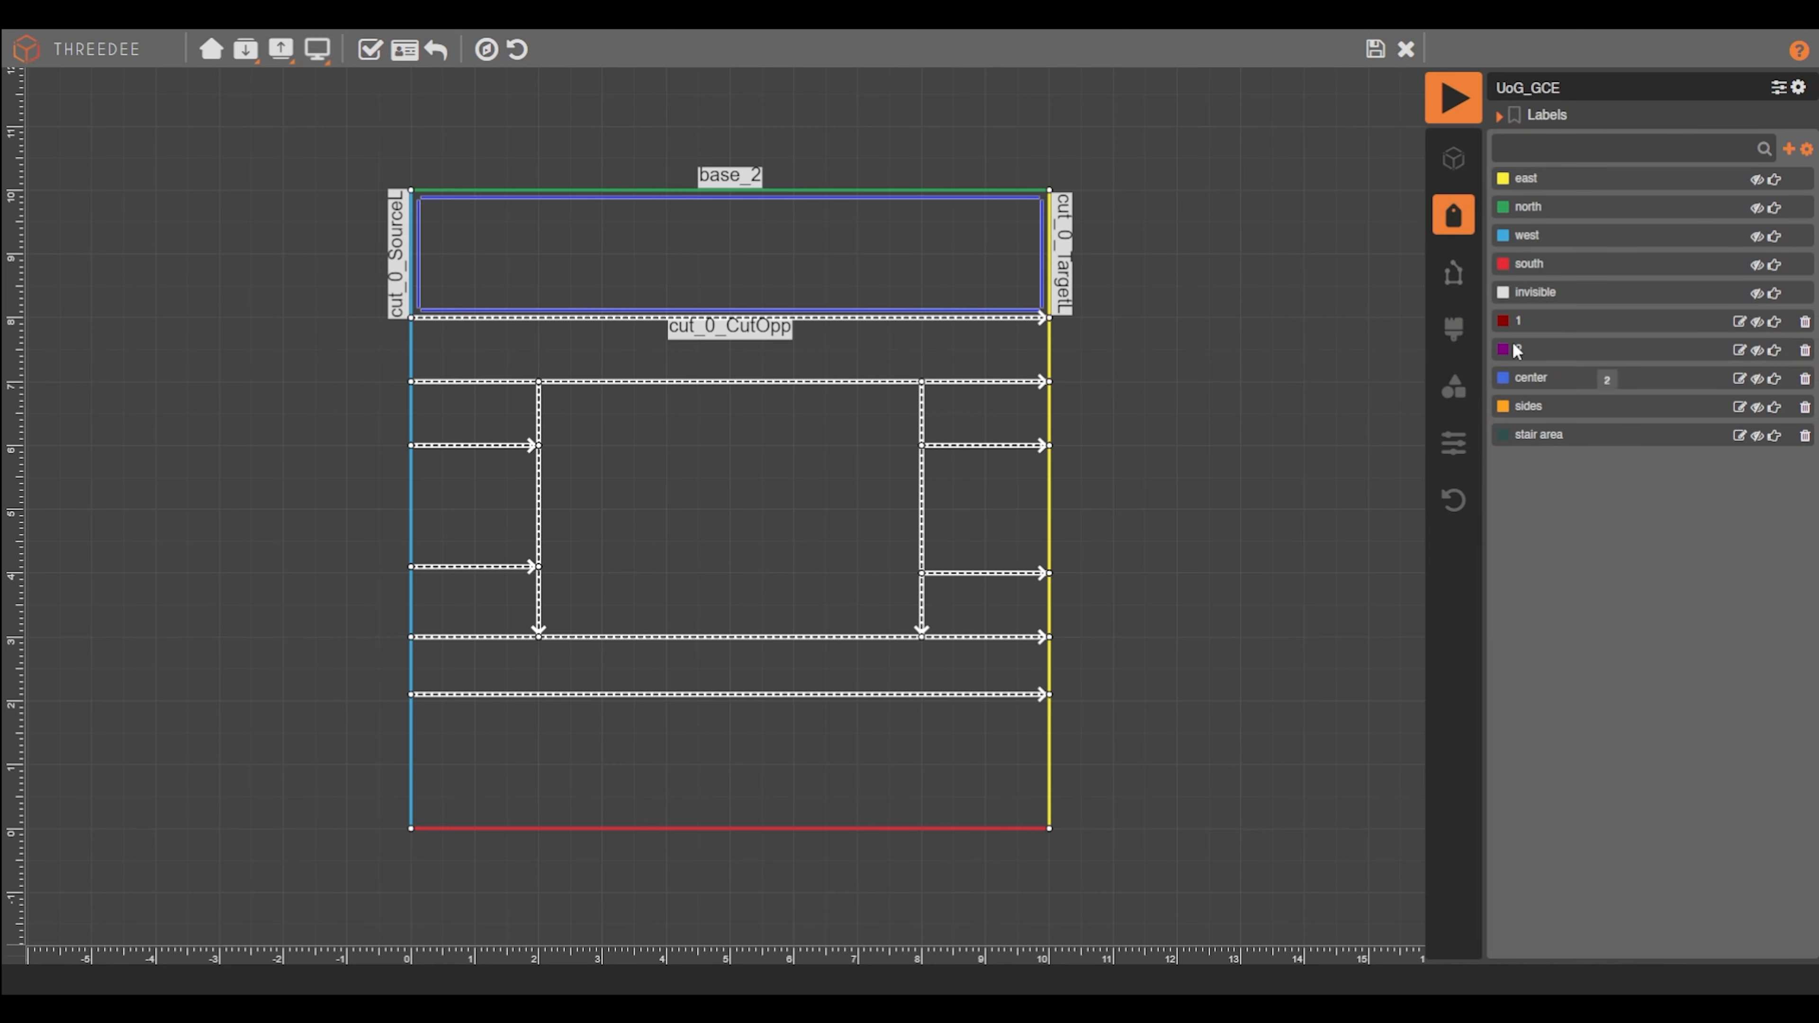
pyautogui.click(1774, 436)
pyautogui.click(730, 762)
pyautogui.click(1774, 438)
# Label the strip between cut_0 and cut_1 and the strip between cut_2 and cut_3 as south
pyautogui.click(931, 351)
pyautogui.click(1774, 265)
pyautogui.click(931, 667)
pyautogui.click(1774, 266)
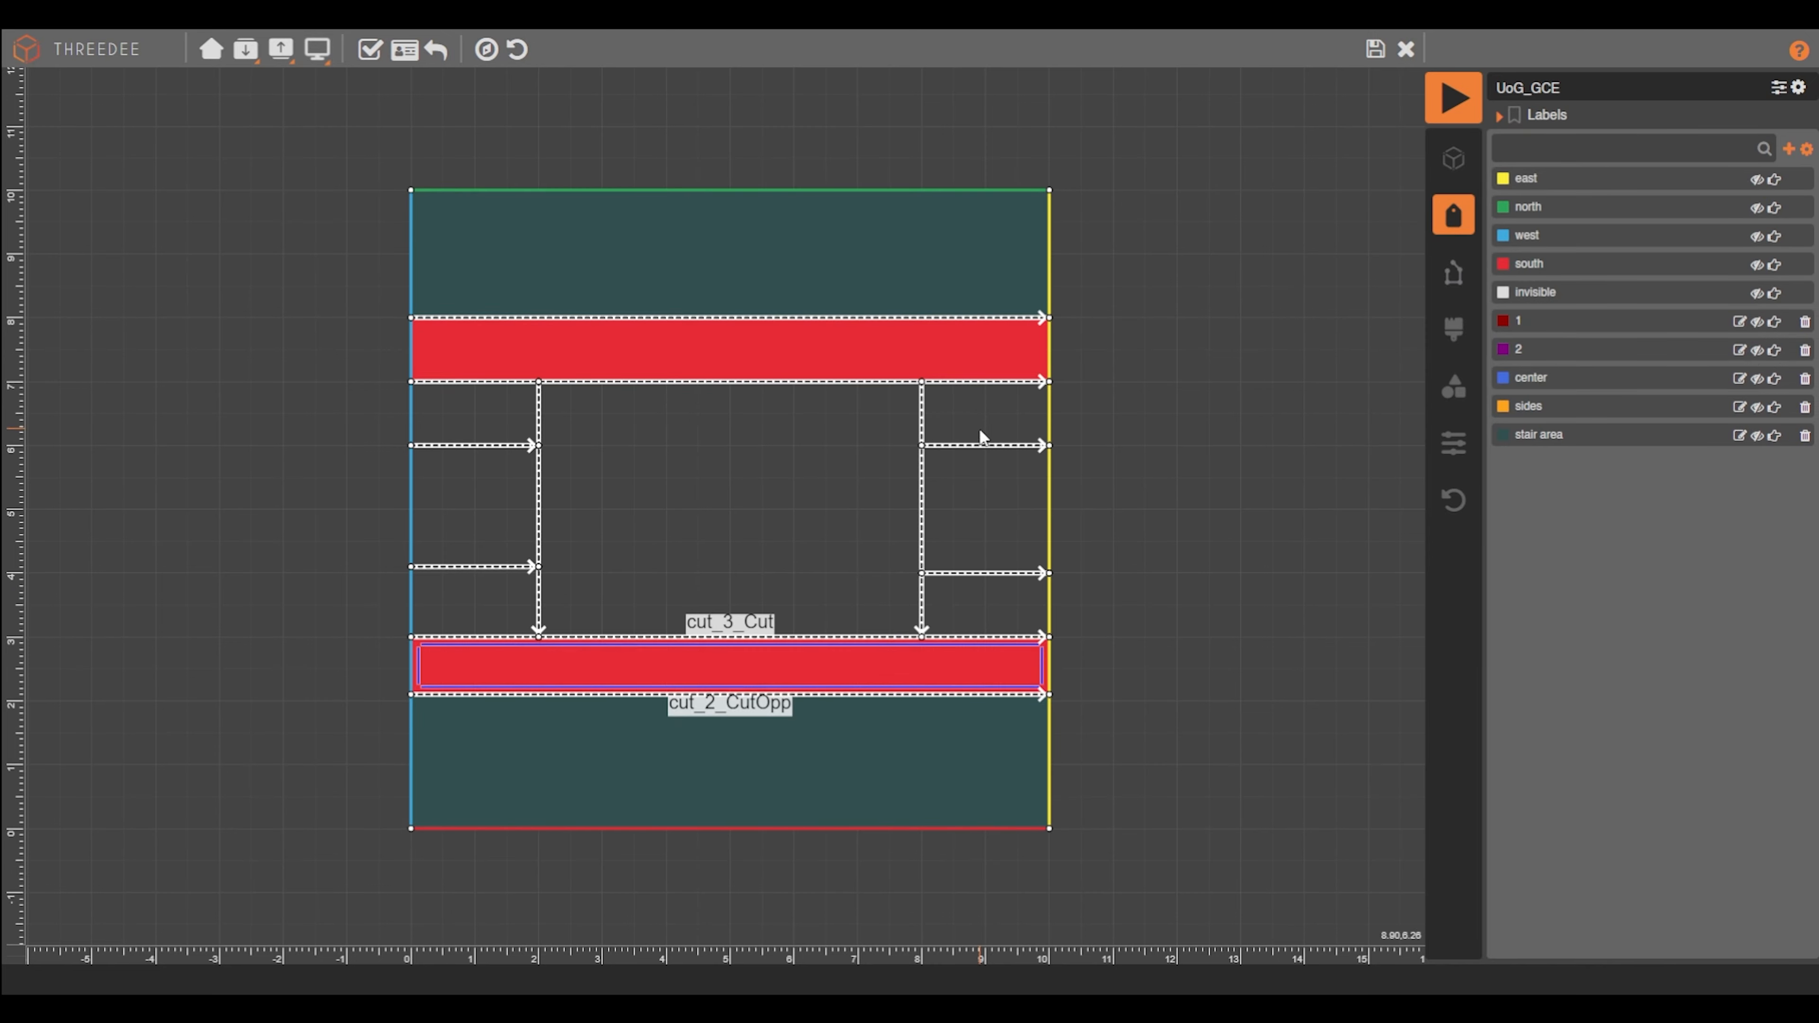
# Assign label 2 to the four small corner regions outside cut_4 and cut_7
pyautogui.click(985, 415)
pyautogui.click(1774, 350)
pyautogui.click(985, 606)
pyautogui.click(1774, 351)
pyautogui.click(475, 414)
pyautogui.click(1775, 351)
pyautogui.click(474, 602)
pyautogui.click(1774, 351)
# Label the large central region and the regions between cut_5 and cut_6 and between cut_8 and cut_9 as north, then save the cut
pyautogui.click(475, 506)
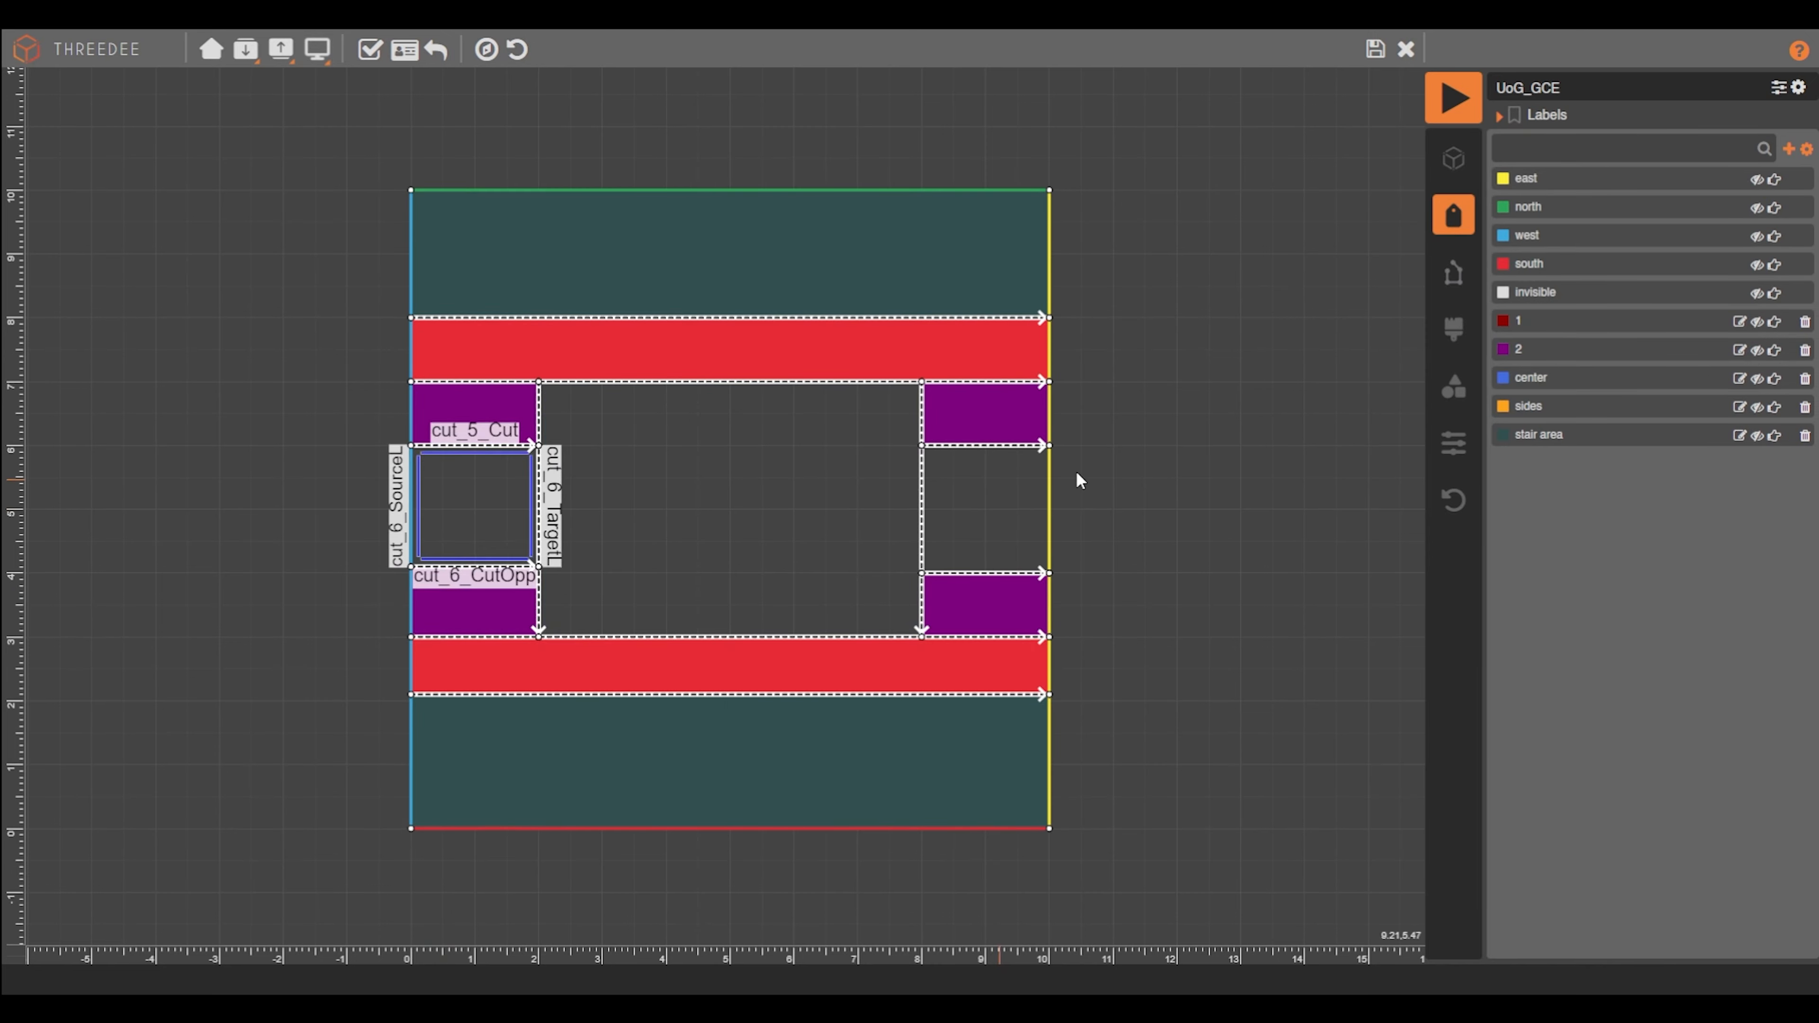
pyautogui.click(1774, 208)
pyautogui.click(730, 509)
pyautogui.click(1774, 209)
pyautogui.click(986, 509)
pyautogui.click(1774, 208)
pyautogui.click(1281, 599)
pyautogui.click(1373, 53)
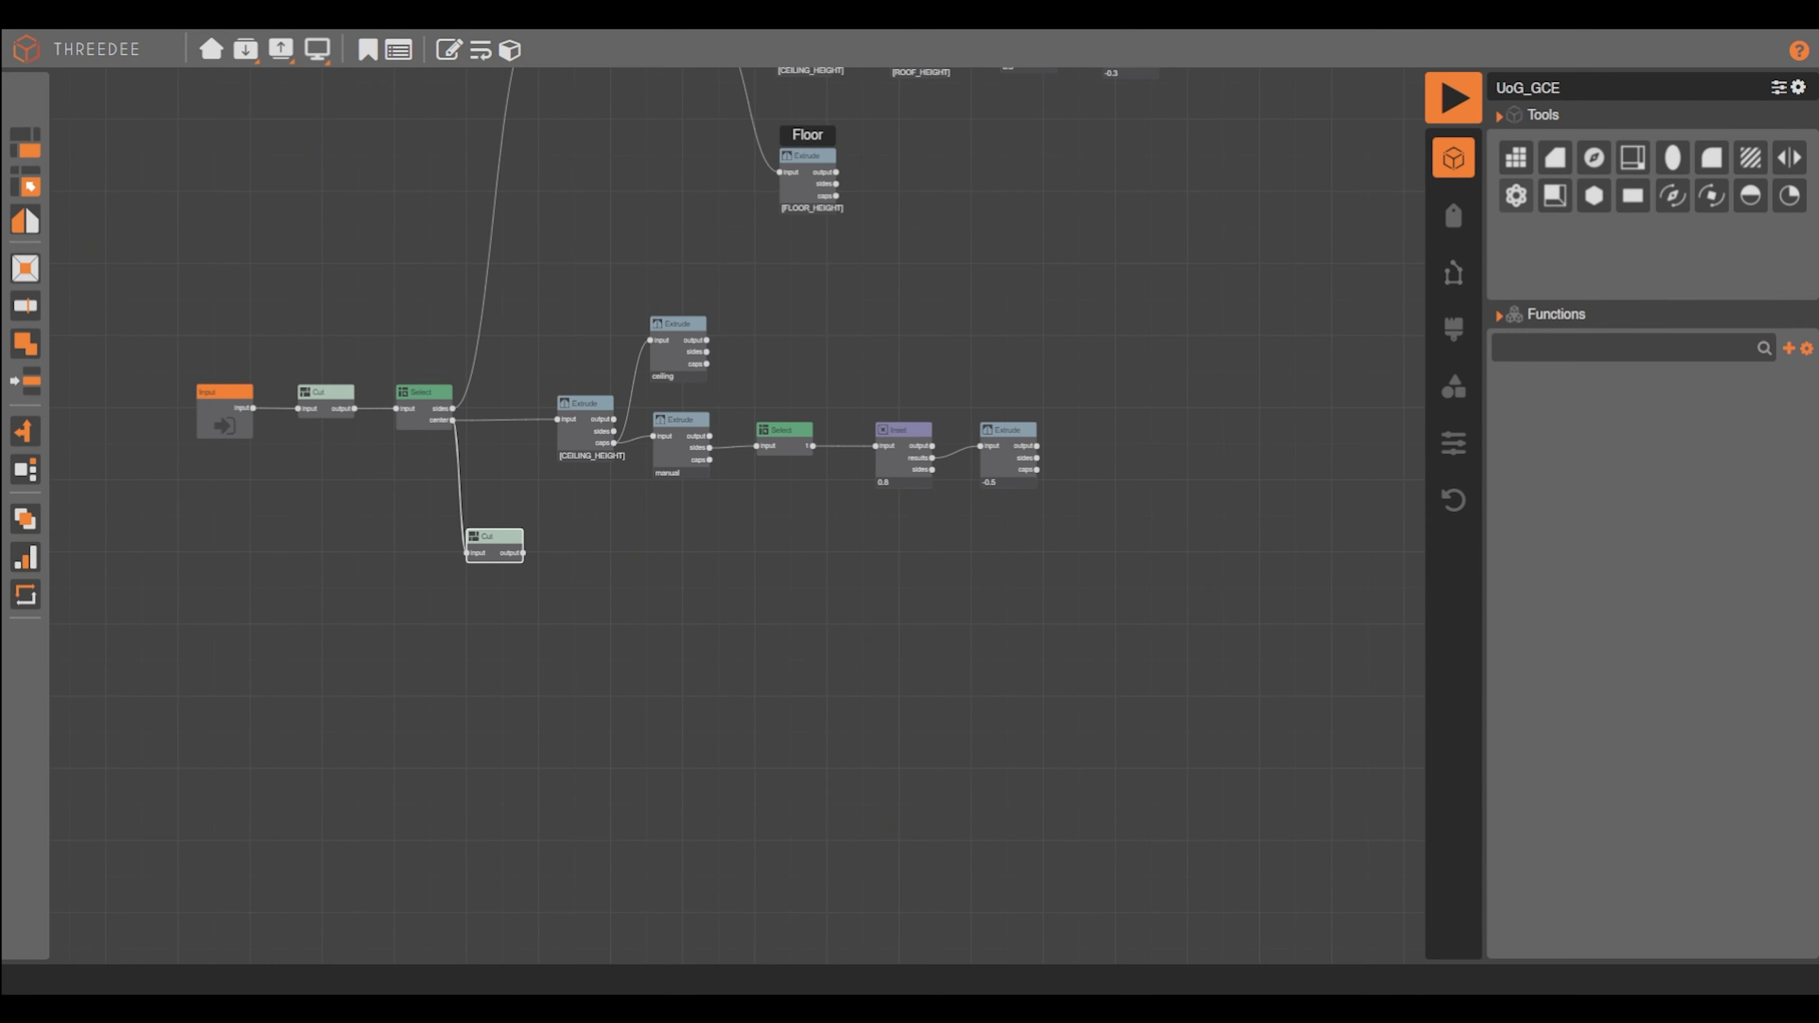
# Bookmark the center branch's [CEILING_HEIGHT] Extrude node as Roof and the Cut node below it as LowerLevel
pyautogui.rightClick(499, 559)
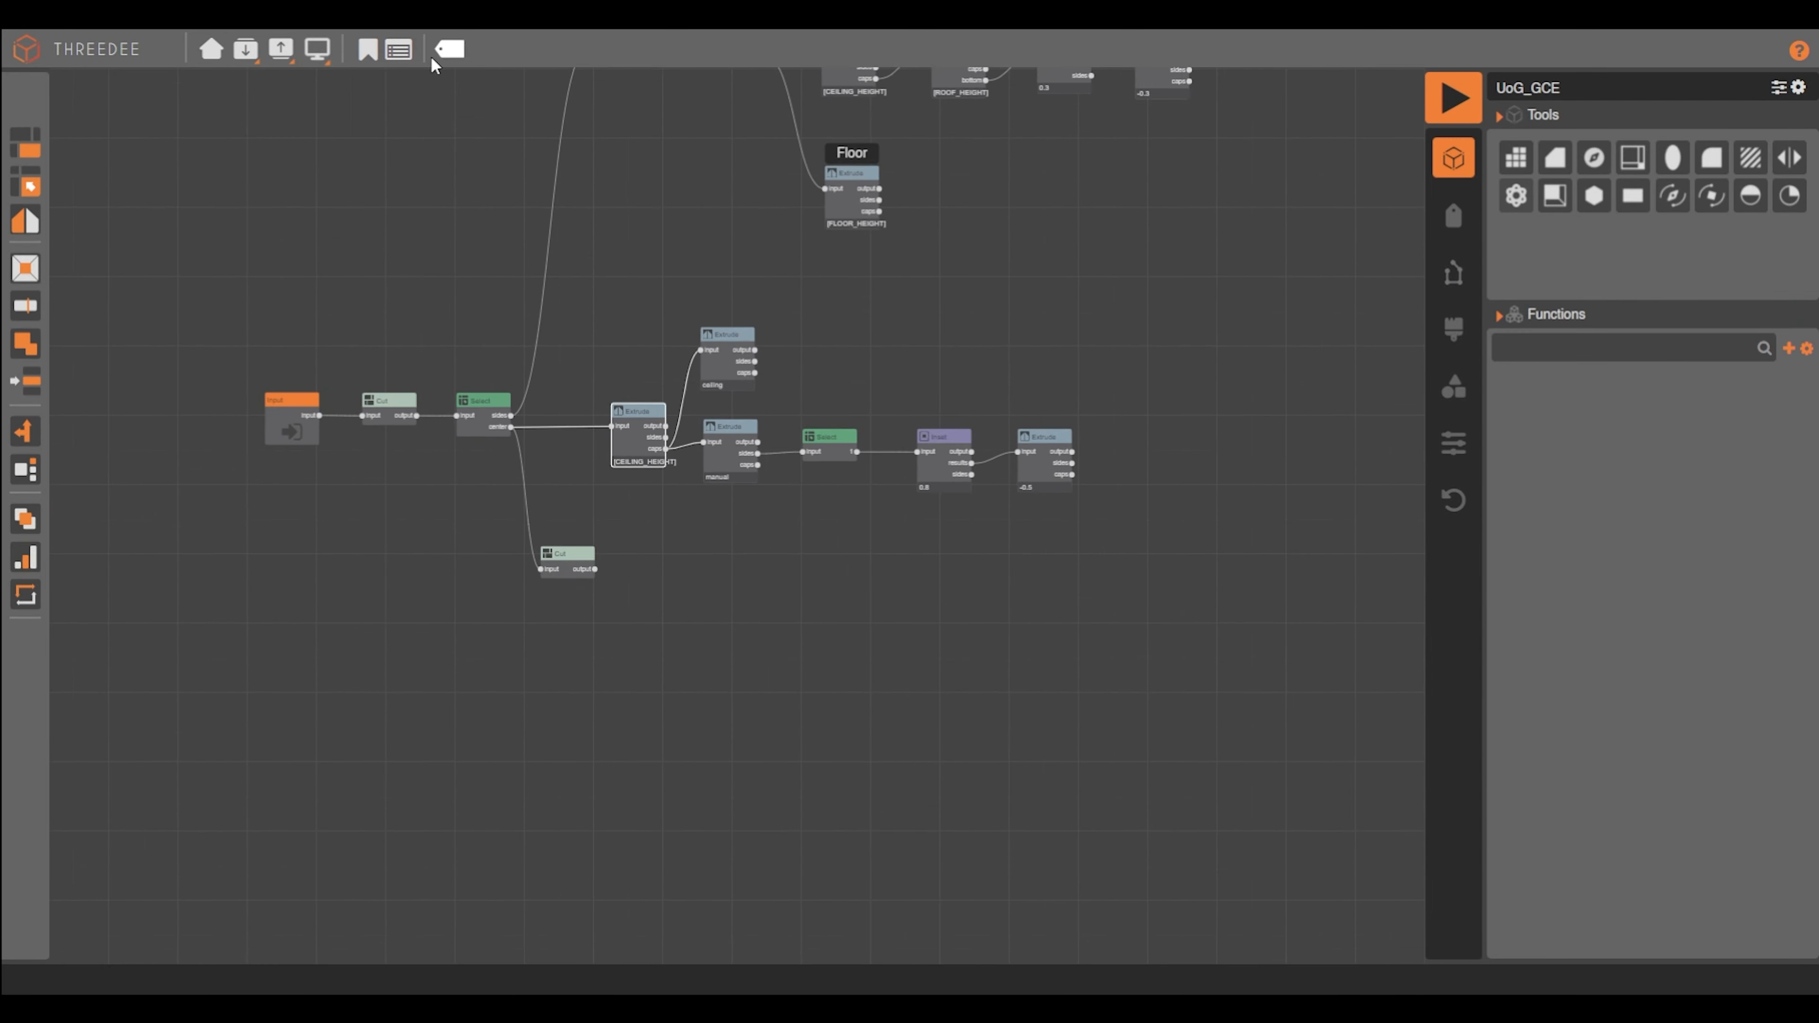
pyautogui.click(368, 49)
pyautogui.write('rOO')
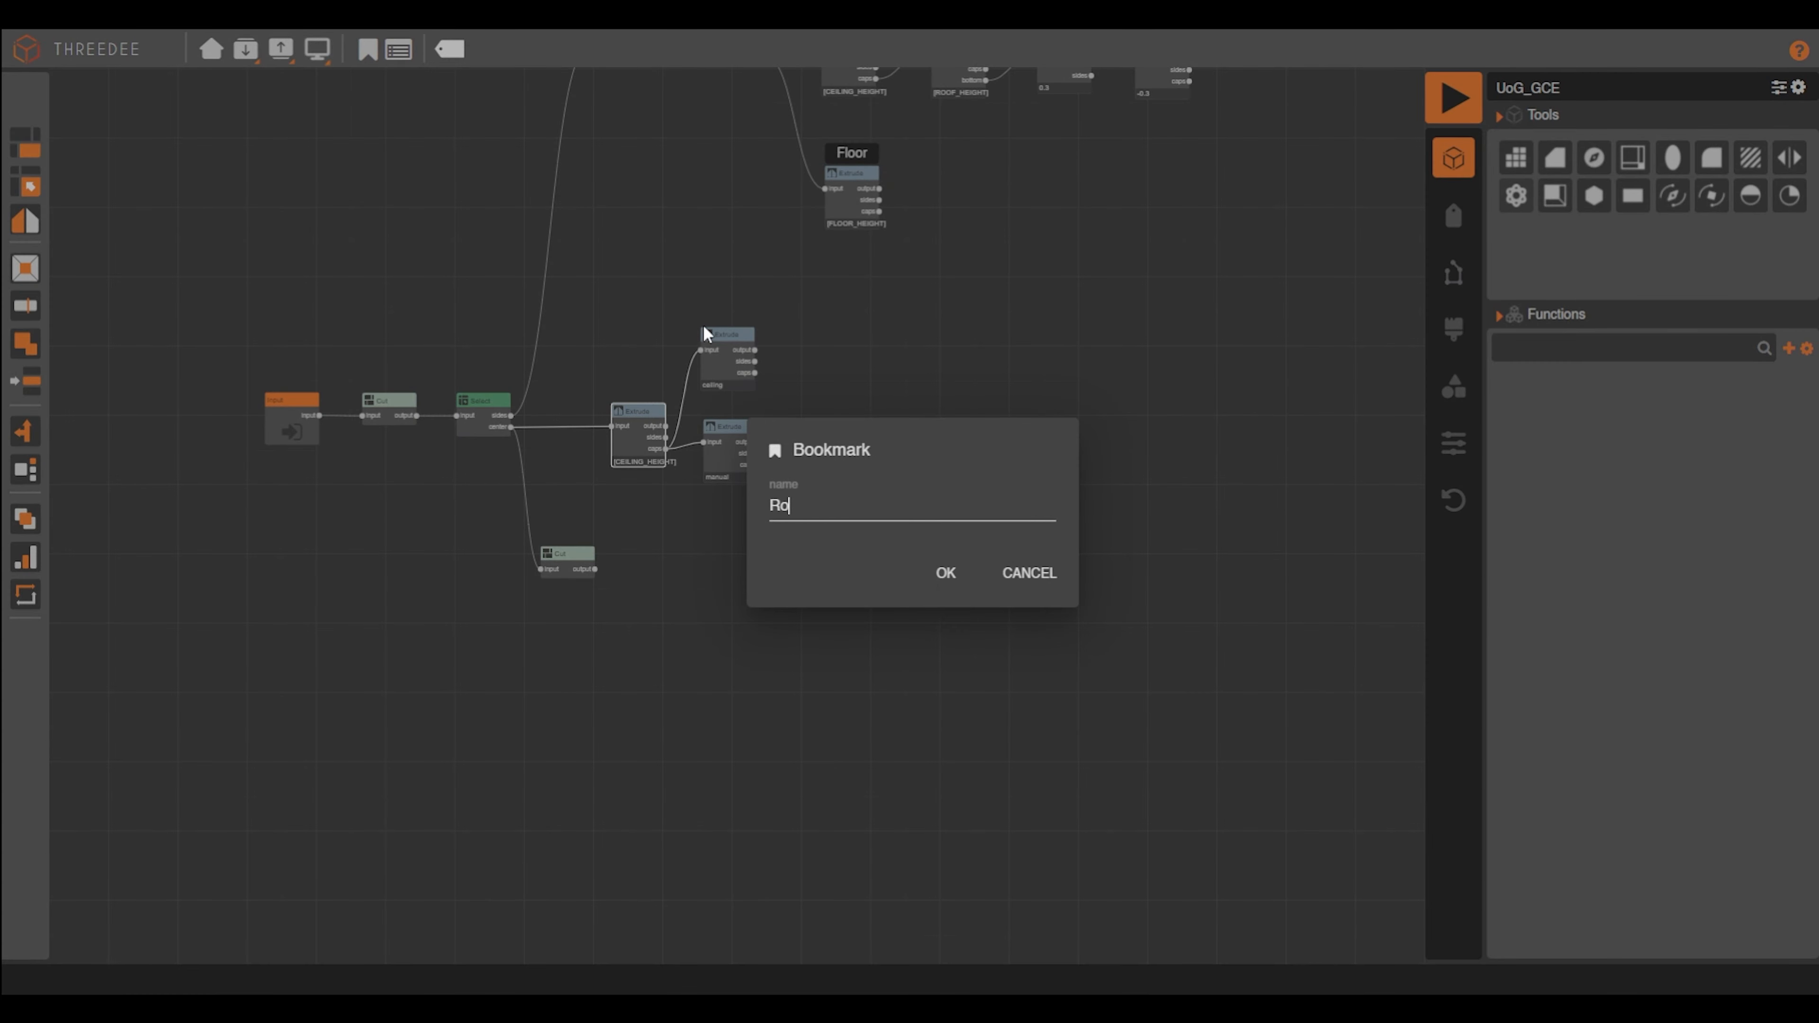
pyautogui.write('of')
pyautogui.press('Return')
pyautogui.hotkey('ctrl', 'b')
pyautogui.write('LowerLev')
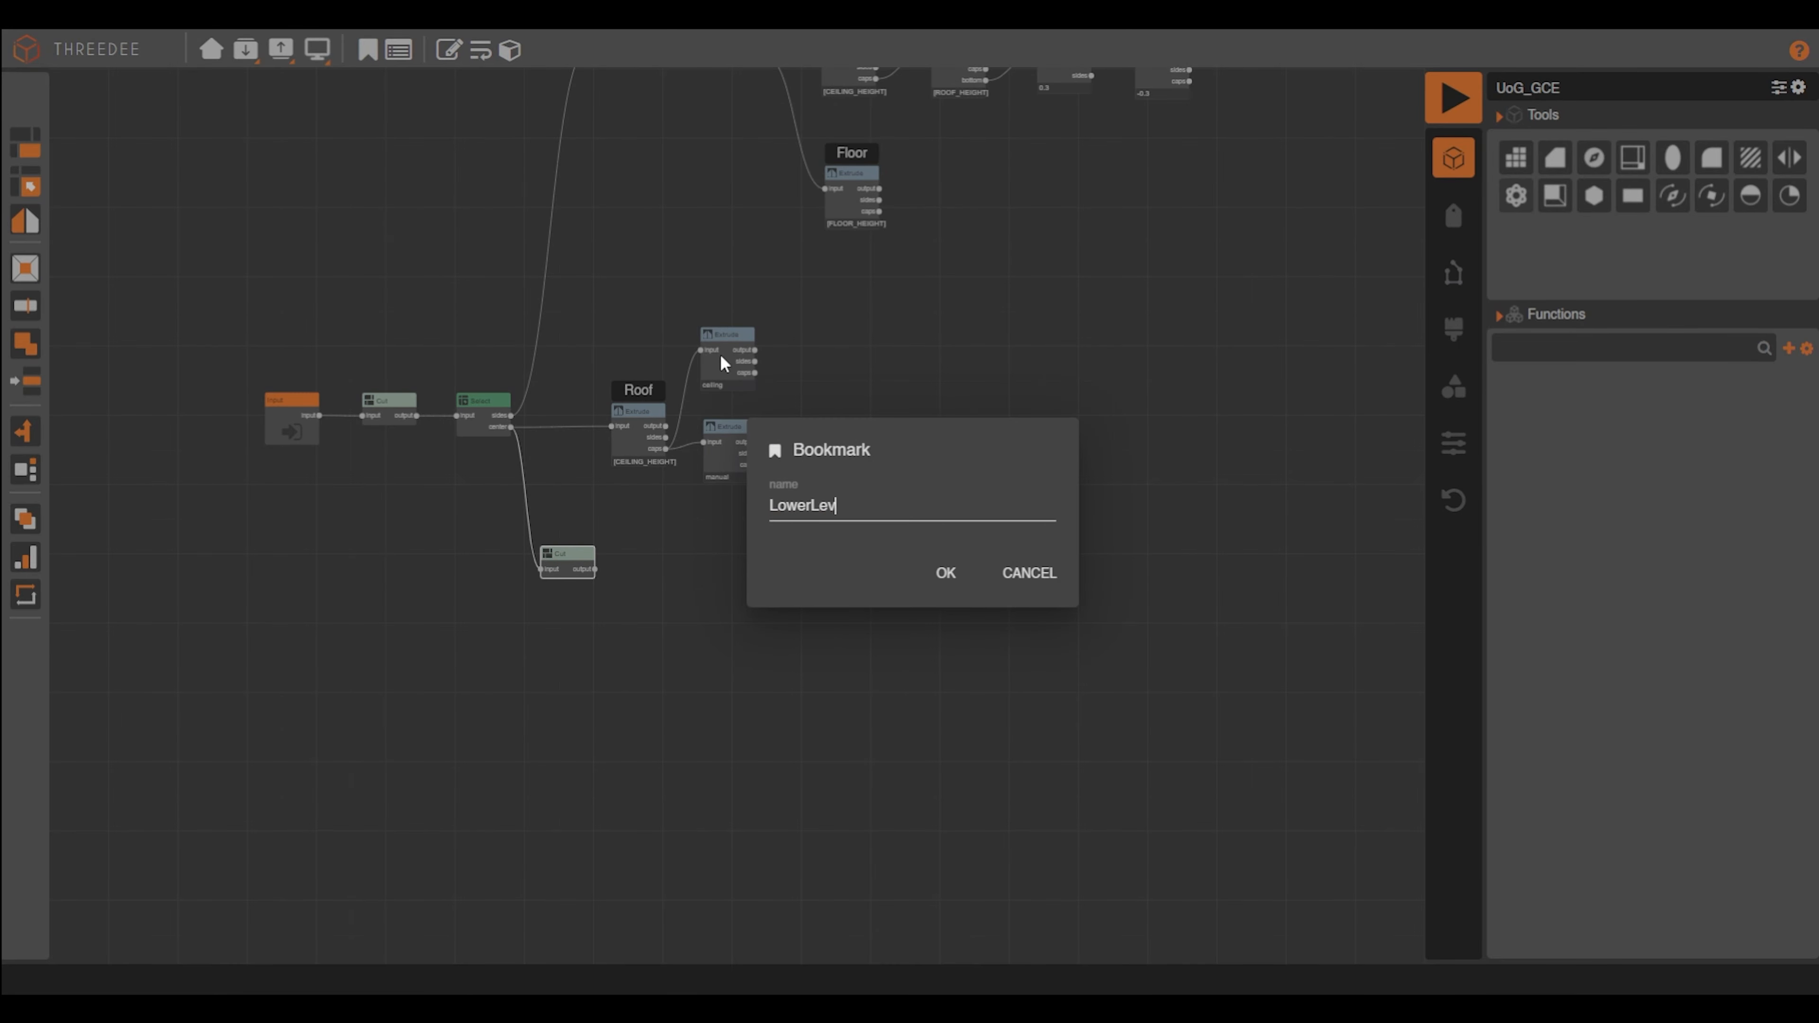
pyautogui.write('el')
pyautogui.press('Return')
# Add a Select node by label to the LowerLevel cut's output, with the labels south, 2 and north
pyautogui.moveTo(594, 569); pyautogui.dragTo(661, 584)
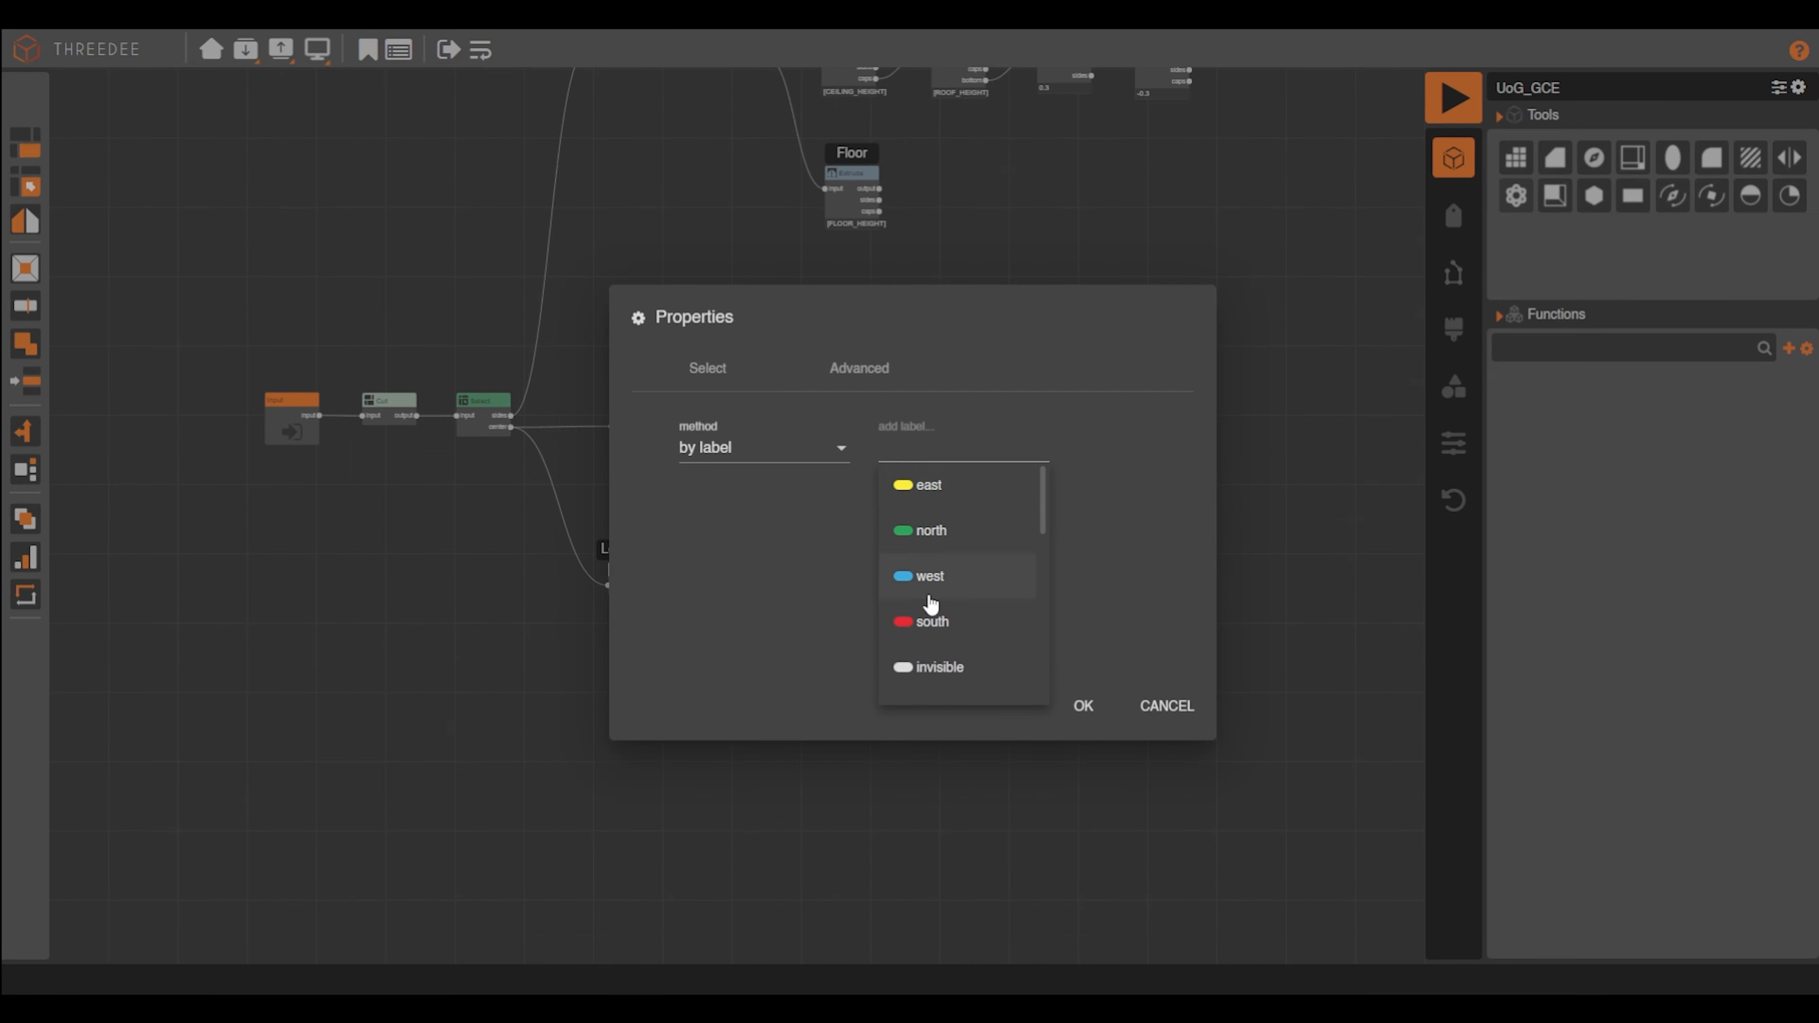
pyautogui.click(930, 615)
pyautogui.write('2')
pyautogui.press('Return')
pyautogui.click(904, 524)
# Add a Cut node to the south output and draw three vertical cuts from north to south edge at about 5, 7 and 3 units
pyautogui.moveTo(641, 576); pyautogui.dragTo(761, 538)
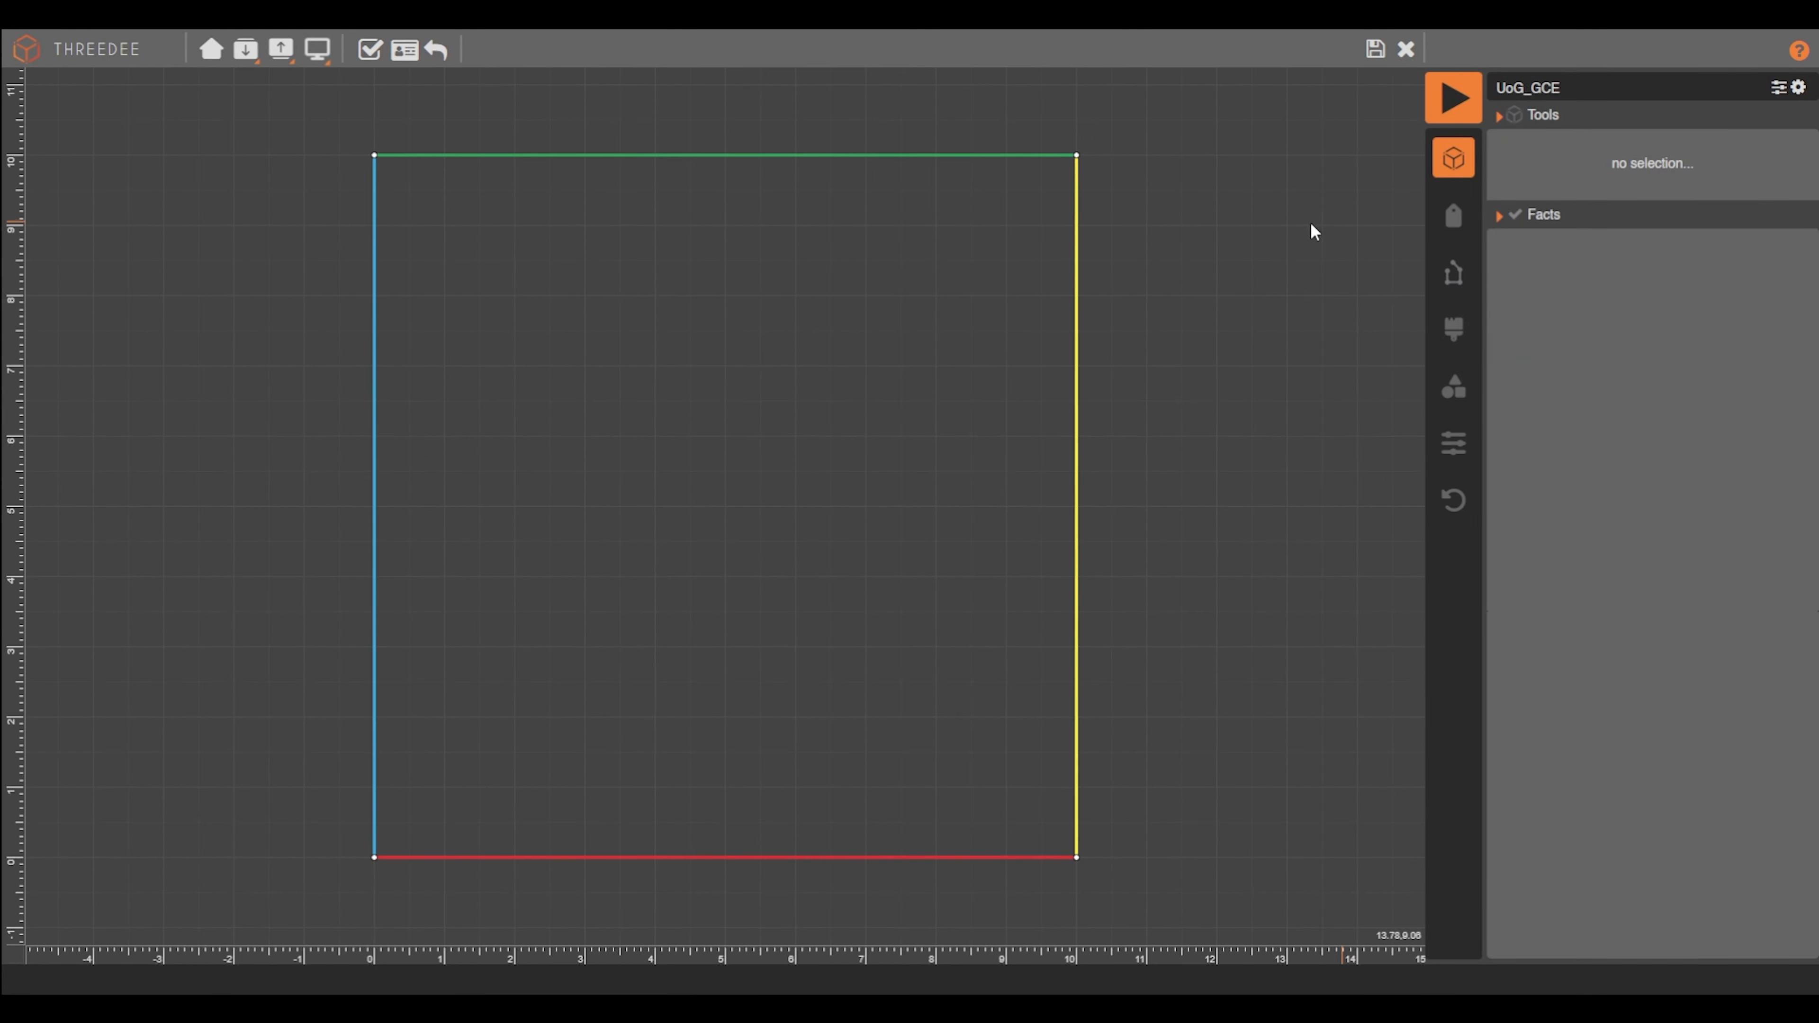
pyautogui.moveTo(725, 155); pyautogui.dragTo(725, 857)
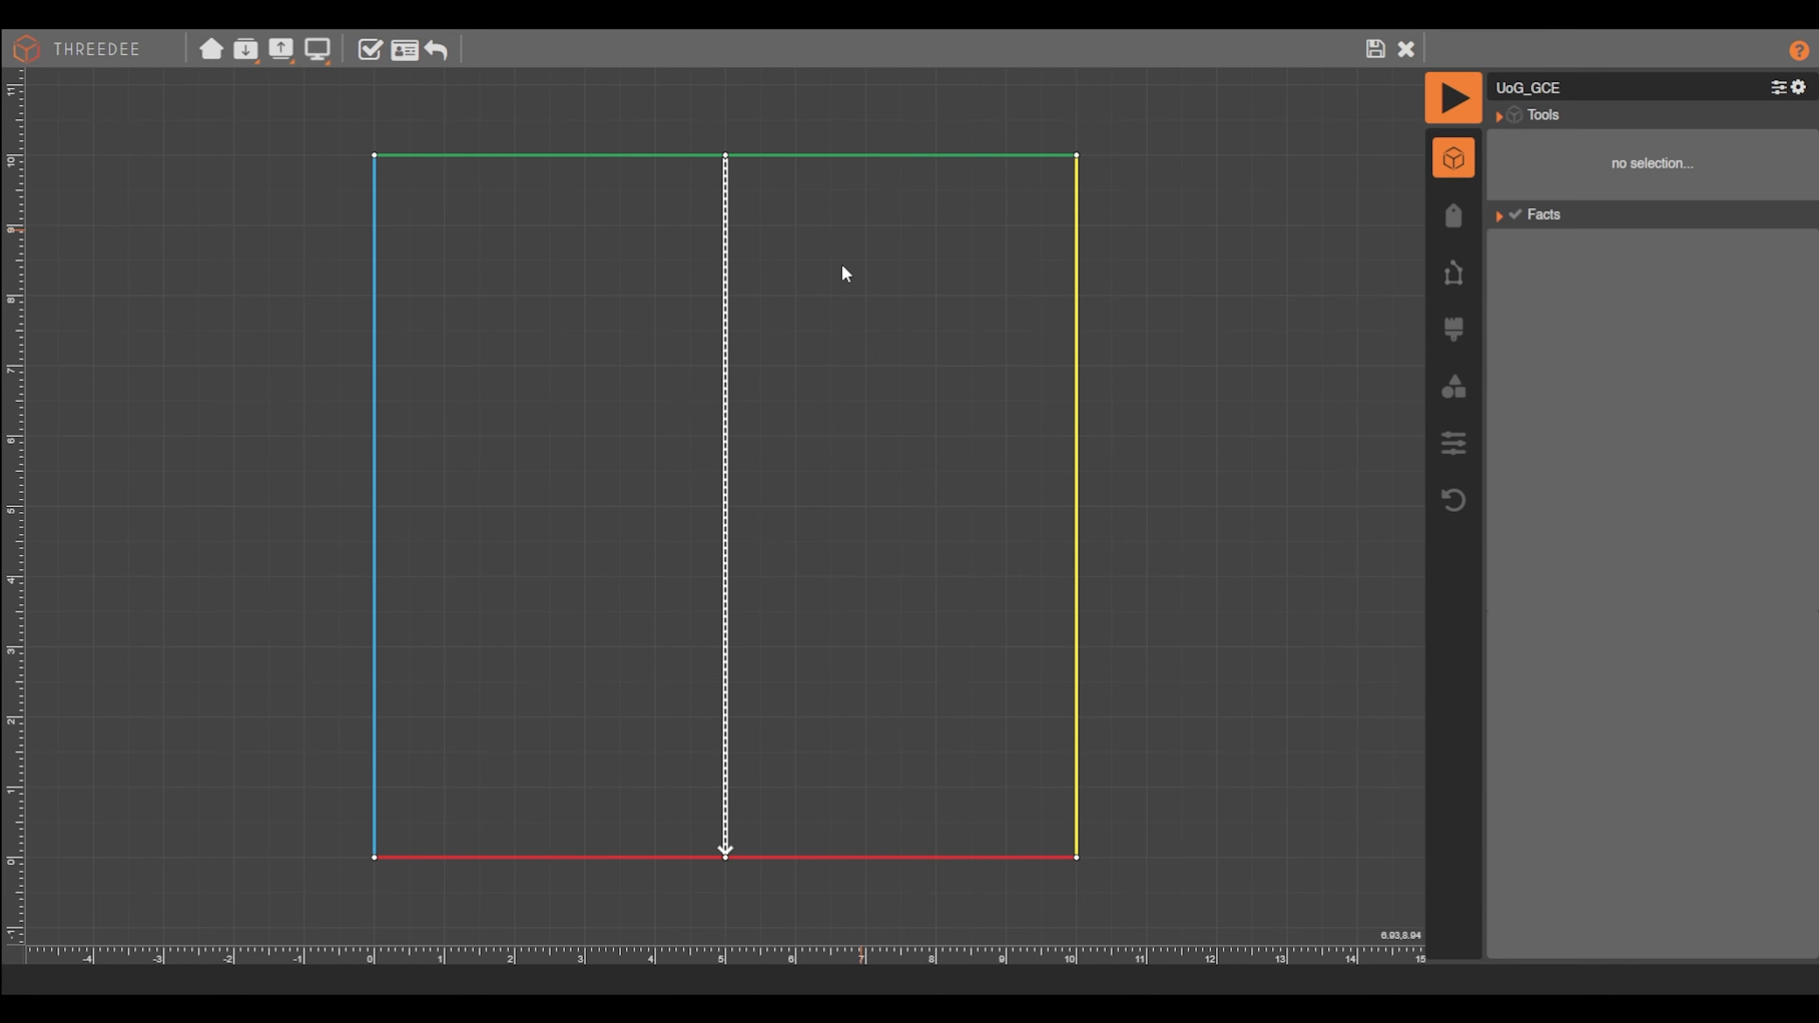
pyautogui.moveTo(869, 155); pyautogui.dragTo(867, 857)
pyautogui.moveTo(585, 155)
pyautogui.mouseDown()
pyautogui.moveTo(588, 849)
pyautogui.moveTo(585, 824)
pyautogui.mouseUp()
# Constrain the middle vertical cut to be perpendicular to the north edge base_2
pyautogui.click(586, 520)
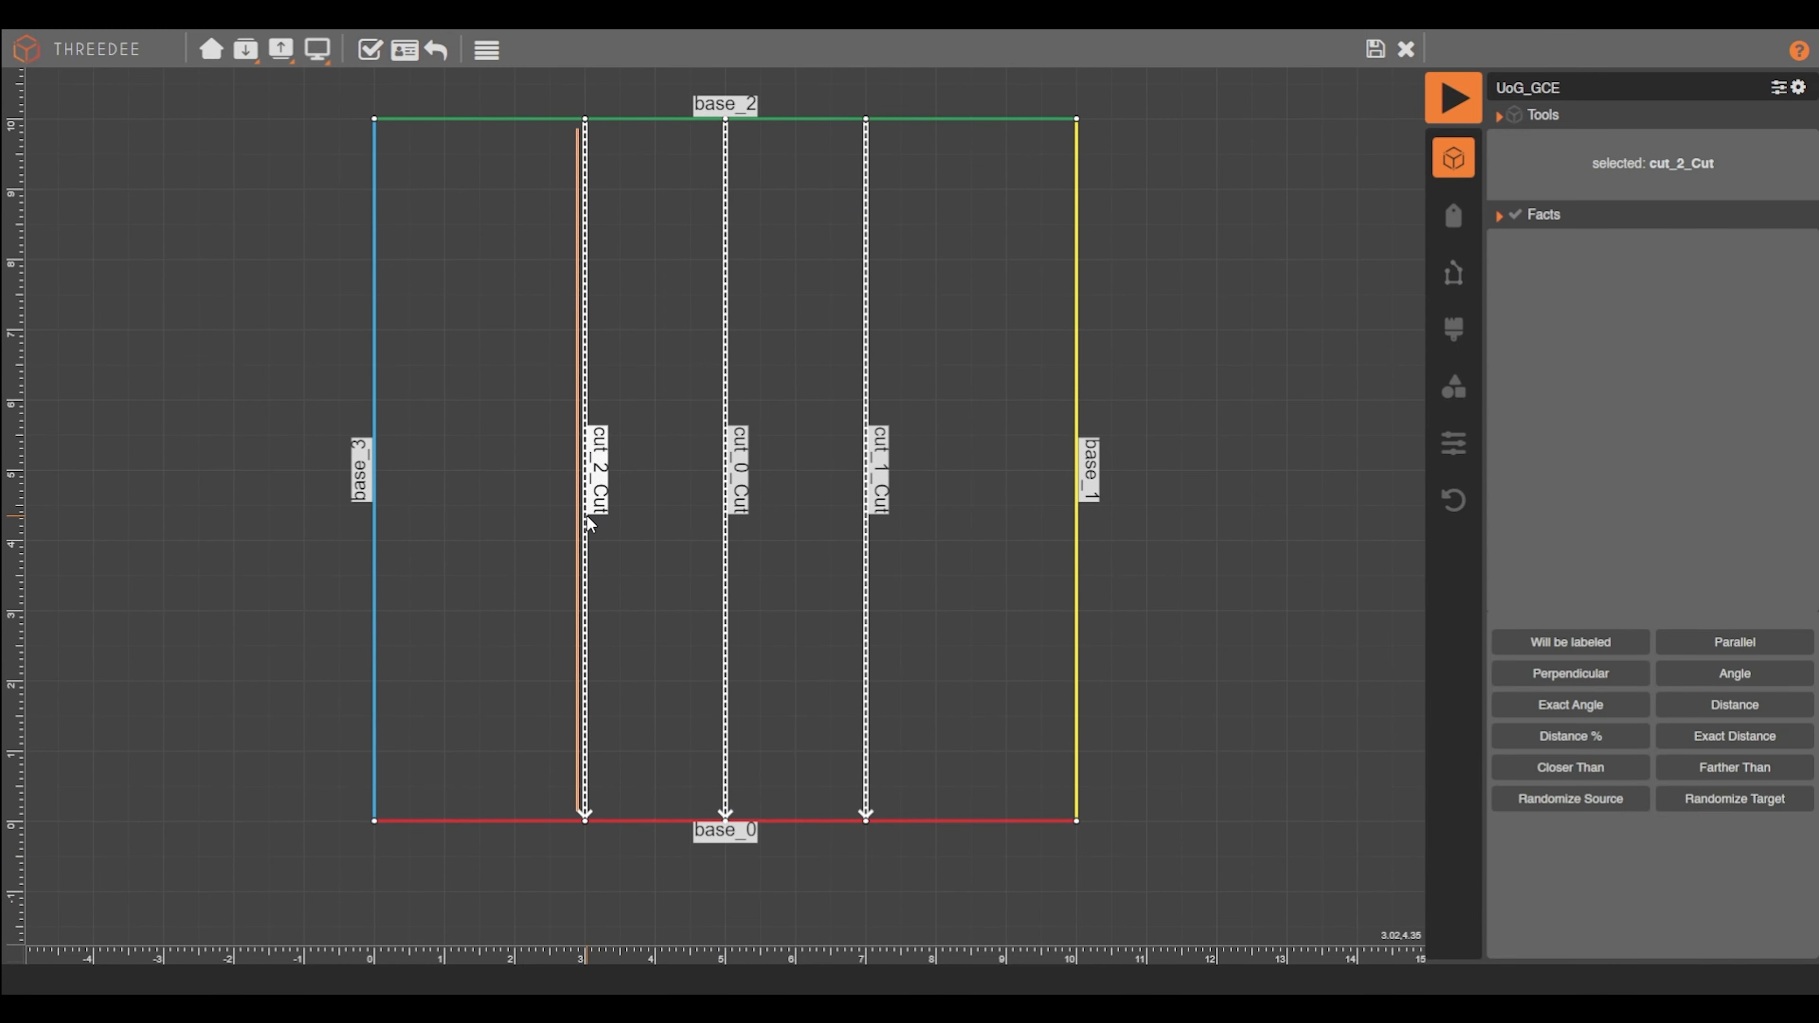
pyautogui.click(725, 544)
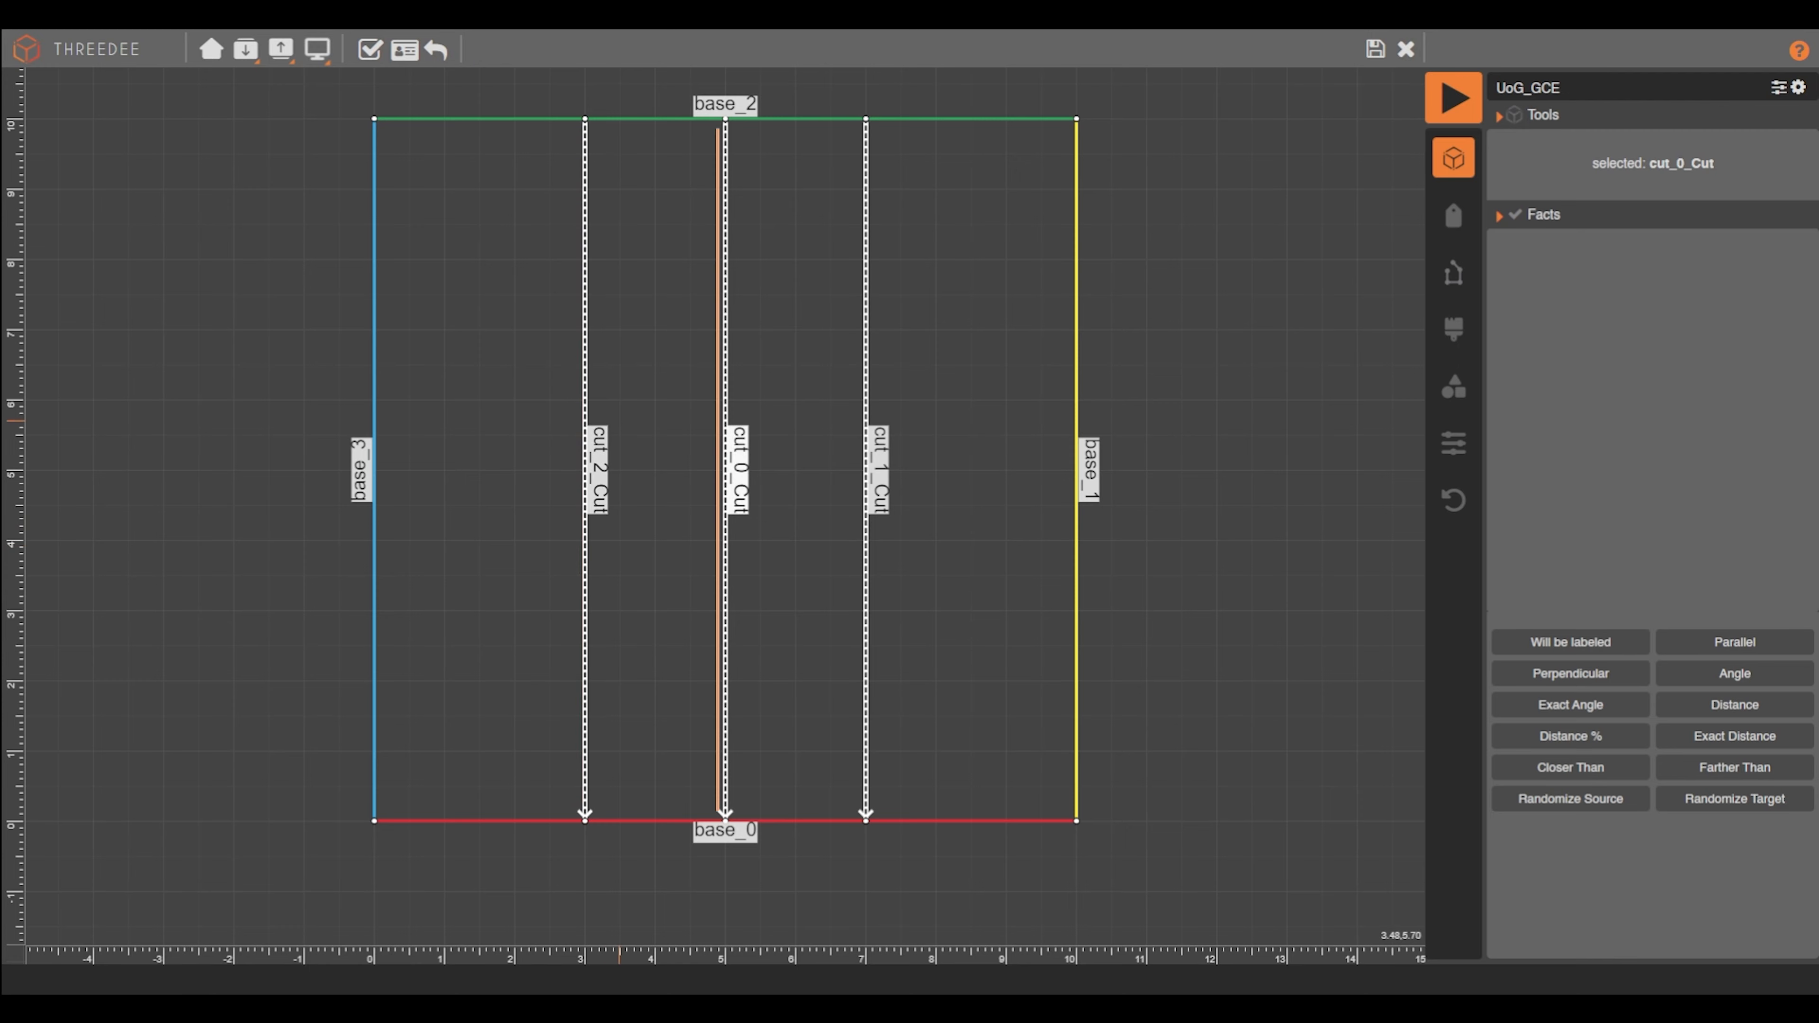
pyautogui.keyDown('shift'); pyautogui.click(788, 121); pyautogui.keyUp('shift')
pyautogui.click(1579, 643)
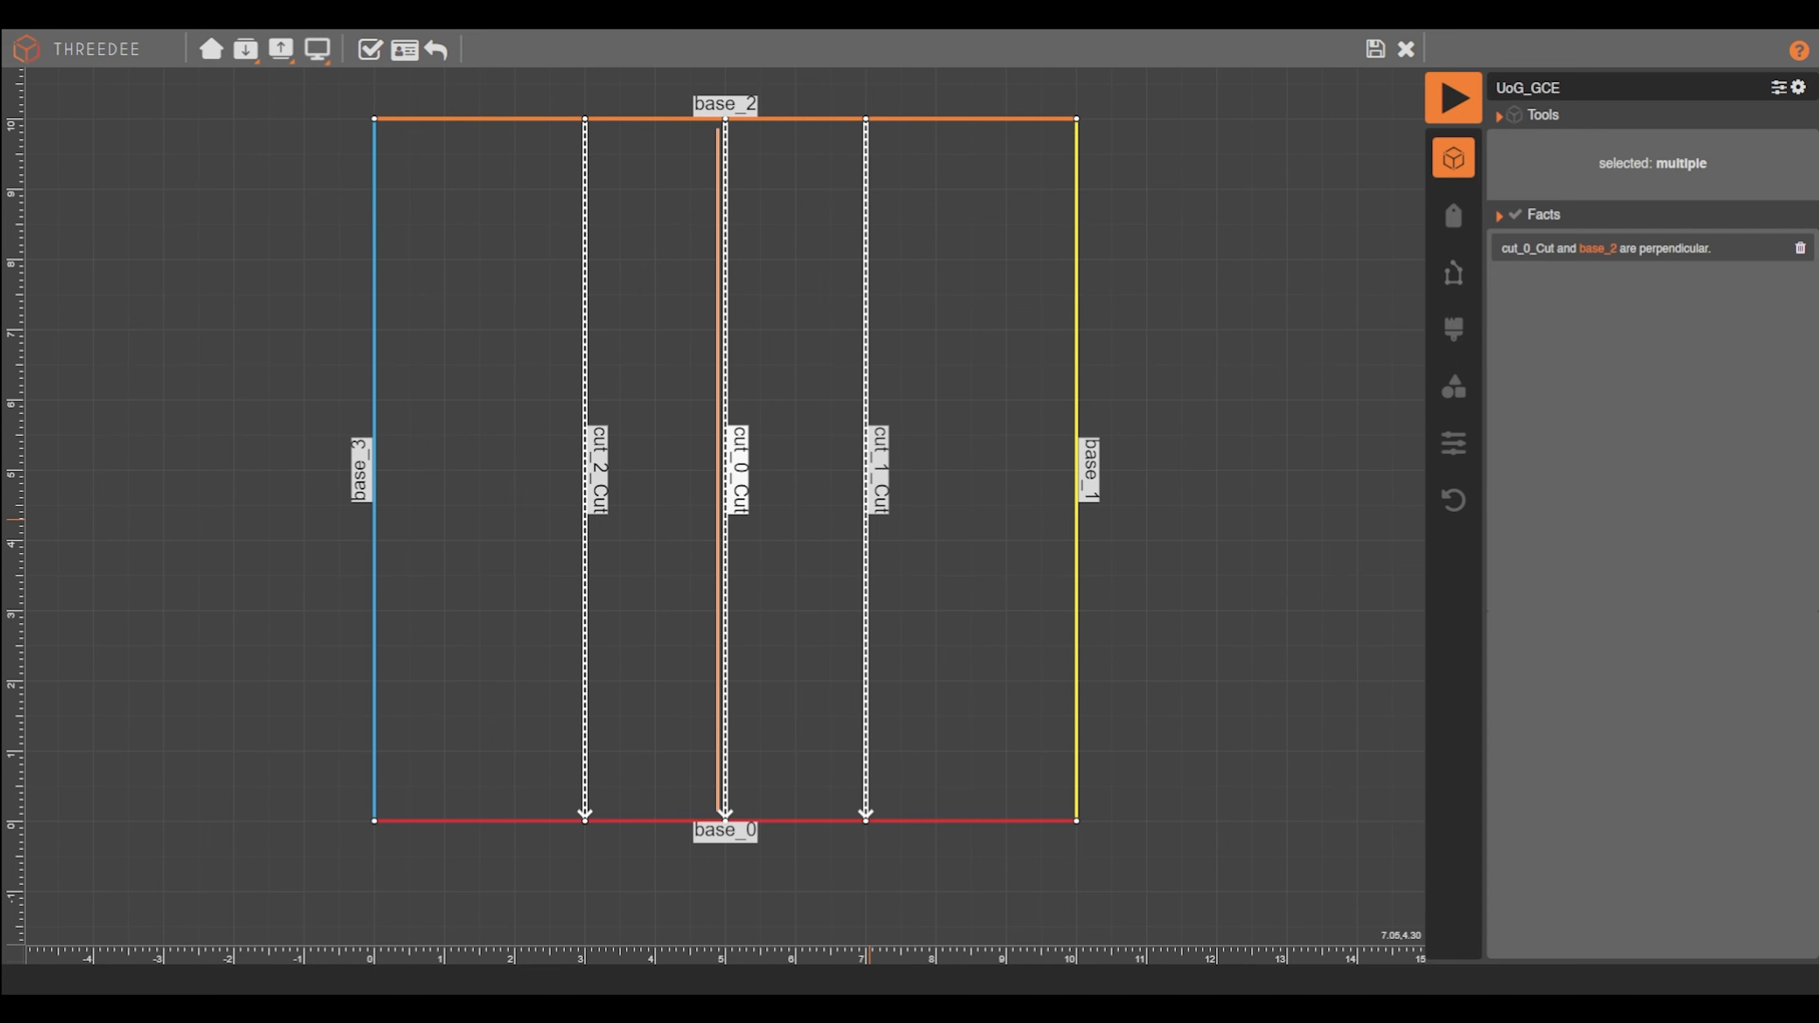
# Make cut_1 parallel to cut_0 at an exact distance of [STAIR_WIDTH]/2
pyautogui.click(869, 519)
pyautogui.keyDown('shift'); pyautogui.click(725, 530); pyautogui.keyUp('shift')
pyautogui.click(1579, 642)
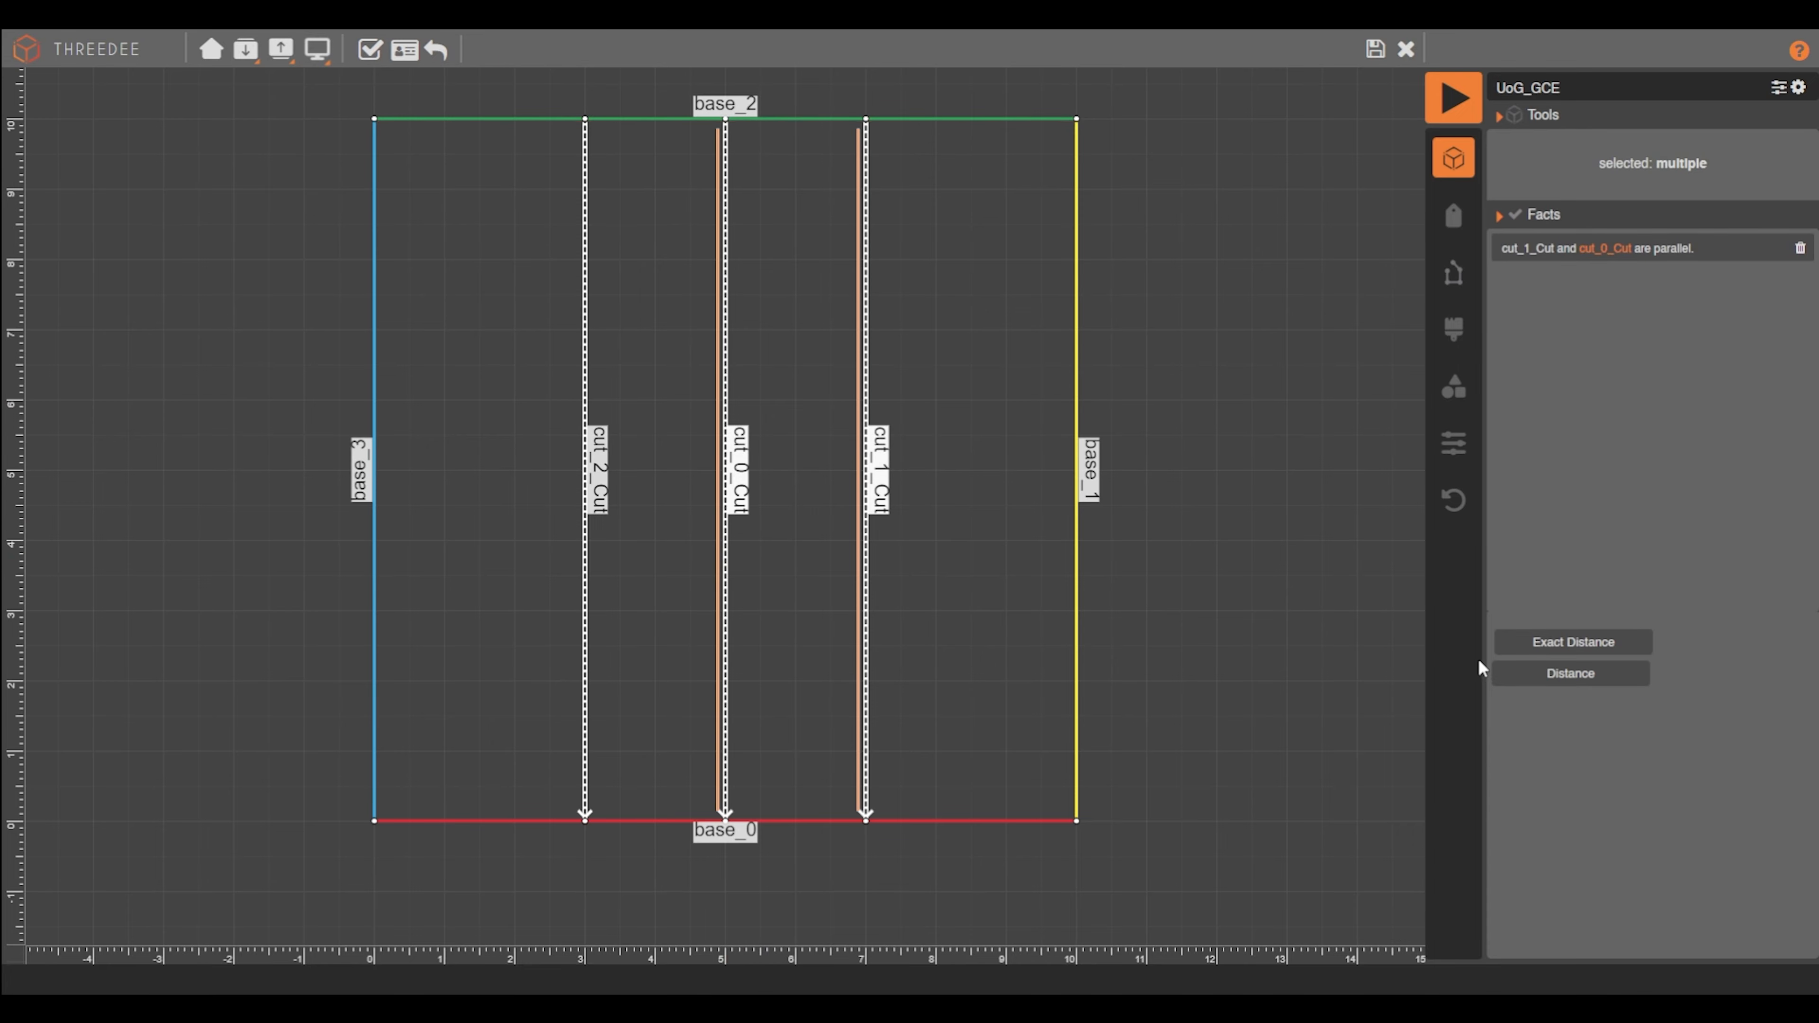
pyautogui.click(1597, 645)
pyautogui.click(1611, 294)
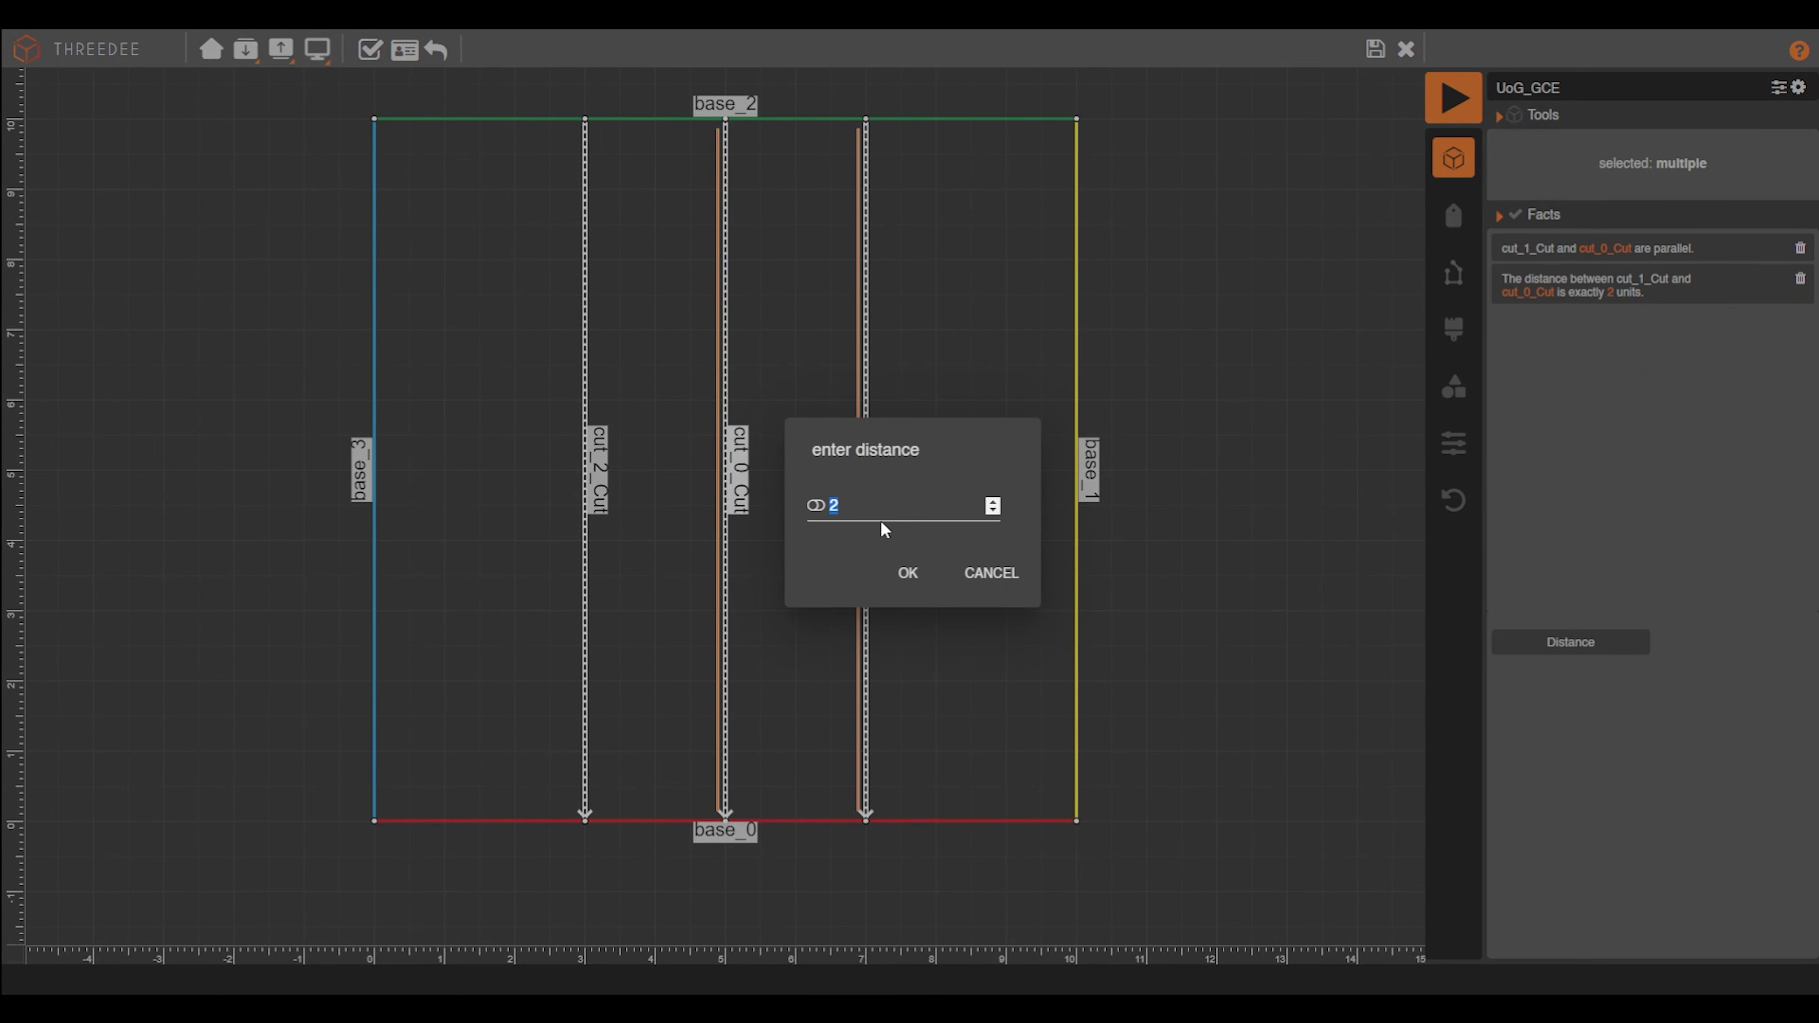
pyautogui.press('BackSpace')
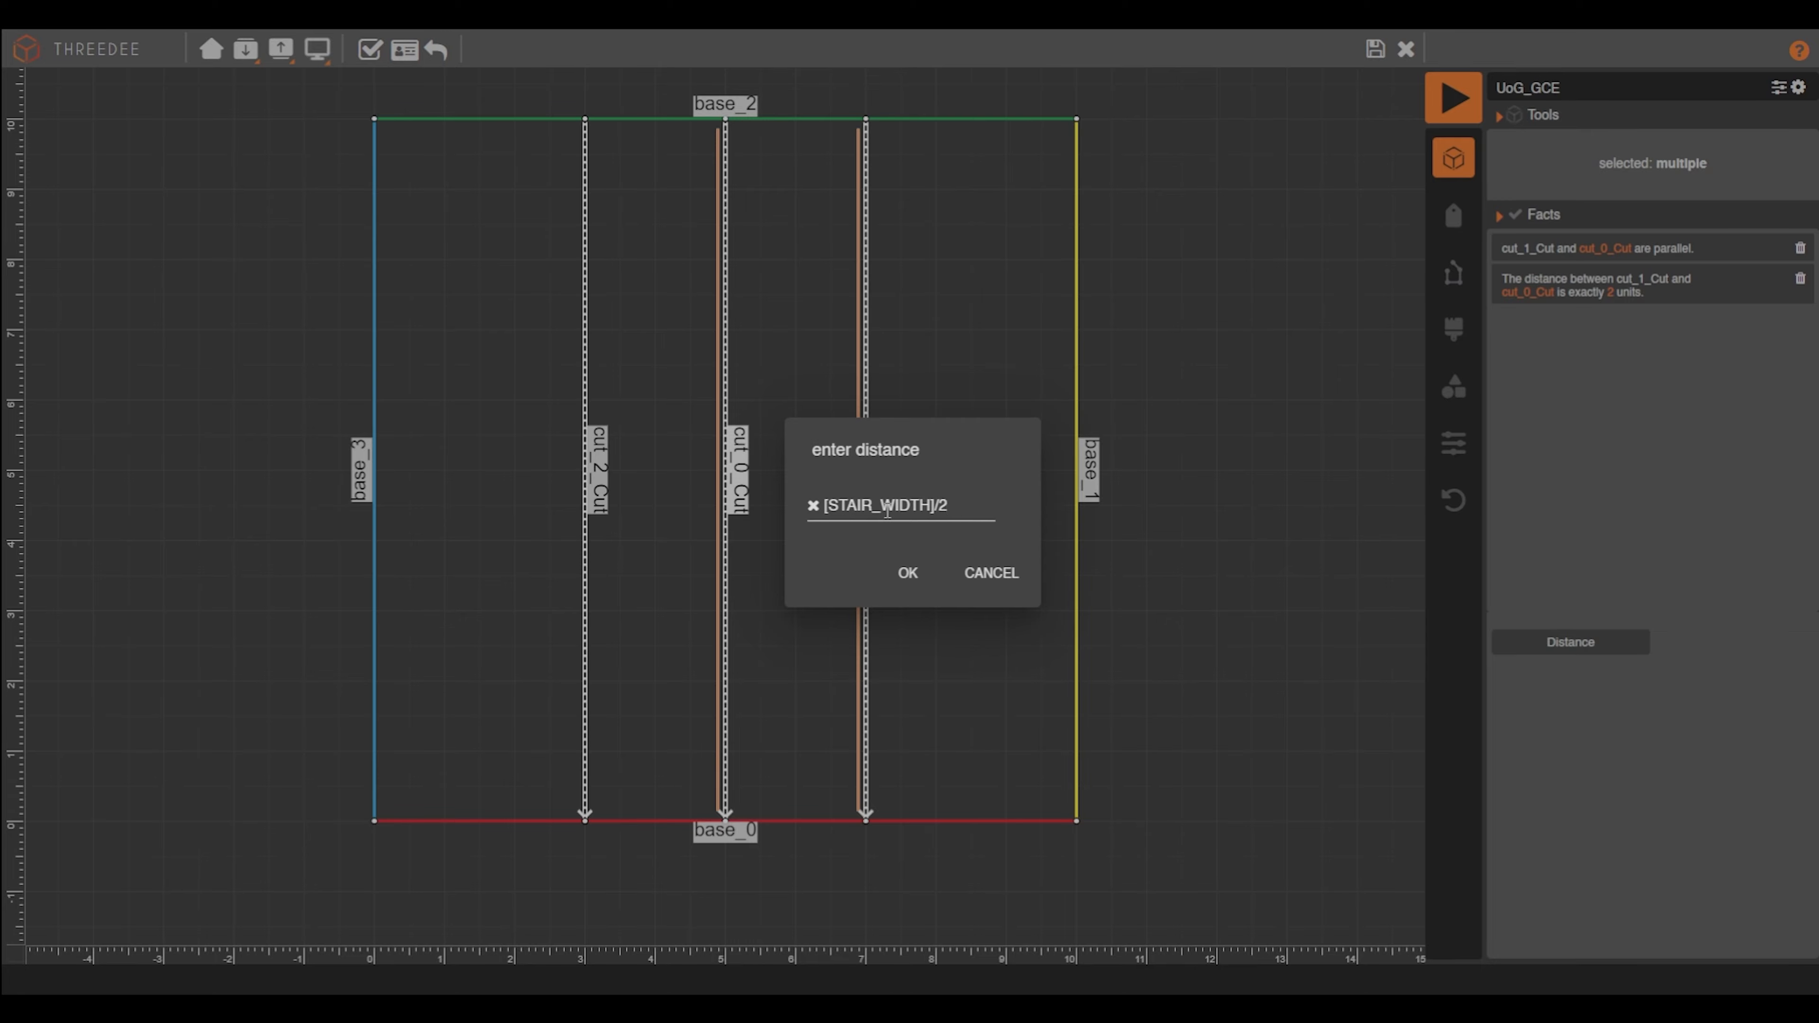
pyautogui.write('[STAIR_WIDTH]/2')
pyautogui.click(907, 577)
# Make cut_2 parallel to cut_0 at an exact distance of [STAIR_WIDTH]/2
pyautogui.click(588, 544)
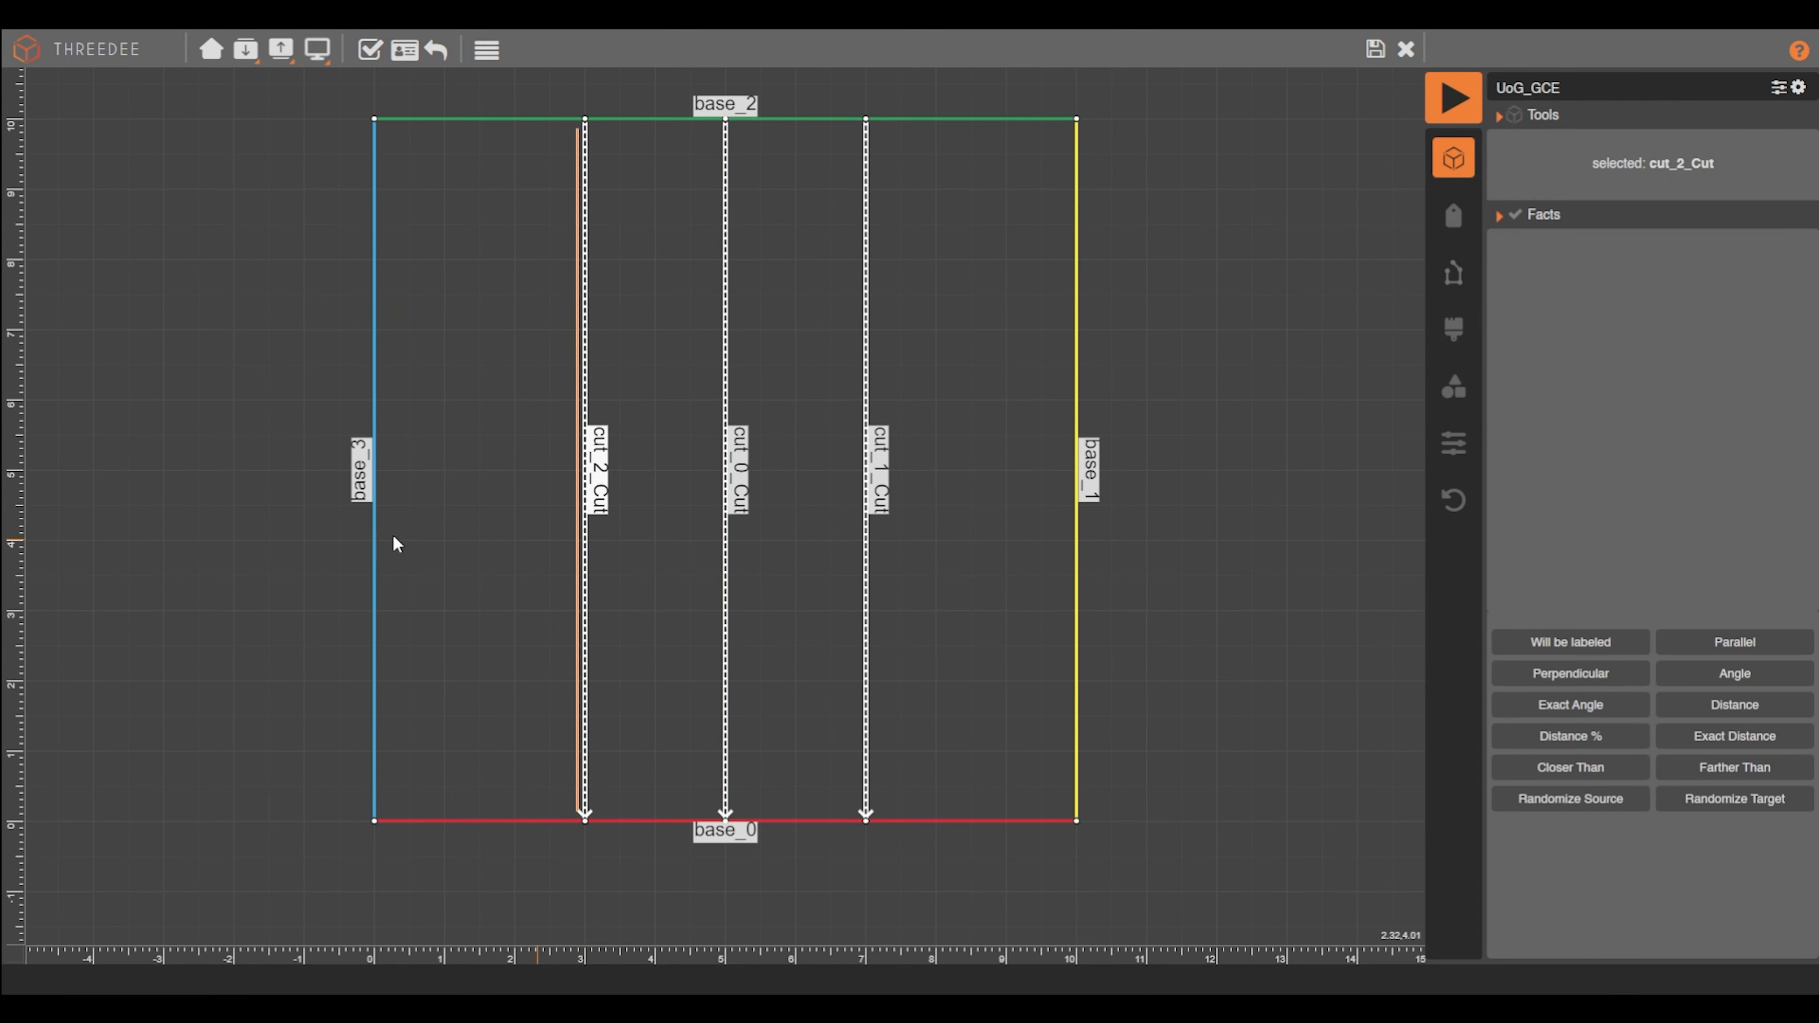
pyautogui.keyDown('shift'); pyautogui.click(725, 548); pyautogui.keyUp('shift')
pyautogui.click(1599, 649)
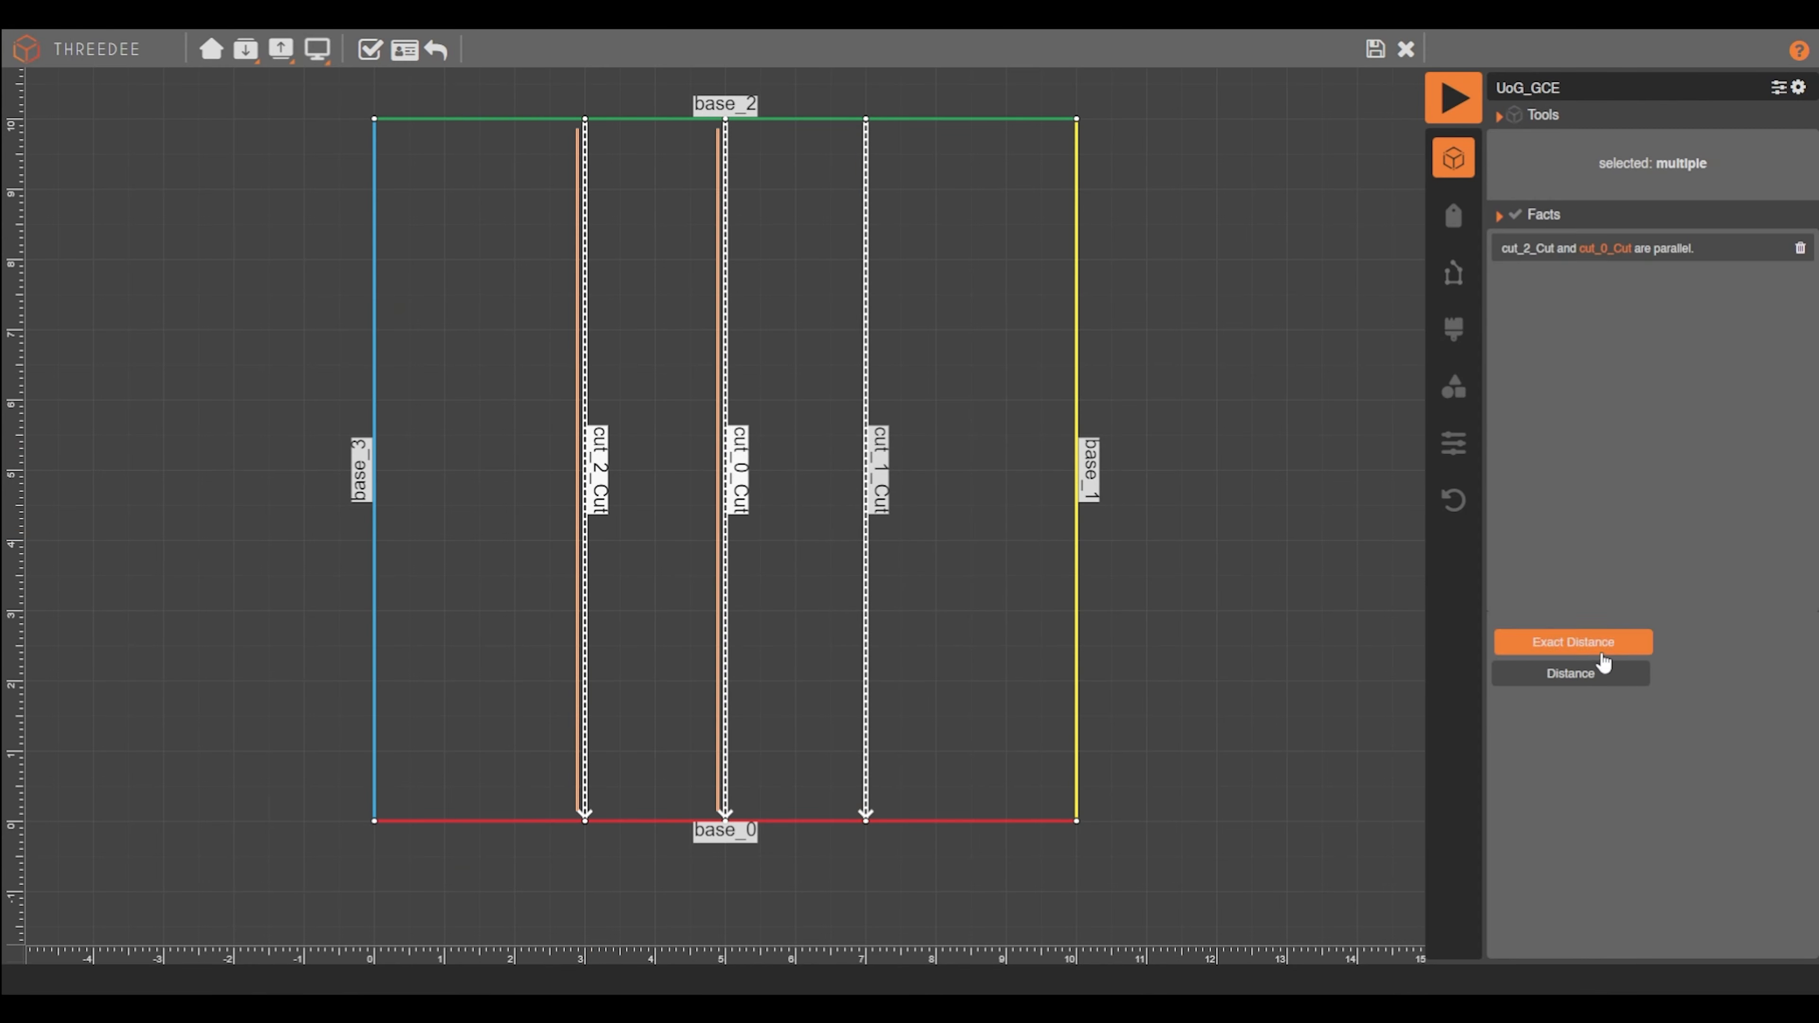
pyautogui.click(1599, 649)
pyautogui.click(1610, 292)
pyautogui.click(813, 506)
pyautogui.click(889, 515)
pyautogui.click(917, 503)
pyautogui.write('[STAIR_WIDTH]/2')
pyautogui.click(910, 575)
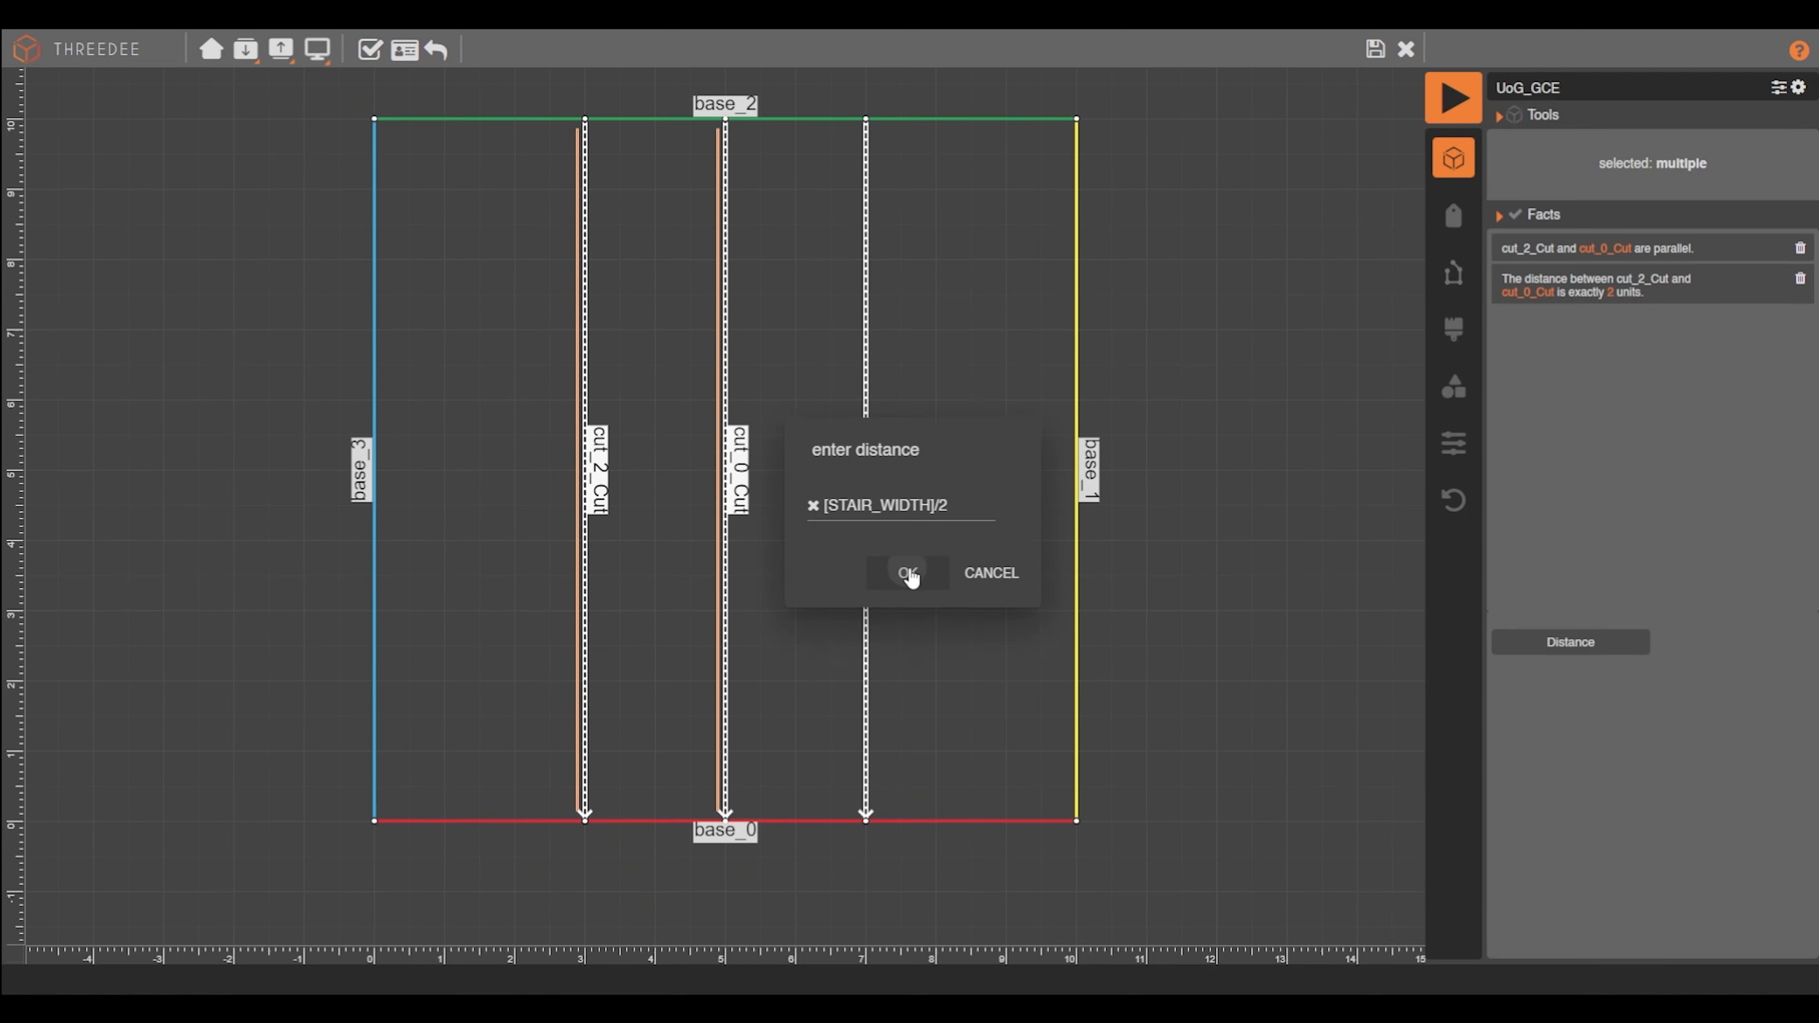
# Label the two strips between cut_2 and cut_1 as north and apply compass labels to the cut regions
pyautogui.click(659, 494)
pyautogui.click(1454, 273)
pyautogui.click(1454, 217)
pyautogui.click(1775, 209)
pyautogui.click(795, 430)
pyautogui.click(1776, 210)
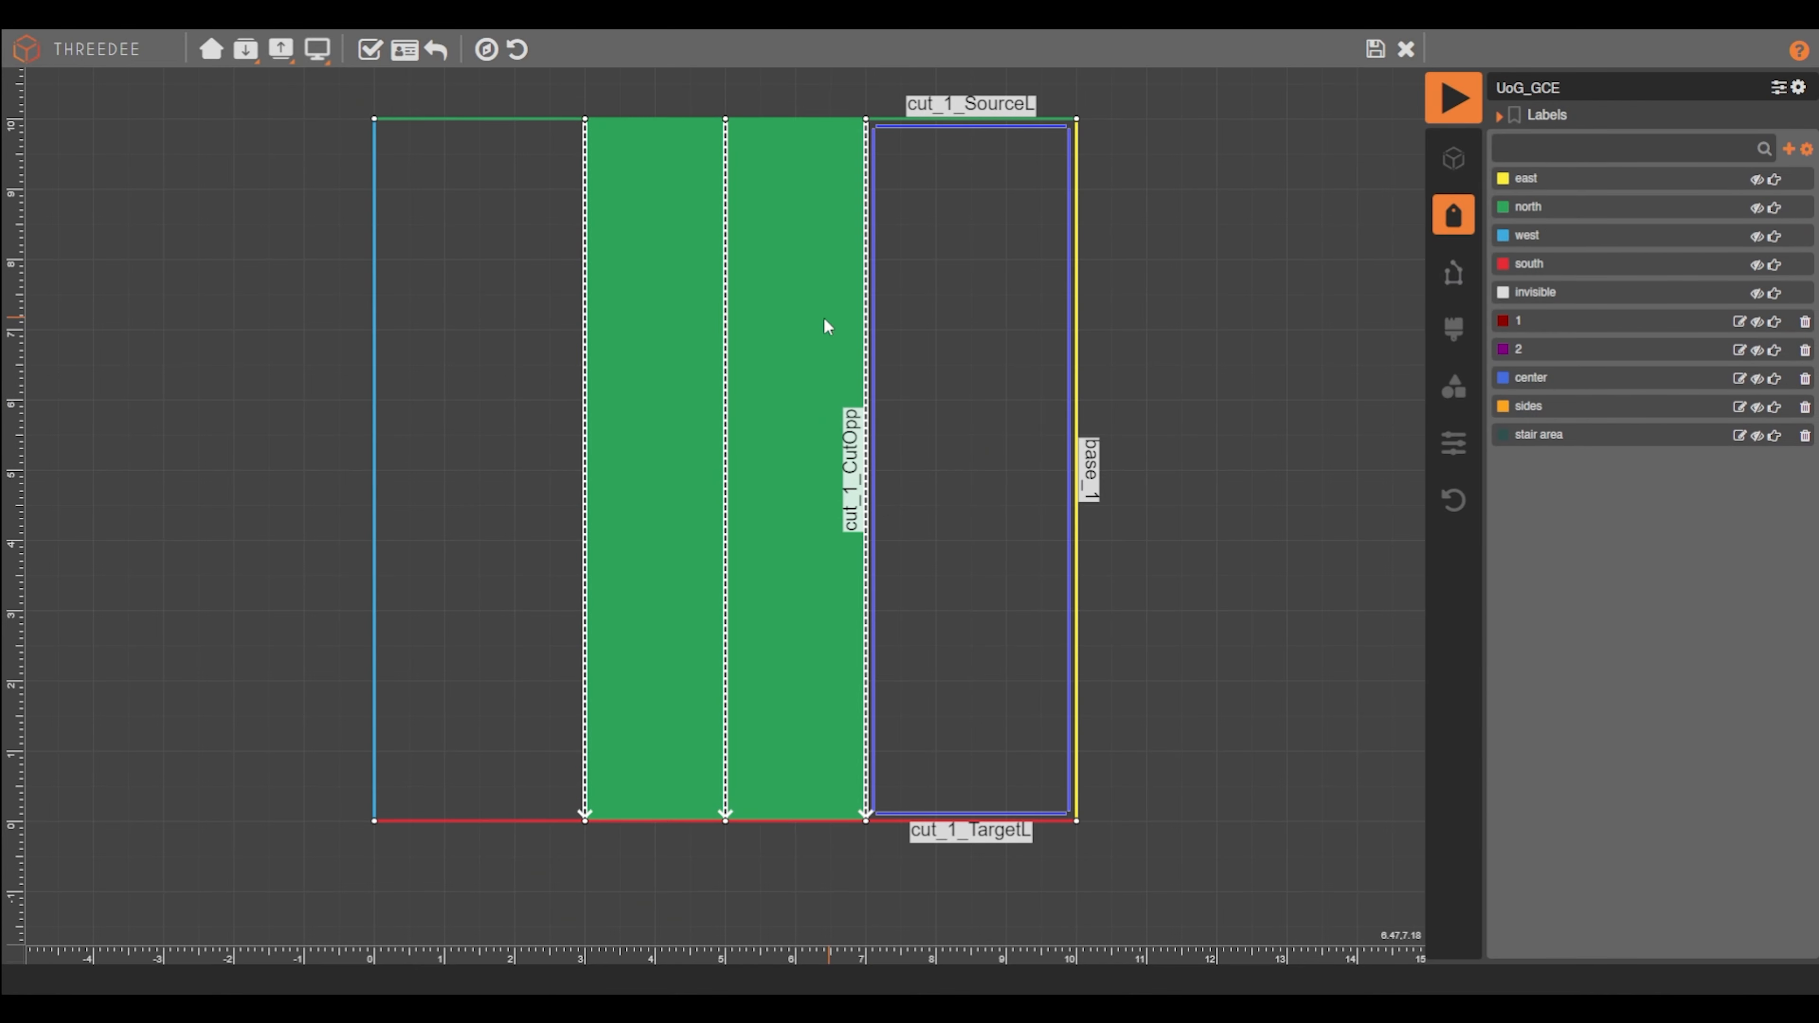
pyautogui.click(487, 50)
pyautogui.click(487, 50)
pyautogui.click(486, 50)
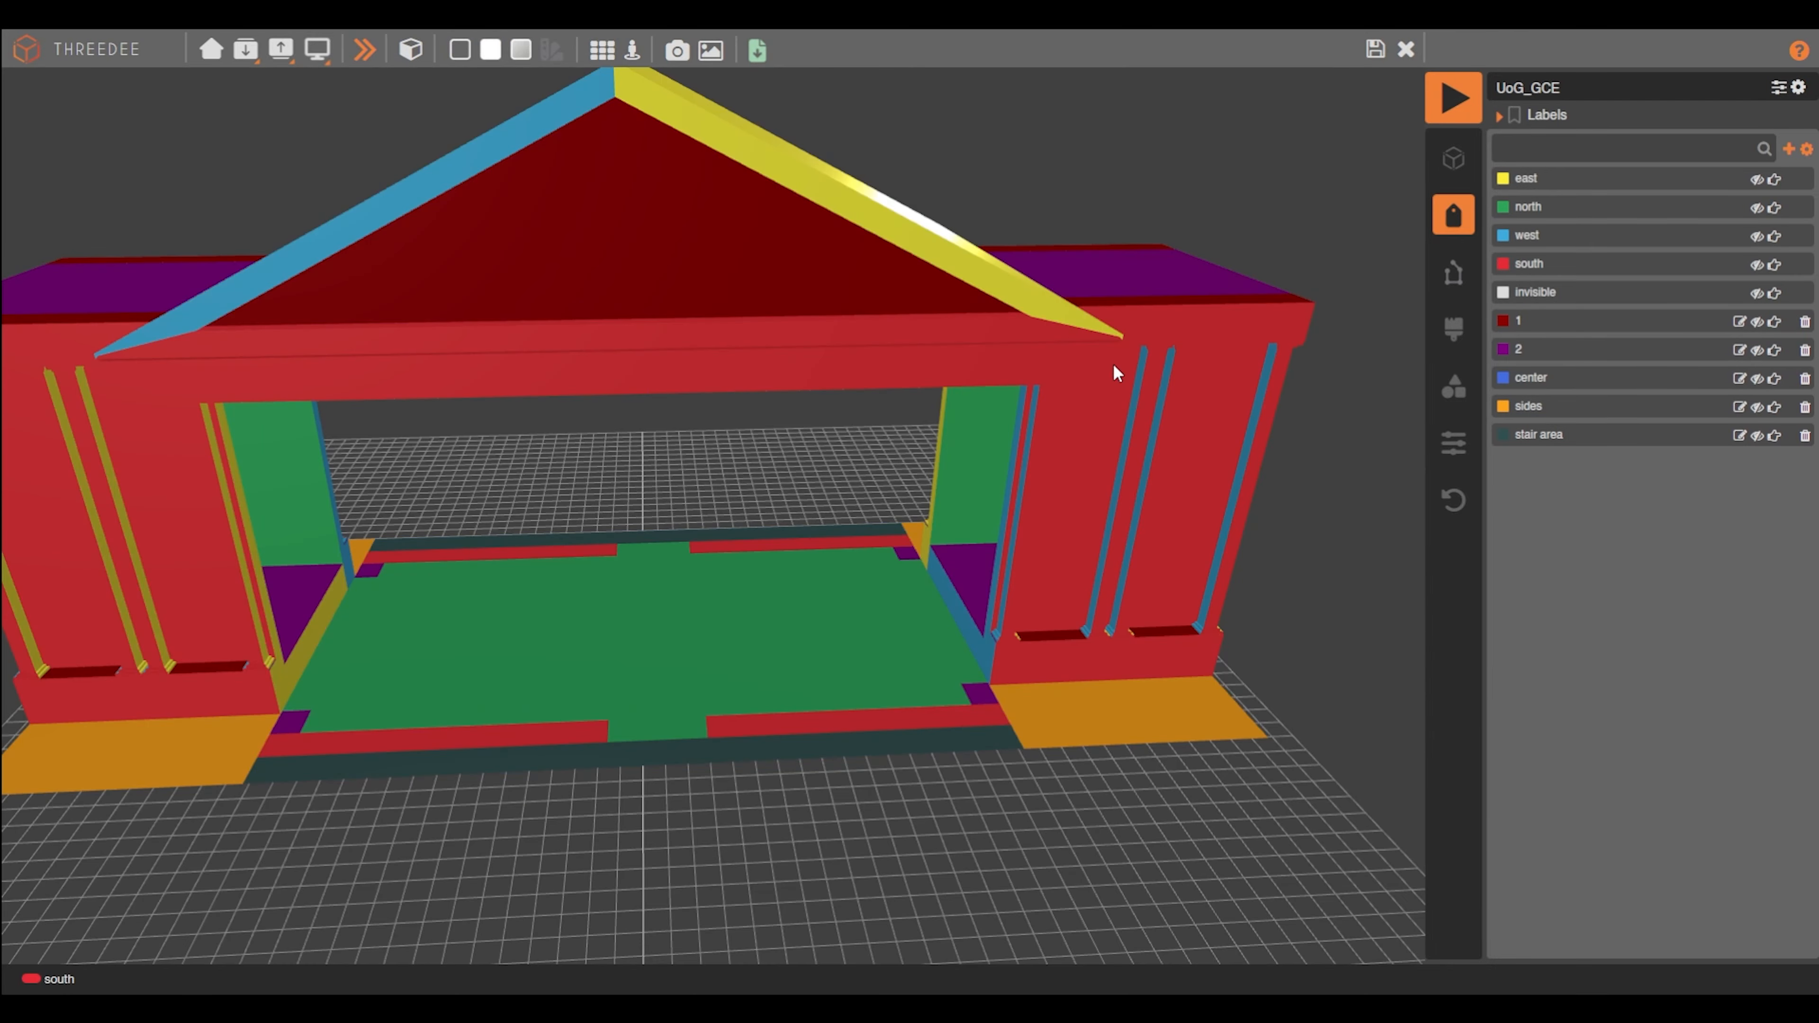
# Add a Select node by label to the new cut's output, with the label south
pyautogui.scroll(3, 1131, 359)
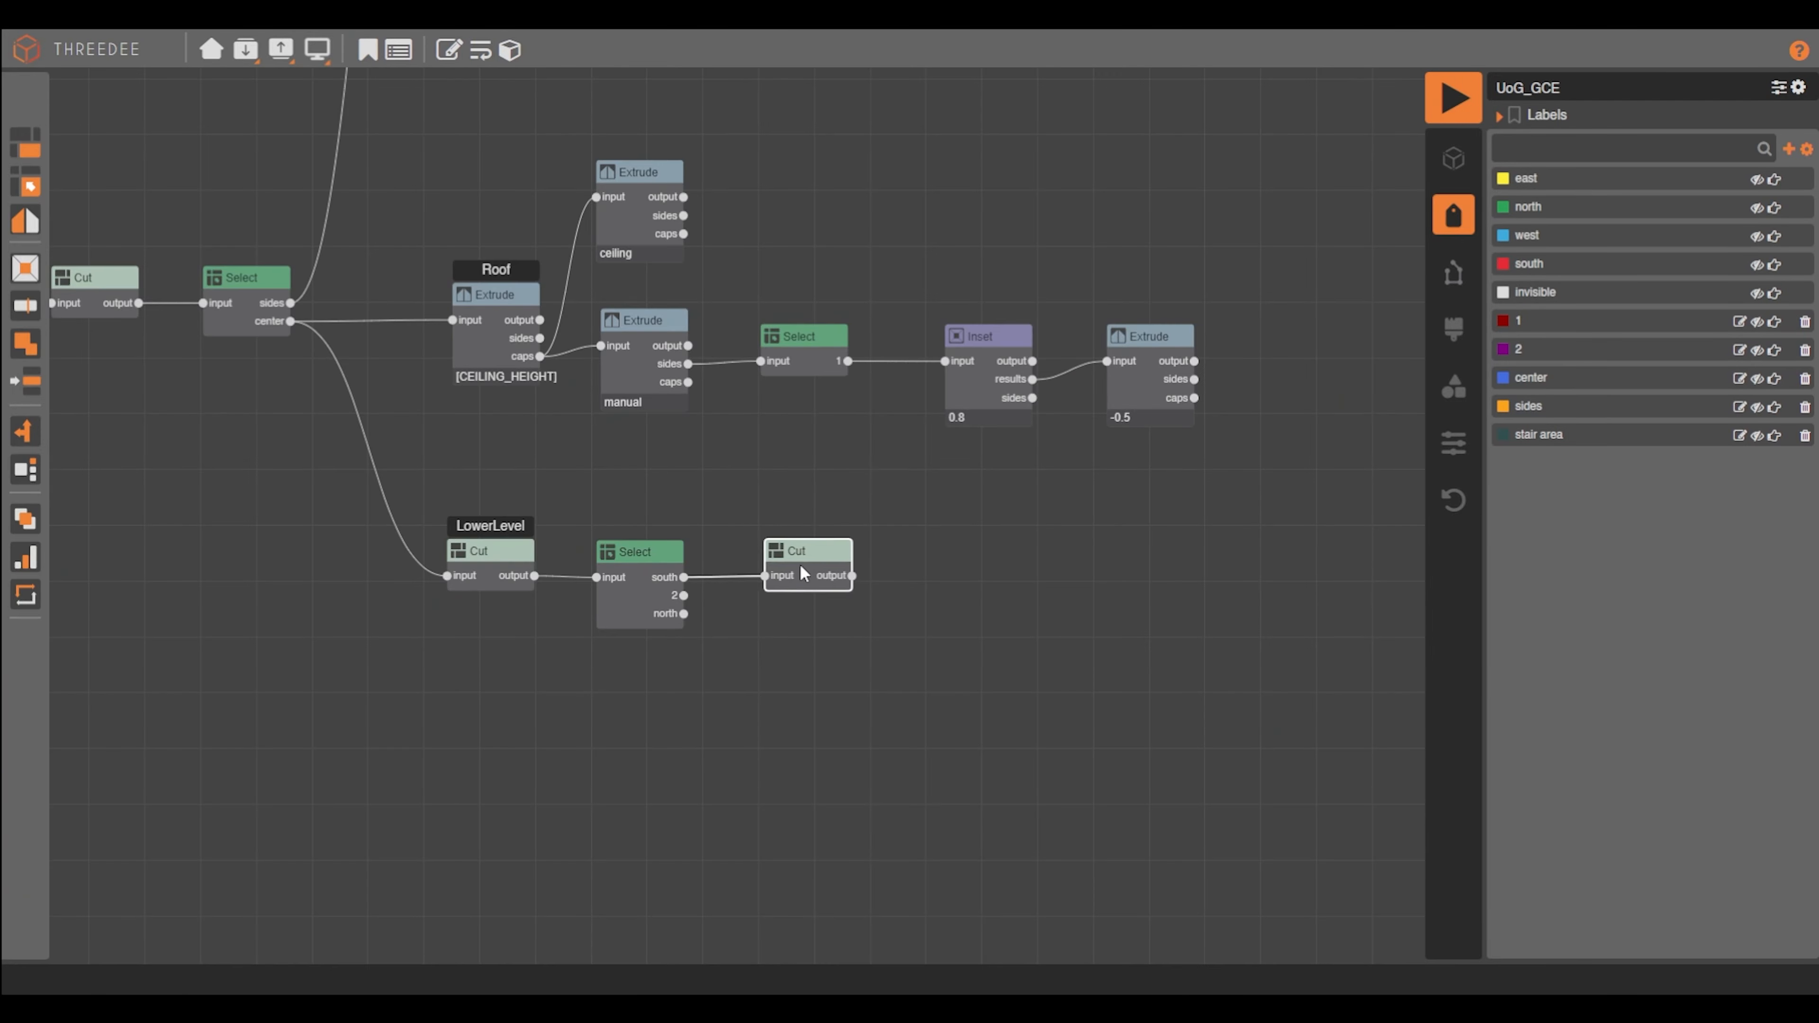
pyautogui.moveTo(935, 573); pyautogui.dragTo(933, 572)
pyautogui.click(995, 621)
pyautogui.click(933, 446)
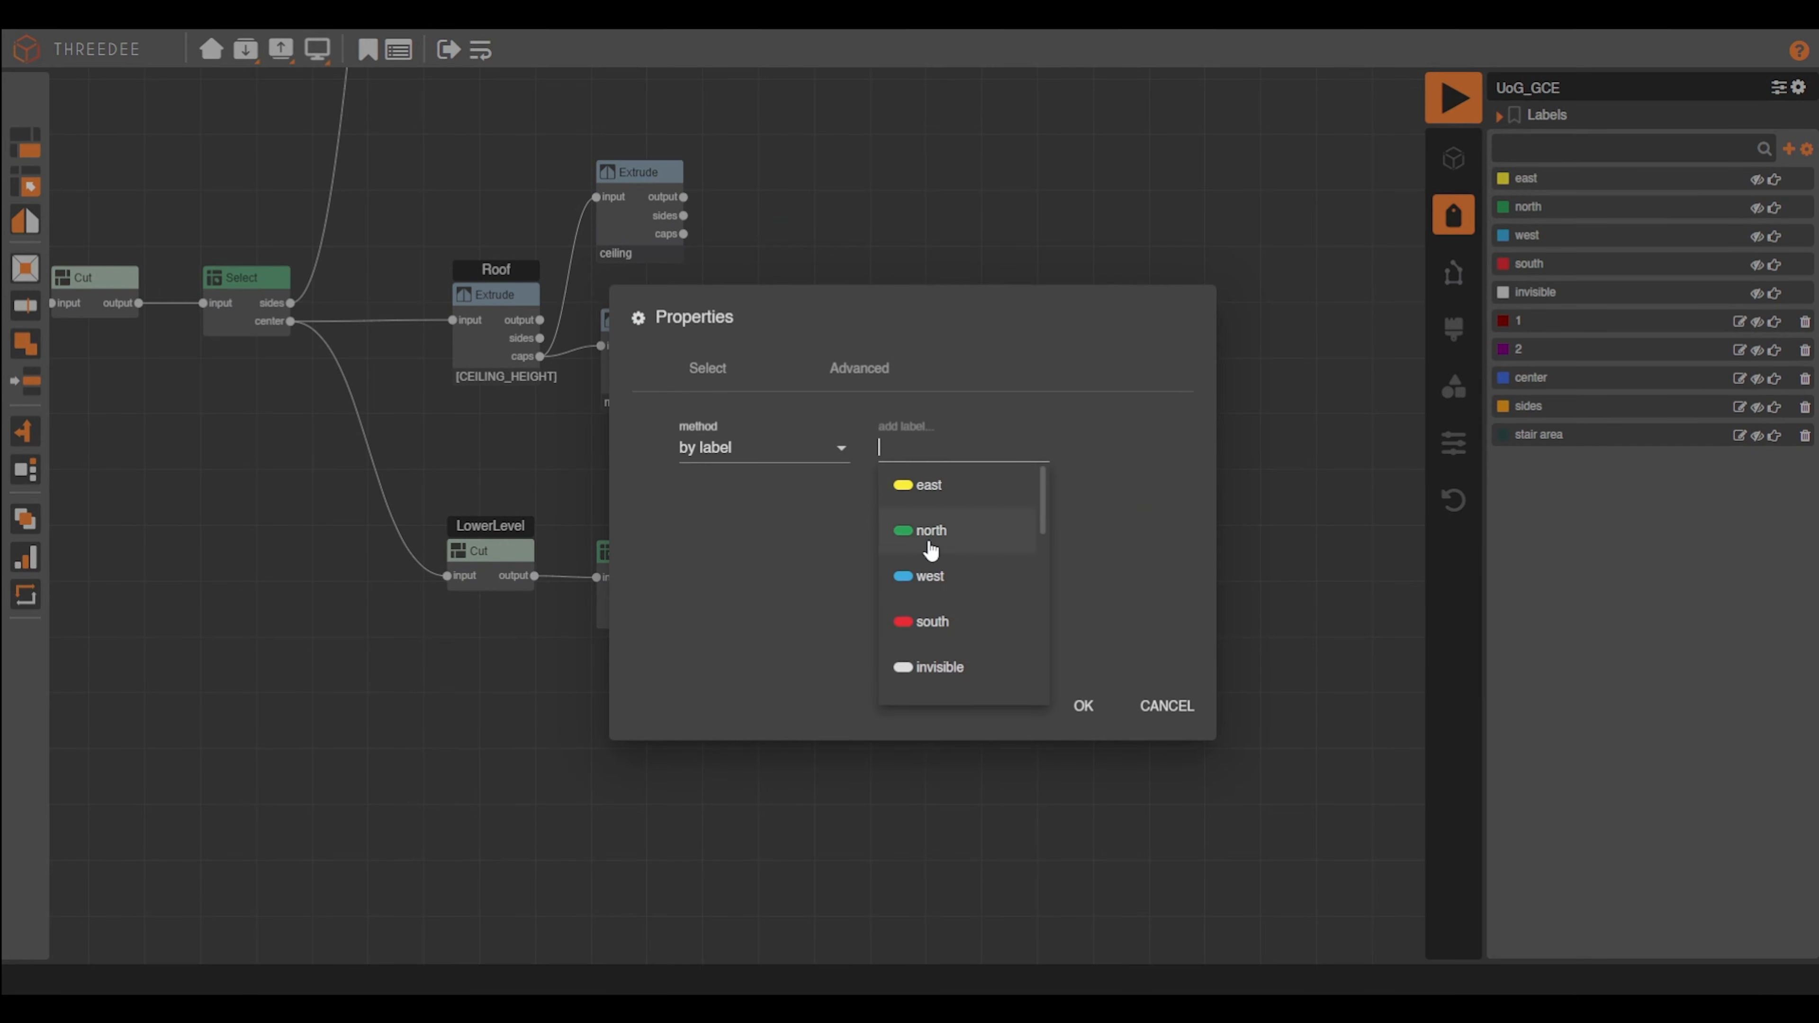
pyautogui.click(935, 621)
pyautogui.click(1081, 706)
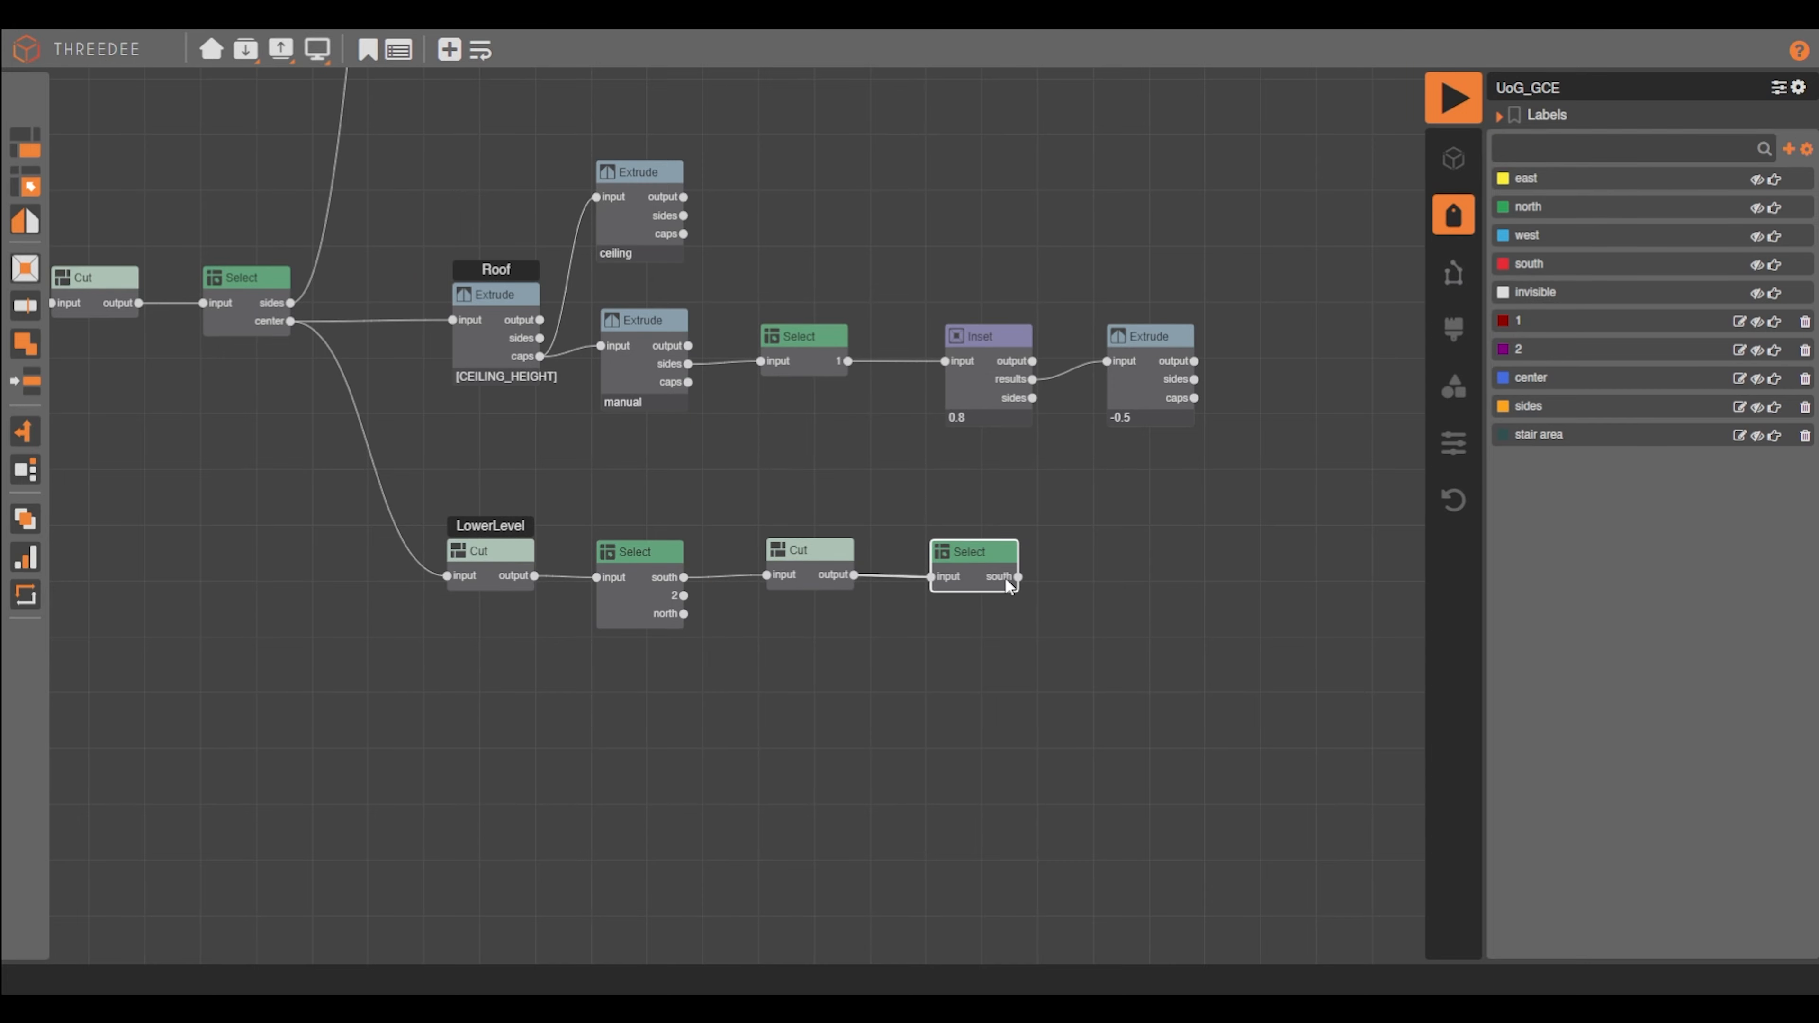
# Add an Extrude node to the second Select's south output, with the amount set to [STAIR_HEIGHT]
pyautogui.moveTo(1017, 577); pyautogui.dragTo(1097, 579)
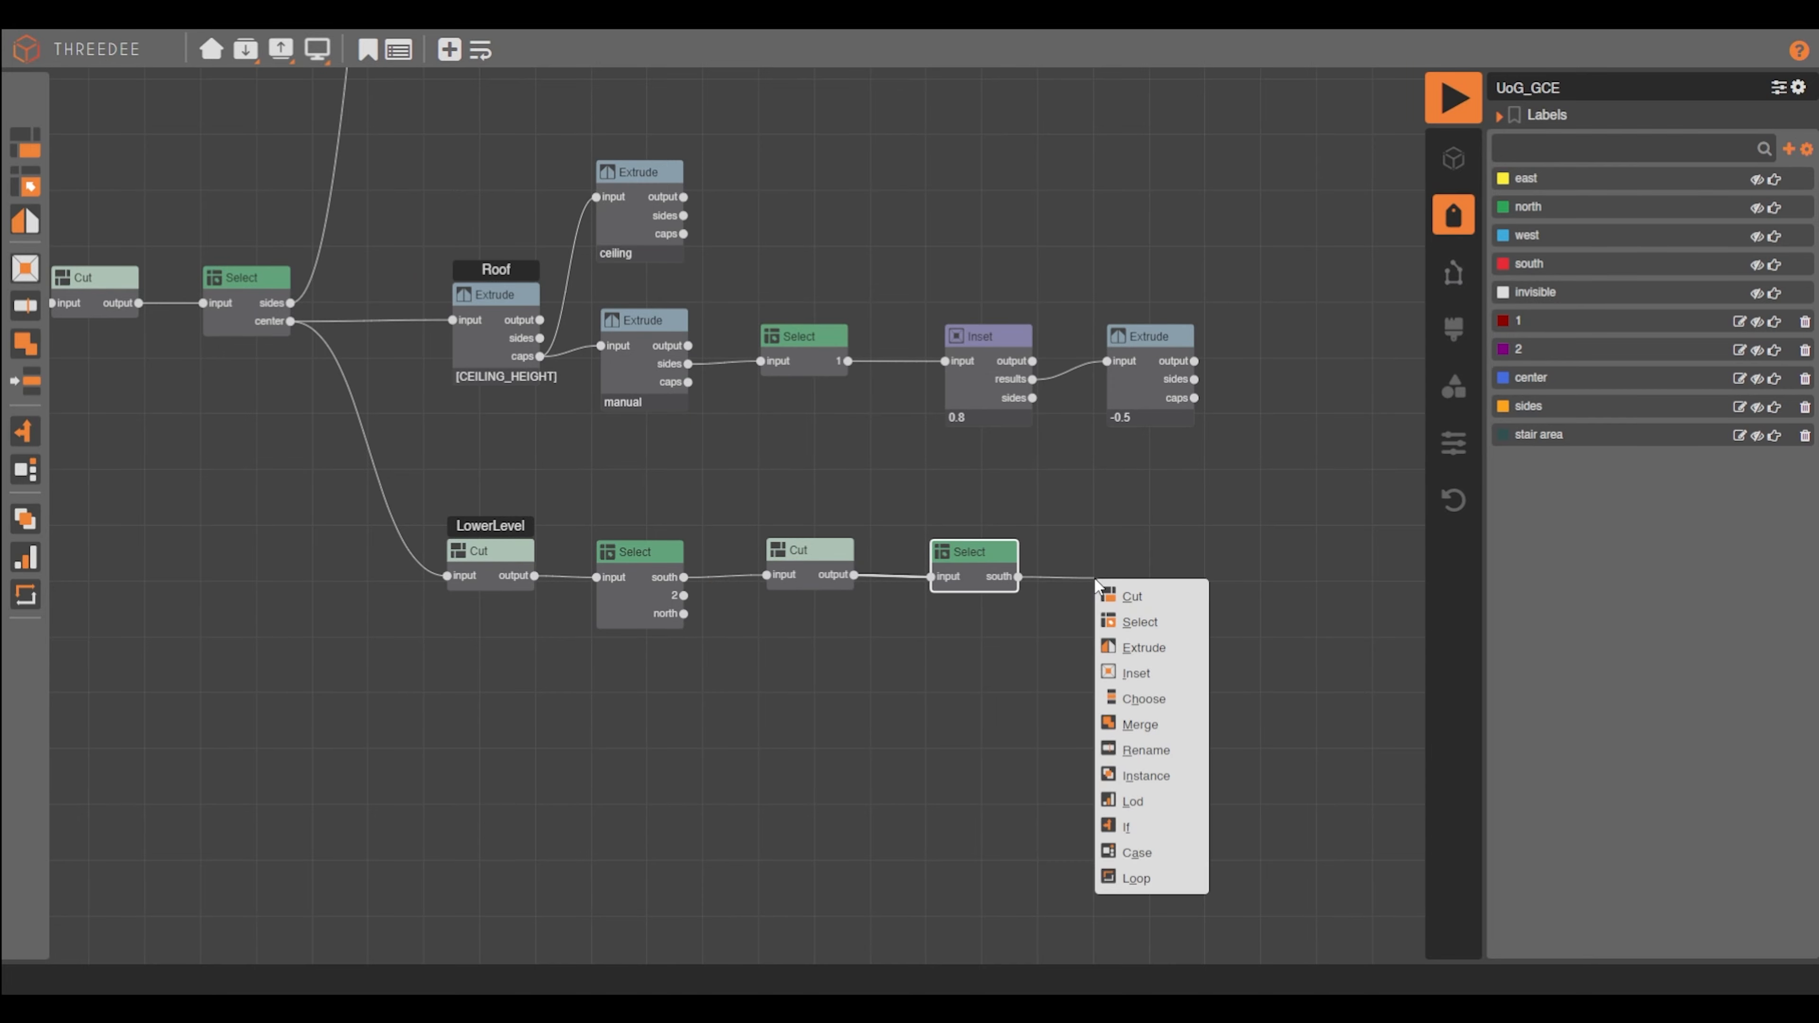
pyautogui.click(1139, 650)
pyautogui.click(760, 448)
pyautogui.click(739, 490)
pyautogui.click(781, 512)
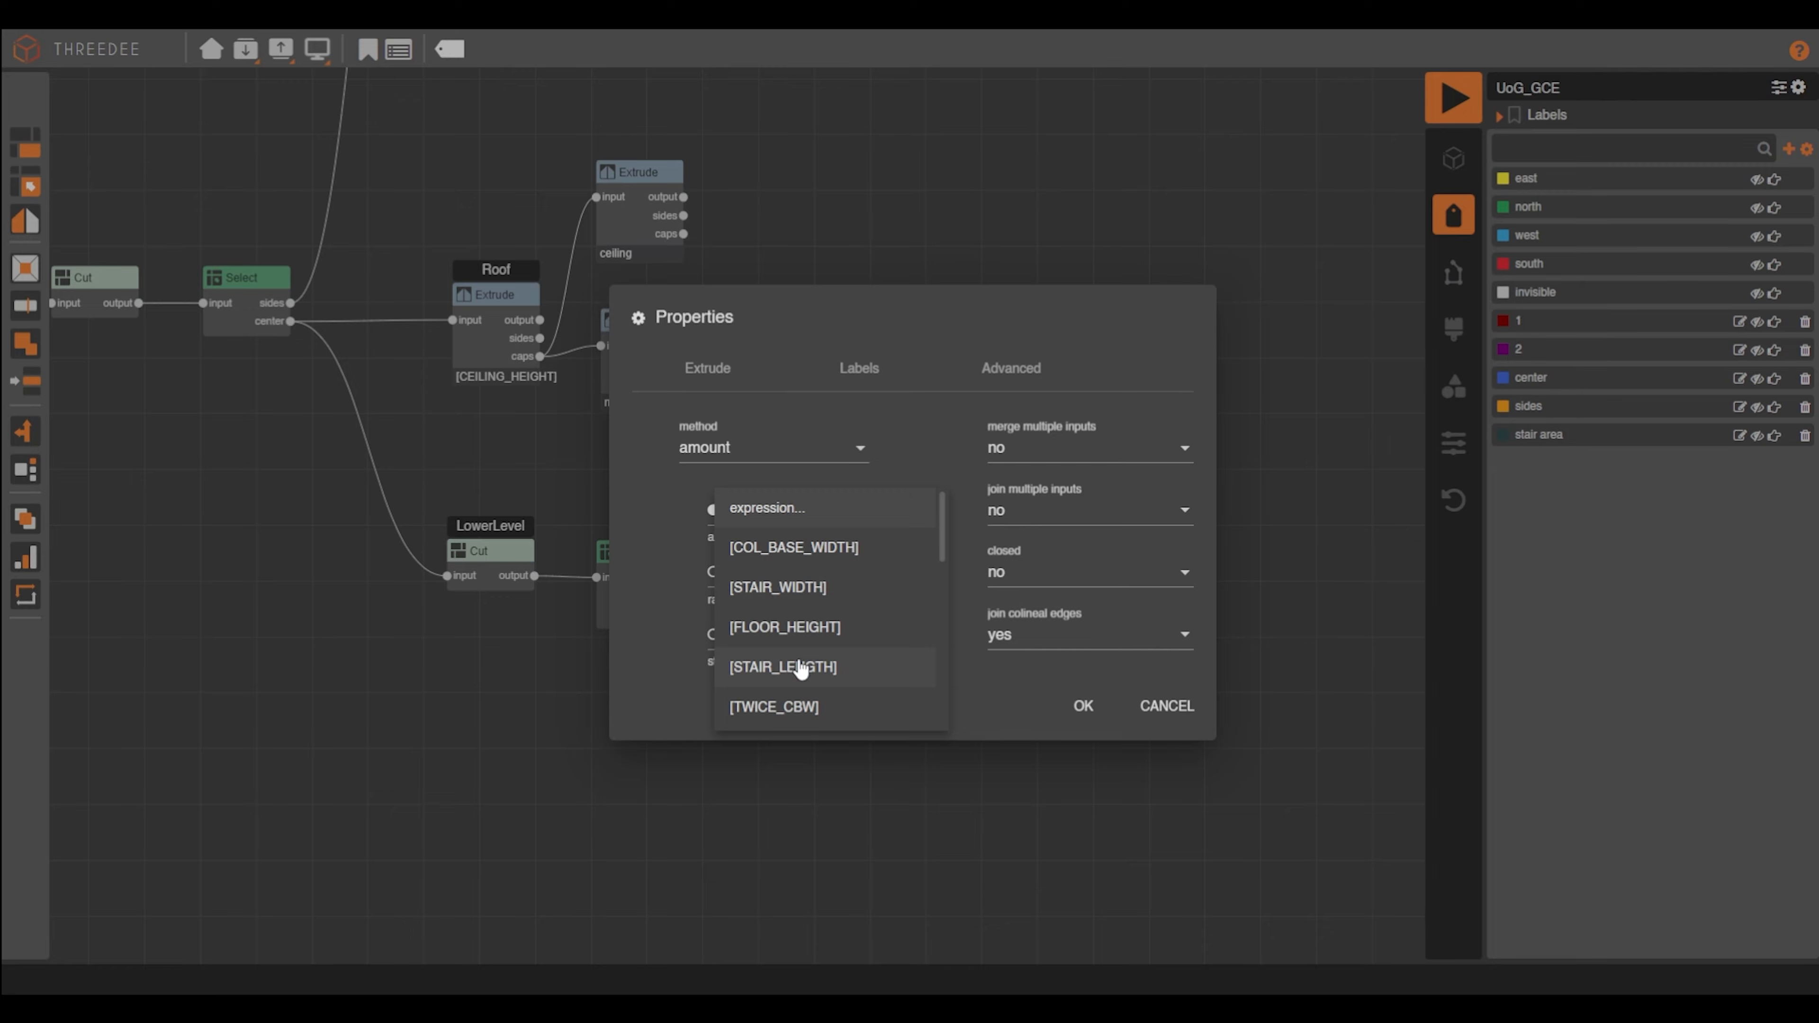
pyautogui.scroll(-3, 867, 671)
pyautogui.click(865, 670)
pyautogui.click(1083, 706)
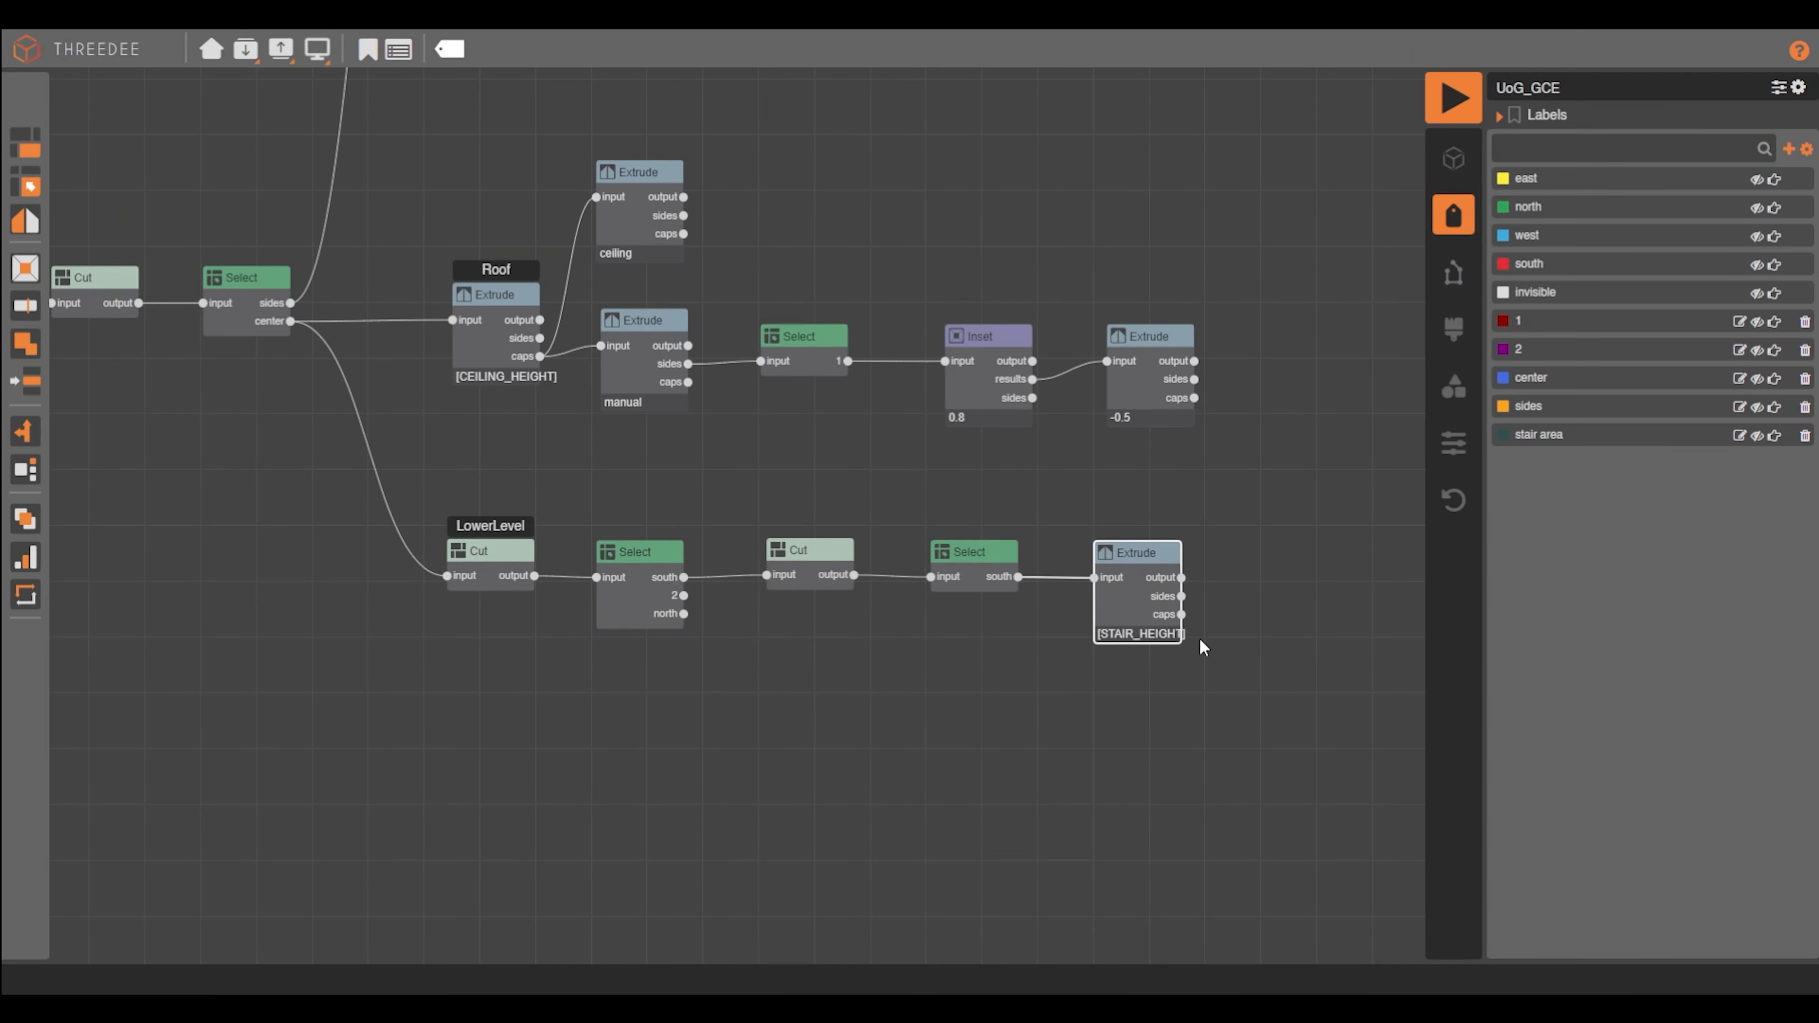
# Add a second input to the [STAIR_HEIGHT] Extrude and connect the first Select's label 2 output to it
pyautogui.moveTo(1202, 642); pyautogui.dragTo(877, 573)
pyautogui.rightClick(817, 532)
pyautogui.click(868, 585)
pyautogui.moveTo(360, 518); pyautogui.dragTo(773, 520)
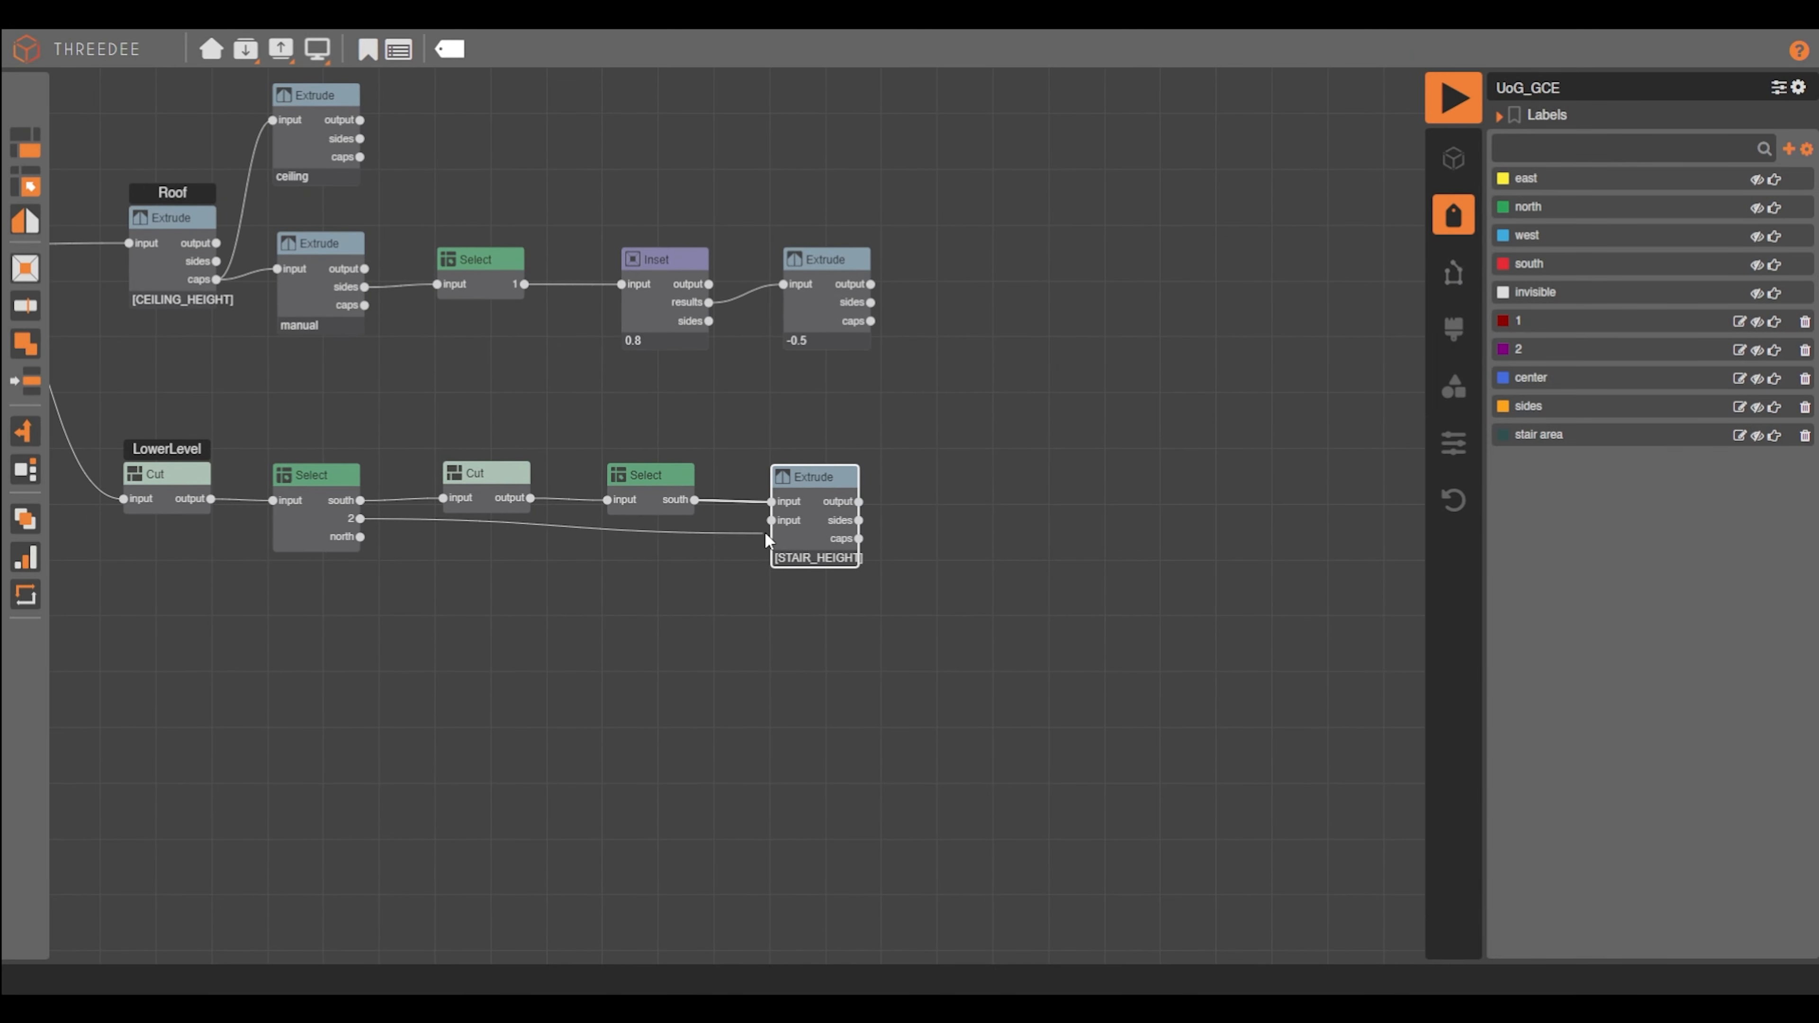
# Add a Cut node to the stair-height Extrude's caps with a 10 by 10 compass drawing and a horizontal cut across its middle
pyautogui.scroll(-1, 772, 520)
pyautogui.moveTo(625, 558); pyautogui.dragTo(705, 531)
pyautogui.click(740, 547)
pyautogui.click(398, 48)
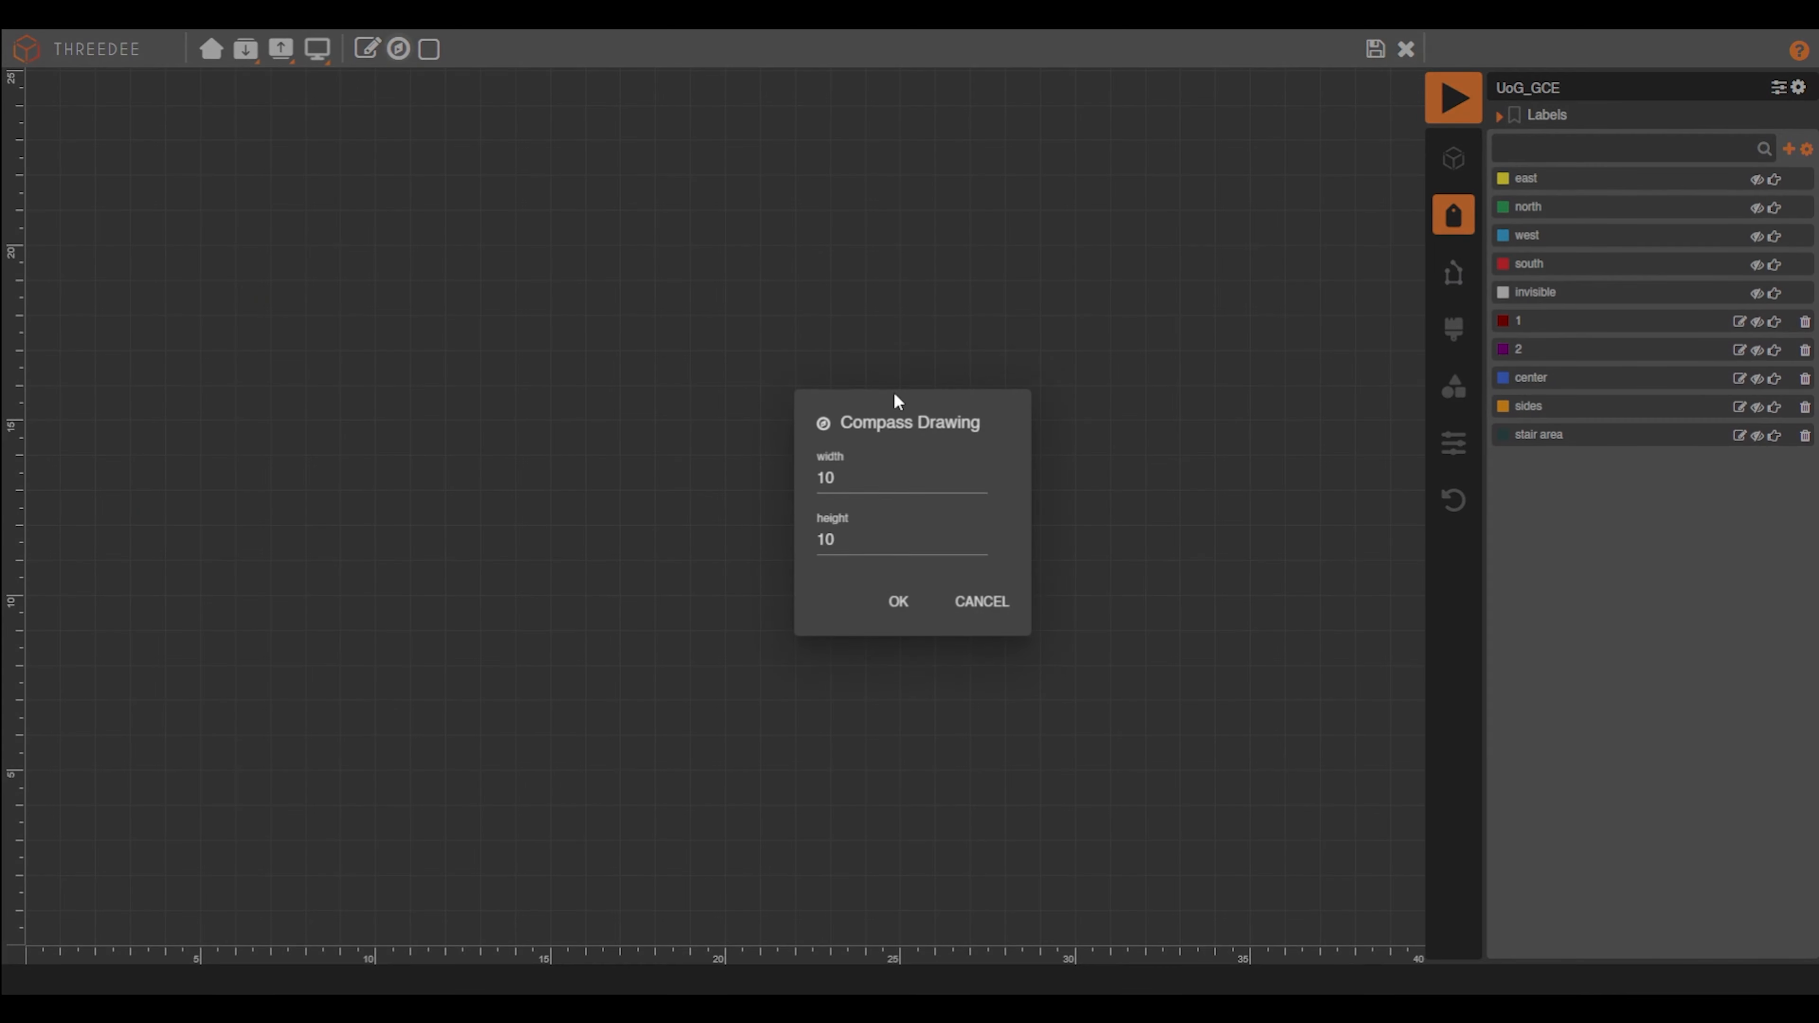
pyautogui.click(897, 601)
pyautogui.moveTo(353, 503); pyautogui.dragTo(1096, 503)
# Repeat the horizontal cut by length, with both the distance and secondary distance set to [TWICE_CBW]
pyautogui.click(767, 504)
pyautogui.click(487, 50)
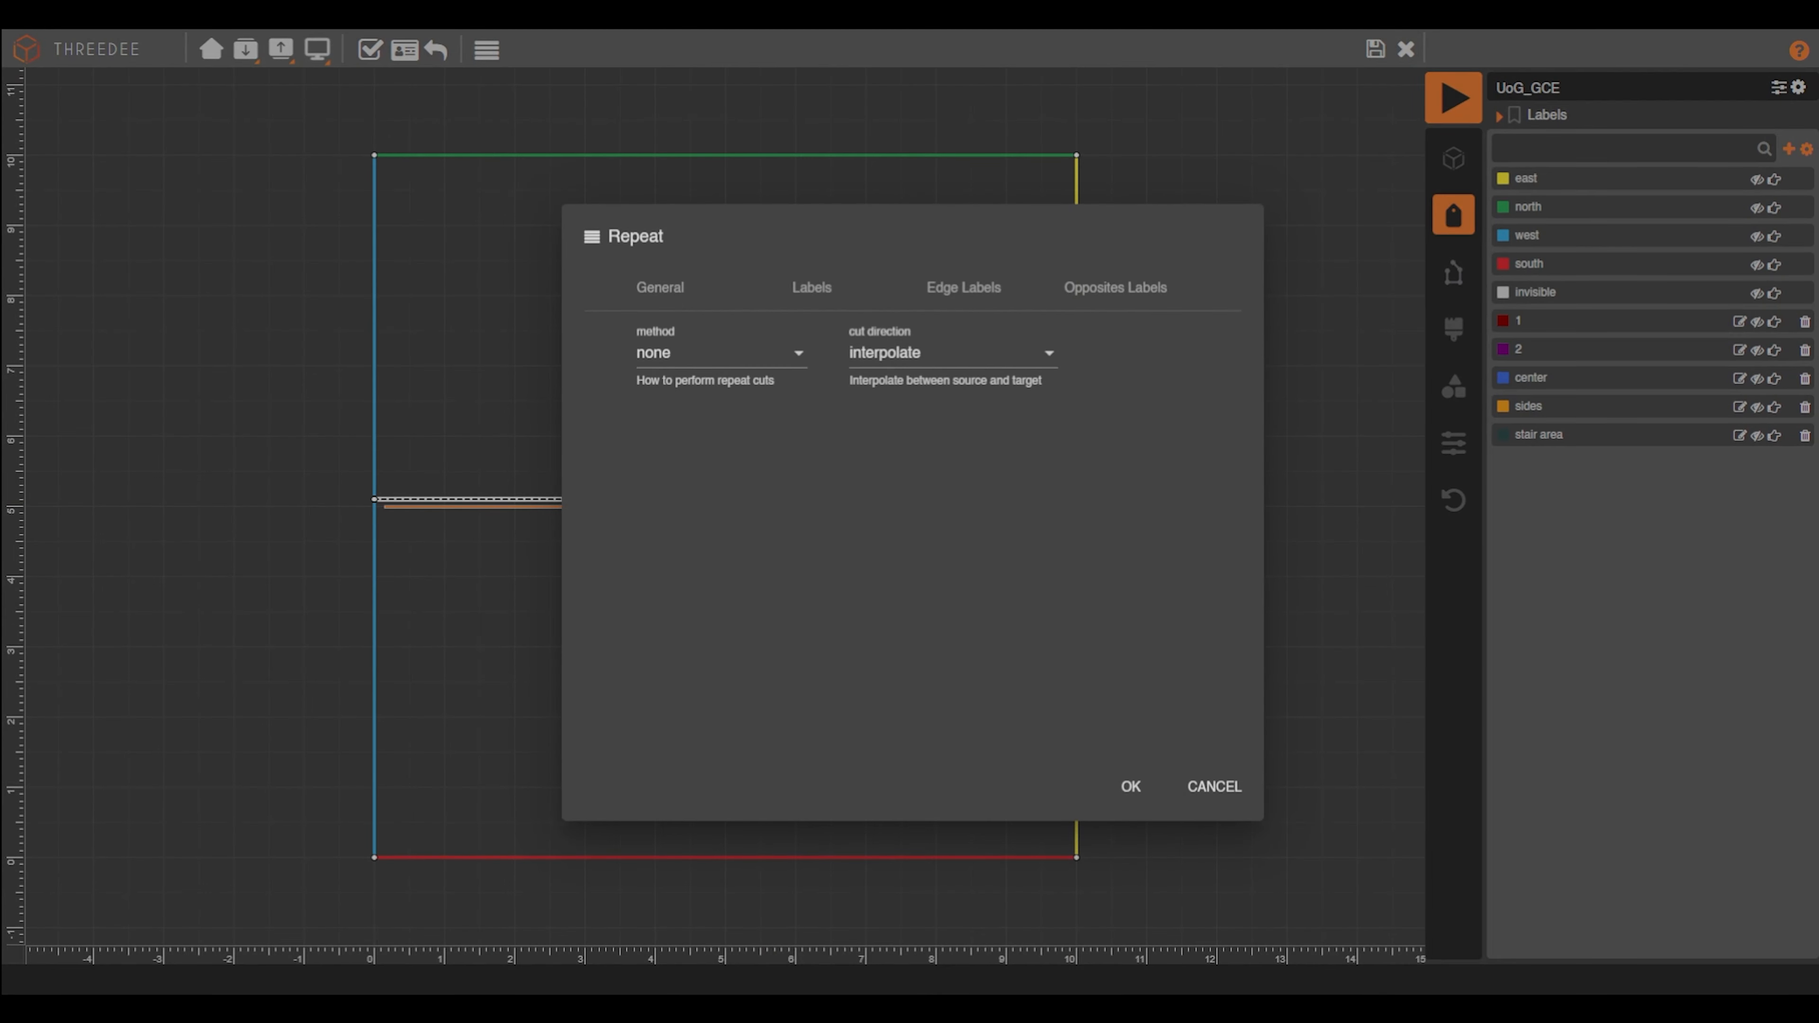
pyautogui.click(745, 355)
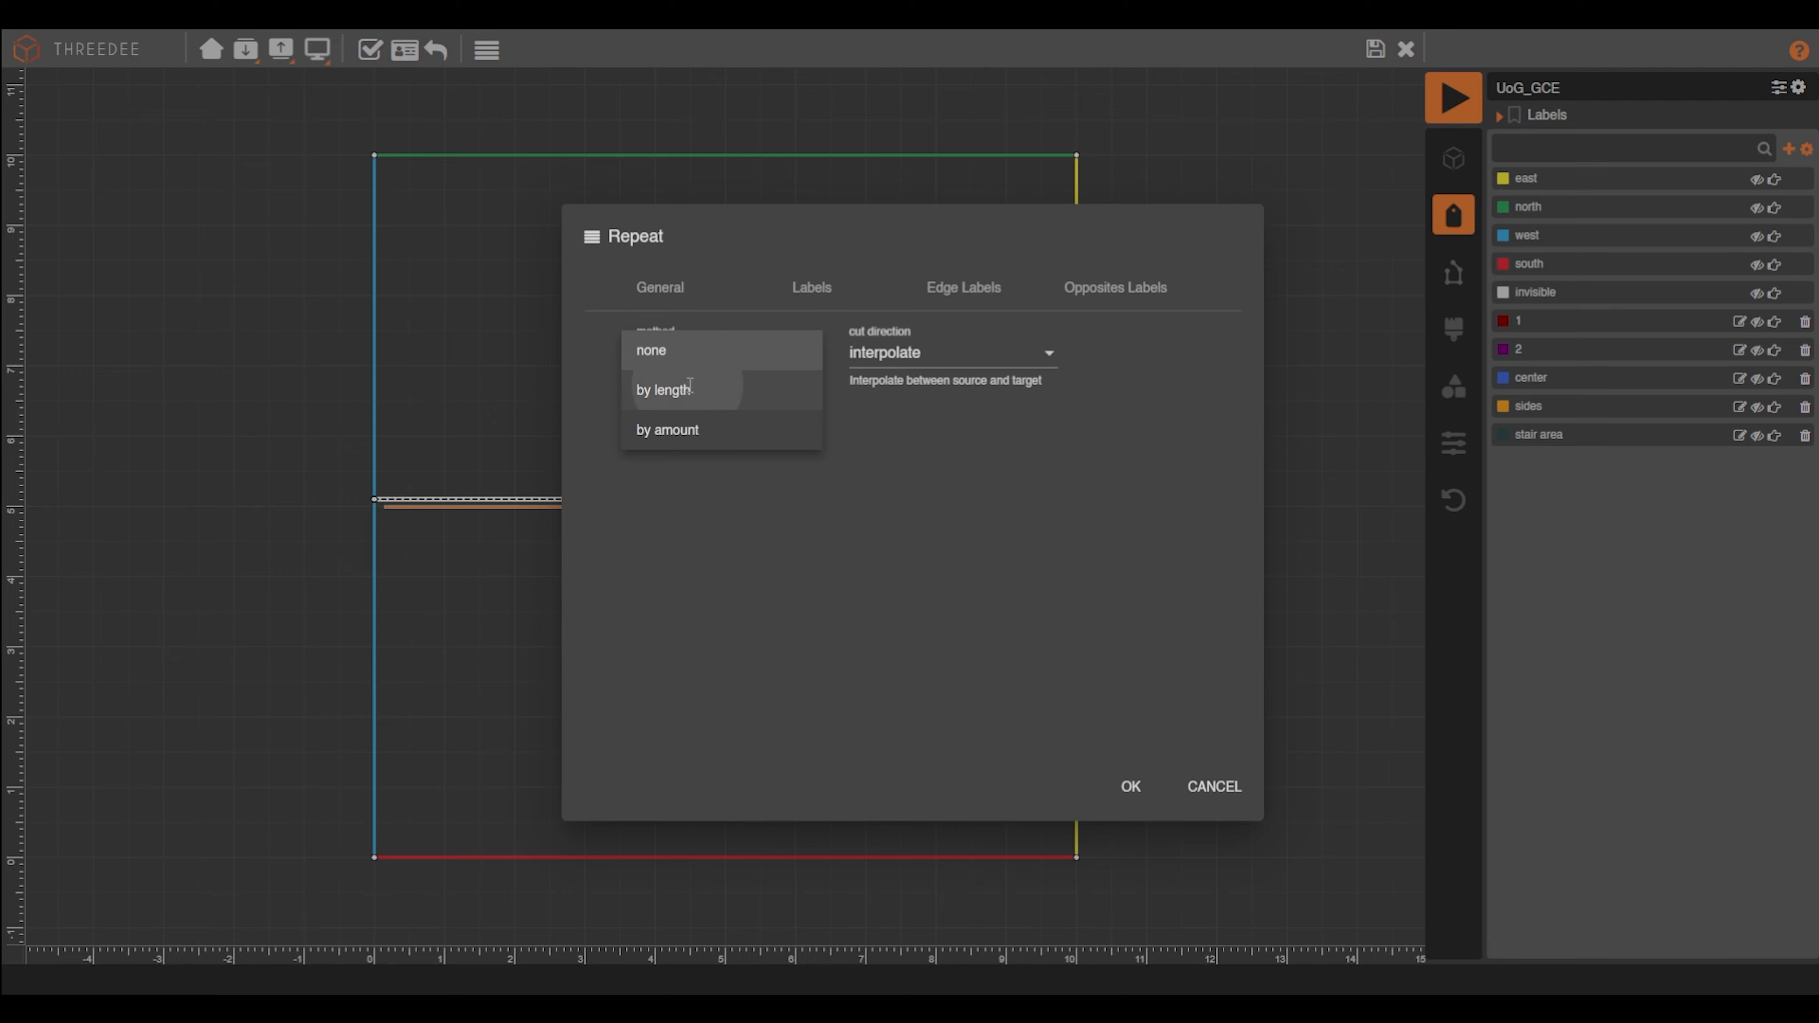
pyautogui.click(691, 392)
pyautogui.click(684, 419)
pyautogui.click(740, 611)
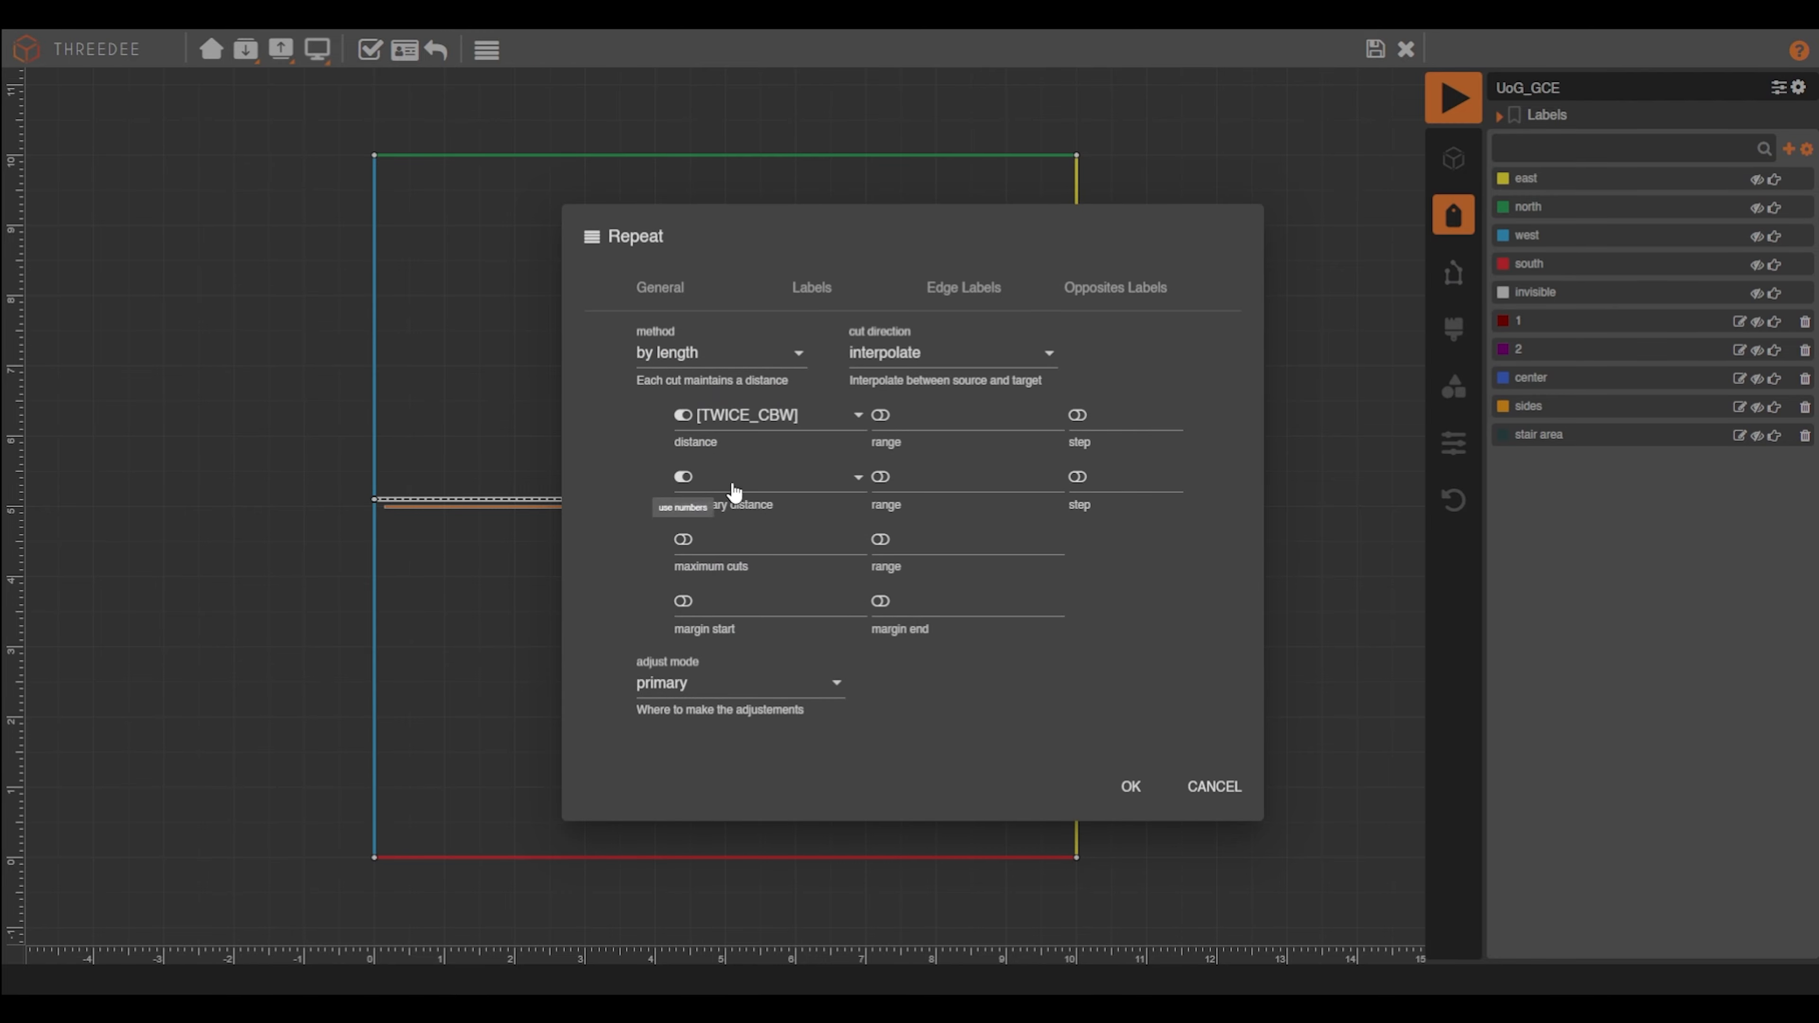
pyautogui.click(685, 477)
pyautogui.click(743, 671)
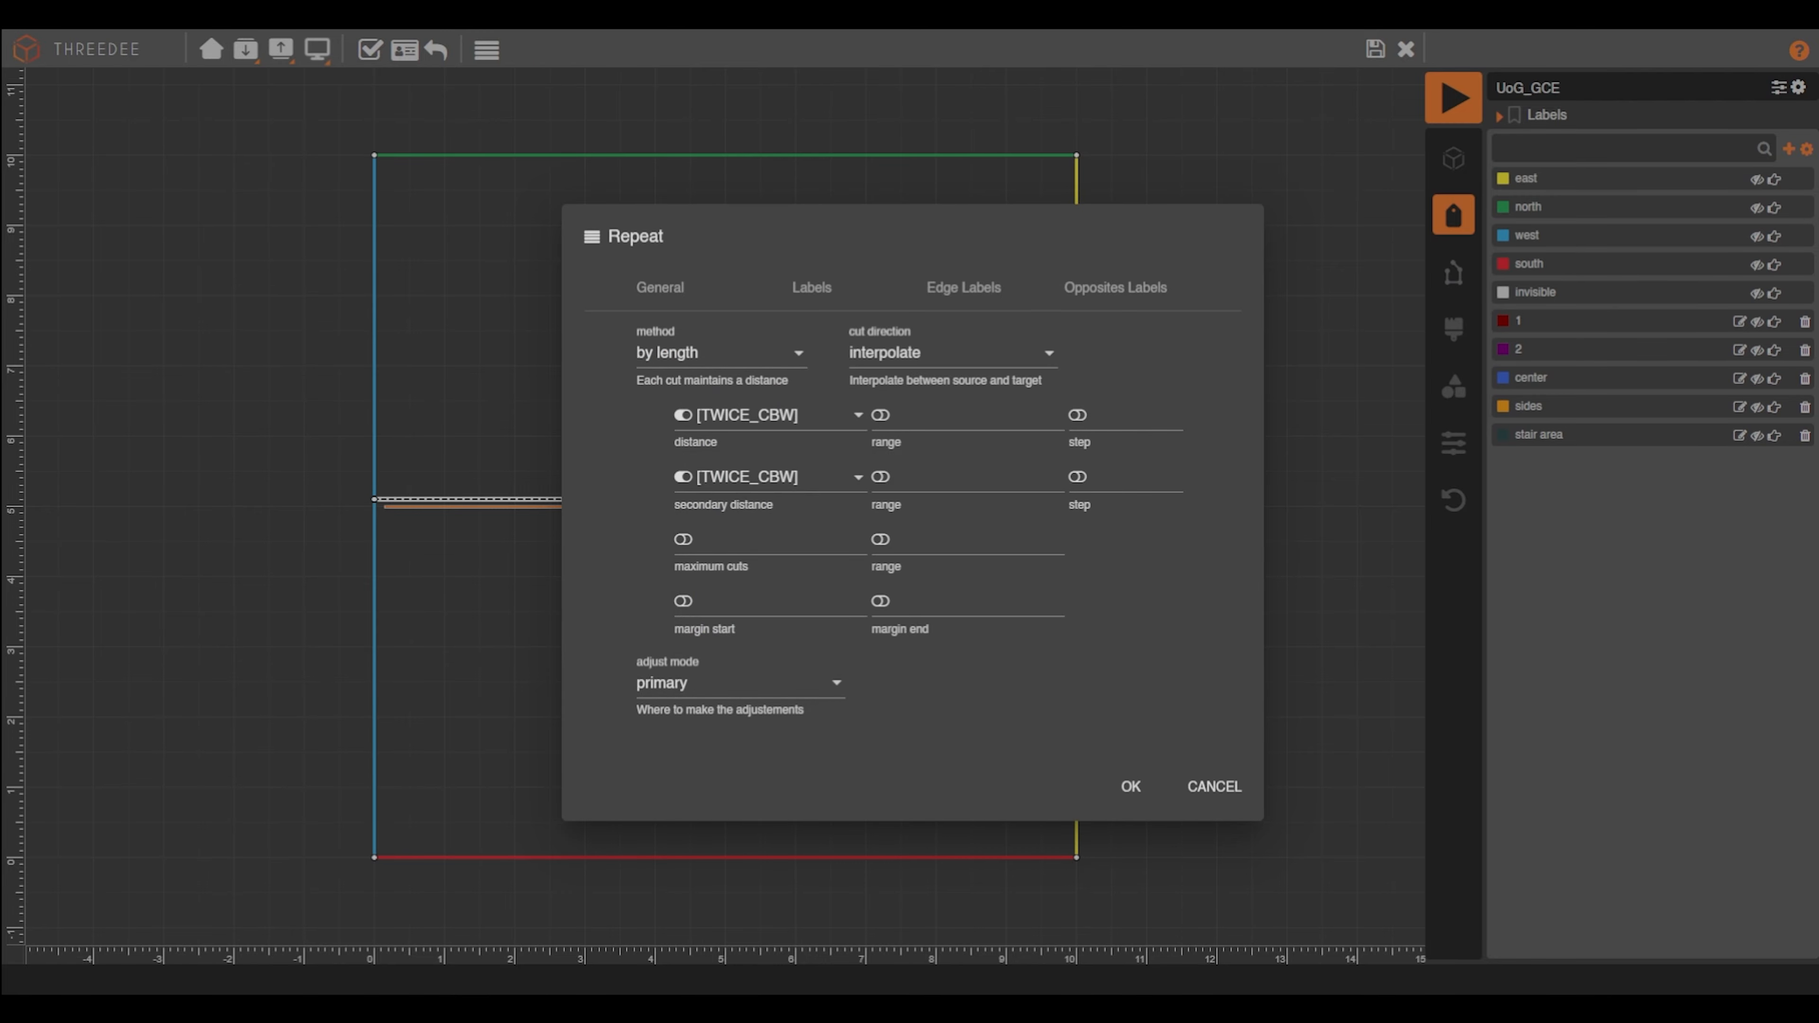
# Set the repeated cut's region labels to east and west, then save the cut
pyautogui.click(811, 288)
pyautogui.click(731, 377)
pyautogui.click(734, 421)
pyautogui.click(725, 434)
pyautogui.click(720, 561)
pyautogui.click(963, 288)
pyautogui.click(1123, 290)
pyautogui.click(1129, 784)
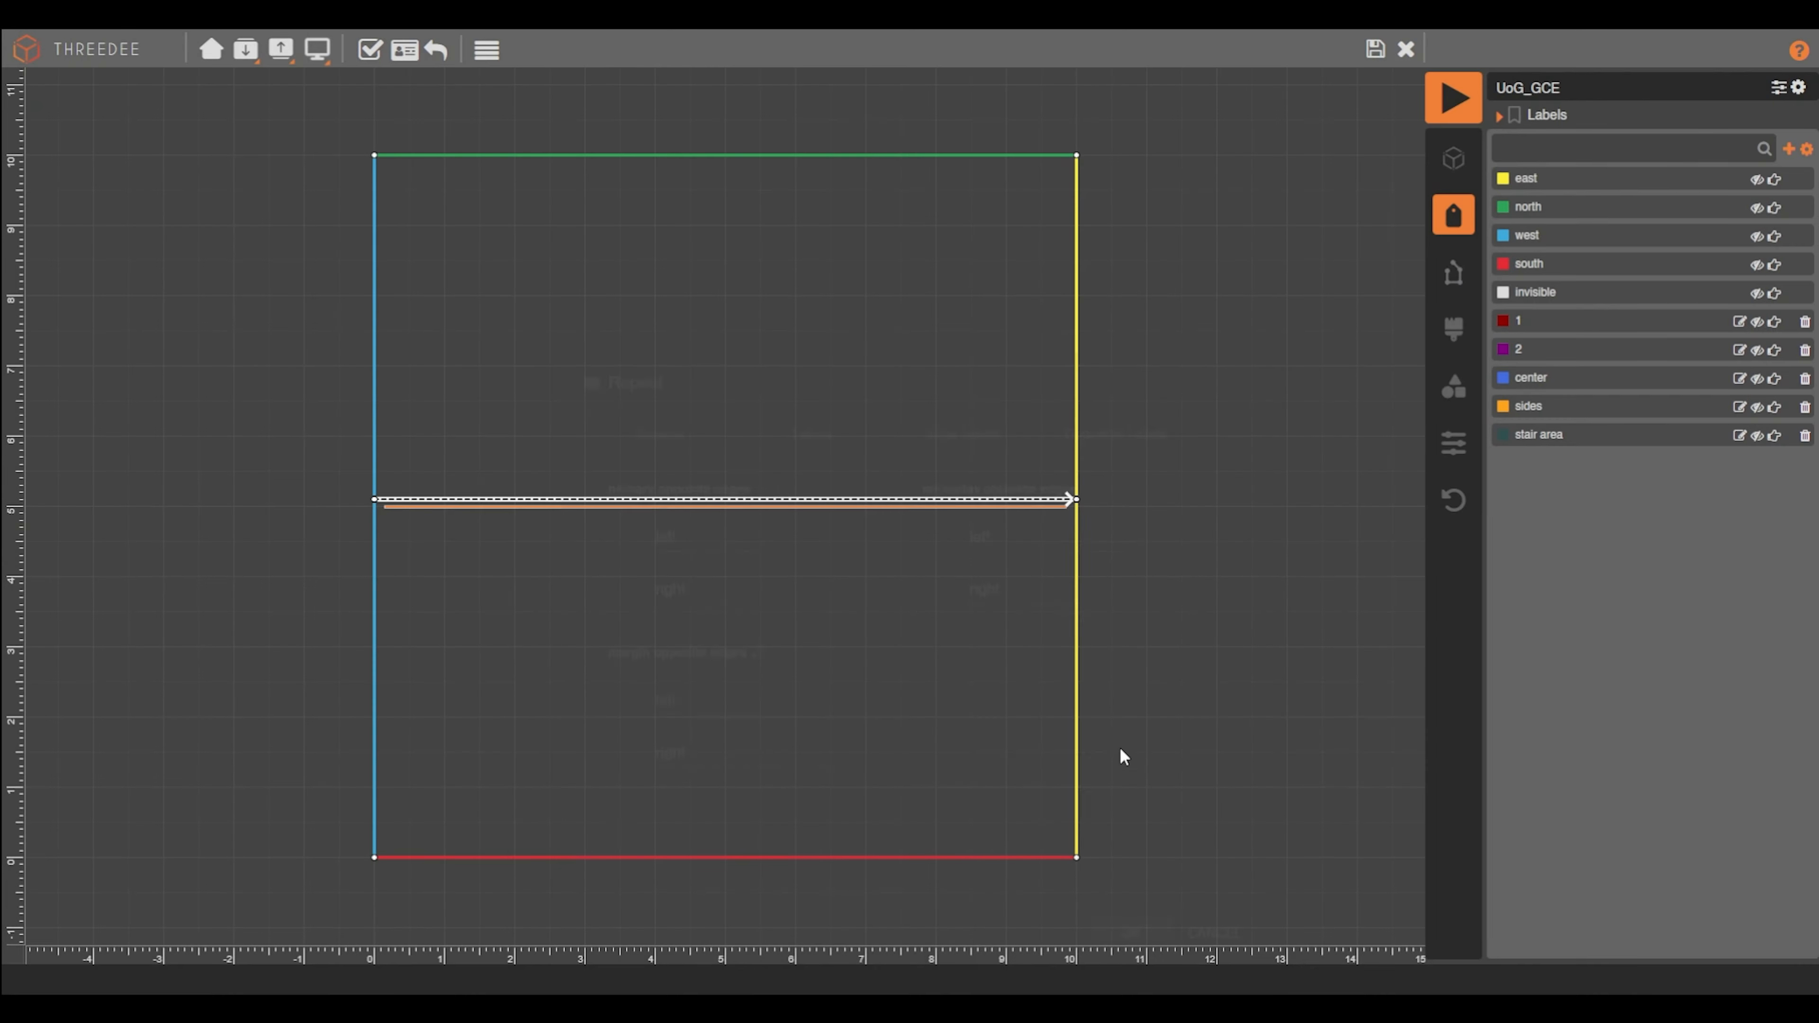
pyautogui.click(1376, 49)
# Add a Select node by label to the repeated cut's output, with the labels east and west
pyautogui.scroll(-1, 764, 496)
pyautogui.moveTo(780, 531); pyautogui.dragTo(846, 532)
pyautogui.click(887, 576)
pyautogui.click(938, 448)
pyautogui.click(933, 495)
pyautogui.click(933, 576)
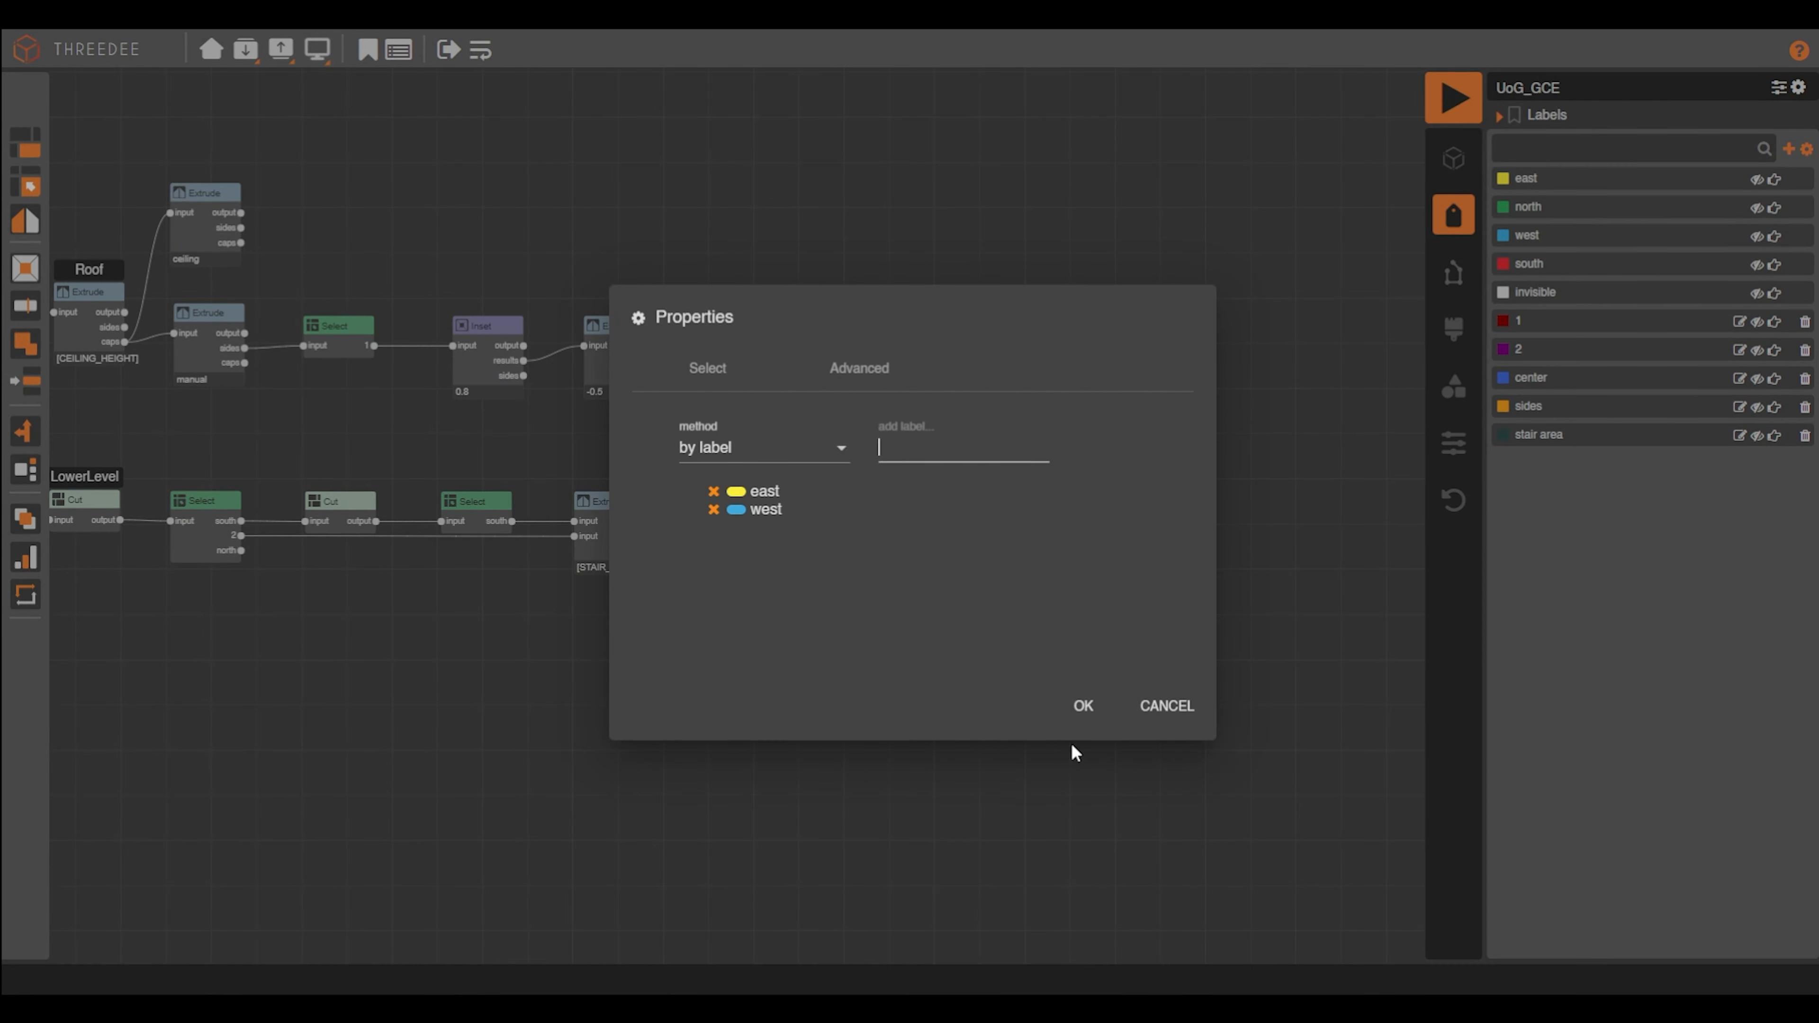
pyautogui.click(1083, 706)
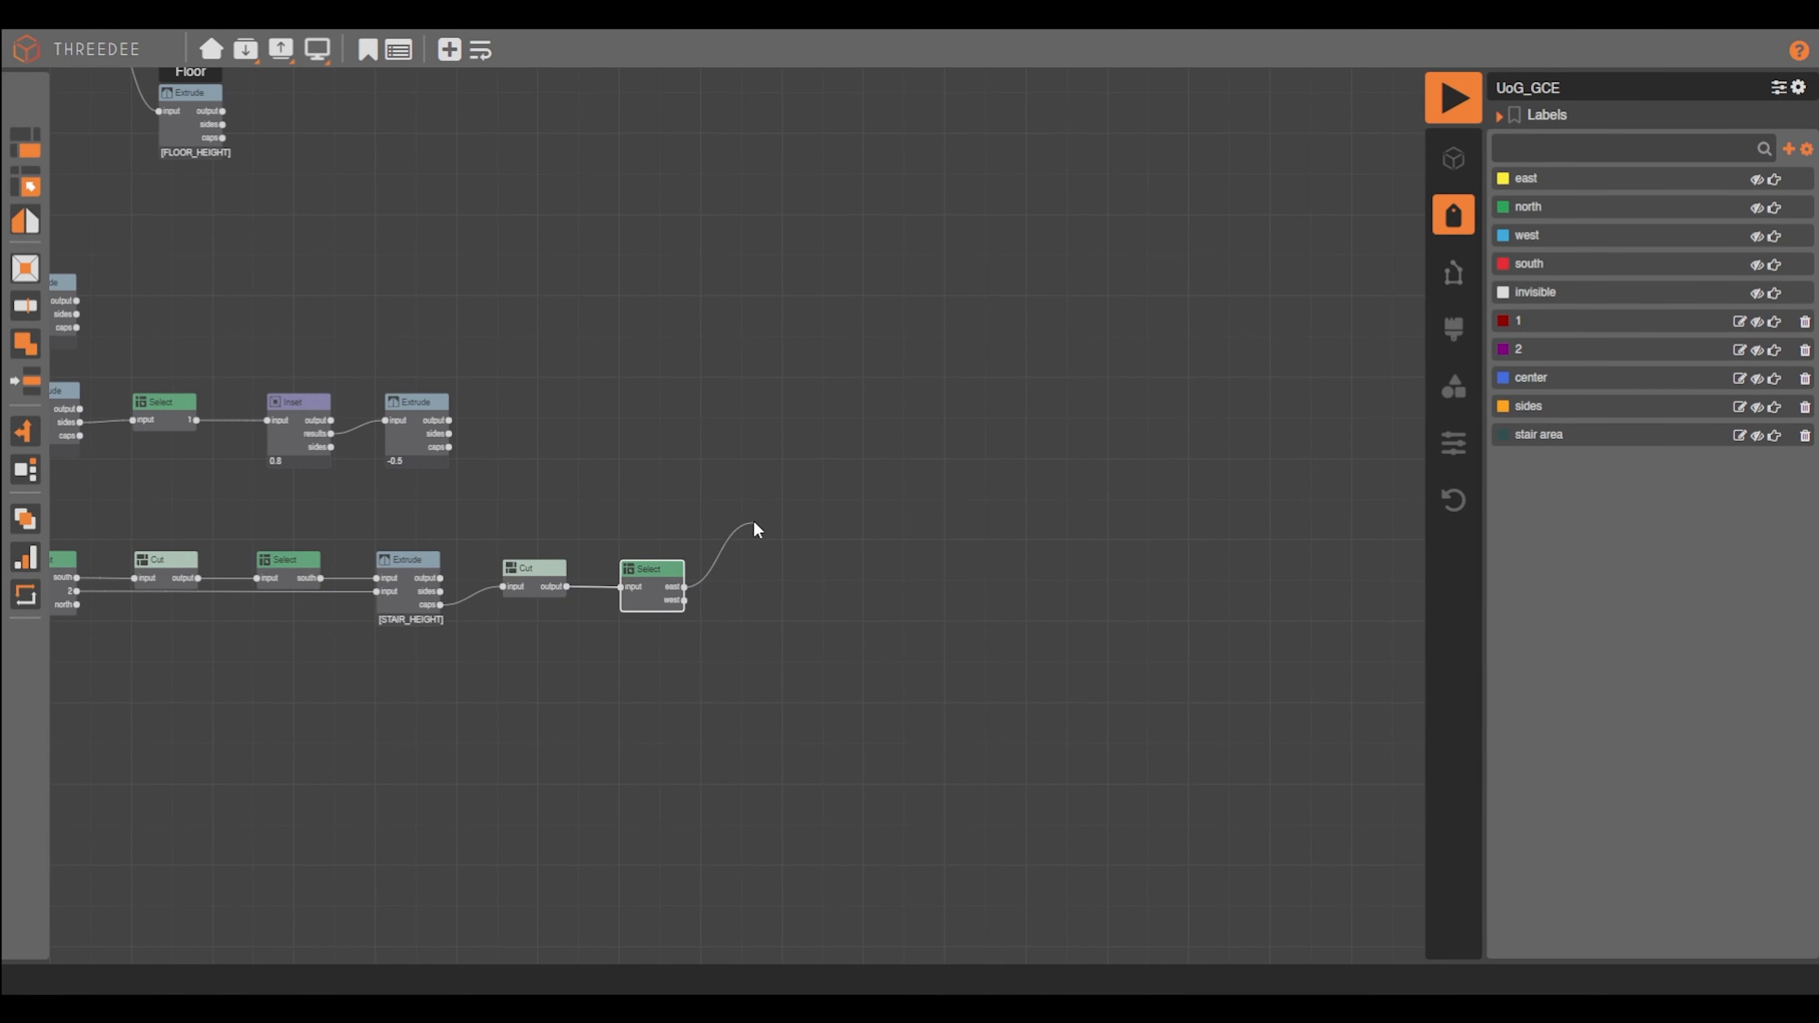
# Add a manual Extrude node to the east output, using the inside wall profile for the north and south labels
pyautogui.moveTo(743, 499); pyautogui.dragTo(745, 501)
pyautogui.click(813, 563)
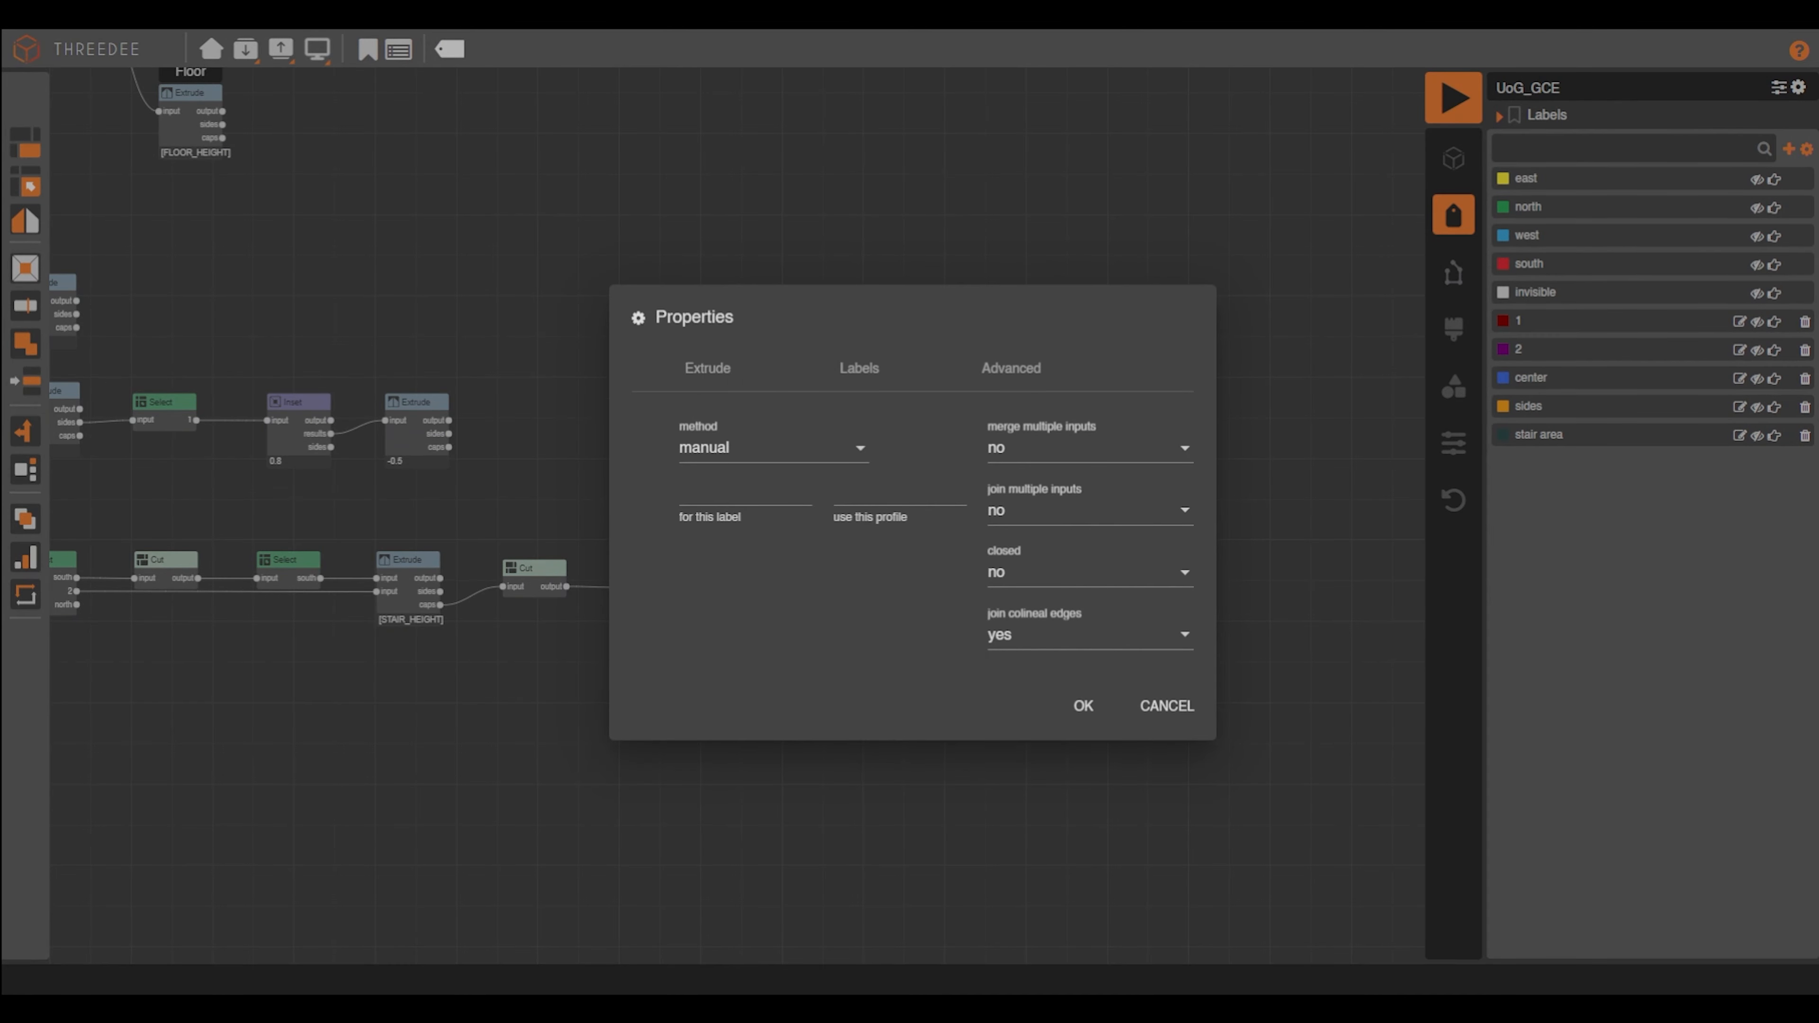
pyautogui.click(745, 493)
pyautogui.click(756, 577)
pyautogui.click(895, 495)
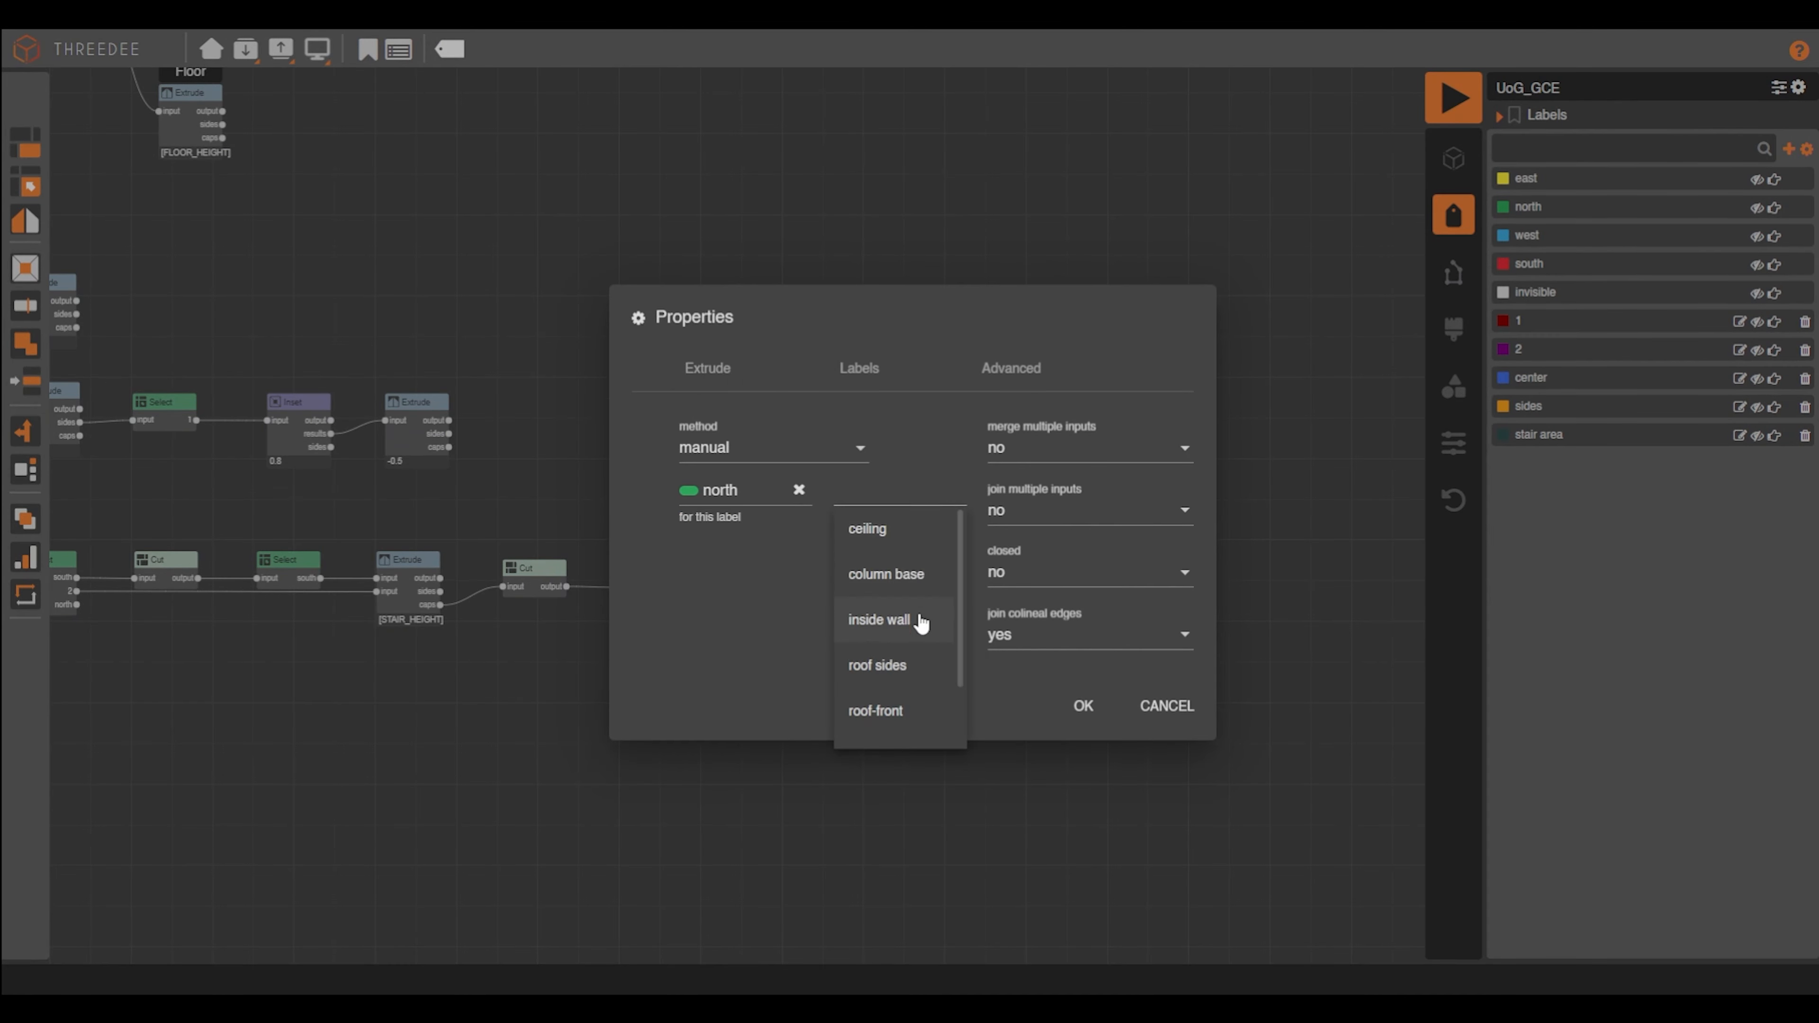
pyautogui.click(917, 621)
pyautogui.click(744, 494)
pyautogui.click(745, 665)
pyautogui.click(888, 495)
pyautogui.click(903, 621)
pyautogui.click(1068, 705)
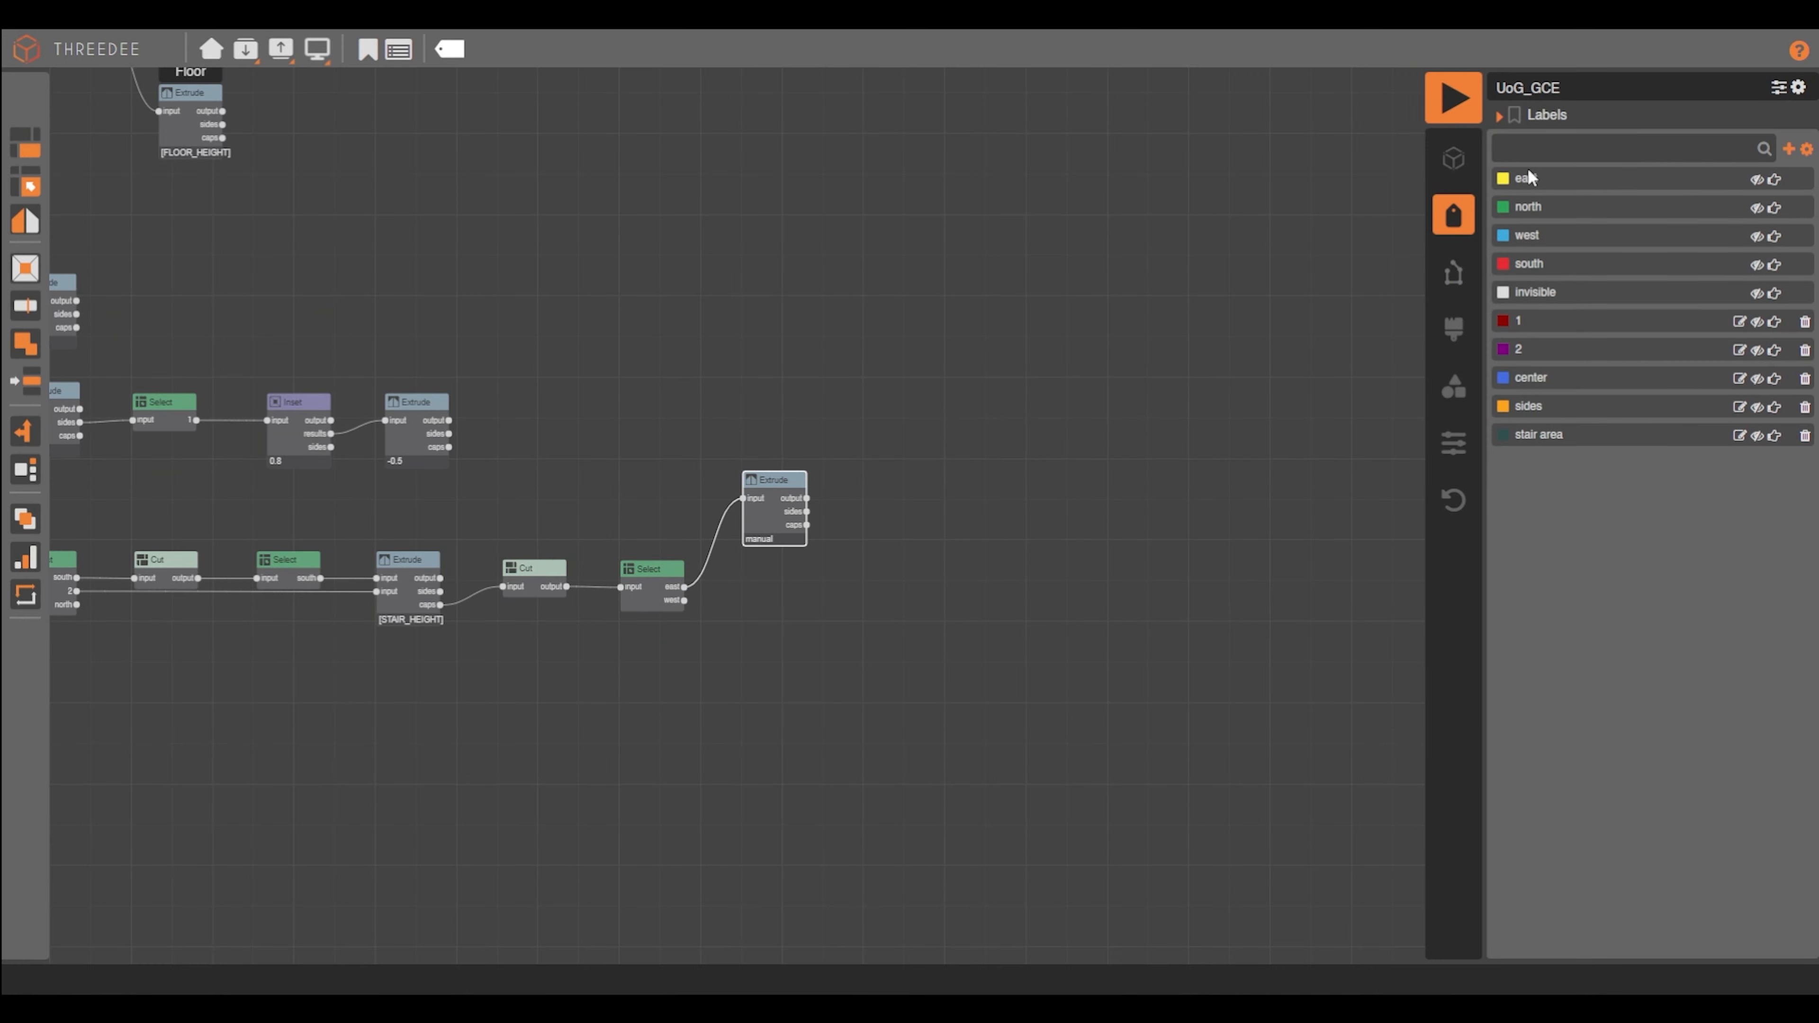
# Open the inside wall profile and examine its stepped outline, then save and close it
pyautogui.click(1449, 269)
pyautogui.click(1743, 237)
pyautogui.moveTo(1262, 420); pyautogui.dragTo(1134, 399, button='middle')
pyautogui.click(1153, 506)
pyautogui.click(1258, 445)
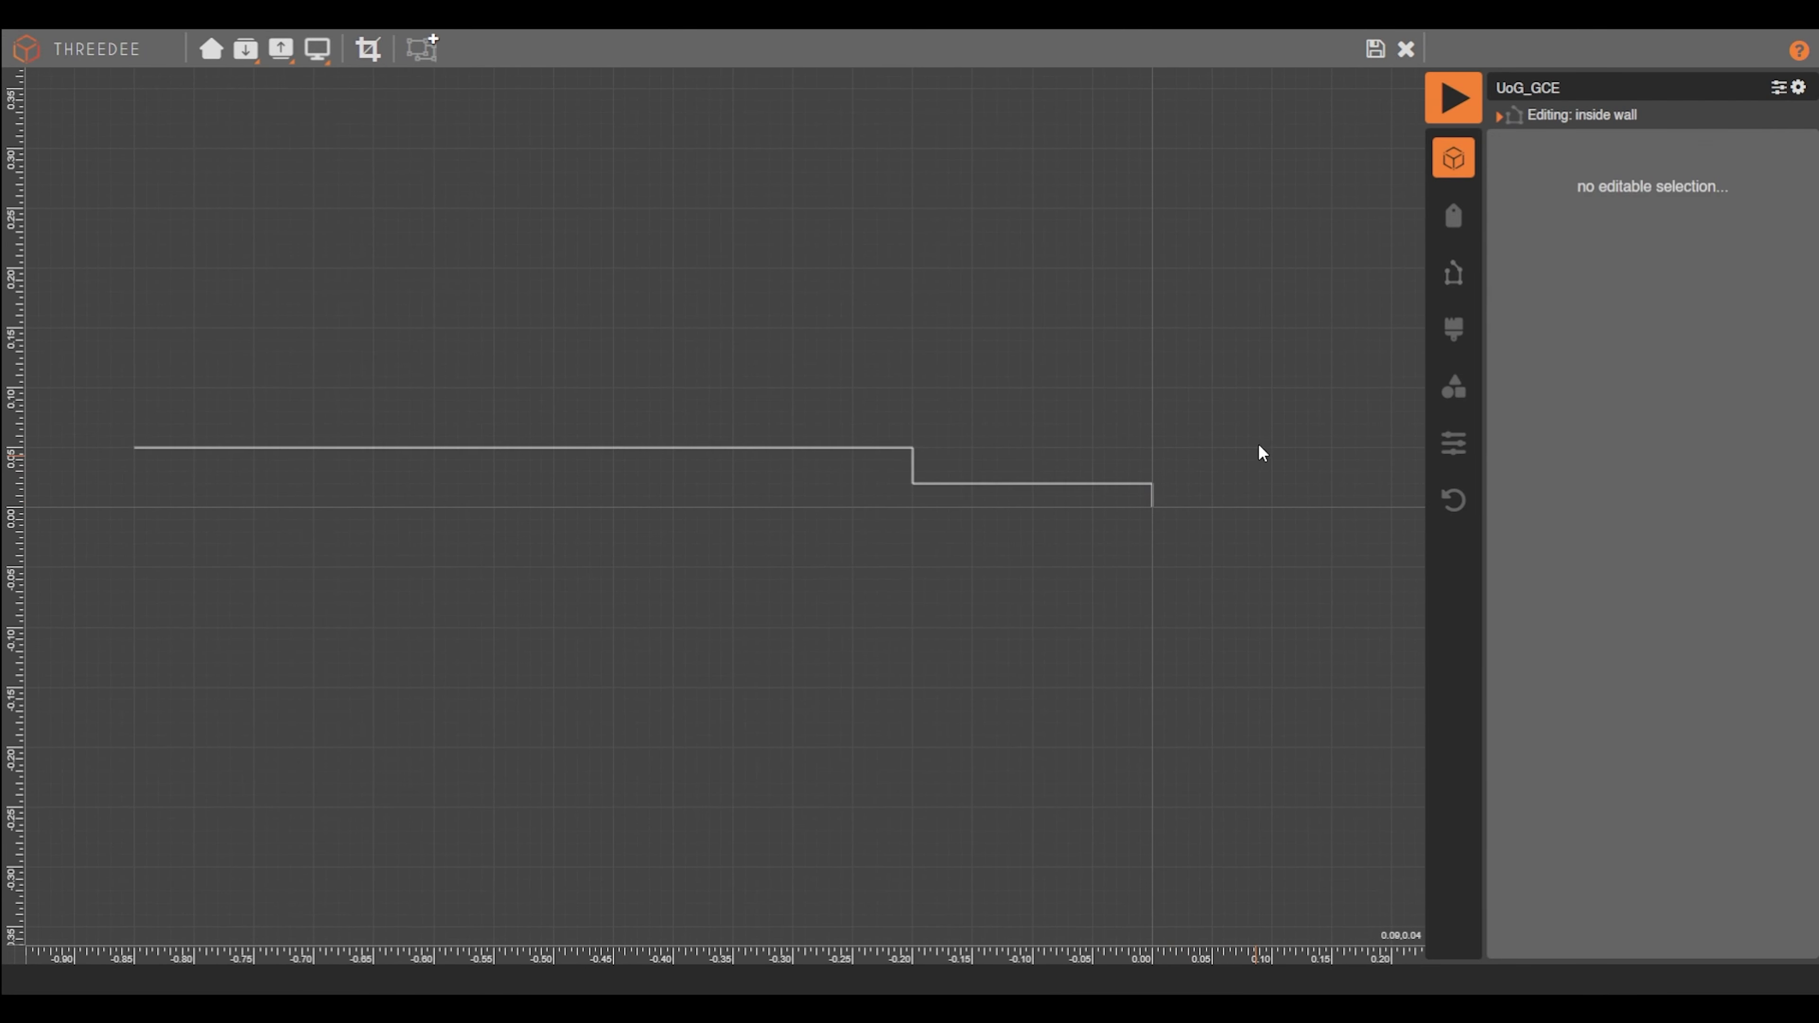
pyautogui.click(1376, 49)
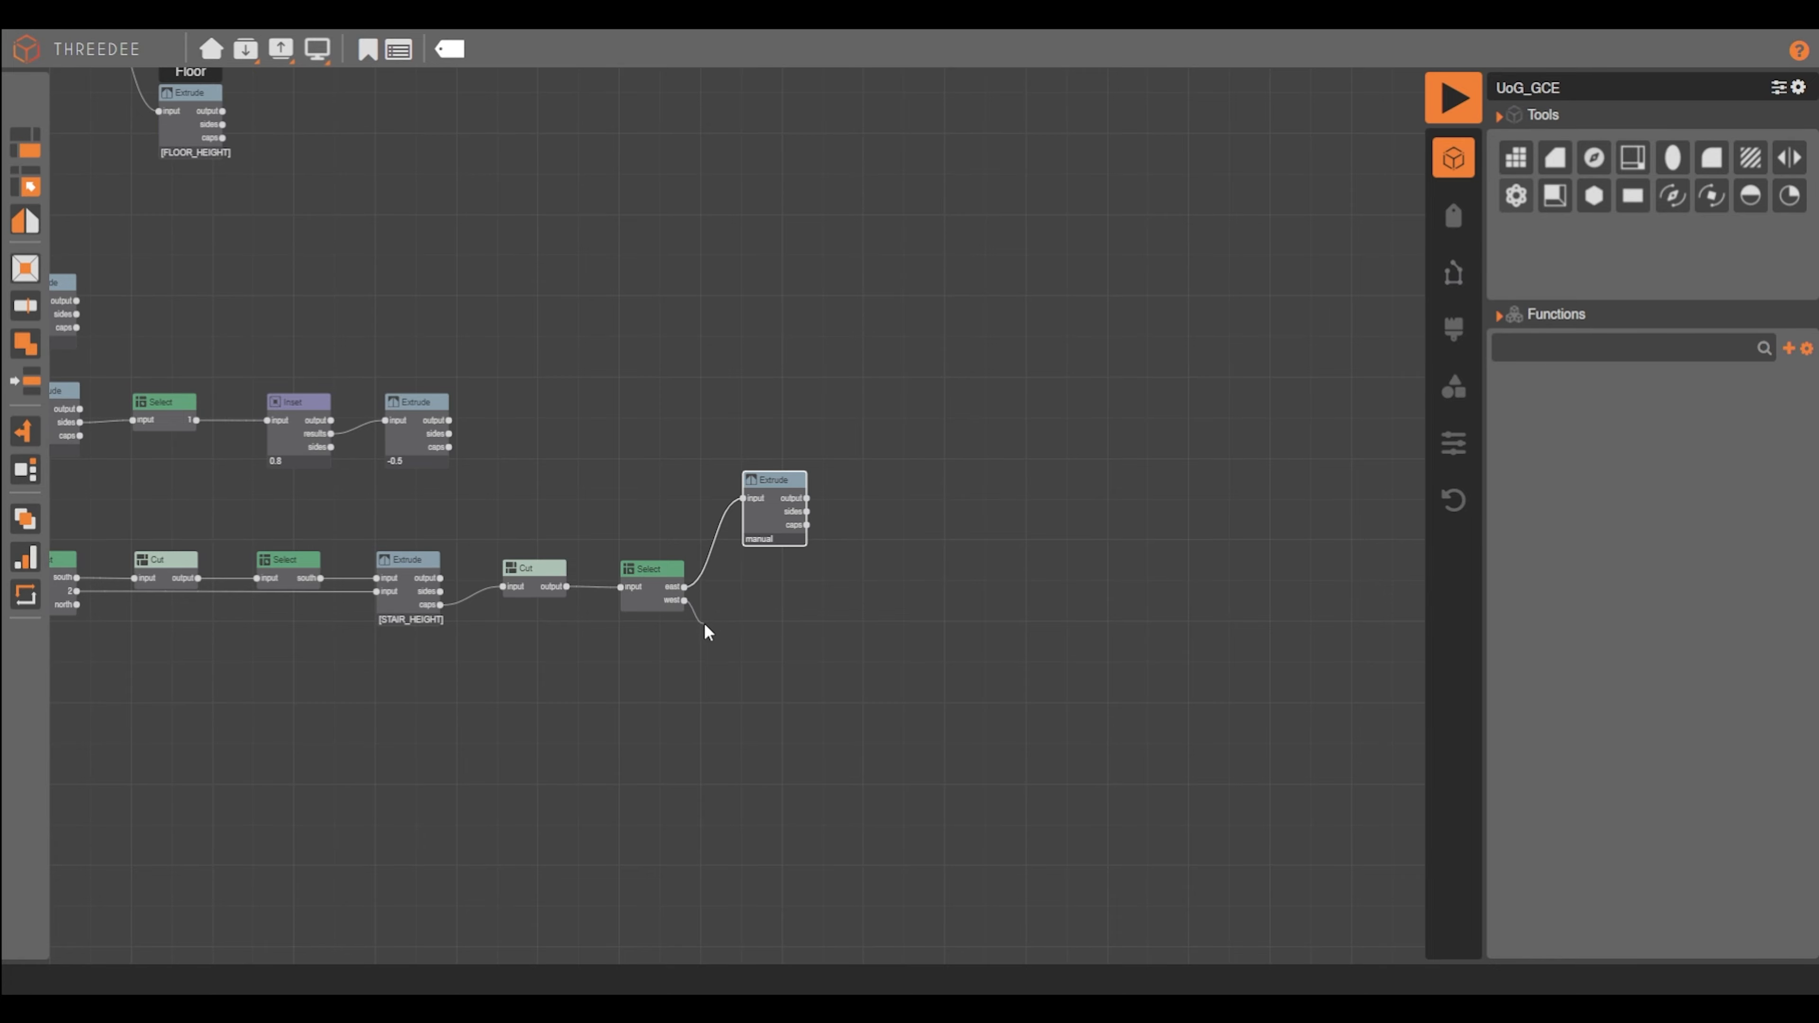
# Add a manual Extrude node to the west output, using the column base profile for the south and north labels
pyautogui.moveTo(729, 634); pyautogui.dragTo(728, 631)
pyautogui.click(783, 695)
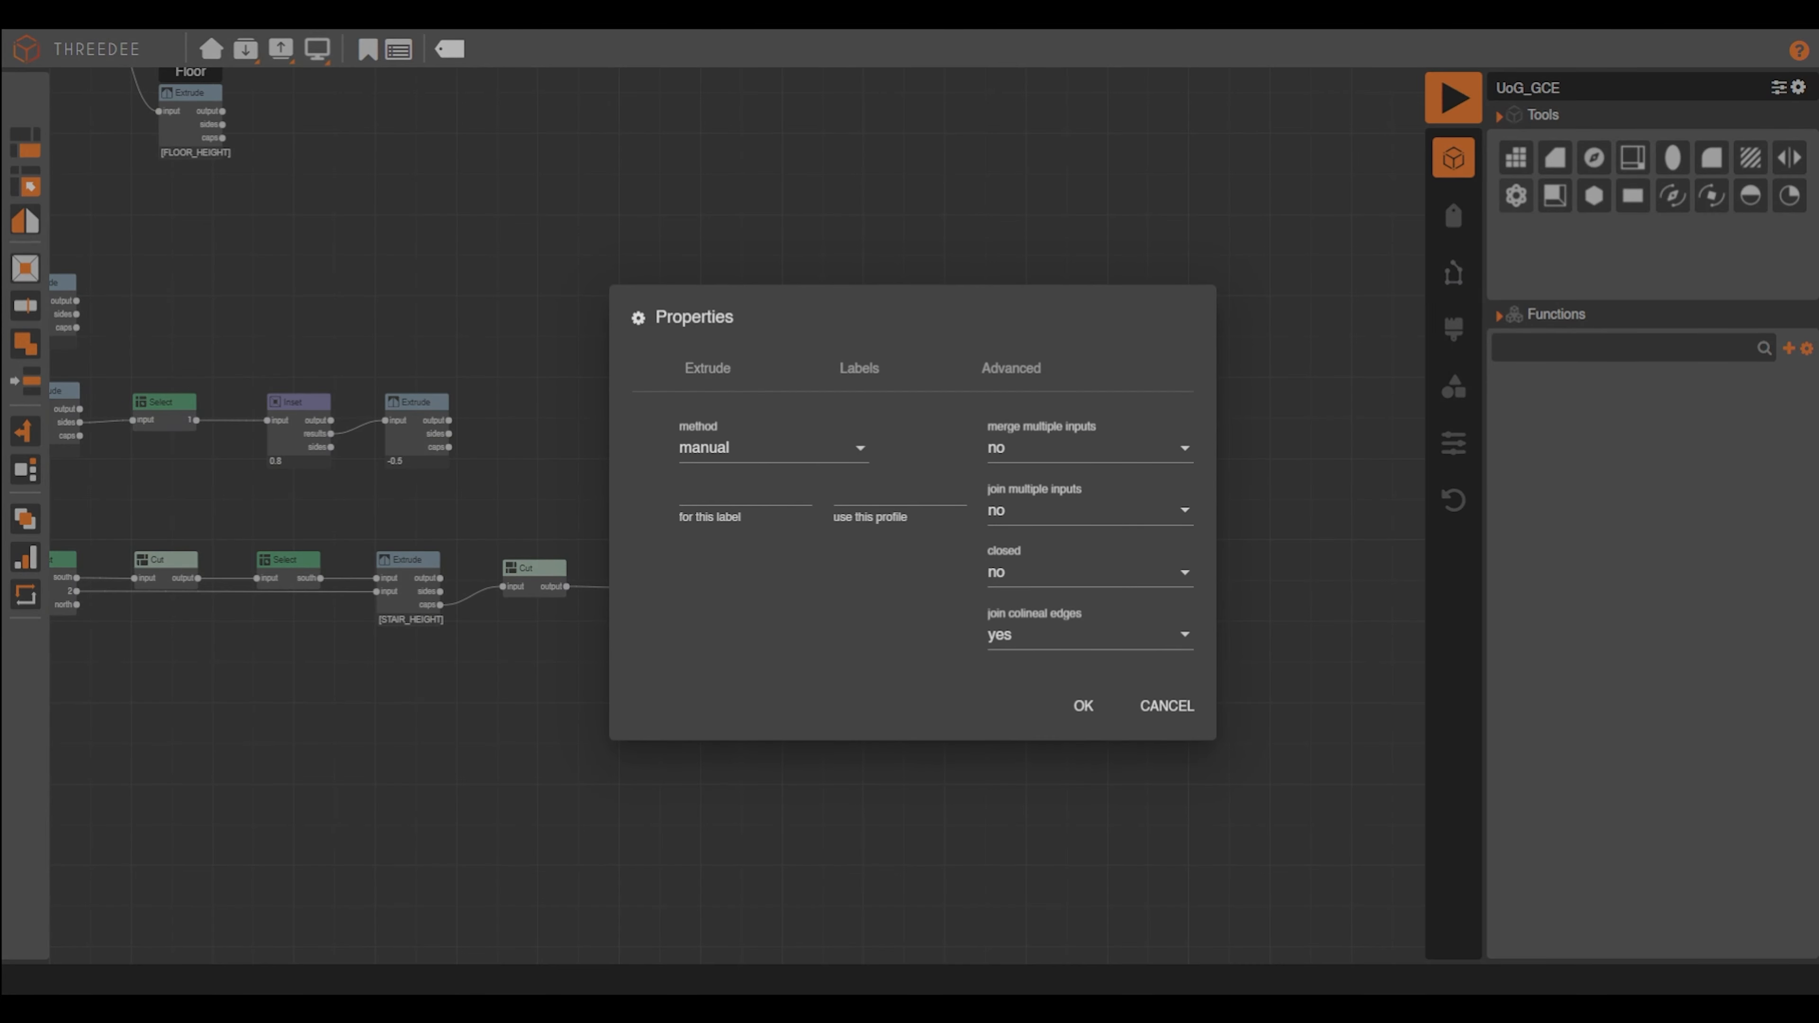
pyautogui.click(781, 510)
pyautogui.click(760, 665)
pyautogui.click(887, 496)
pyautogui.click(900, 574)
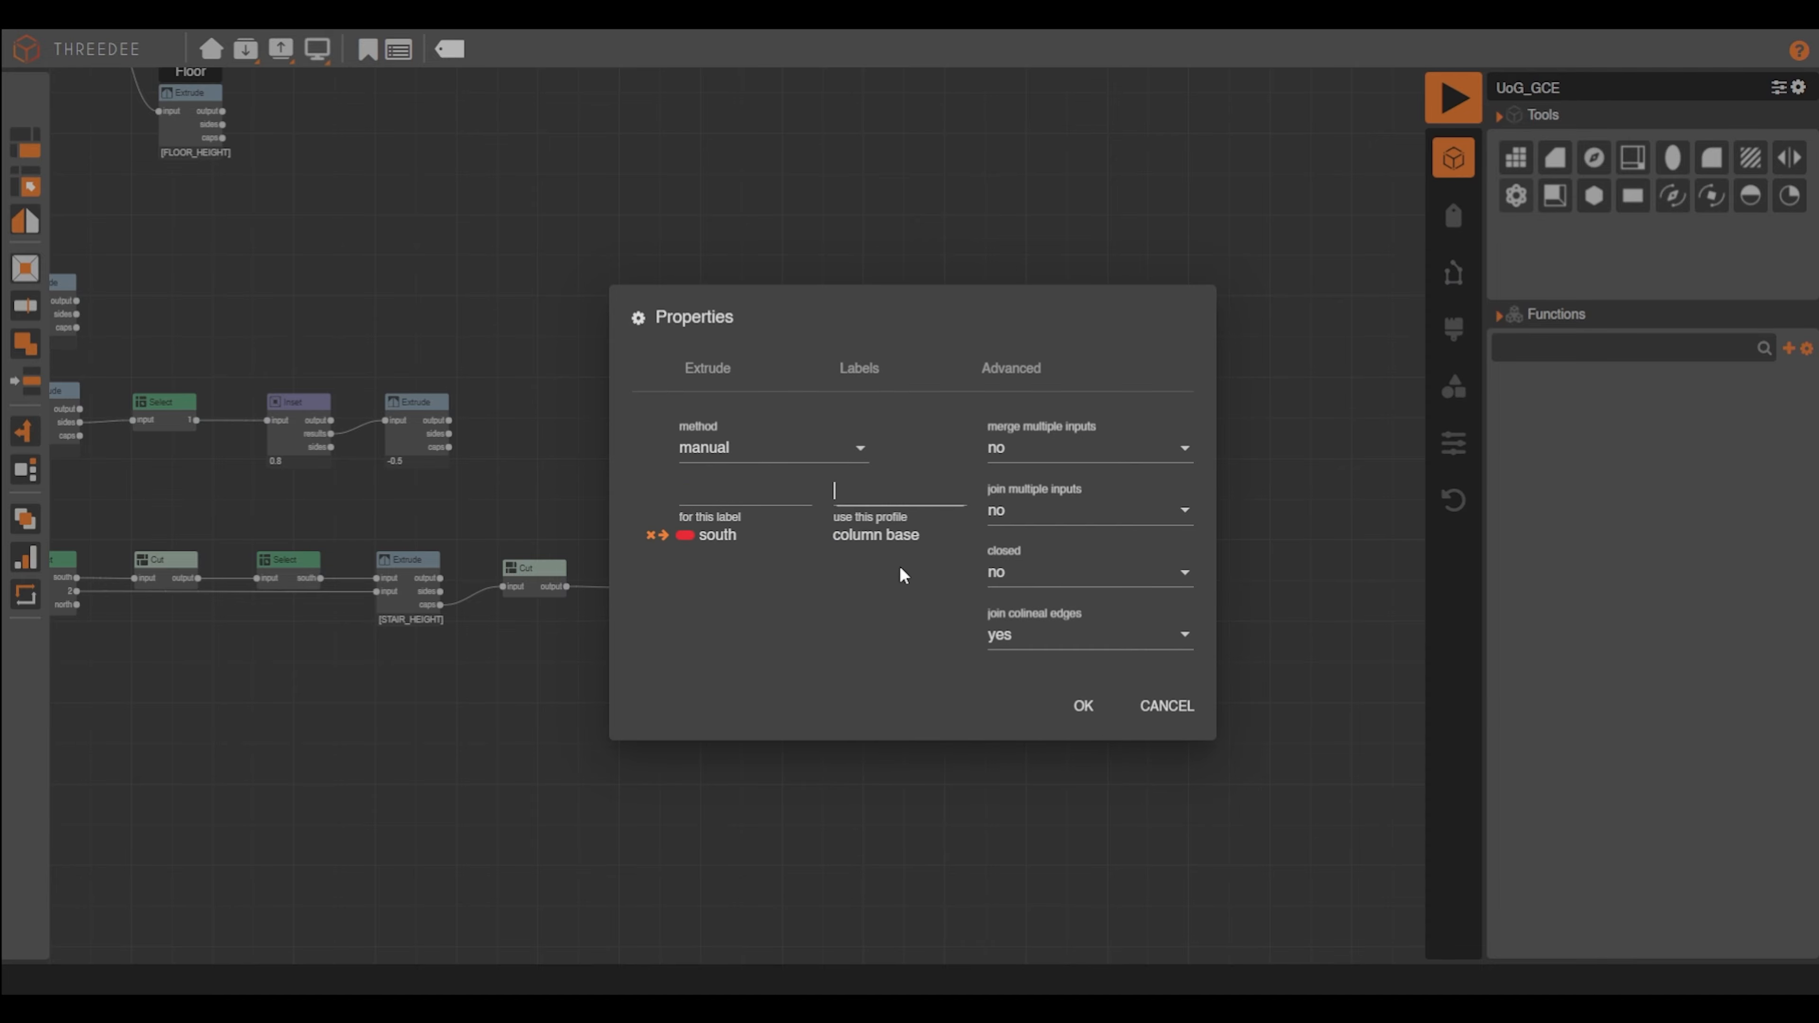
pyautogui.click(773, 498)
pyautogui.click(761, 574)
pyautogui.click(875, 497)
pyautogui.click(898, 576)
pyautogui.click(1083, 706)
# Open the column base profile to examine its outline, then save and close it
pyautogui.click(1453, 273)
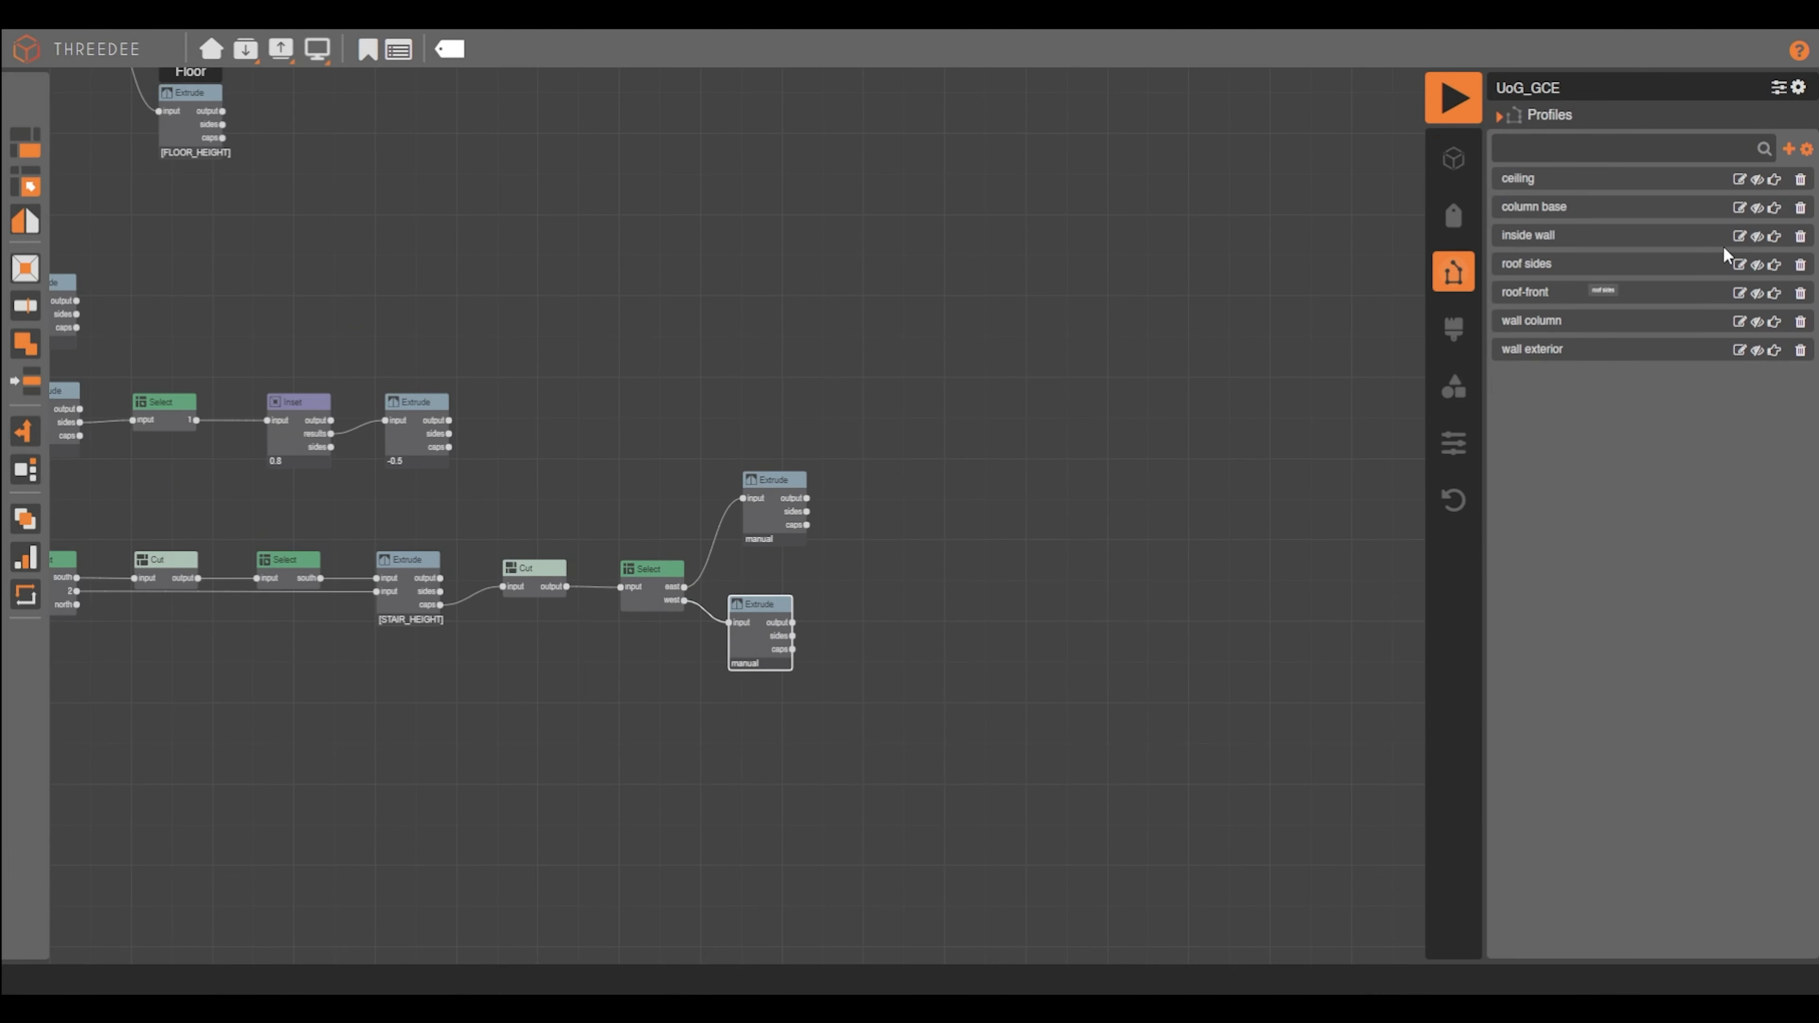
pyautogui.click(1739, 208)
pyautogui.click(1376, 52)
# Bookmark the west Extrude node as Columns
pyautogui.click(758, 625)
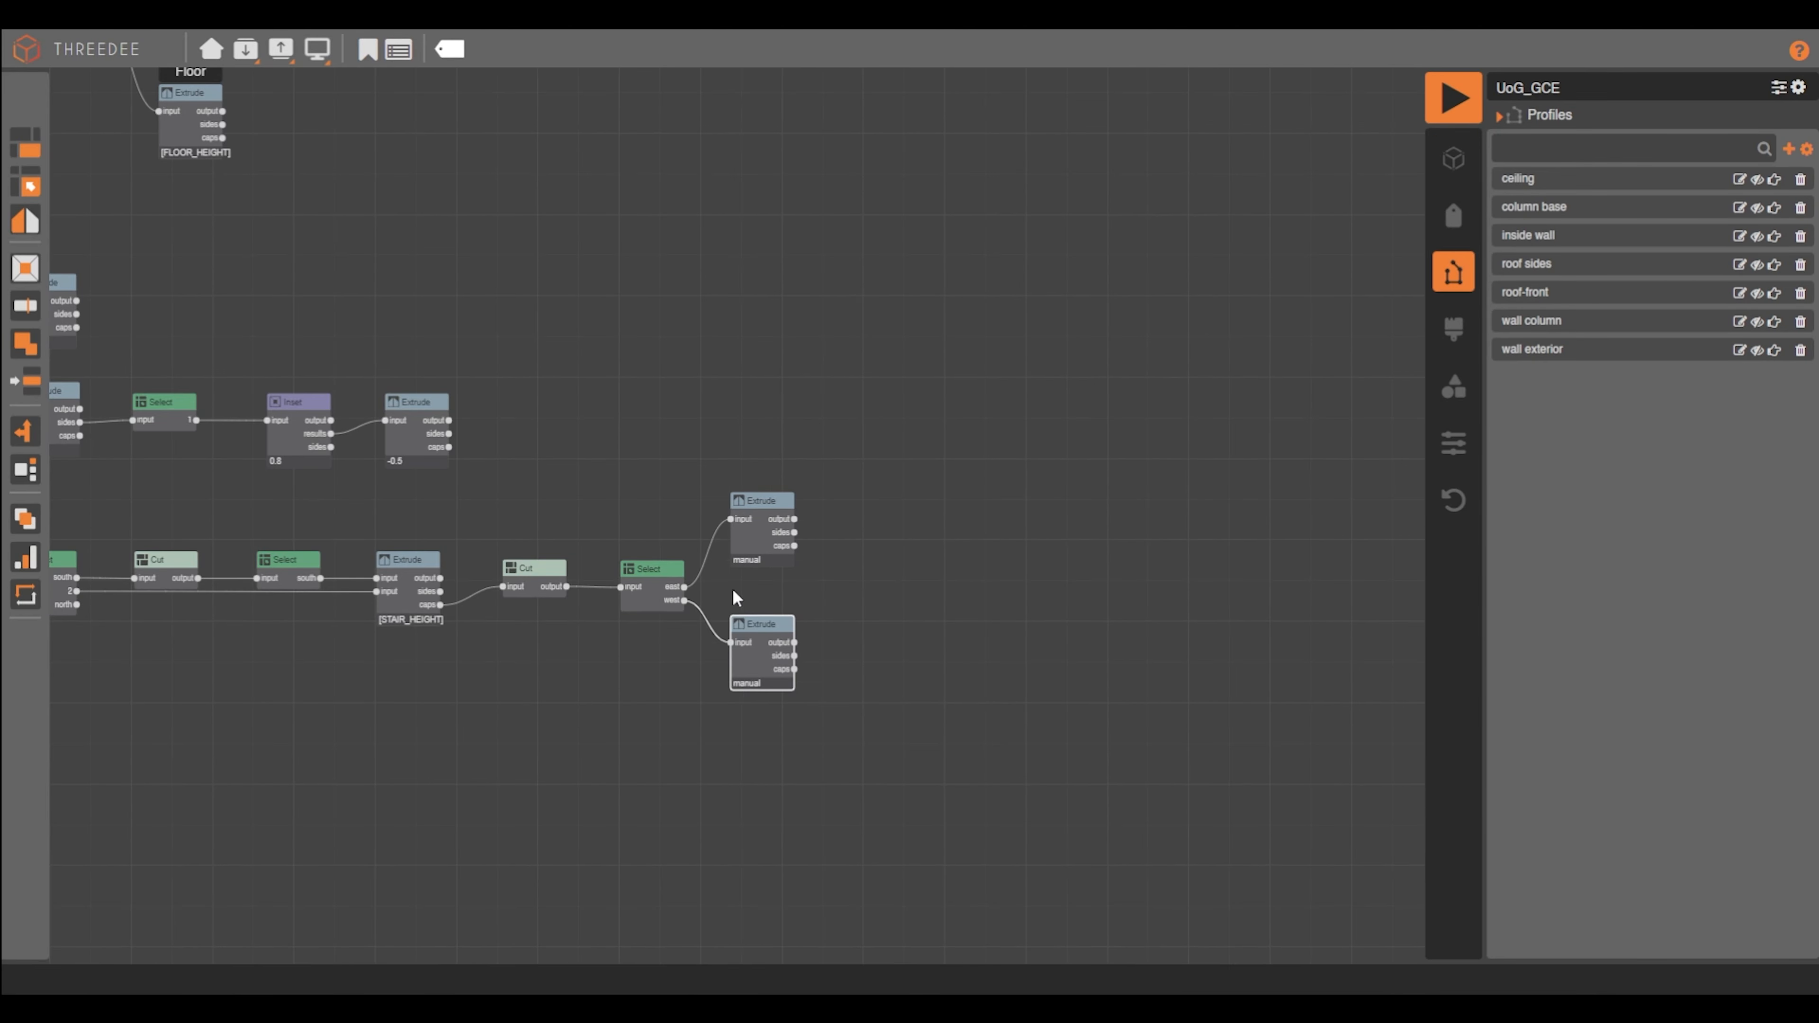
pyautogui.click(367, 50)
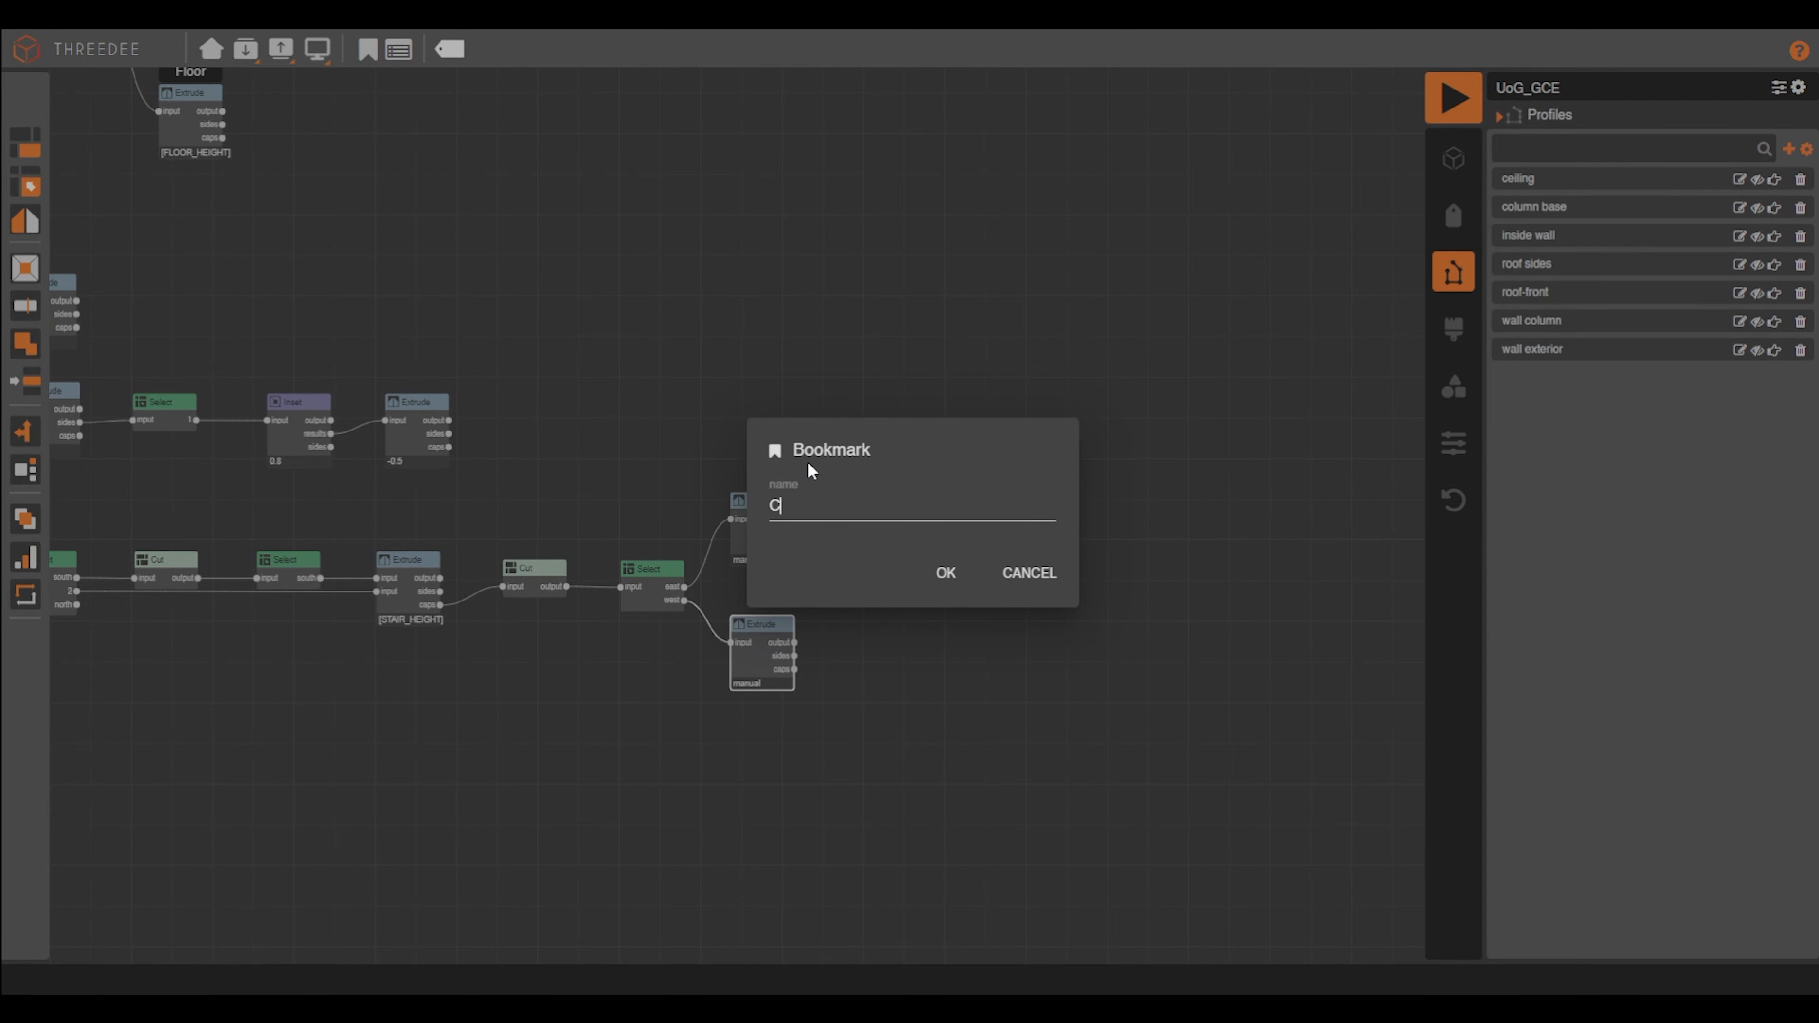
pyautogui.press('Return')
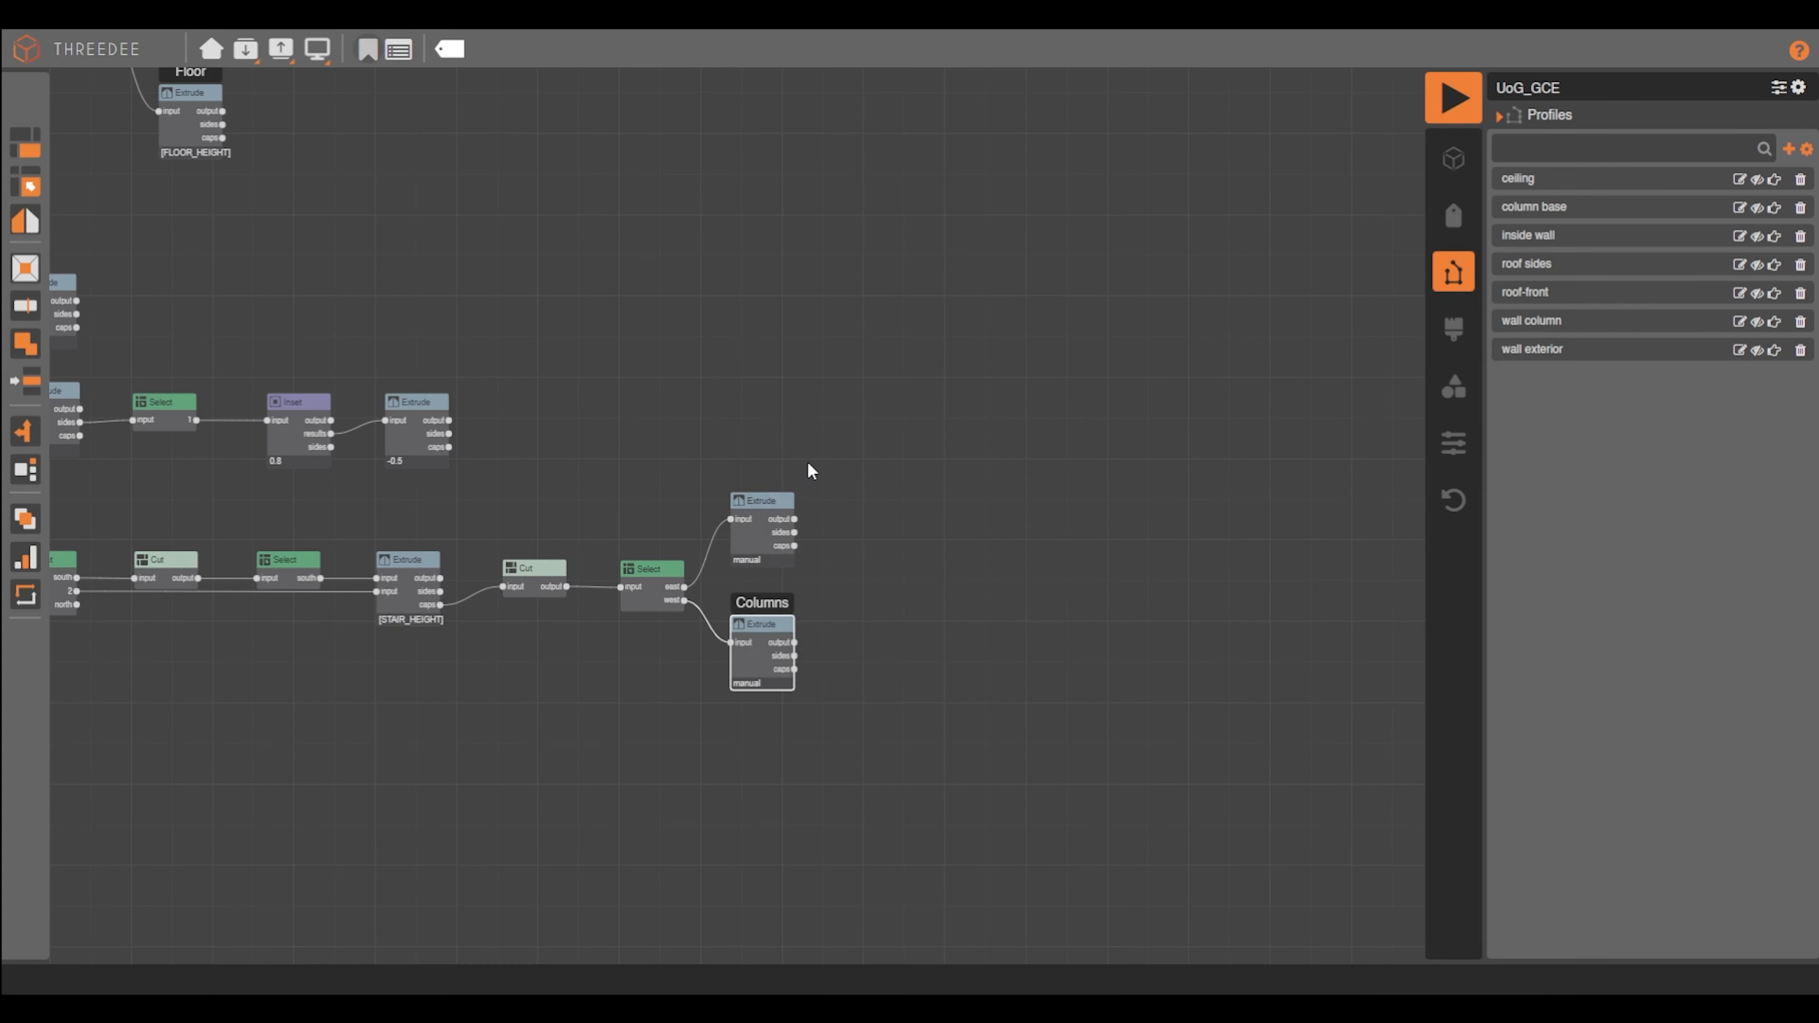
# Add a Cut node to the Columns caps output with a 10 by 10 compass drawing, and draw two vertical cuts at about 4.5 and 5.5
pyautogui.moveTo(856, 667); pyautogui.dragTo(857, 667)
pyautogui.click(400, 50)
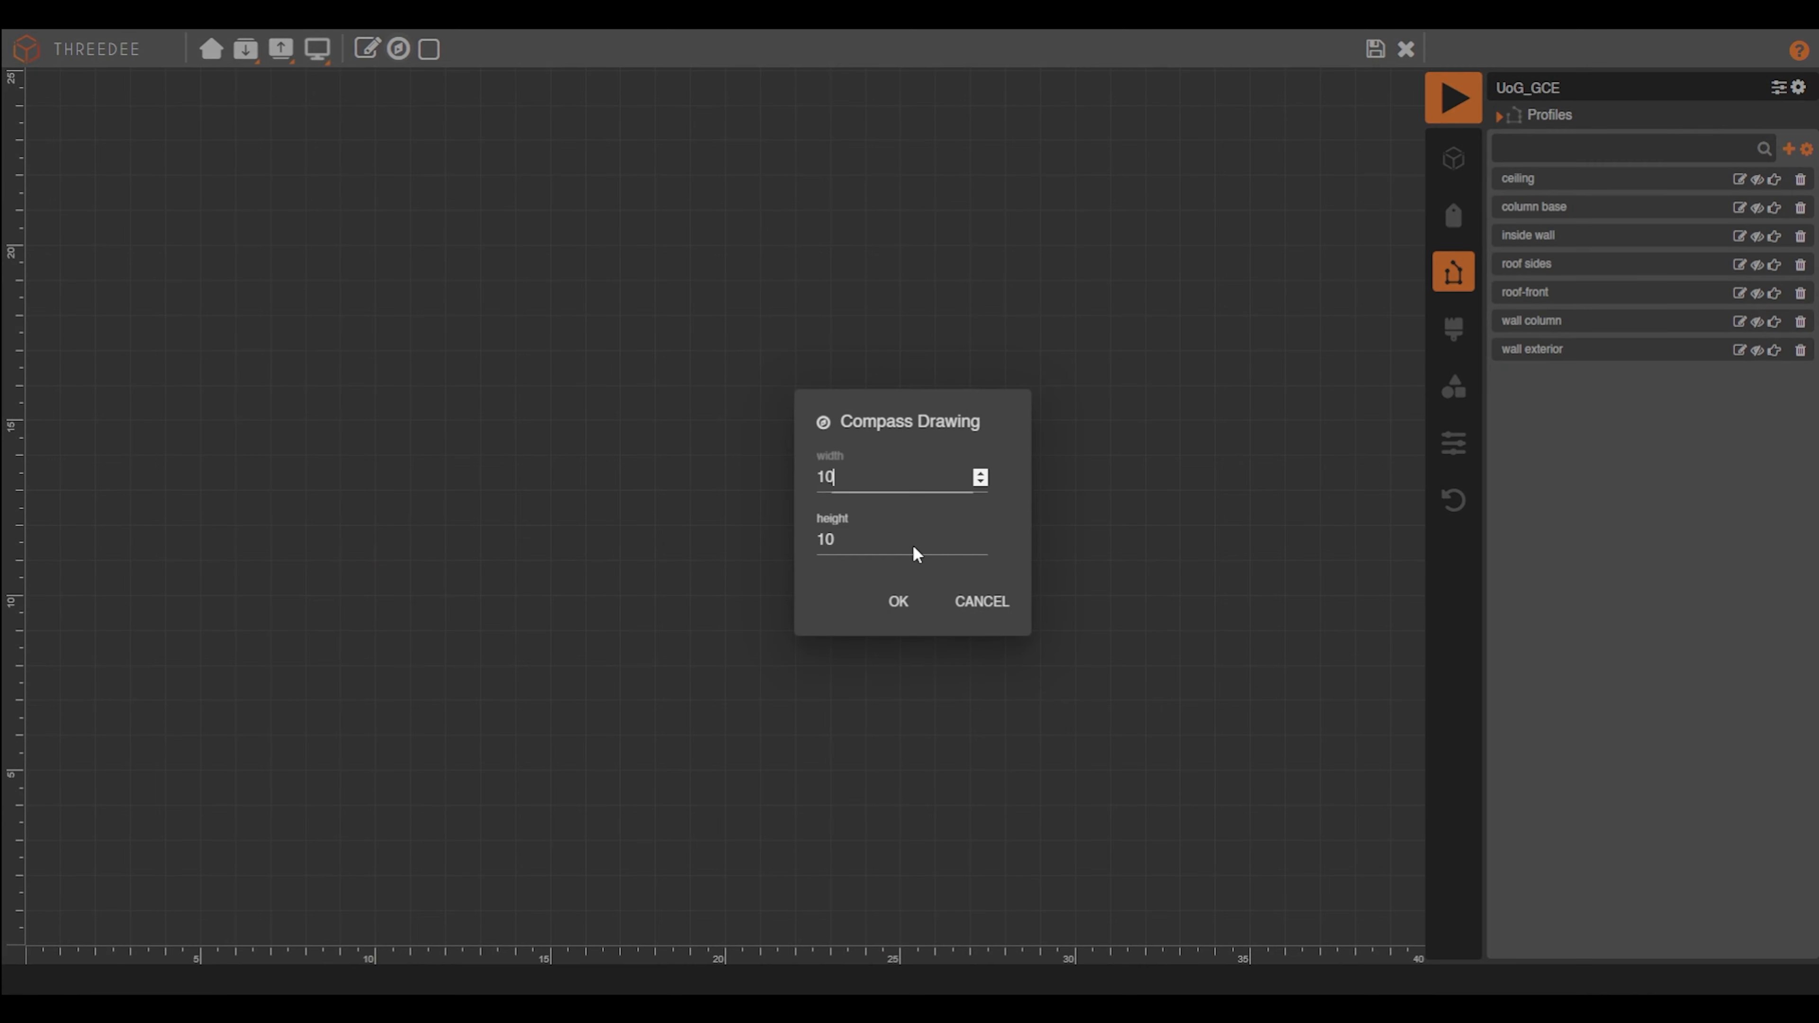
pyautogui.click(899, 601)
pyautogui.moveTo(689, 132); pyautogui.dragTo(692, 915)
pyautogui.moveTo(759, 134); pyautogui.dragTo(763, 846)
# Make the first vertical cut parallel to the west edge at an exact distance of [COL_BASE_WIDTH]
pyautogui.click(375, 488)
pyautogui.click(680, 518)
pyautogui.click(1572, 642)
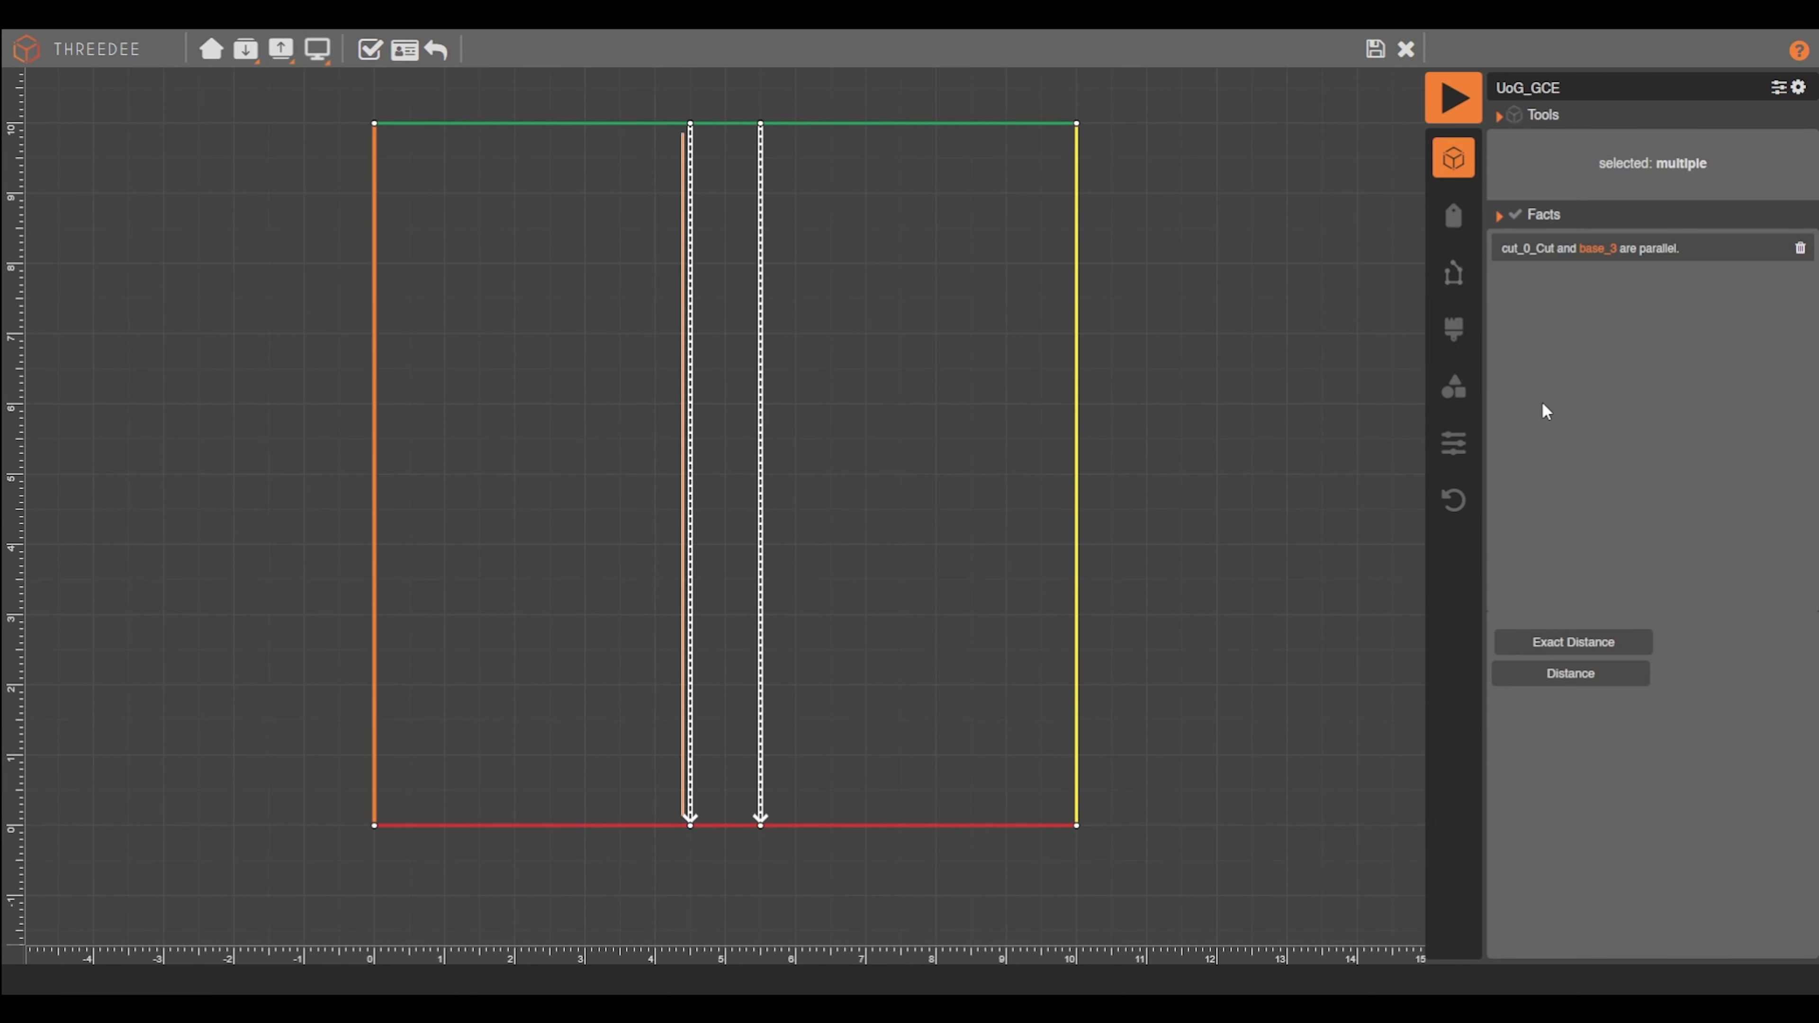
pyautogui.click(1572, 642)
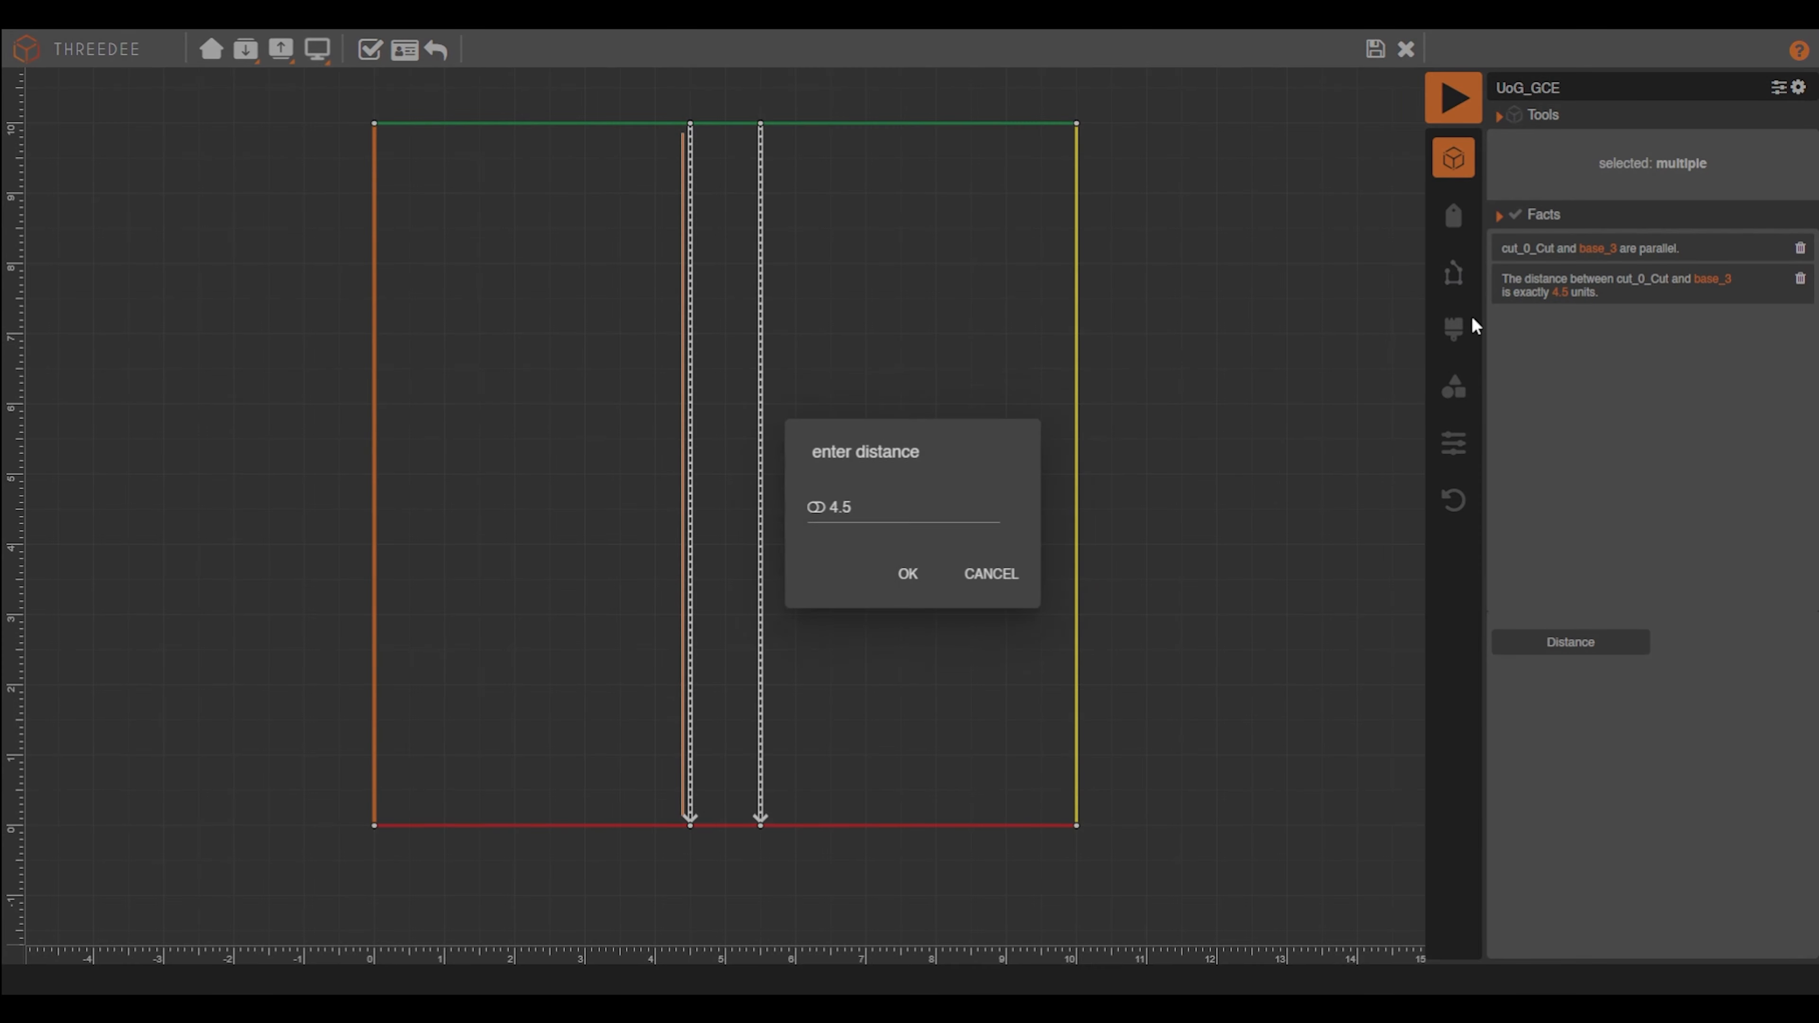
pyautogui.click(813, 507)
pyautogui.click(1005, 544)
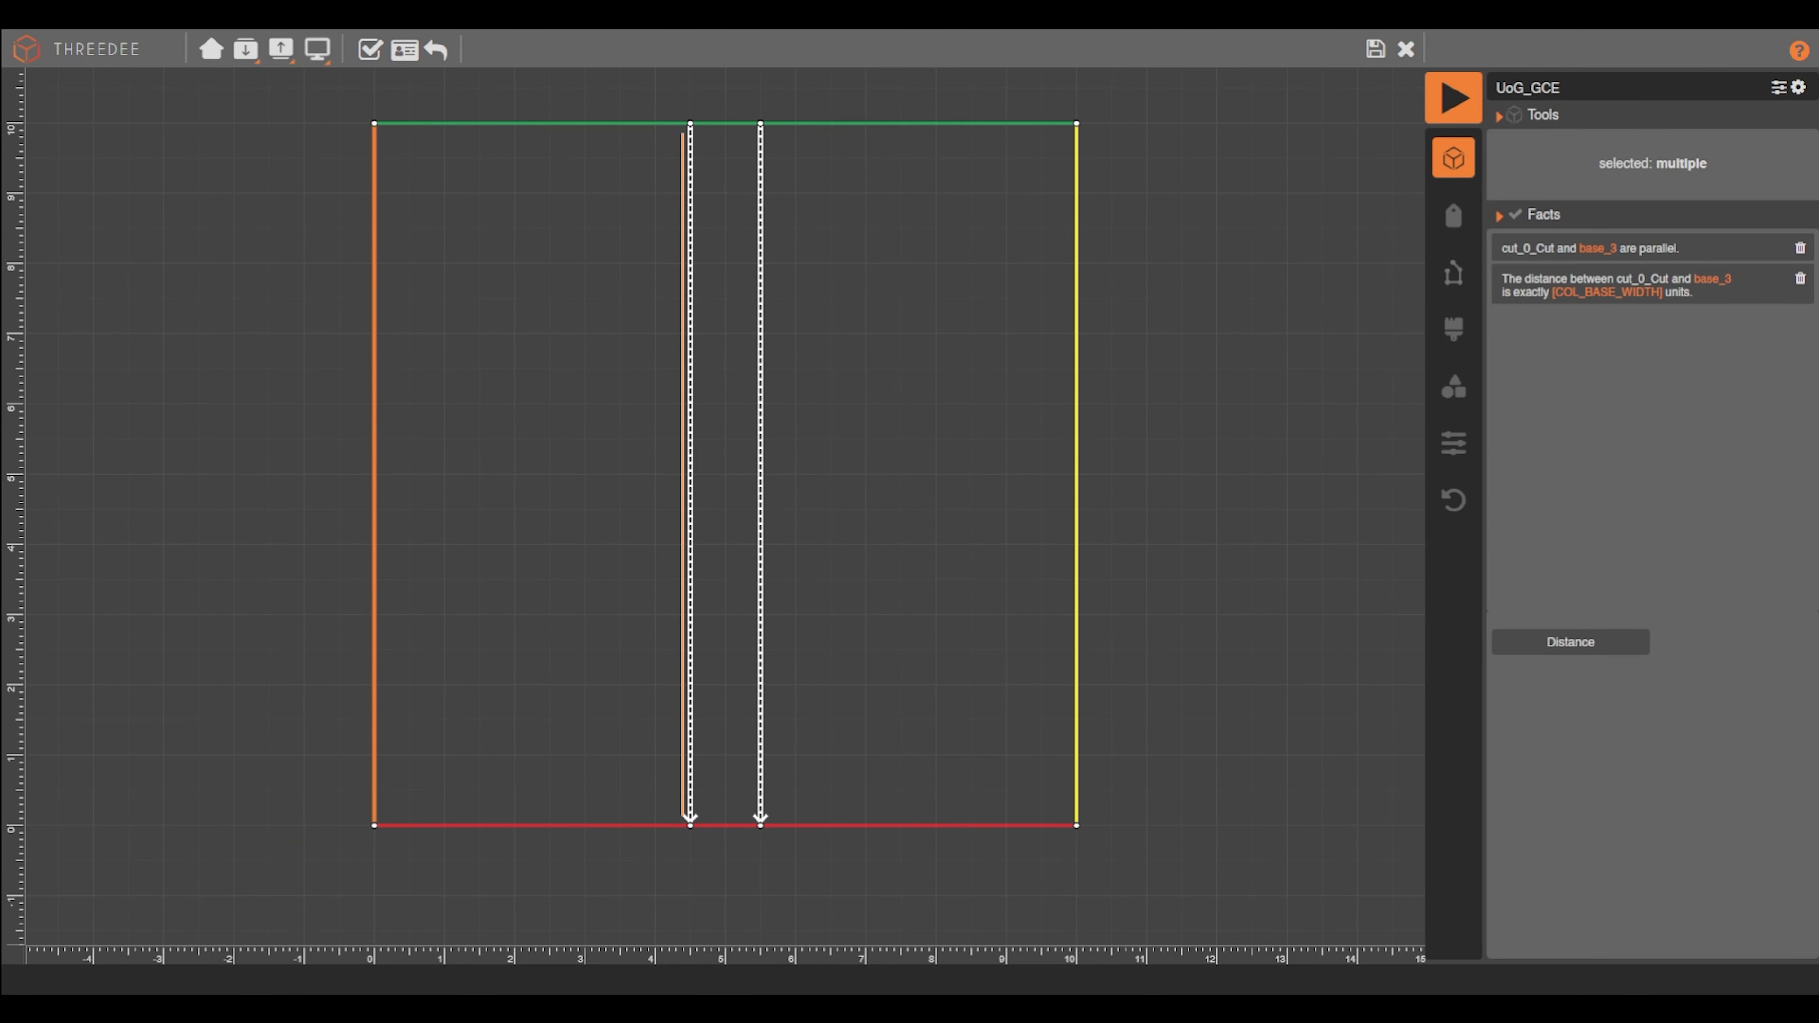
# Make the second vertical cut parallel to the east edge at an exact distance of [COL_BASE_WIDTH]
pyautogui.click(771, 516)
pyautogui.click(762, 520)
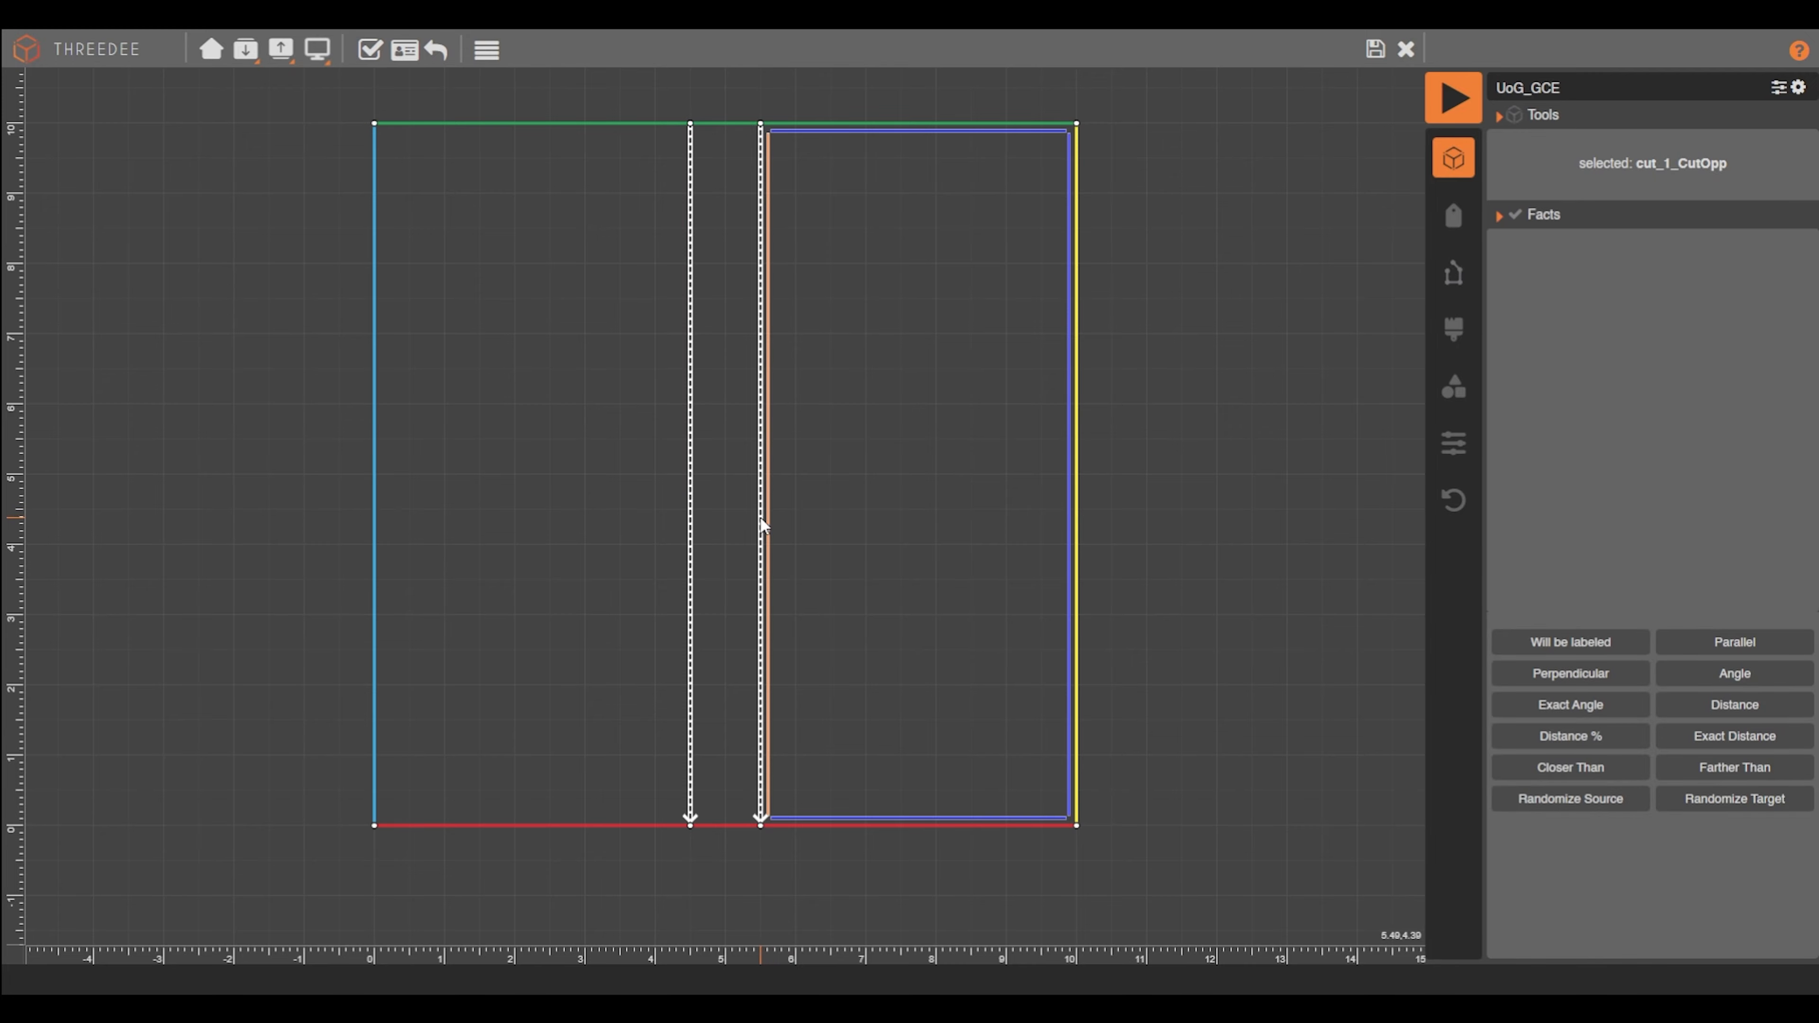
pyautogui.click(1077, 521)
pyautogui.click(1572, 642)
pyautogui.click(1591, 645)
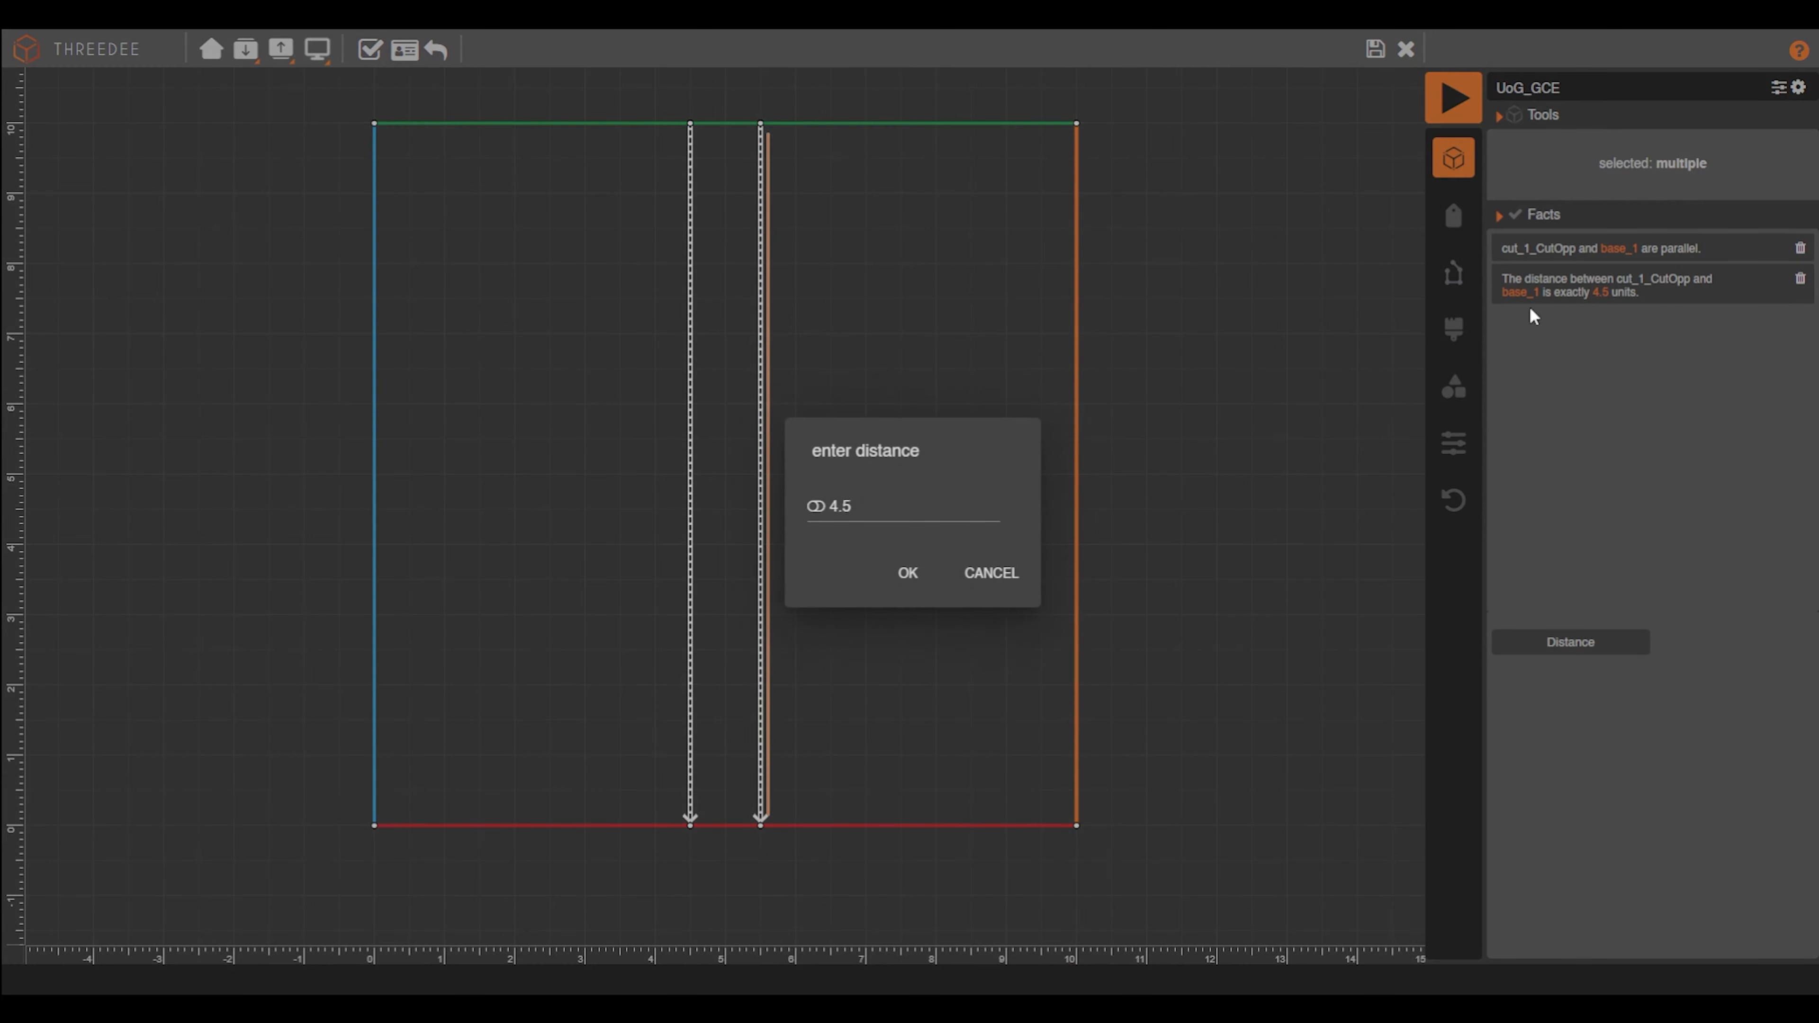
pyautogui.click(816, 506)
pyautogui.click(903, 506)
pyautogui.click(931, 544)
pyautogui.click(907, 573)
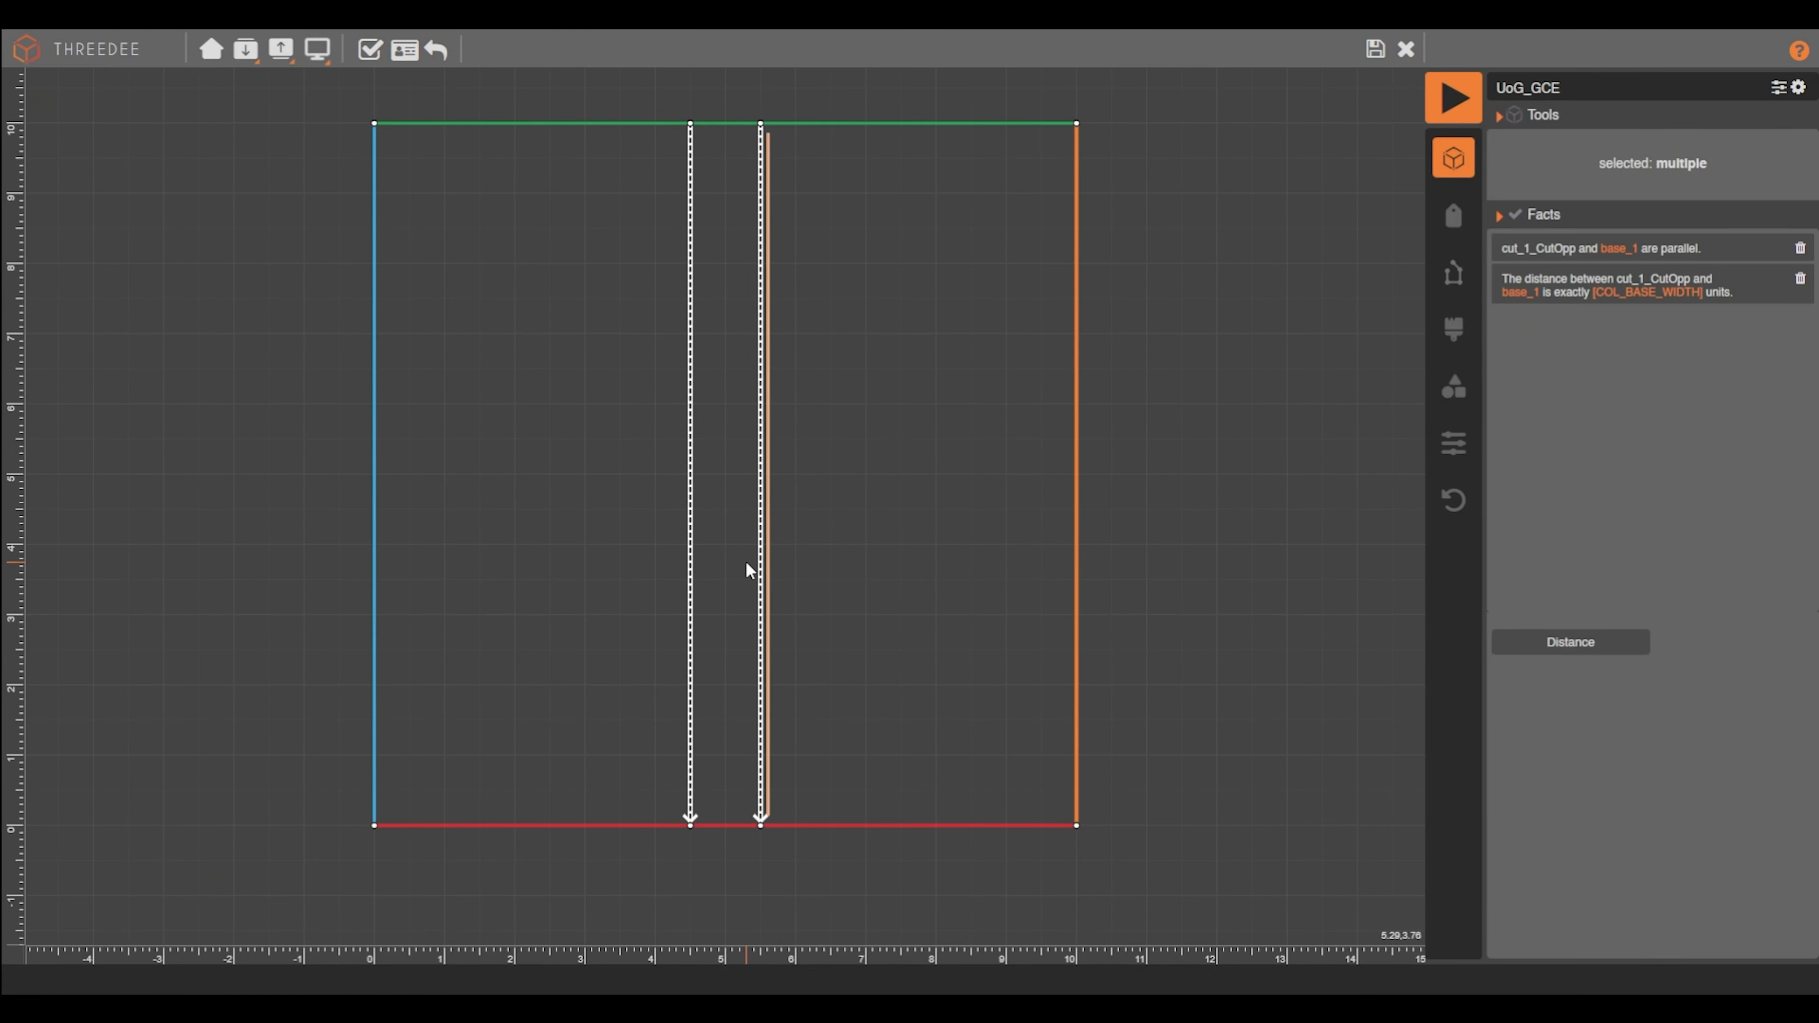
# Label the two outer regions of the column cut as 1, then save the cut
pyautogui.click(755, 537)
pyautogui.click(766, 543)
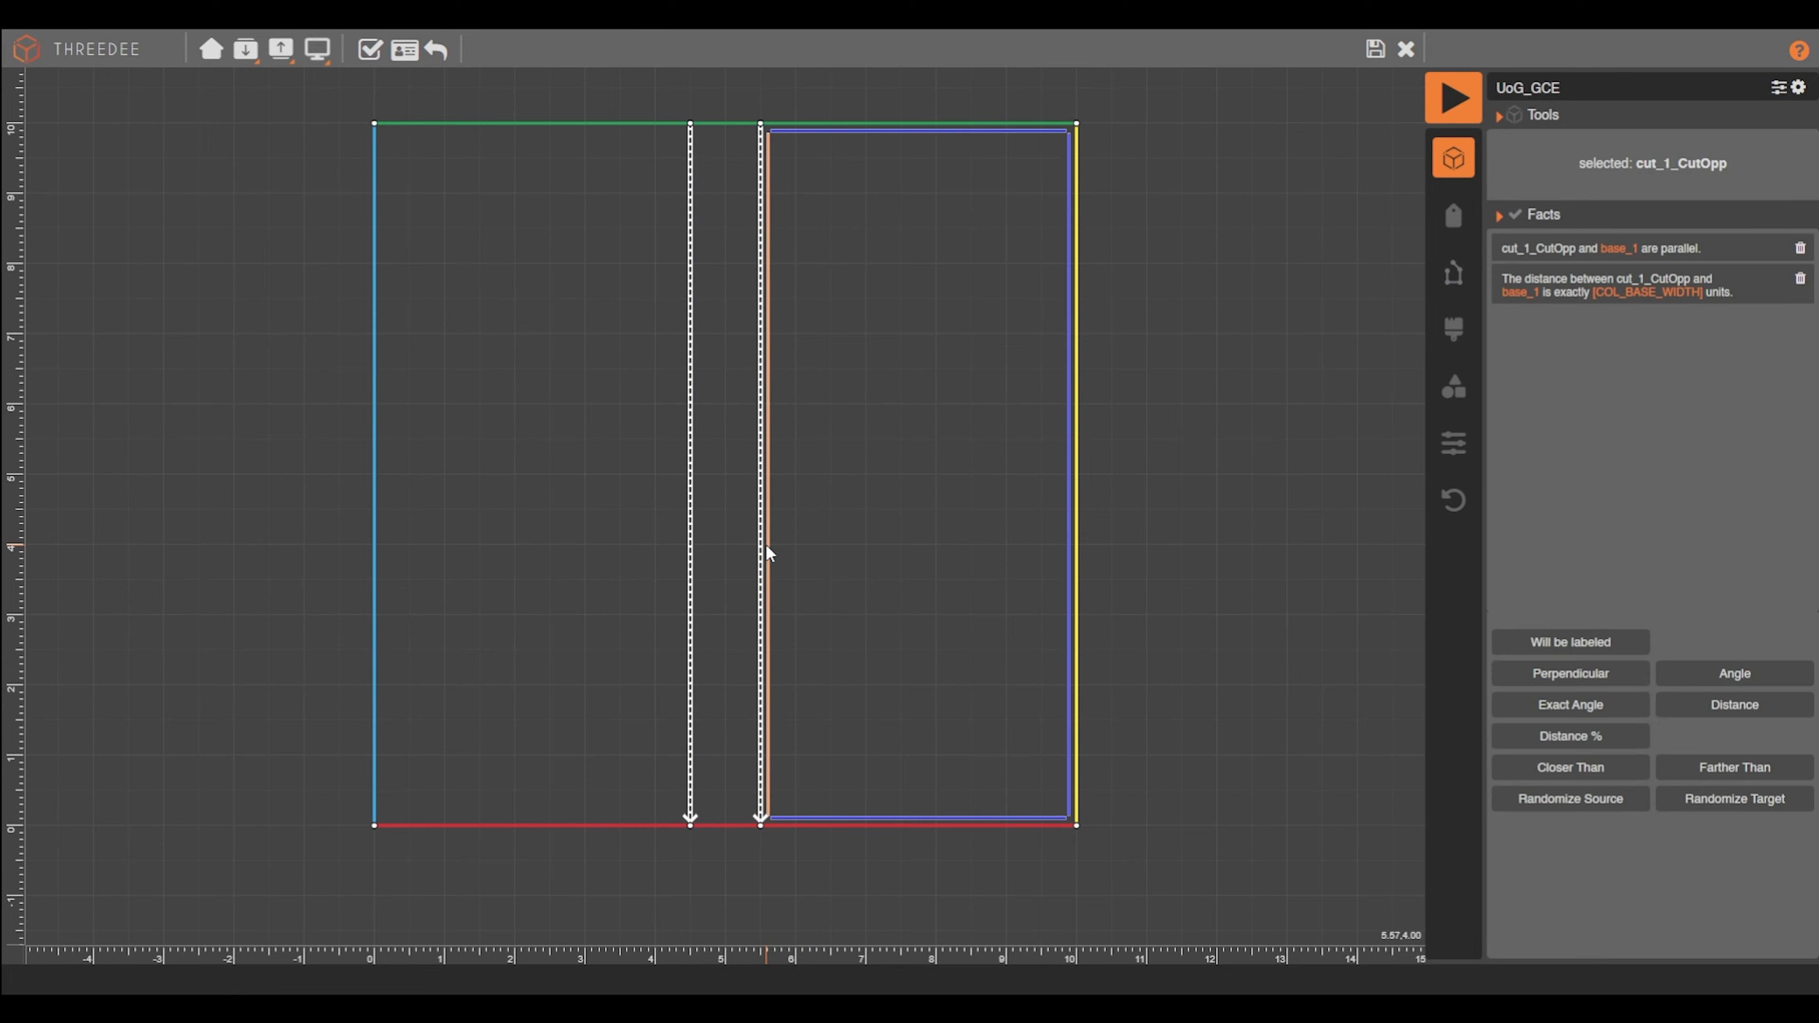
pyautogui.click(757, 540)
pyautogui.click(722, 532)
pyautogui.click(705, 529)
pyautogui.click(712, 526)
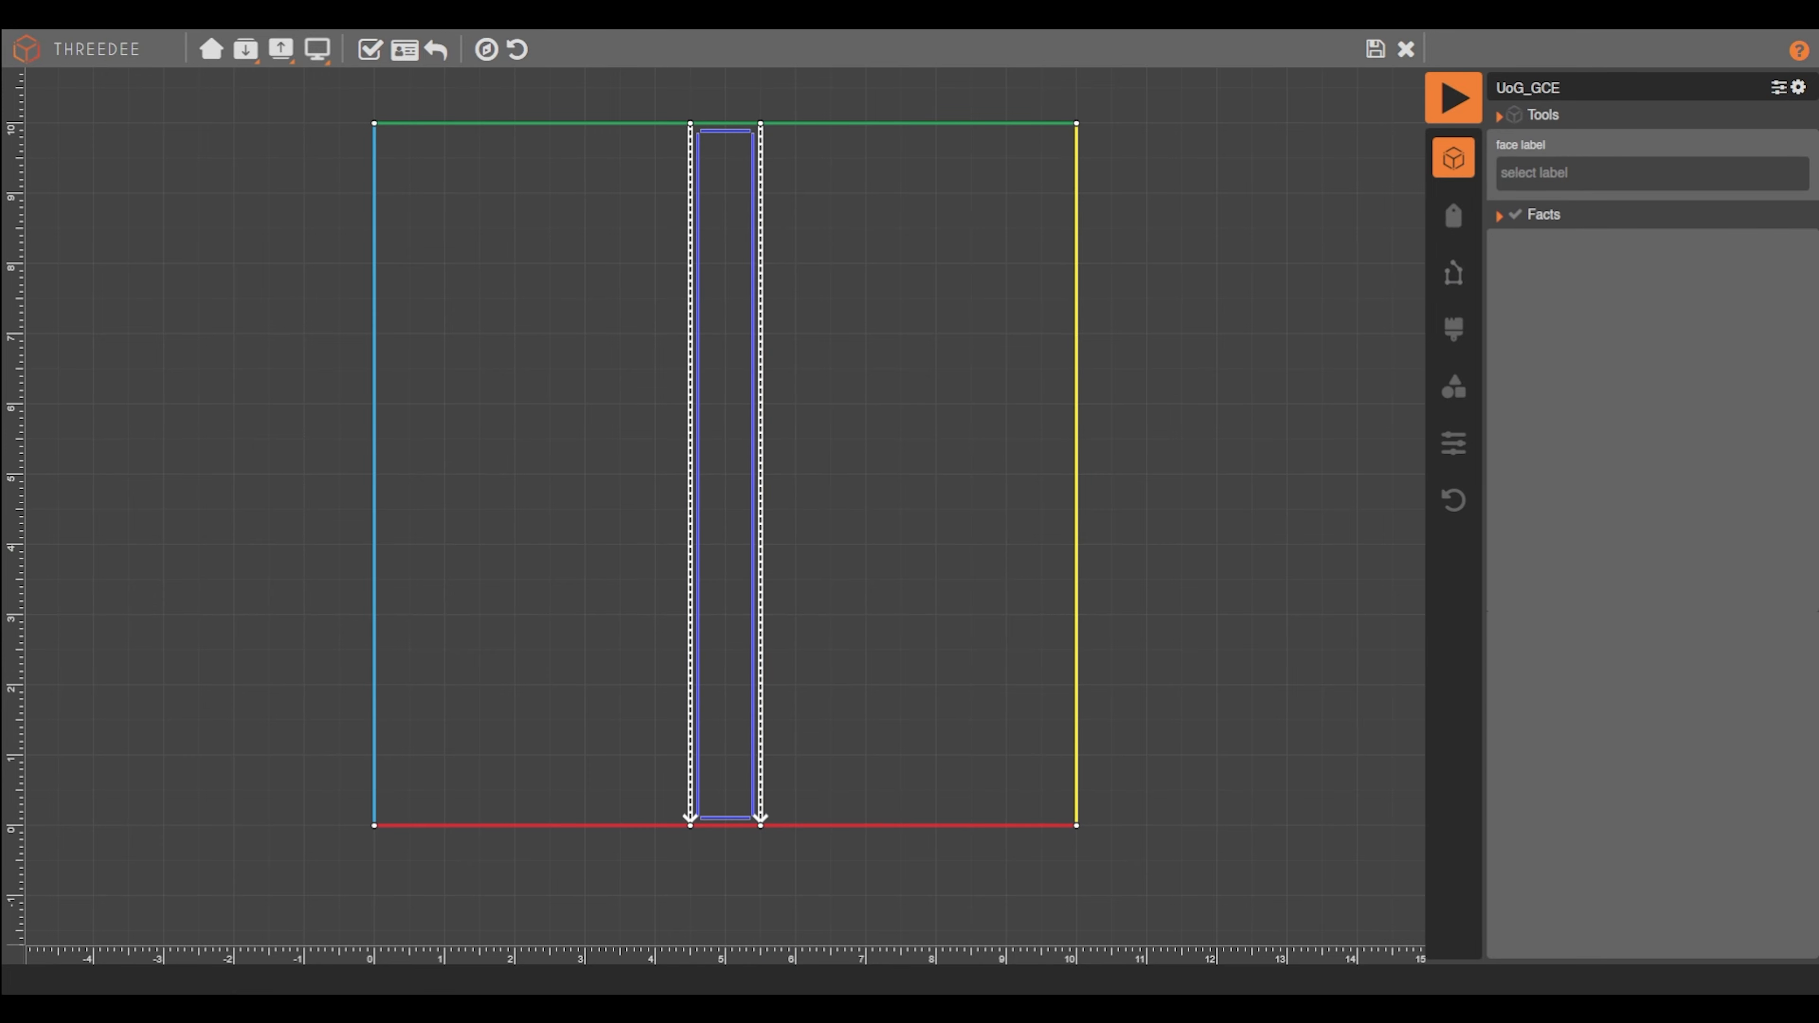
pyautogui.click(487, 50)
pyautogui.click(487, 54)
pyautogui.click(486, 160)
pyautogui.click(1453, 215)
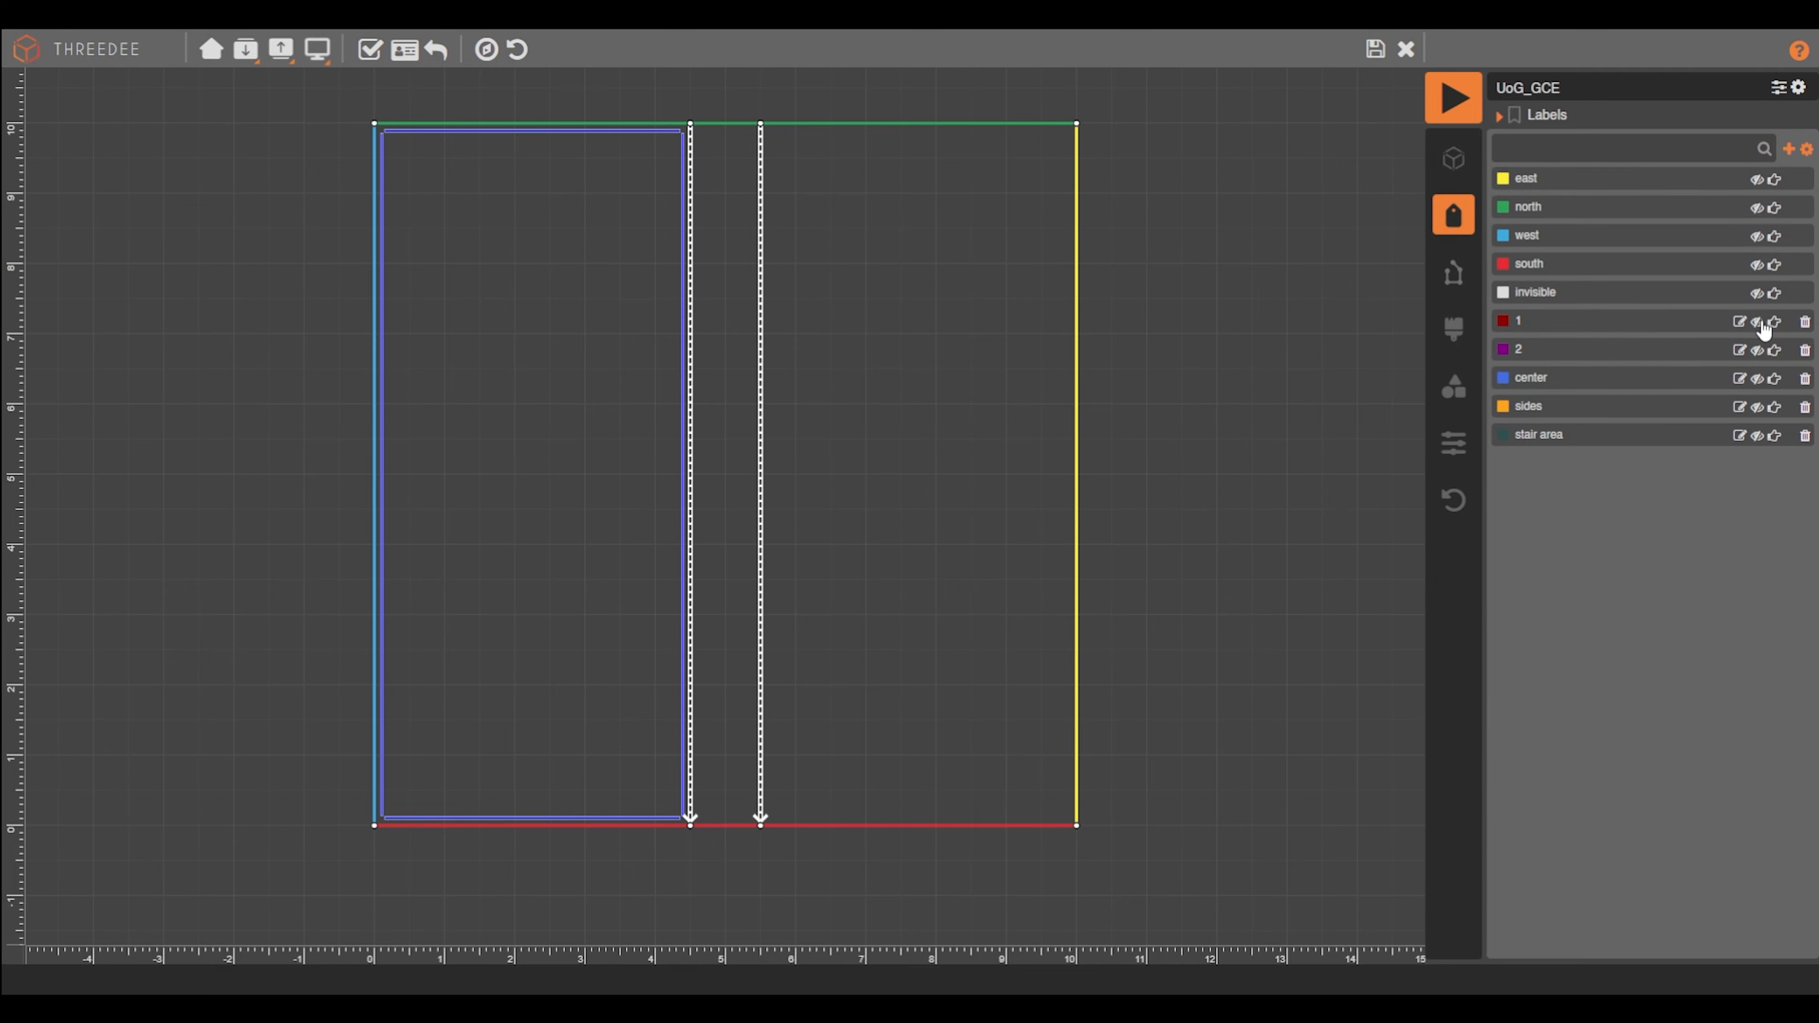
pyautogui.click(1774, 322)
pyautogui.click(1774, 322)
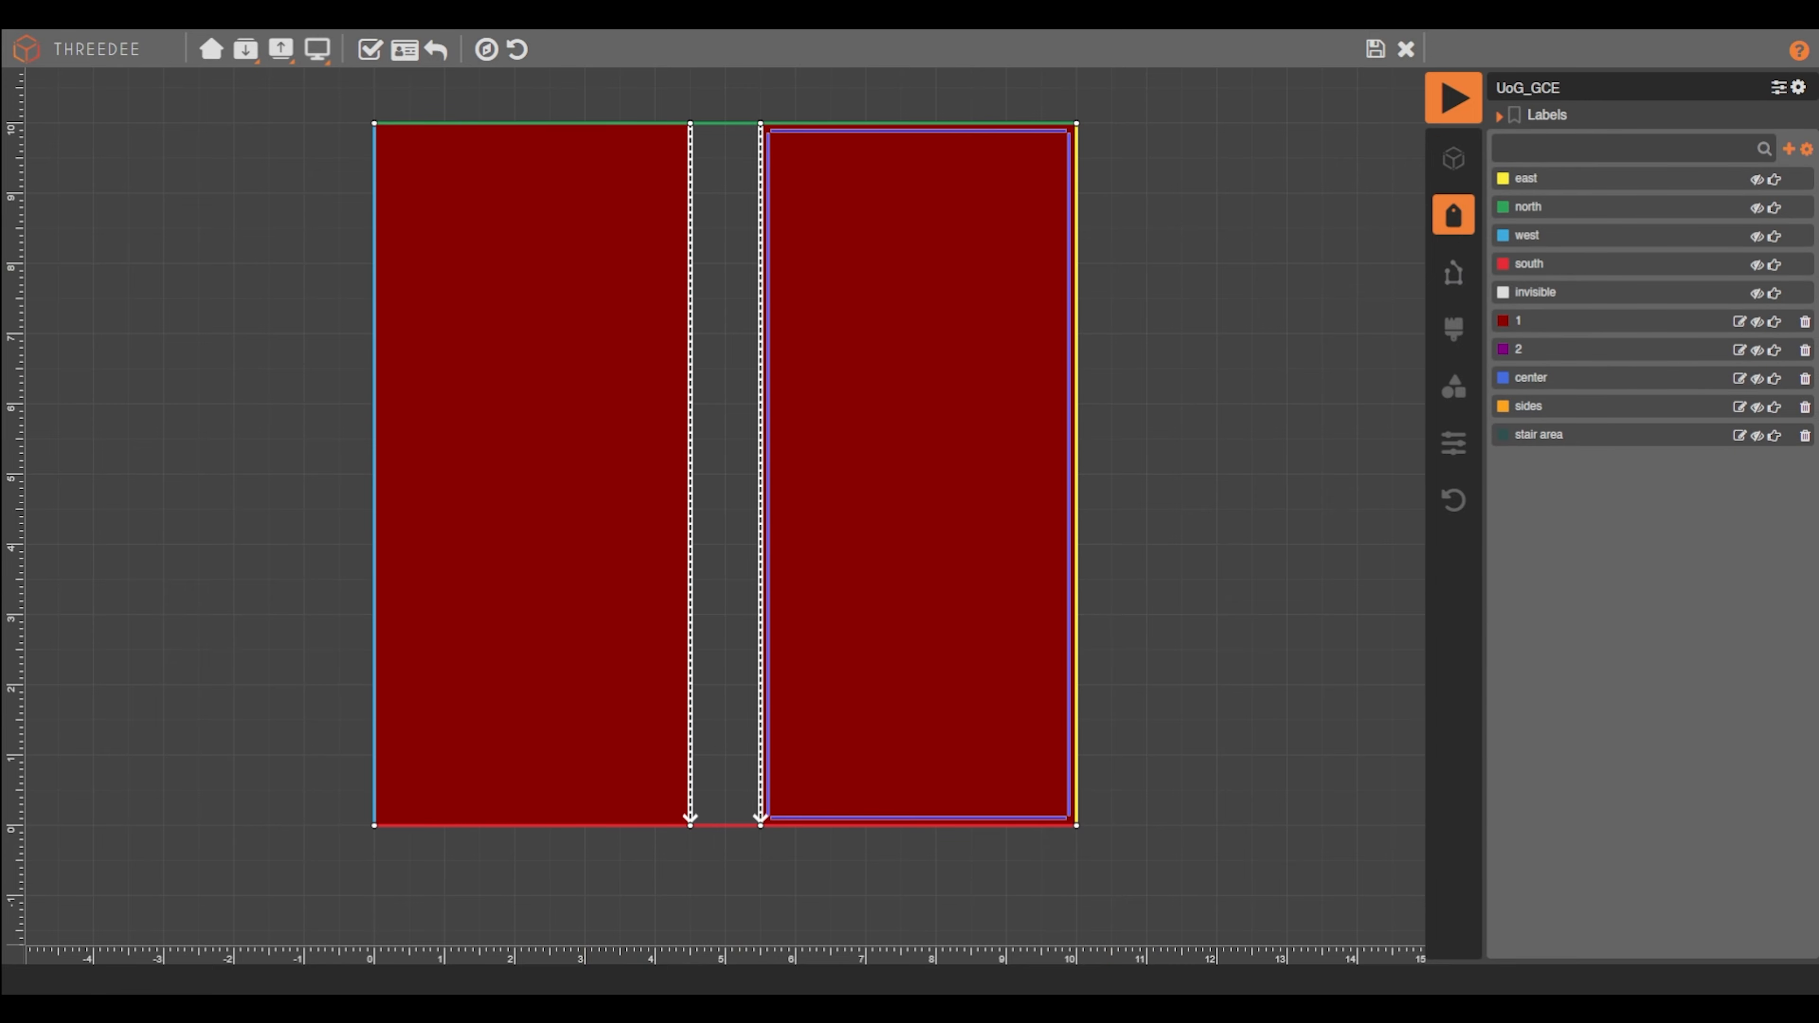
pyautogui.scroll(-3, 824, 458)
pyautogui.press('Escape')
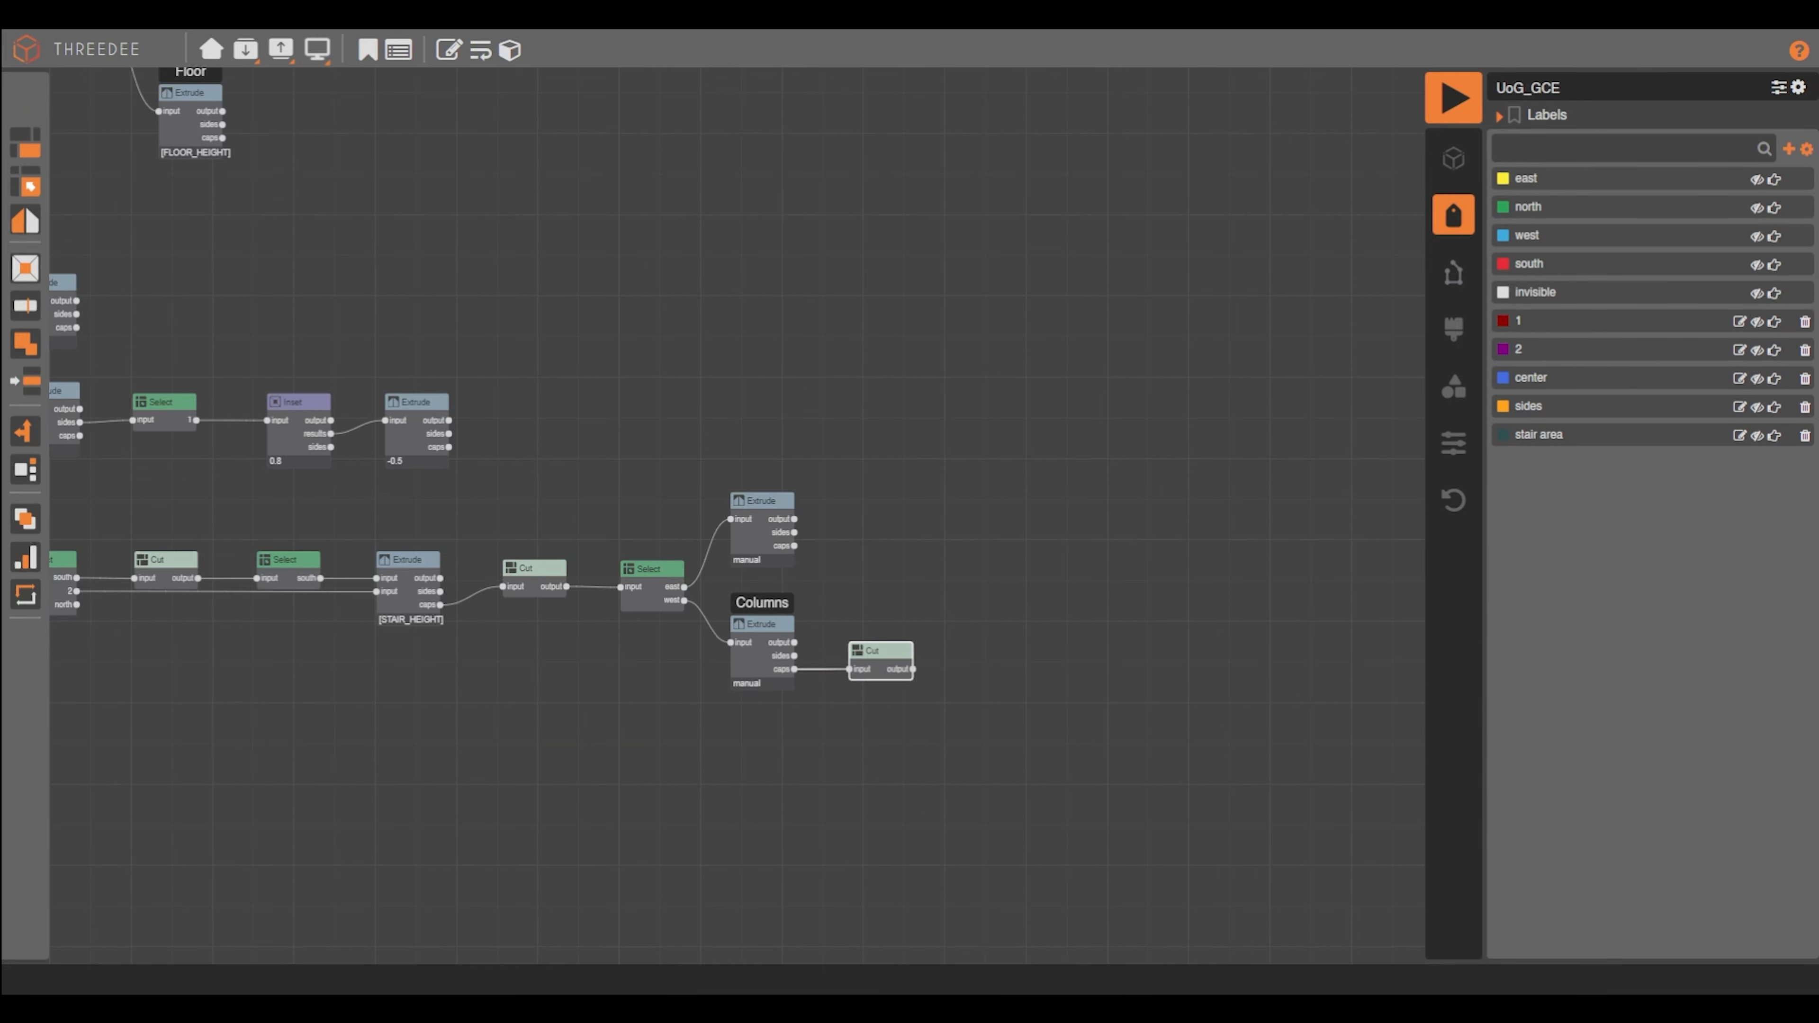
# Add a Select node by label to the column cut's output, with the label 1
pyautogui.click(1003, 705)
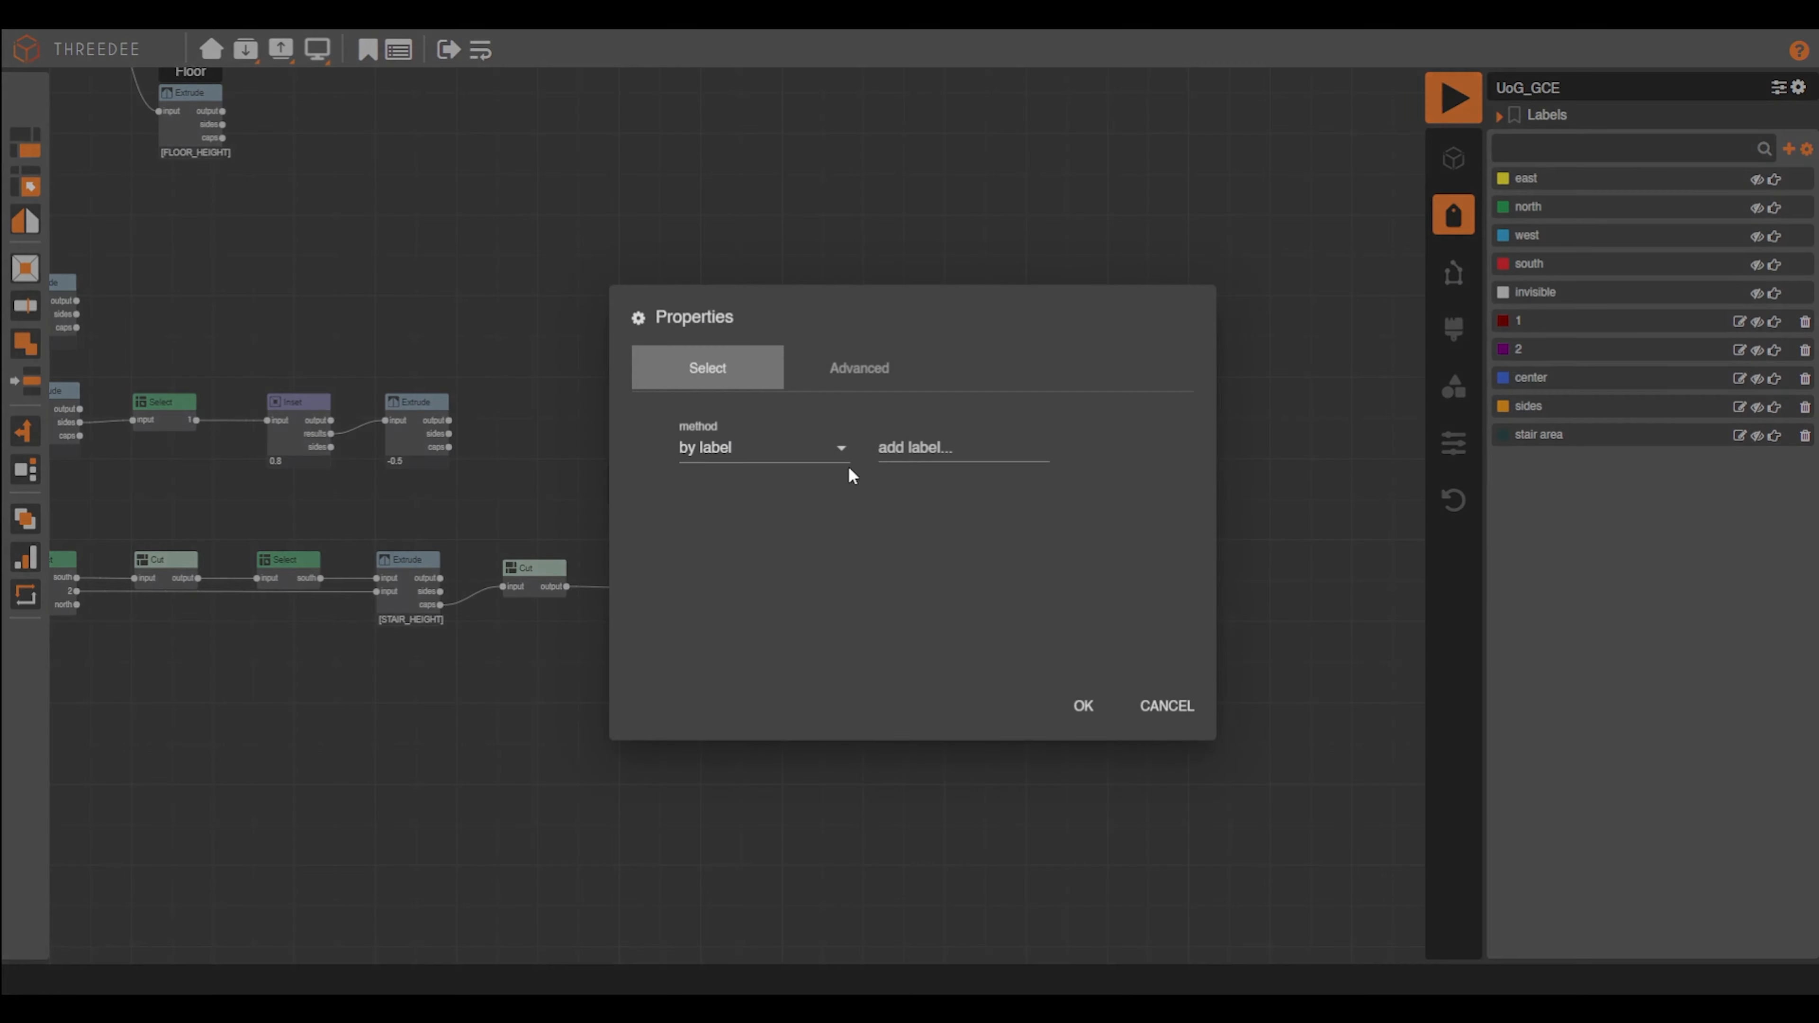
pyautogui.click(938, 450)
pyautogui.write('1')
pyautogui.click(1083, 706)
# Generate the building and examine the column bases in the 3D preview, then return to the graph
pyautogui.scroll(-1, 793, 593)
pyautogui.moveTo(1049, 661); pyautogui.dragTo(845, 548)
pyautogui.scroll(1, 793, 594)
pyautogui.click(1454, 99)
pyautogui.scroll(5, 519, 581)
pyautogui.moveTo(709, 509)
pyautogui.mouseDown()
pyautogui.moveTo(477, 525)
pyautogui.moveTo(680, 519)
pyautogui.mouseUp()
pyautogui.moveTo(1146, 617); pyautogui.dragTo(761, 291)
pyautogui.click(1406, 49)
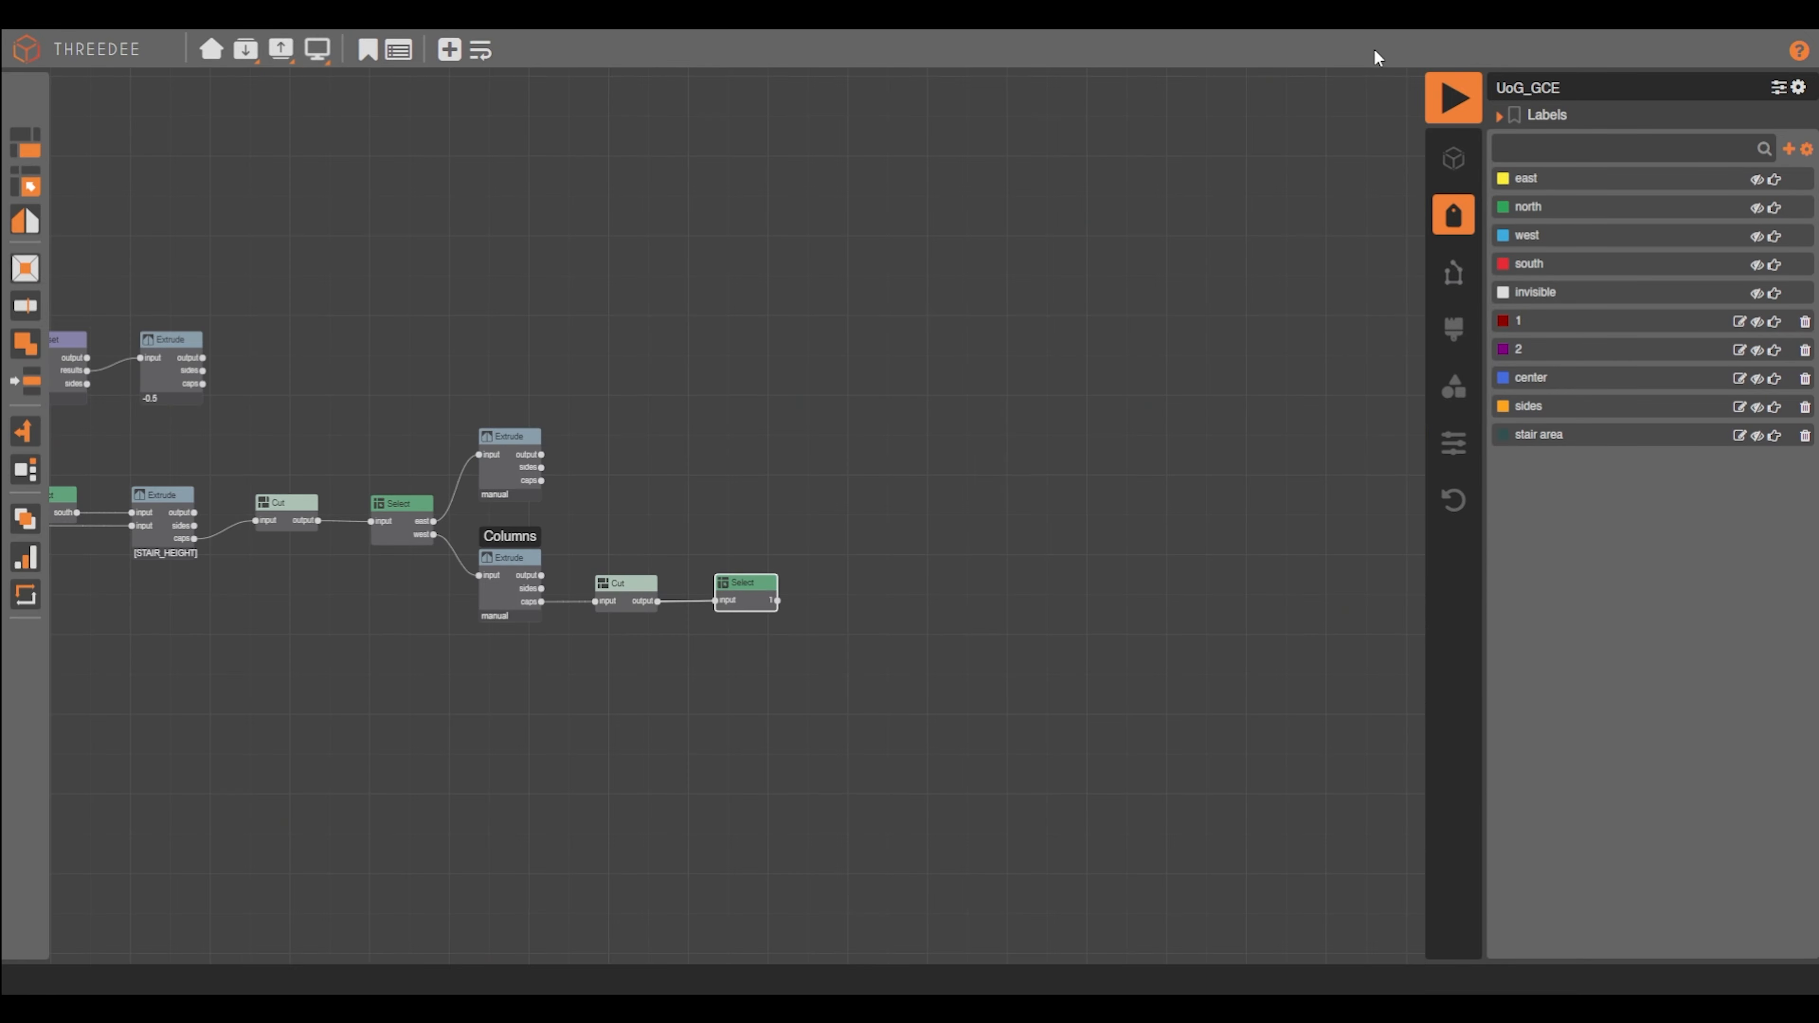
# Add an Inset node with a distance of 0.1 to the label 1 output
pyautogui.rightClick(843, 598)
pyautogui.click(911, 691)
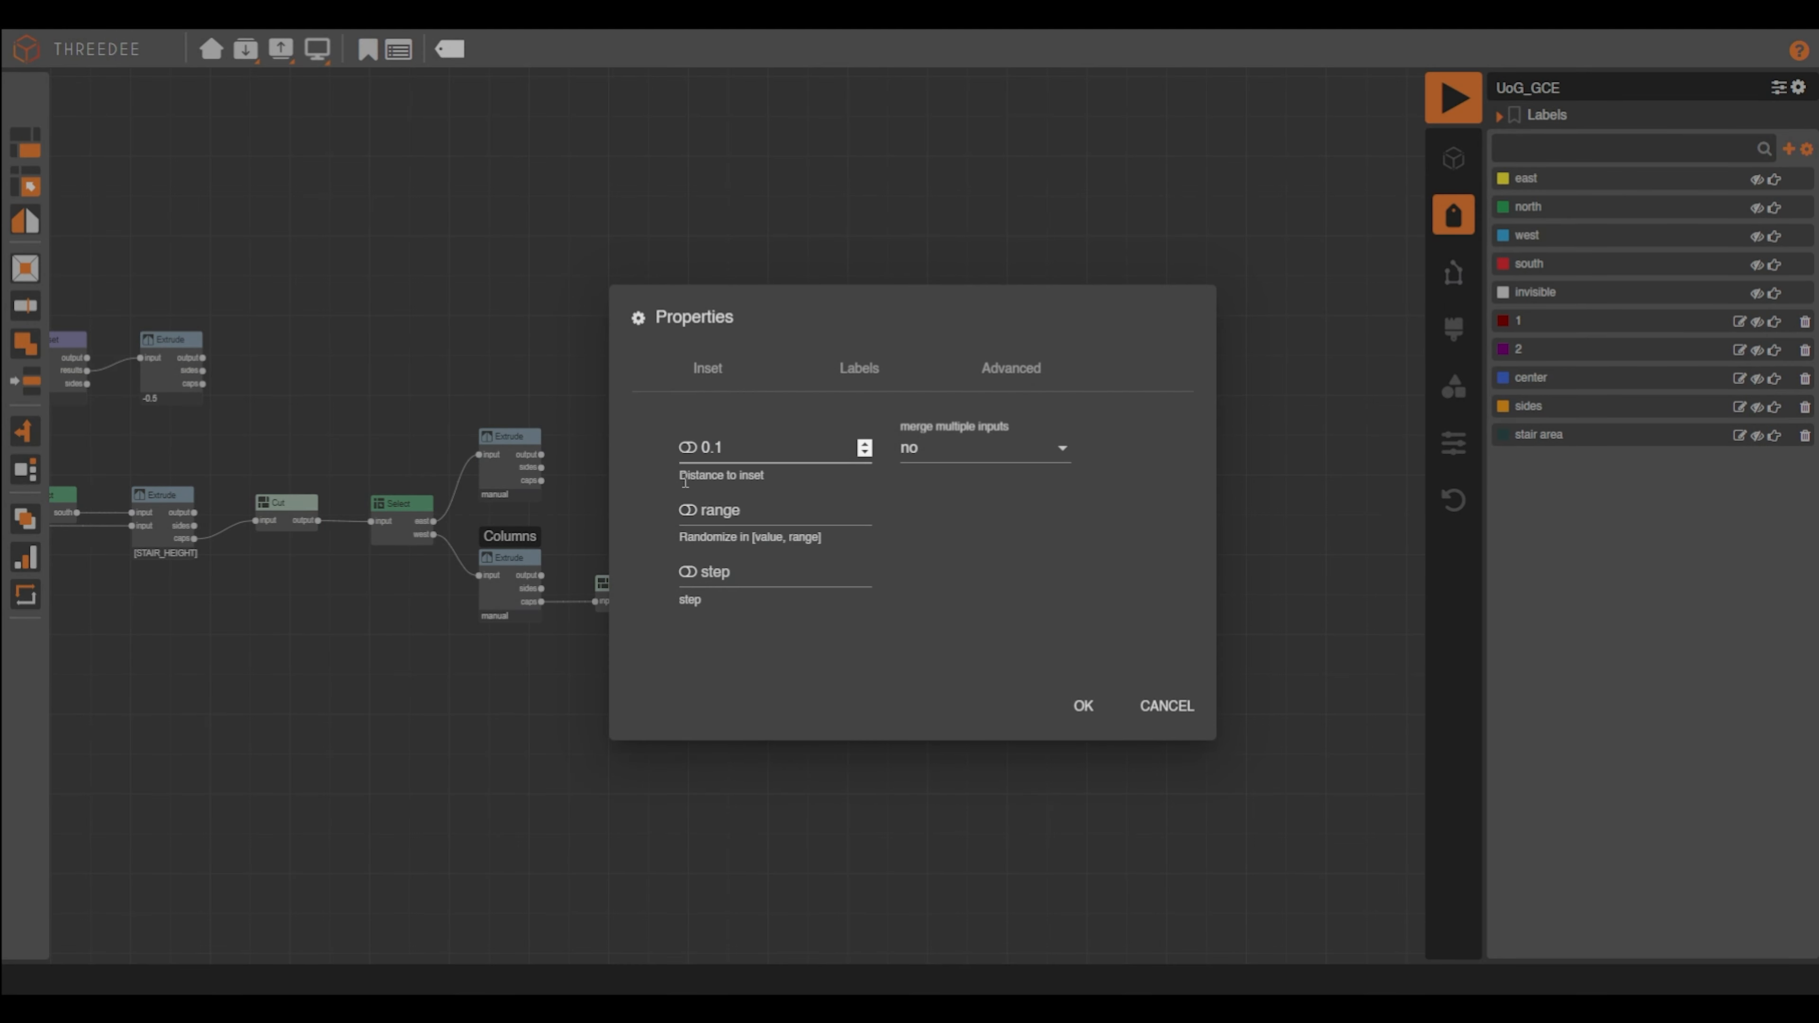
pyautogui.press('Return')
# Connect a polygon tool node to the inset's results output and add its NUMBER_OF_SIDES variable with the value 24
pyautogui.click(1453, 158)
pyautogui.moveTo(1593, 195); pyautogui.dragTo(975, 606)
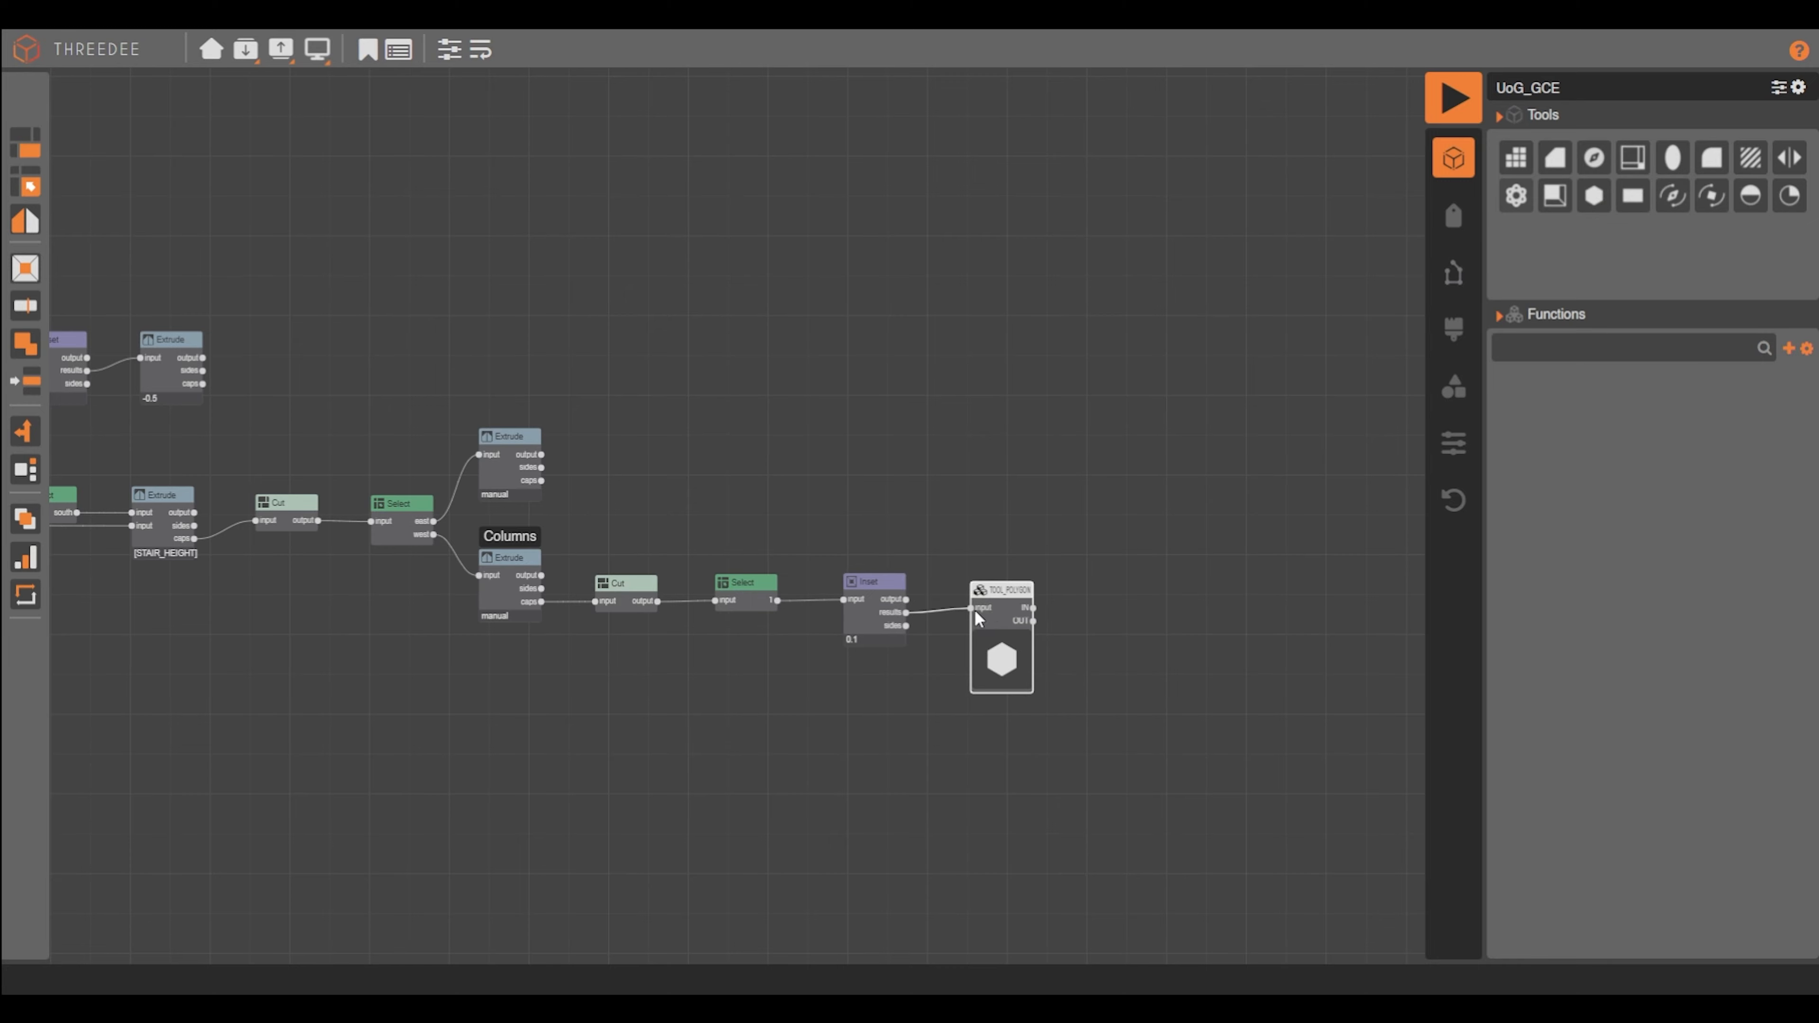
pyautogui.doubleClick(997, 615)
pyautogui.click(860, 367)
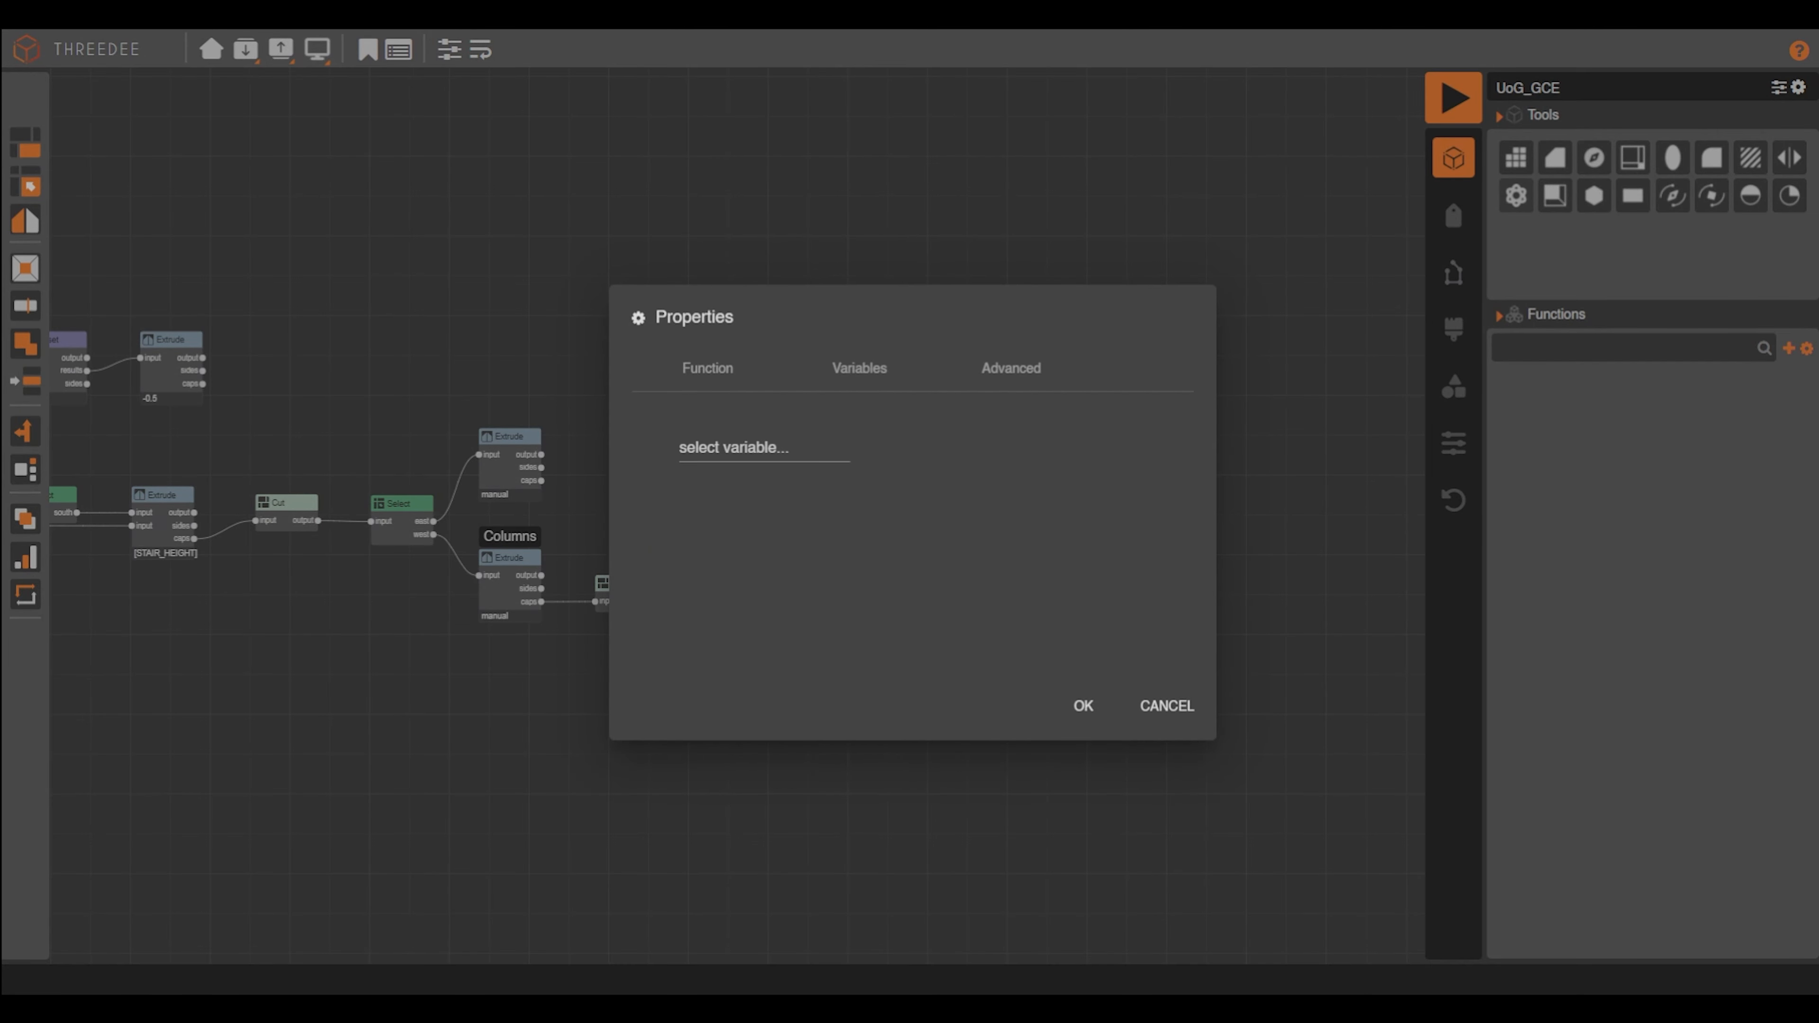
pyautogui.click(810, 451)
pyautogui.click(744, 480)
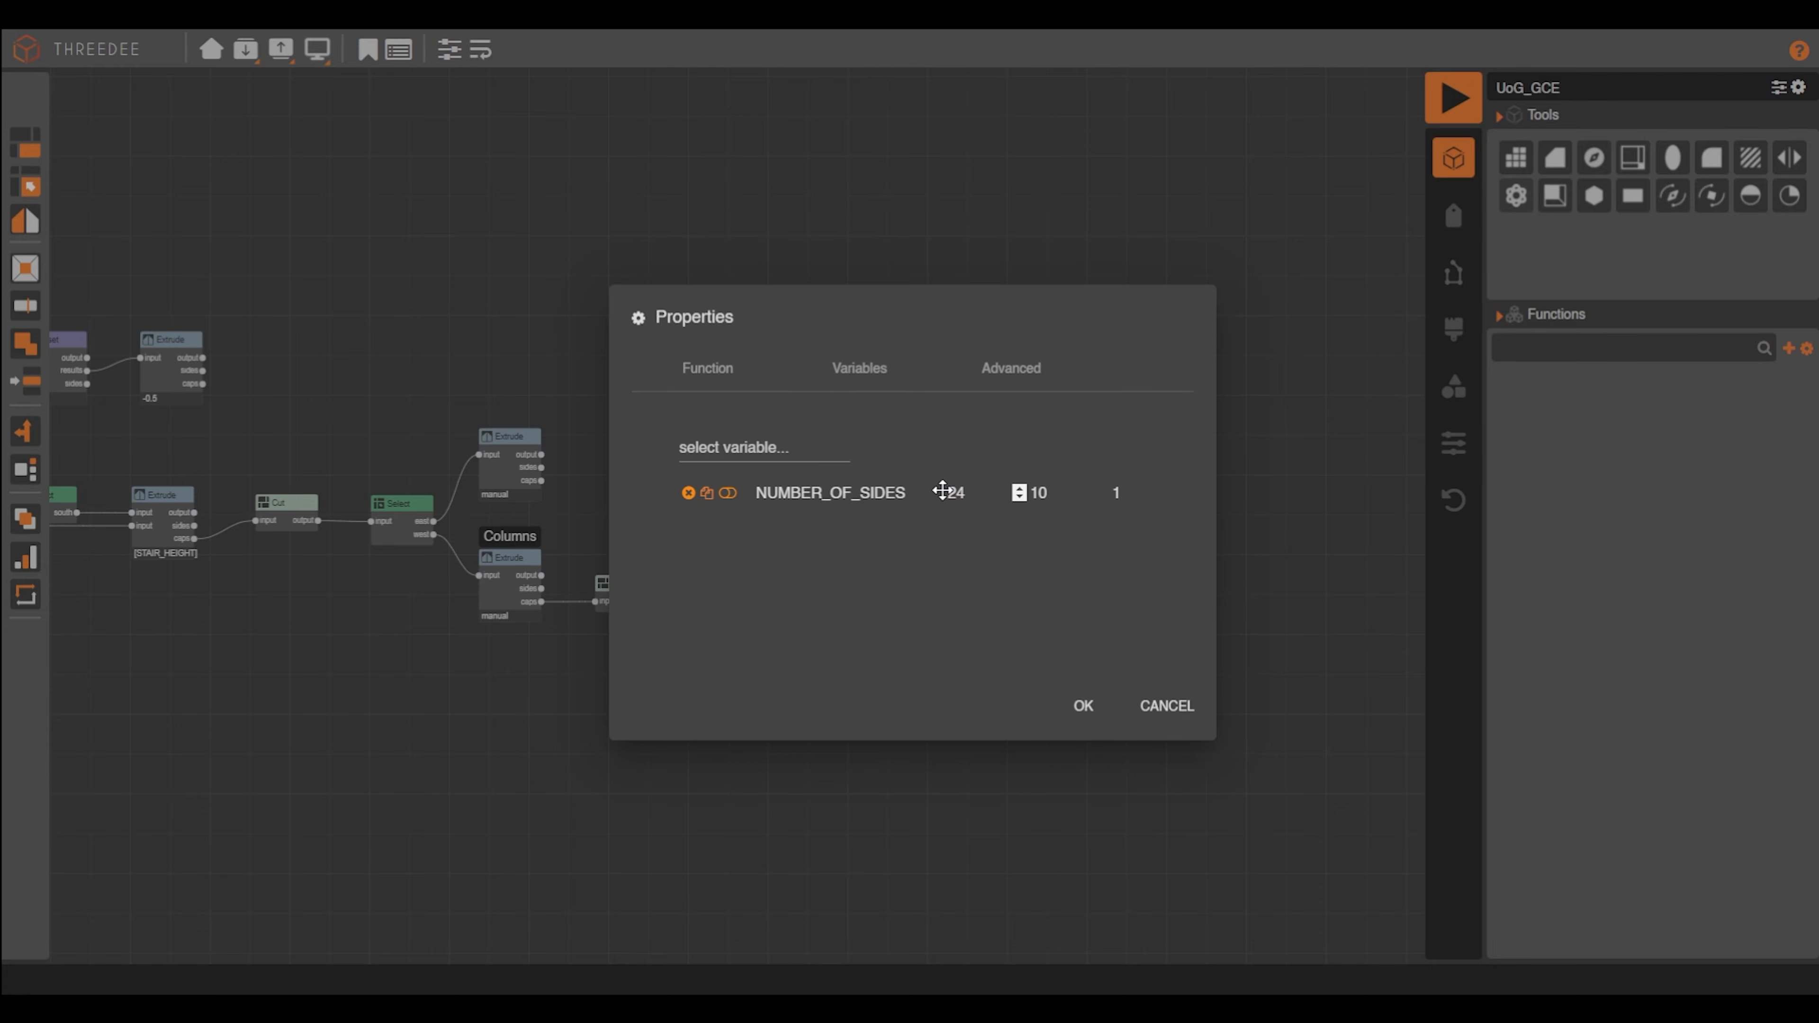
pyautogui.click(1083, 706)
# Add an Extrude node to the polygon's IN output with the amount set to [COLUMN_HEIGHT]
pyautogui.moveTo(1119, 603); pyautogui.dragTo(796, 568, button='middle')
pyautogui.moveTo(715, 576); pyautogui.dragTo(792, 576)
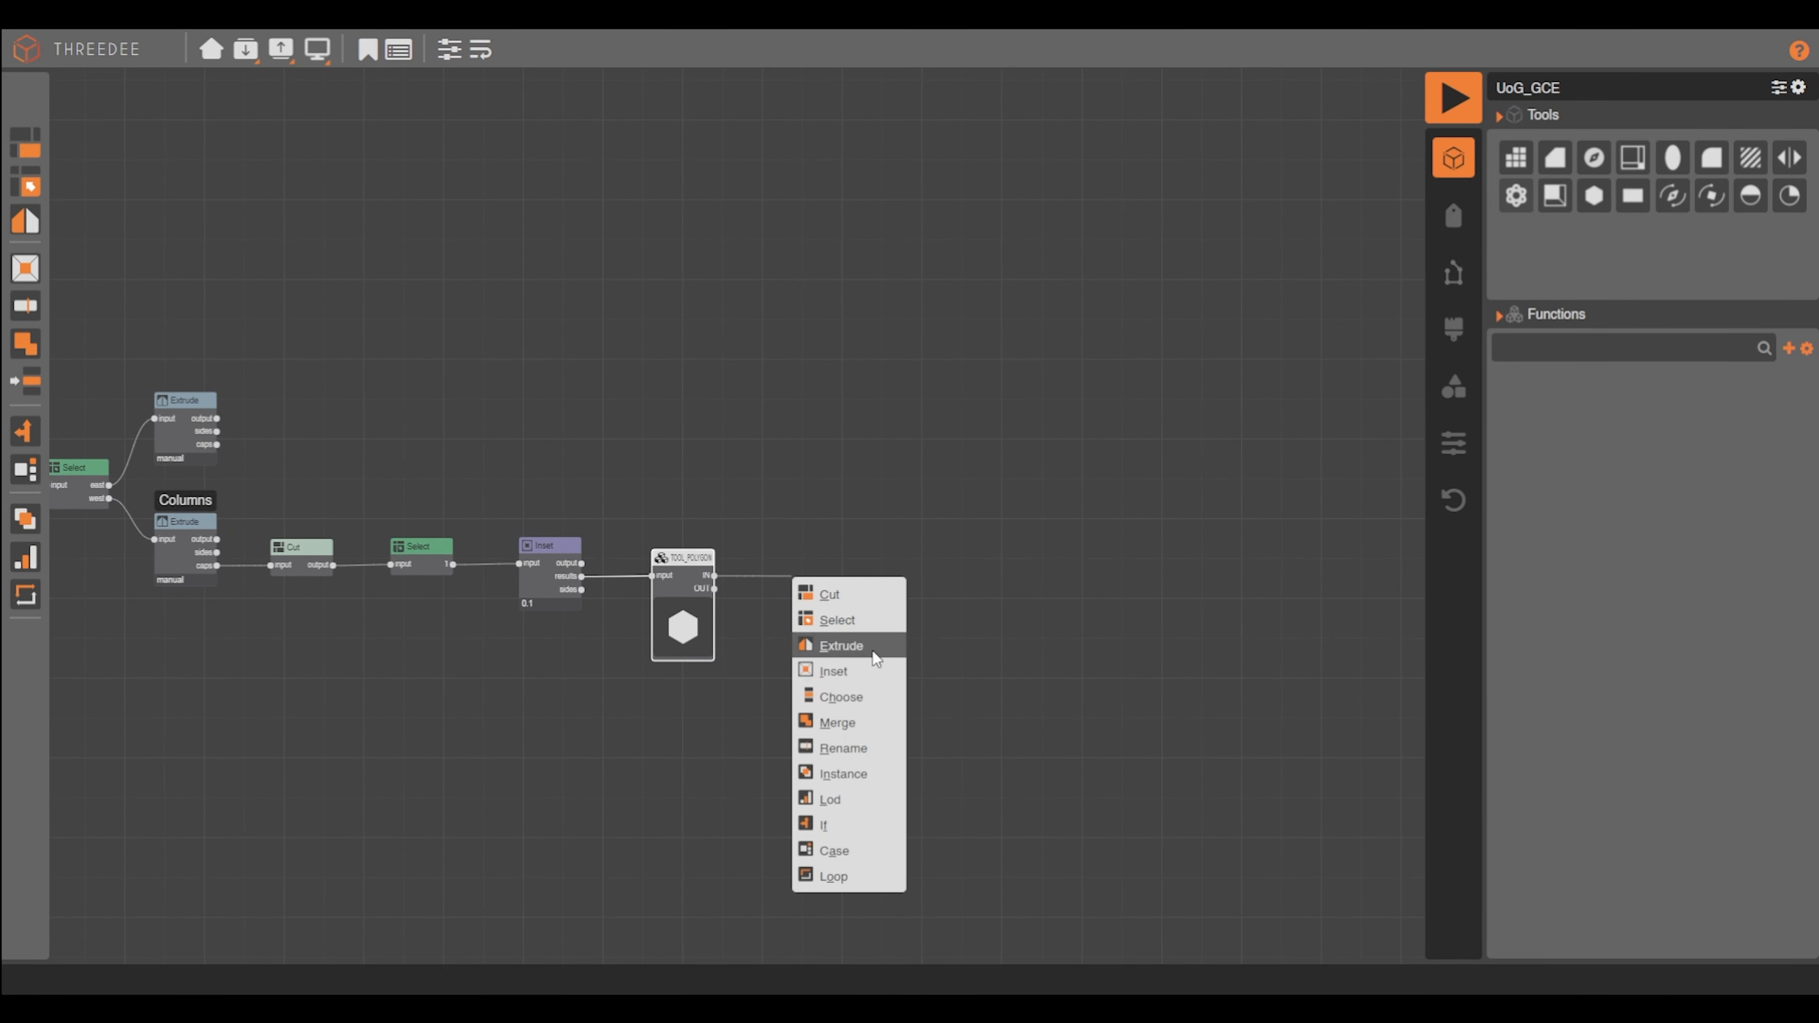
pyautogui.click(845, 645)
pyautogui.click(723, 446)
pyautogui.click(777, 499)
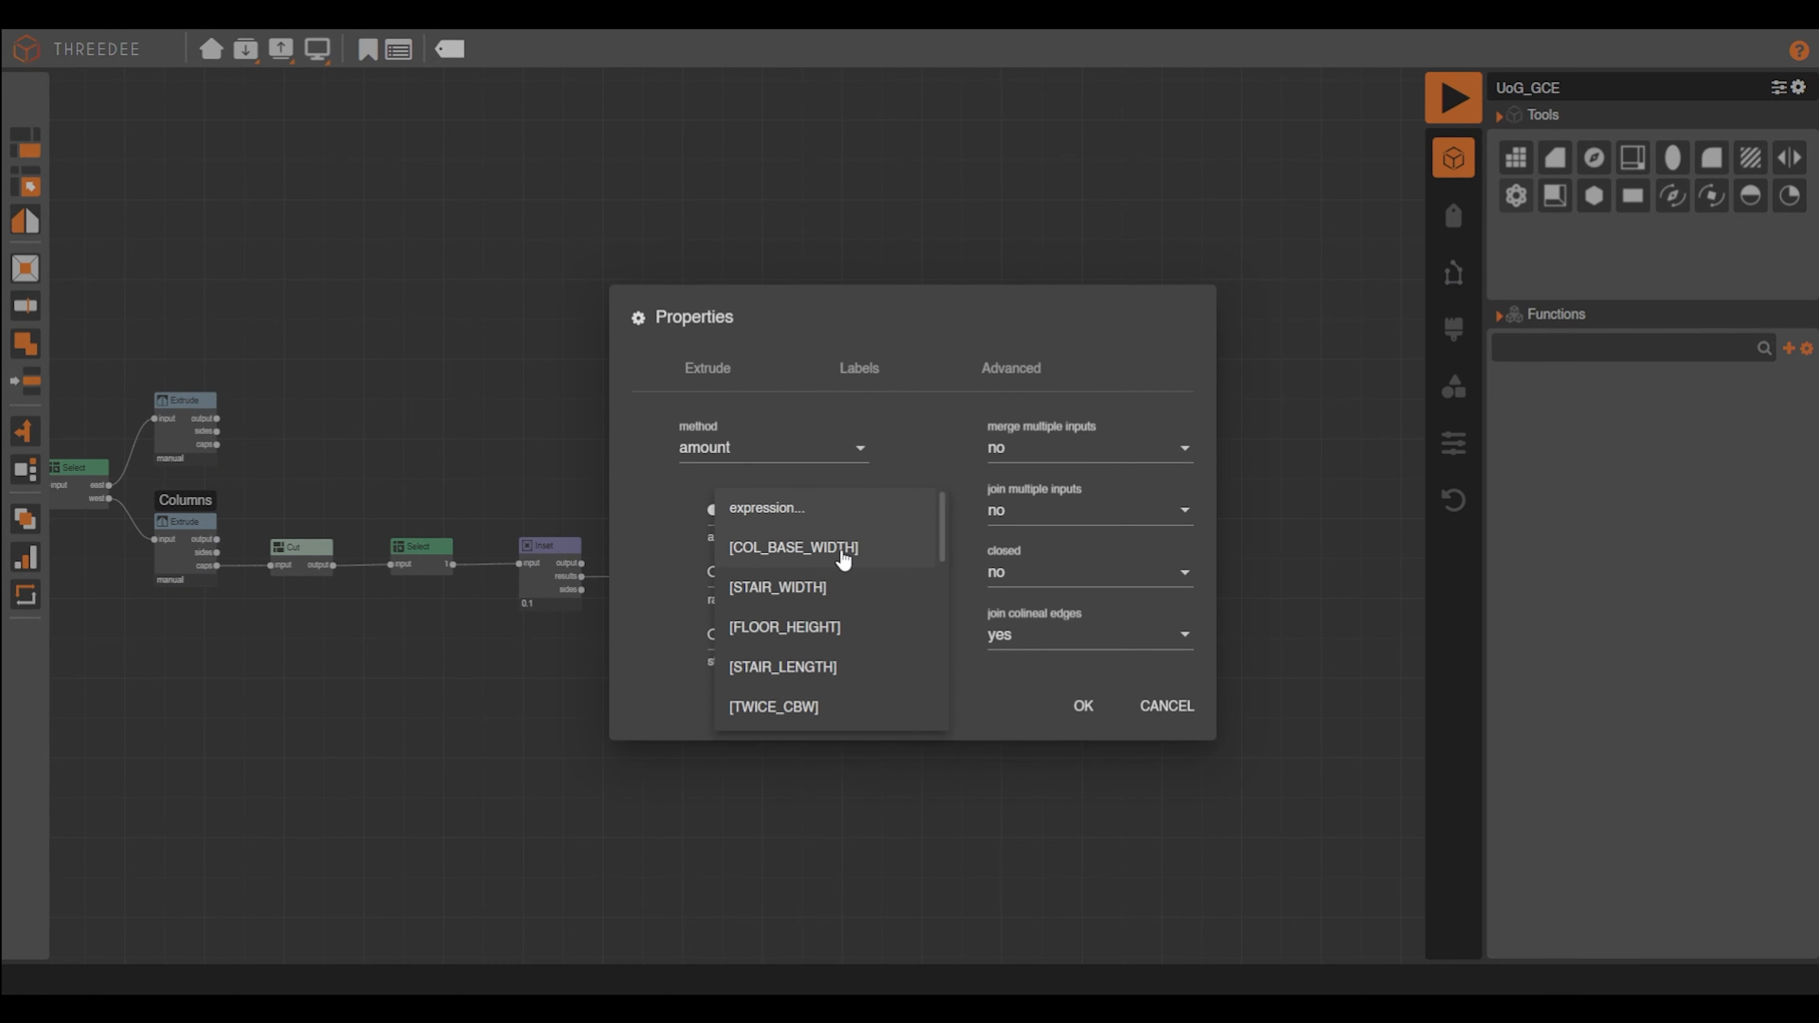
pyautogui.scroll(-2, 865, 643)
pyautogui.click(848, 641)
pyautogui.click(1083, 706)
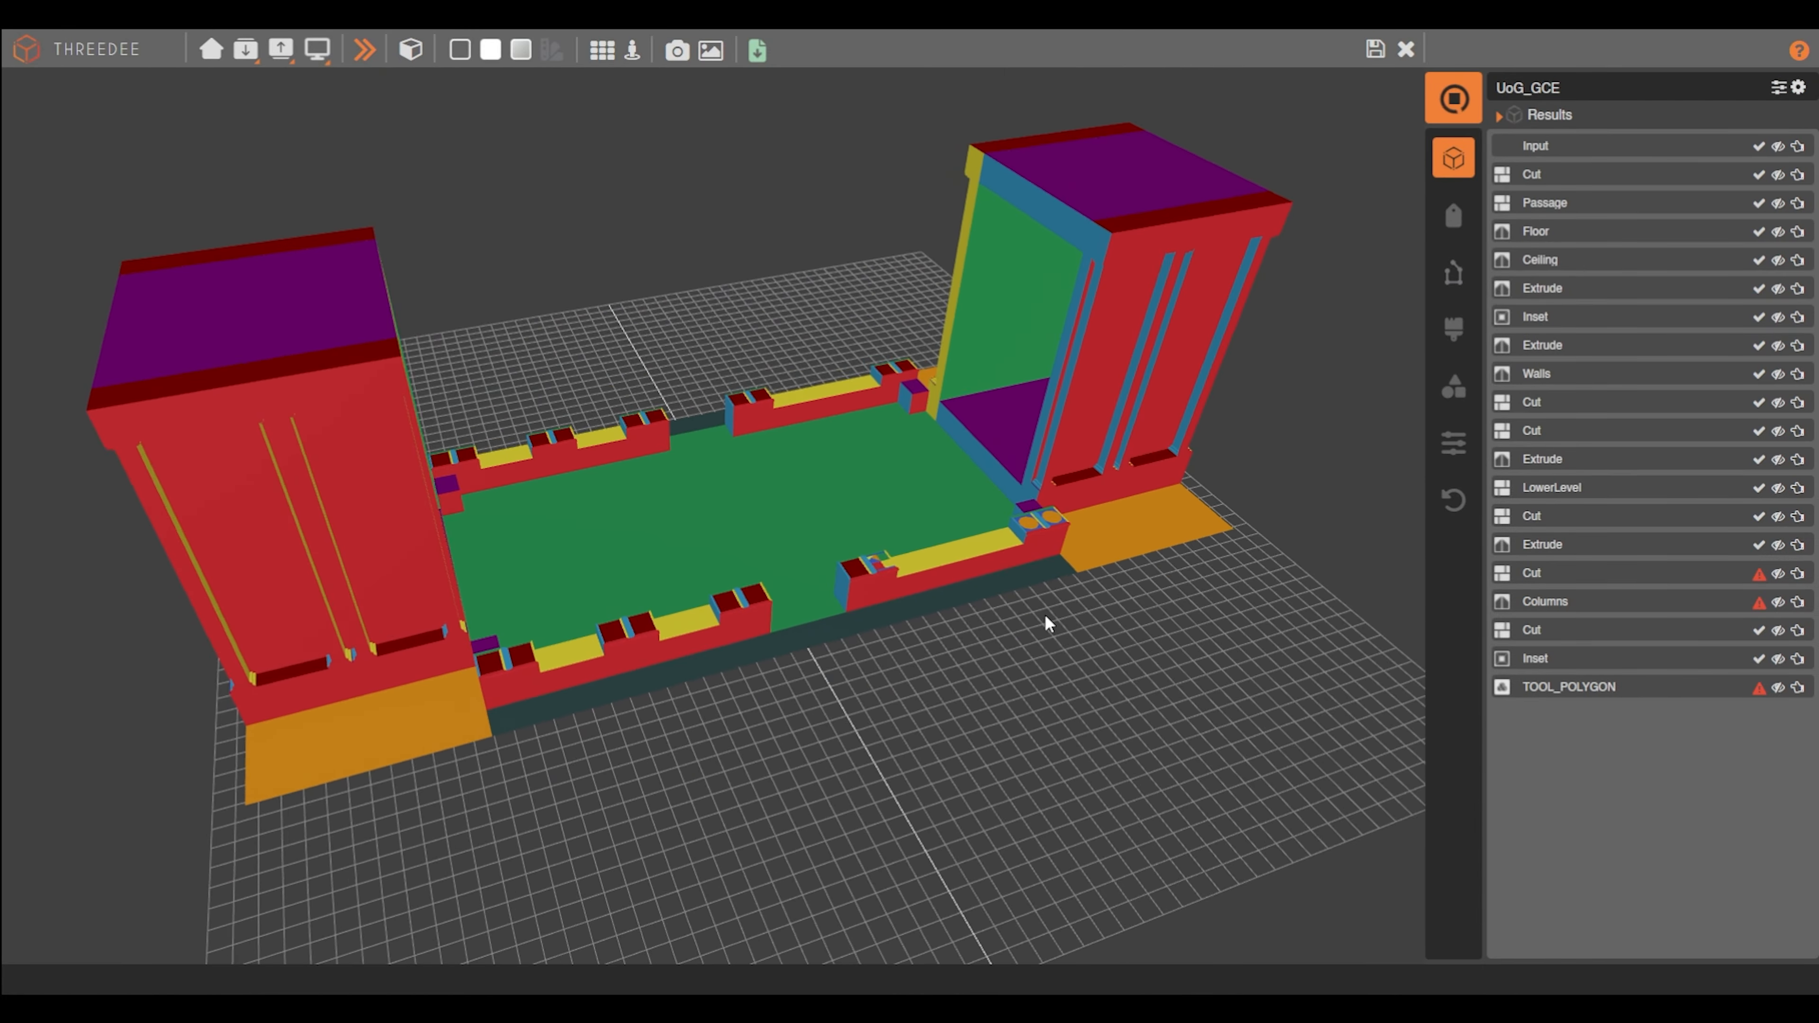
# Orbit the generated building to examine the round columns, then return to the graph
pyautogui.moveTo(1046, 615); pyautogui.dragTo(1012, 569)
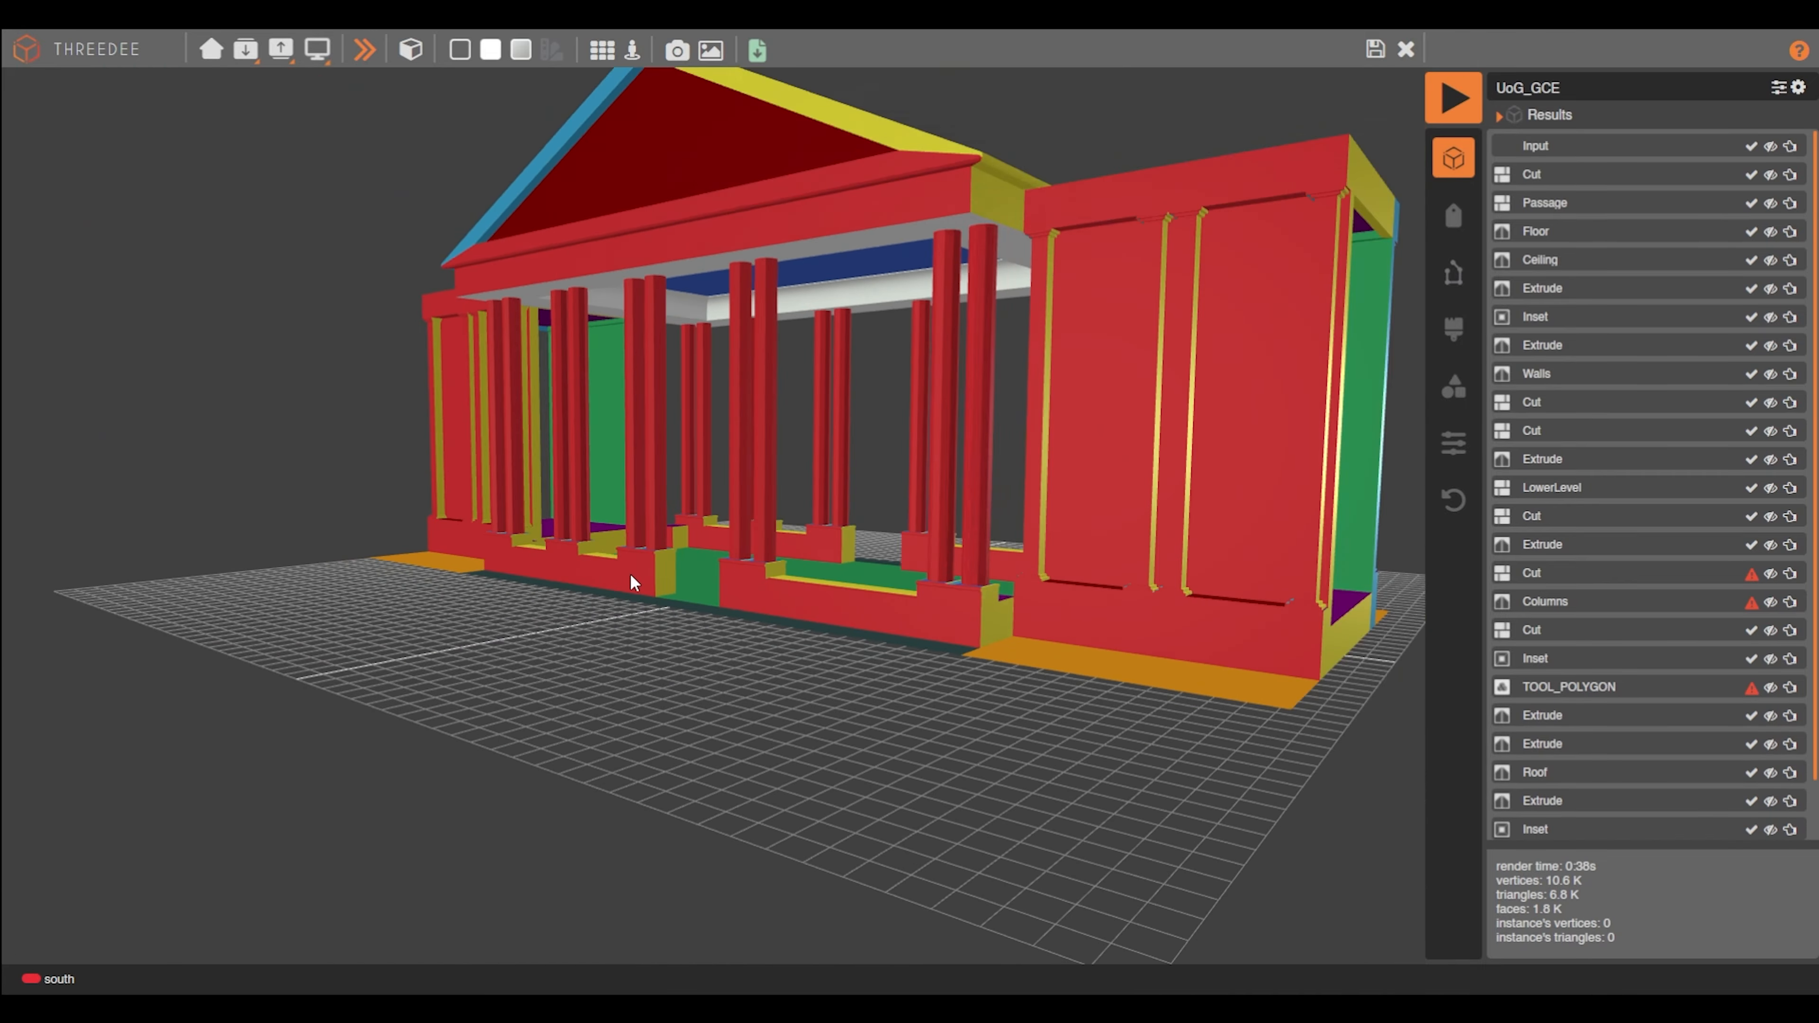
pyautogui.moveTo(631, 576); pyautogui.dragTo(1110, 524)
pyautogui.click(1377, 48)
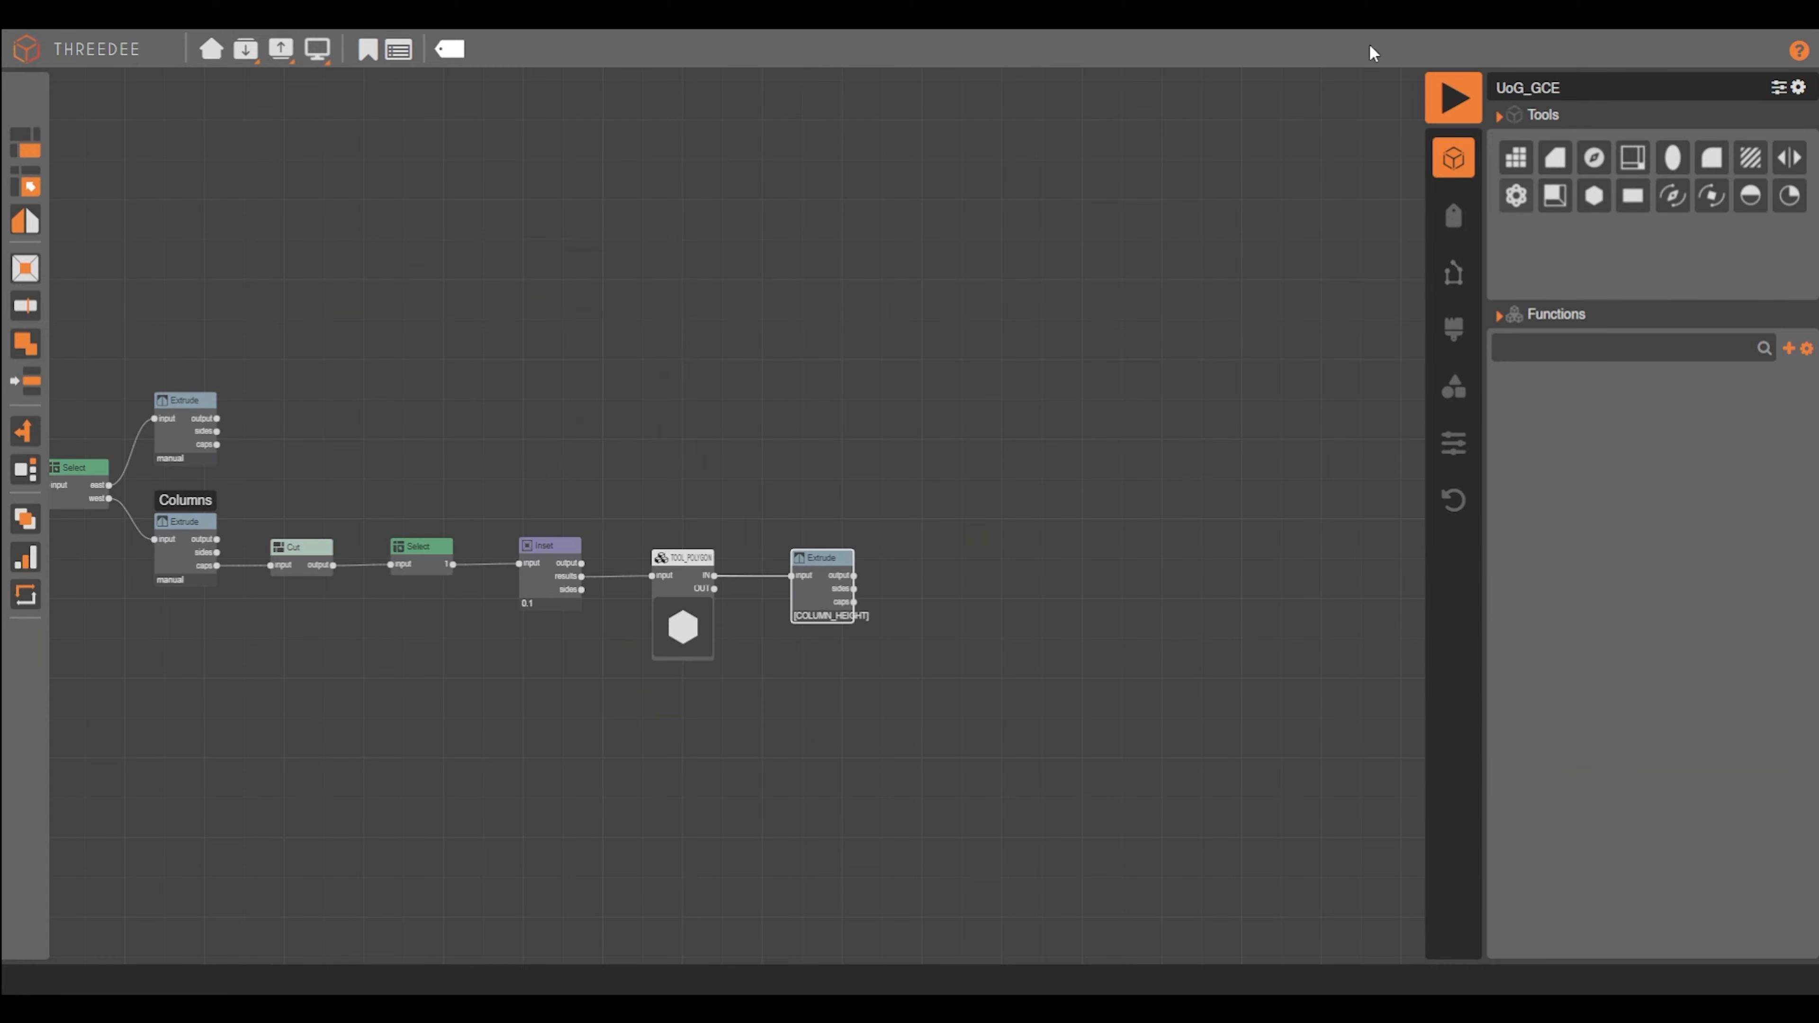
# Add a Merge node to the lower level Select's north output, merging faces and joining colinear segments
pyautogui.moveTo(353, 485); pyautogui.dragTo(359, 573)
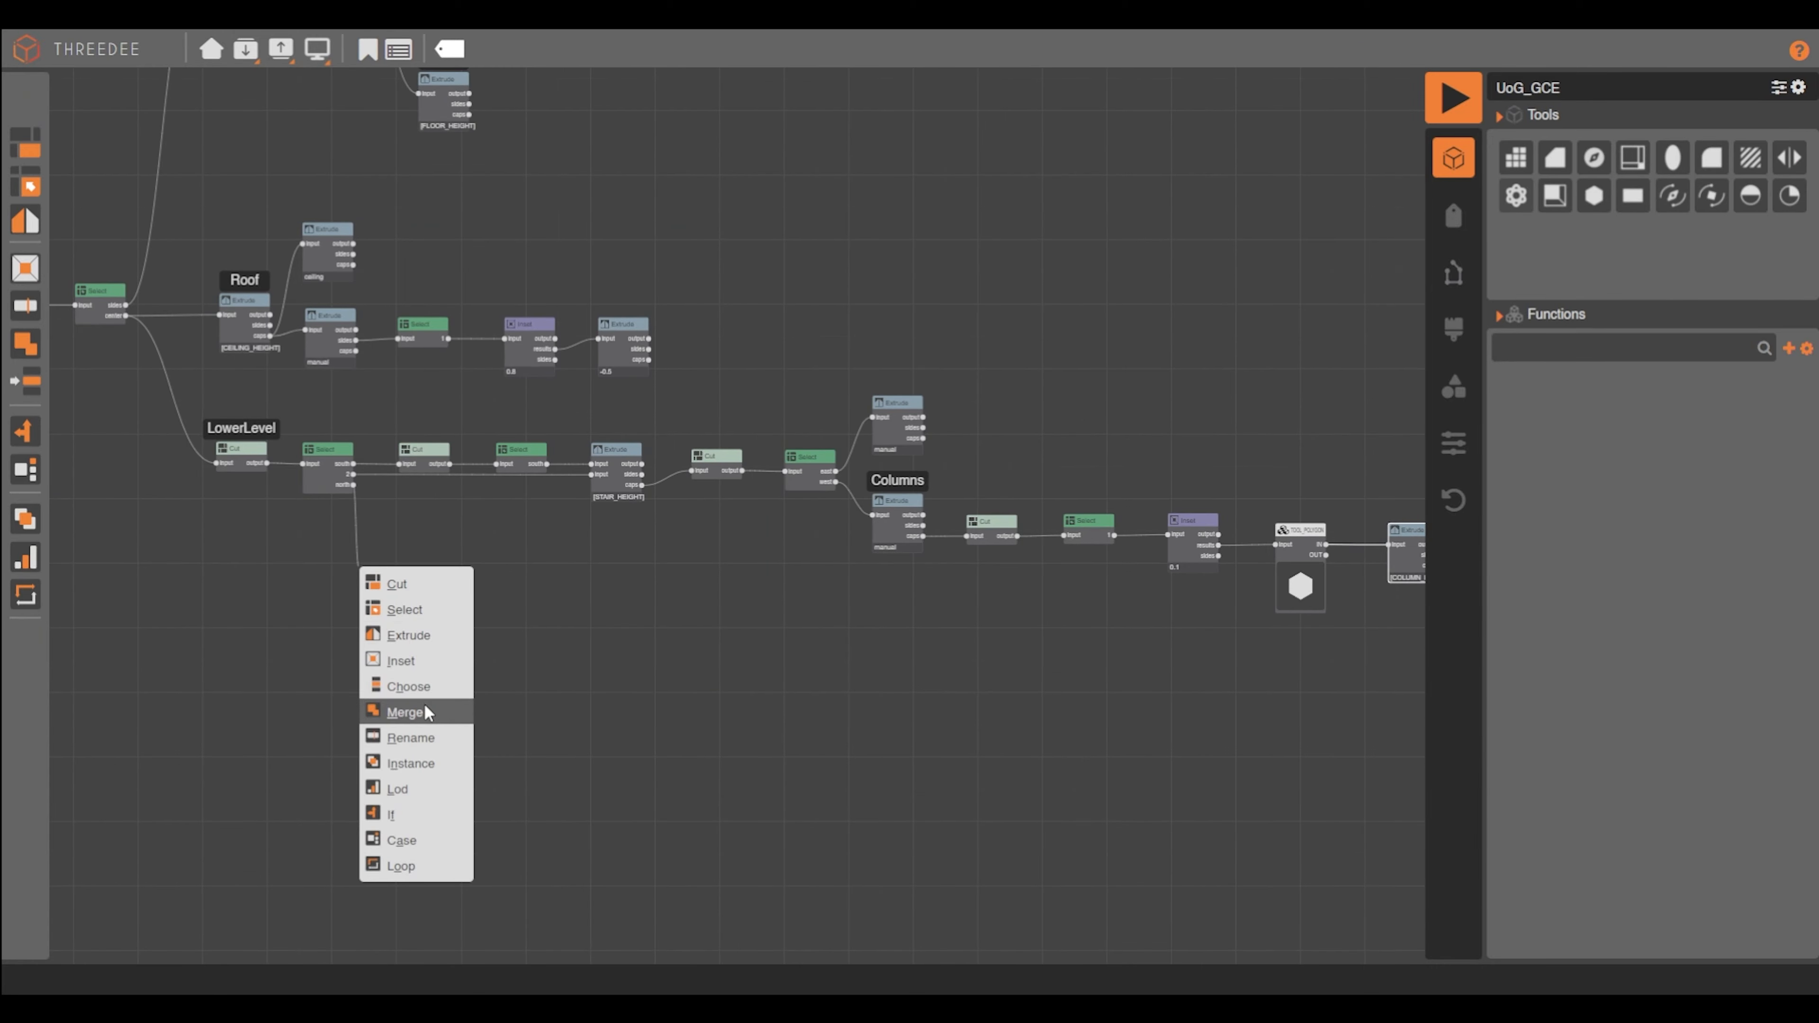
pyautogui.click(405, 712)
pyautogui.click(760, 446)
pyautogui.click(770, 504)
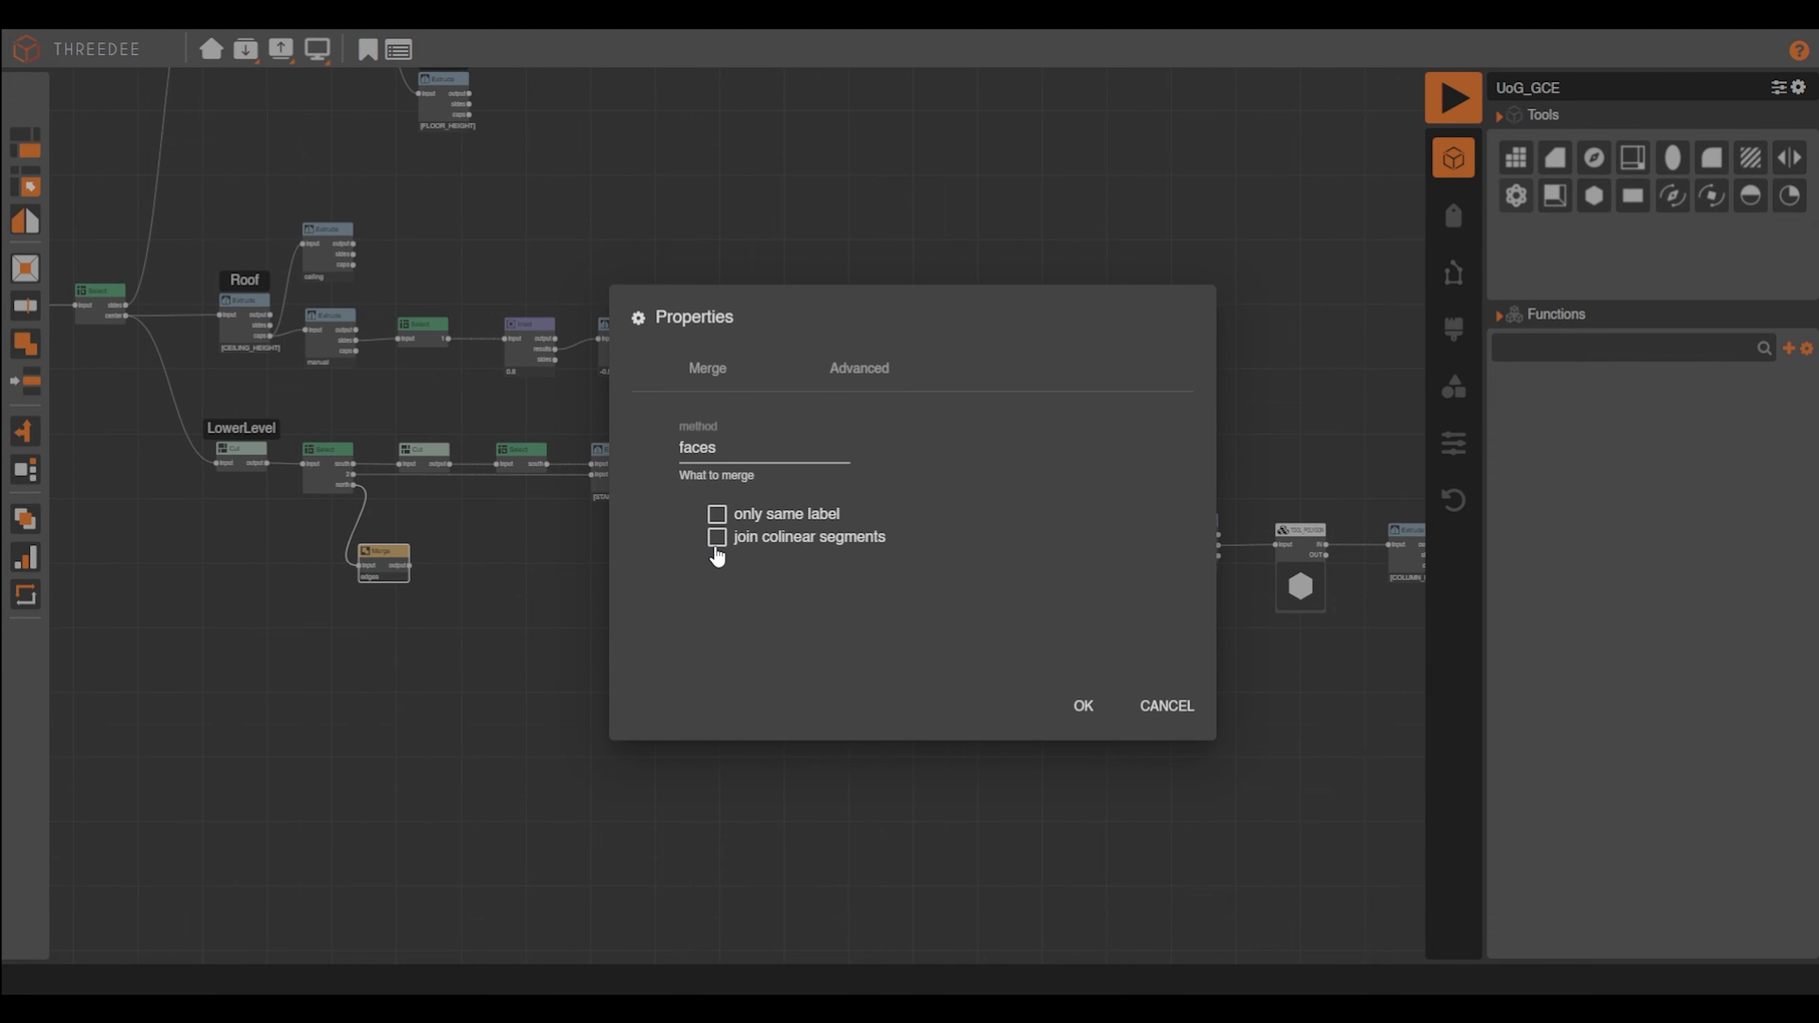
pyautogui.click(716, 537)
pyautogui.click(1078, 706)
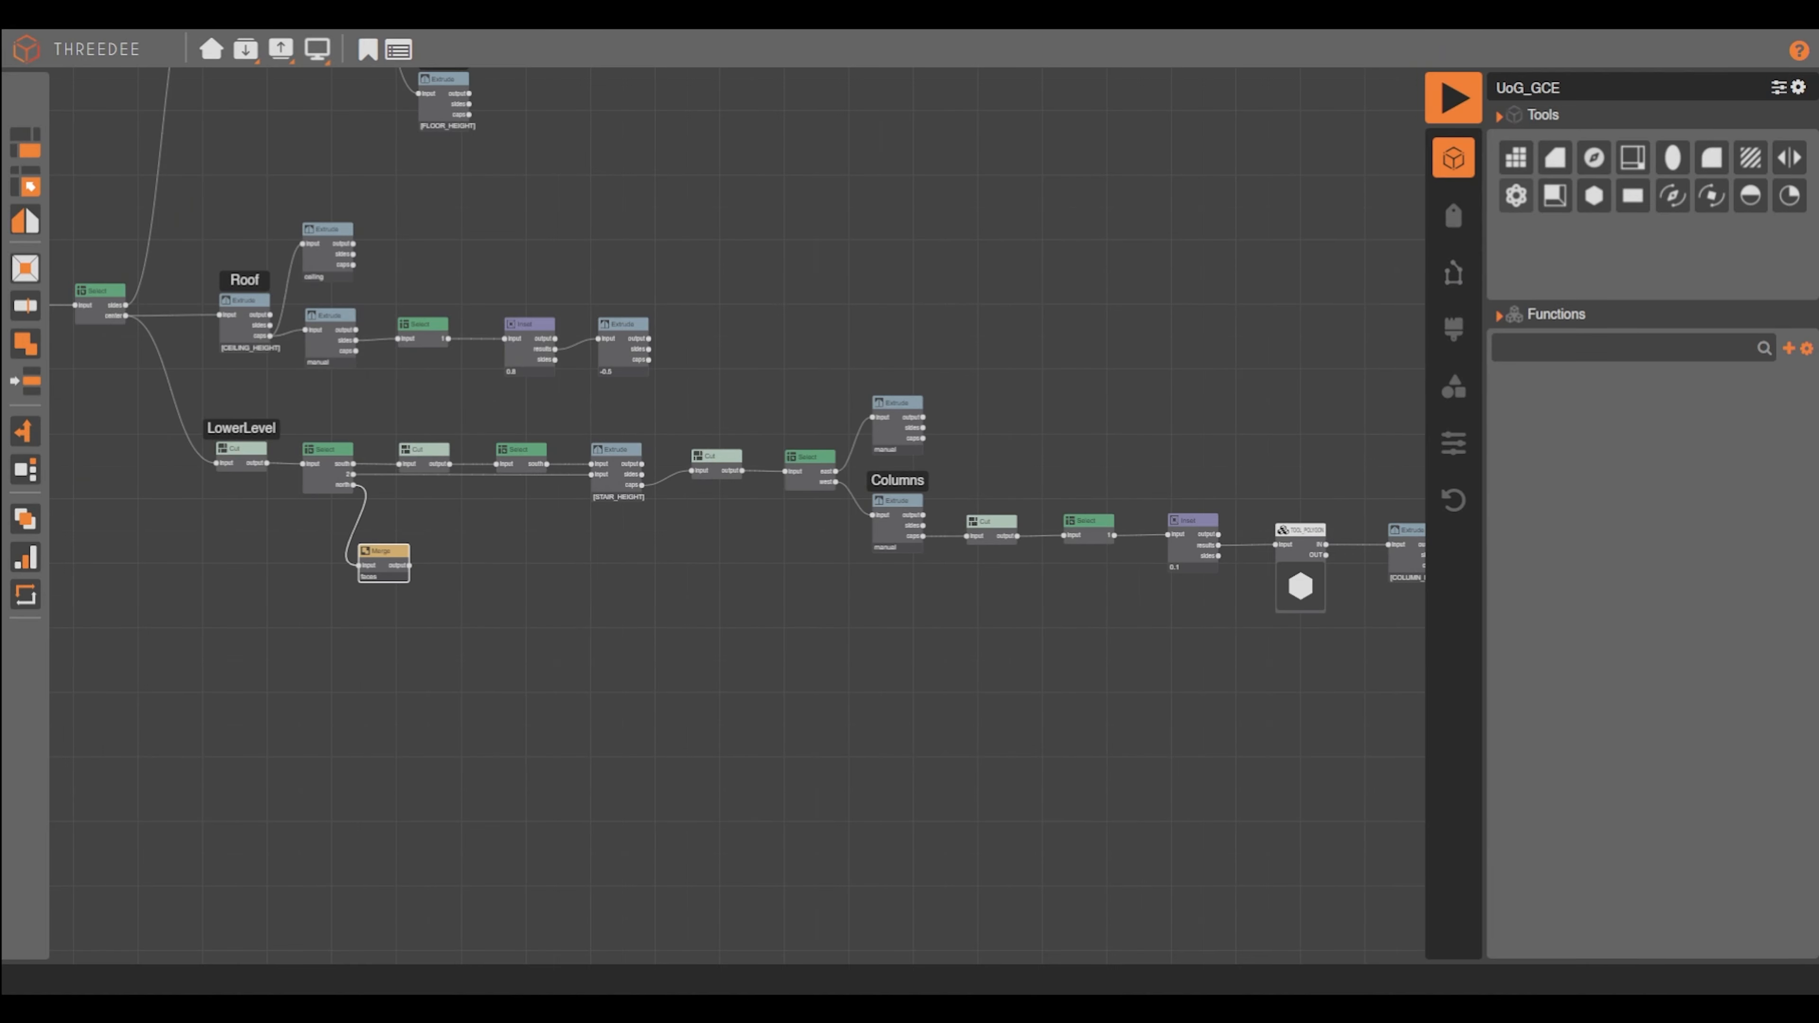
# Add an Extrude node to the lower level Merge node's output, using the amount method with the value [FLOOR_HEIGHT]
pyautogui.moveTo(380, 556); pyautogui.dragTo(488, 573)
pyautogui.click(581, 638)
pyautogui.click(769, 447)
pyautogui.click(758, 479)
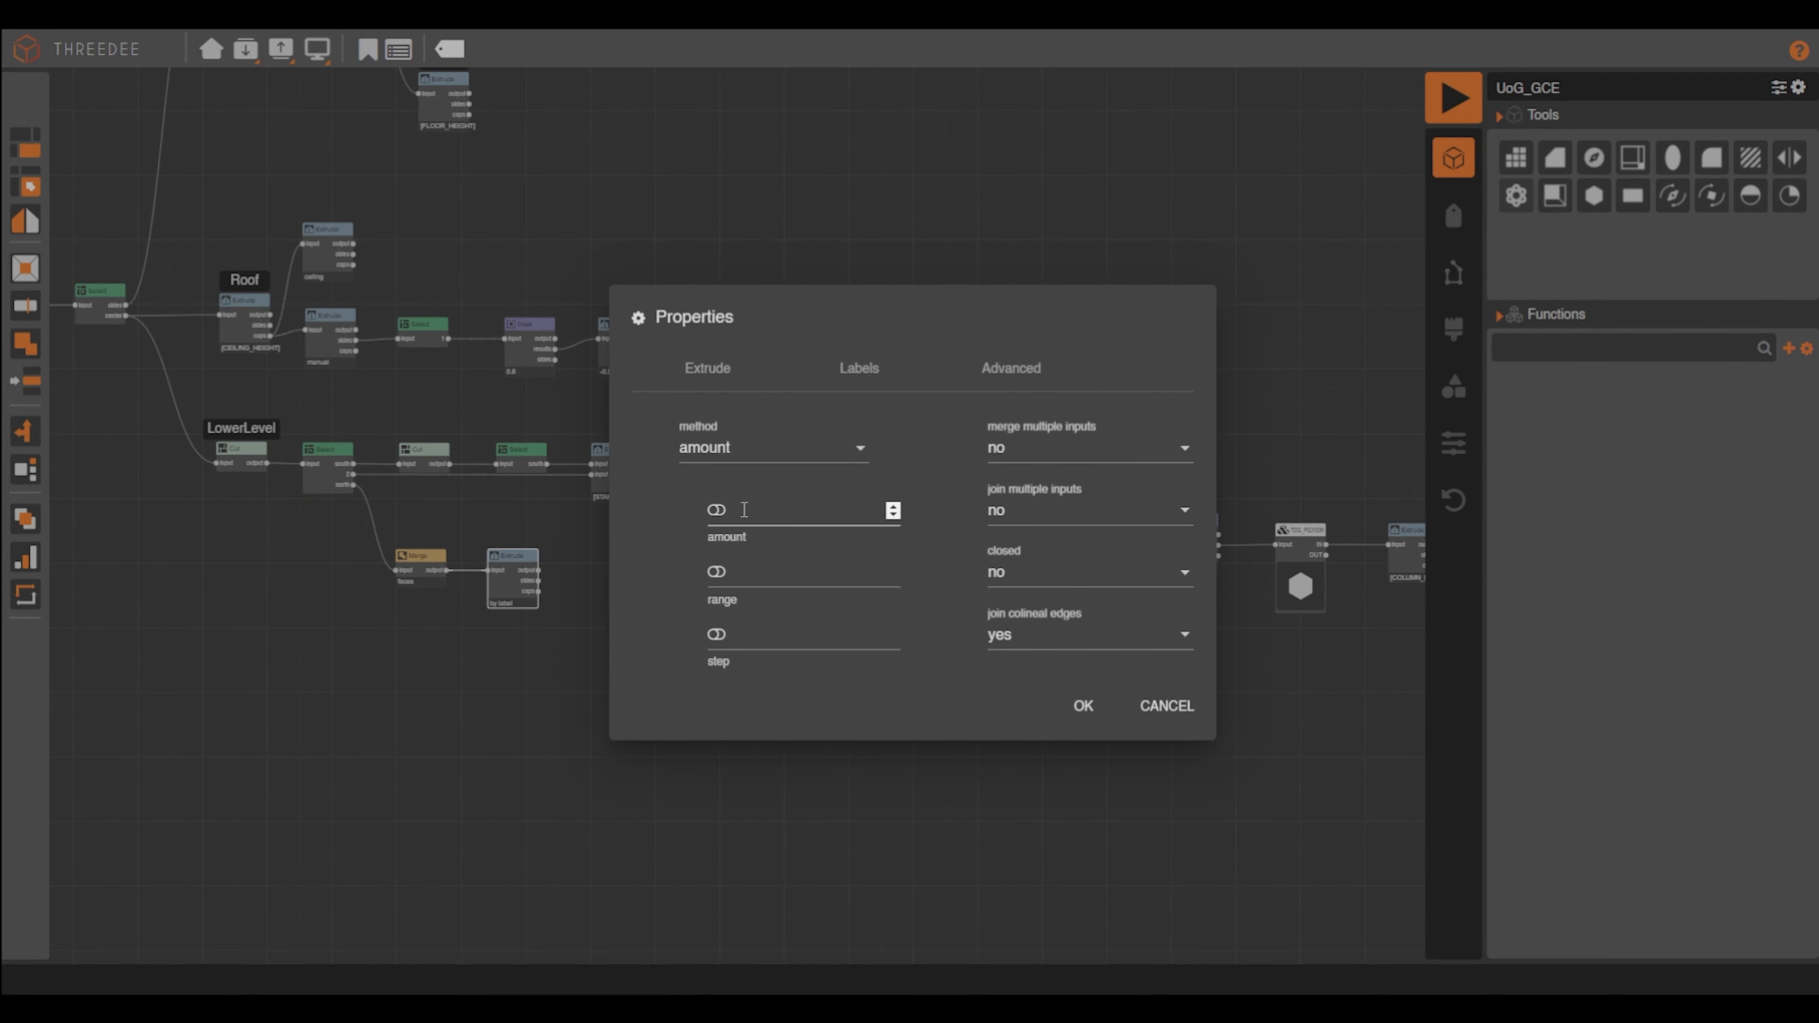
pyautogui.click(744, 509)
pyautogui.scroll(-5, 853, 645)
pyautogui.scroll(5, 845, 651)
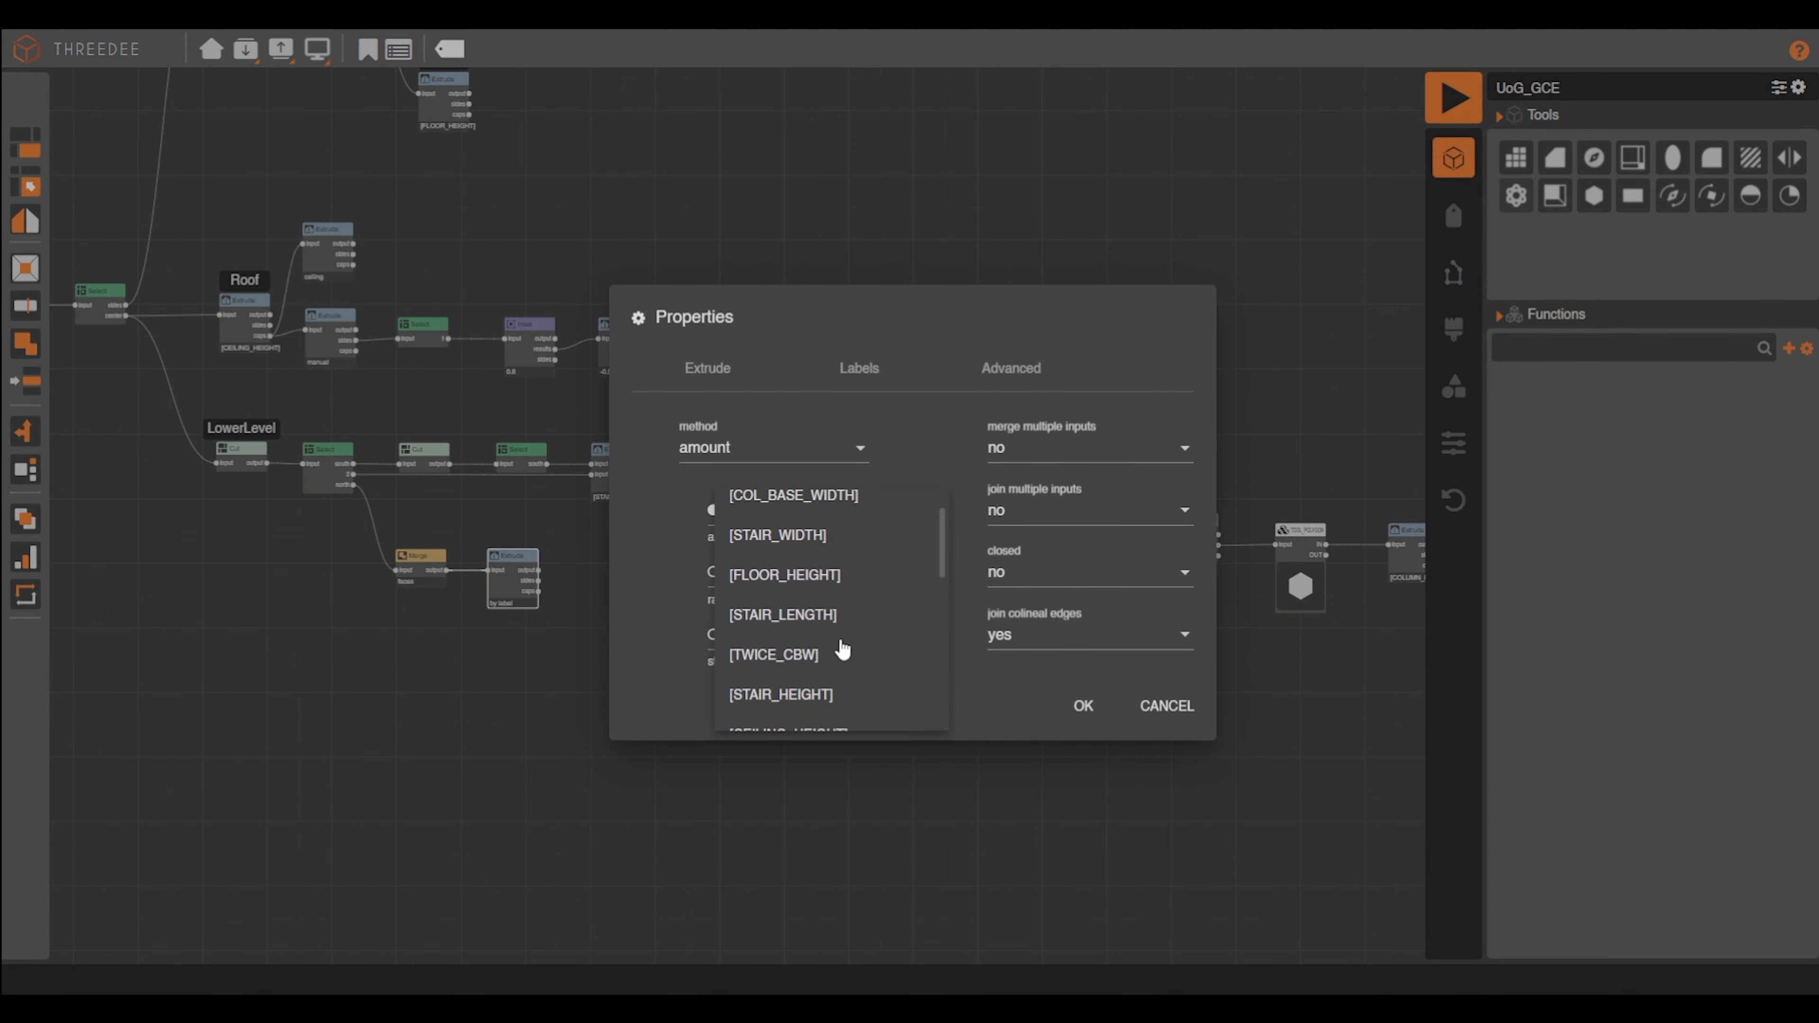
pyautogui.click(839, 592)
pyautogui.press('Return')
# Bookmark the lower level's new Extrude node with the name Floor
pyautogui.scroll(-3, 745, 625)
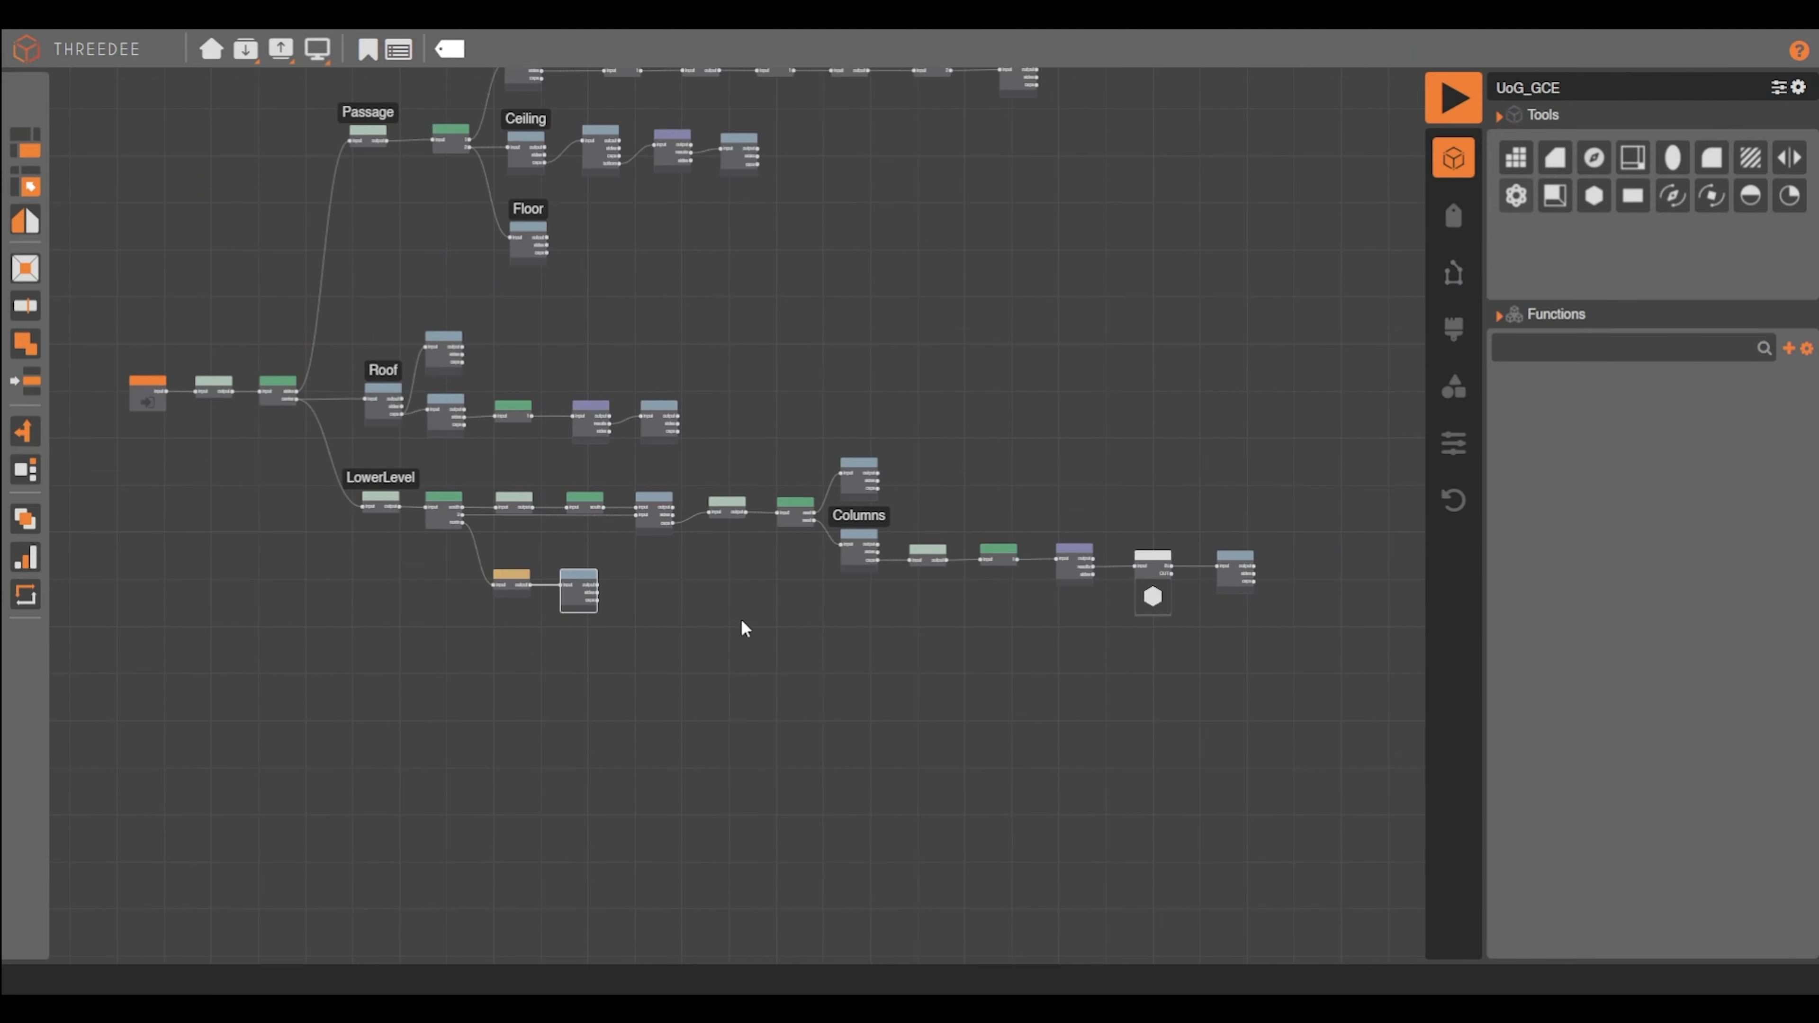
pyautogui.write('loor')
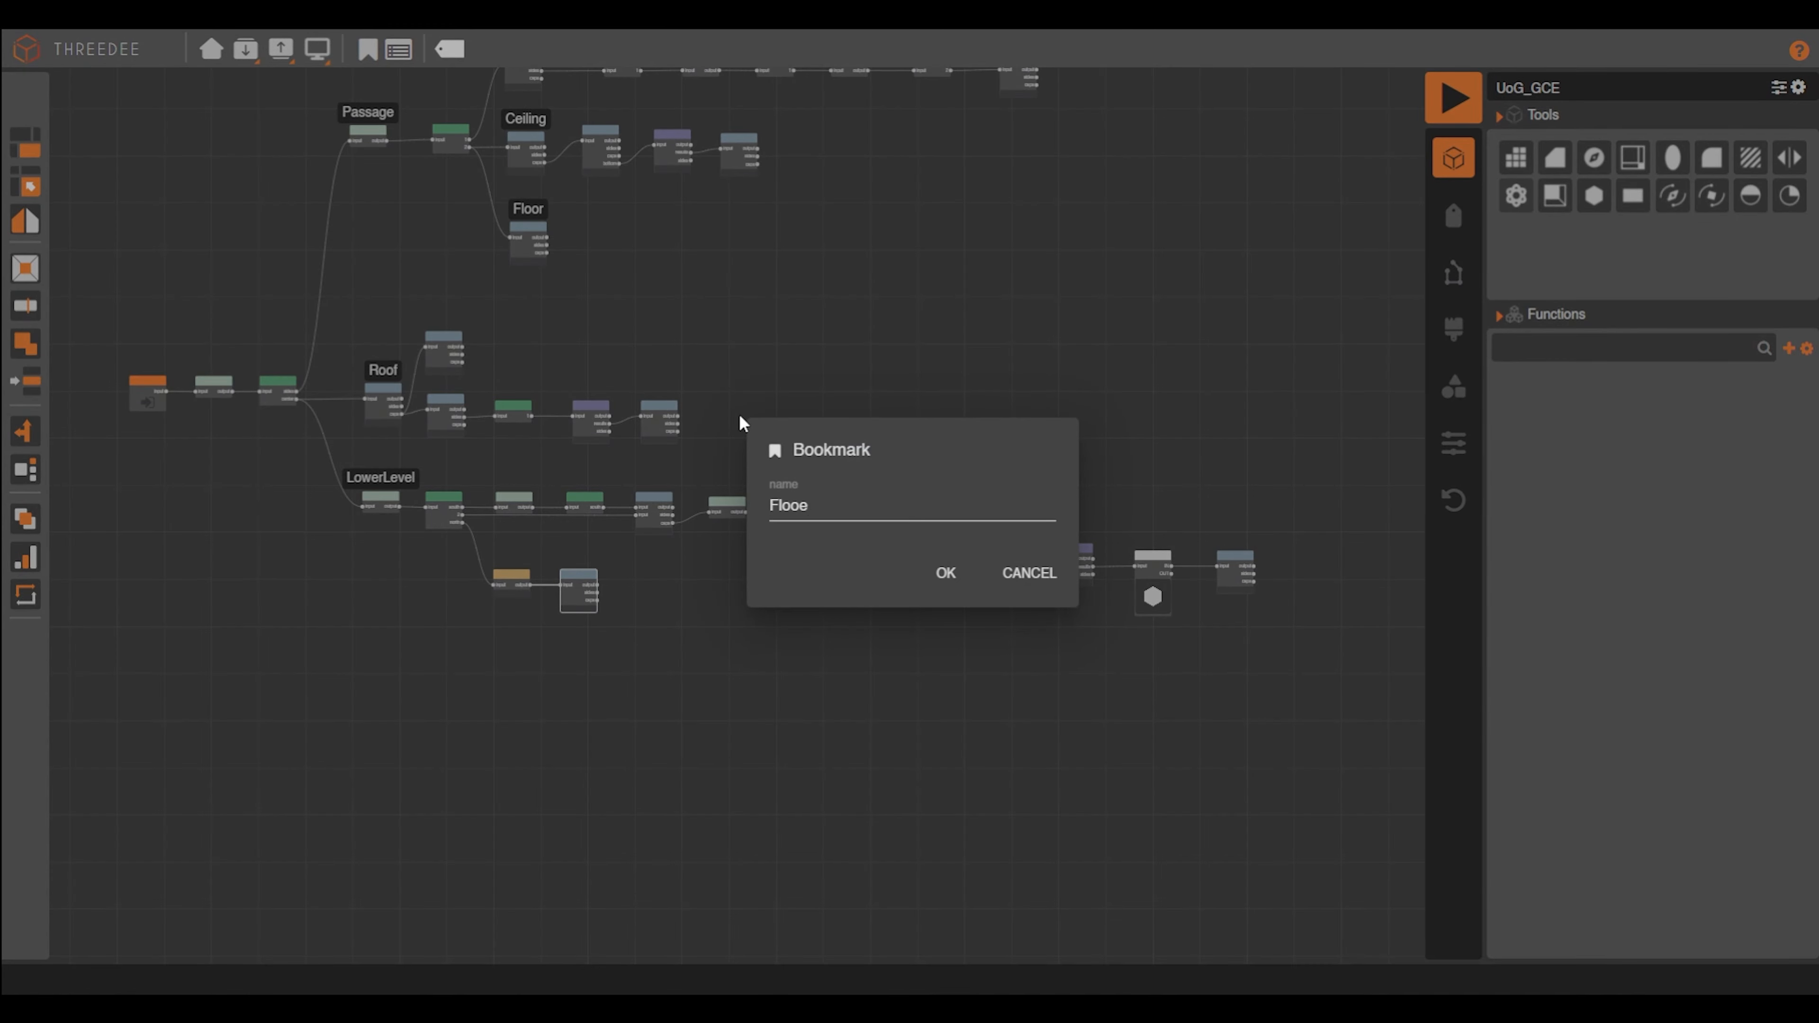
pyautogui.press('Return')
# Generate the model and examine the lower level's floor, walls and columns, then change the display mode
pyautogui.press('F5')
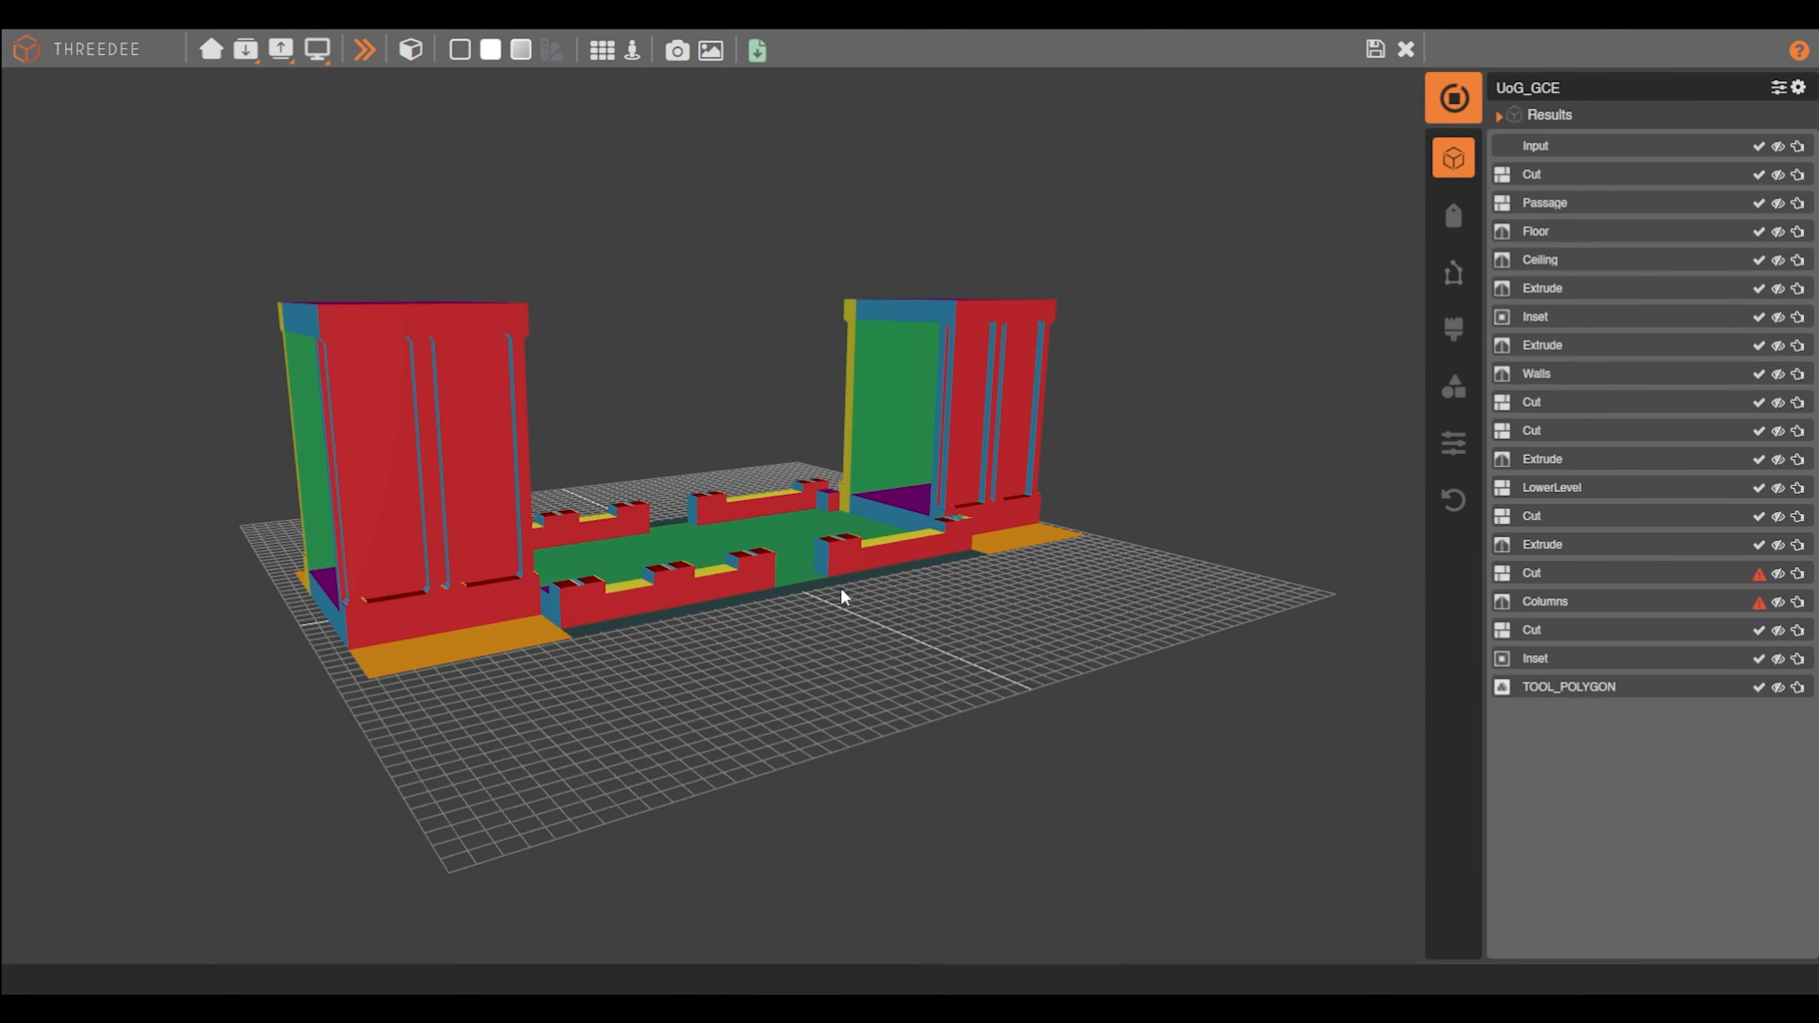
pyautogui.moveTo(840, 587); pyautogui.dragTo(658, 611, button='middle')
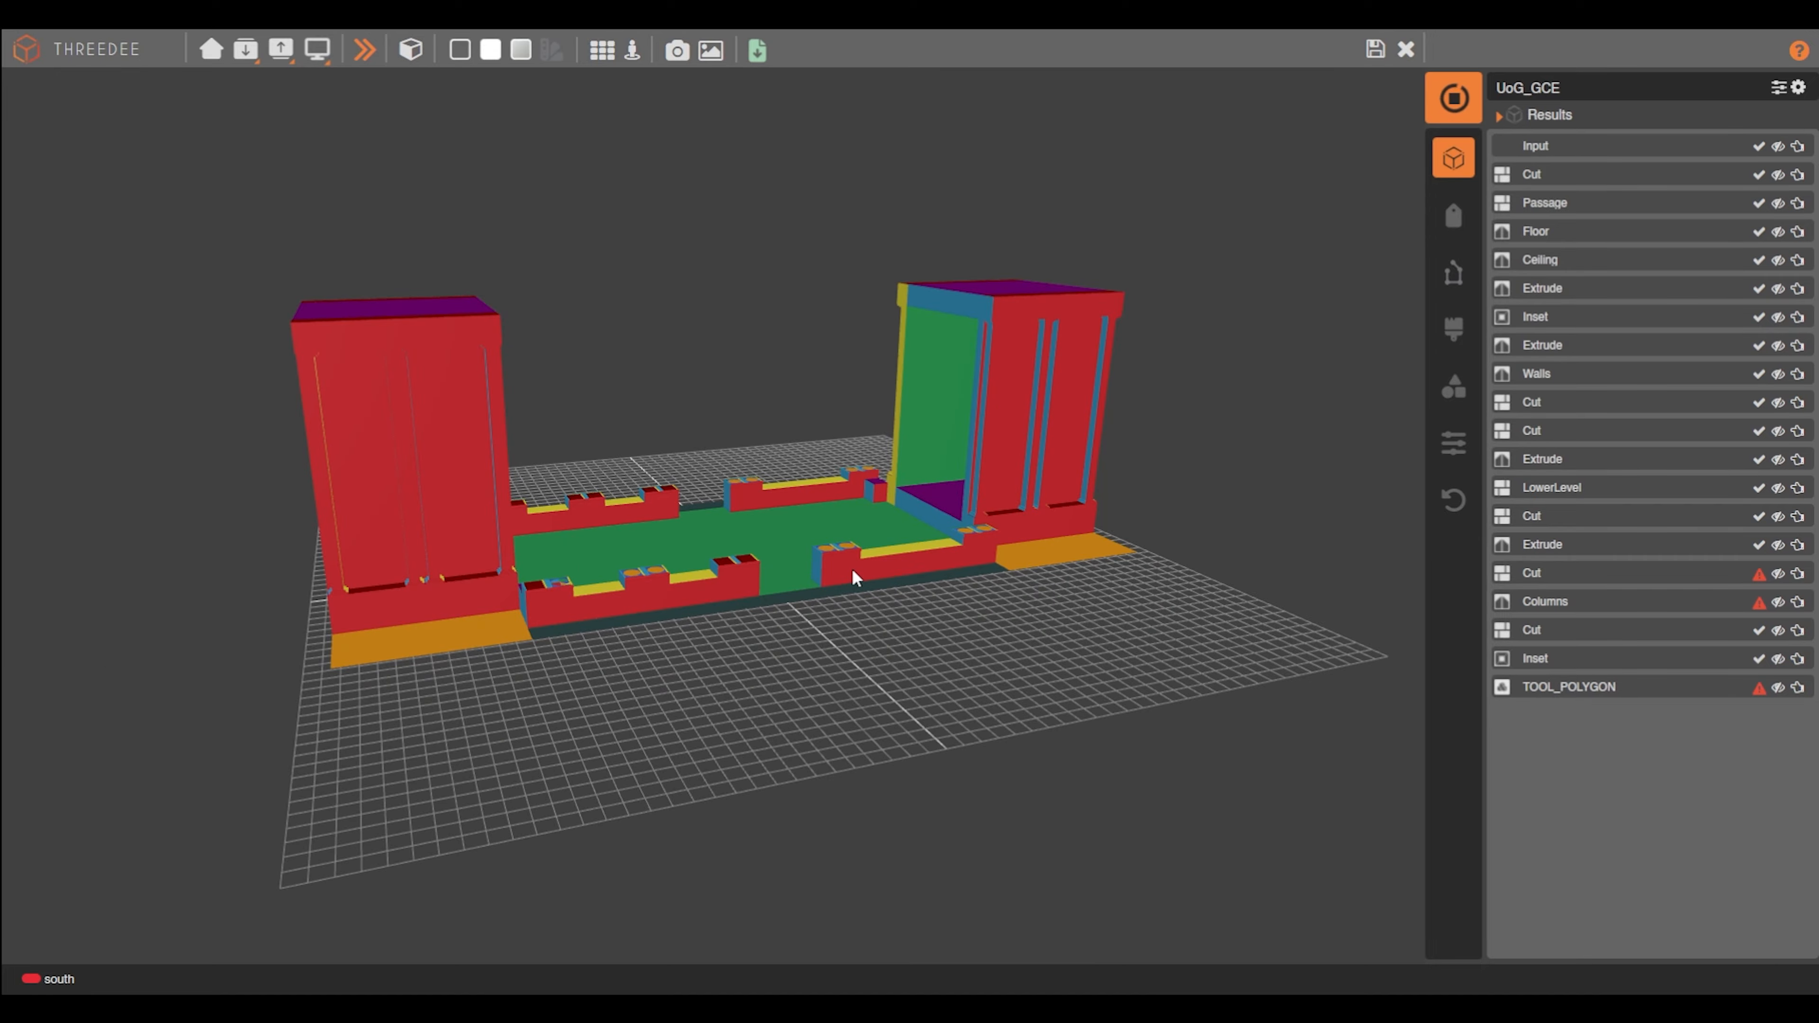
pyautogui.scroll(3, 852, 569)
pyautogui.moveTo(852, 569); pyautogui.dragTo(891, 450, button='middle')
pyautogui.click(459, 49)
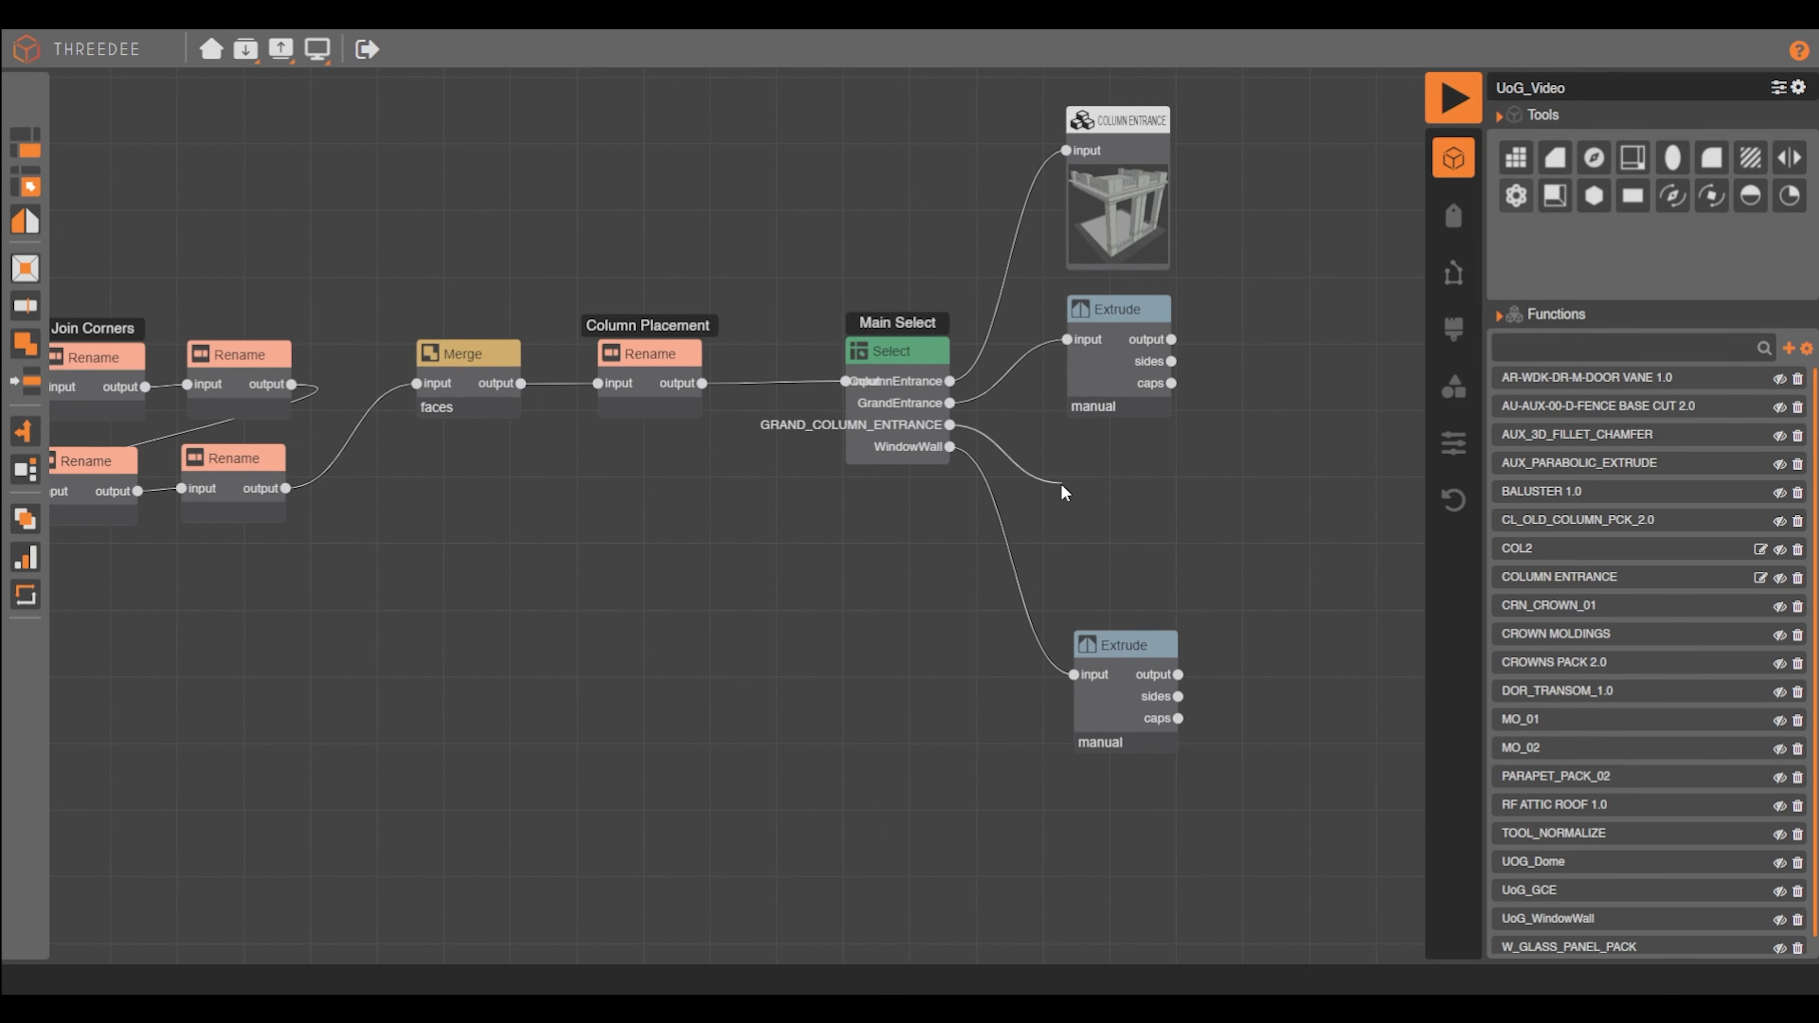
# Connect the UoG_GCE function to the Main Select's GRAND_COLUMN_ENTRANCE output, then generate the complete building and inspect it
pyautogui.moveTo(1062, 485); pyautogui.dragTo(1058, 487)
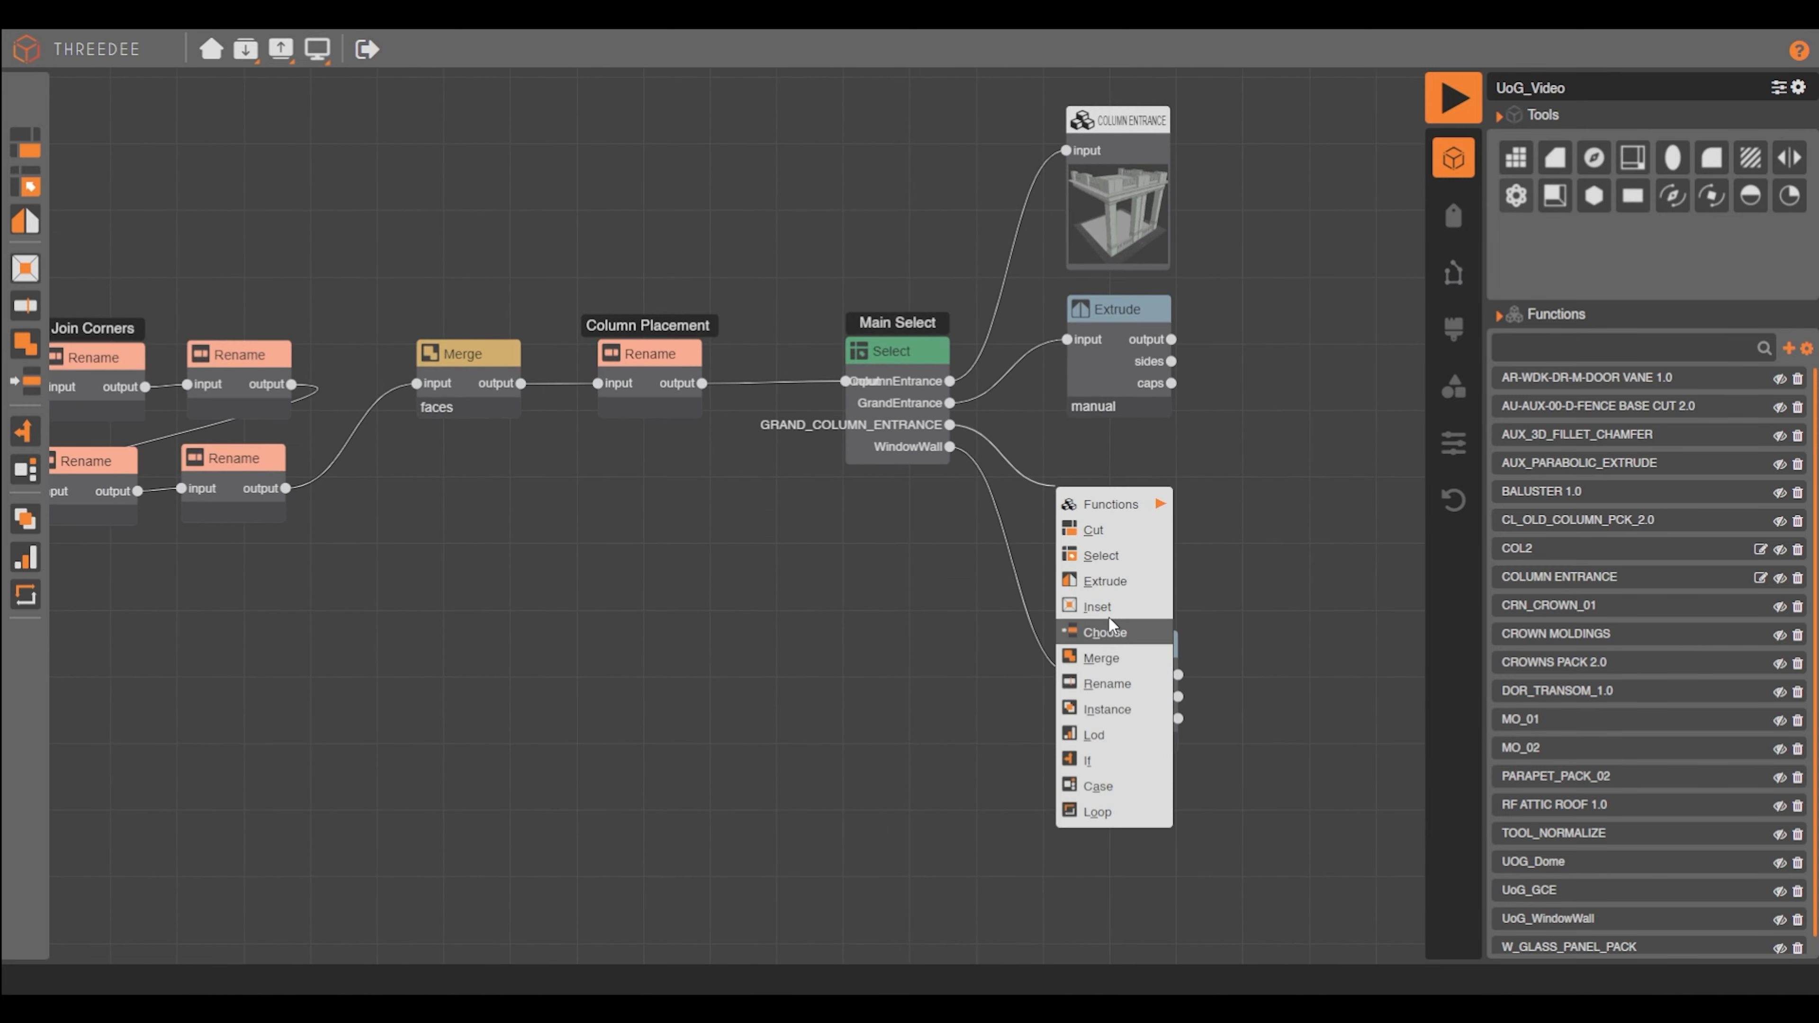
pyautogui.moveTo(1146, 506)
pyautogui.click(1262, 914)
pyautogui.click(1454, 98)
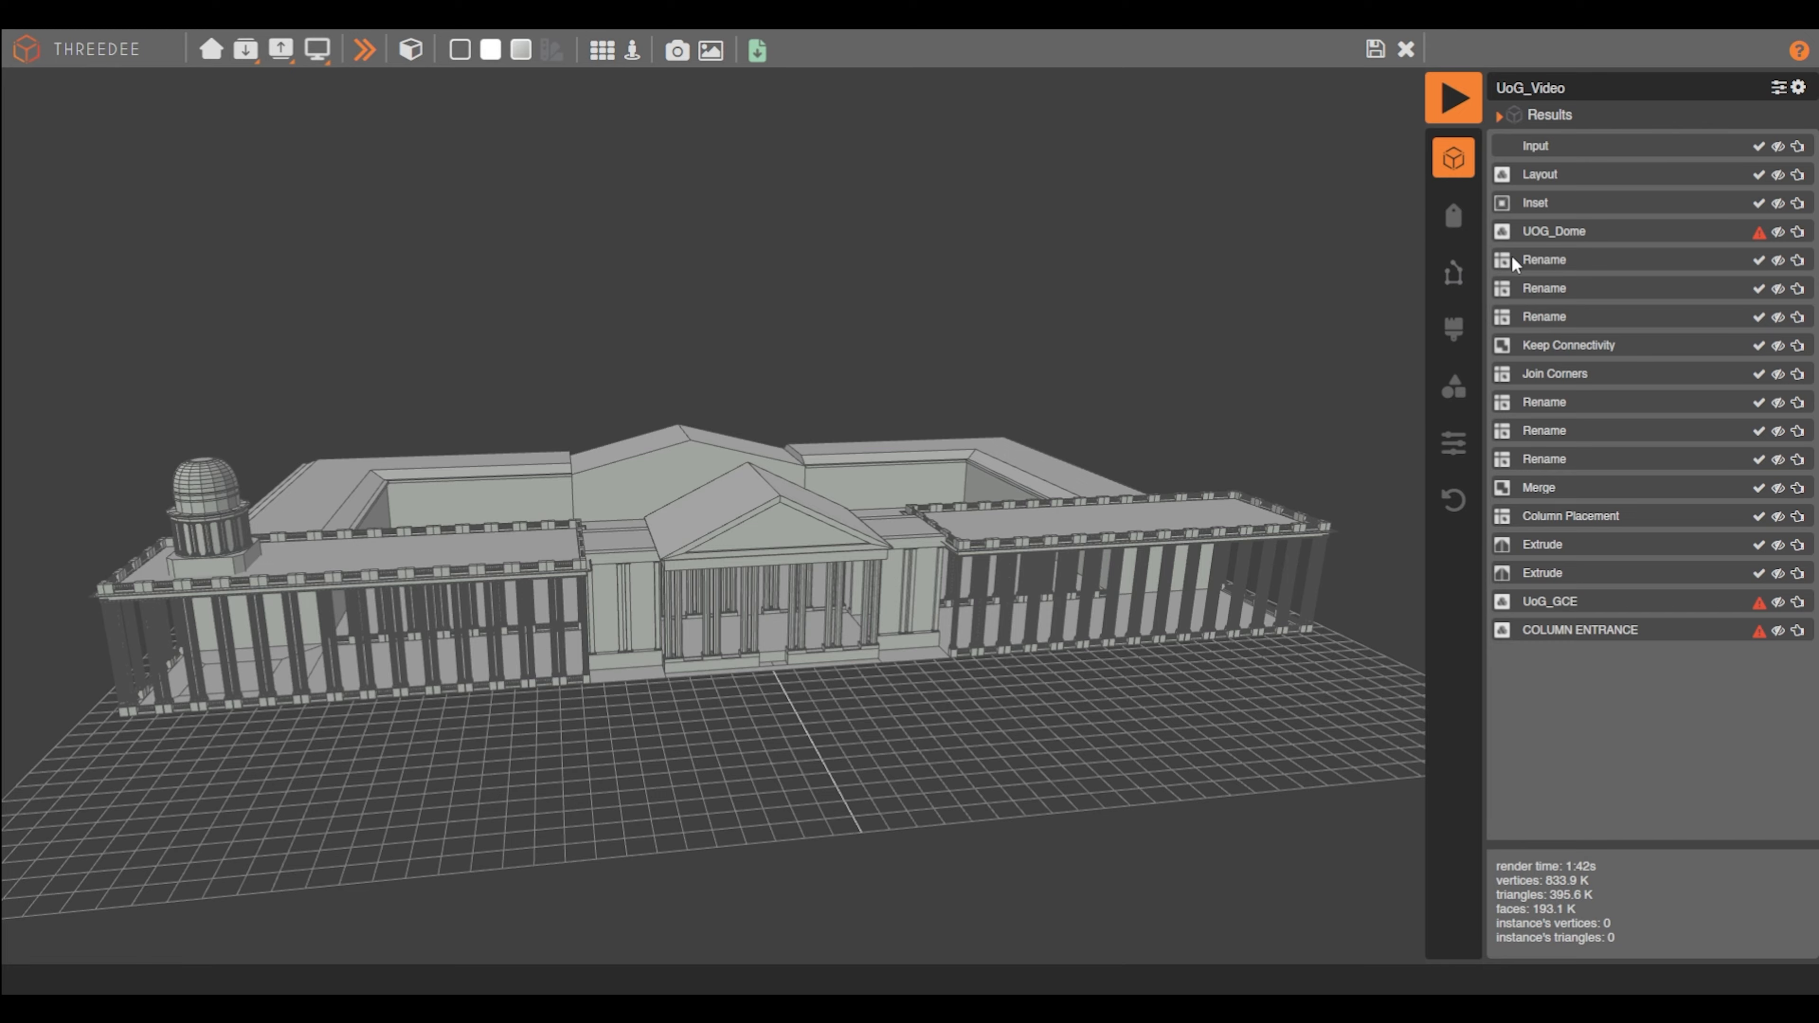
pyautogui.scroll(3, 1026, 548)
pyautogui.moveTo(1007, 549)
pyautogui.mouseDown()
pyautogui.moveTo(1023, 511)
pyautogui.moveTo(979, 546)
pyautogui.moveTo(1021, 534)
pyautogui.mouseUp()
pyautogui.scroll(-6, 1001, 514)
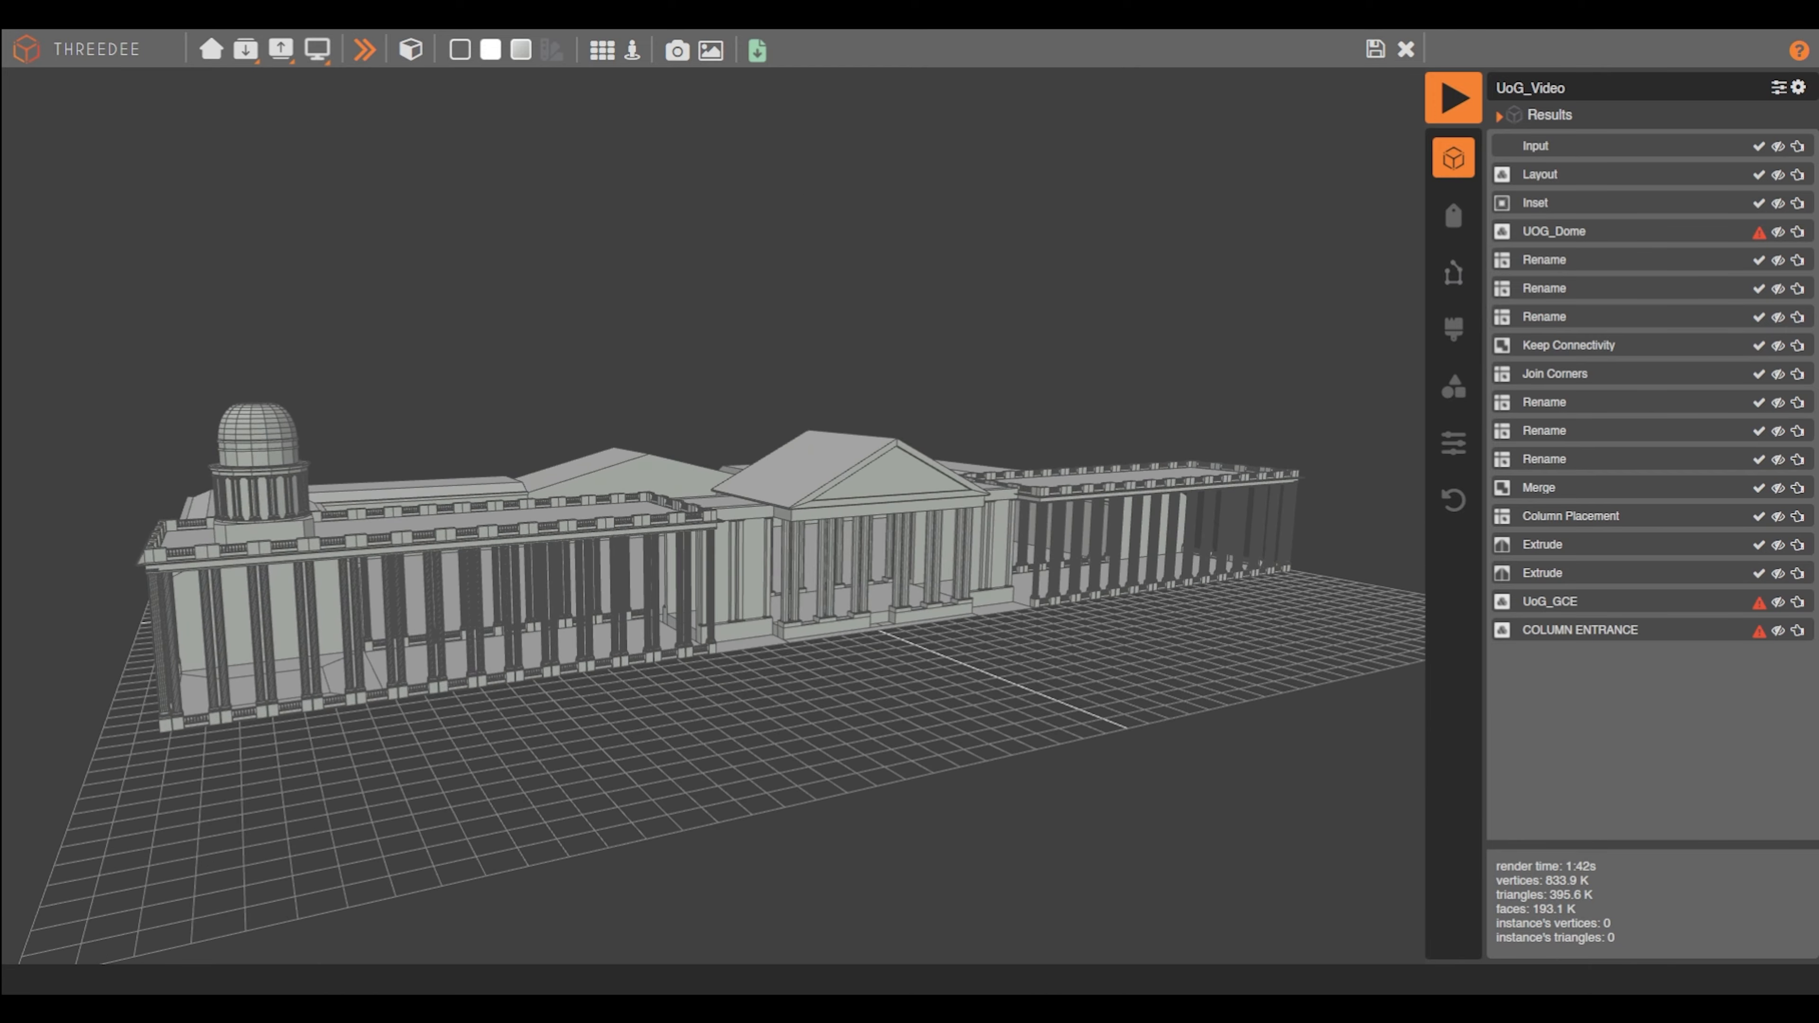